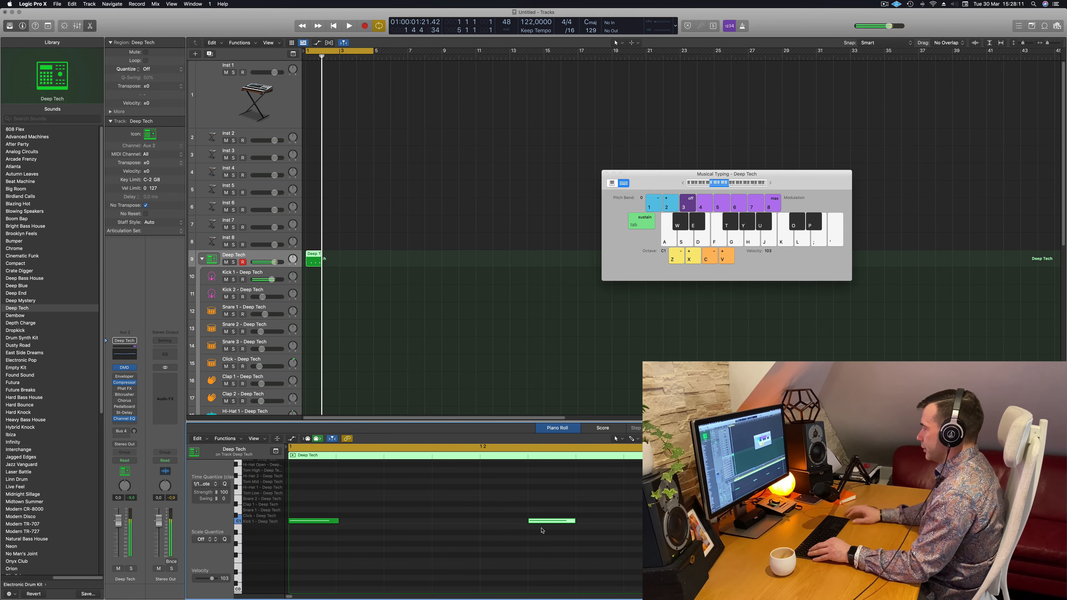
Play back the kick pattern and move the recorded Deep Tech region down onto the Kick 1 track
left_click_drag(689, 488, 903, 590)
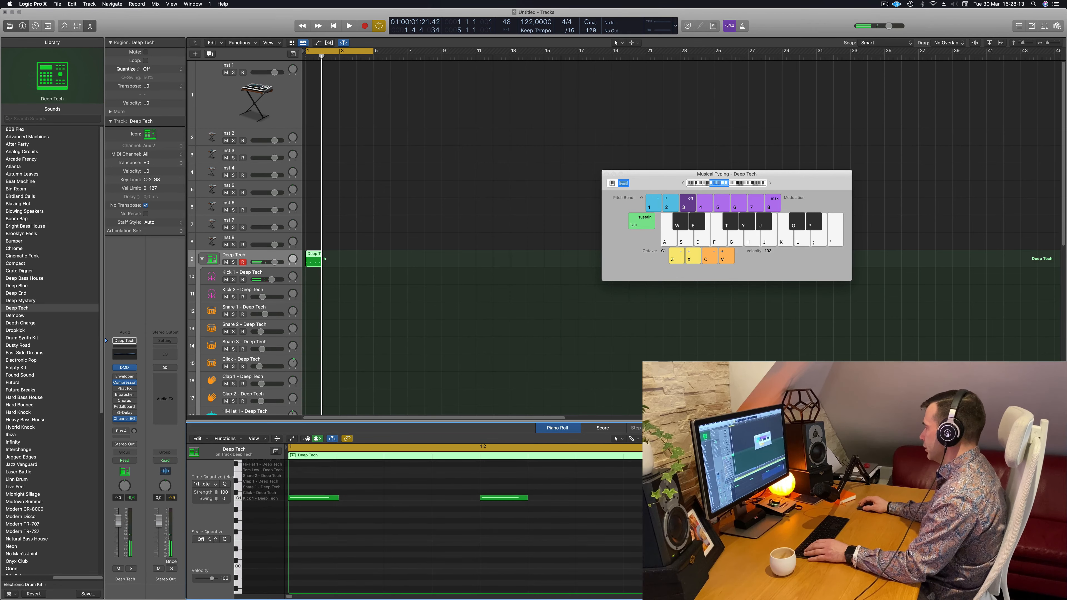
key("space")
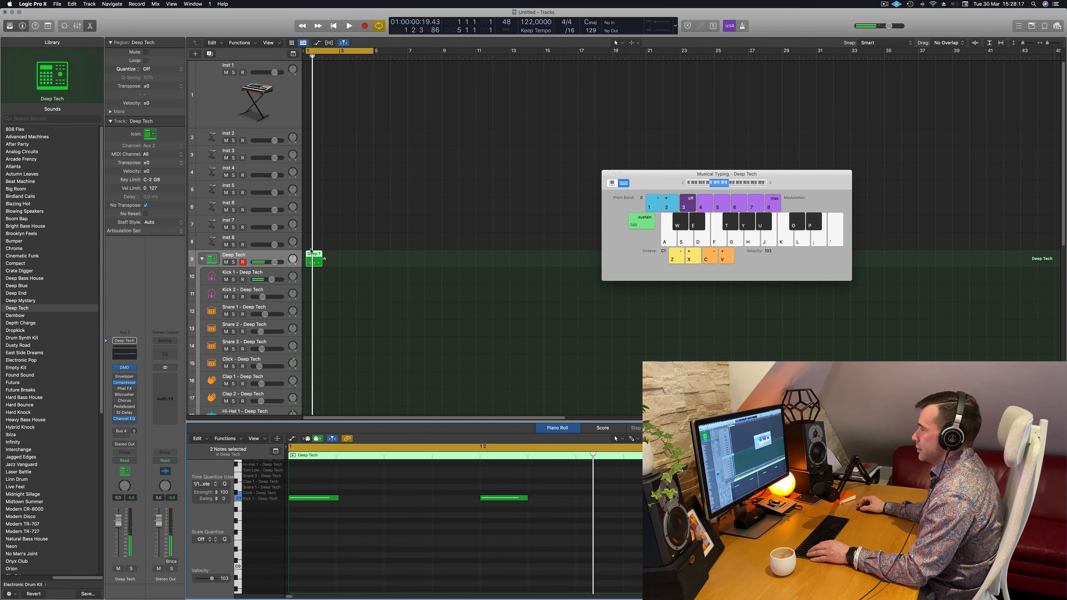
left_click_drag(315, 254, 314, 273)
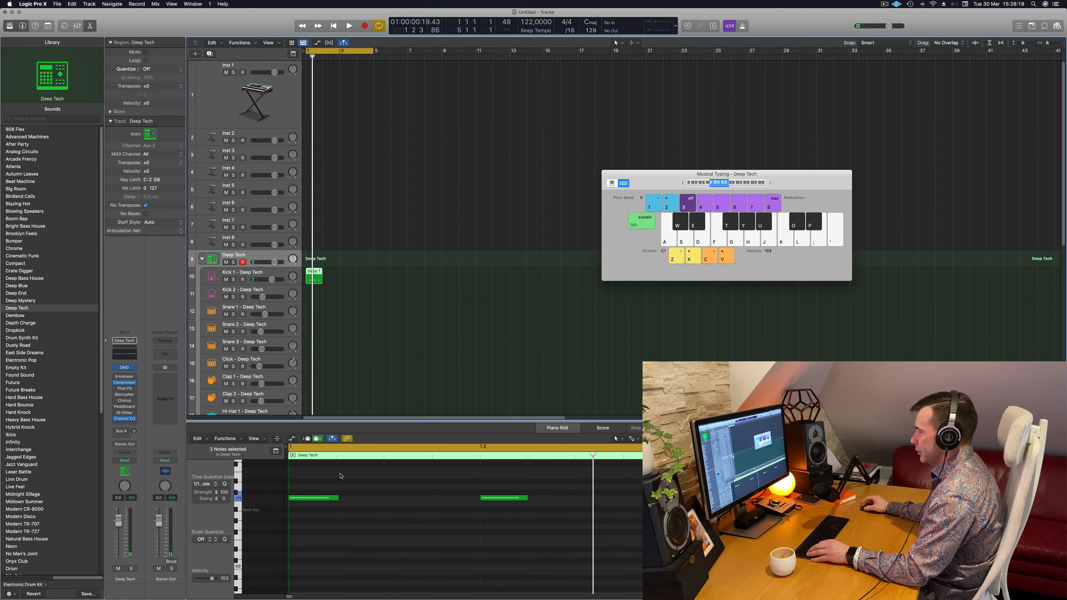
Transpose all four notes of the kick region up to E1 and shift them down one octave
left_click_drag(325, 479, 590, 523)
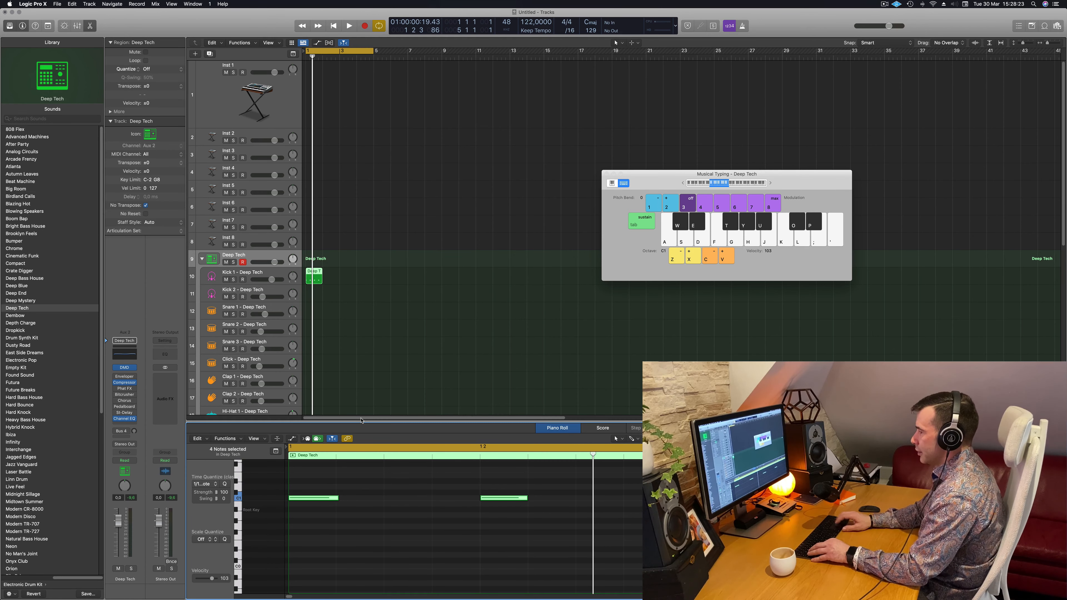
key("alt+Up")
key("alt+Up")
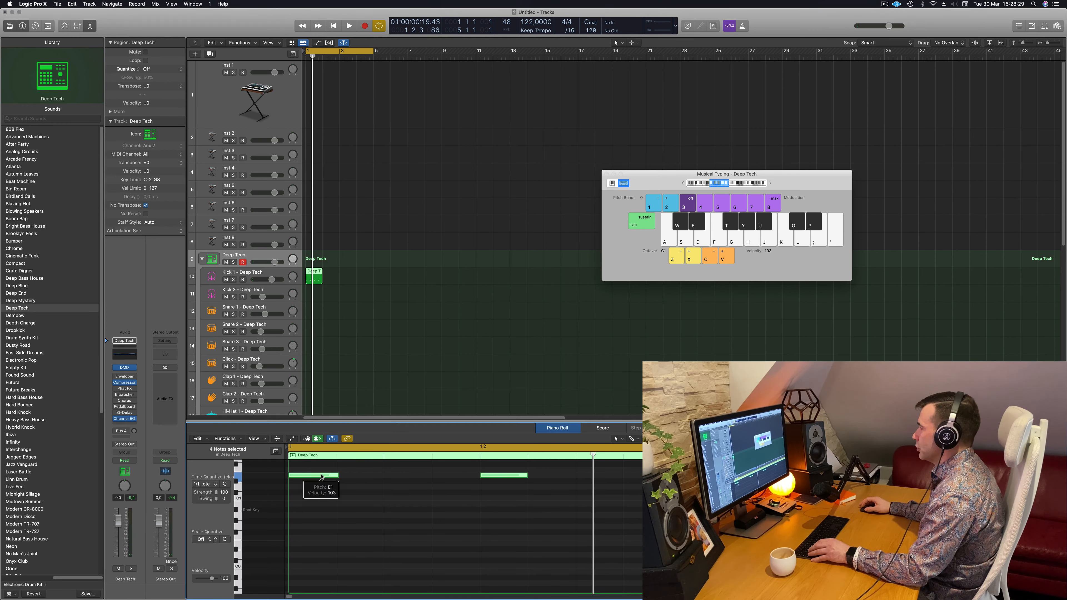
left_click(324, 506)
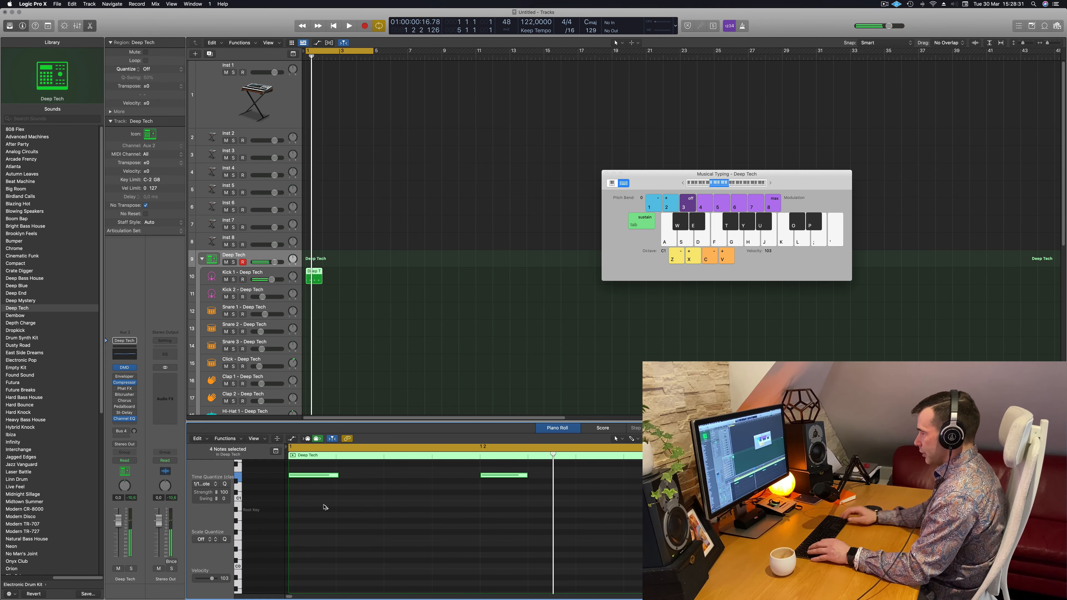
key("alt+shift+Down")
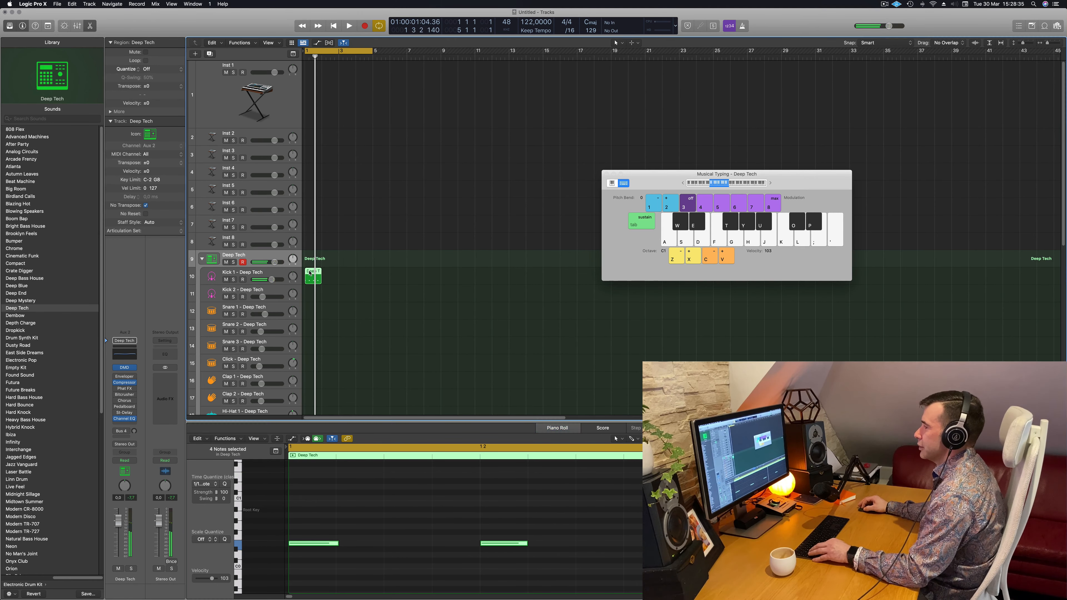
Duplicate the Kick 1 region until four copies fill the four-bar loop, and play it back
left_click_drag(315, 274, 364, 279)
key("space")
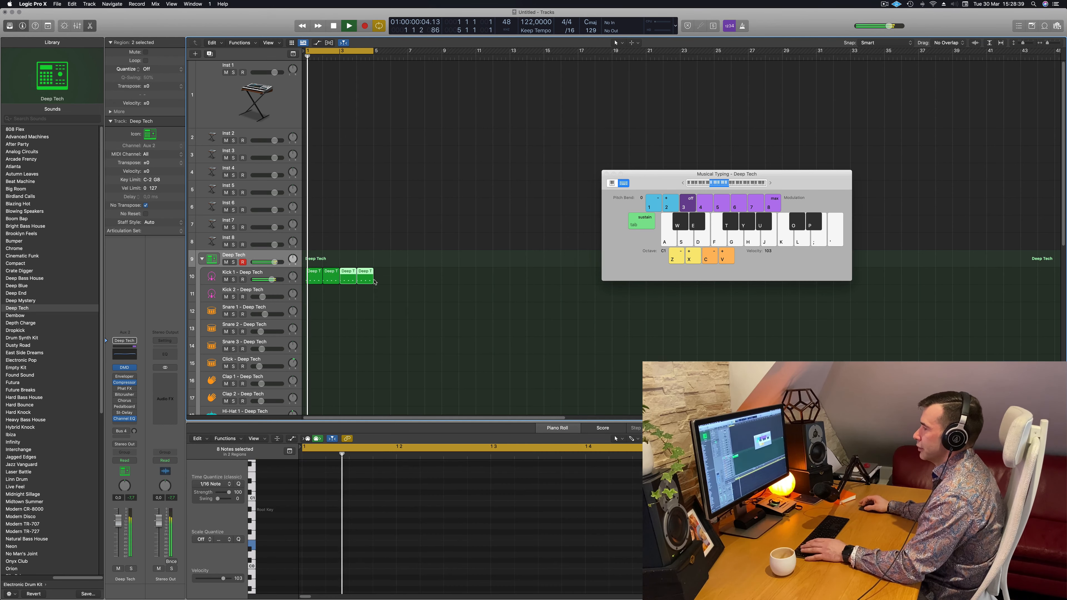
scroll(411, 285, "down", 3)
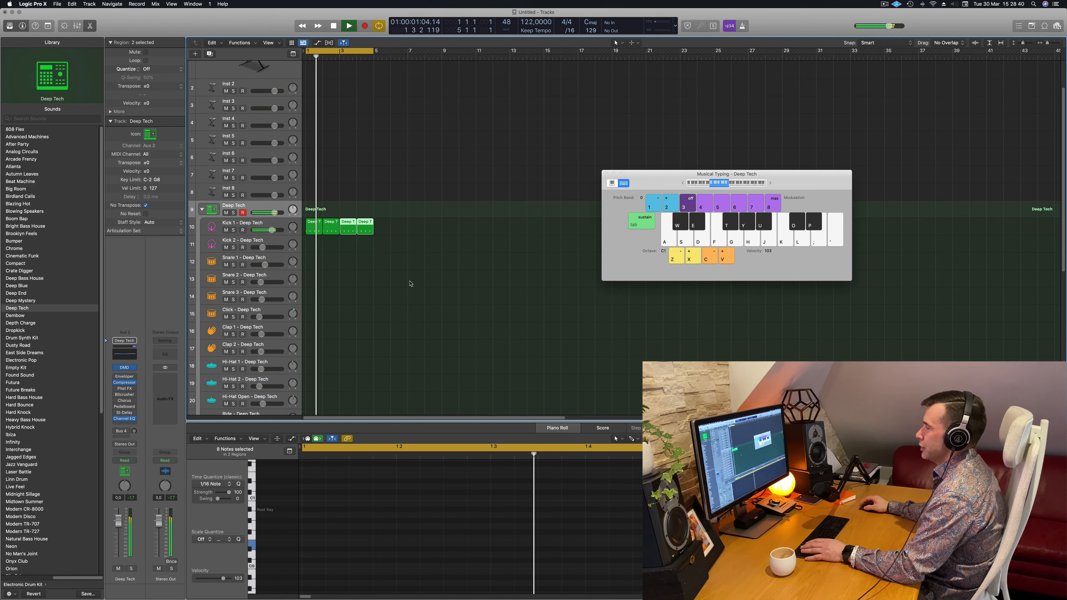
Copy the first kick region to the Snare 1 track and reduce the copy to two notes
left_click(313, 223)
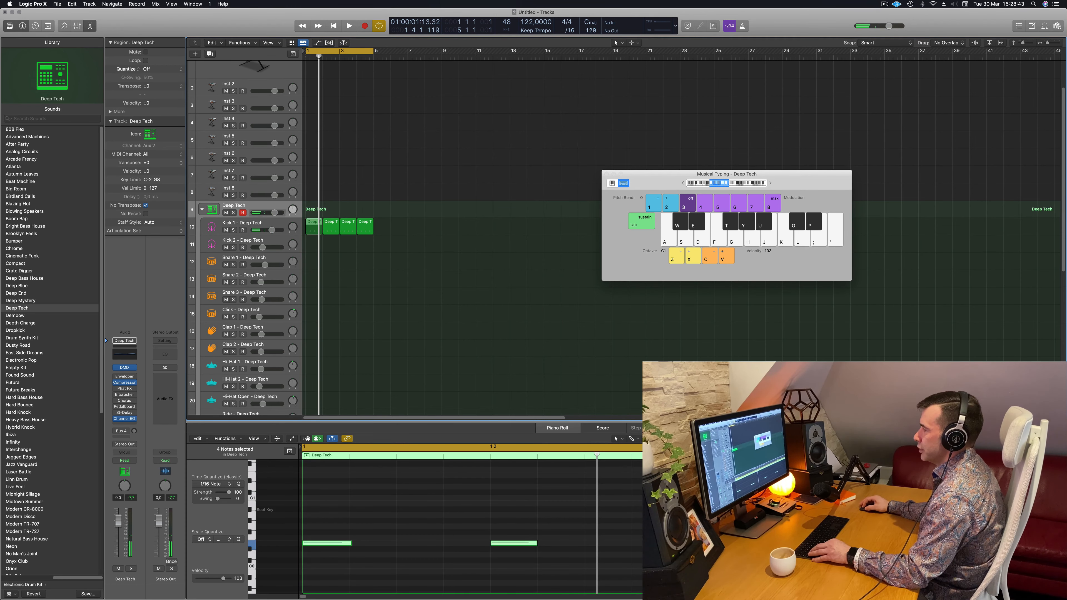
key("space")
left_click_drag(313, 224, 311, 261)
left_click_drag(357, 510, 317, 563)
left_click_drag(504, 522, 642, 594)
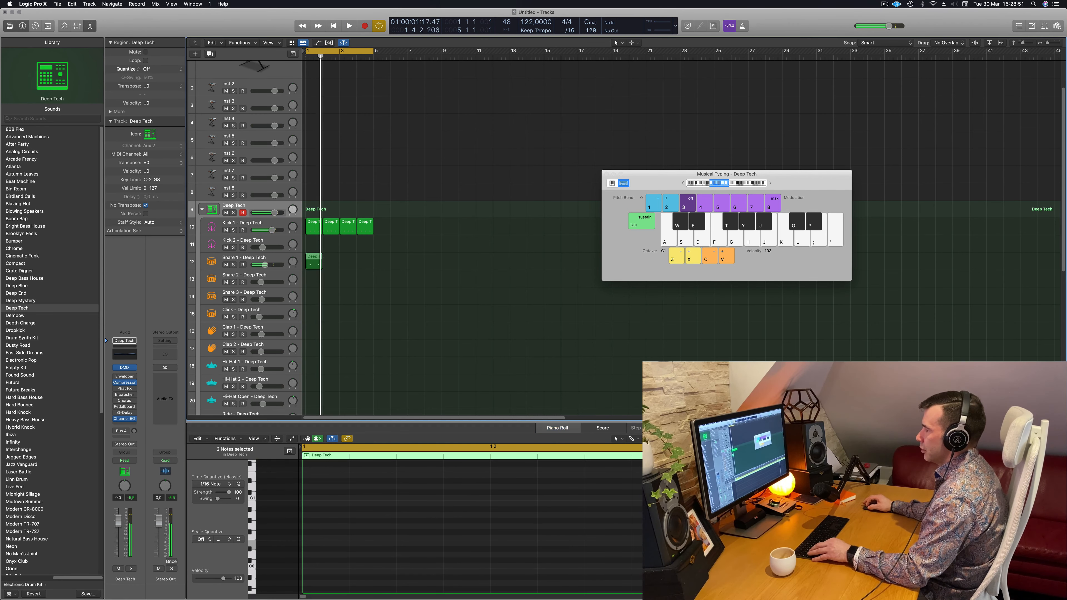
Duplicate the Snare 1 region until four copies fill the loop, and play the kick and snare together
left_click_drag(313, 258, 349, 257)
key("space")
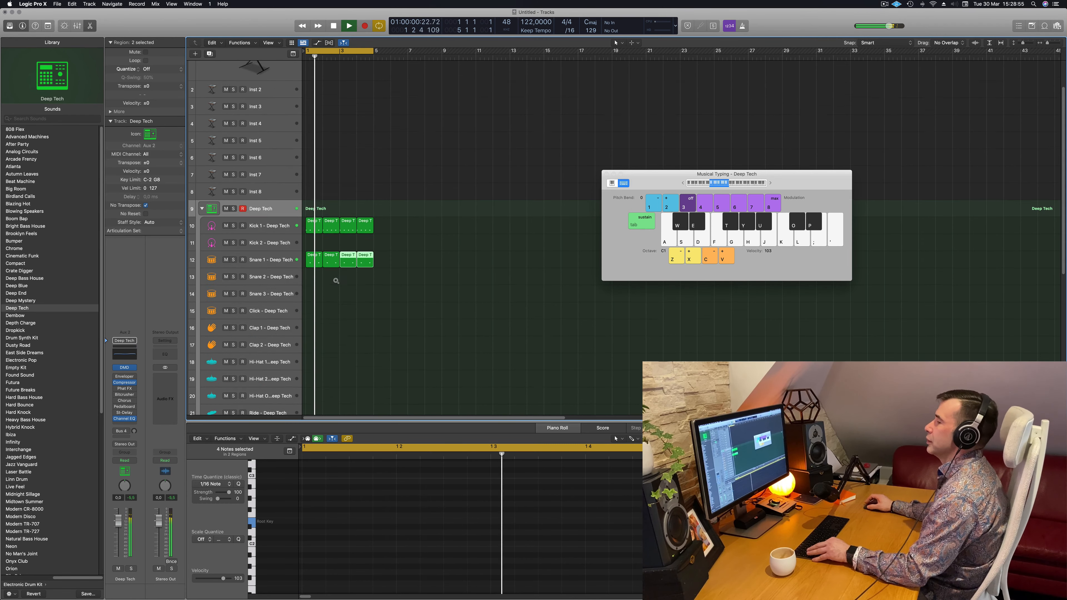
scroll(404, 231, "down", 3)
key("space")
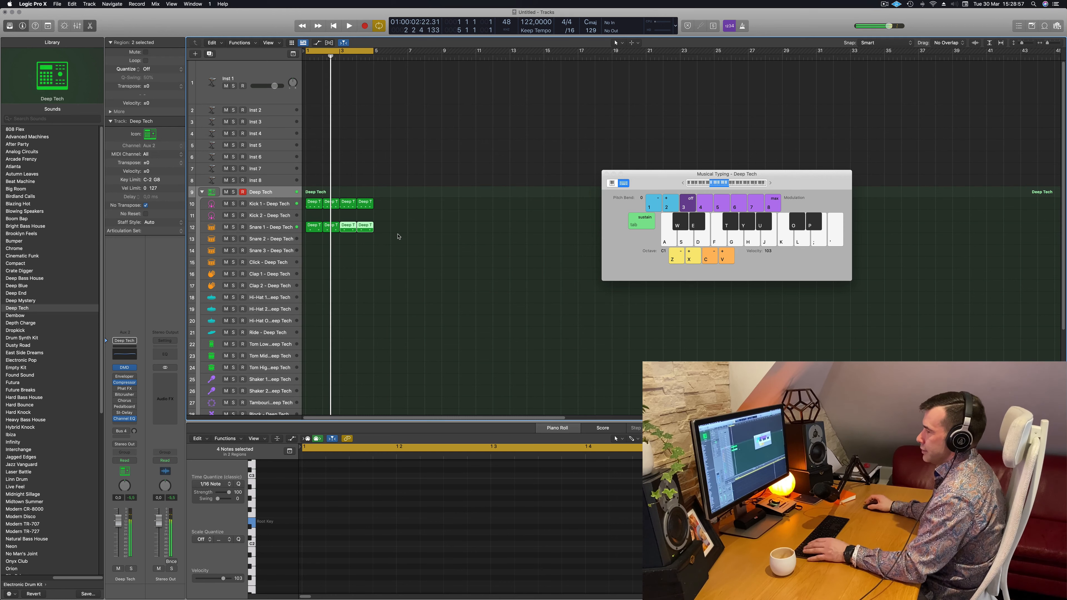
Copy the first kick region to the open hi-hat track and transpose all its notes up one octave
left_click(314, 204)
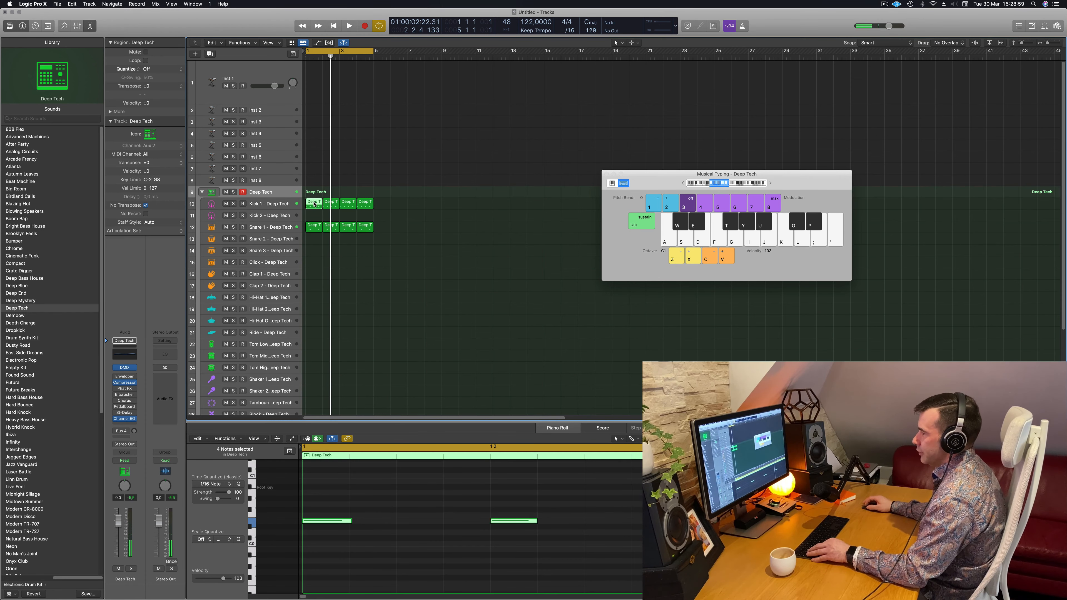
left_click_drag(314, 204, 314, 324)
left_click_drag(336, 477, 641, 580)
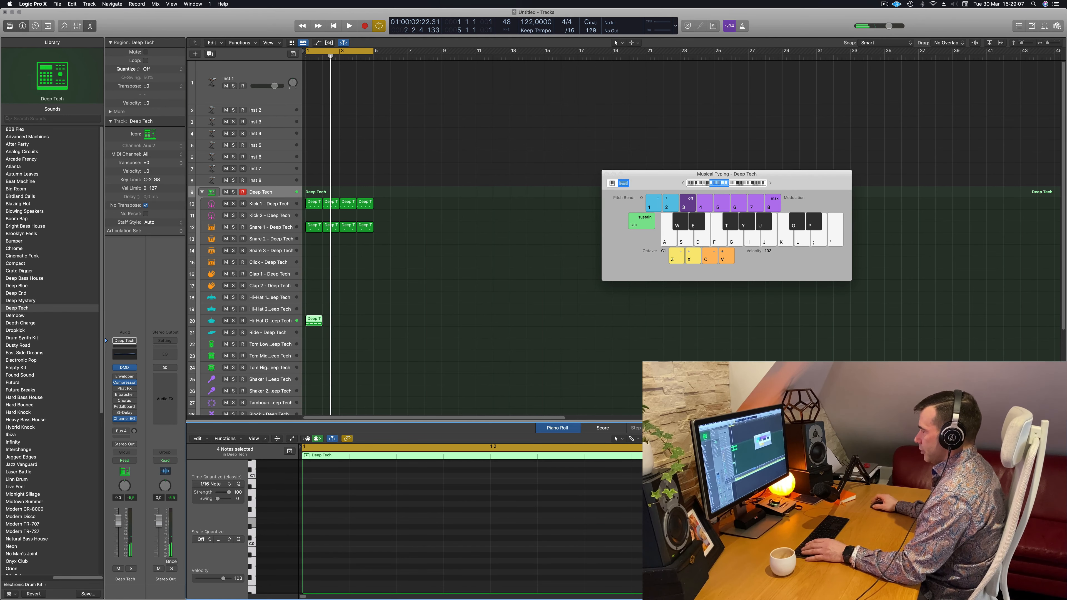
key("alt+shift+Up")
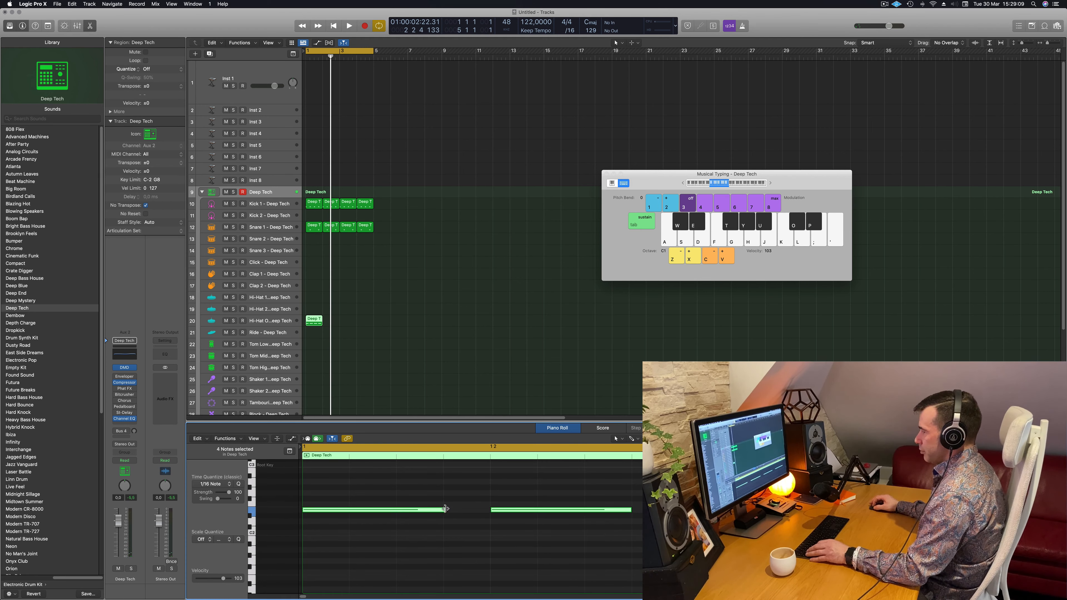
Shorten the hi-hat notes, set them on the off-beats, and duplicate the region to fill the four-bar loop
left_click_drag(445, 509, 409, 513)
key("space")
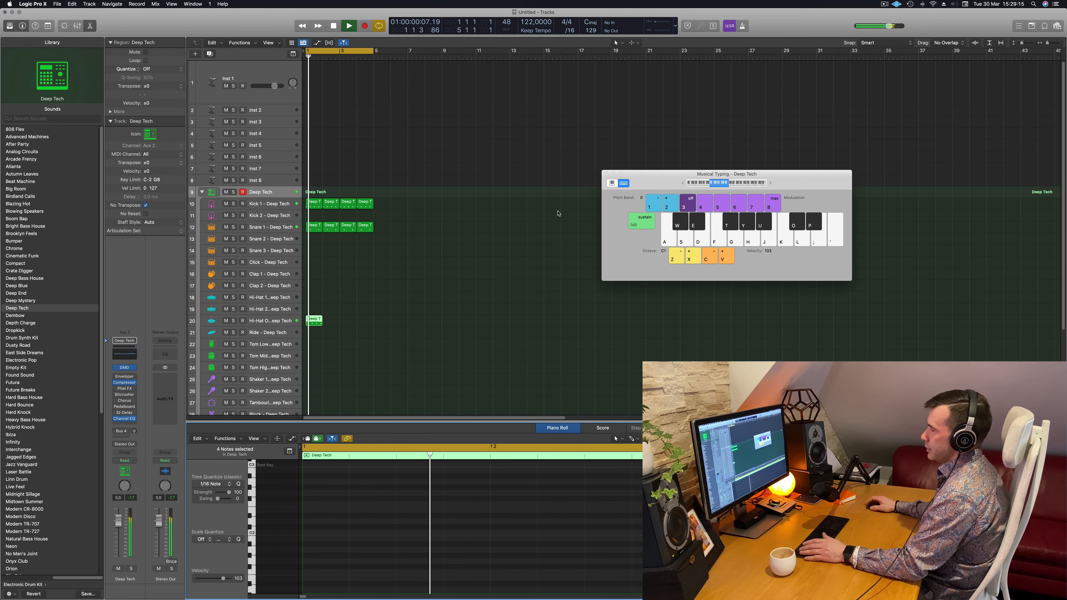
mouse_move(317, 321)
left_mouse_down()
mouse_move(362, 325)
mouse_move(316, 323)
left_mouse_up()
key("space")
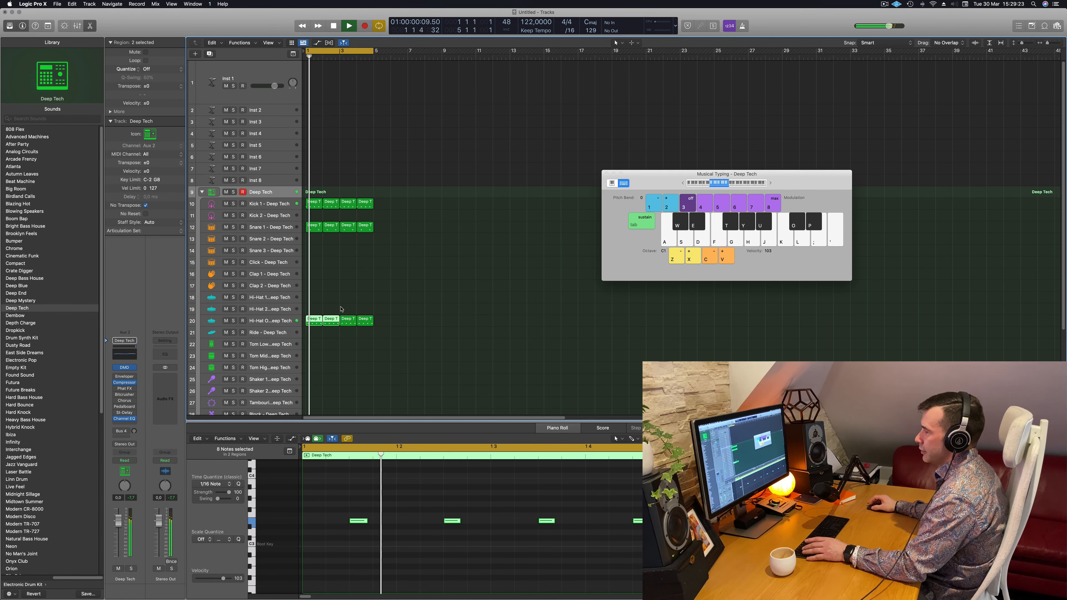
Set the open hi-hat track's volume to -14.4 dB while the loop plays
left_click(285, 321)
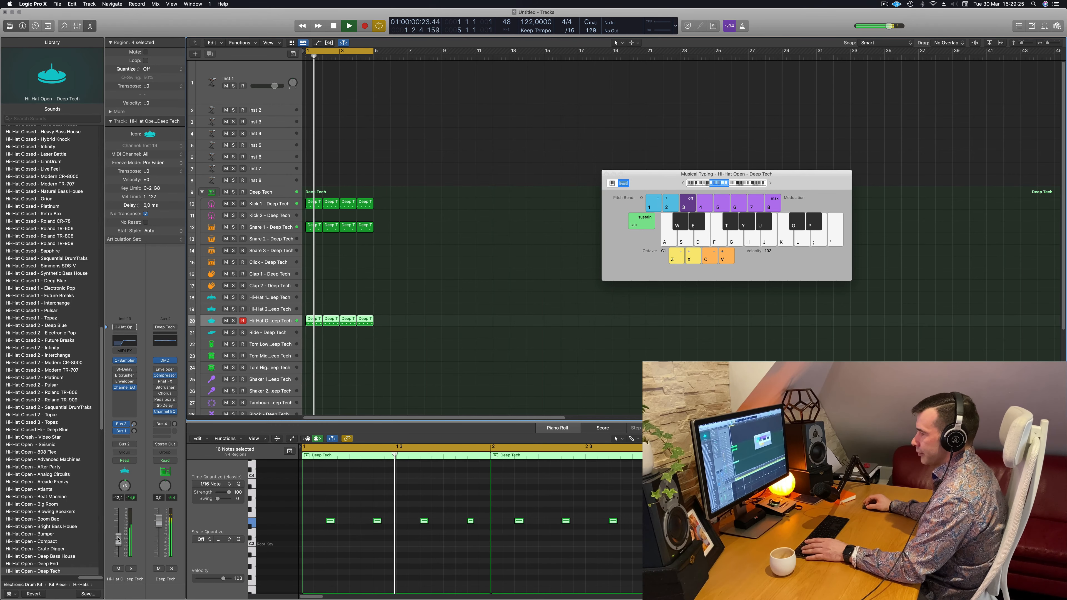
left_click_drag(118, 540, 119, 543)
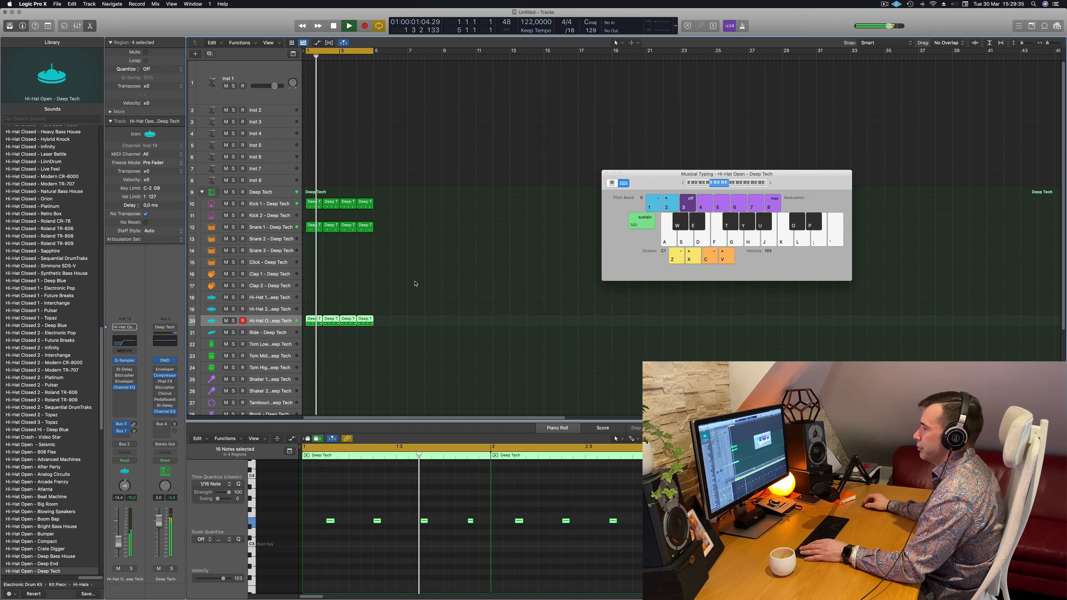
scroll(429, 253, "down", 1)
scroll(436, 232, "down", 1)
scroll(437, 232, "up", 2)
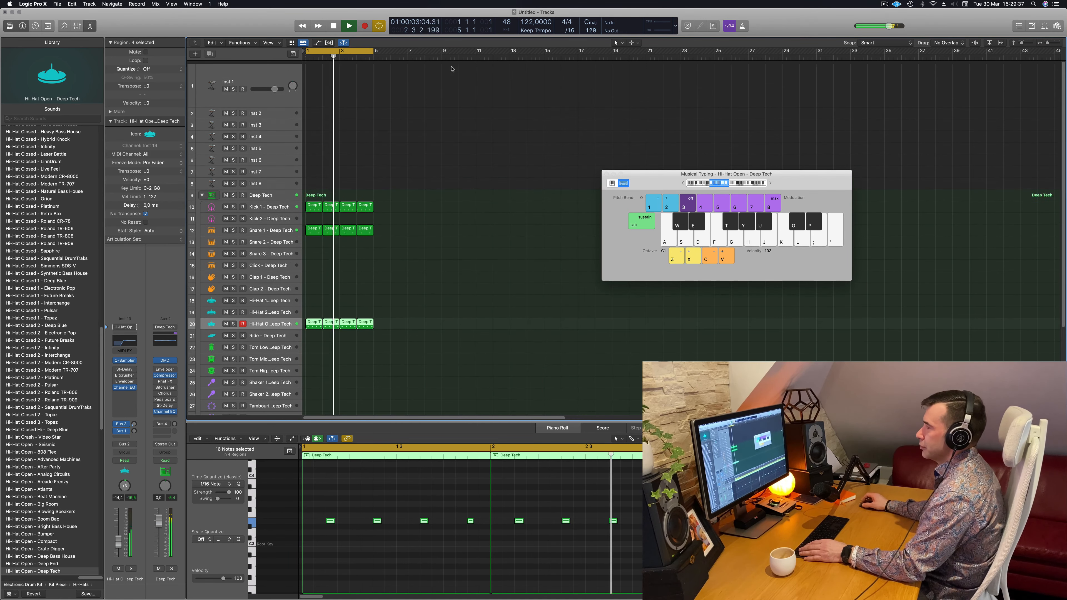
Open Alchemy on the Inst 1 track and load the House Bounce preset from the Bass category
left_click(318, 77)
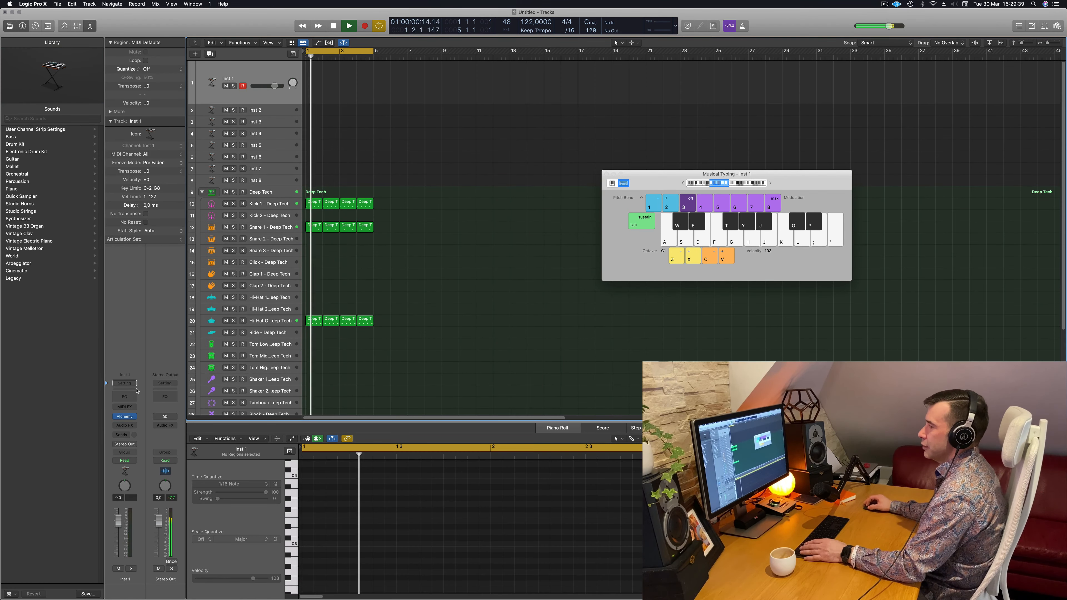
left_click(125, 416)
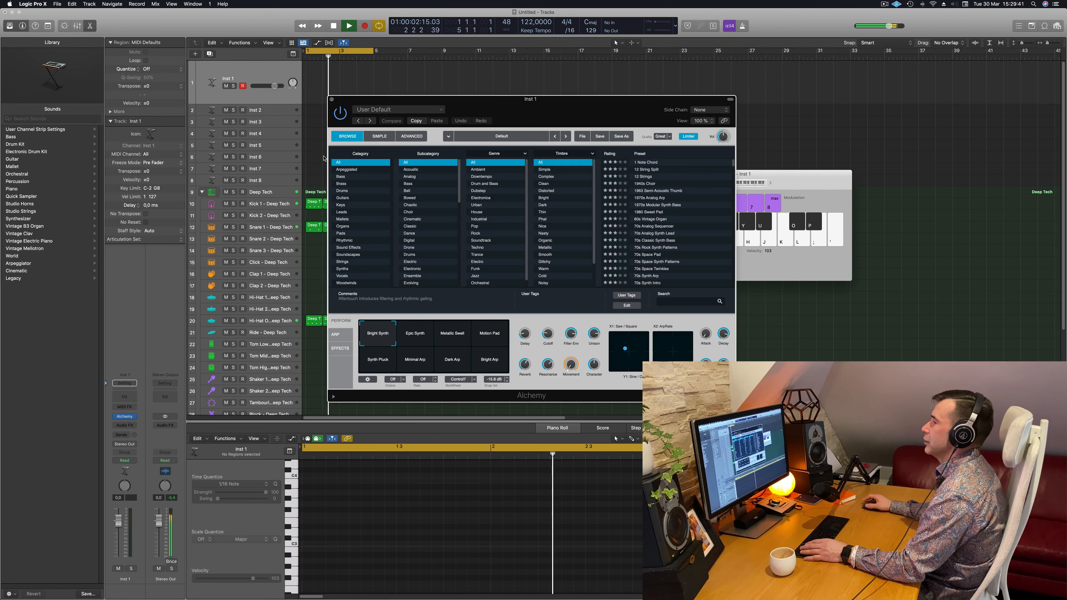
left_click(341, 183)
left_click(341, 177)
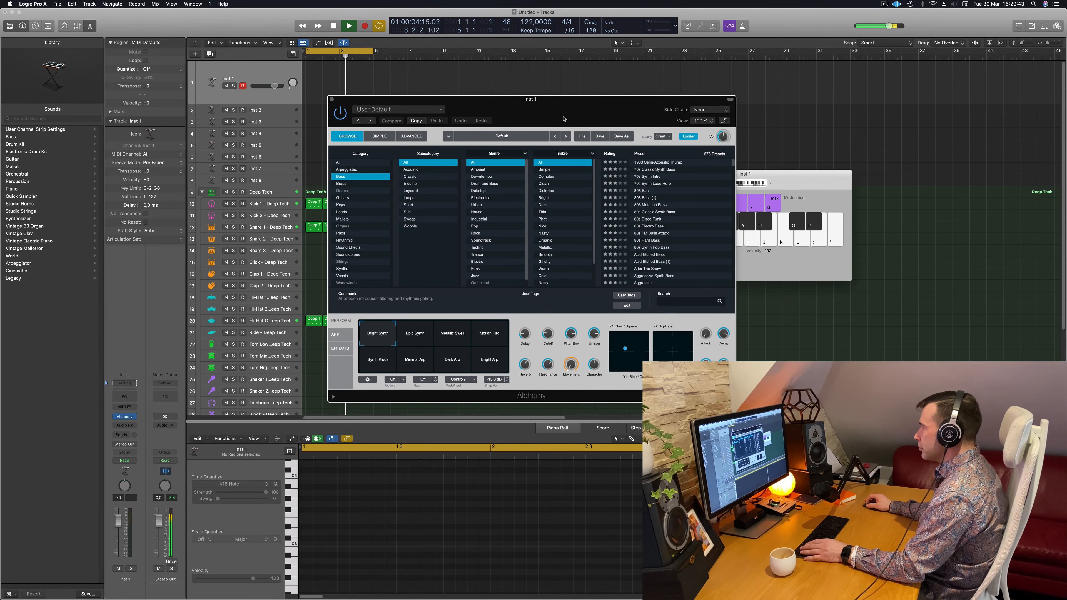
scroll(592, 202, "down", 20)
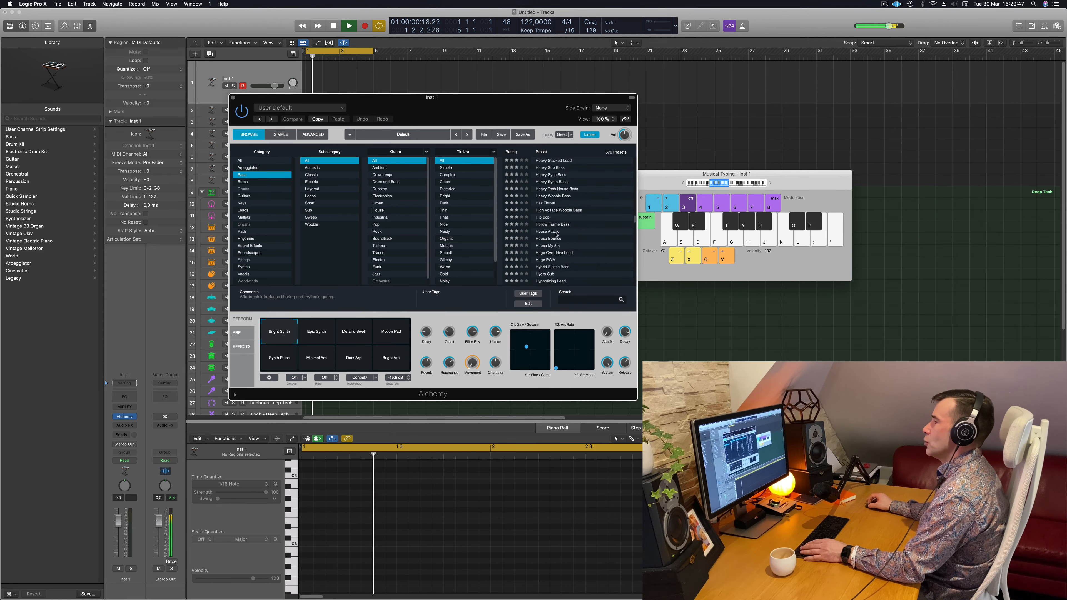
left_click(550, 239)
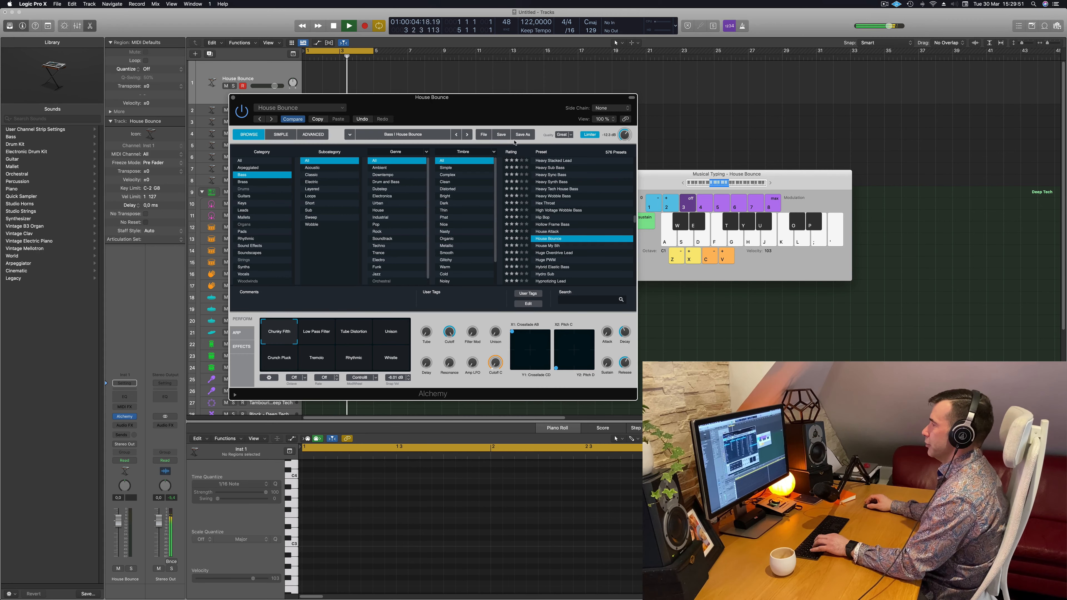
Lower the House Bounce track's volume to about -14 dB while playing test notes
left_click_drag(514, 97, 453, 154)
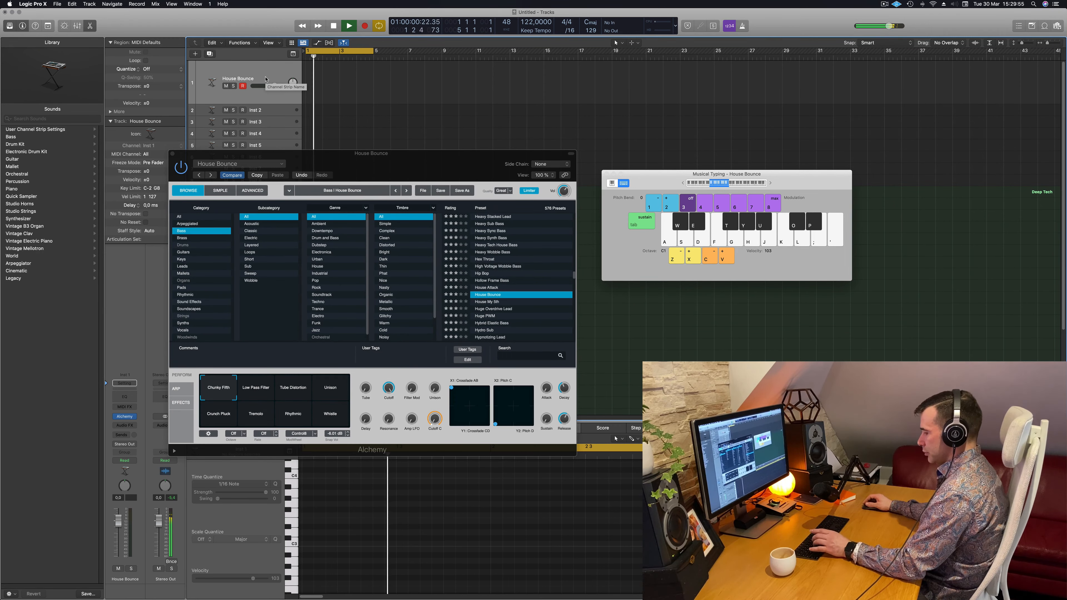
key("d")
left_click_drag(118, 521, 118, 546)
key("g")
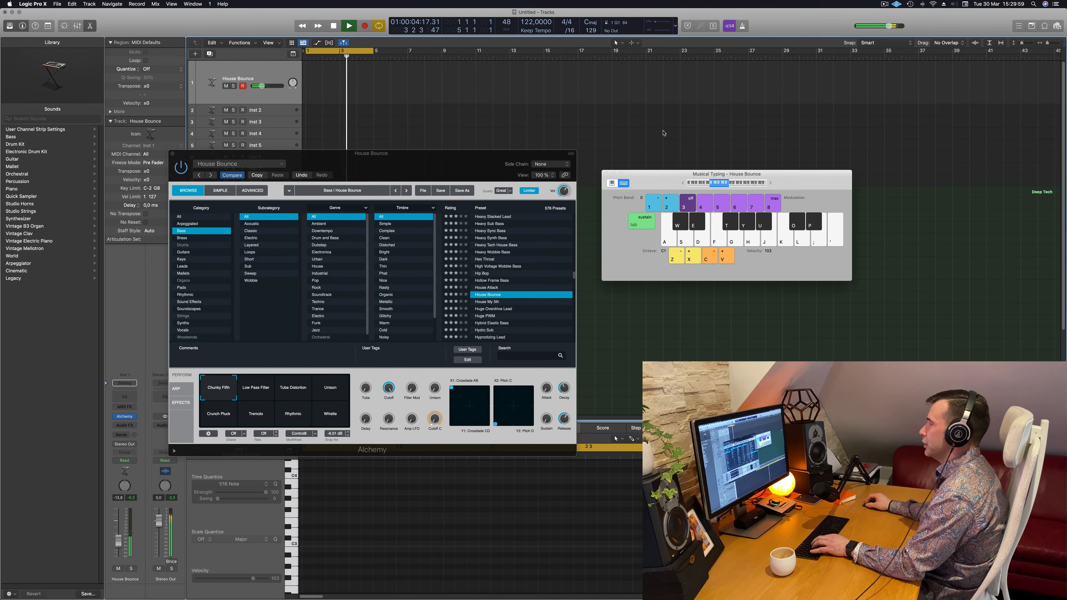
Audition the House Bounce bass sound by playing single notes over the looping drums
left_click_drag(437, 154, 751, 272)
key("g")
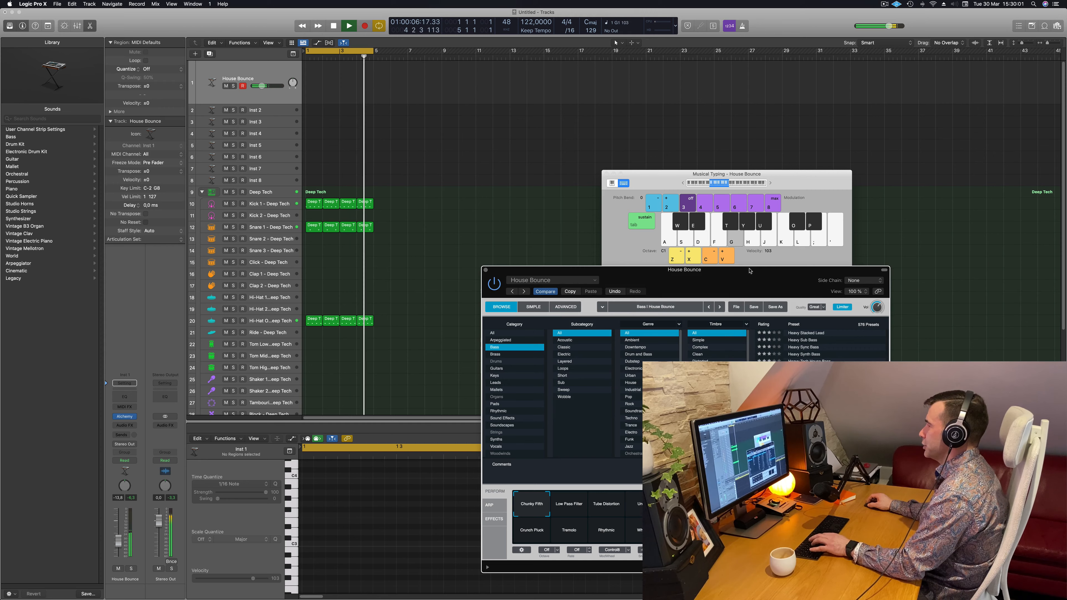
key("g")
key("d")
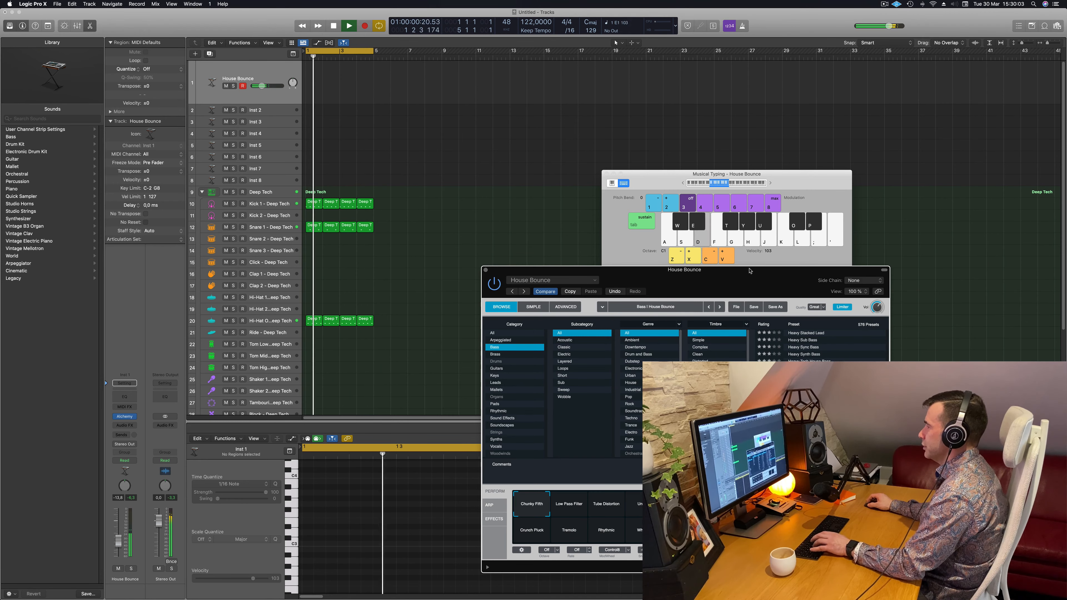
left_click_drag(750, 271, 679, 116)
key("g")
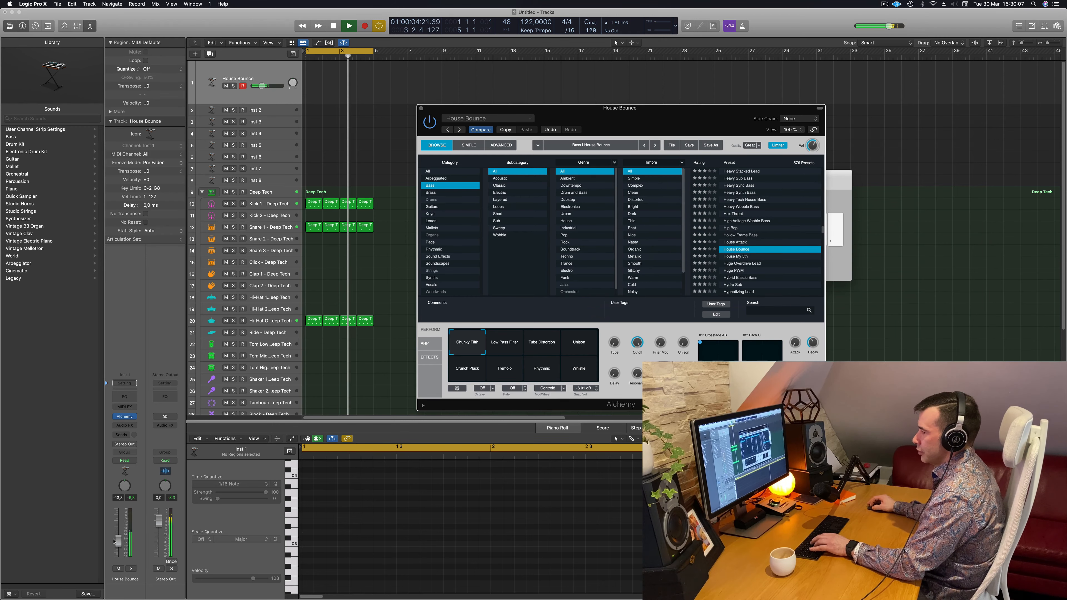
key("semicolon")
Raise the House Bounce track's volume to about -9 dB
left_click(164, 509)
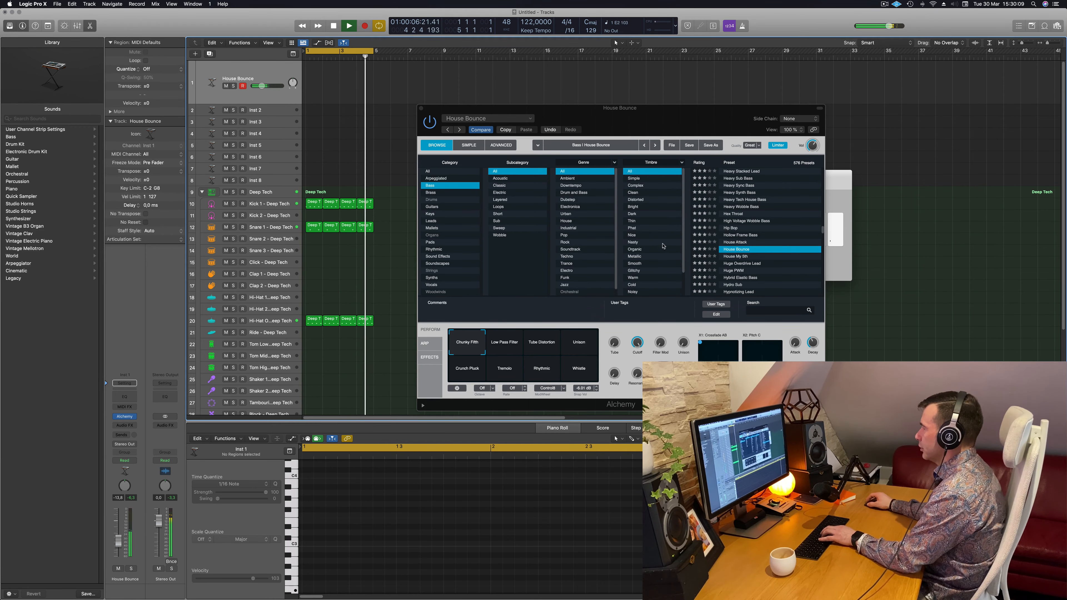
left_click_drag(659, 112, 756, 147)
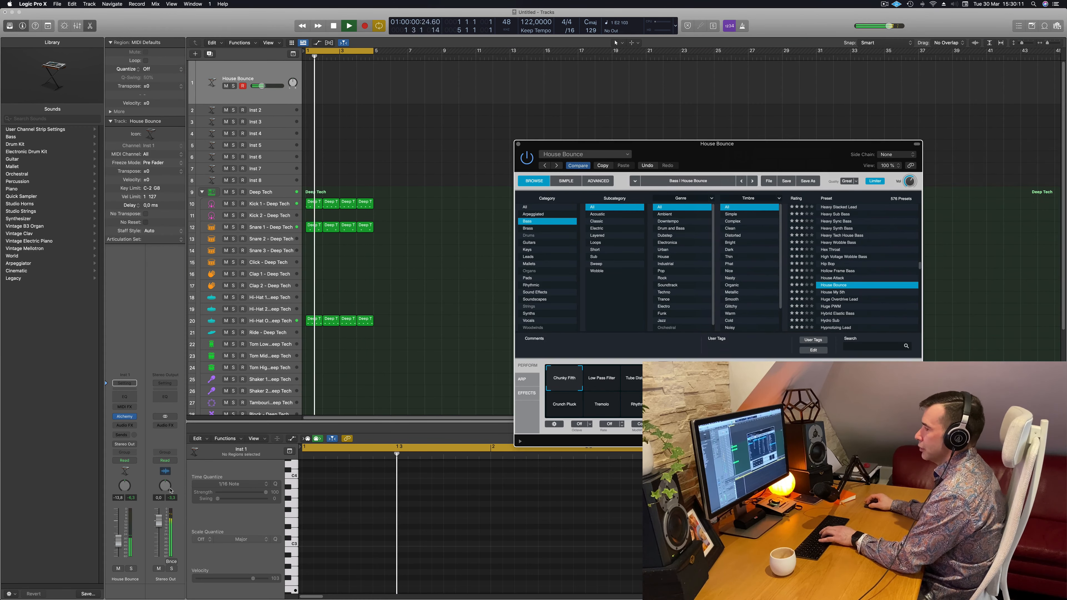
left_click_drag(119, 541, 120, 538)
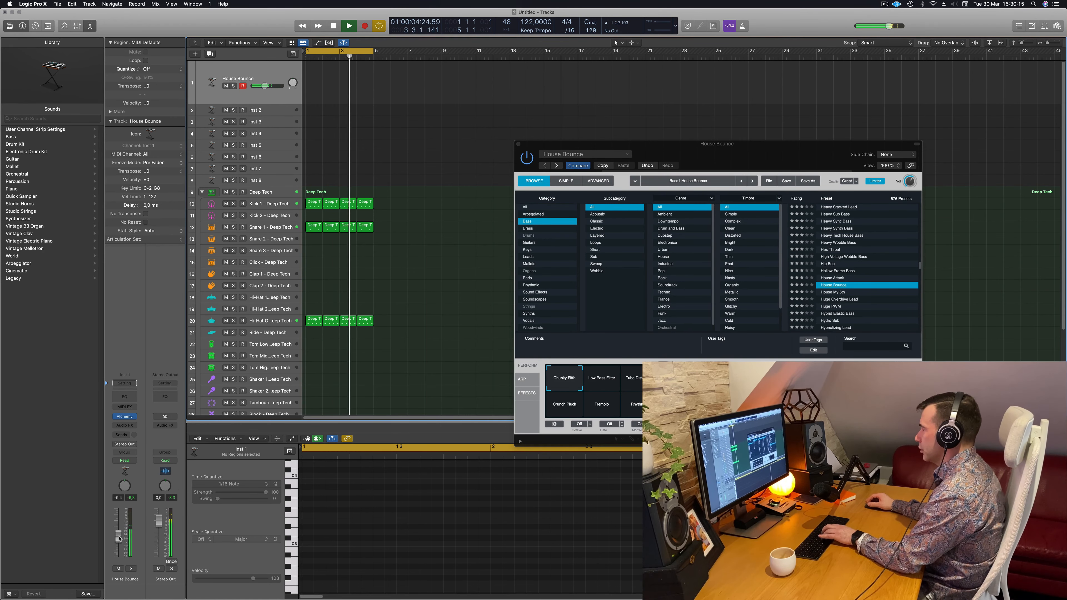
Arrange the Alchemy and Musical Typing windows to show both, and select the Low Pass Filter snapshot while playing notes
left_click_drag(774, 143, 736, 199)
left_click_drag(797, 179, 798, 99)
key("k")
left_click_drag(582, 202, 536, 183)
key("k")
left_click(527, 403)
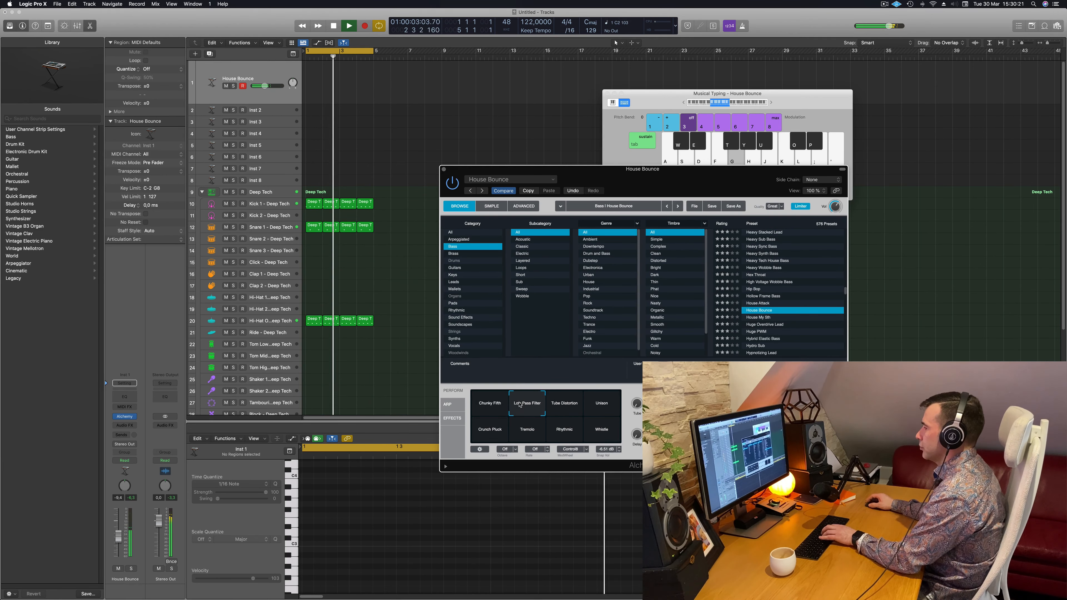
Audition Alchemy's Tube Distortion and Unison snapshots by playing notes over the looping drums
key("k")
key("k")
left_click(567, 408)
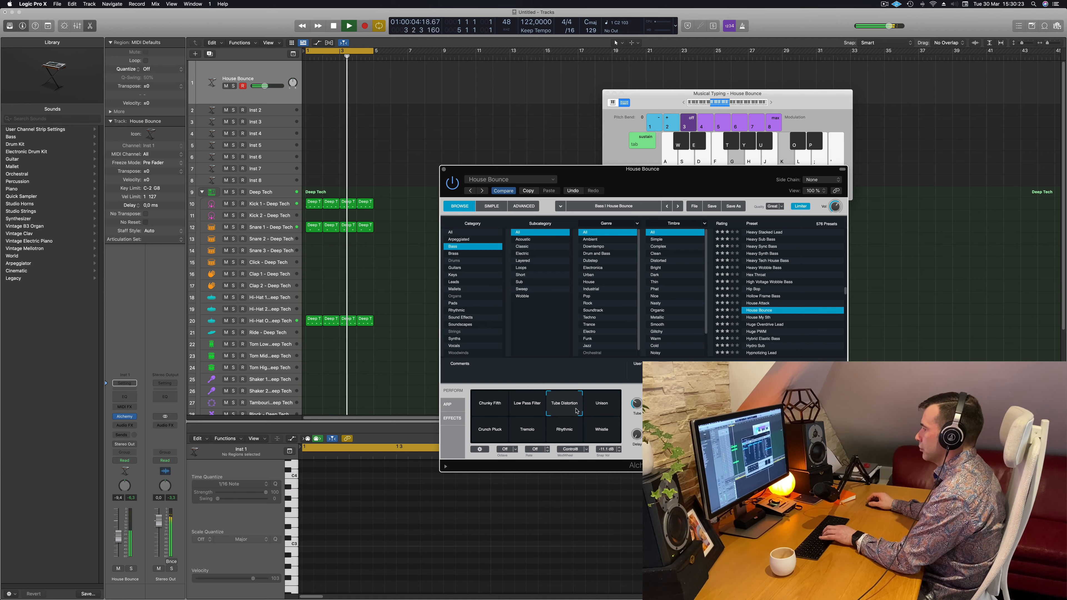
left_click(603, 410)
key("semicolon")
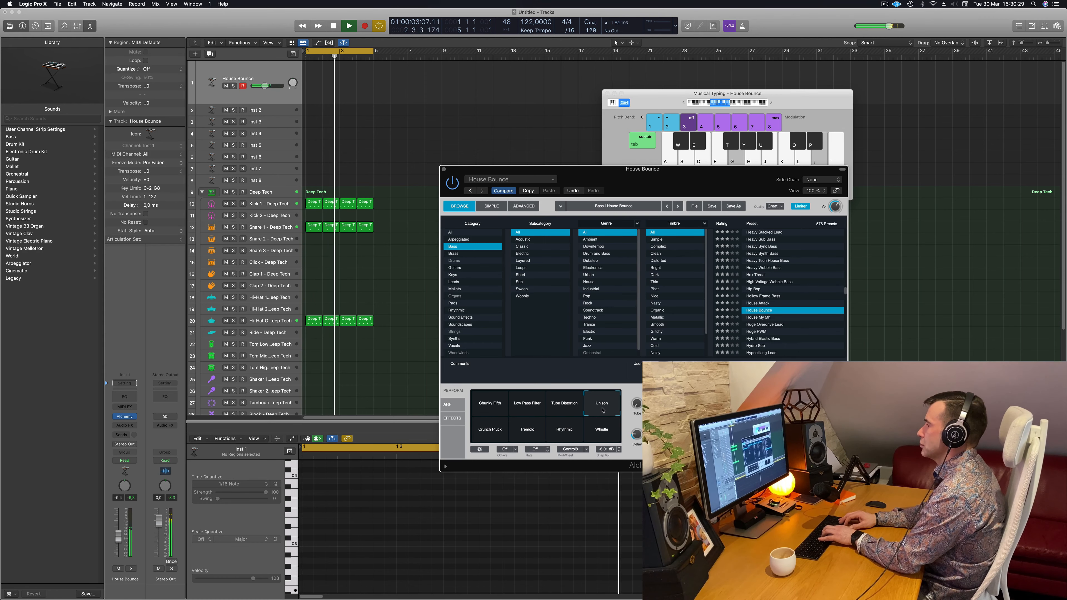
key("k")
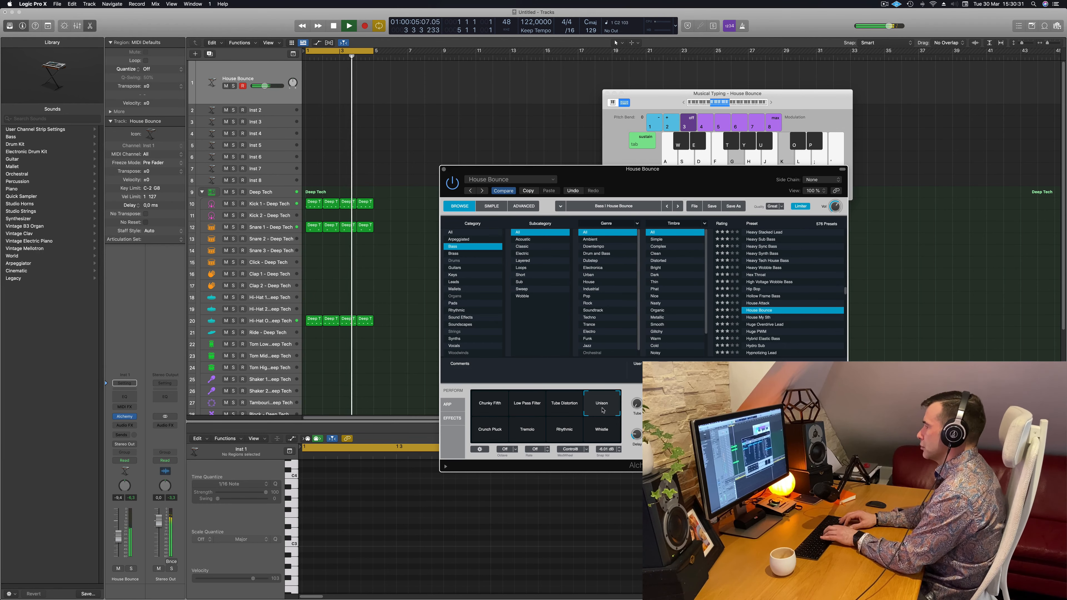
key("l")
key("semicolon")
key("k")
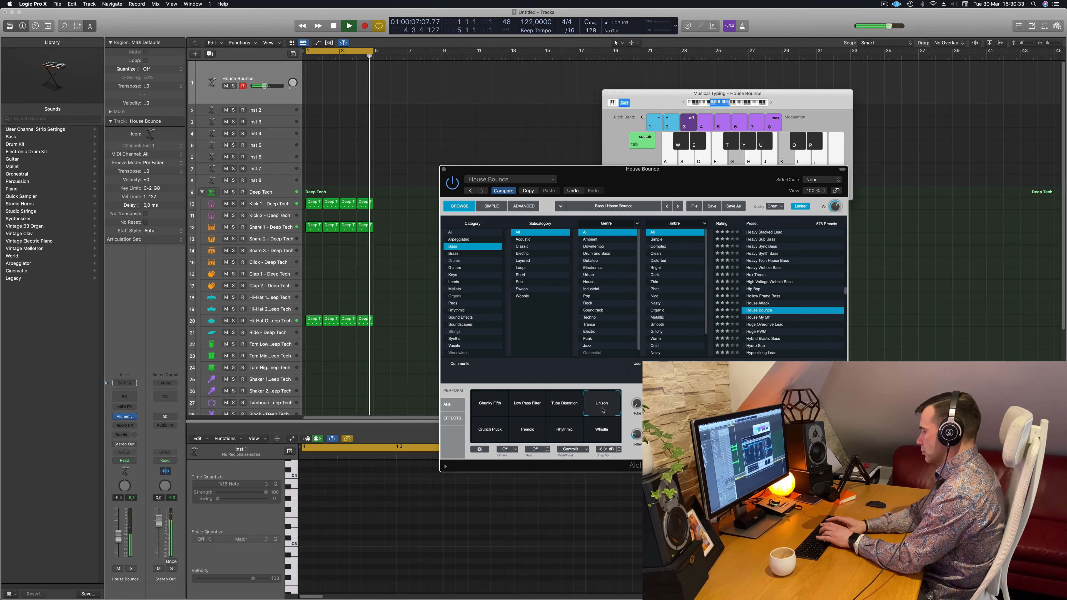
key("semicolon")
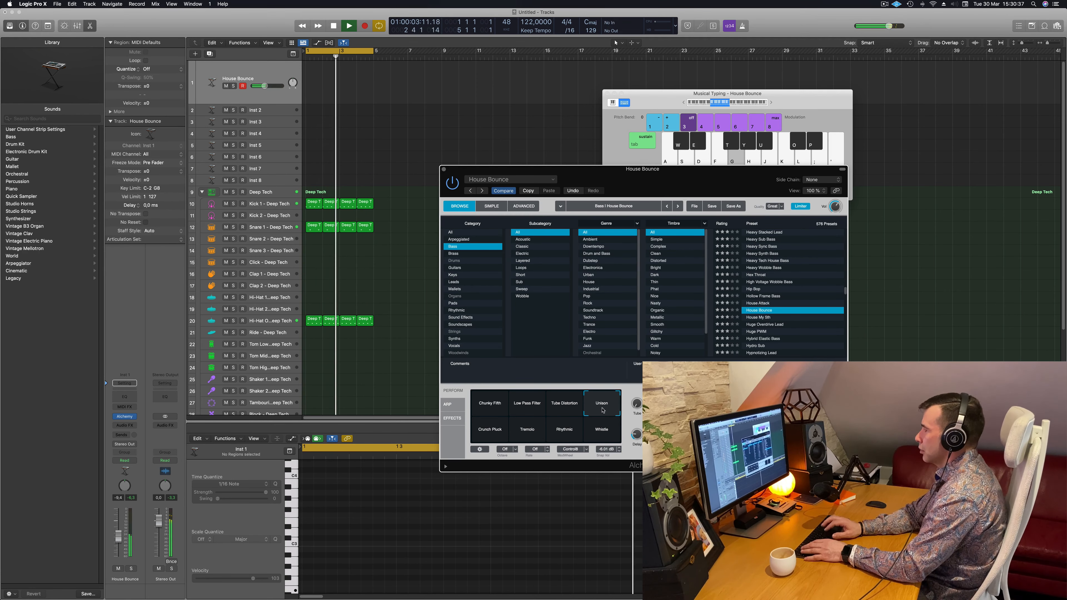
Record a short trial bass take on the House Bounce track and delete its region
key("semicolon")
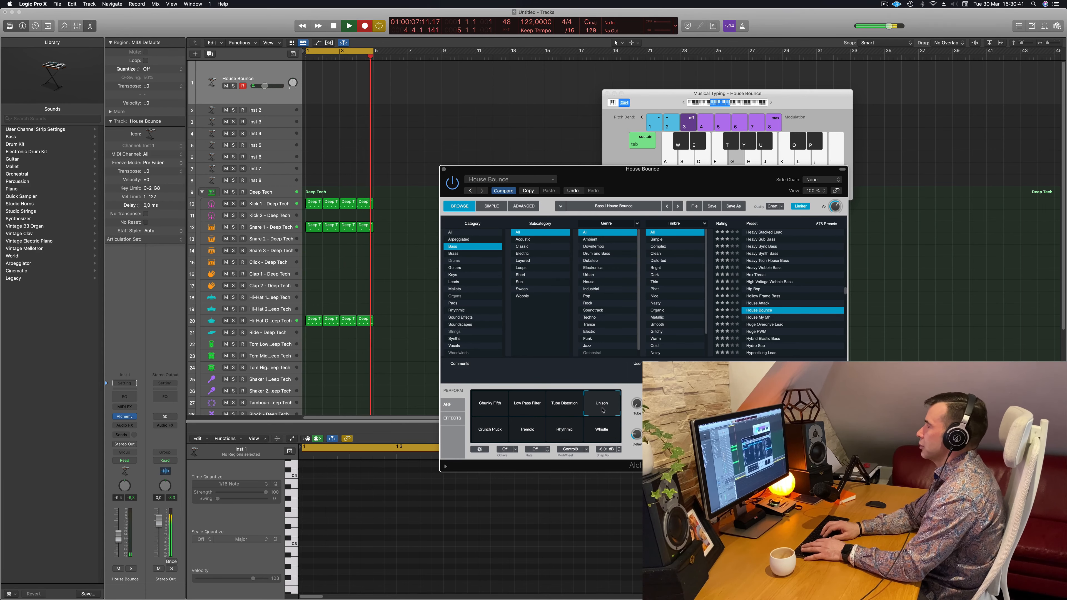
key("semicolon")
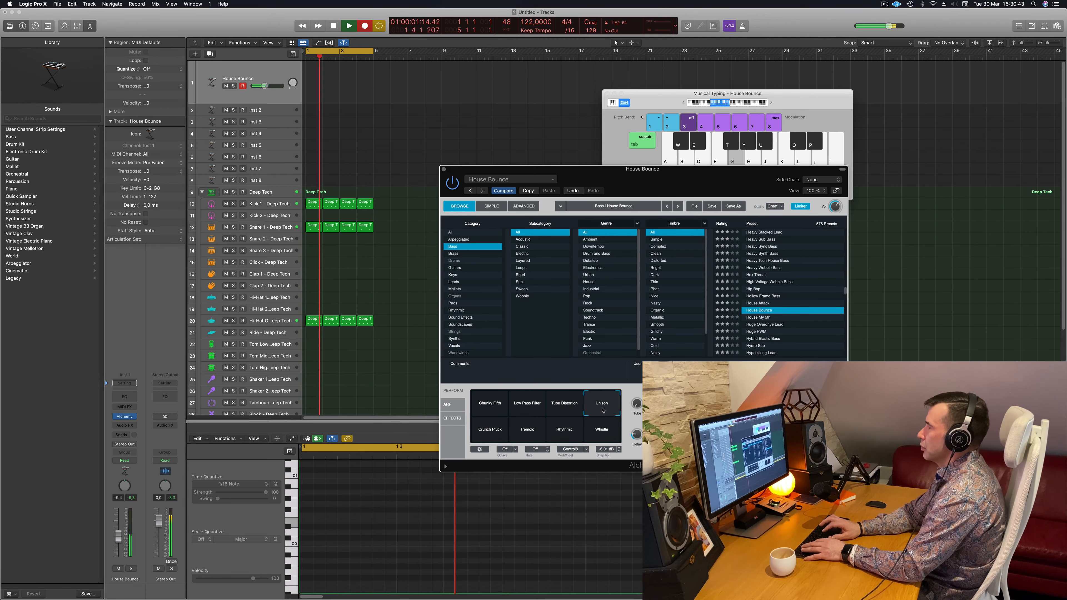
key("semicolon")
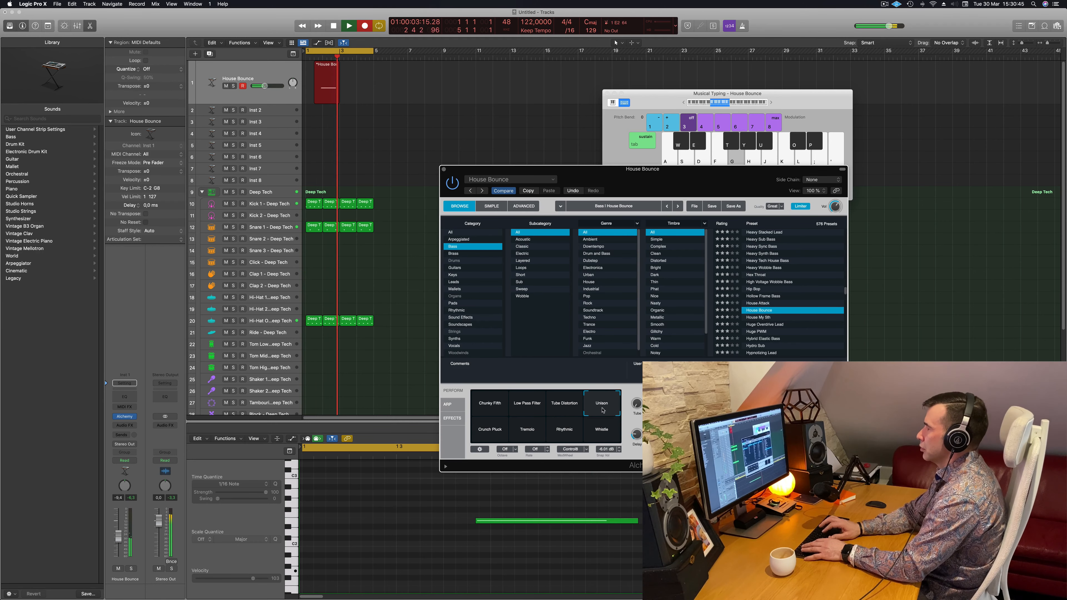
key("space")
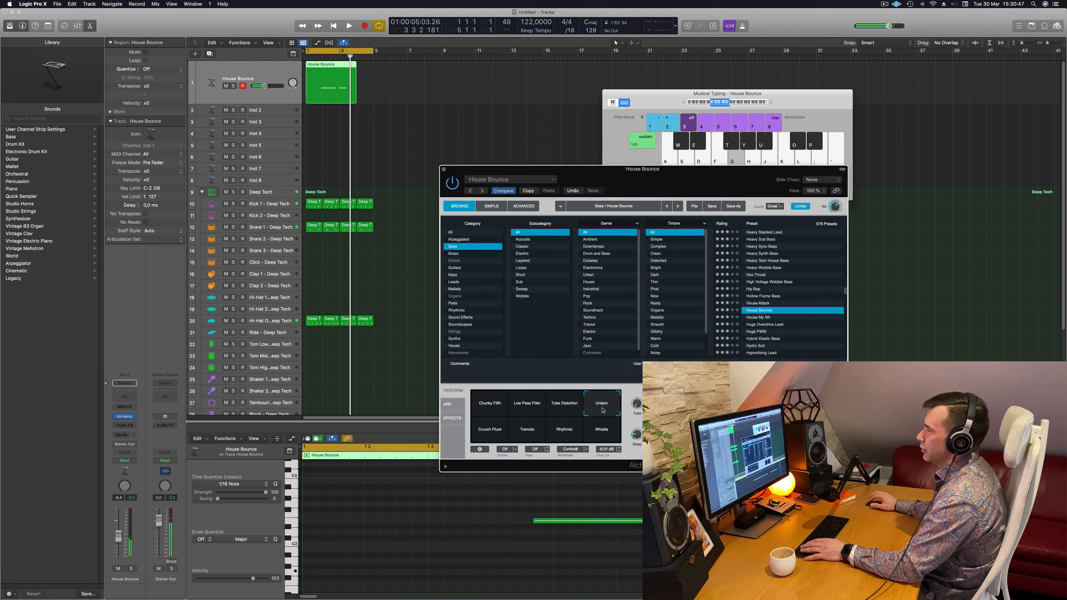
left_click(397, 110)
left_click(333, 97)
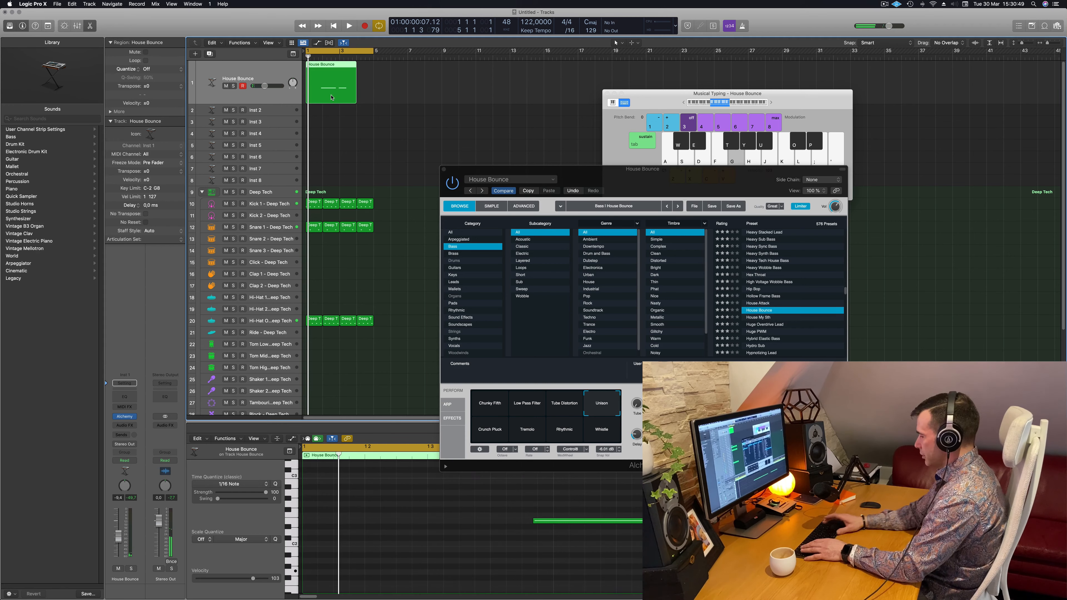
key("Delete")
Repeat the kick, snare and open hi-hat regions and extend the cycle range, both up to bar 17
key("super+z")
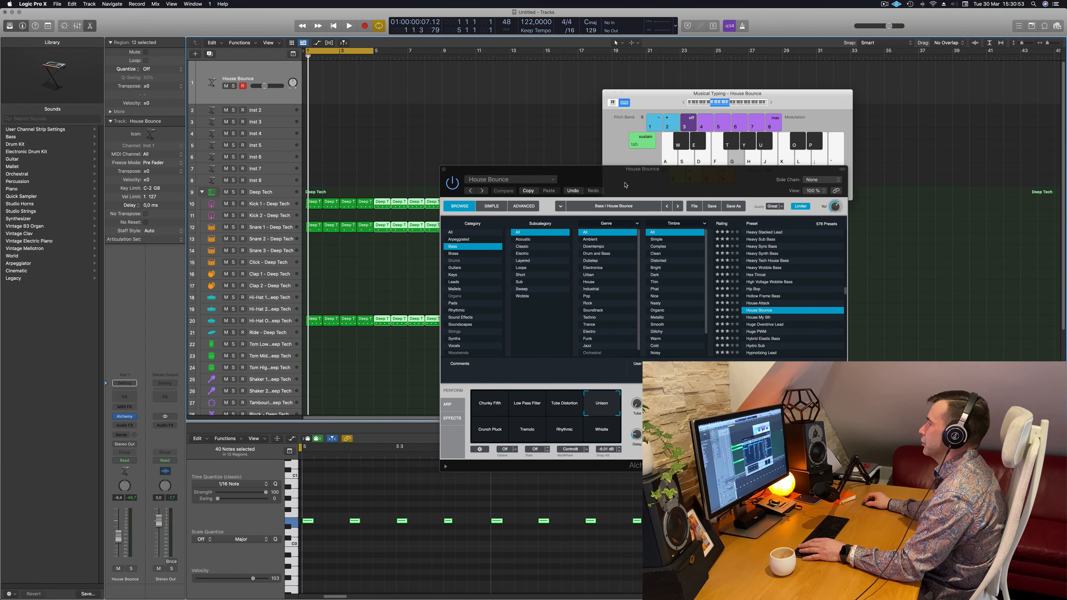
left_click_drag(625, 185, 996, 148)
key("space")
left_click_drag(374, 52, 575, 55)
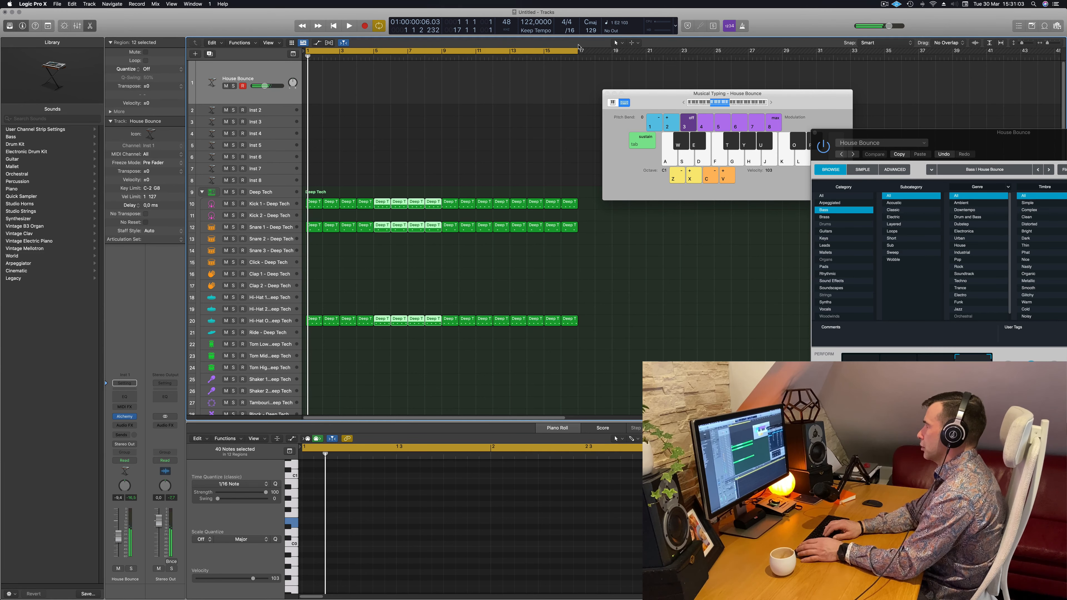
Play back the extended drum loop and try bass notes over it
key("space")
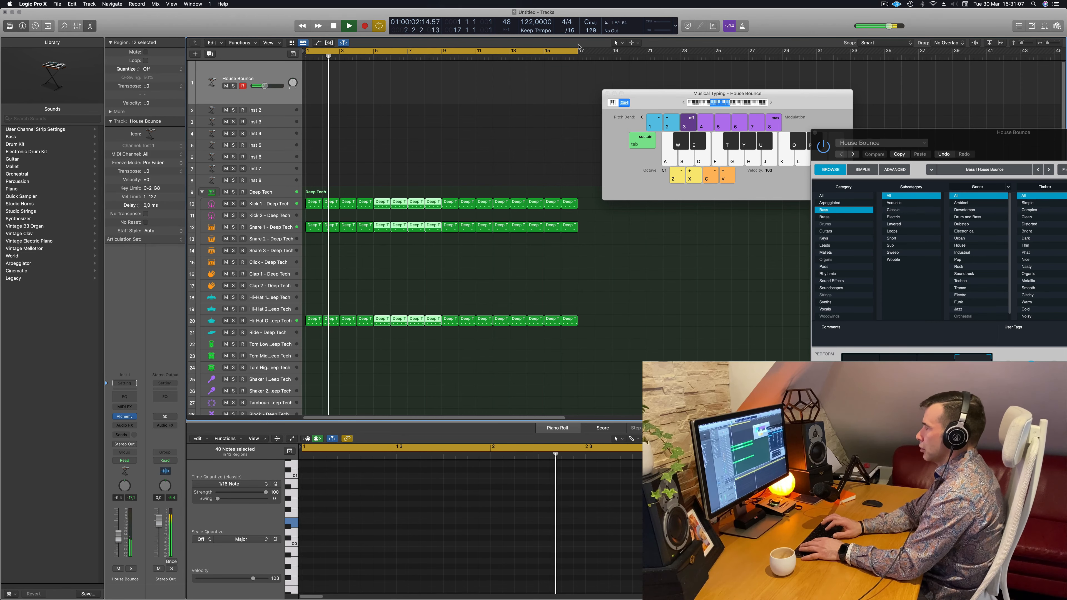
key("semicolon")
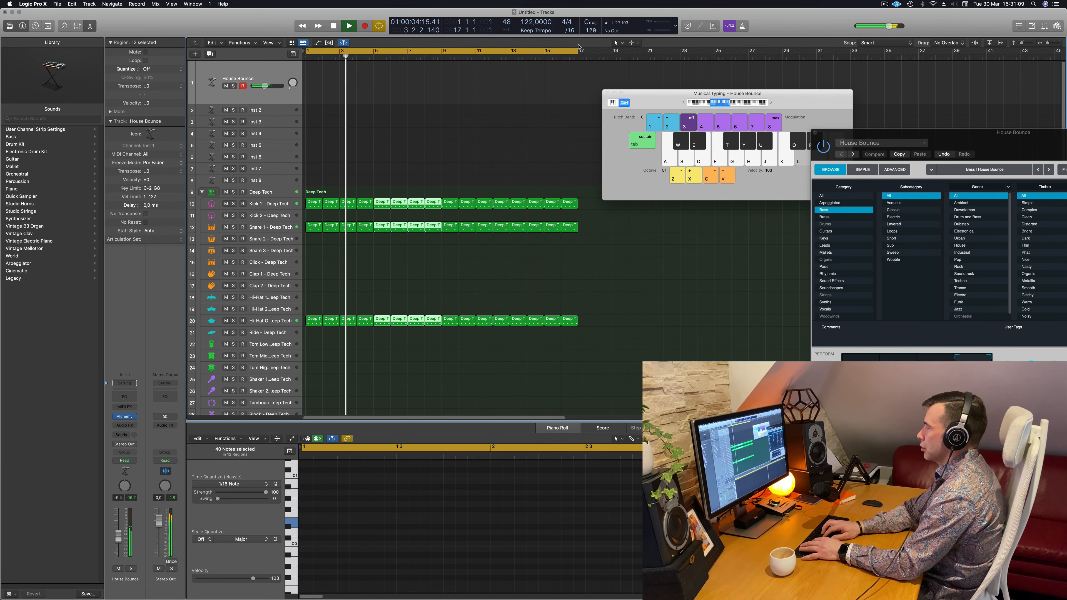
key("k")
key("l")
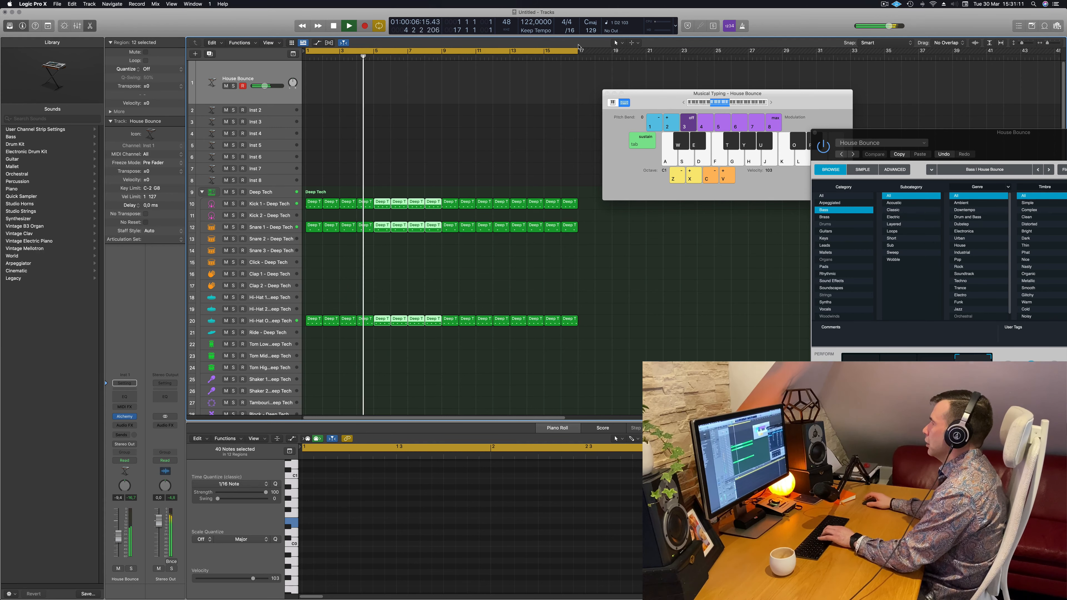
Audition the Crunch Pluck, Tremolo, Whistle, Unison and other Alchemy snapshots, and settle on Low Pass Filter
left_click_drag(985, 132, 558, 45)
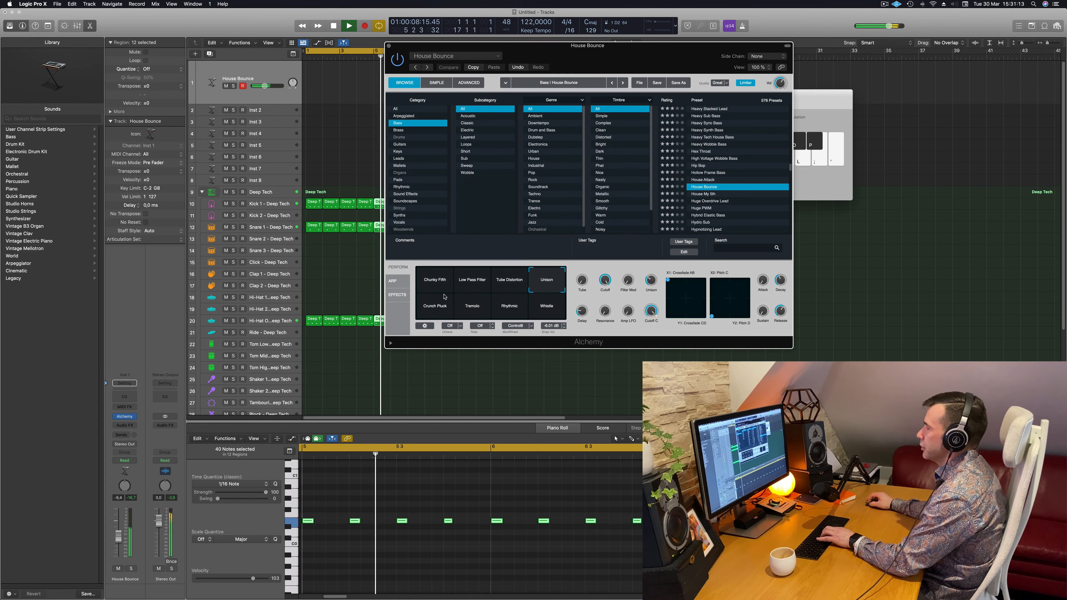
left_click(435, 306)
key("semicolon")
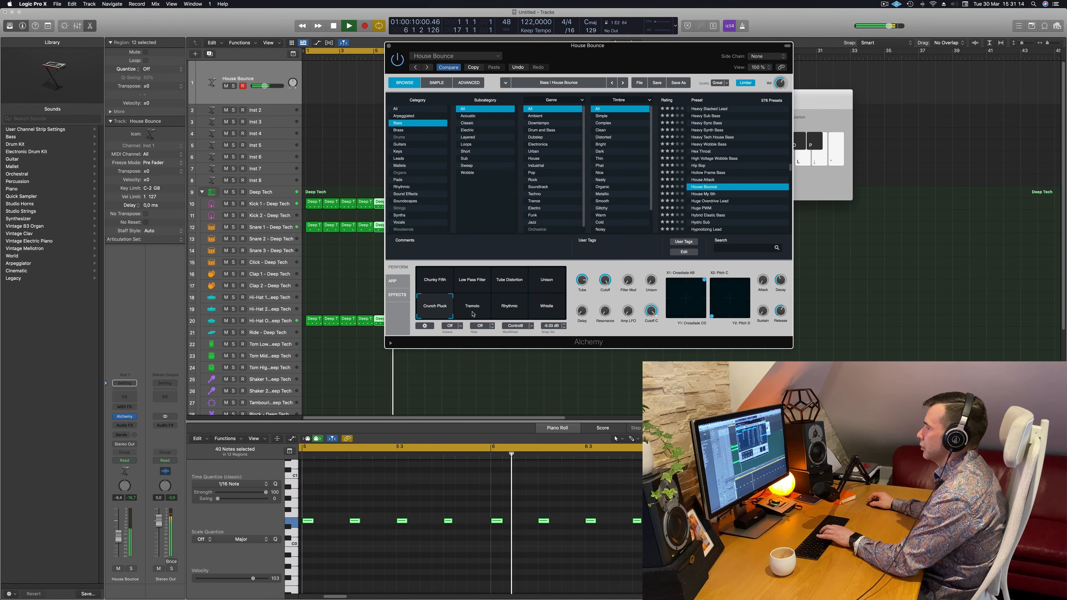
left_click(522, 305)
left_click(471, 311)
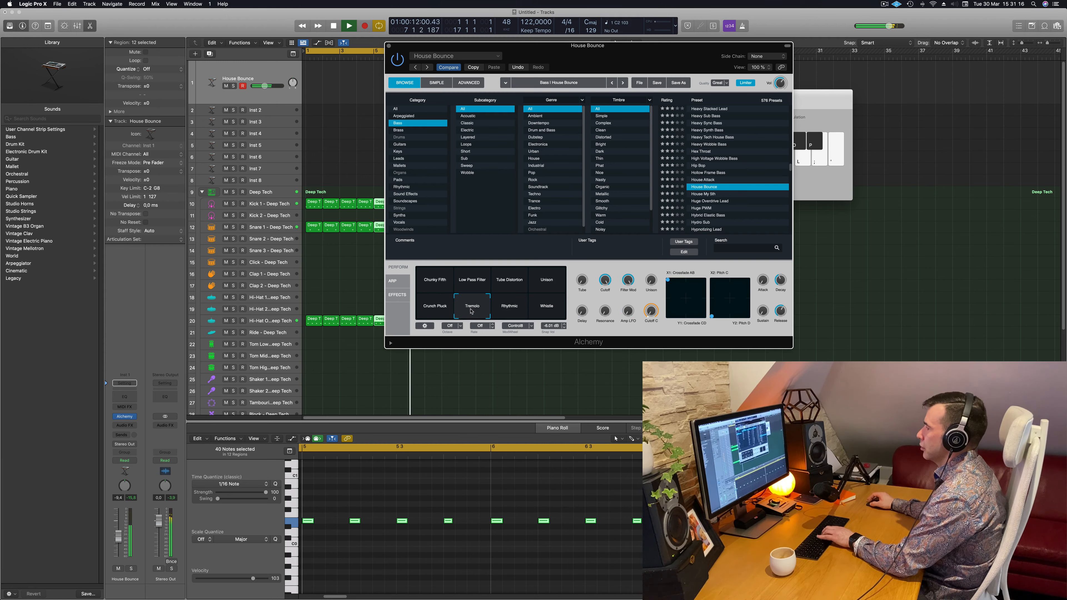
left_click(542, 310)
left_click(552, 288)
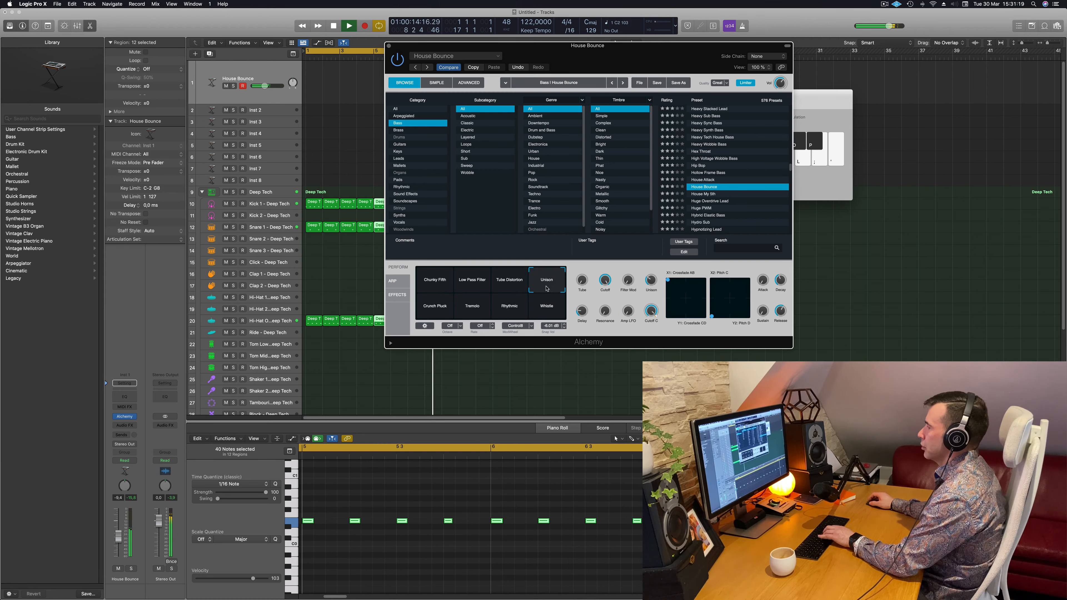
left_click(517, 288)
left_click(476, 289)
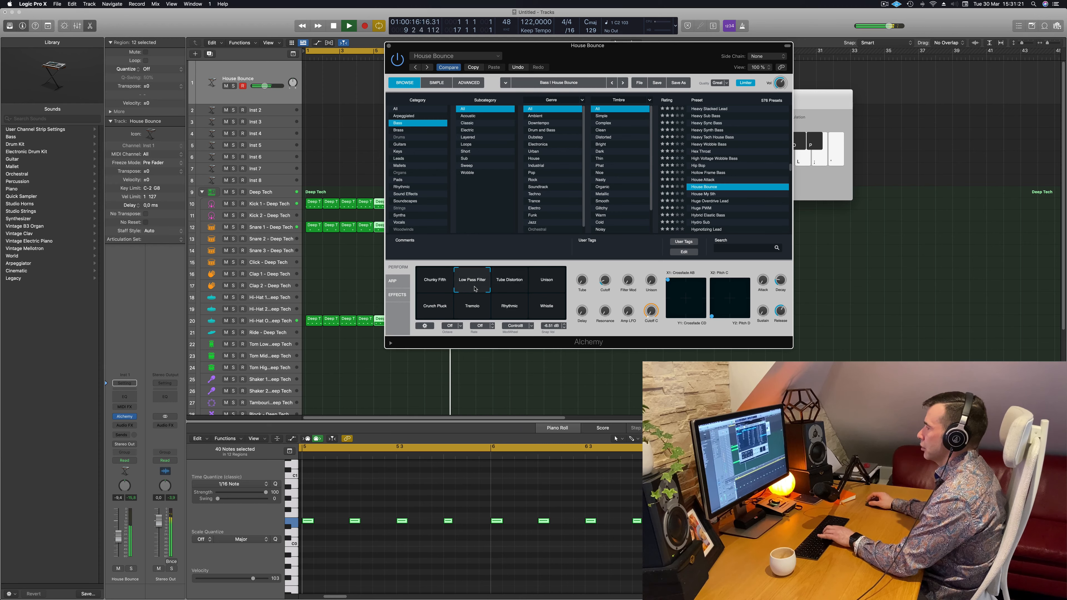
Raise the House Bounce track's volume and adjust Alchemy's Cutoff knob slightly
left_click_drag(118, 537, 122, 529)
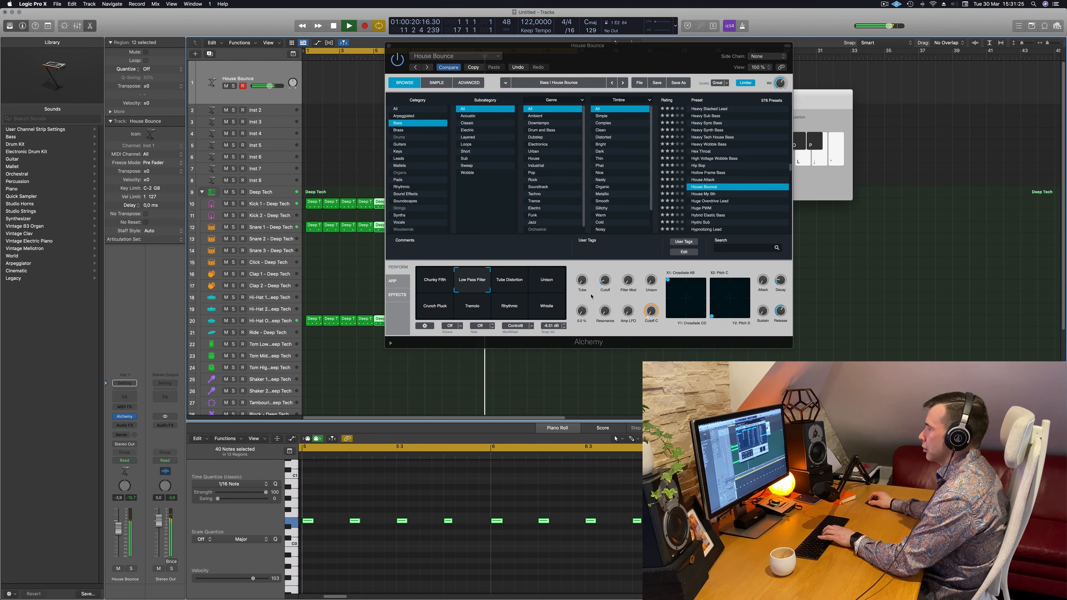
left_click_drag(604, 281, 604, 284)
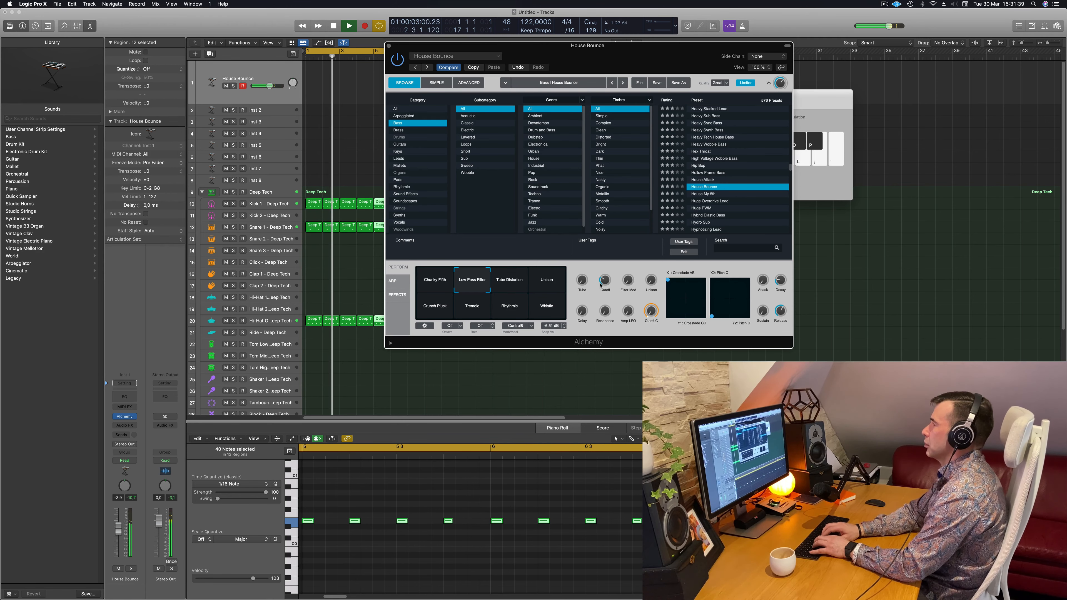
Record a rhythmic bass line on the House Bounce track over the drums, ending the take around bar 7
key("r")
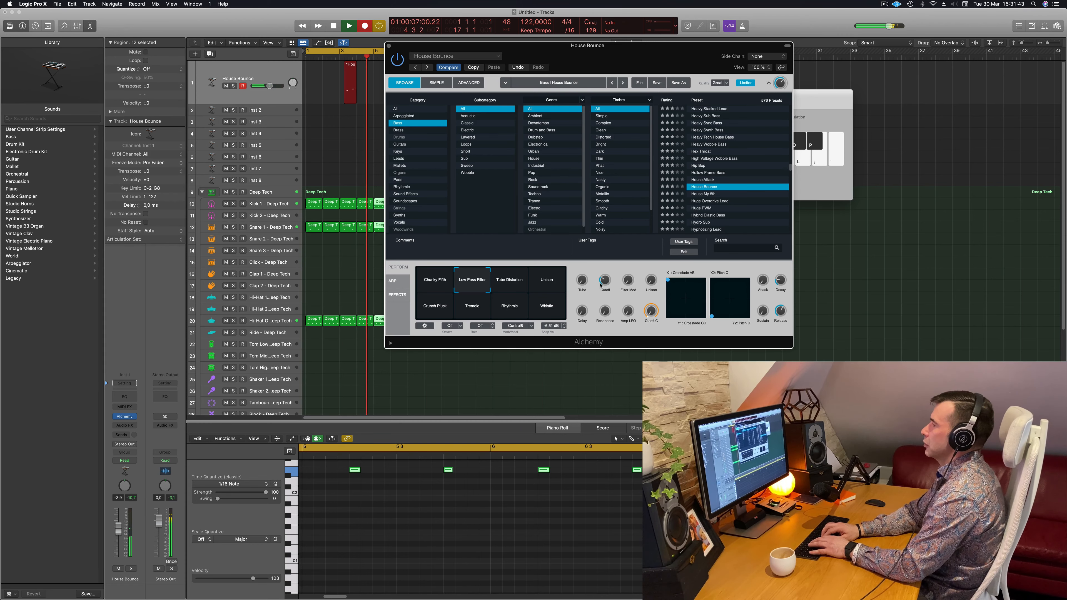
key("k")
key("k")
key("k")
key("k")
key("k")
key("k")
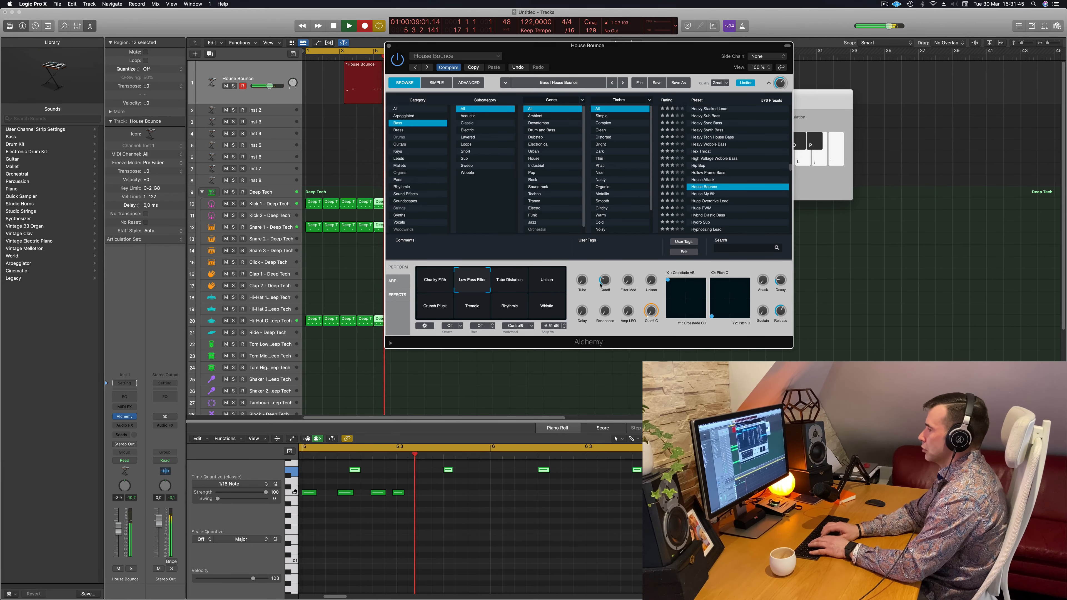
key("g")
key("g")
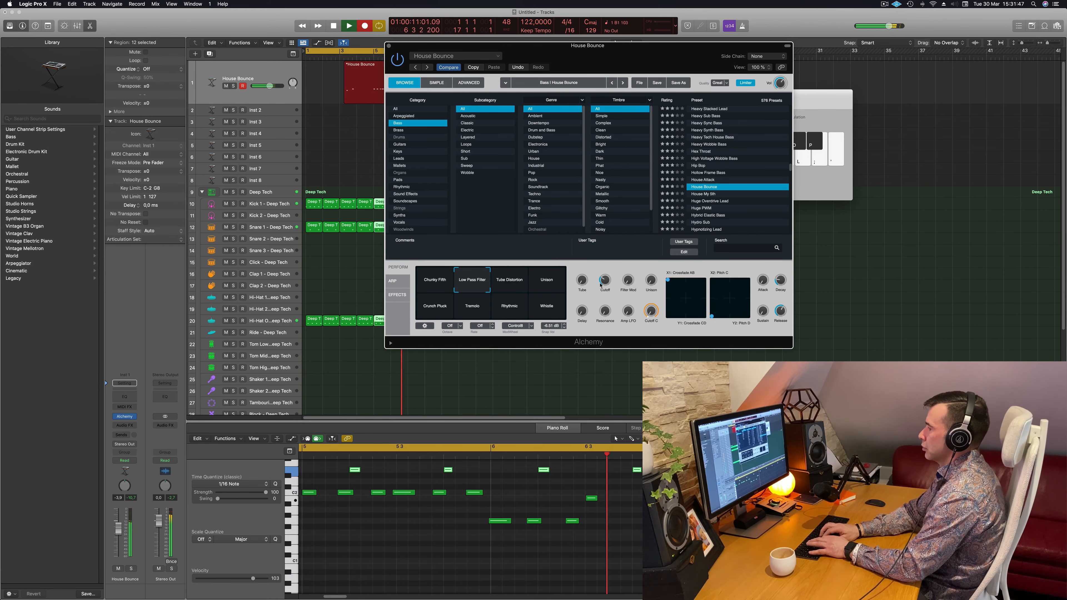
key("space")
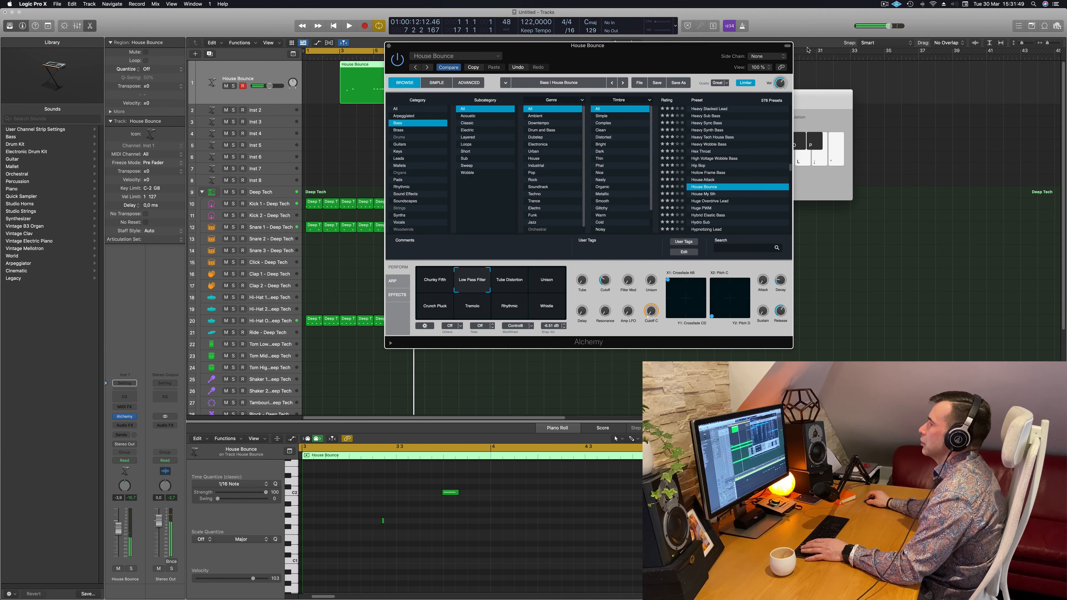
Cut the recorded House Bounce region down to the part from bar 5 and move it to bar 1
left_click_drag(542, 45, 862, 27)
double_click(374, 67, "super")
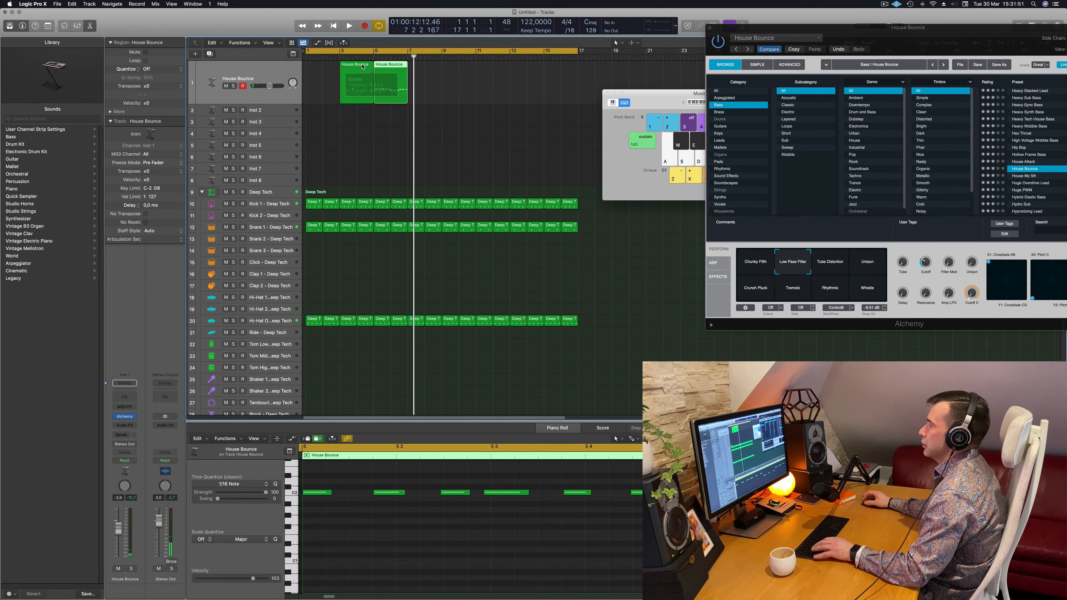
left_click(363, 66)
key("Delete")
left_click_drag(398, 67, 331, 67)
Quantize all notes of the House Bounce region to 1/16 notes and play it from the start
key("Return")
key("super+a")
key("q")
key("space")
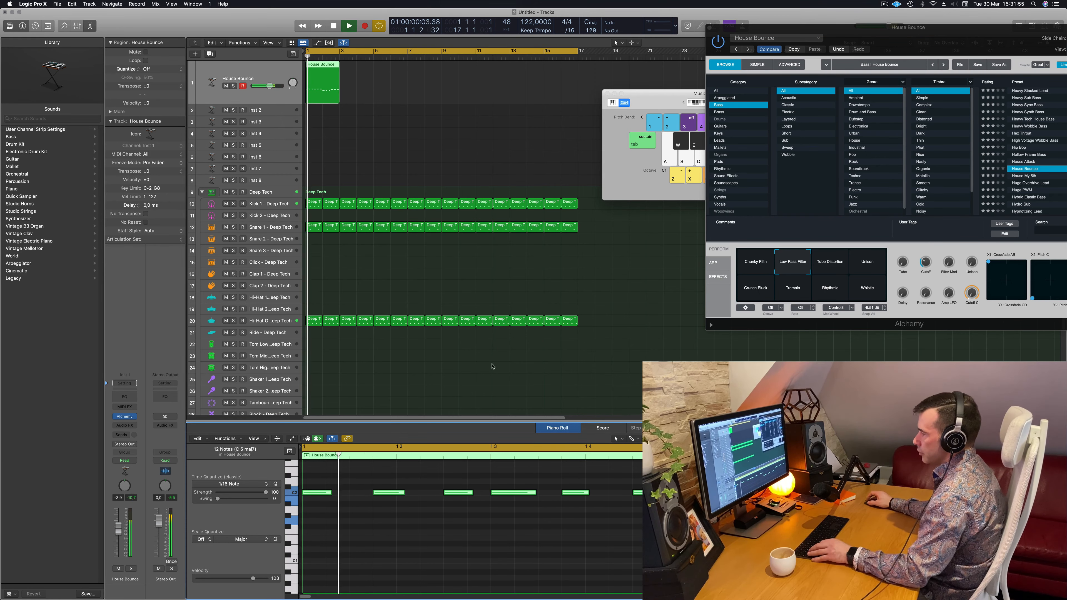
Transpose the last three bass notes in bar 2 of the House Bounce region down two semitones during playback
scroll(470, 346, "down", 5)
scroll(531, 517, "down", 10)
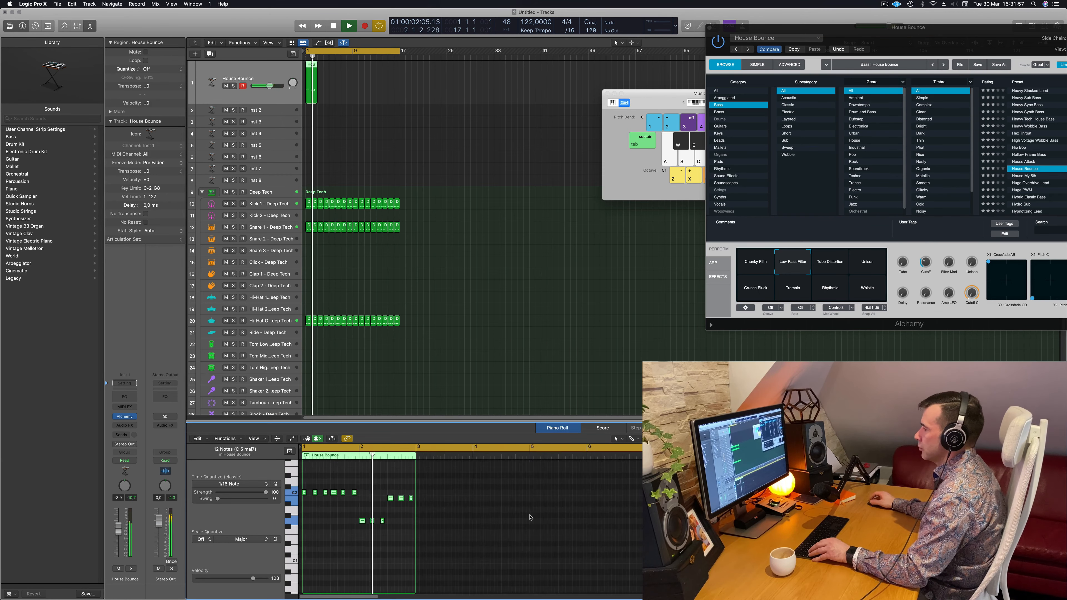
scroll(402, 515, "up", 5)
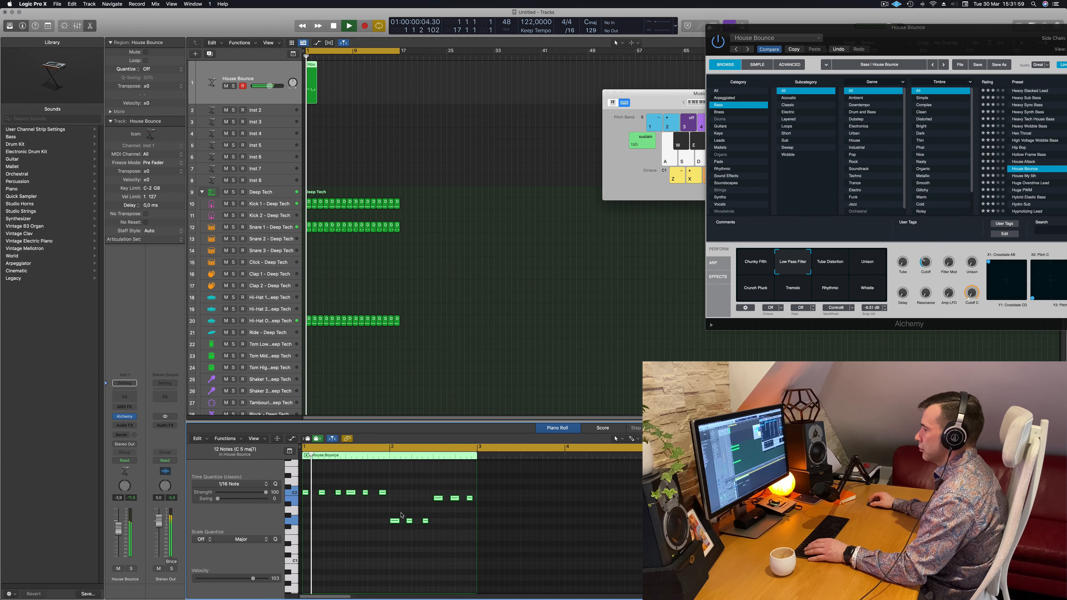
left_click_drag(432, 483, 479, 505)
key("space")
key("space")
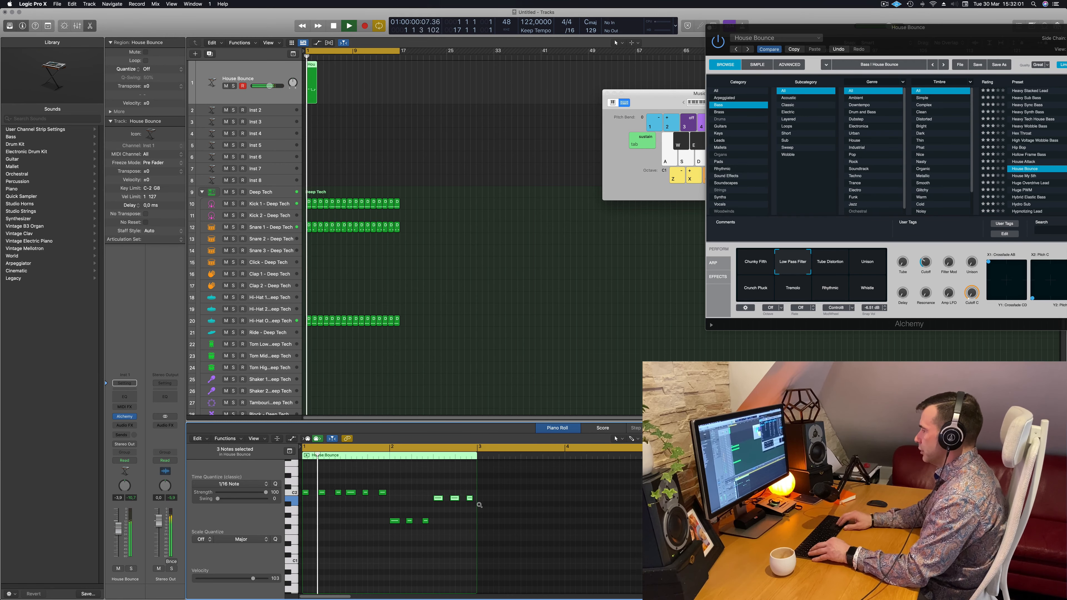
key("alt+Down")
key("alt+Down")
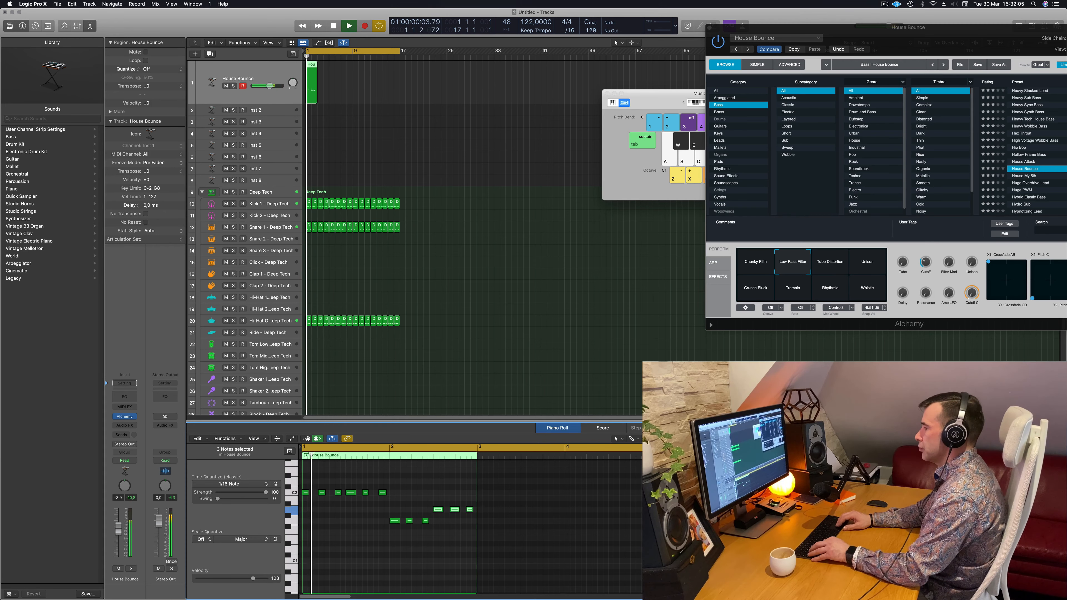
Transpose the three selected bass notes up five semitones
key("alt+Up")
key("alt+Up")
key("alt+Up")
key("alt+Up")
key("alt+Up")
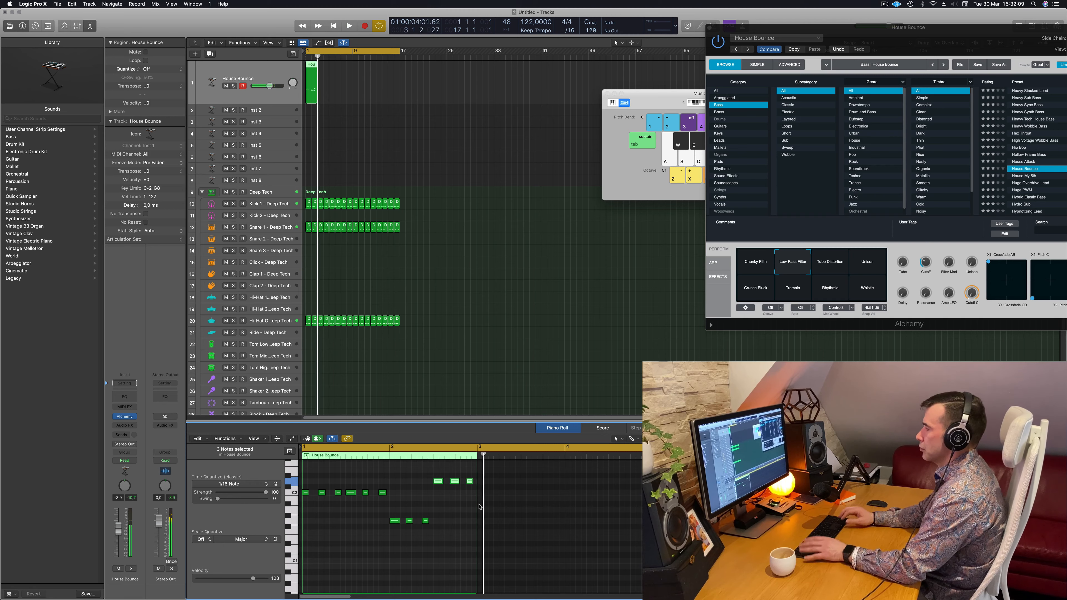
Repeat the two-bar House Bounce region until the bass line fills the arrangement up to bar 17
mouse_move(310, 70)
left_mouse_down()
mouse_move(352, 69)
mouse_move(313, 69)
left_mouse_up()
left_click(312, 64, "shift")
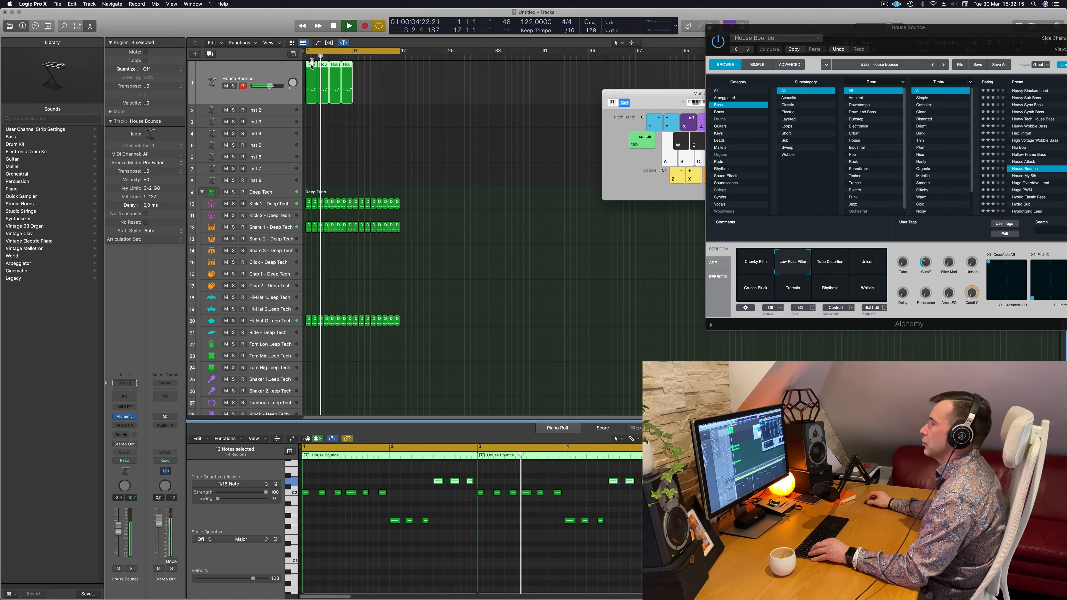
key("super+r")
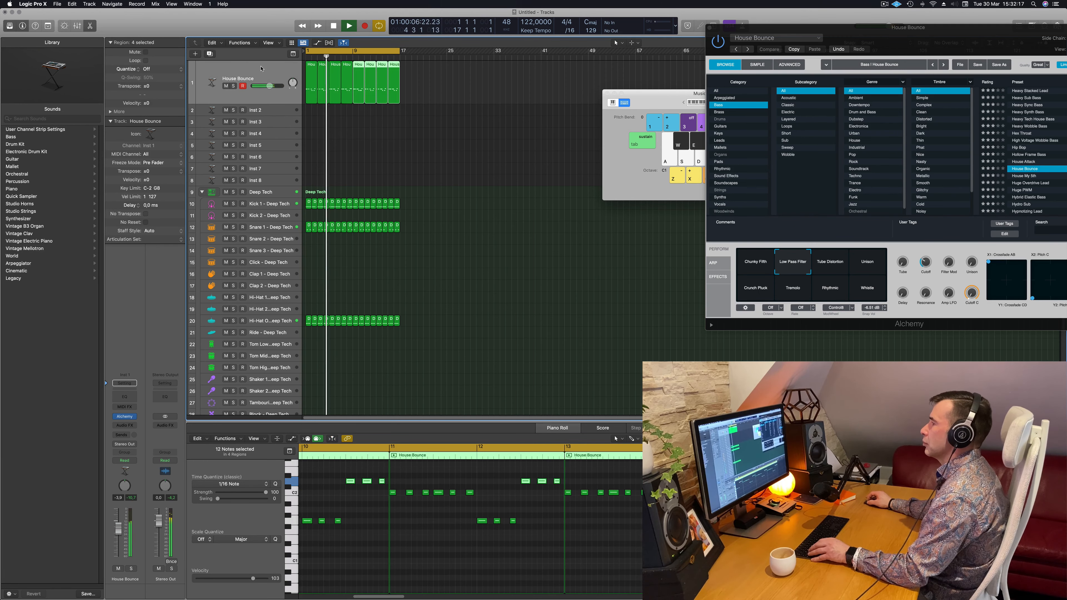
Play the arrangement from the start and set the bass sound's Cutoff to 14.7 % in Alchemy
key("Return")
left_click_drag(964, 66, 765, 83)
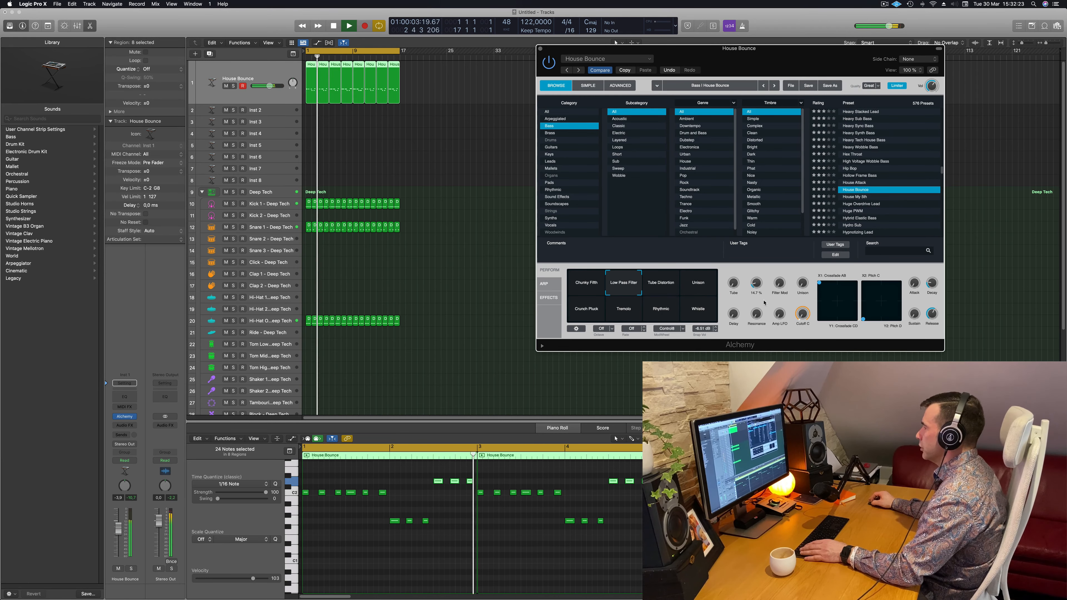
key("Return")
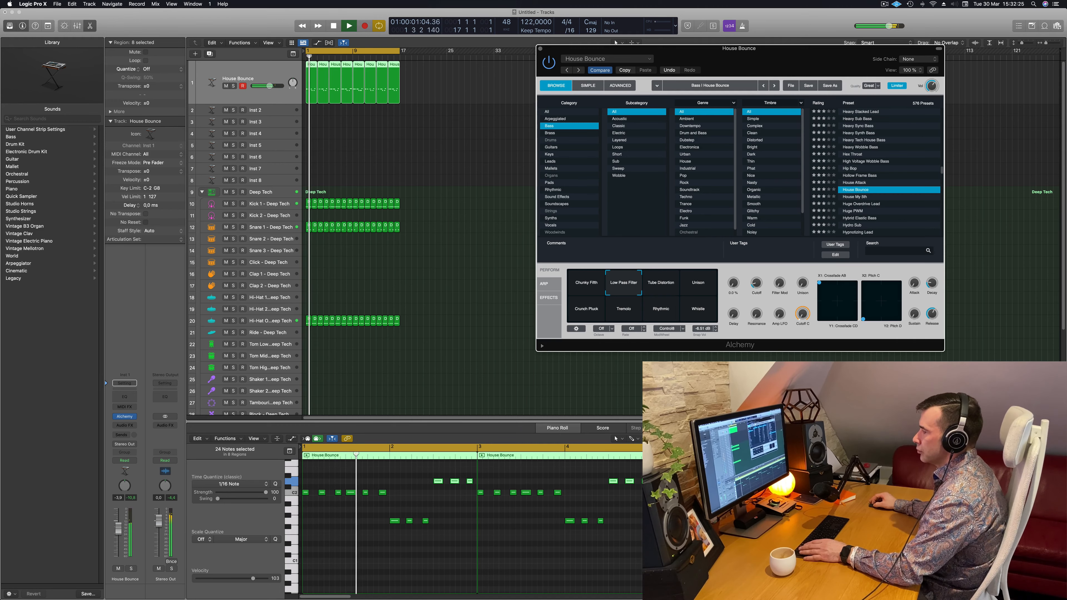
Insert a Compressor on the House Bounce channel and set its side chain to Kick 1 - Deep Tech (Inst 9)
left_click(126, 425)
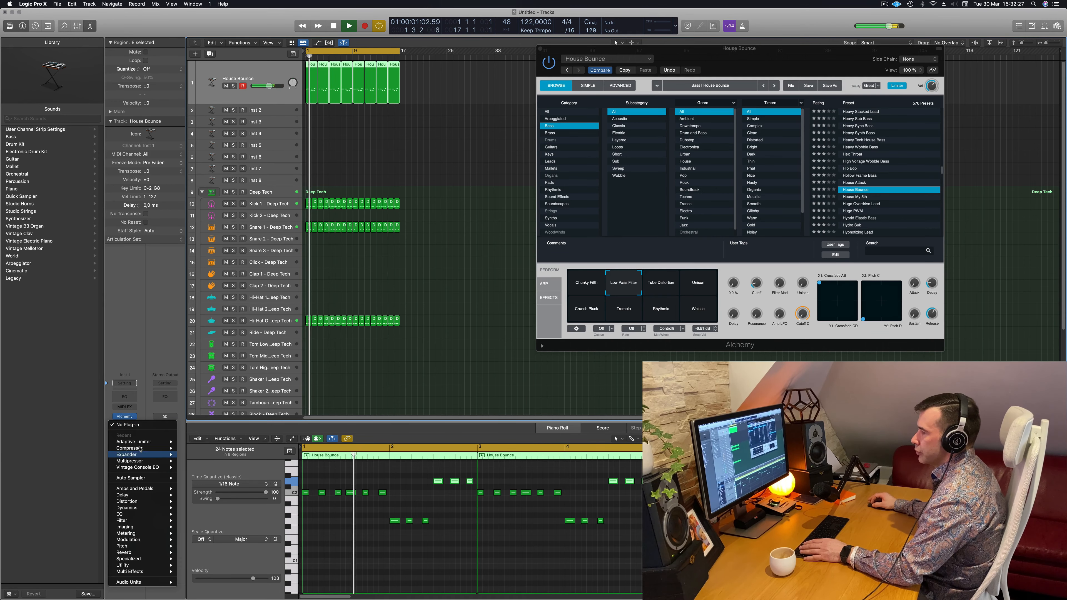
mouse_move(139, 449)
left_click(192, 448)
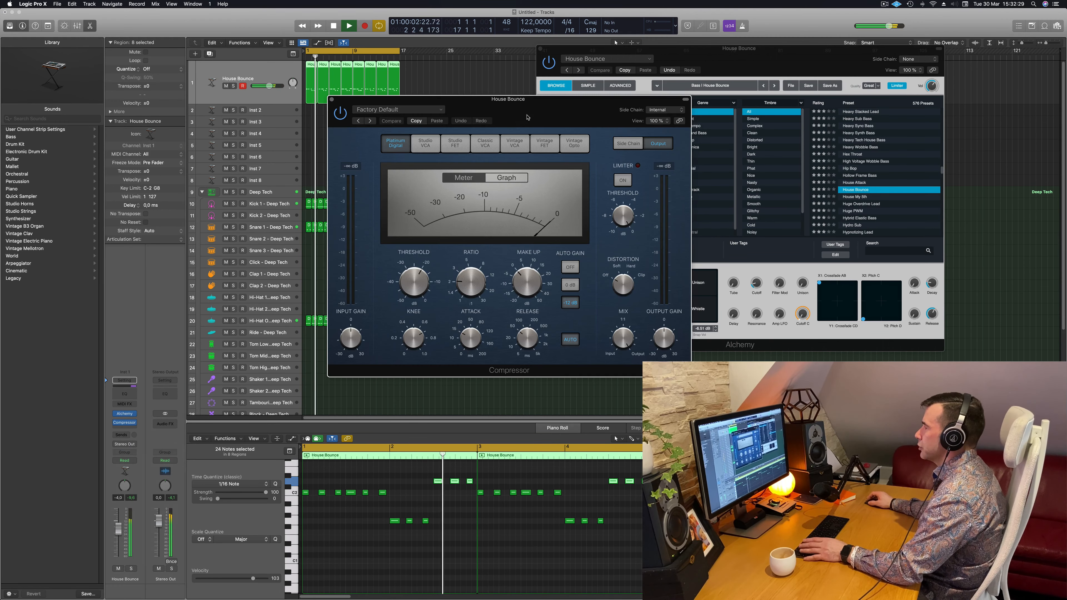
left_click(414, 114)
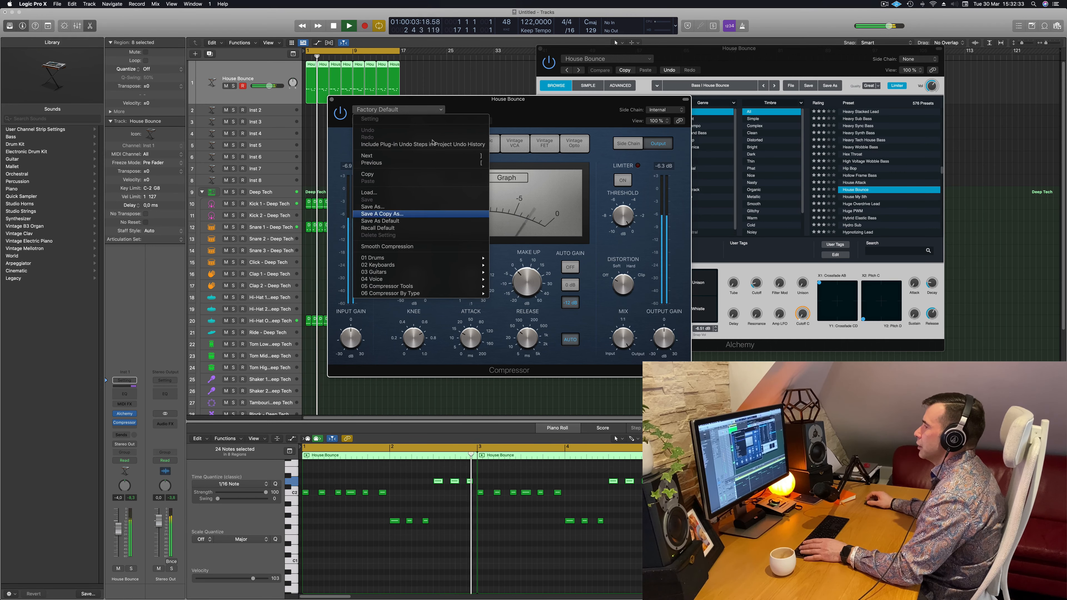
left_click(649, 111)
left_click(651, 111)
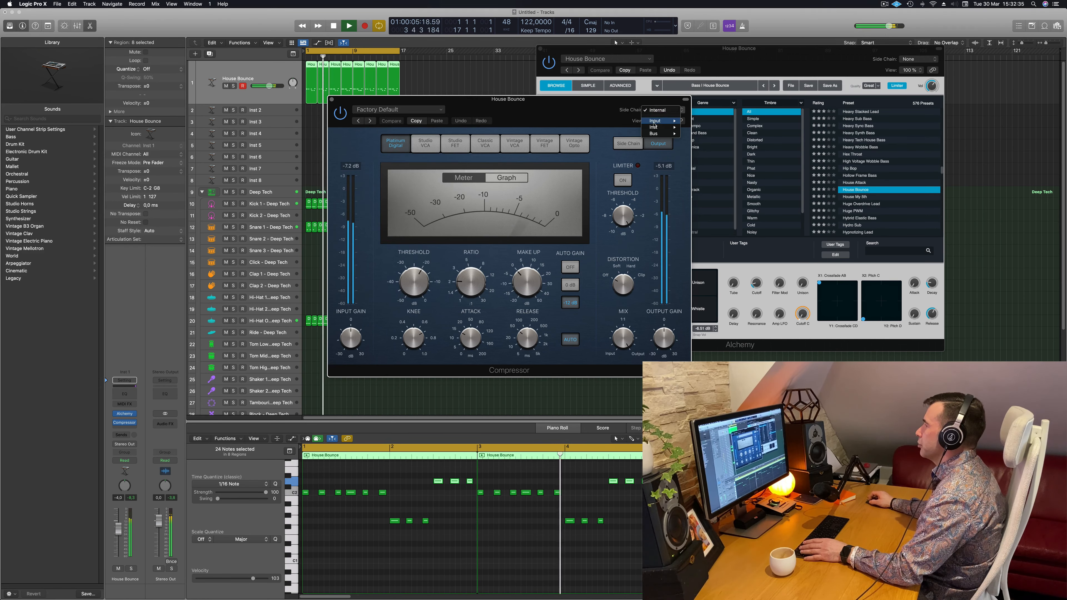
mouse_move(655, 127)
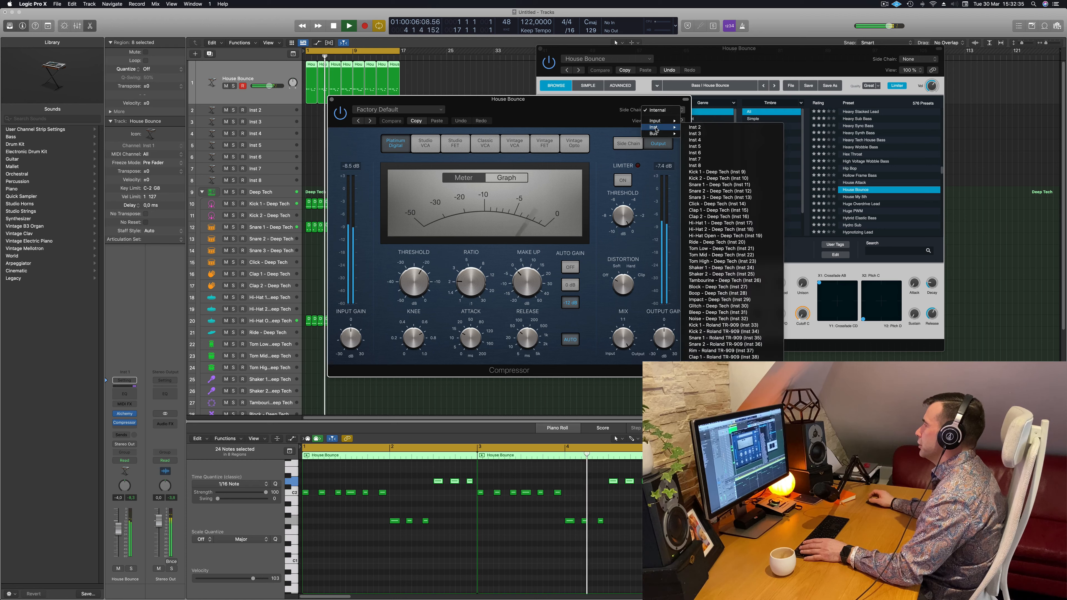
left_click(716, 172)
Set the Compressor's ratio to 4.1:1 and compare the bass with the effect bypassed and active
left_click_drag(524, 304, 584, 368)
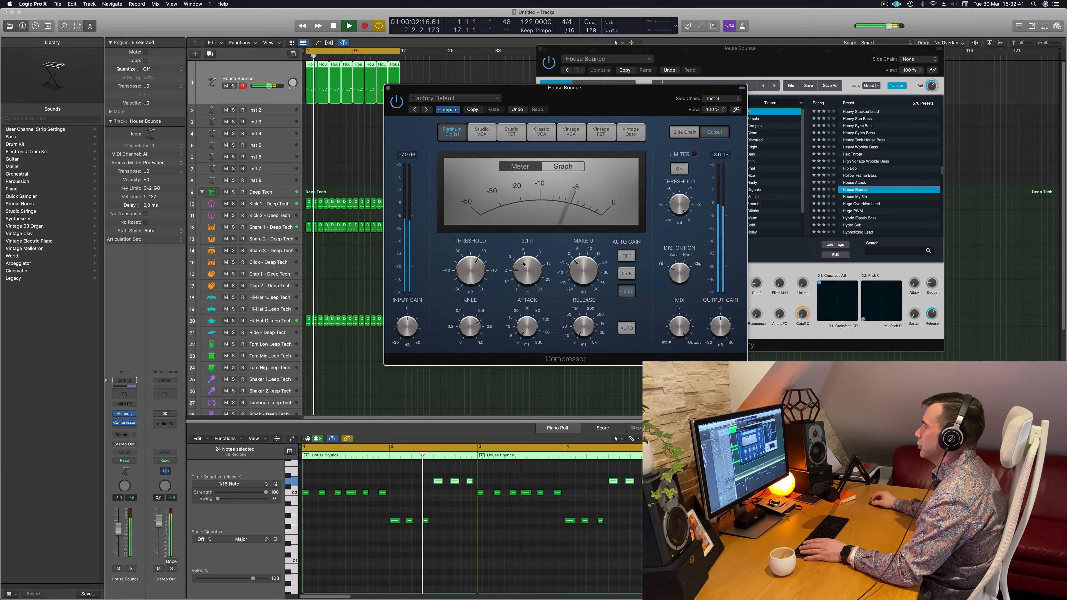
left_click_drag(526, 252, 526, 251)
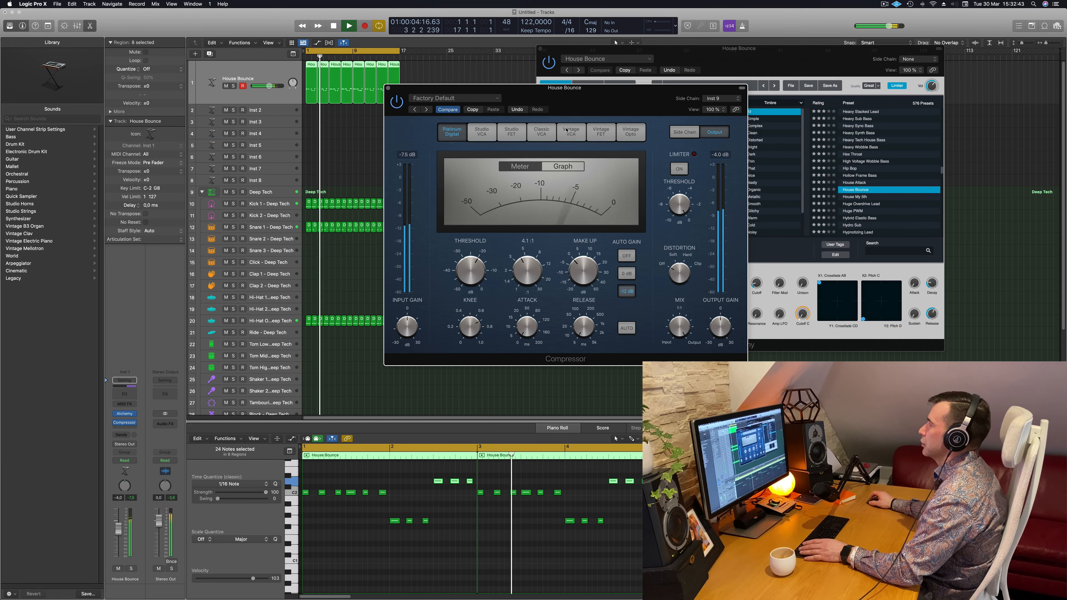
left_click_drag(400, 104, 390, 107)
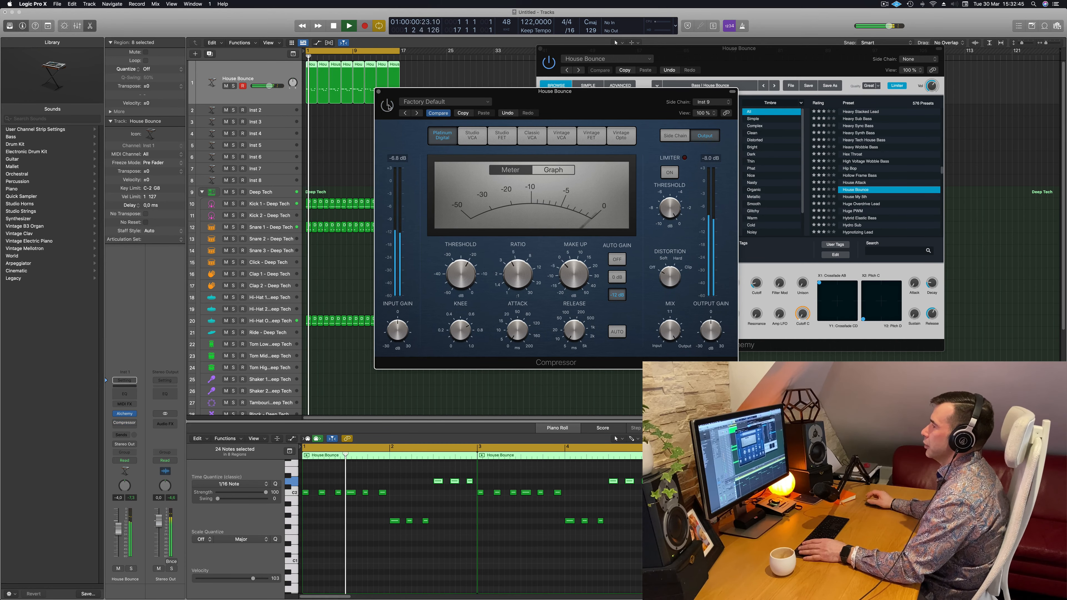
left_click_drag(389, 107, 456, 160)
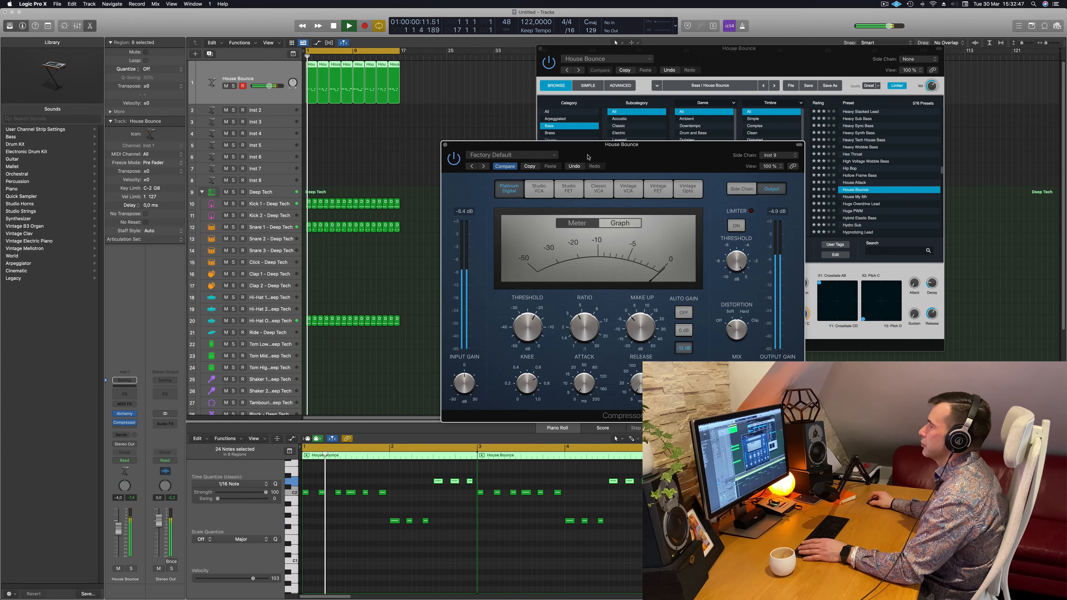
Set the Compressor's threshold to -17.5 dB, restart playback and close the Compressor window
left_click_drag(528, 328, 528, 322)
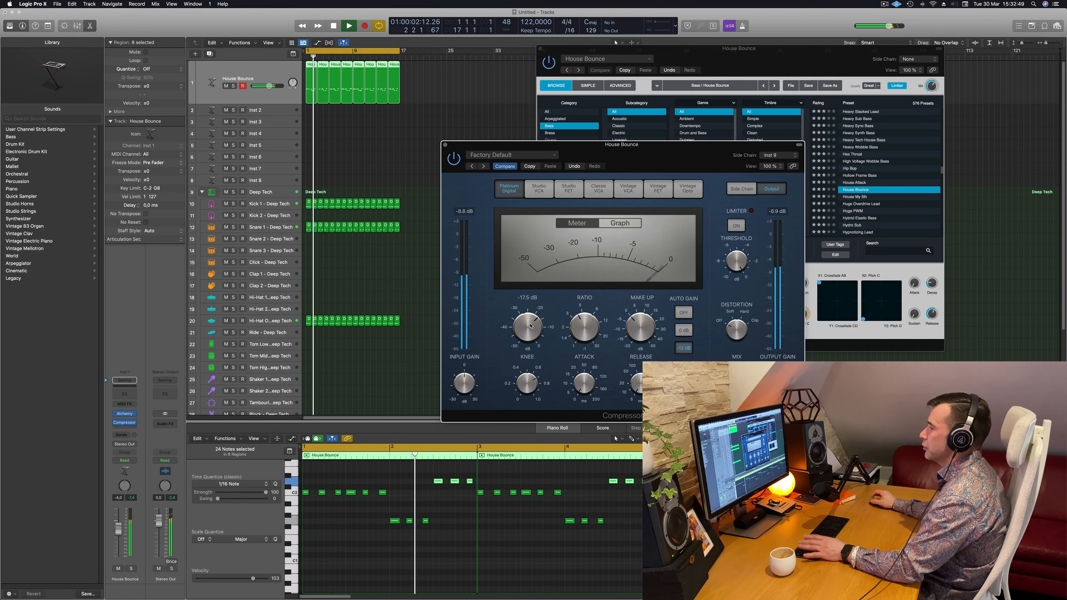
key("space")
key("space")
left_click(445, 145)
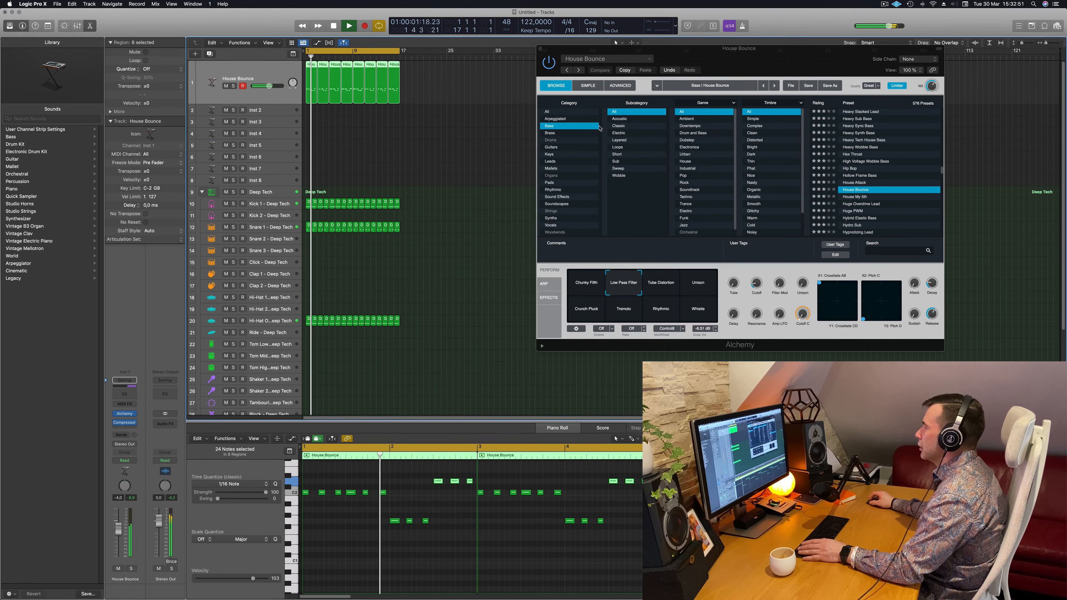
Switch the House Bounce sound to Alchemy's Unison variation and set the Unison knob to about 42 %
left_click_drag(714, 48, 613, 51)
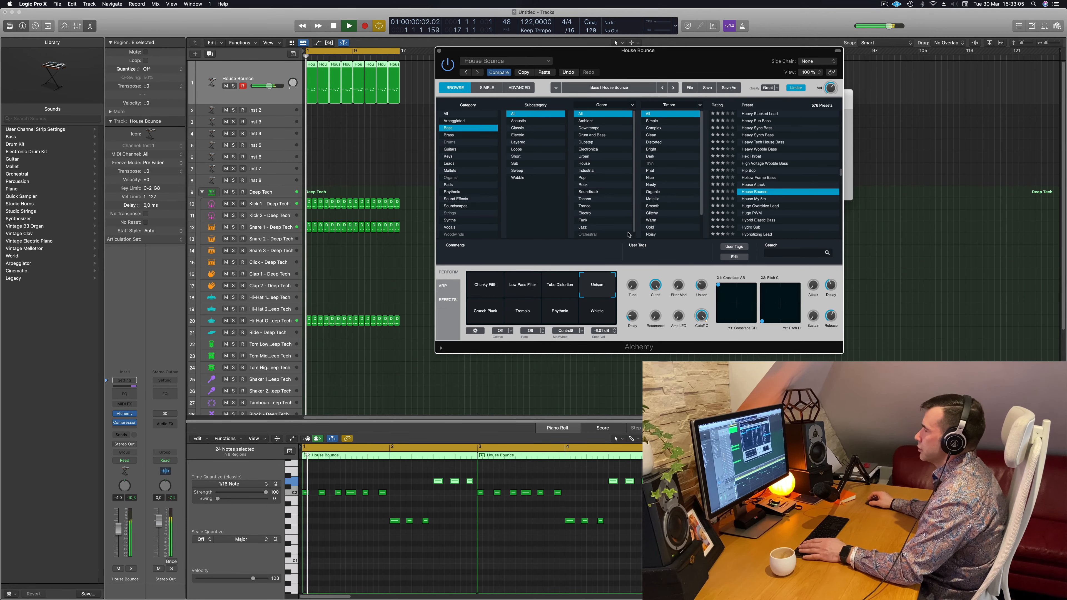
left_click_drag(644, 64, 692, 112)
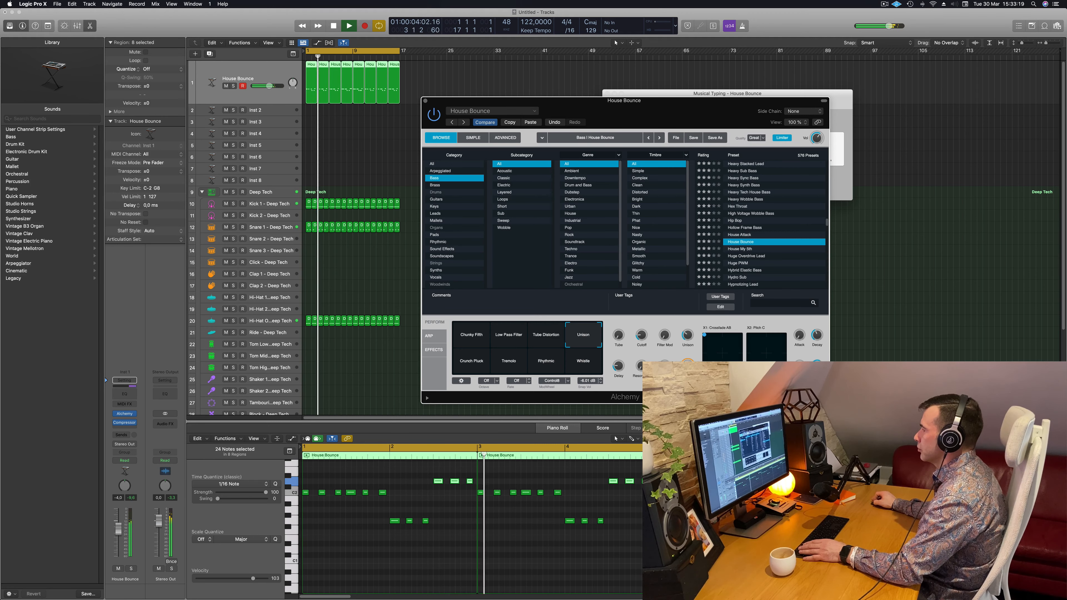
key("space")
key("space")
left_click_drag(688, 337, 688, 333)
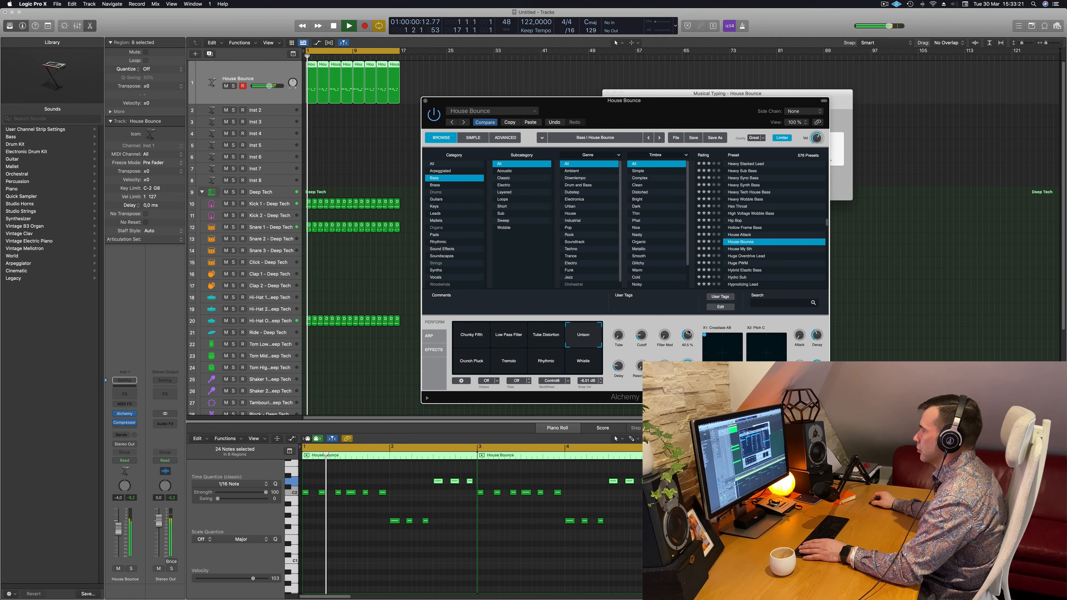
Adjust Alchemy's Cutoff knob for the bass while restarting playback, and close the Alchemy window
key("space")
key("space")
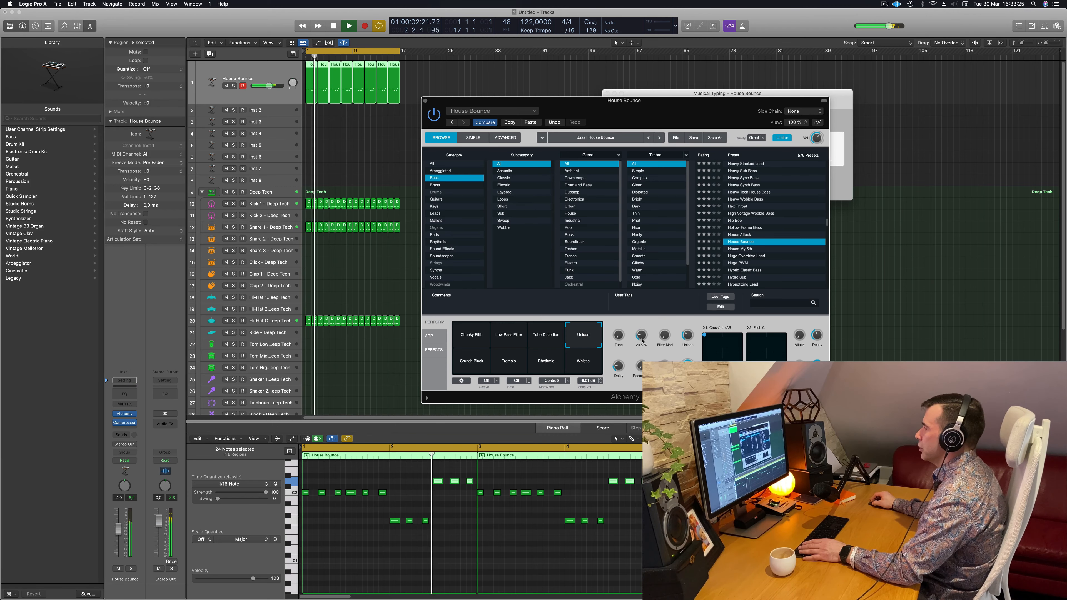
key("space")
key("space")
left_click_drag(664, 116, 692, 115)
key("space")
key("space")
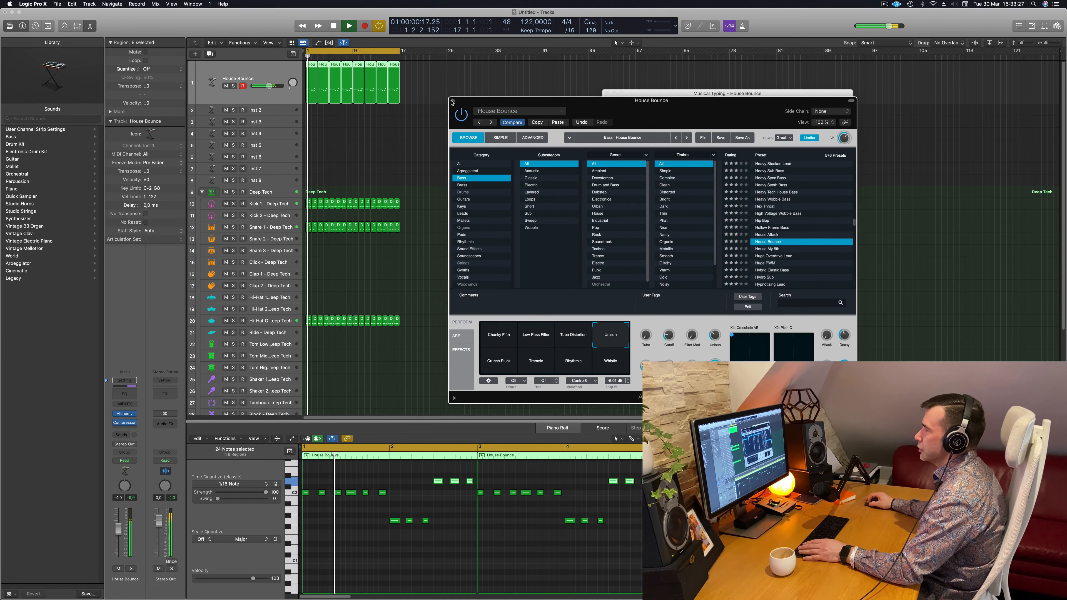
left_click(452, 100)
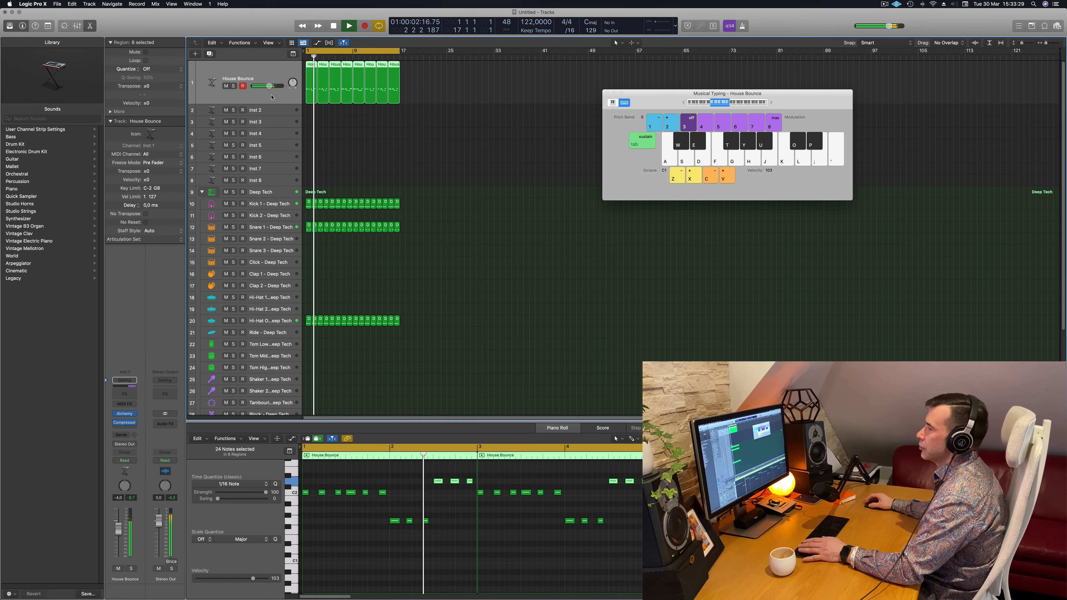
Fine-tune the House Bounce channel's volume fader while replaying the arrangement
key("space")
key("space")
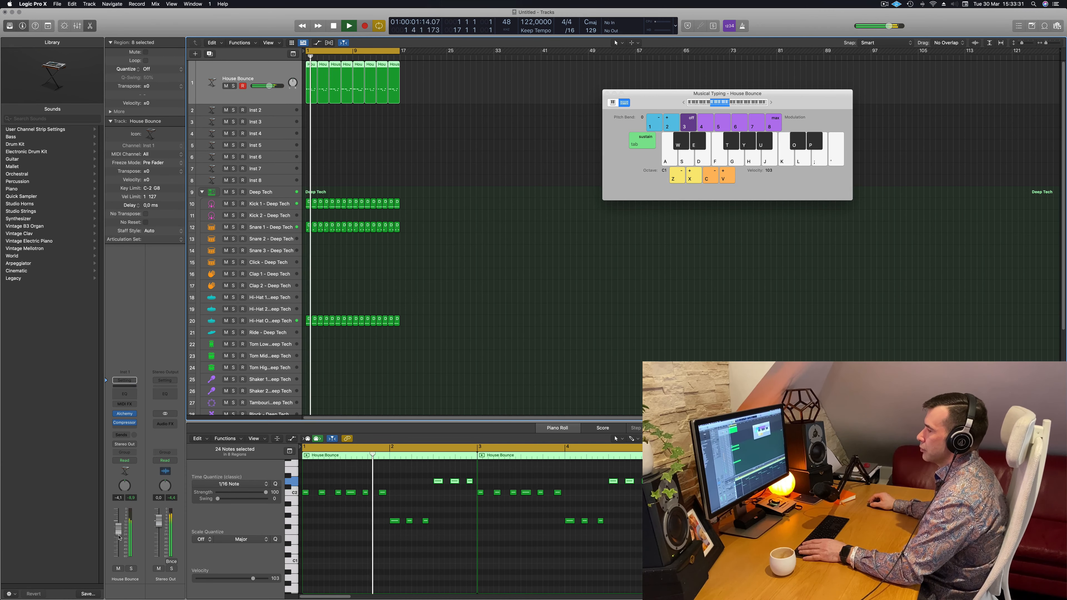
key("space")
key("space")
Select the Inst 2 track and load Alchemy's 90s Luscious Pad preset from the Pads, Fast Attack category
left_click(279, 111)
key("space")
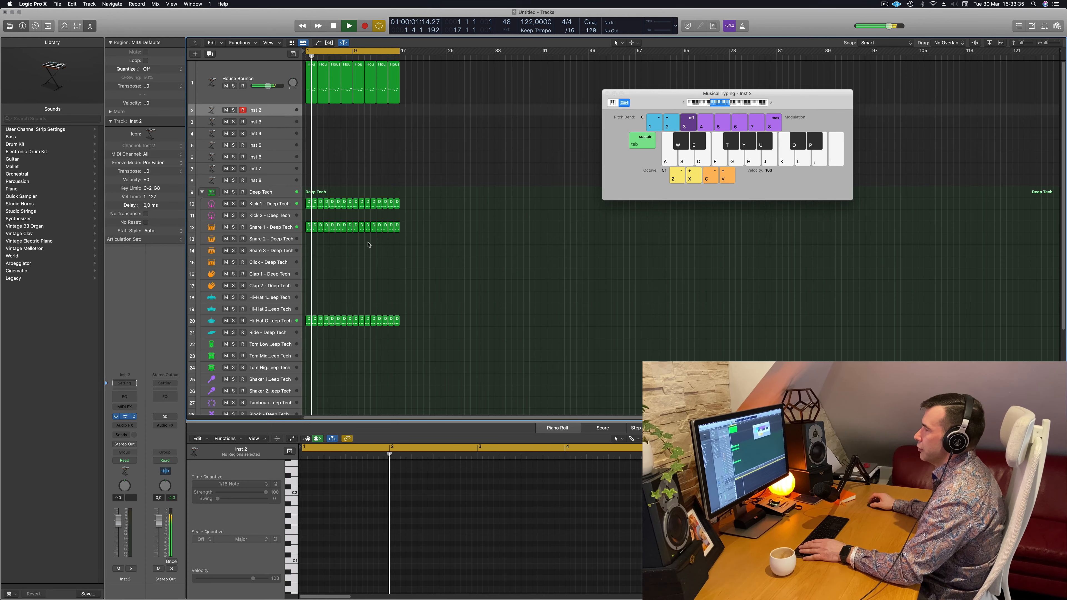
key("v")
key("space")
left_click_drag(582, 109, 637, 114)
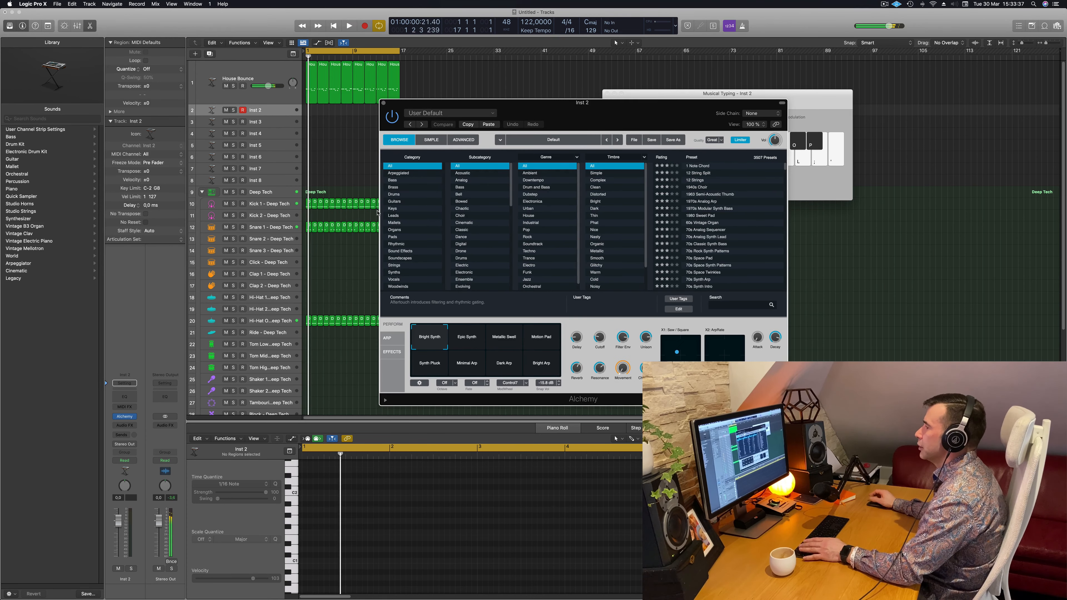
left_click(394, 237)
left_click(464, 195)
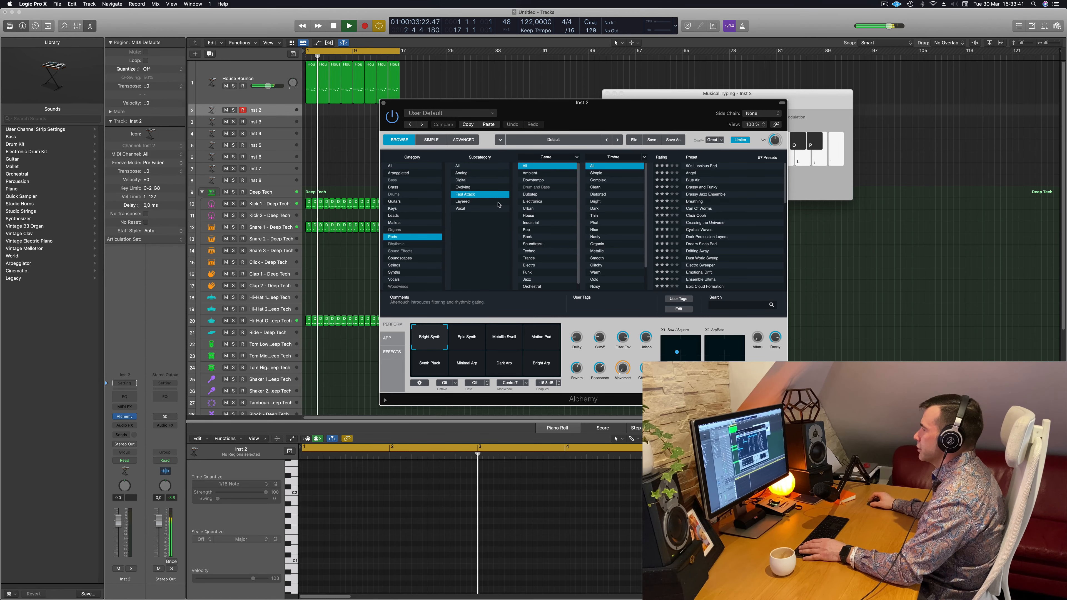
left_click(702, 167)
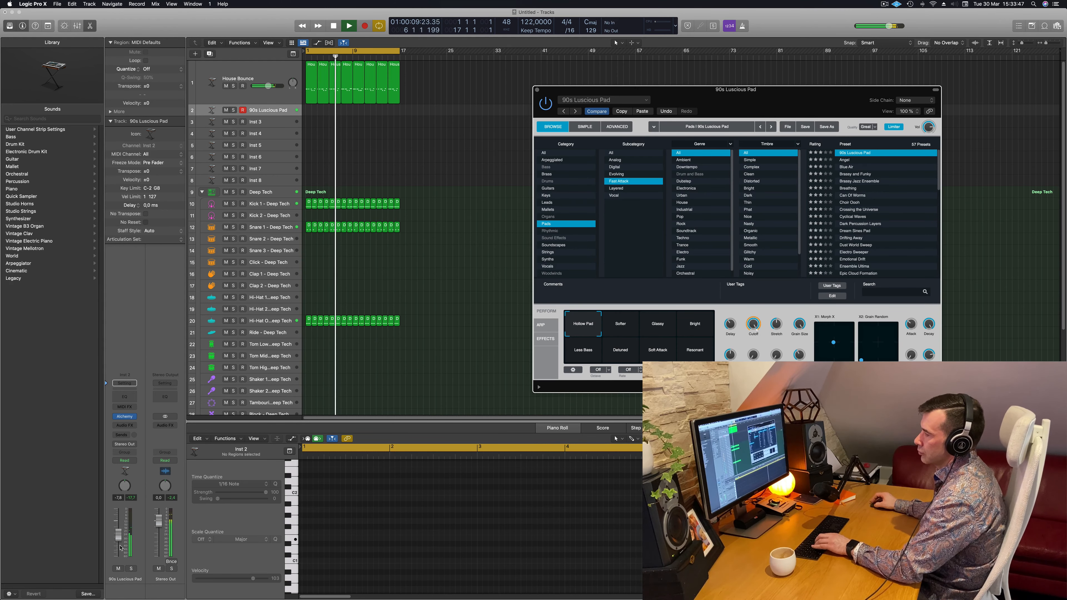
Audition the pad with Musical Typing during playback and replace its preset with Brassy and Funky
key("super+k")
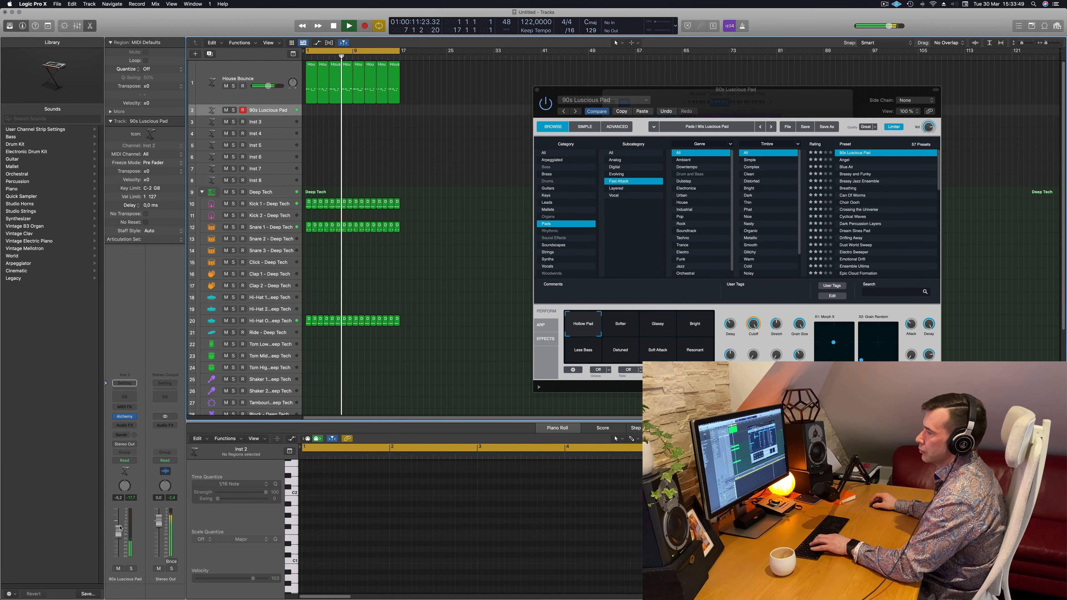
key("g")
key("d")
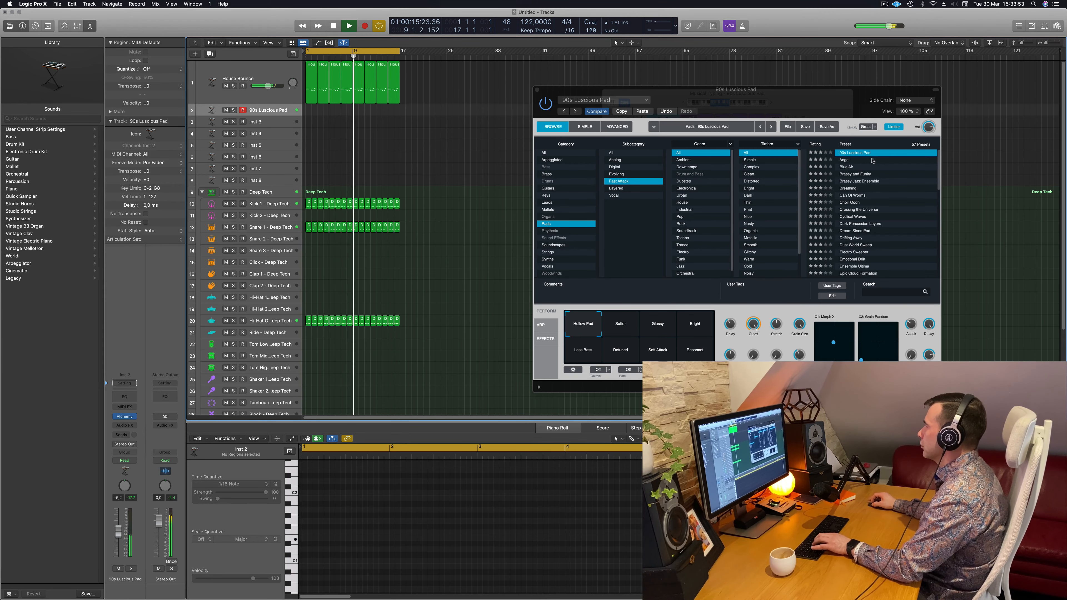
left_click(861, 174)
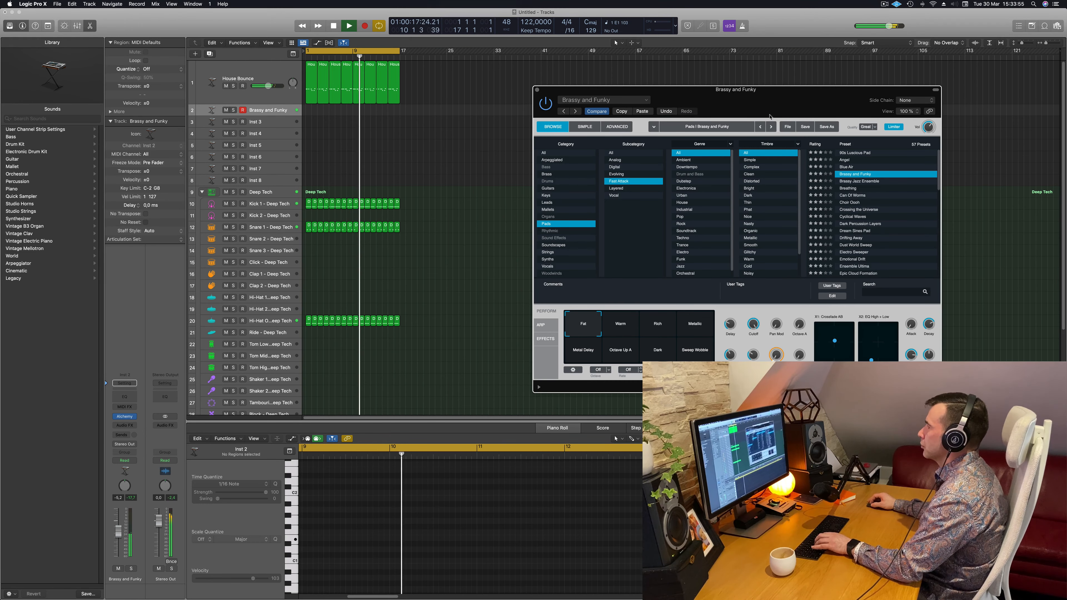
left_click_drag(806, 101, 766, 125)
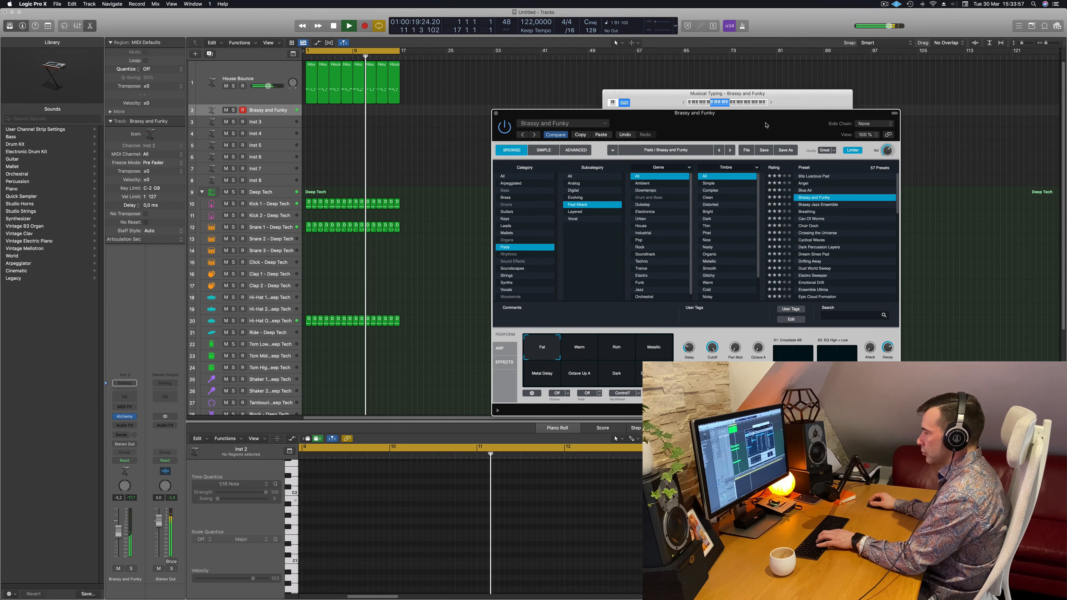
left_click(125, 417)
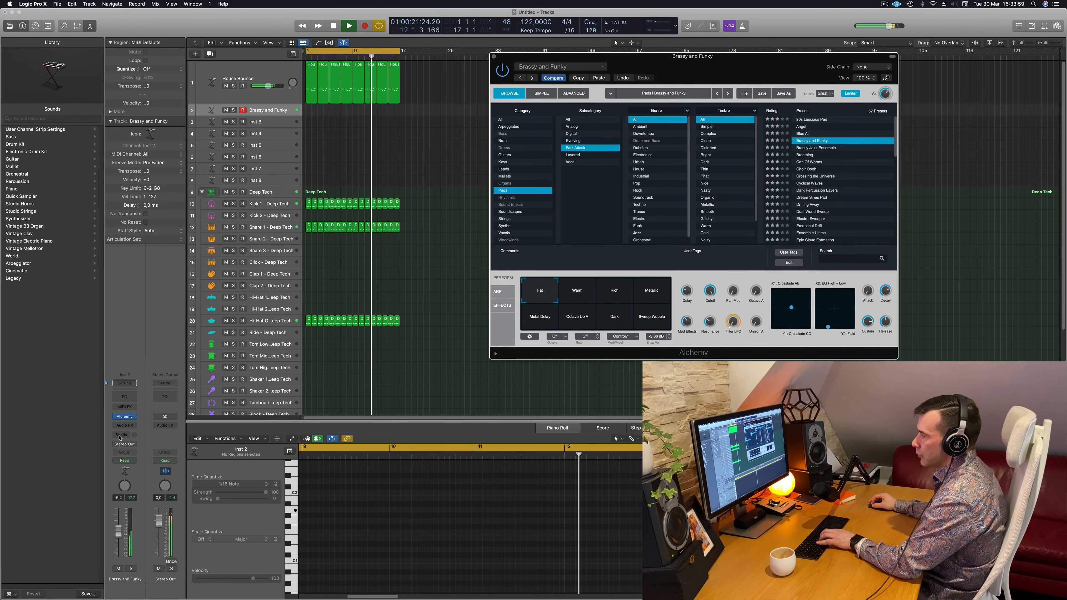
Add a send to Bus 7 on the Brassy and Funky channel
left_click(121, 435)
mouse_move(126, 445)
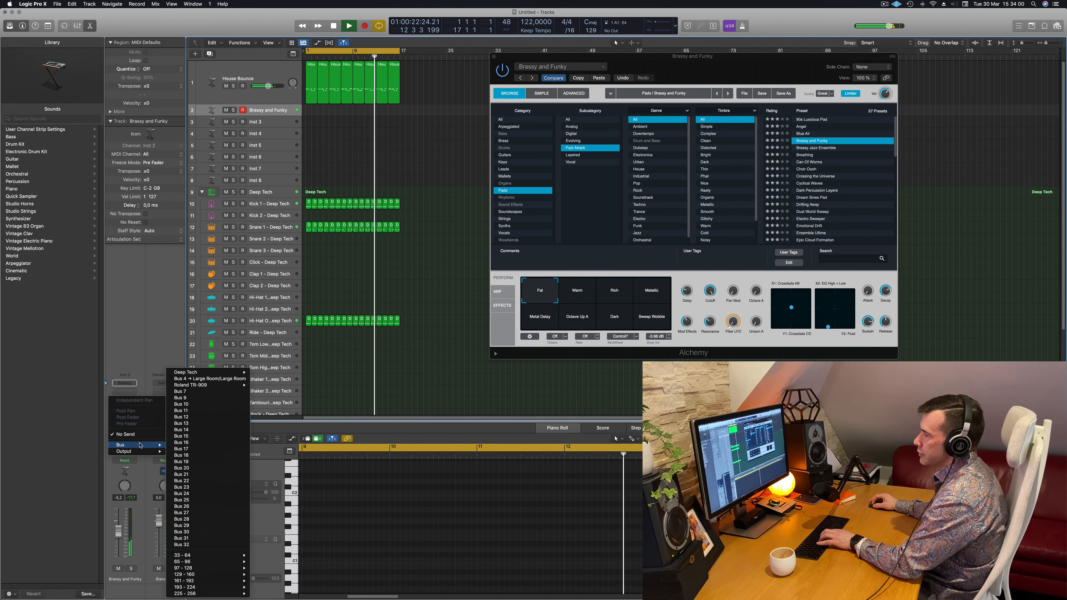
left_click(193, 391)
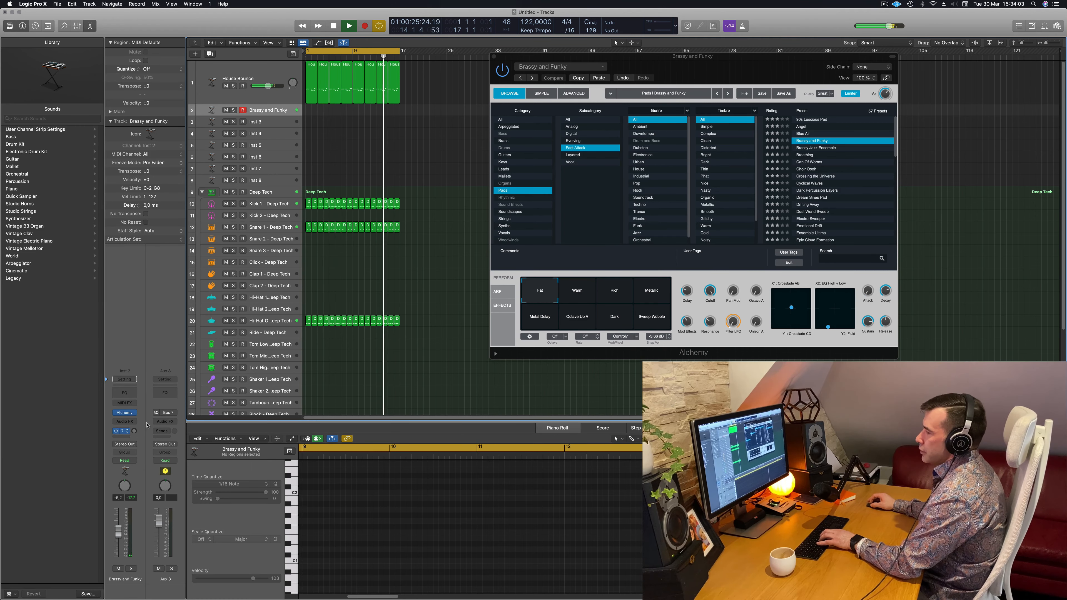
Insert a stereo SilverVerb on the Aux 8 channel and load its grandiose preset
left_click(165, 422)
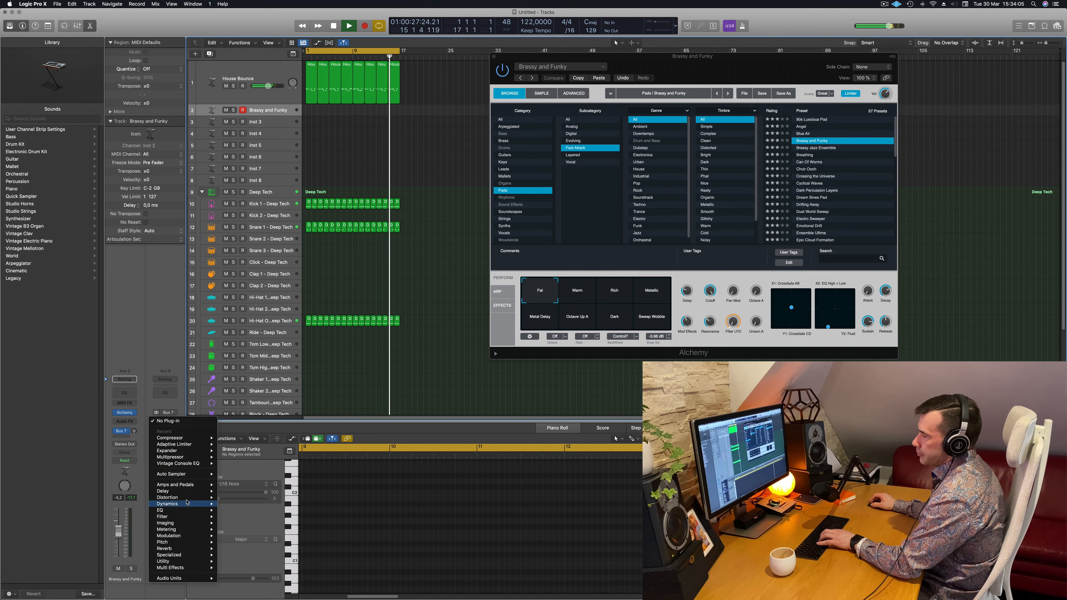
mouse_move(192, 551)
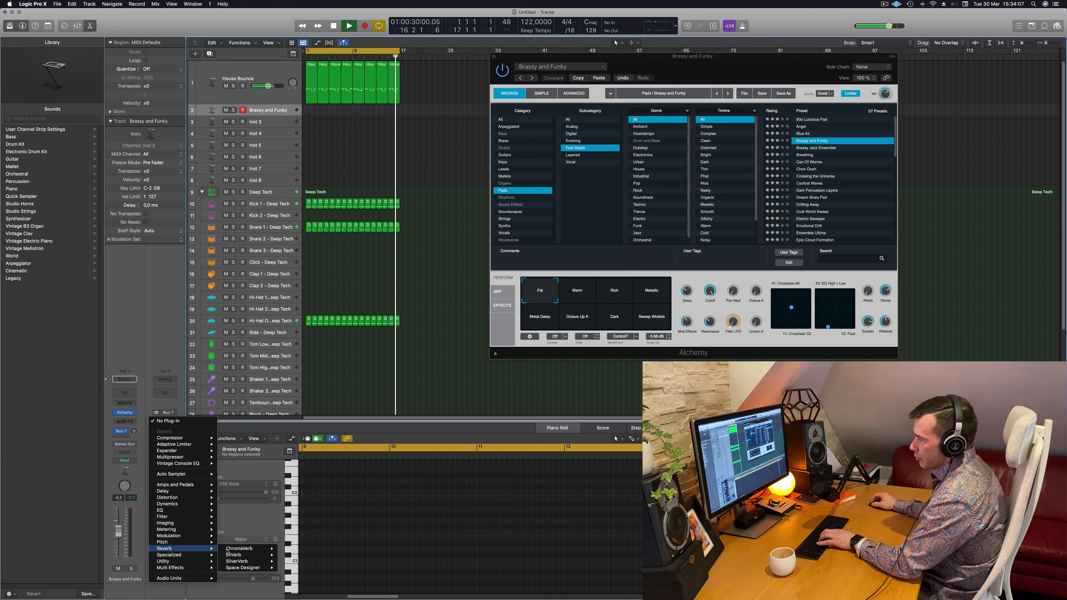
mouse_move(261, 562)
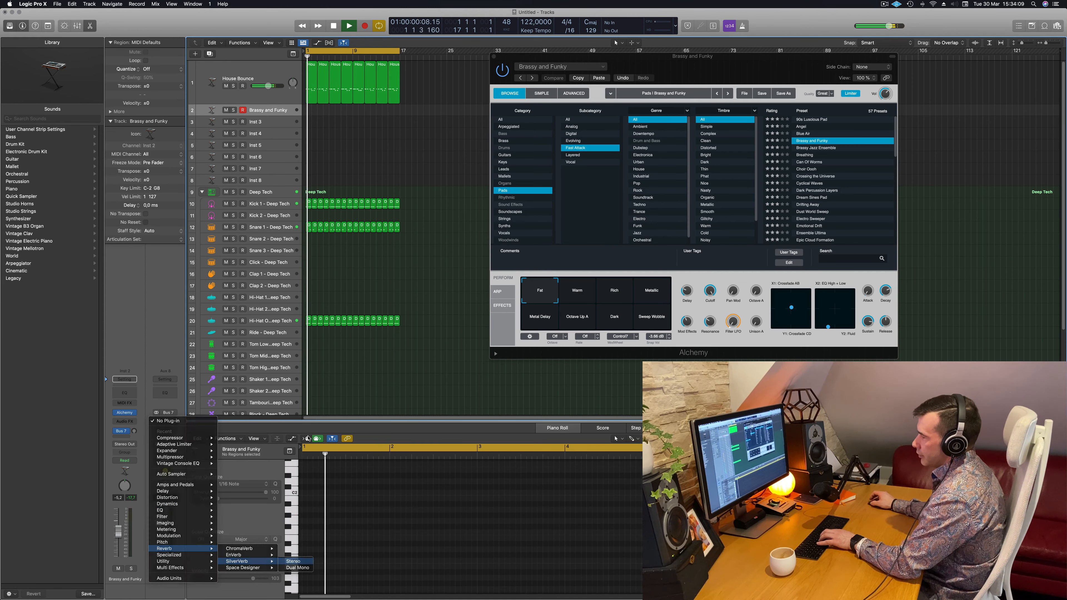
left_click(293, 562)
left_click(422, 108)
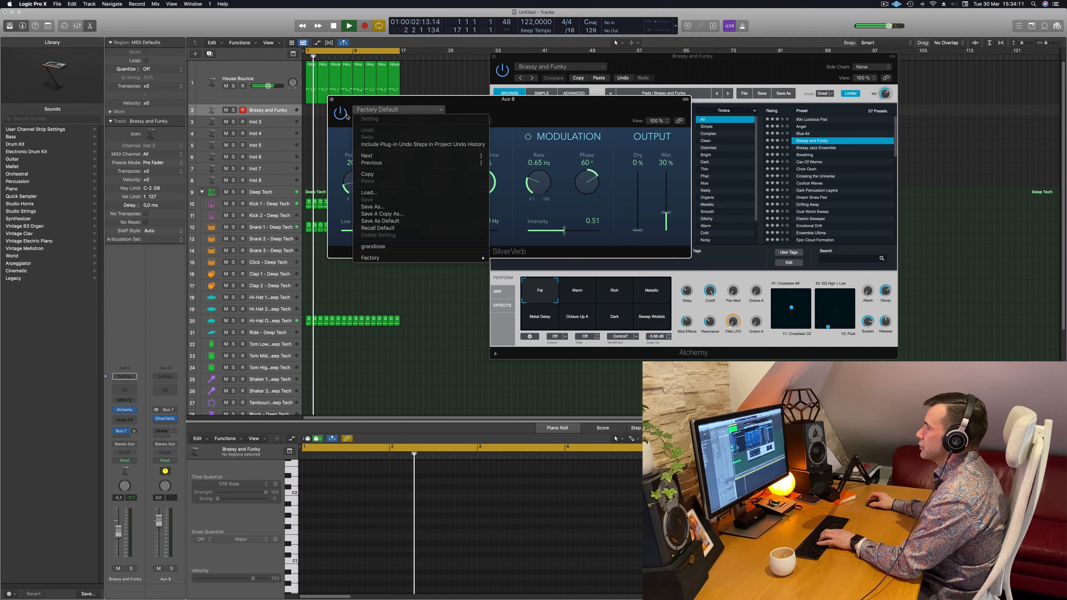
left_click(392, 250)
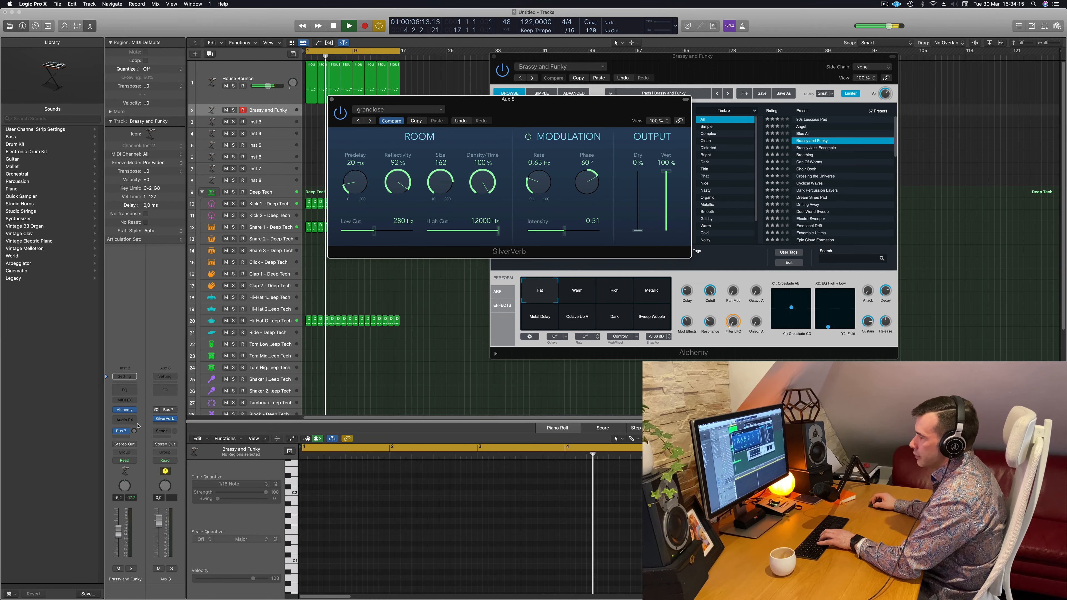
Raise the Brassy and Funky channel's Bus 7 send level and volume during playback, moving the SilverVerb window out of the way
left_click_drag(134, 431, 134, 434)
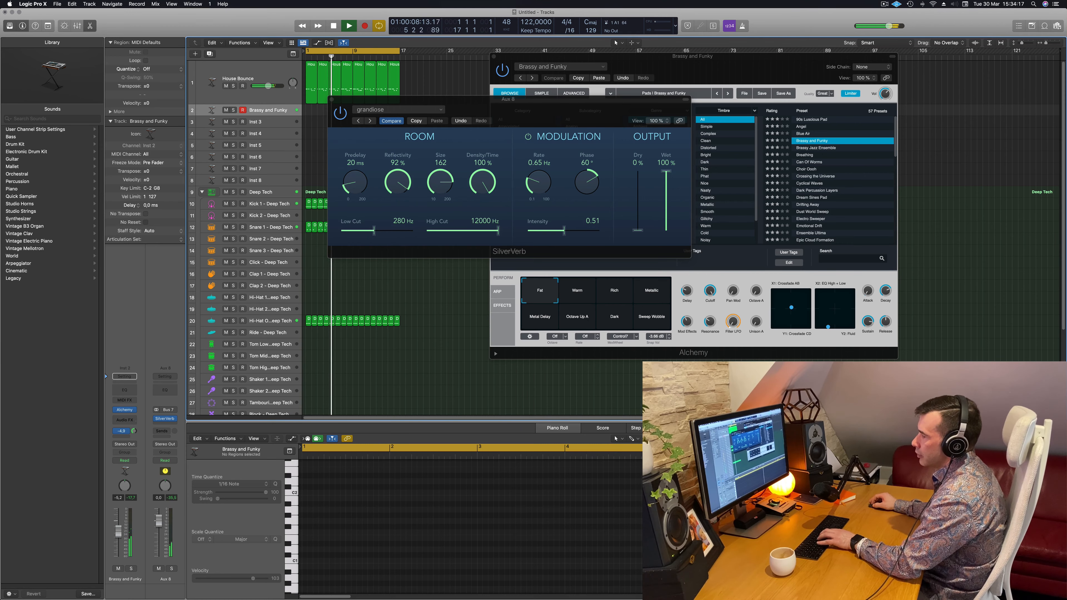
left_click_drag(583, 111, 694, 211)
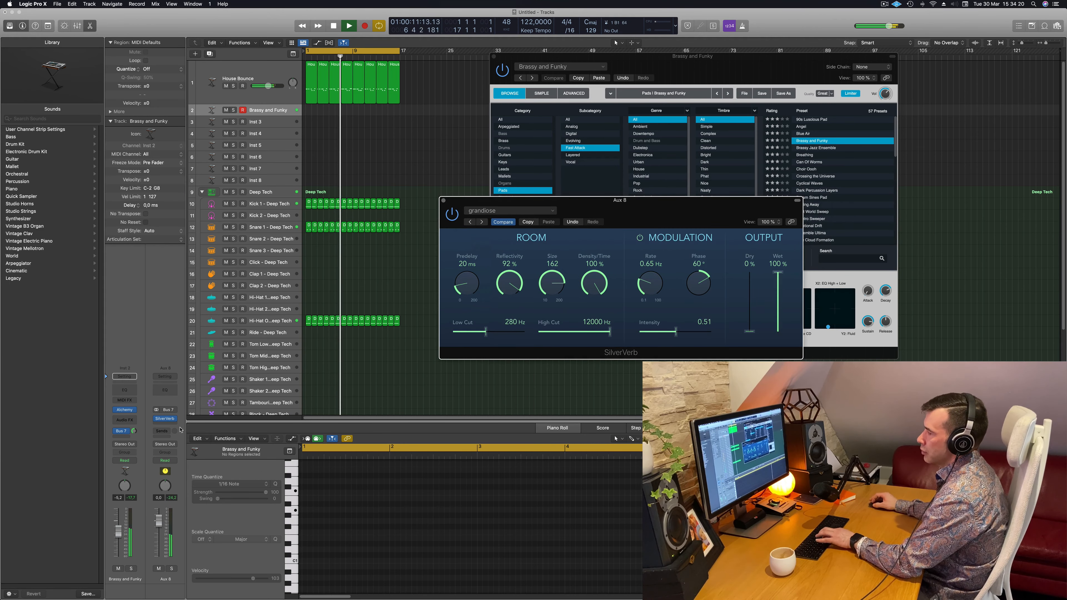
left_click(135, 432)
left_click_drag(680, 201, 620, 269)
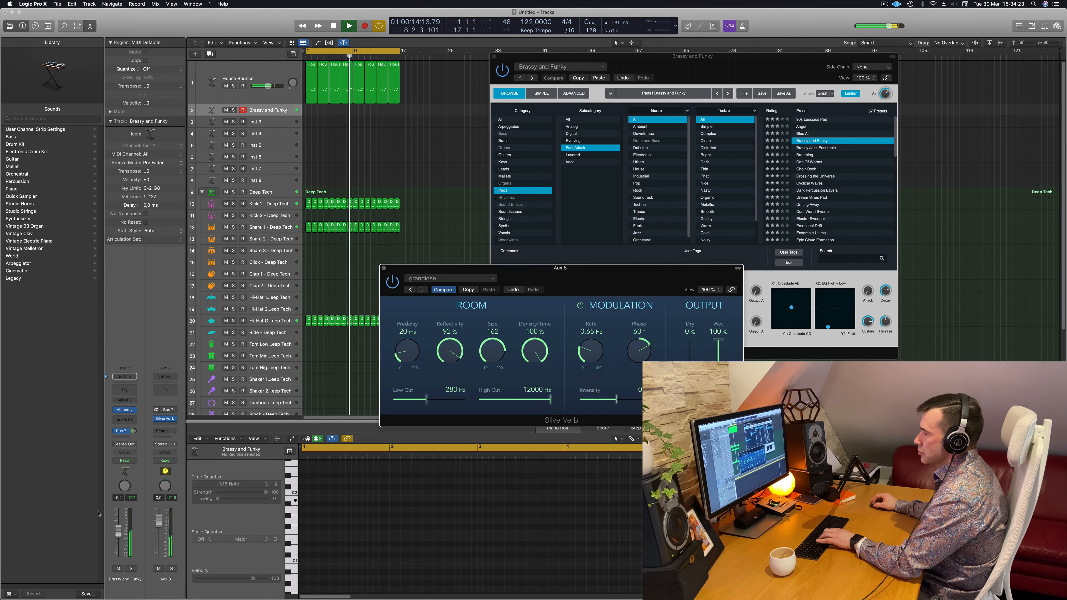
left_click(133, 432)
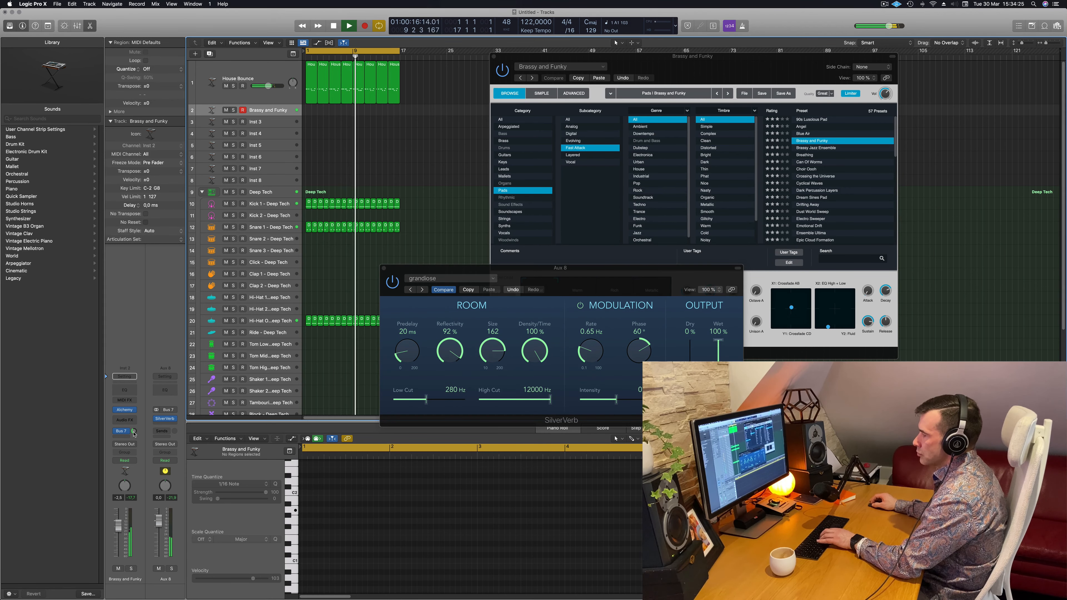
left_click_drag(579, 280, 519, 299)
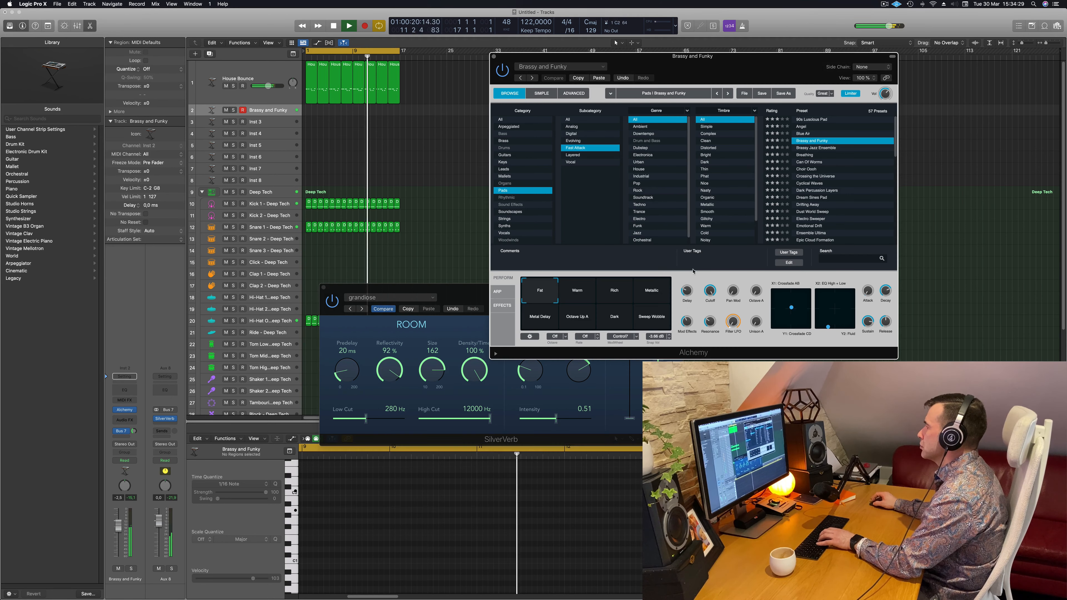
Choose Alchemy's Warm performance snapshot and record a pad take on the Brassy and Funky track
left_click(584, 280)
left_click(587, 291)
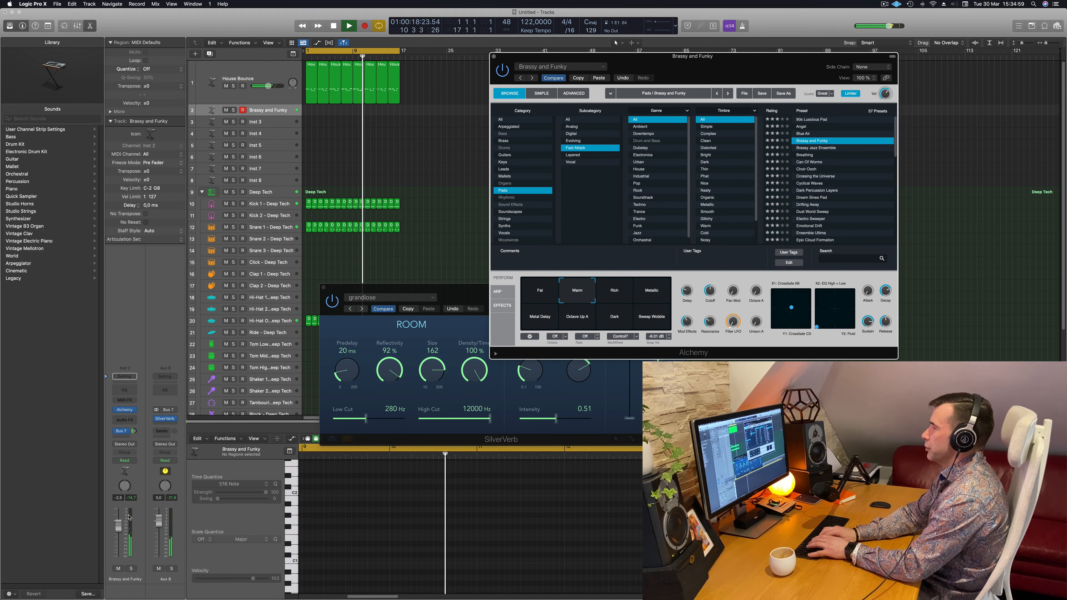
key("r")
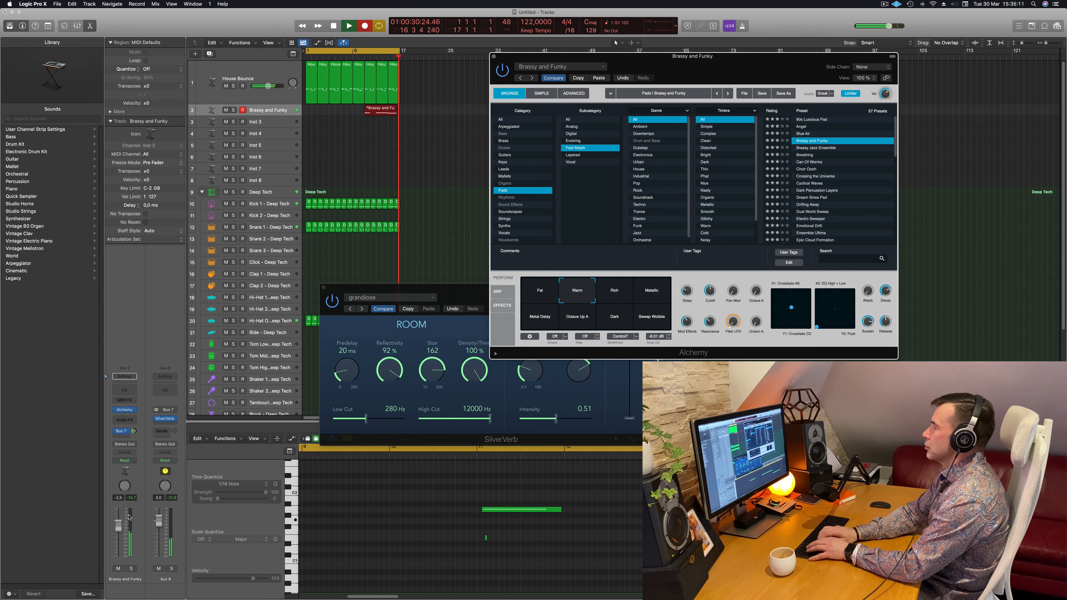
key("space")
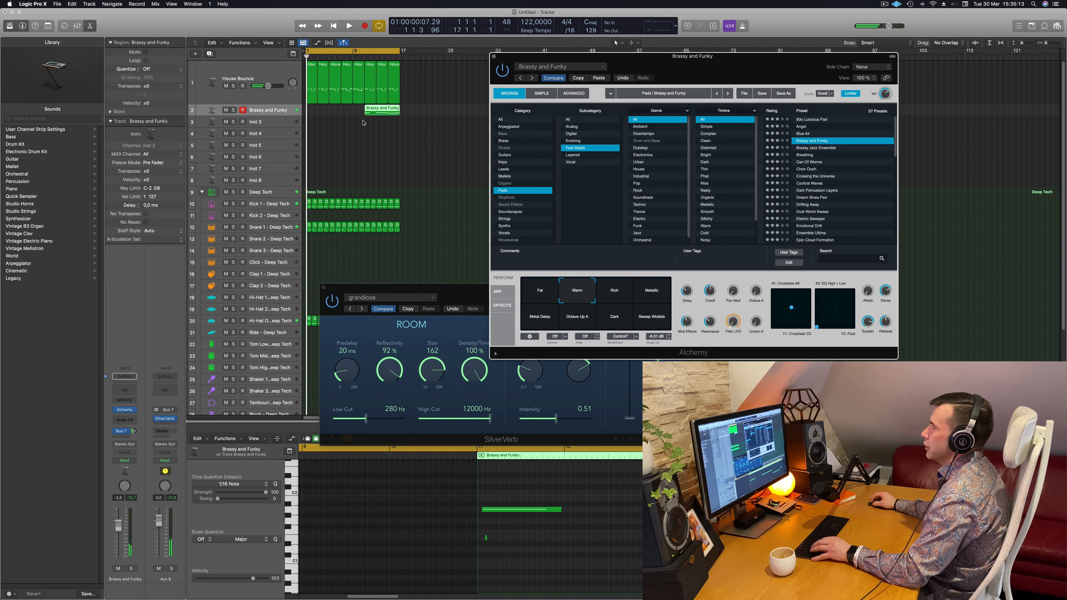
Split the recorded pad region at bar 13, remove its front part and move the remaining four bars to bar 1
left_click(377, 114, "super")
left_click(375, 114, "super")
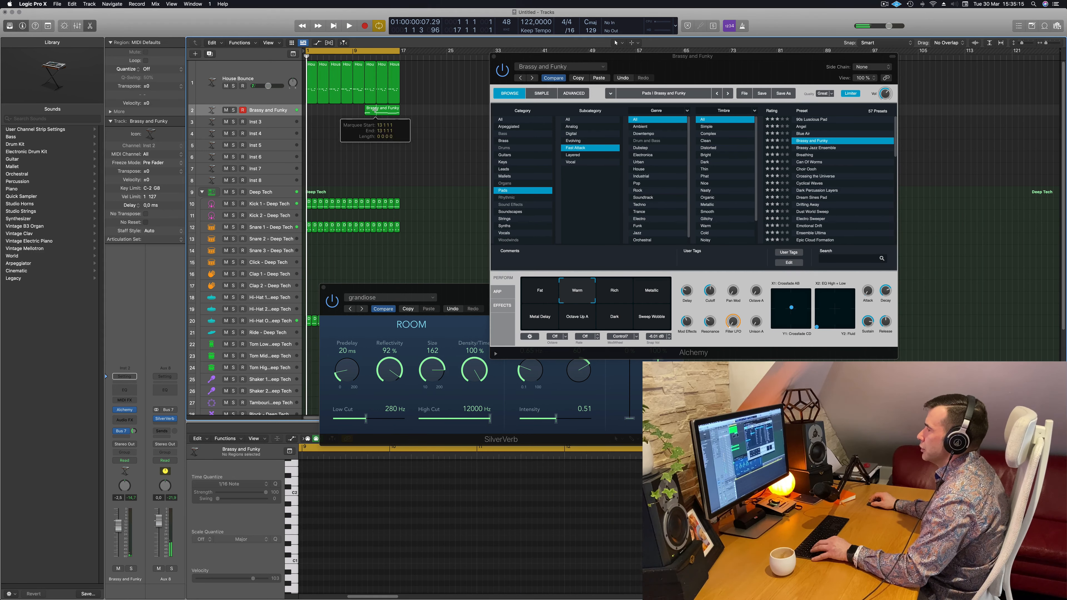
left_click(374, 113)
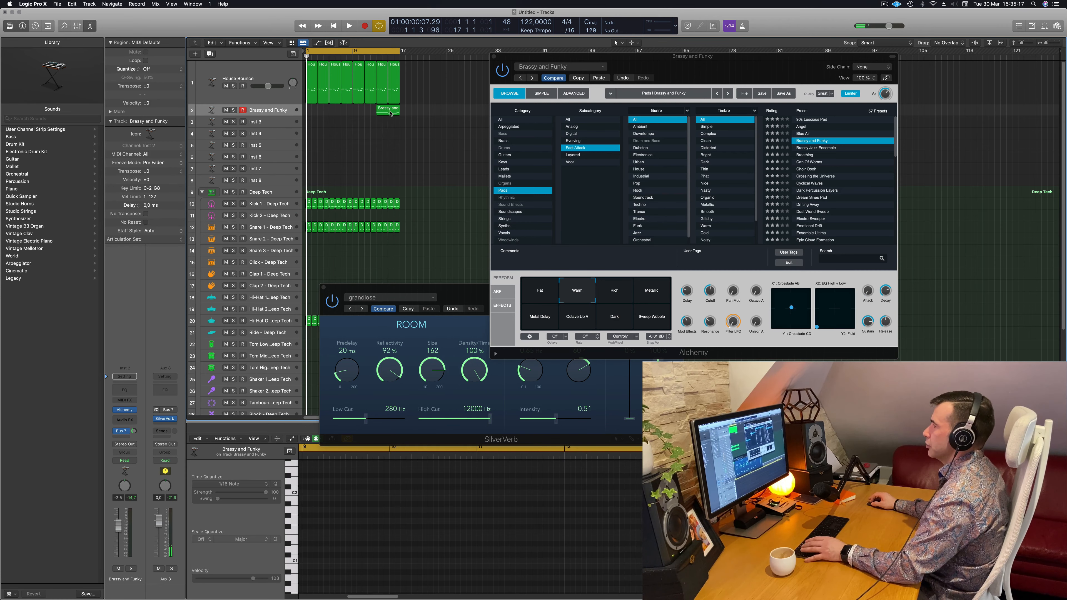
left_click_drag(373, 112, 319, 116)
left_click_drag(318, 156, 318, 157)
key("space")
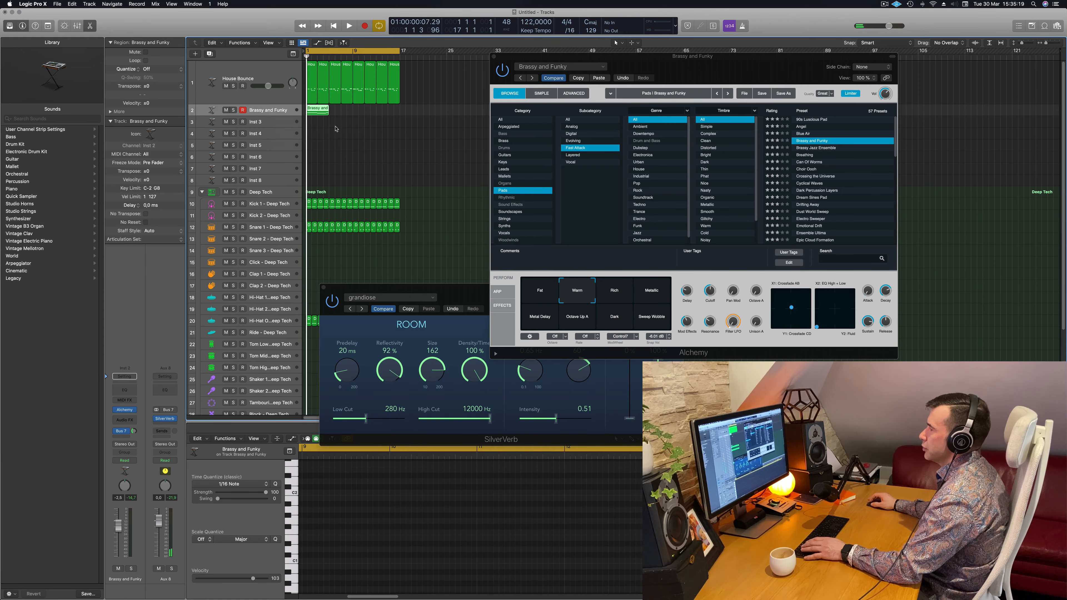
Extend the pad region's first note to meet the second in the Piano Roll, and slightly lengthen the second note
key("super+Right")
key("super+Right")
key("super+Right")
key("super+Right")
key("super+Right")
key("super+Left")
key("space")
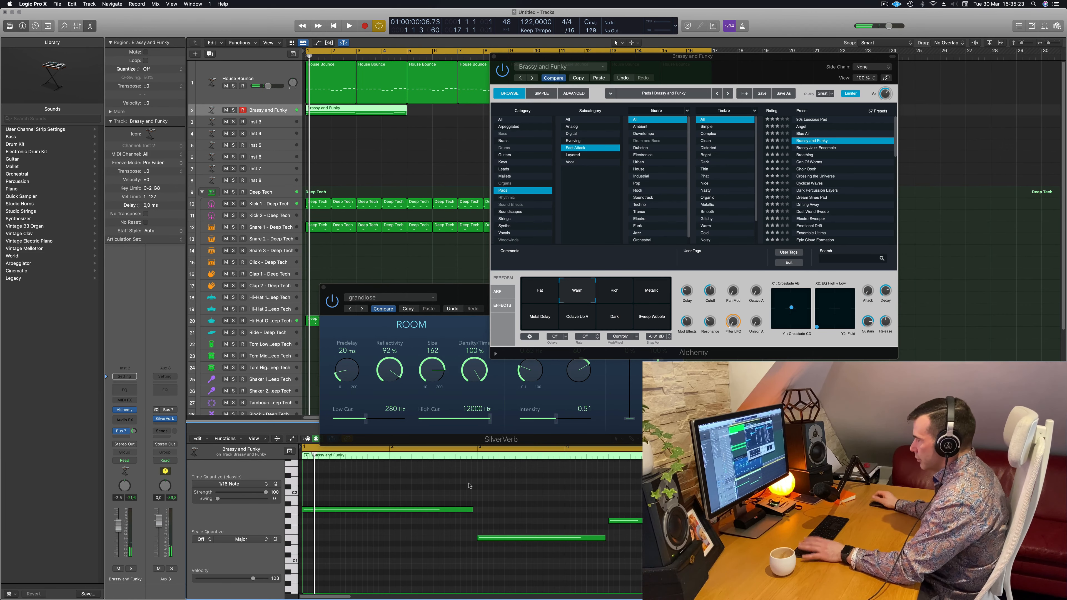
key("space")
left_click_drag(471, 509, 548, 506)
key("space")
left_click(641, 521)
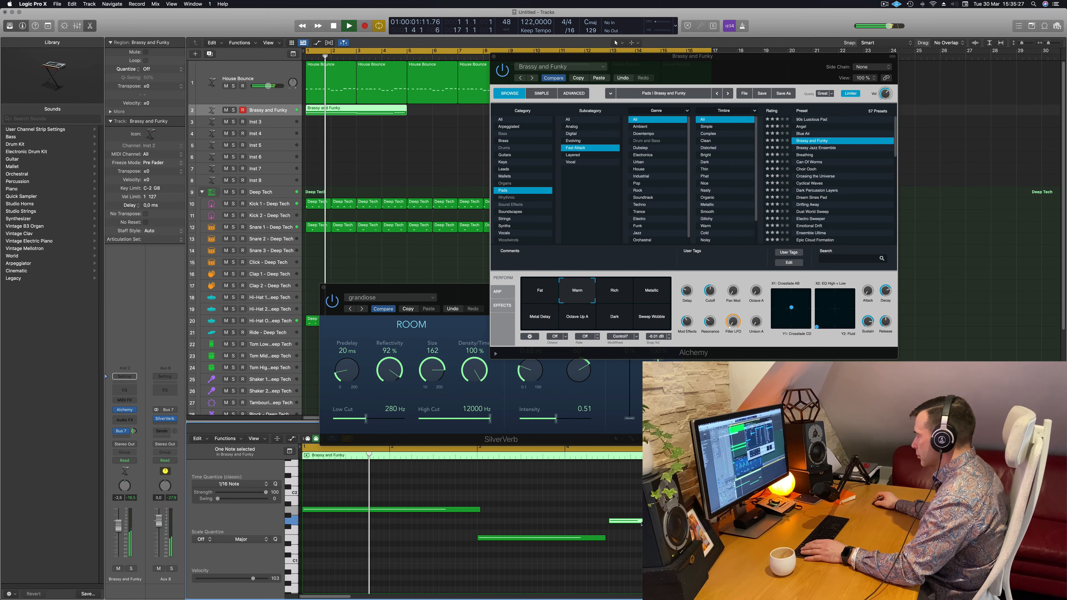
left_click(604, 538)
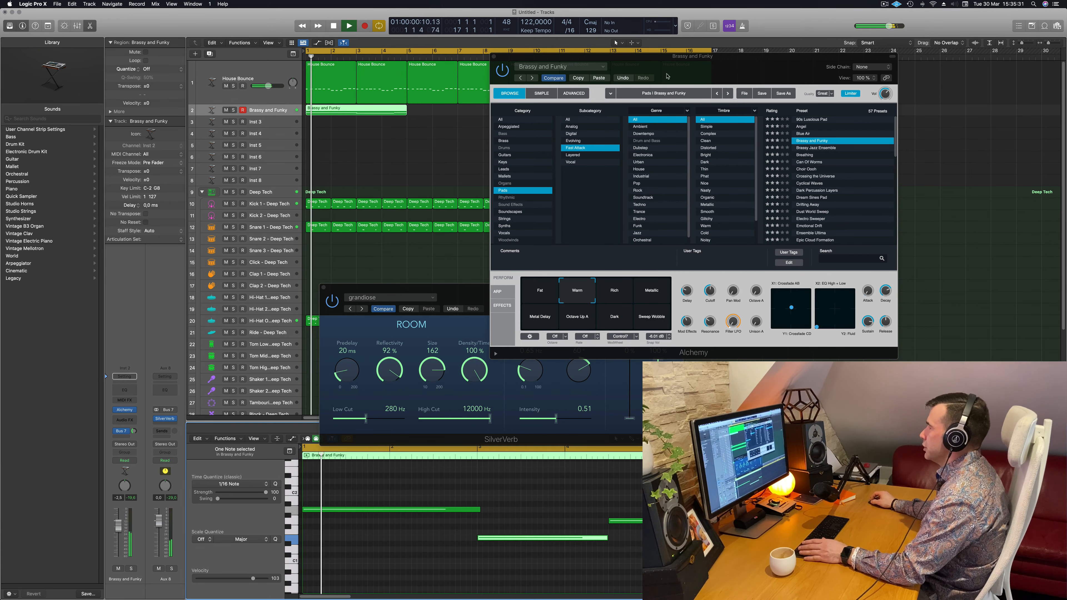
Copy the four-bar Brassy and Funky region until it fills all sixteen bars, and play the arrangement
left_click_drag(686, 77, 723, 150)
key("super+Left")
key("super+Left")
key("super+Left")
key("super+Left")
key("space")
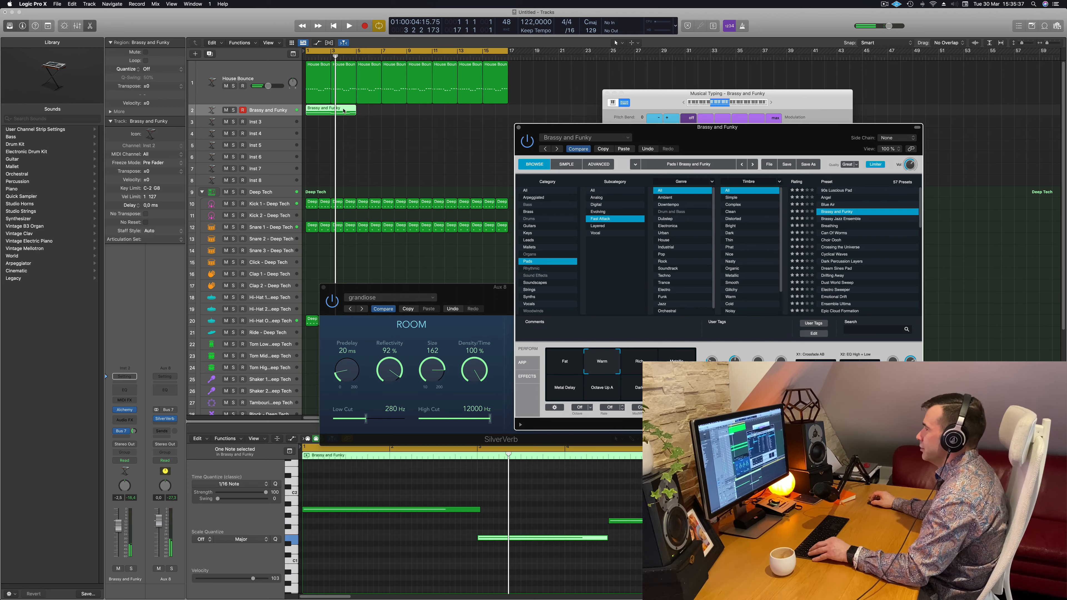
left_click_drag(343, 109, 395, 112)
left_click_drag(425, 108, 457, 111)
key("space")
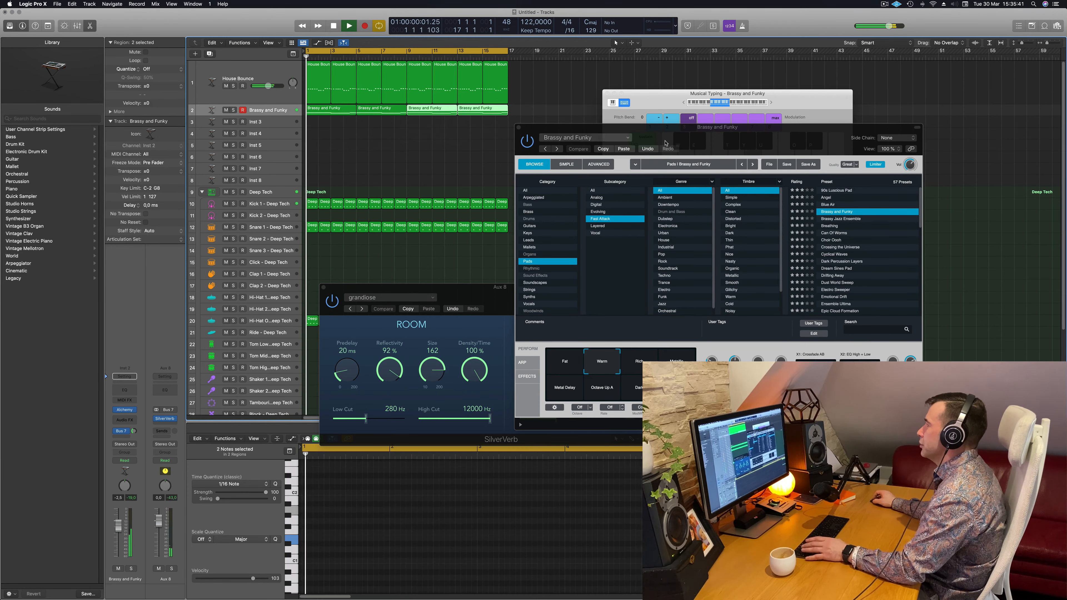
Audition Alchemy's other performance snapshots, from Rich and Metallic through Dark and Fat, and return to Warm
left_click_drag(665, 143, 483, 190)
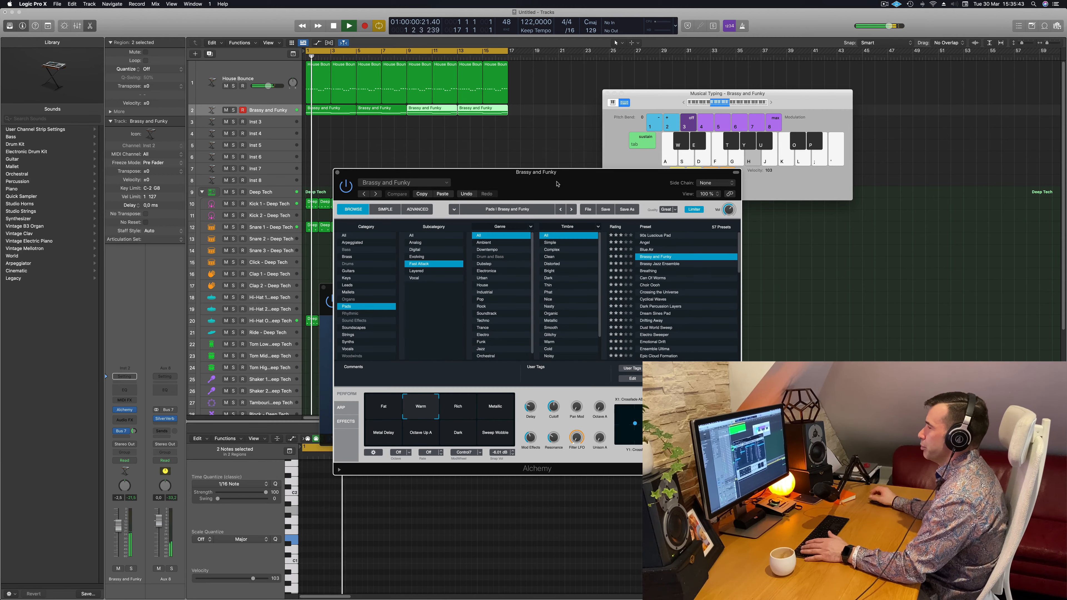
mouse_move(558, 184)
left_mouse_down()
mouse_move(582, 186)
mouse_move(523, 193)
mouse_move(583, 185)
mouse_move(557, 169)
left_mouse_up()
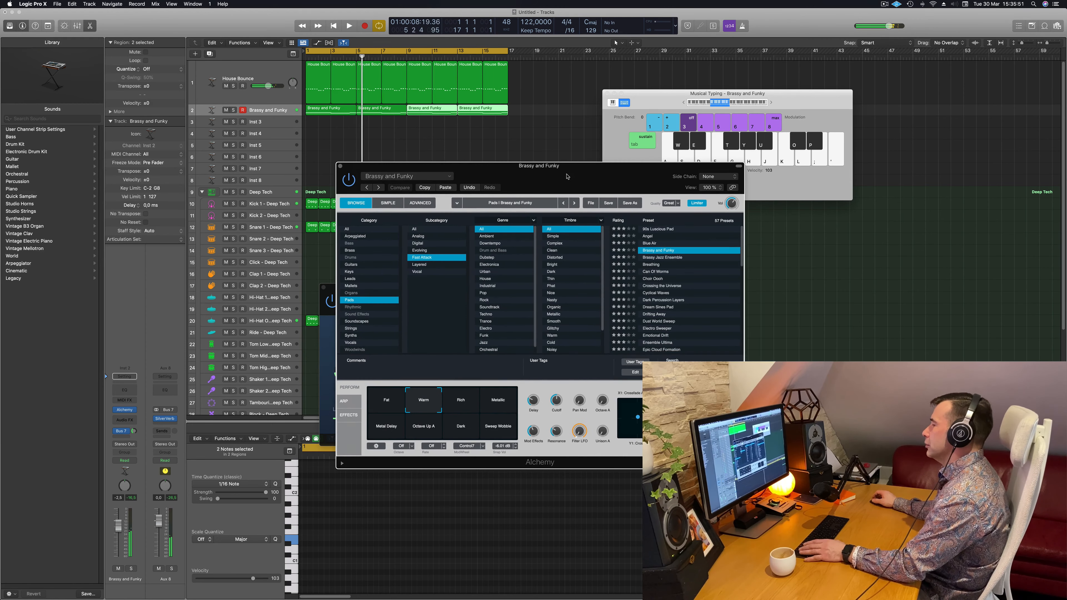
left_click(461, 402)
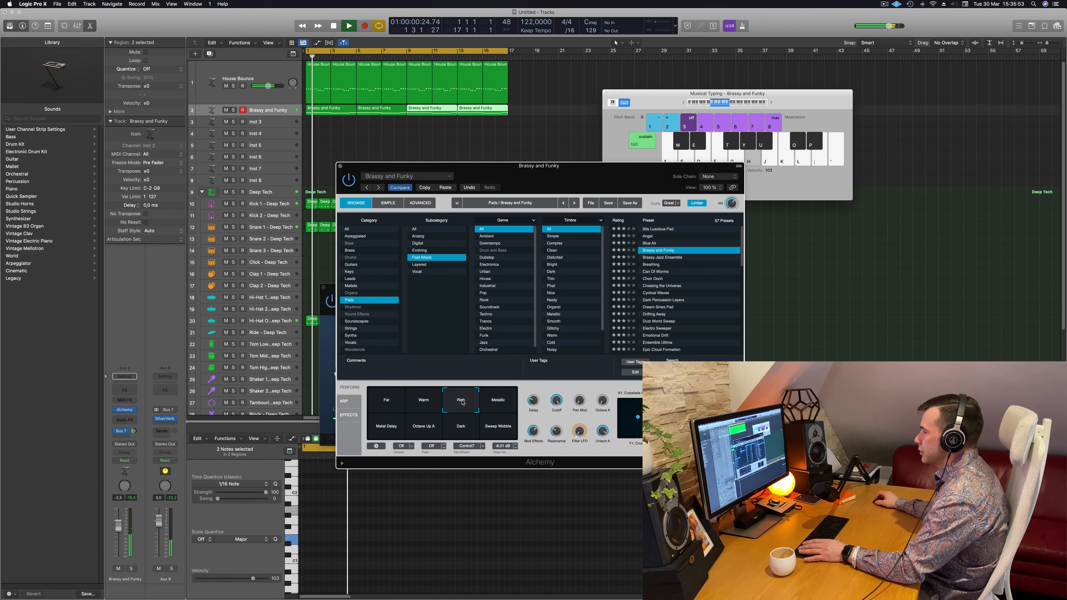
left_click(498, 399)
left_click(495, 429)
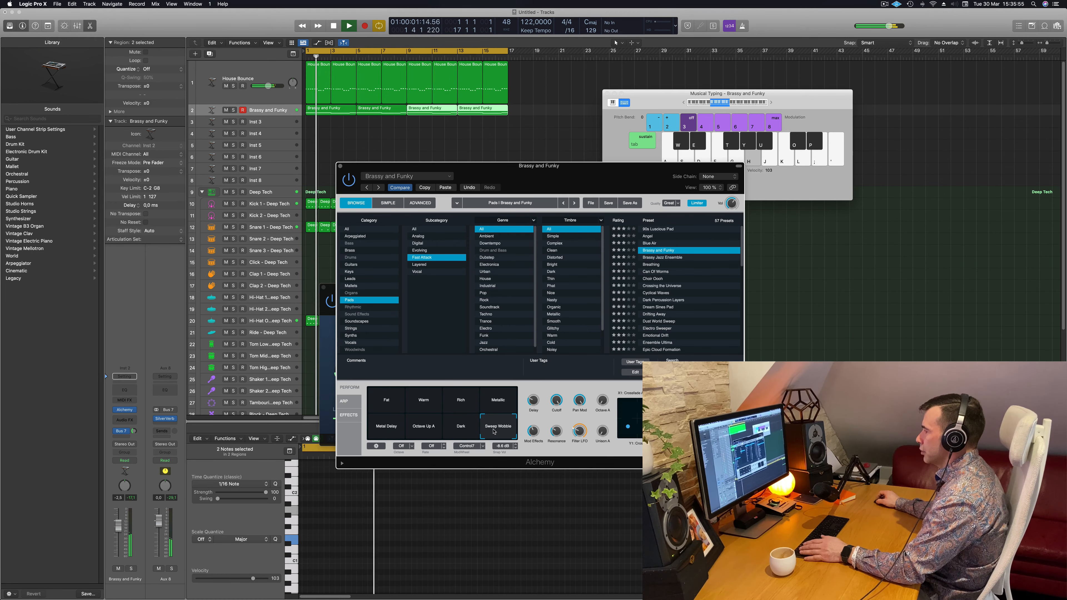
left_click(461, 426)
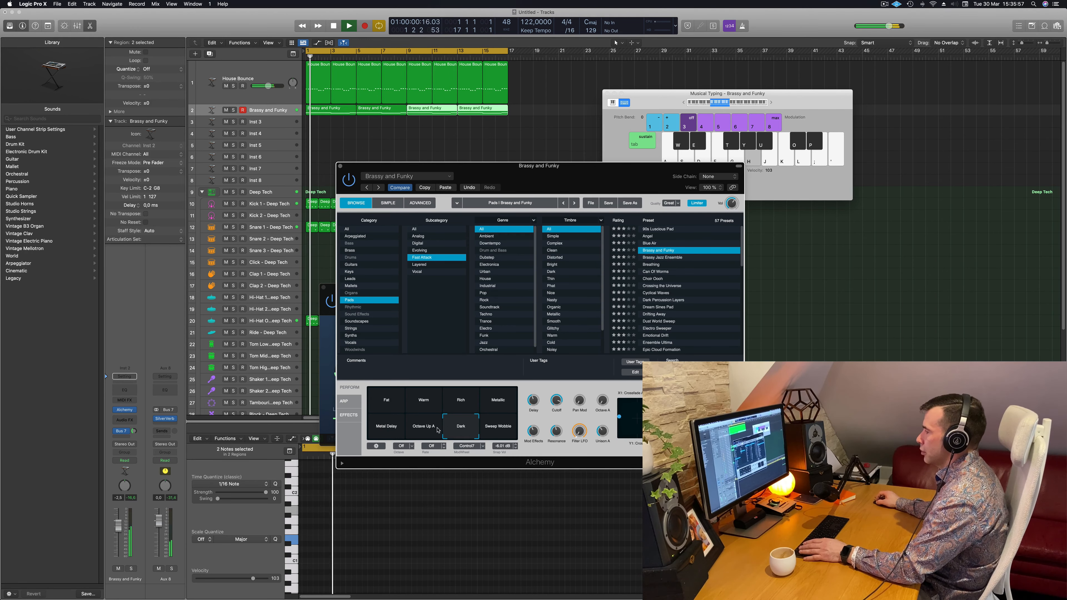
left_click(432, 428)
left_click(386, 426)
left_click(386, 400)
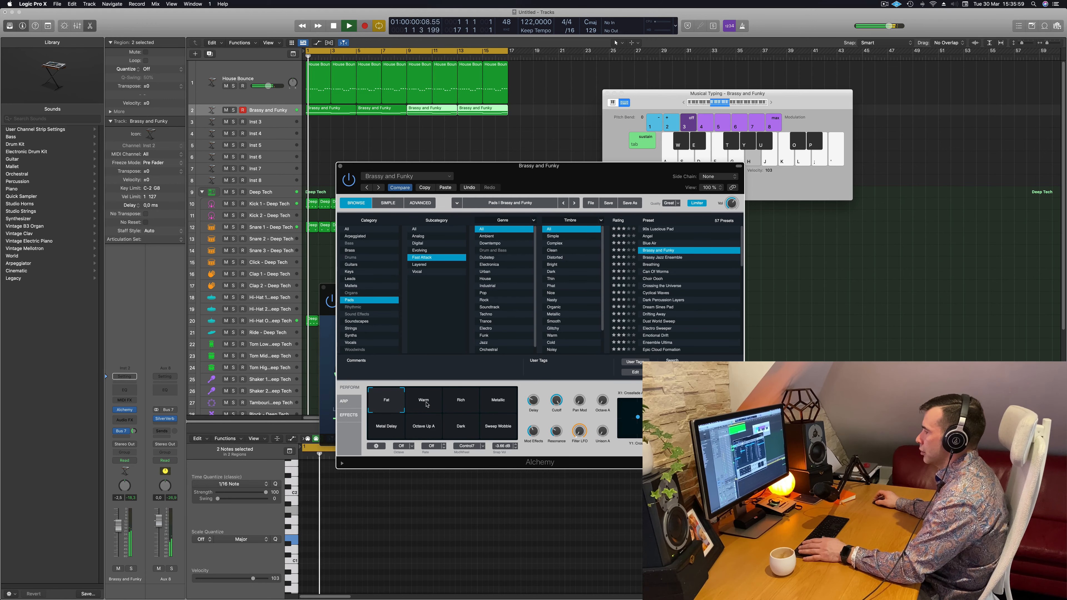
left_click(426, 403)
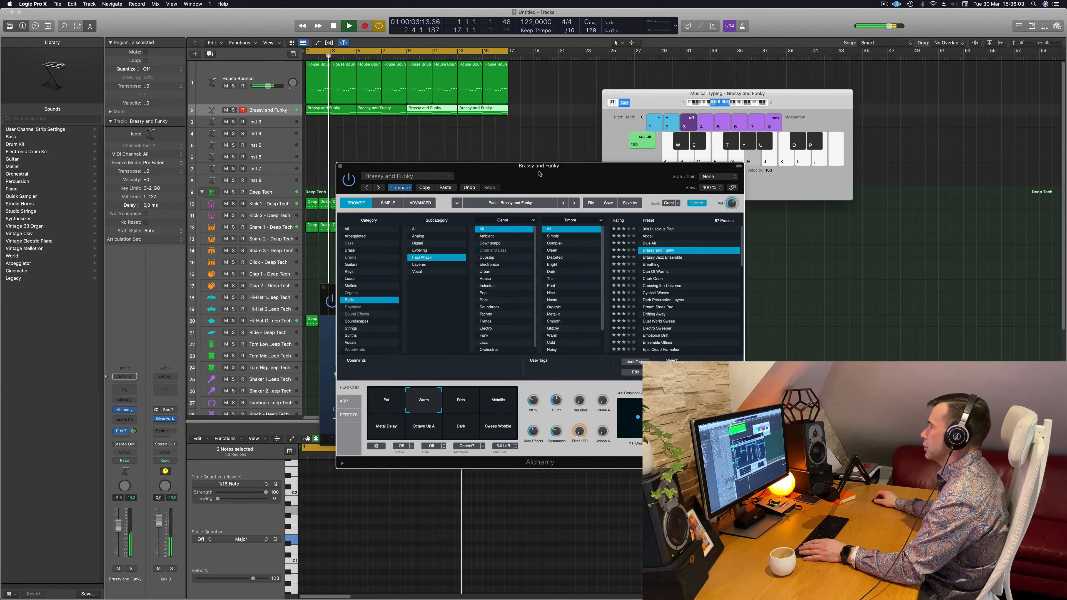
Audition the Breathing, Can Of Worms and Dream Sines Pad presets, among others, and load Epic Cloud Formation
left_click_drag(539, 173, 574, 140)
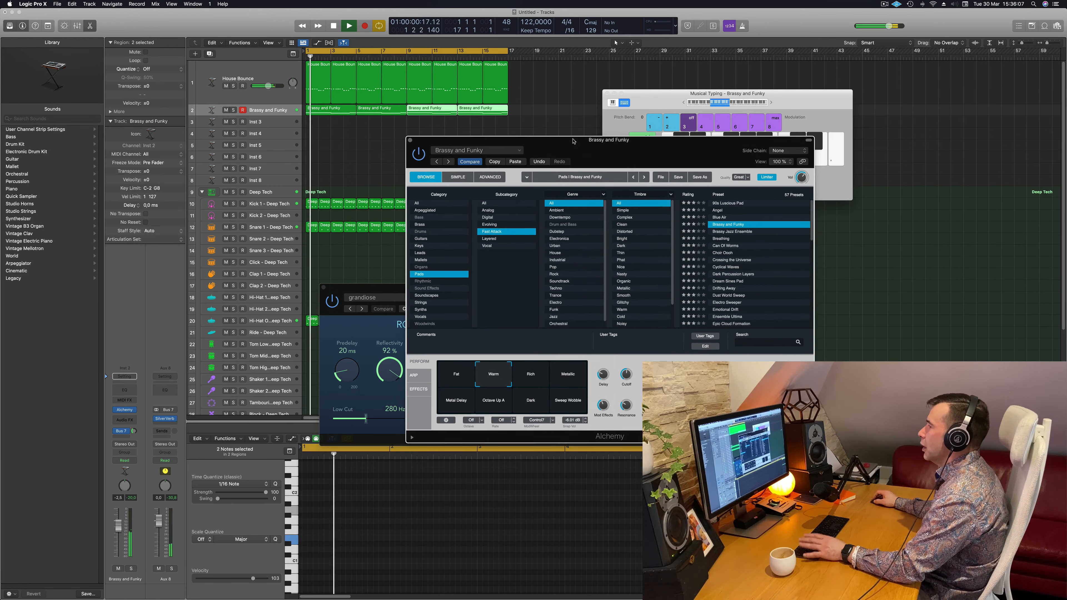
left_click(719, 239)
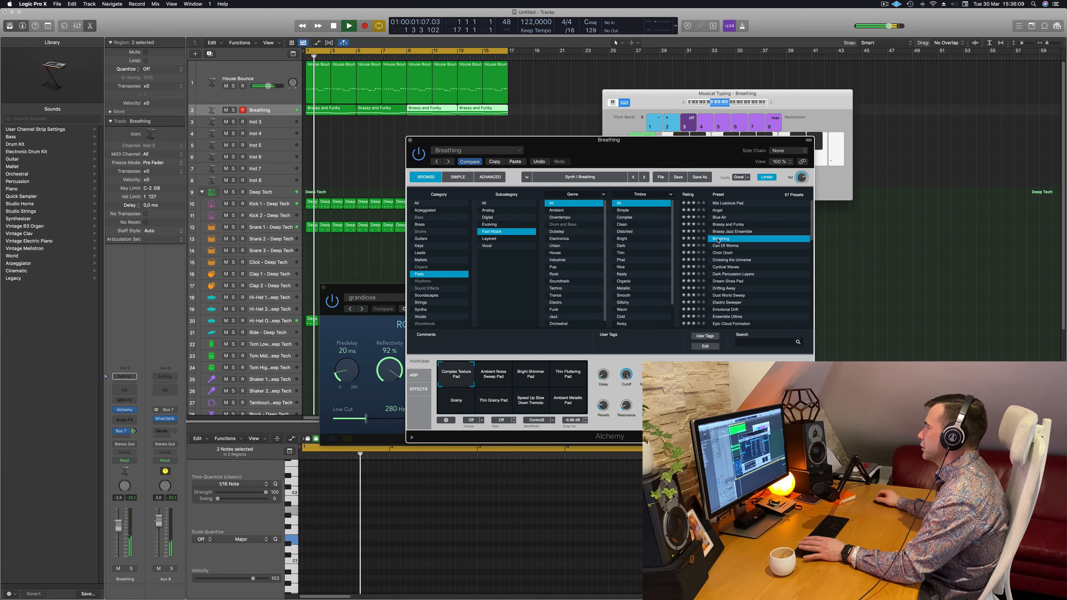
left_click(730, 246)
left_click(729, 254)
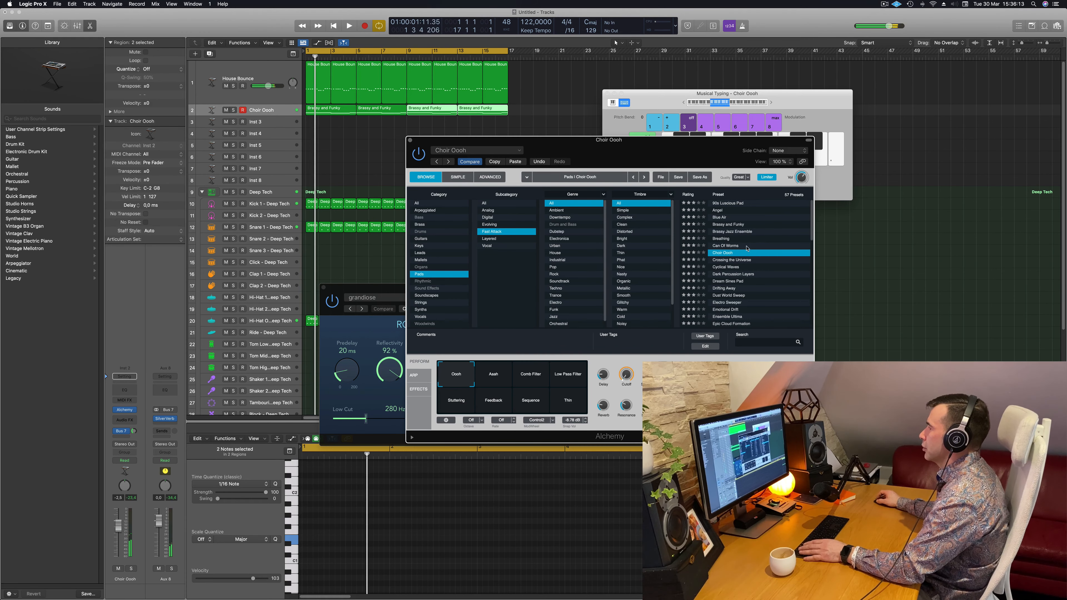
scroll(720, 249, "down", 2)
left_click(719, 243)
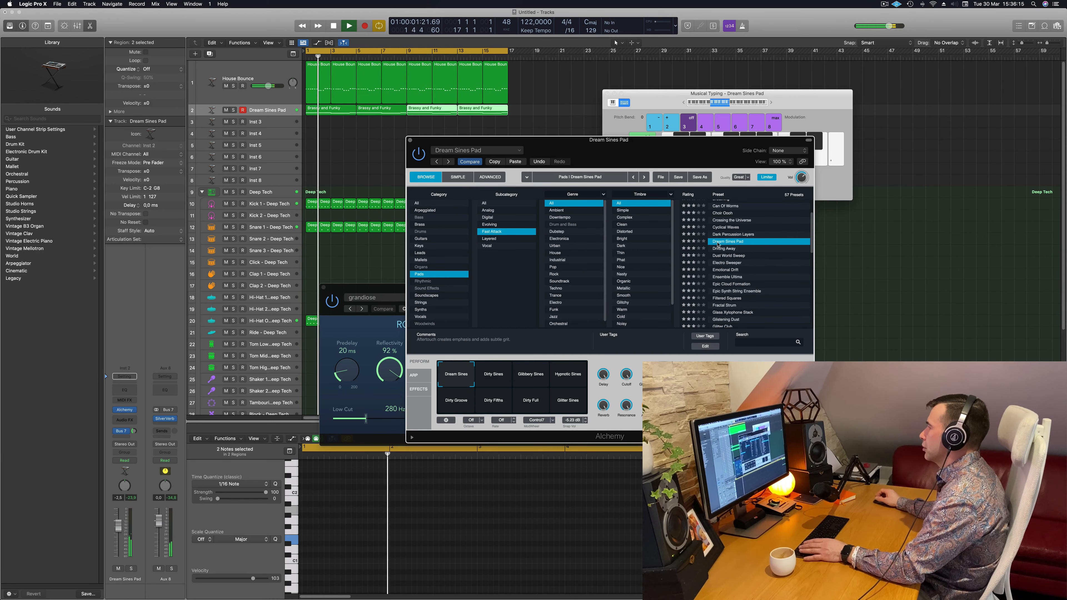
scroll(766, 244, "down", 2)
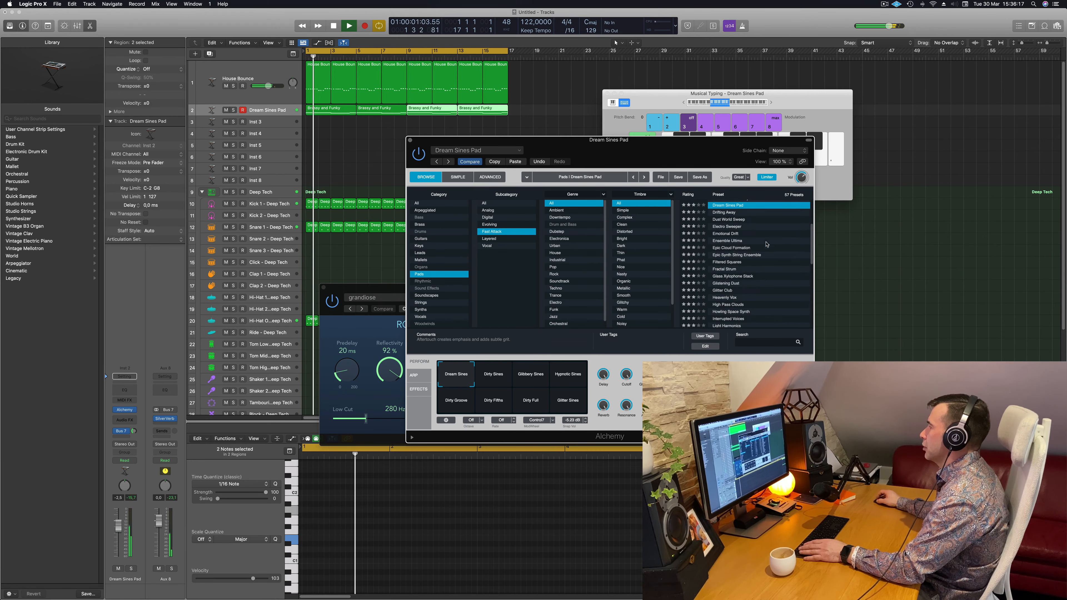
left_click(730, 249)
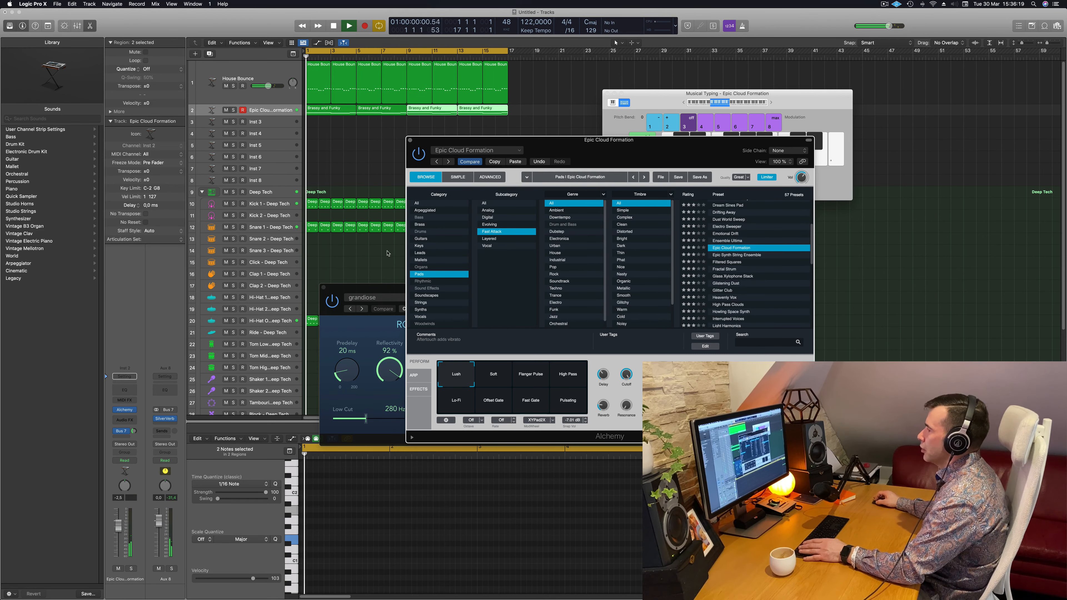
Show all pad subcategories and audition Epic Cloud Formation's performance snapshots from Soft through Pulsating, returning to Soft
left_click(485, 203)
scroll(757, 250, "down", 5)
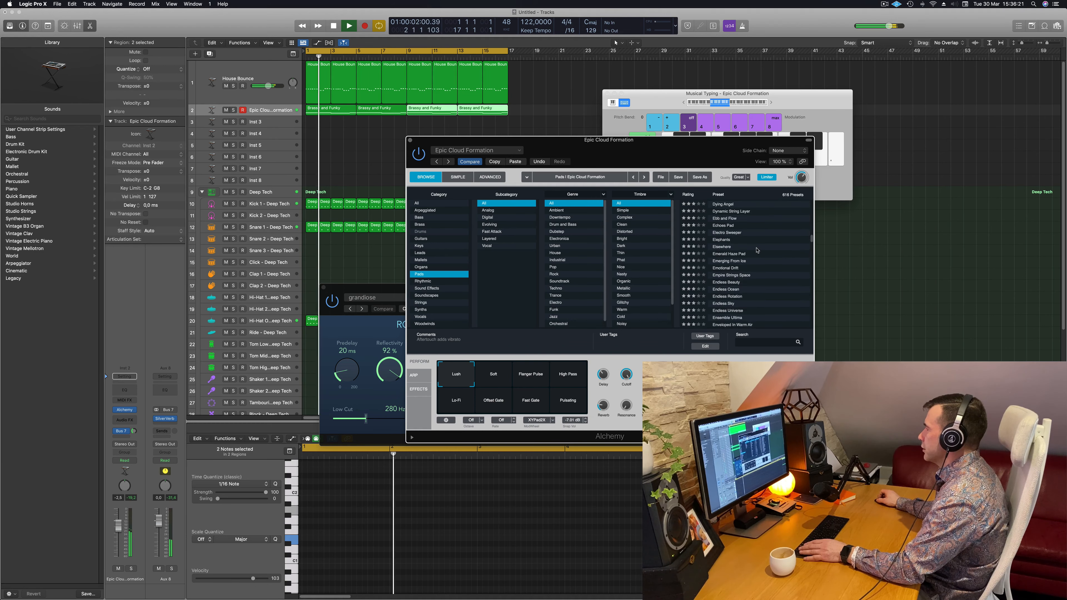
scroll(759, 246, "down", 3)
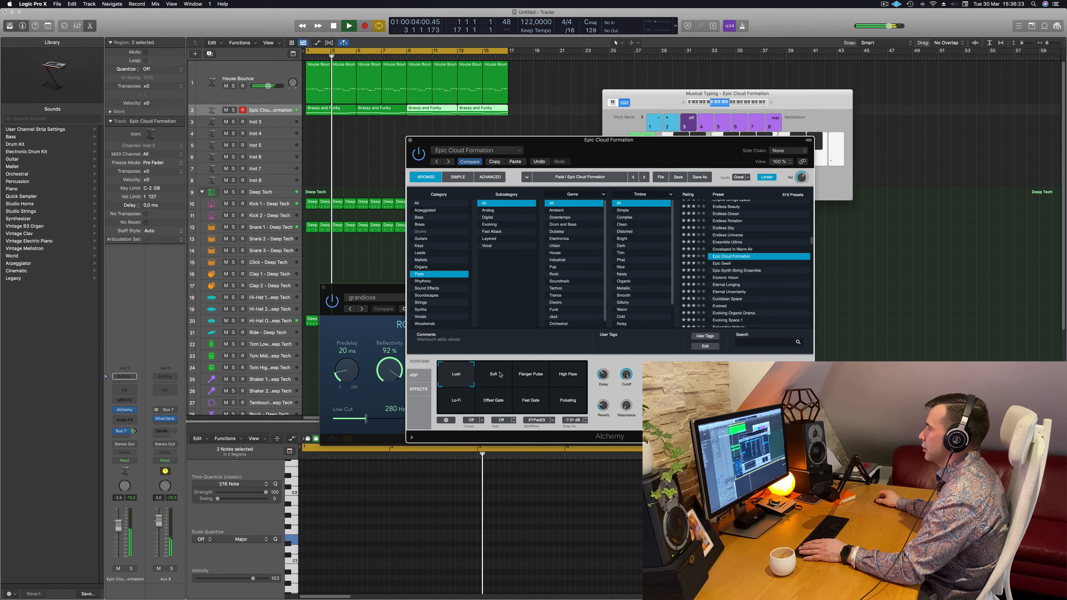
left_click(504, 377)
left_click(535, 380)
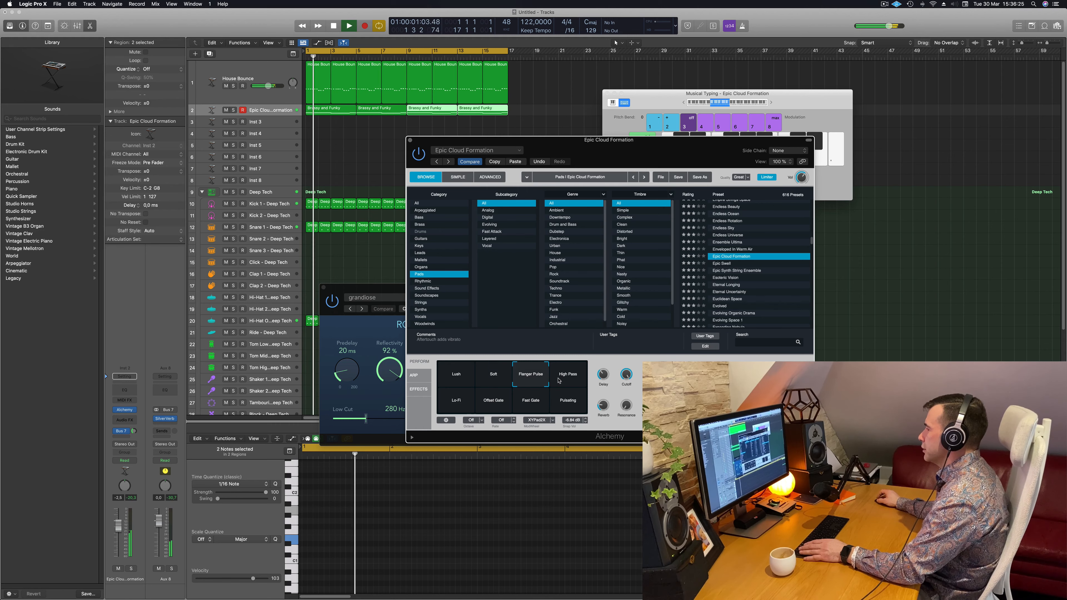
left_click(569, 380)
left_click(469, 402)
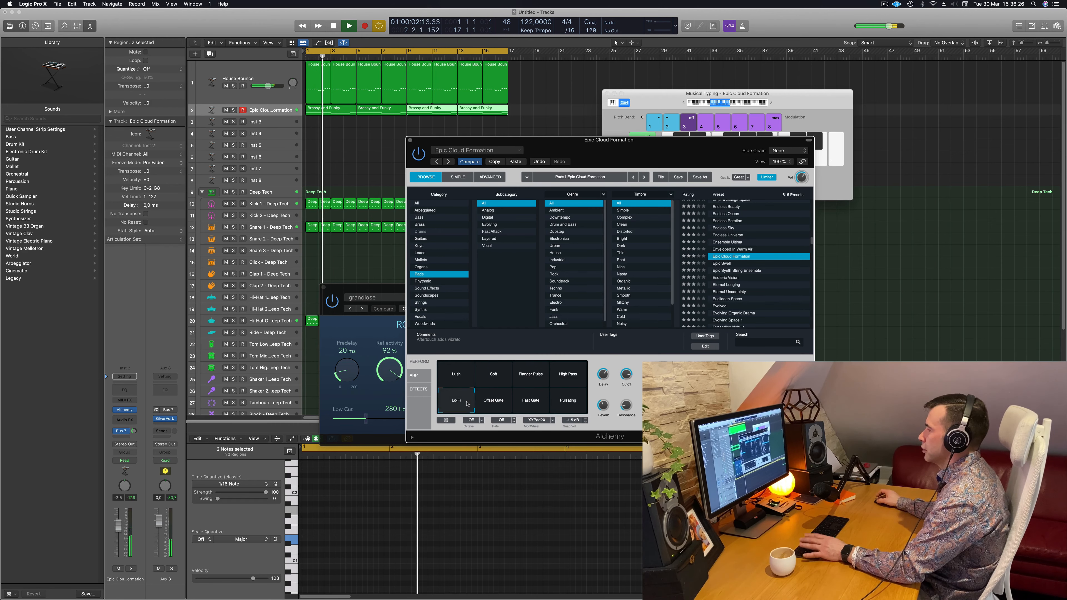
left_click(494, 402)
left_click(530, 401)
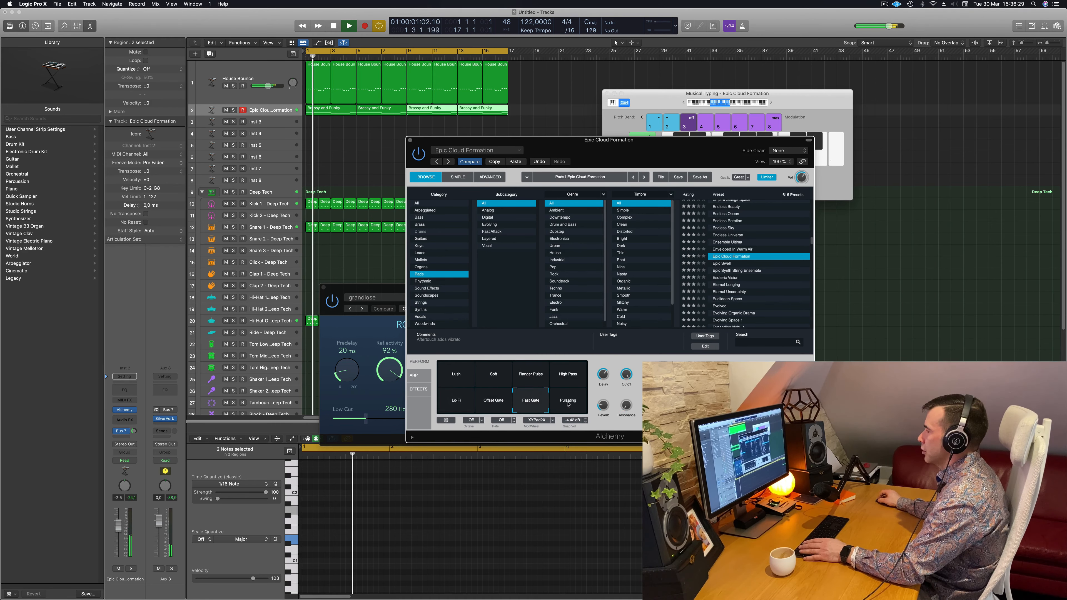
left_click(567, 403)
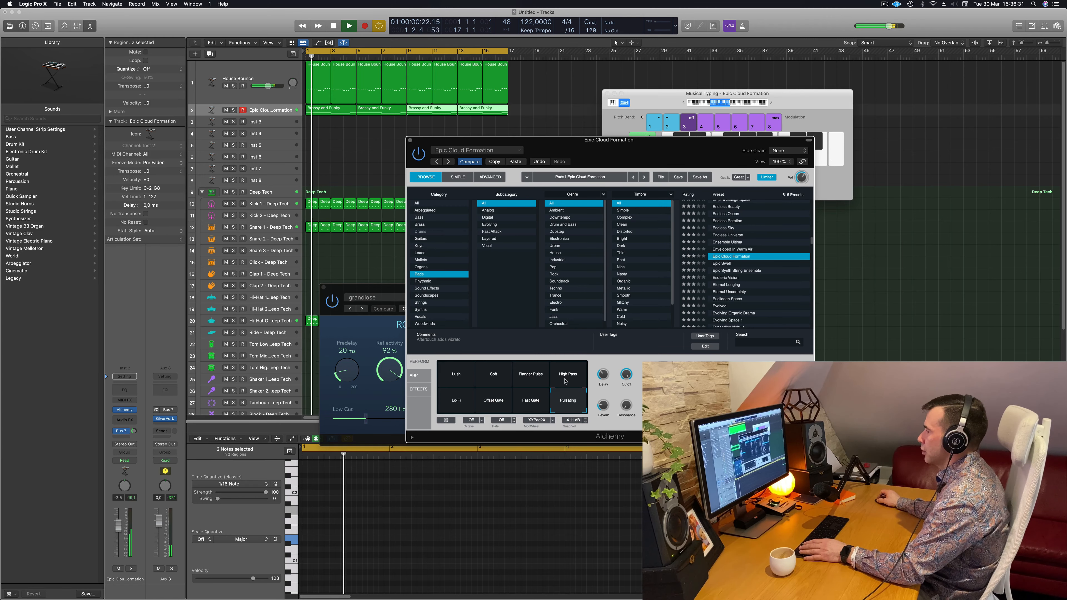
left_click(495, 377)
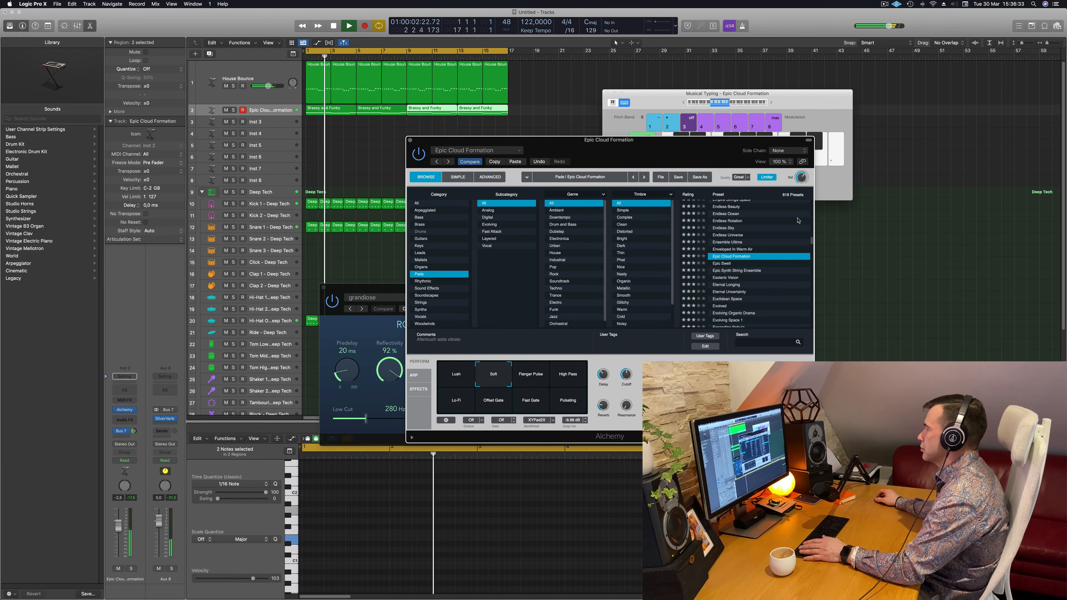
Audition the Eternal Uncertainty preset in Alchemy and load Evolved
left_click_drag(618, 146, 695, 130)
scroll(803, 266, "down", 1)
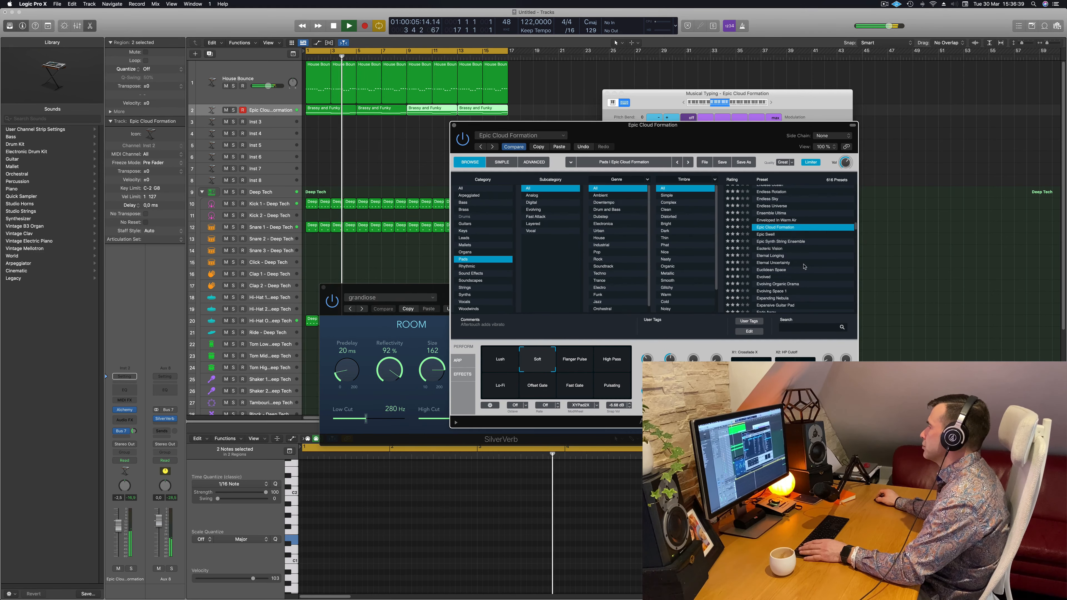
scroll(803, 266, "down", 1)
left_click(807, 254)
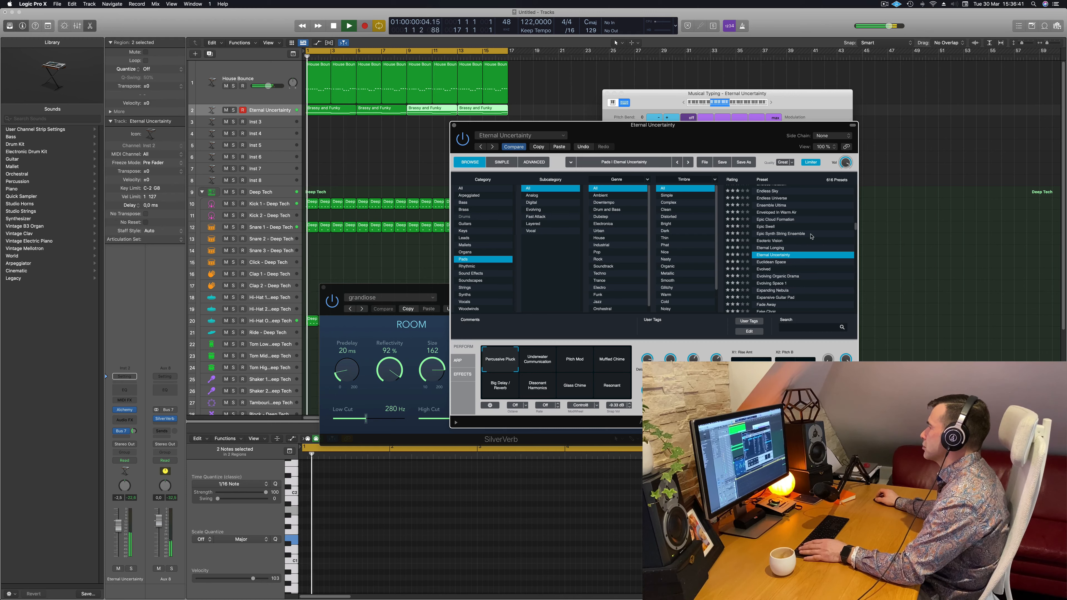
scroll(799, 240, "down", 2)
left_click(768, 245)
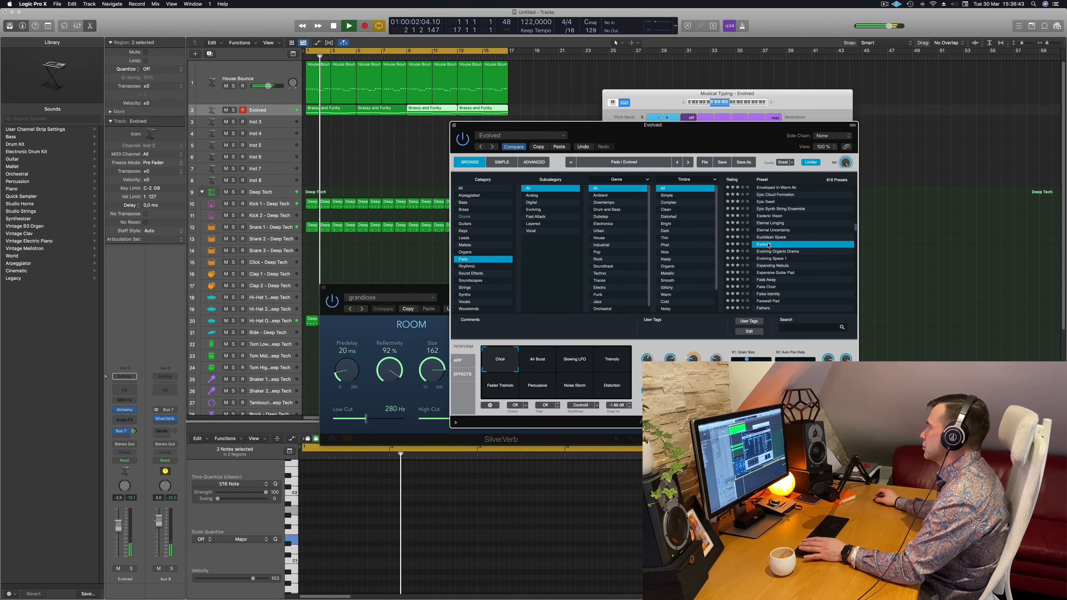
Audition Evolved's performance snapshots Air Burst, Slowing LFO, Tremolo, Faster Tremolo and Percussive
scroll(831, 215, "down", 1)
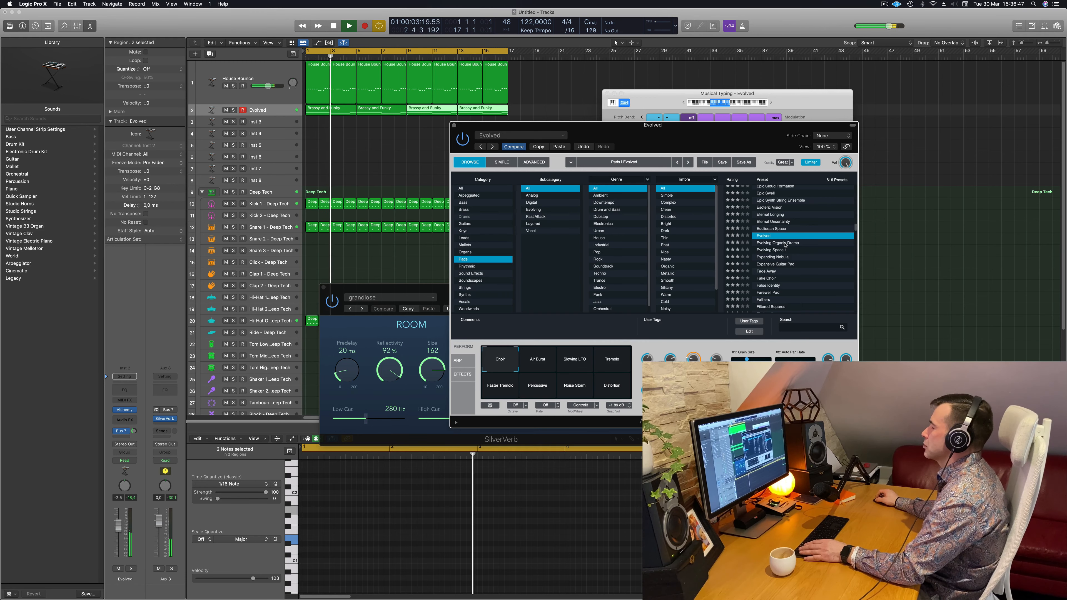
left_click(538, 362)
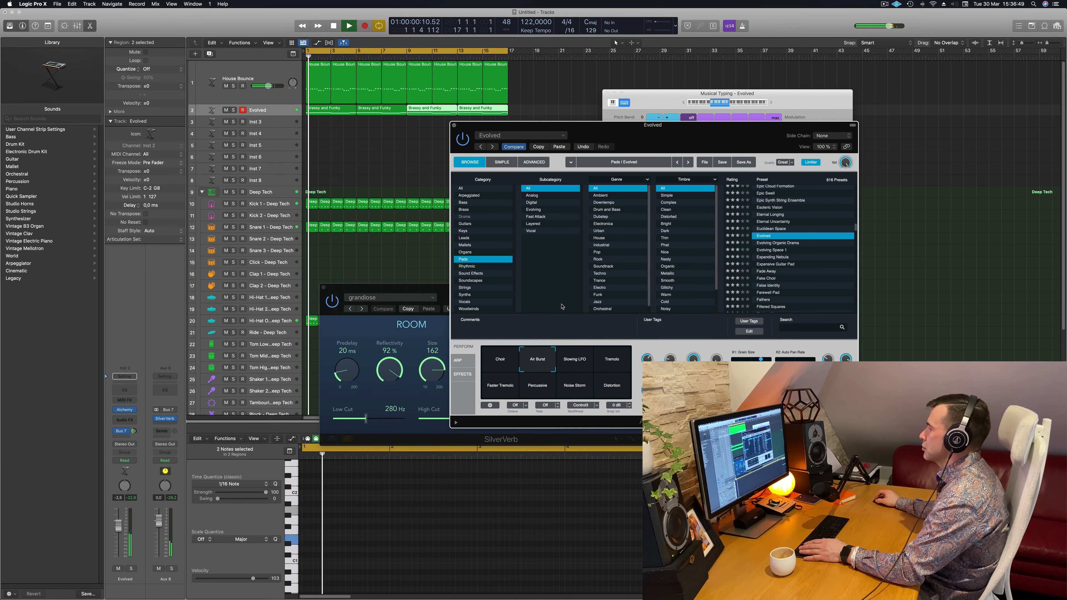
mouse_move(640, 138)
left_mouse_down()
mouse_move(677, 137)
mouse_move(632, 130)
mouse_move(640, 123)
left_mouse_up()
left_click(568, 349)
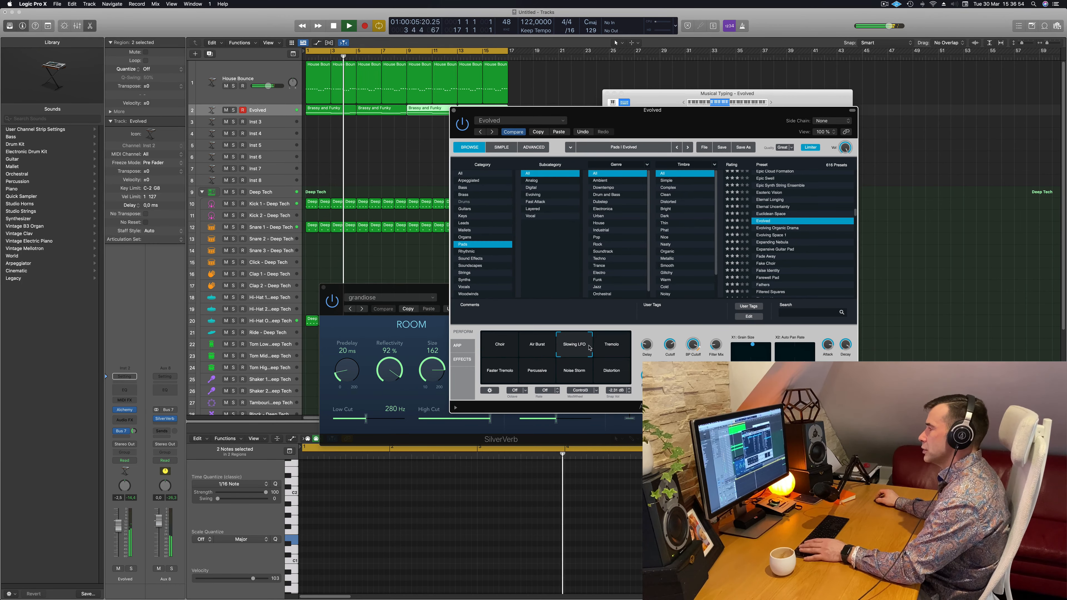
left_click(611, 347)
left_click(499, 371)
left_click(537, 370)
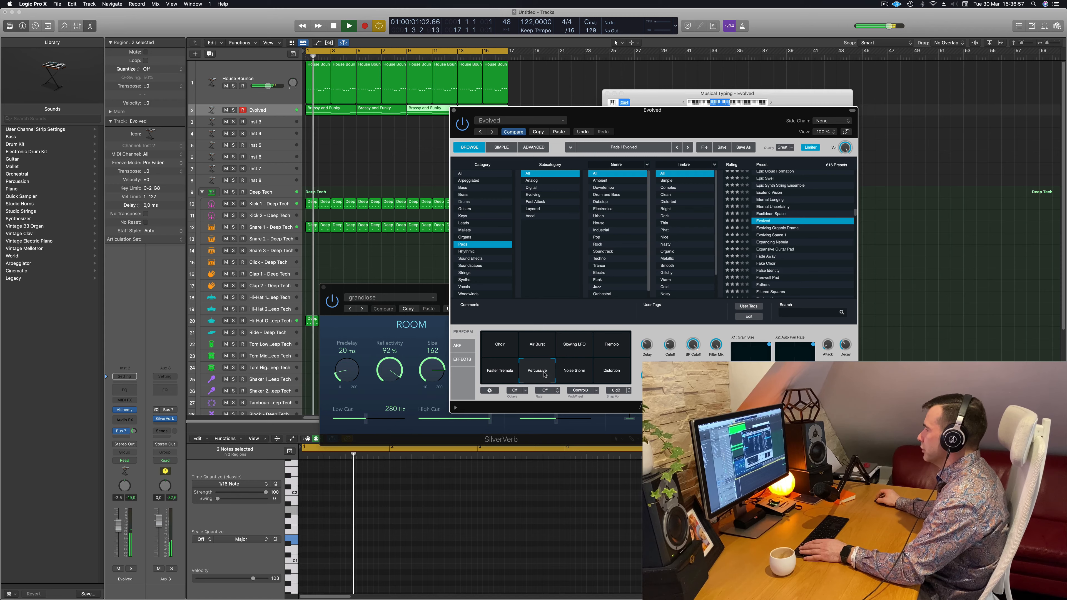
Audition the Evolving Organic Drama, Evolving Space 1 and Expanding Nebula presets against the playing track
left_click(765, 228)
left_click_drag(685, 114, 702, 111)
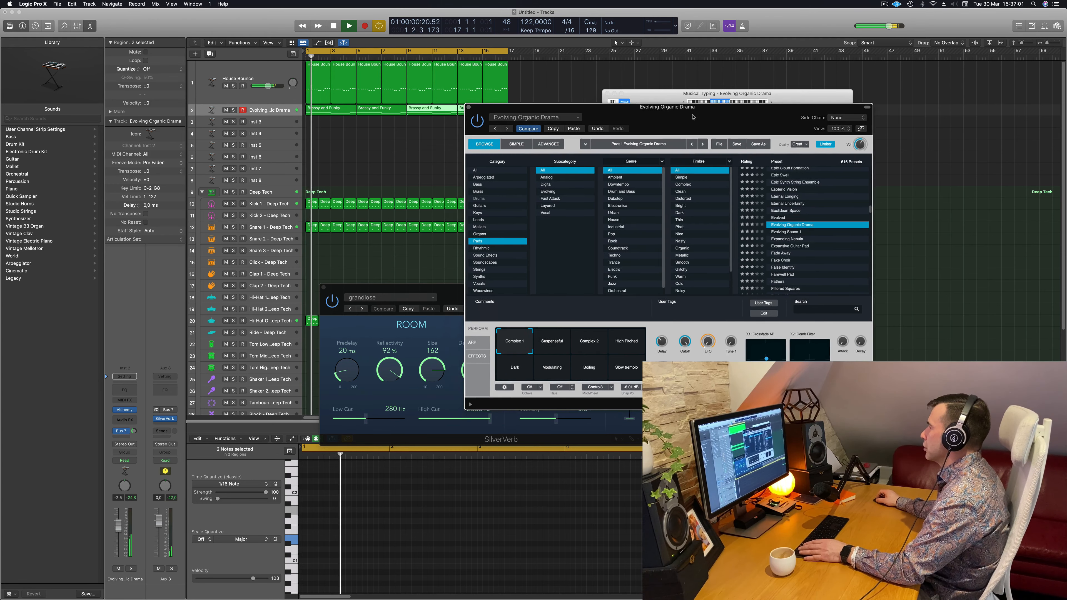
left_click_drag(798, 127, 812, 112)
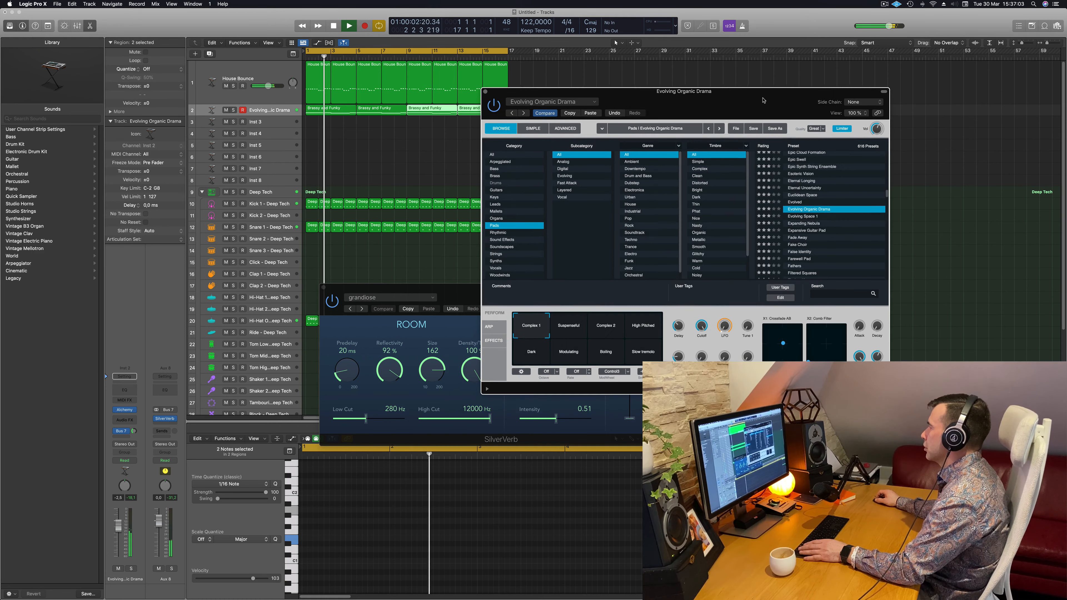
left_click(807, 216)
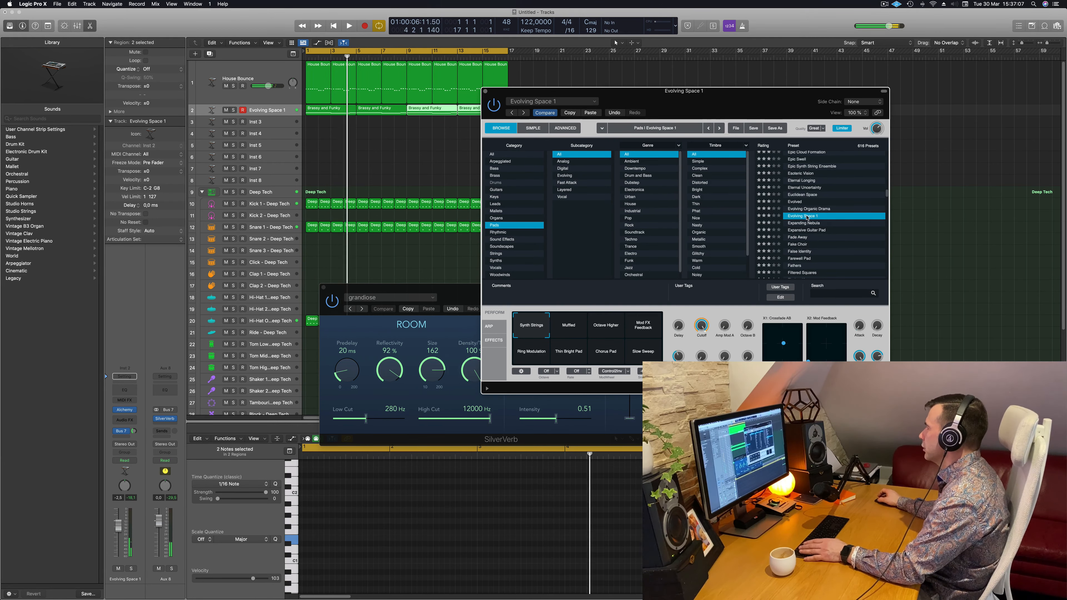
left_click(804, 223)
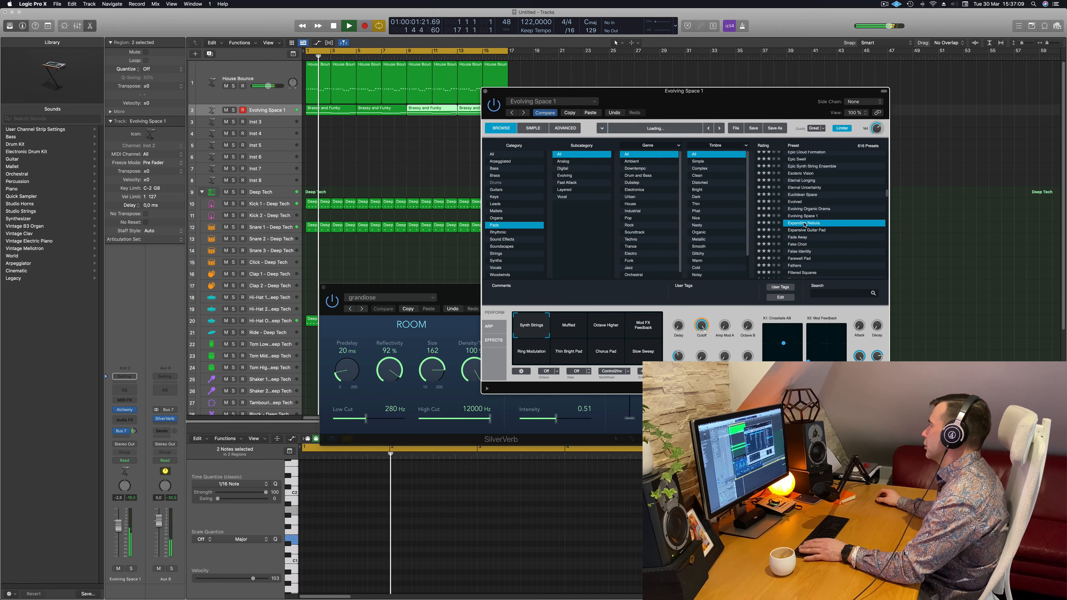
Audition the Expansive Guitar Pad and False Identity presets, and look further down the pad preset list
scroll(830, 220, "down", 2)
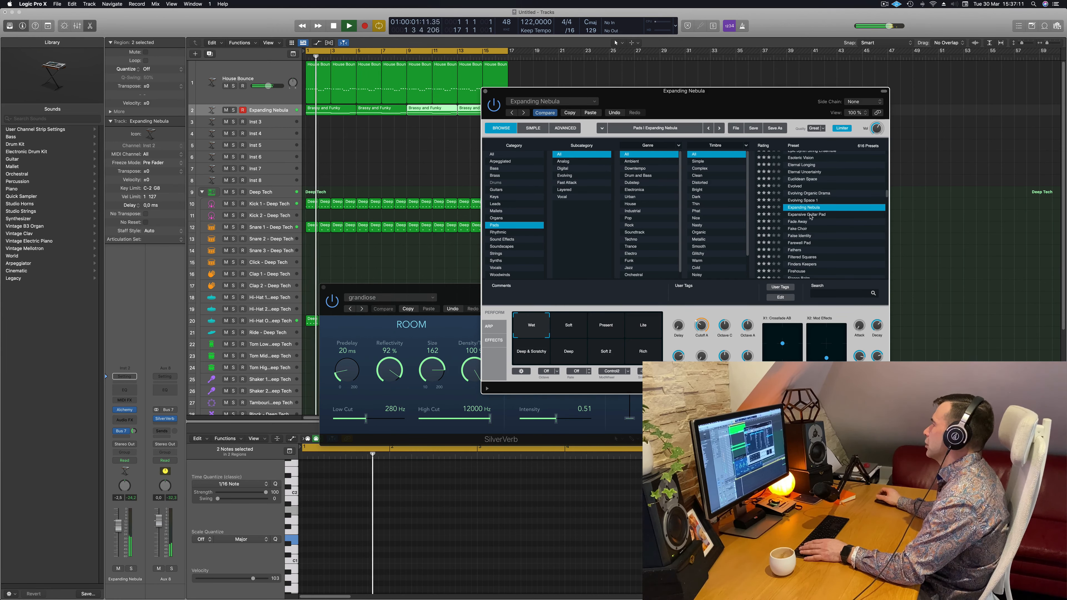
left_click(811, 214)
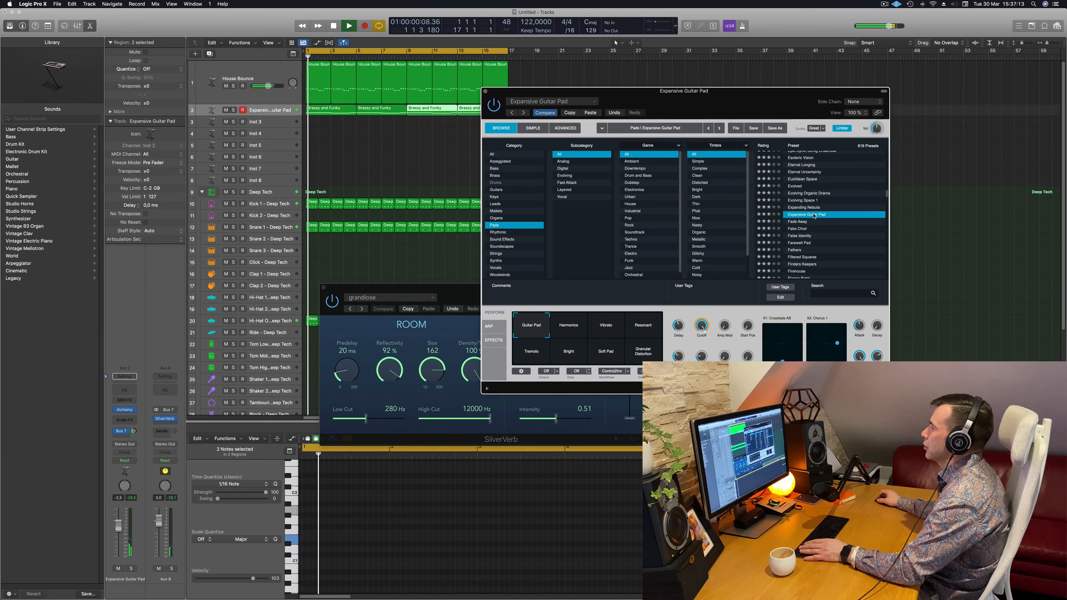
scroll(805, 218, "down", 2)
left_click(796, 220)
key("space")
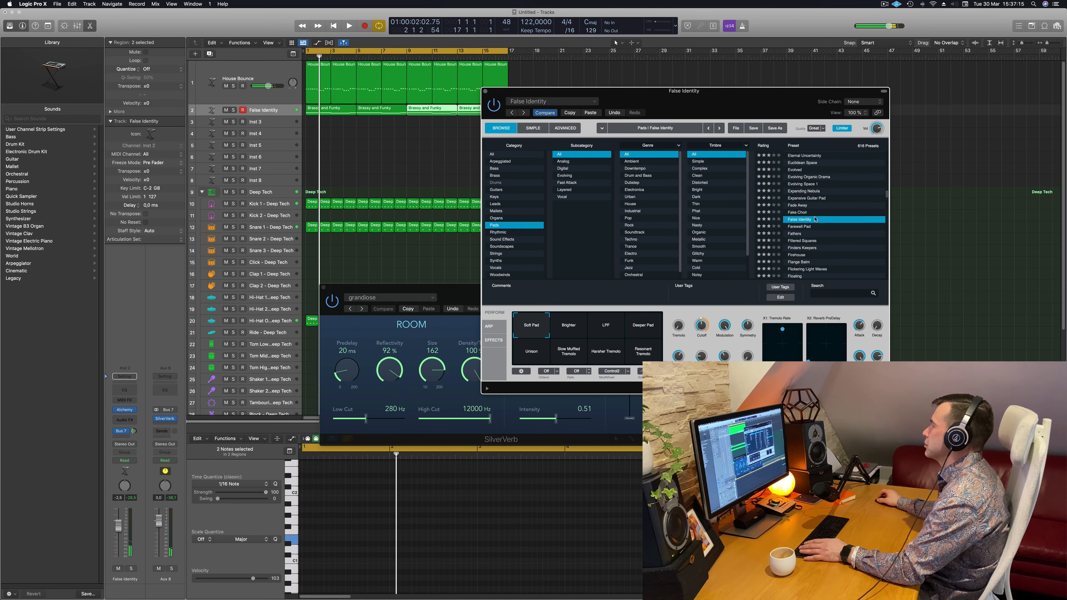
scroll(816, 219, "down", 4)
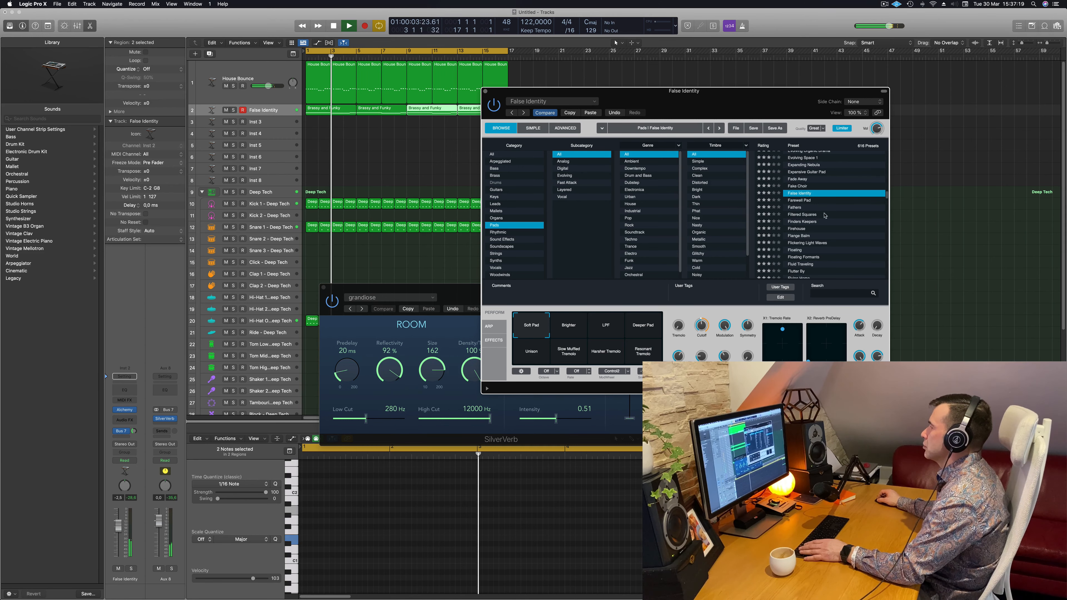
Restore the earlier Warm pad sound in Alchemy, lower the pad track to -10.8 dB, and replay the arrangement
key("space")
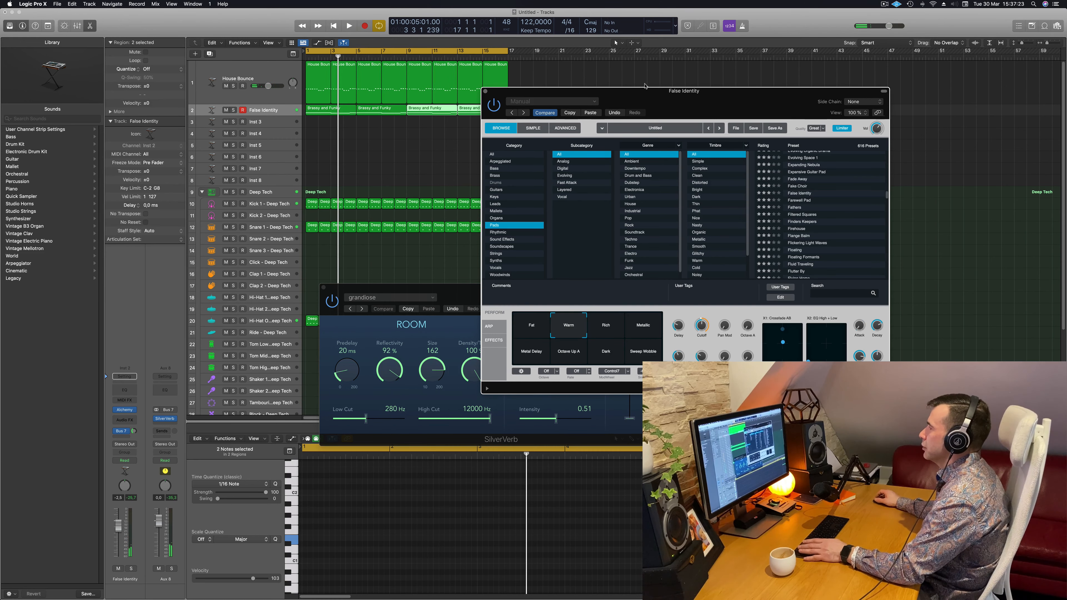
key("space")
left_click_drag(692, 99, 708, 74)
key("space")
key("space")
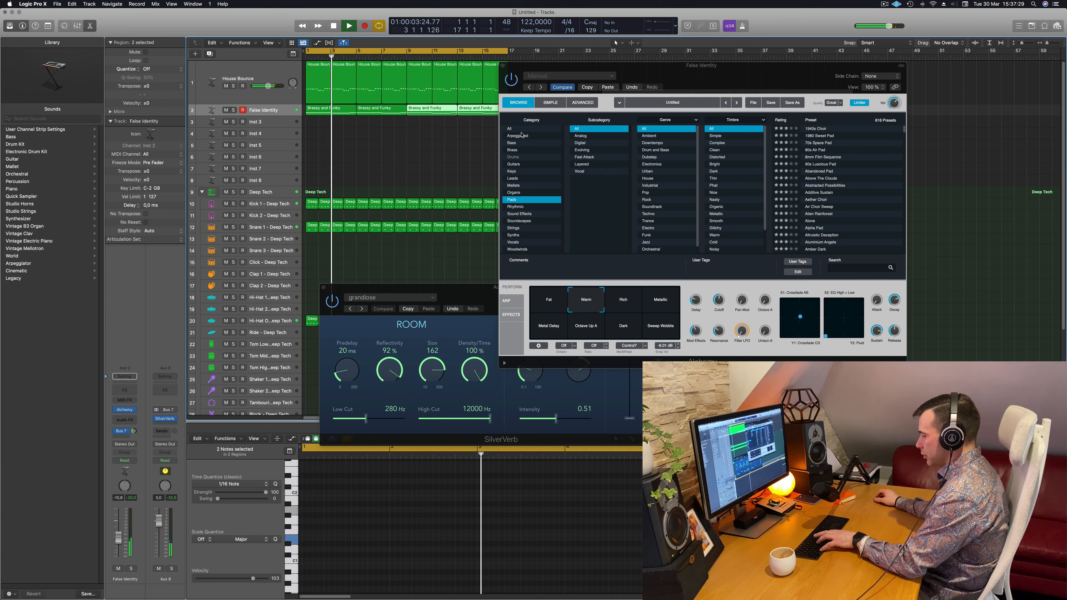
Copy the House Bounce channel's Compressor to the pad channel in the Mixer, and open the copy with its Inst 9 side chain
key("x")
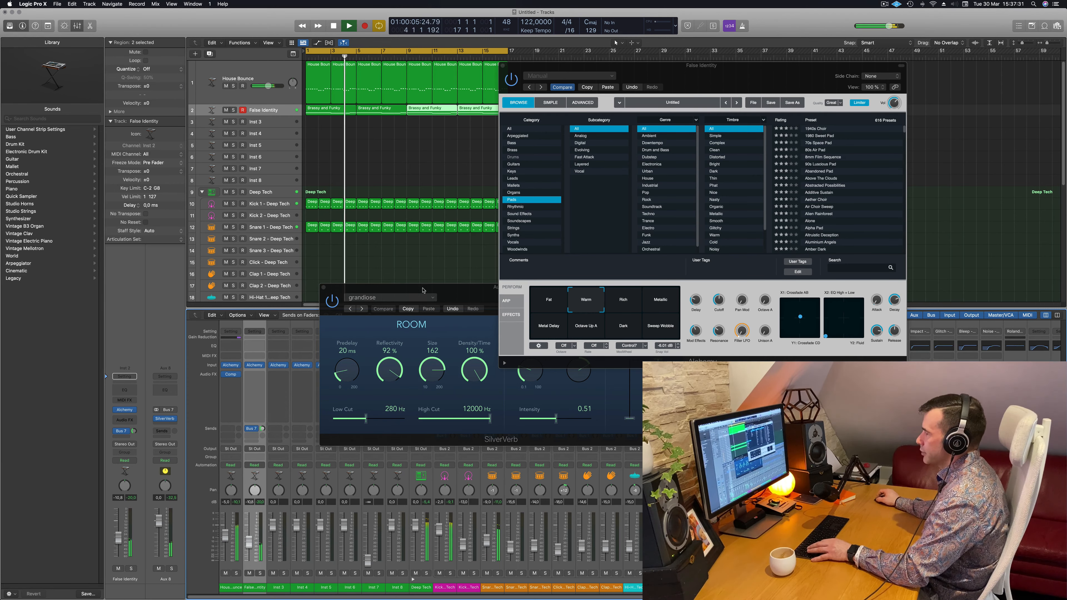
left_click_drag(423, 290, 869, 269)
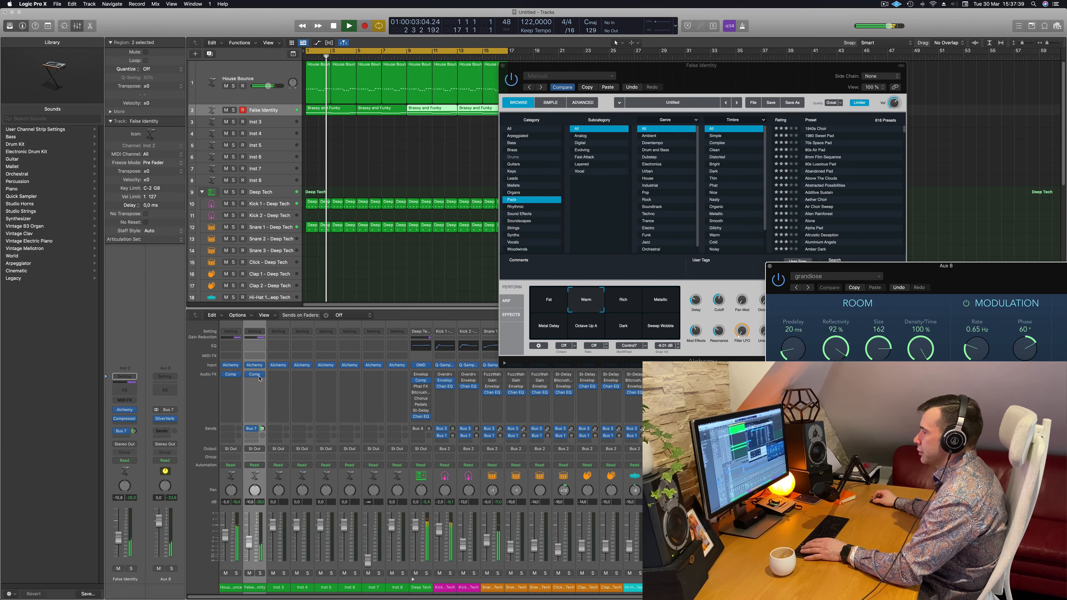
left_click(255, 375)
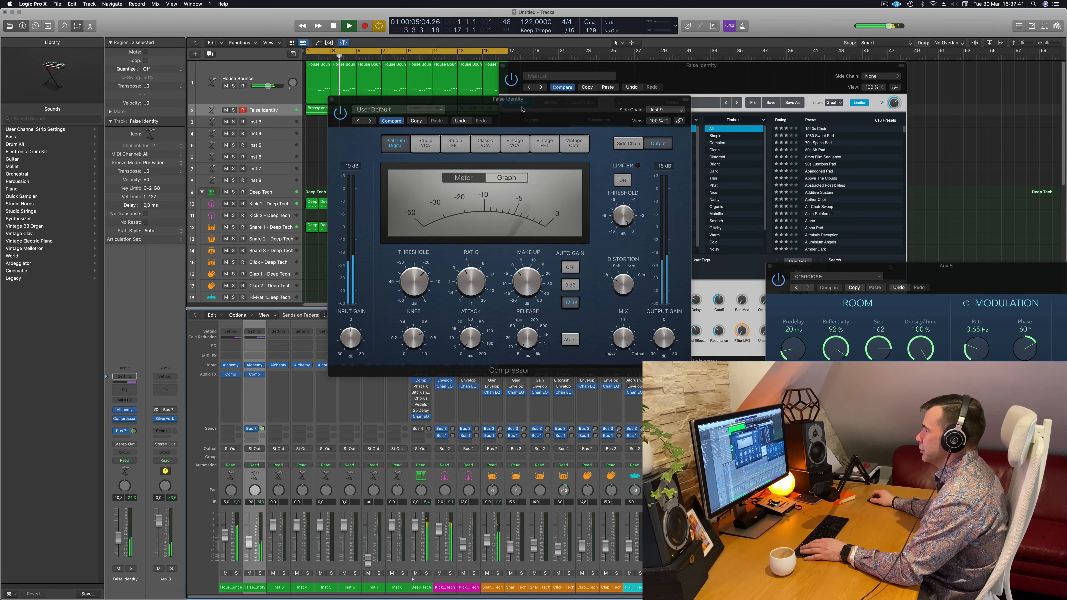
left_click_drag(522, 109, 956, 246)
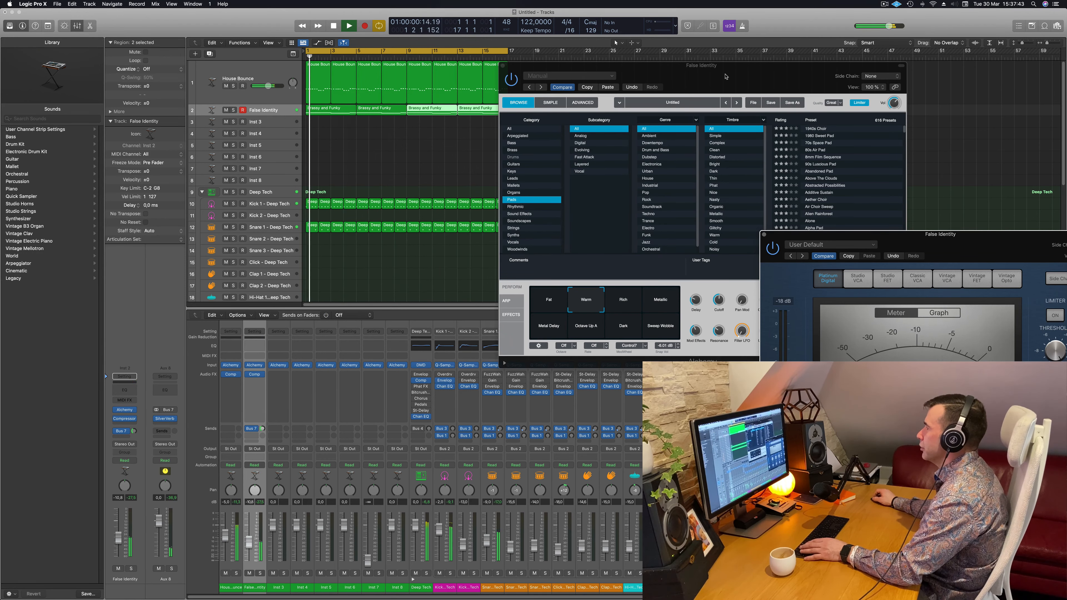
Bring up the pad's Alchemy window and lower the Cutoff to about 40%
left_click_drag(726, 76, 673, 112)
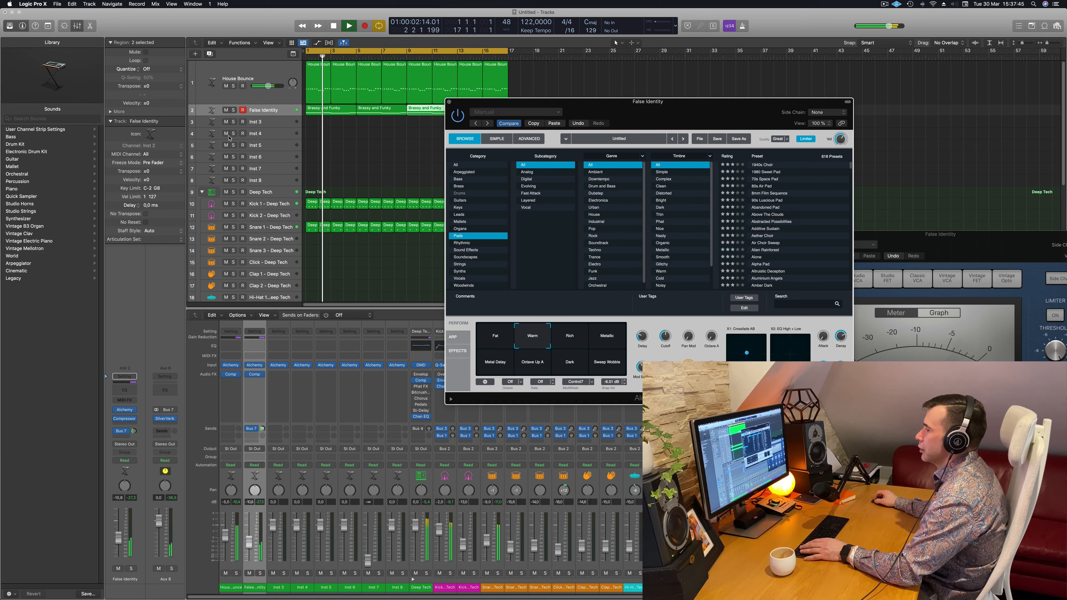
left_click(127, 413)
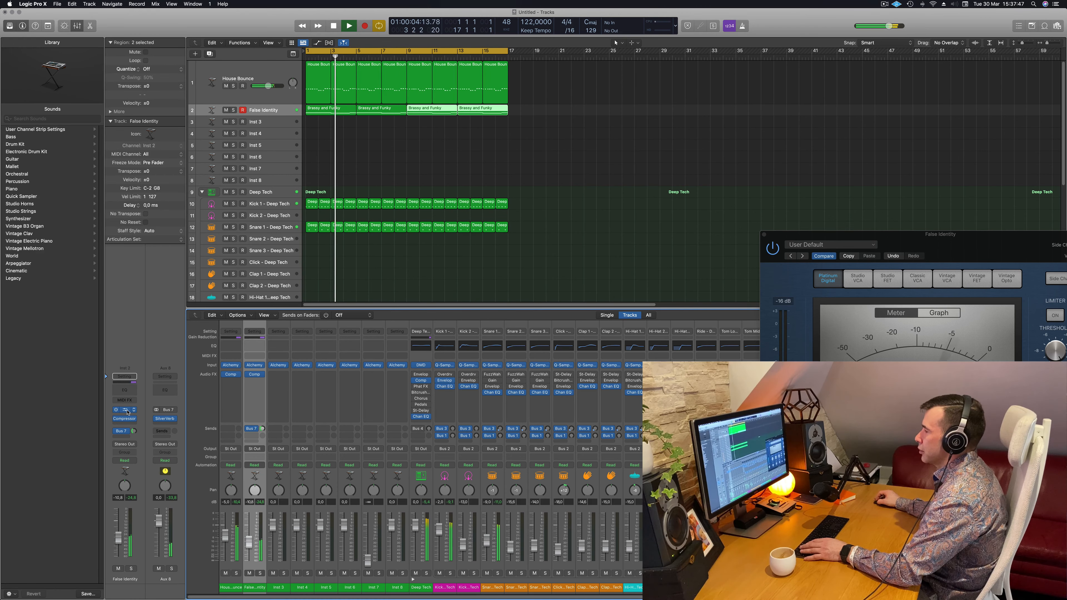
mouse_move(671, 337)
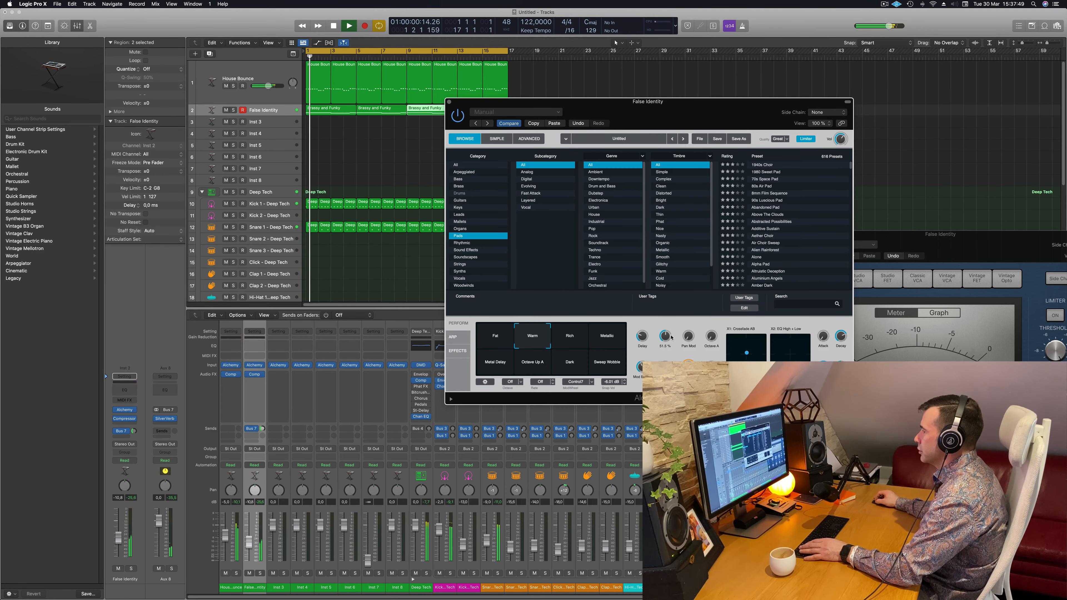
left_click_drag(673, 324, 673, 362)
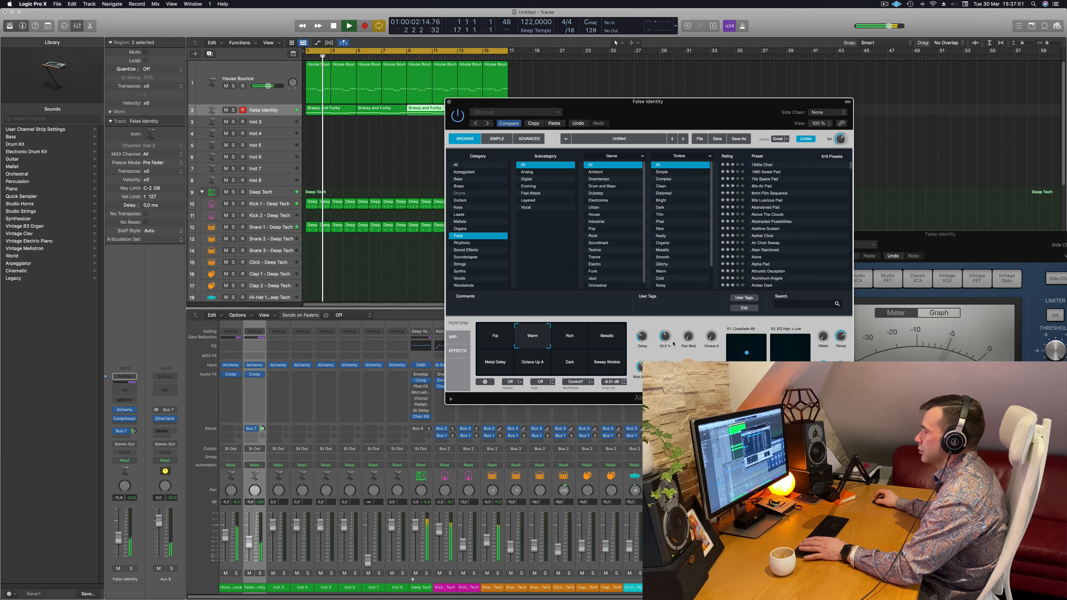
Raise the pad track's volume to -7.2 dB during playback and slightly increase the Alchemy Cutoff
key("space")
key("space")
left_click_drag(250, 541, 249, 539)
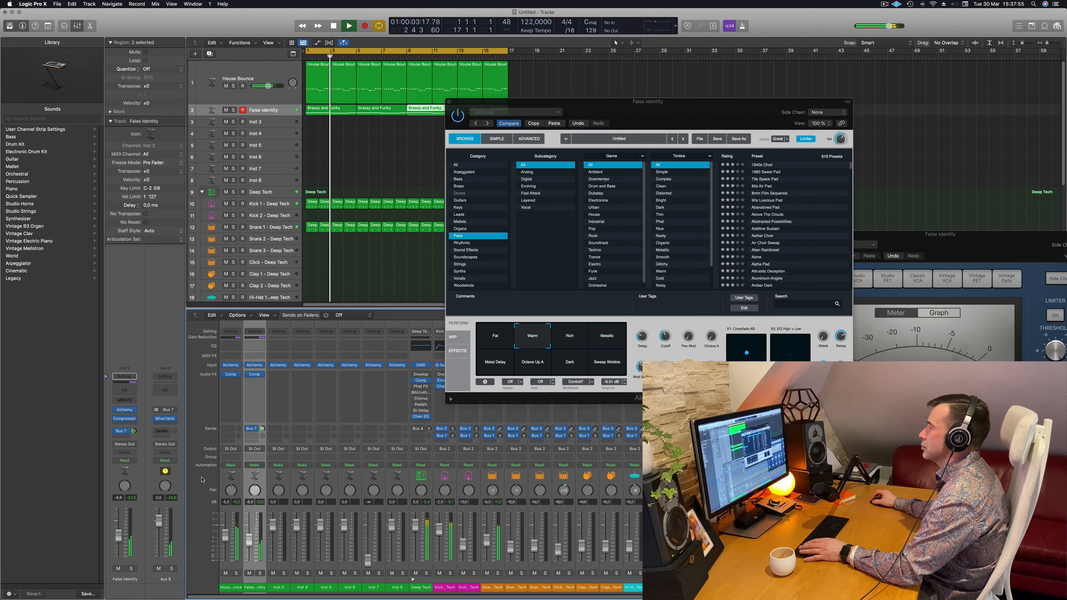
left_click_drag(560, 115, 477, 148)
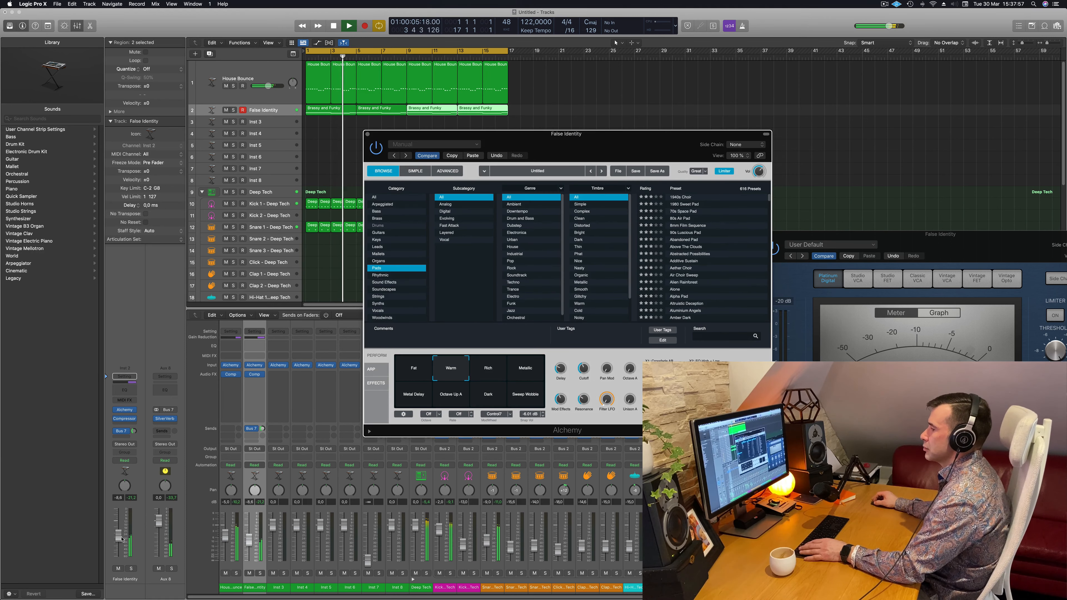
left_click_drag(118, 537, 118, 535)
left_click_drag(586, 368, 585, 366)
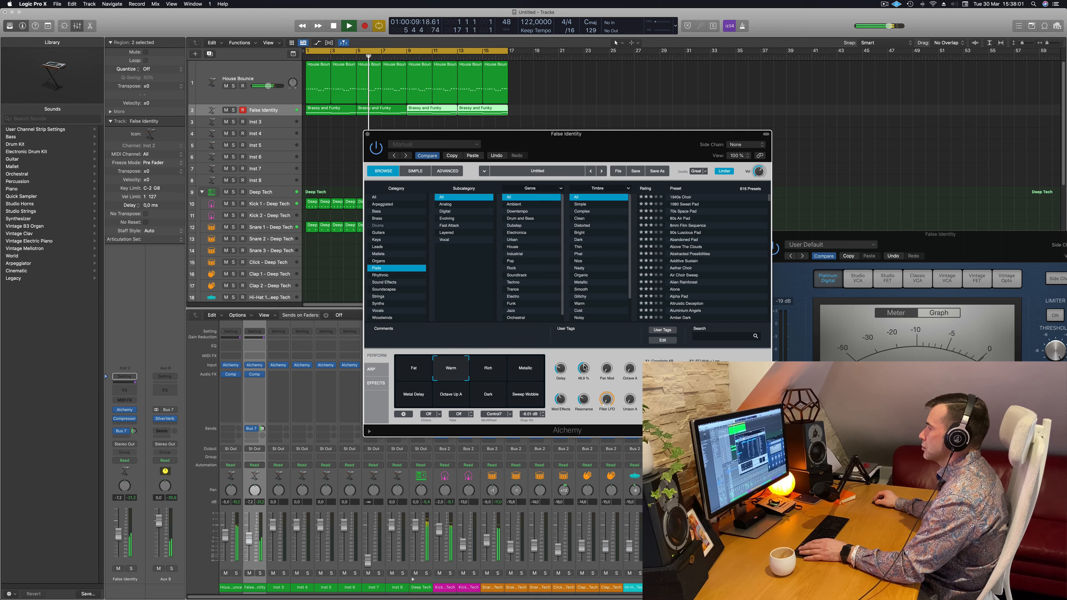
Audition the Rich, Metal Delay, Octave Up A, Dark and Sweep Wobble variations of the Alchemy pad, ending back on Warm
left_click(498, 372)
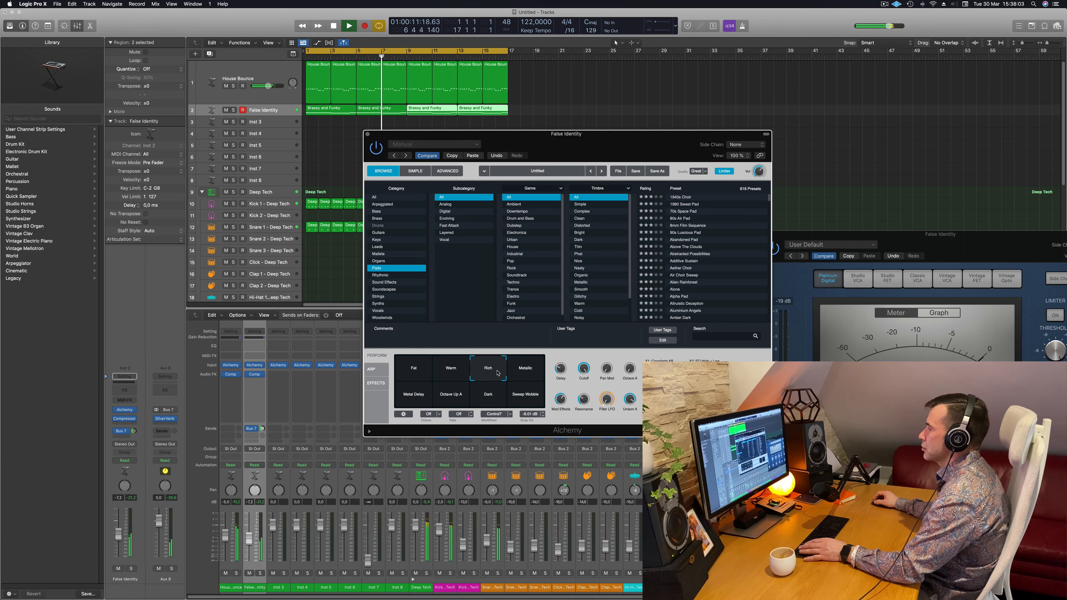
key("space")
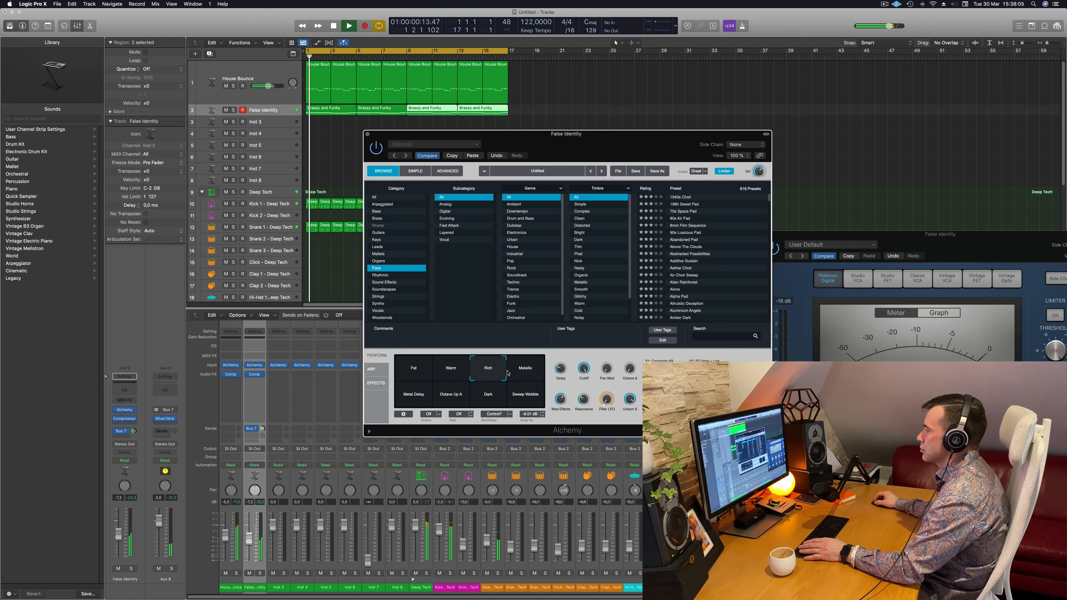
left_click(541, 373)
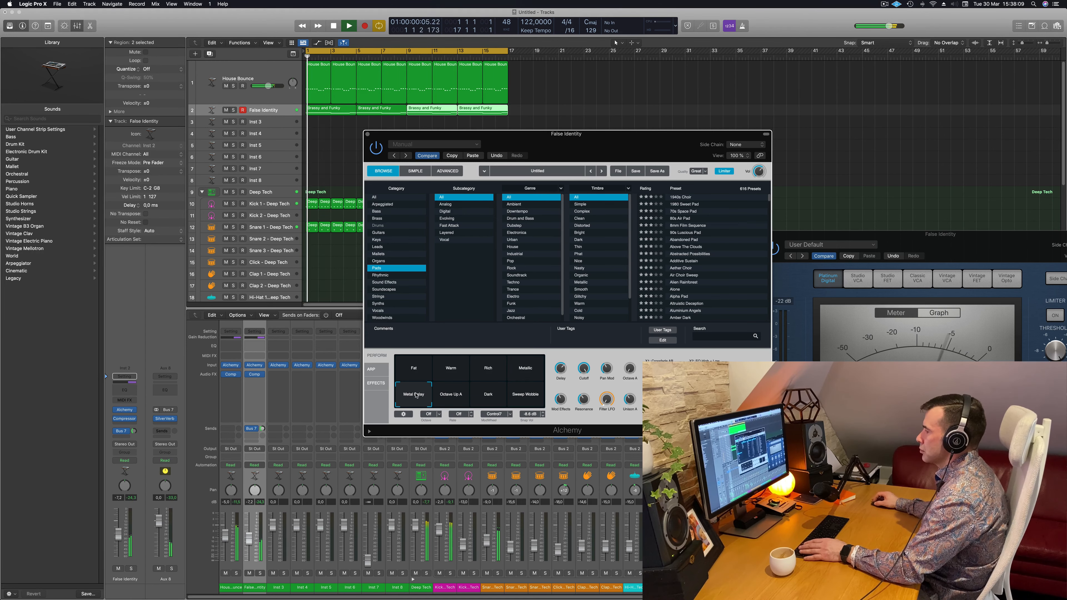
left_click(453, 401)
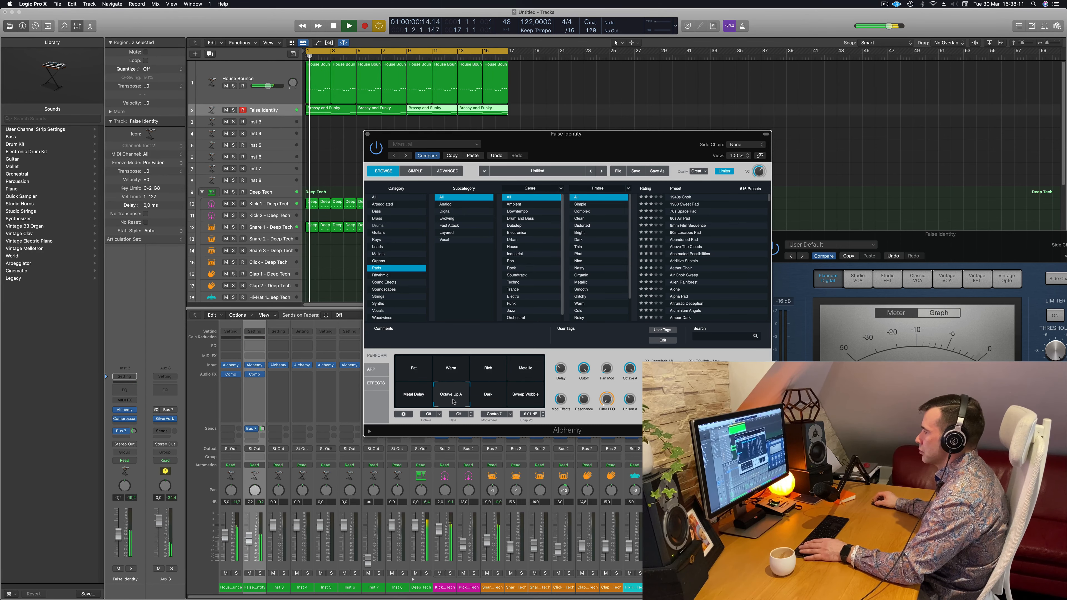
left_click(485, 403)
left_click(527, 403)
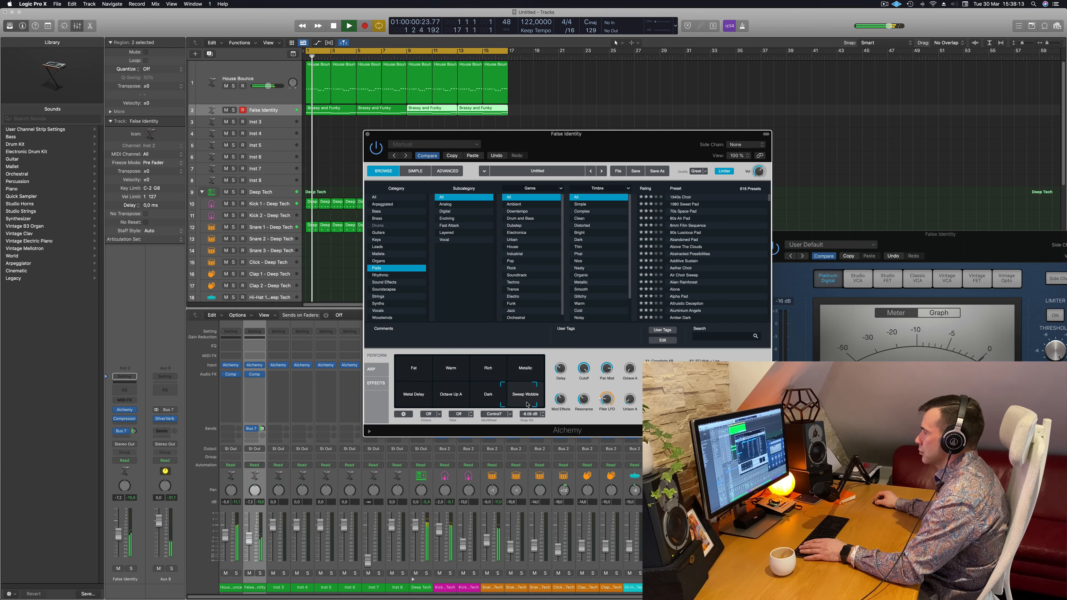
left_click_drag(512, 405, 440, 370)
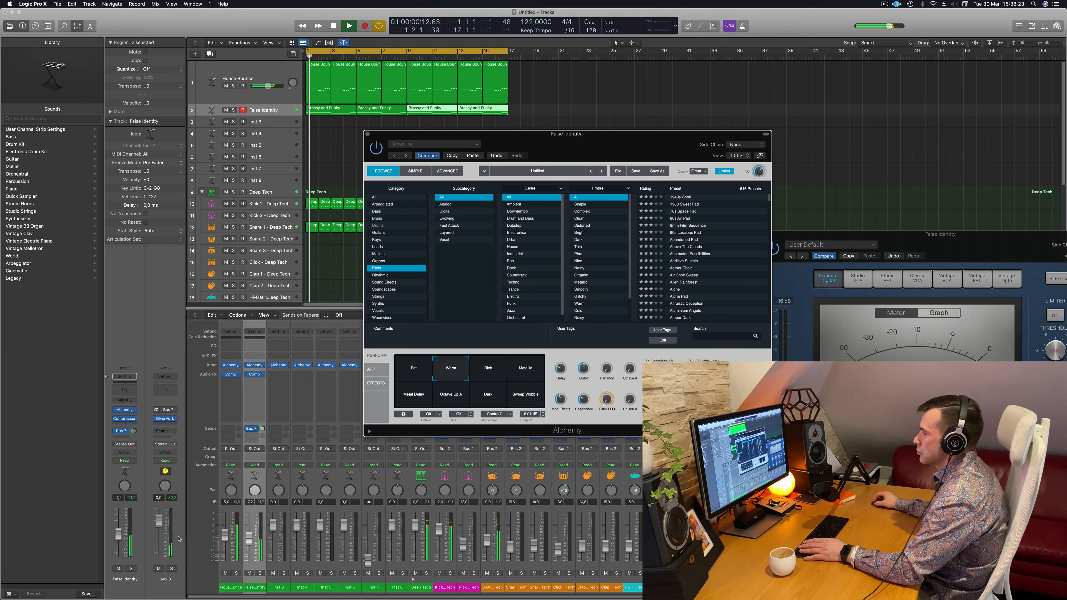
Lower the pad track's volume slightly and close its Alchemy window
left_click_drag(120, 541, 120, 542)
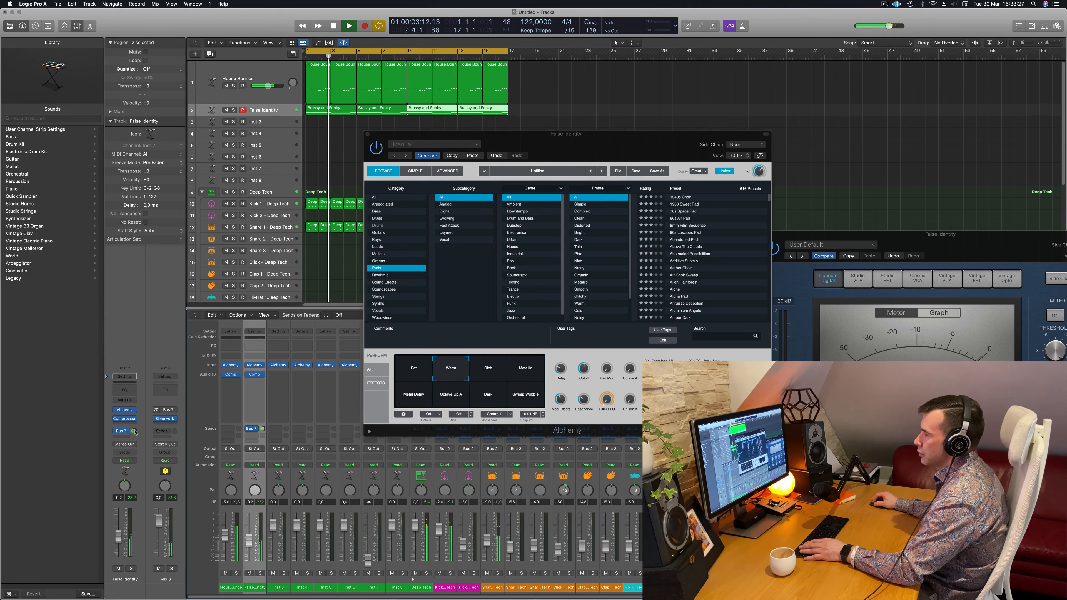
left_click_drag(608, 137, 561, 145)
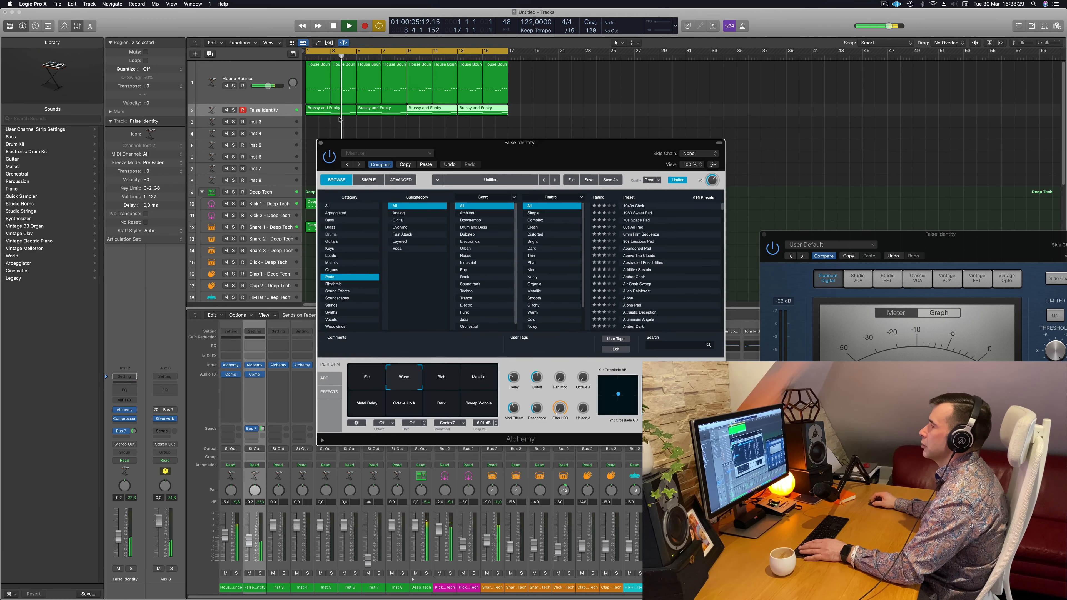
key("super+w")
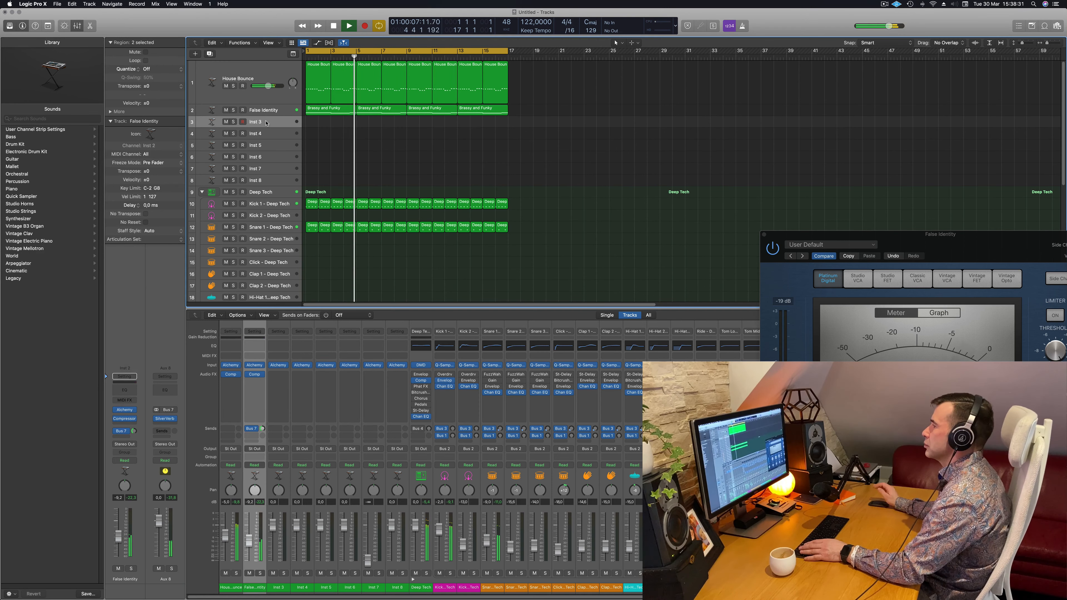
Select the empty Inst 3 track and replay the arrangement from the beginning
left_click(269, 122)
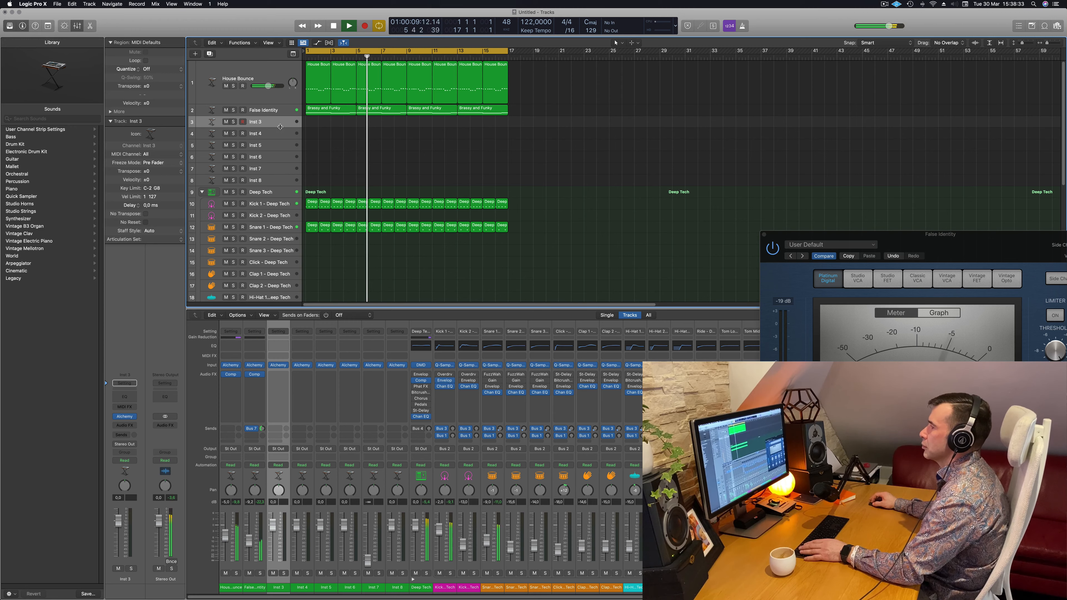
left_click_drag(280, 127, 280, 156)
key("space")
key("space")
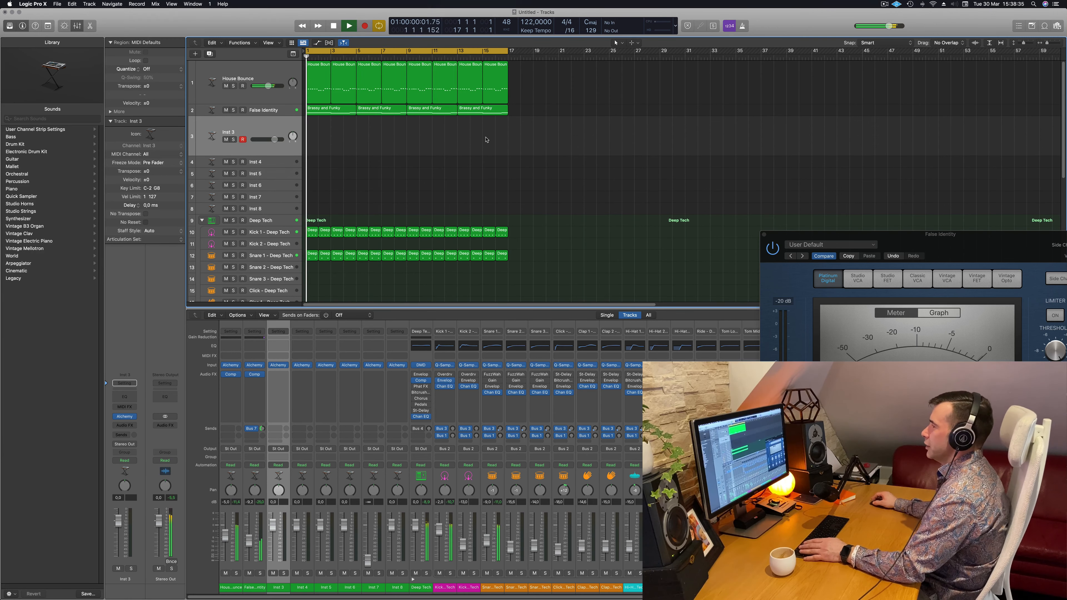
Copy the first Hi-Hat Open region to the Tom Low track at bar 1, select that track and play it
scroll(486, 138, "down", 6)
key("space")
scroll(364, 173, "down", 1)
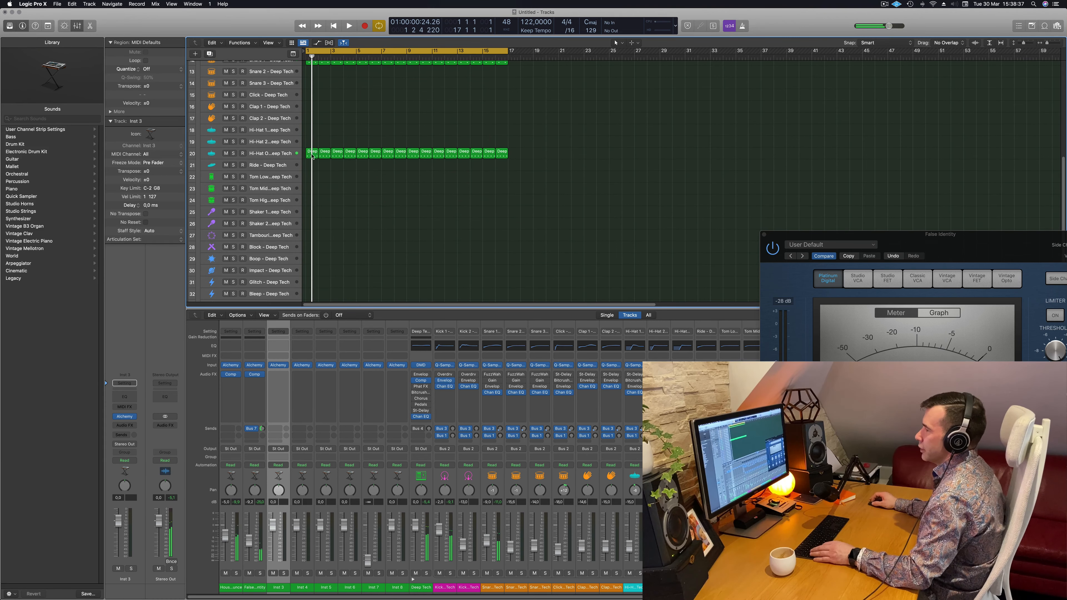
left_click_drag(312, 181, 312, 179)
left_click(289, 174)
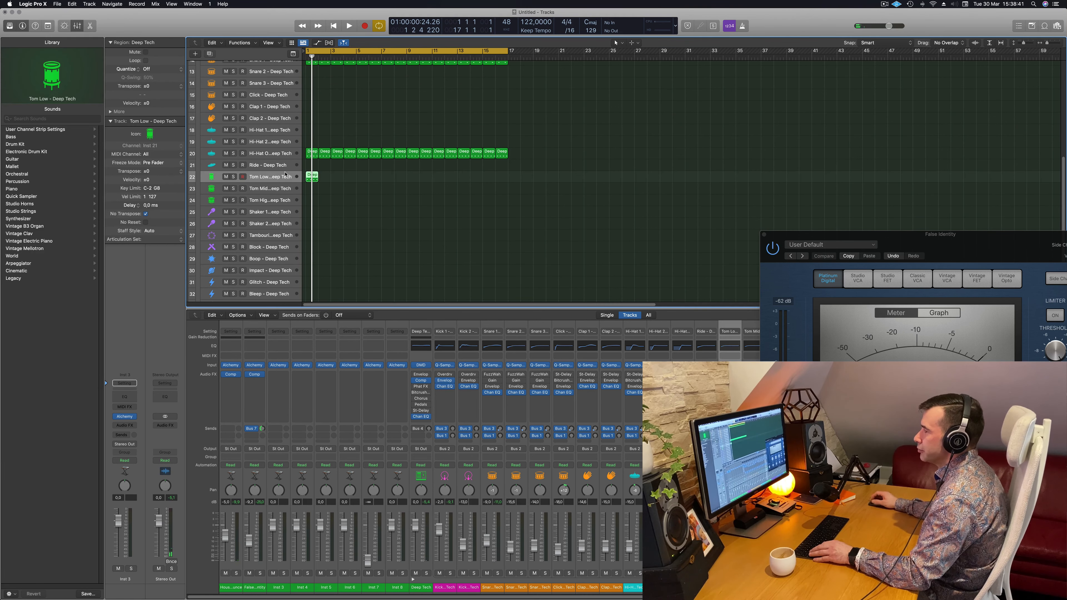
key("space")
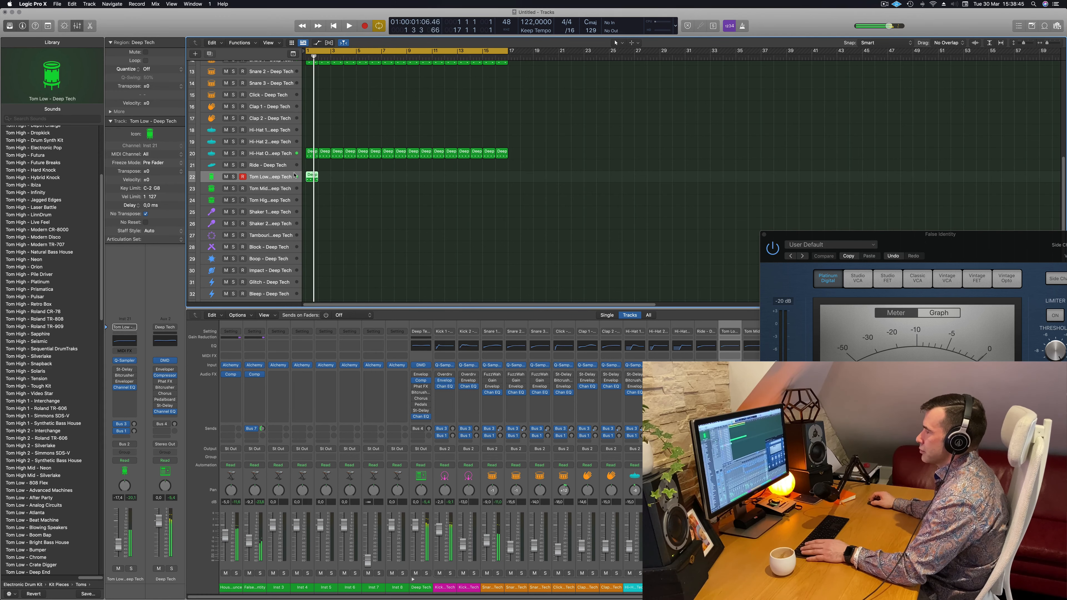
Open the Tom Low region in the Piano Roll and raise the track's volume to about -12 dB
double_click(312, 177)
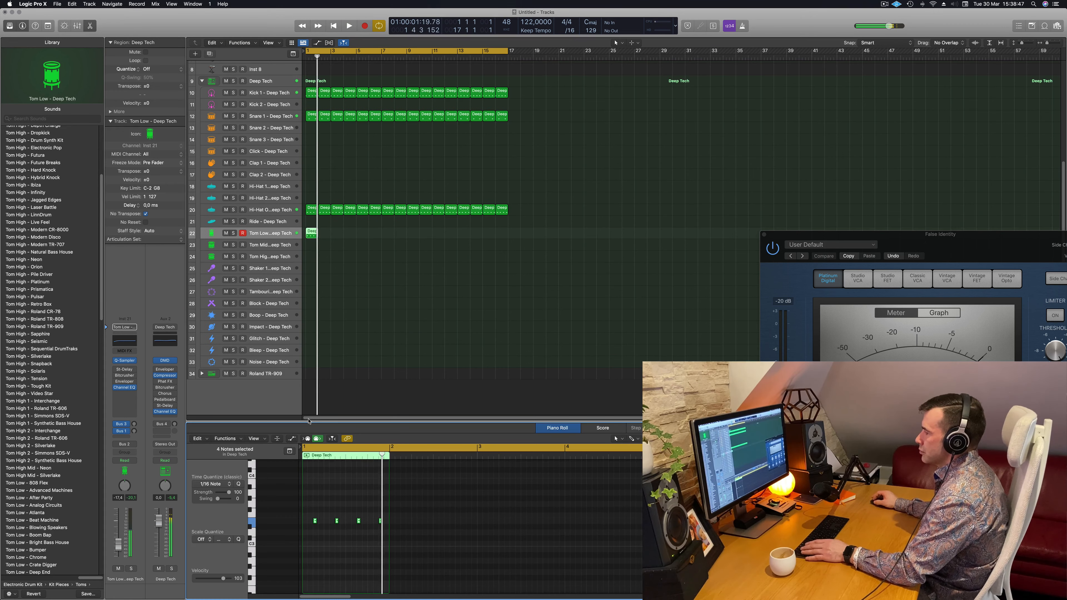
left_click_drag(118, 545, 118, 540)
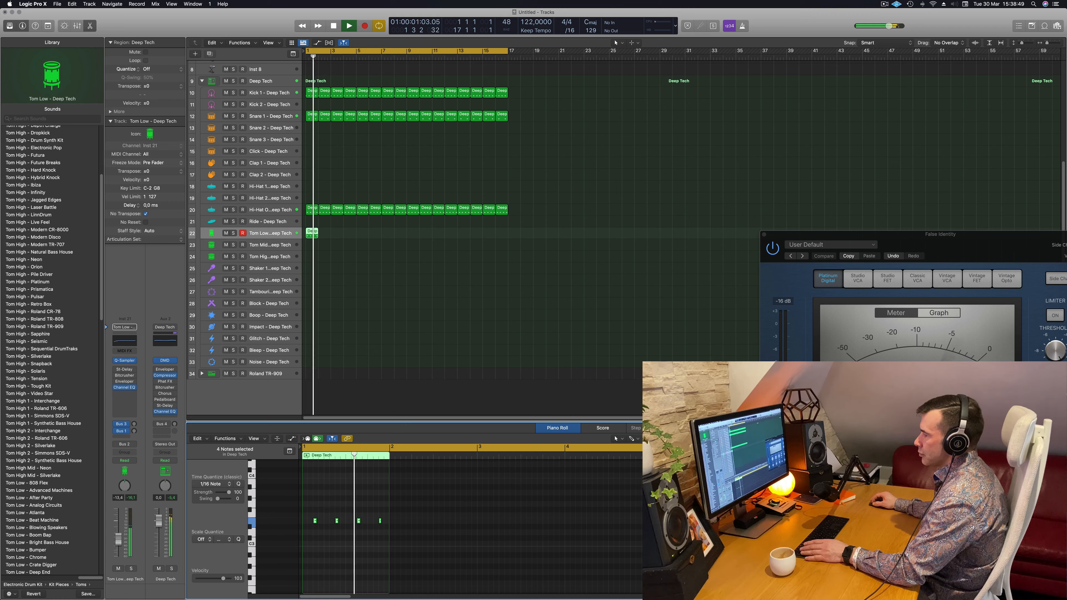
key("space")
key("space")
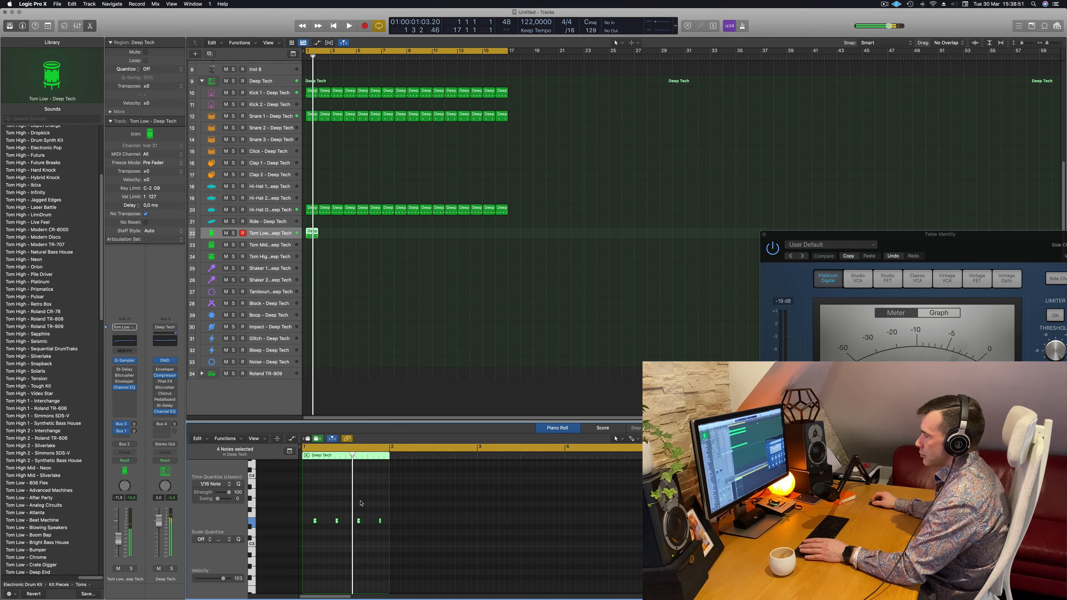
Delete the third of the four notes in the Tom Low region and replay the pattern
key("space")
key("space")
left_click_drag(357, 505, 362, 529)
key("space")
key("space")
key("Delete")
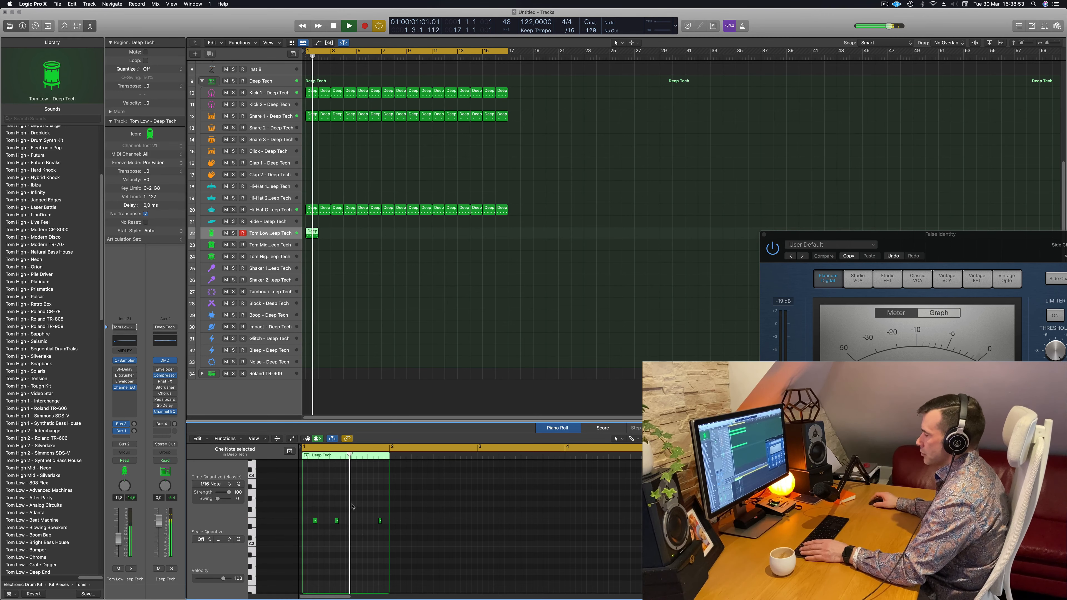
key("space")
key("space")
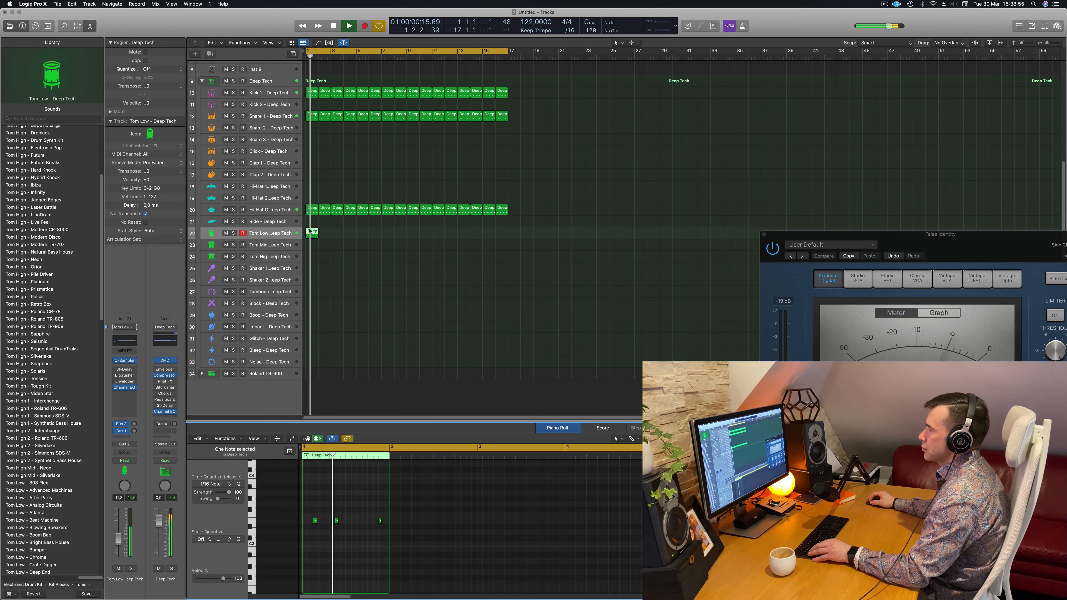
Repeat the one-bar Tom Low region until the pattern fills all sixteen bars
left_click_drag(312, 234, 342, 232)
left_click_drag(343, 232, 313, 234)
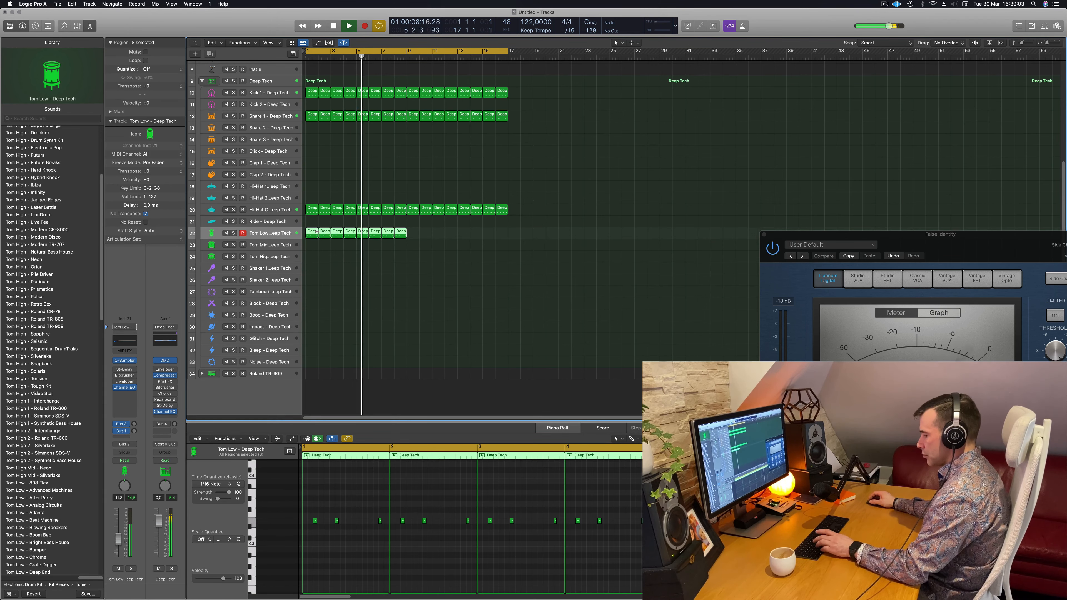
key("super+r")
key("Return")
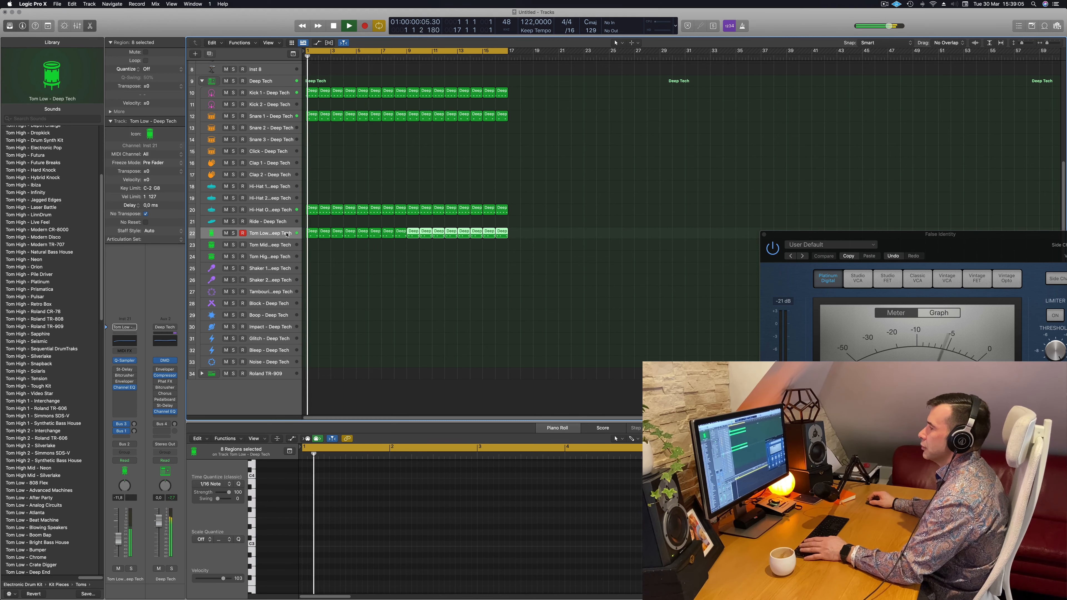
Solo the Tom Low track briefly during playback to check its pattern, and take it out of solo
key("space")
key("space")
left_click(131, 569)
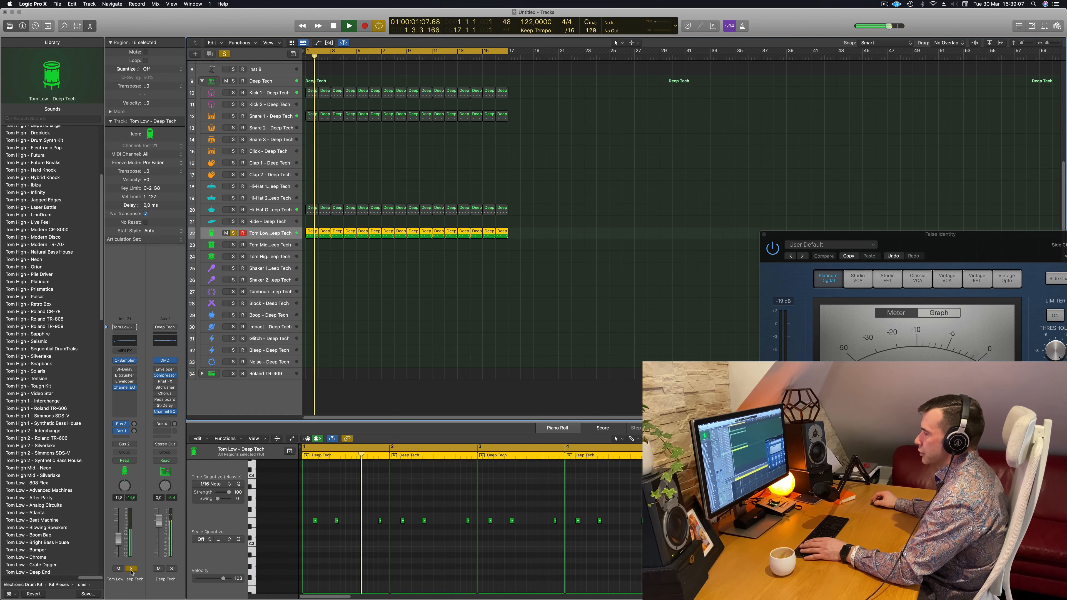
left_click(131, 569)
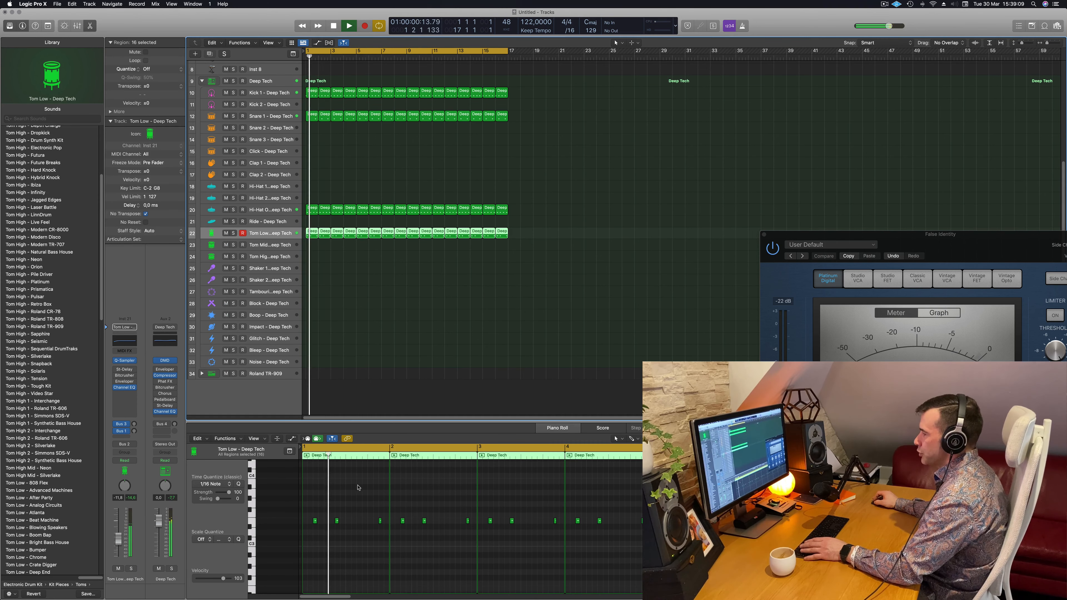
Copy the first Tom Low region to the Tom Mid track and delete the last note in the copy
left_click(309, 235)
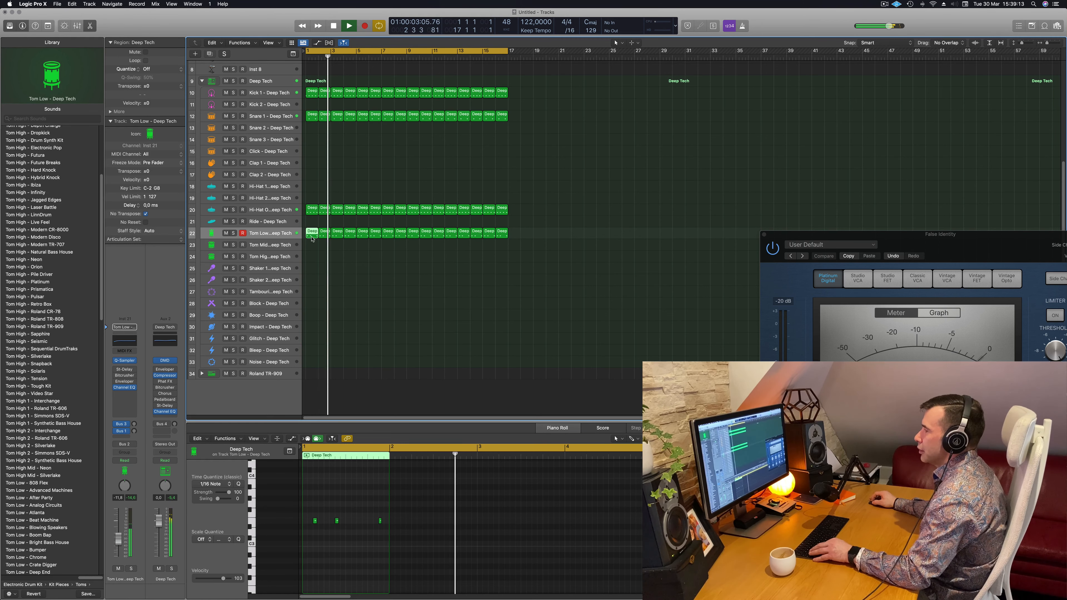
left_click_drag(312, 238, 312, 244)
left_click_drag(356, 498, 415, 551)
key("Delete")
Move the Tom Mid region's two notes into the second half of the bar and shift the last one a sixteenth later
left_click_drag(374, 506, 295, 537)
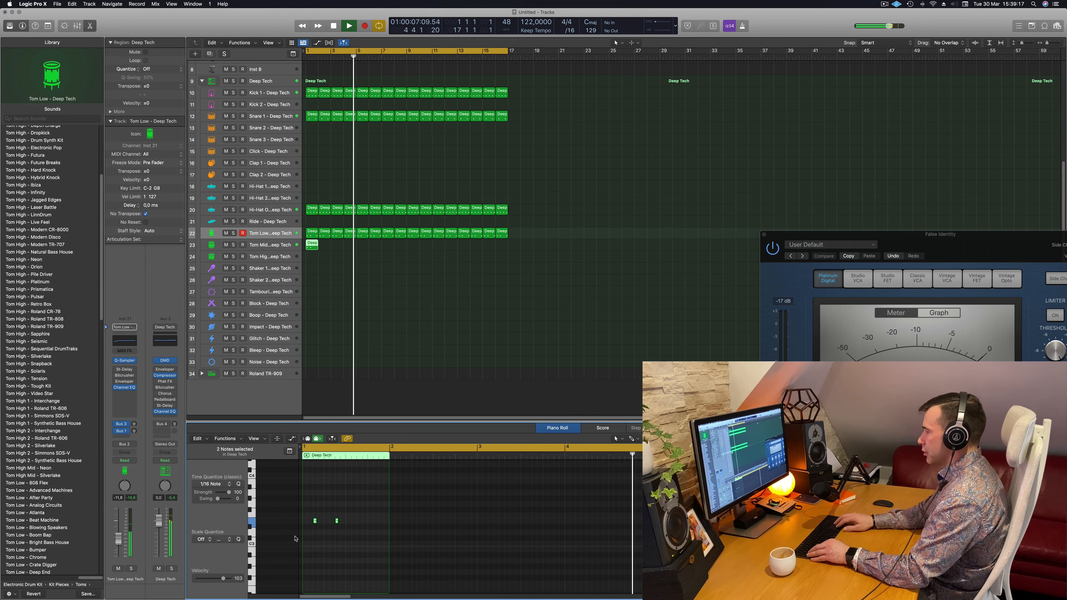
key("alt+Right")
key("alt+Right")
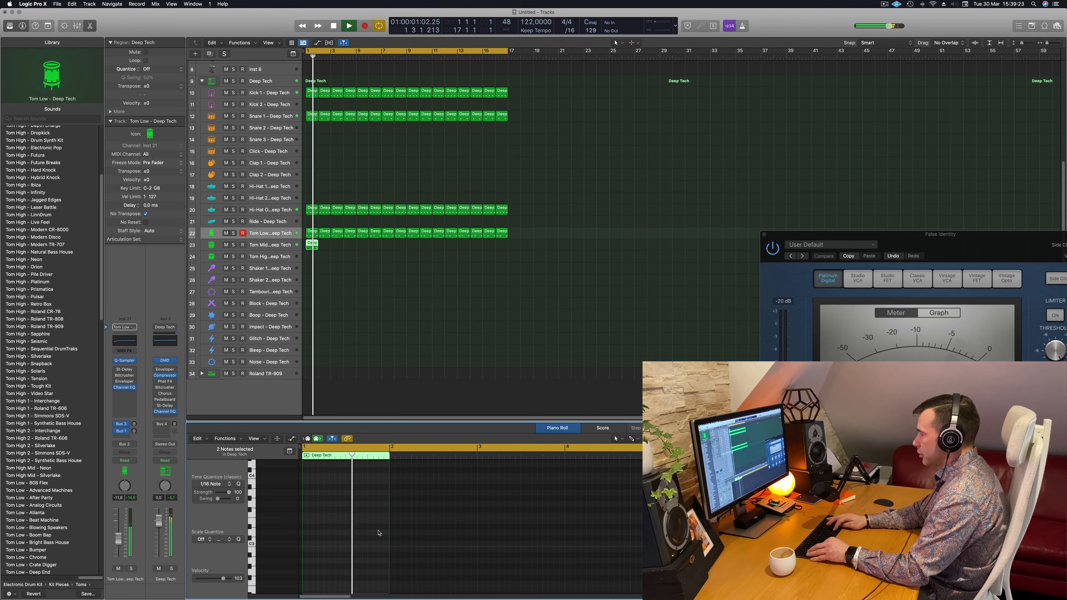
scroll(368, 495, "down", 6)
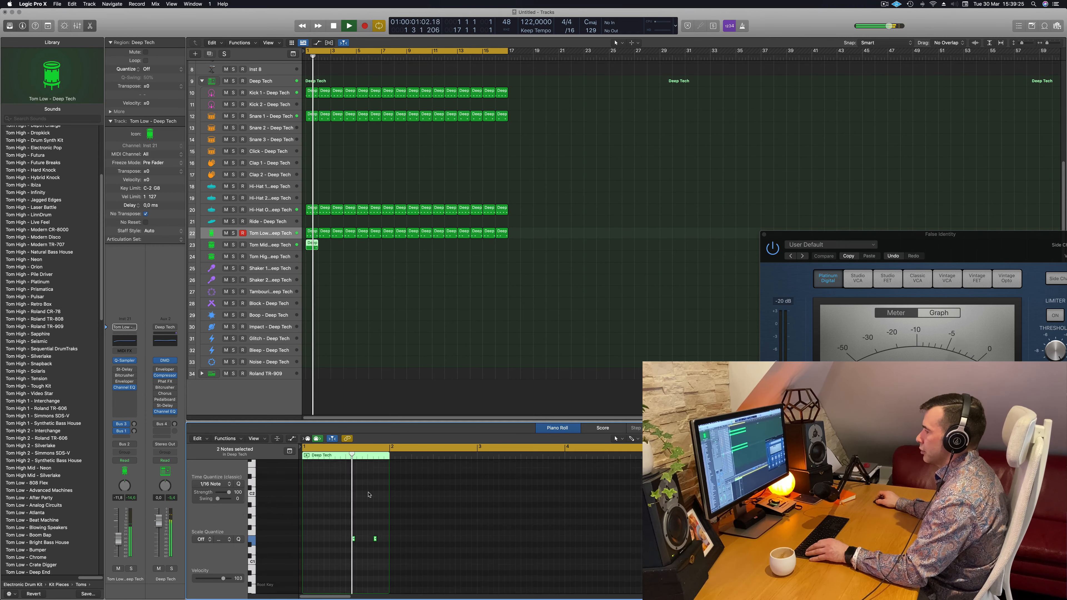
key("super+Right")
key("space")
key("space")
left_click_drag(368, 513, 391, 534)
key("alt+Right")
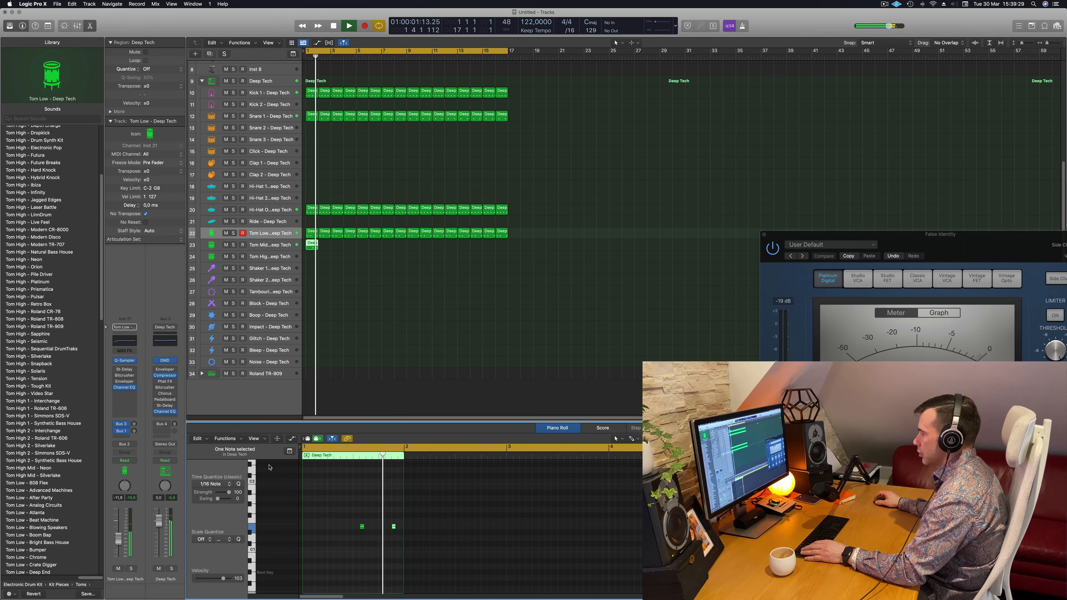
Select the Tom Mid track and transpose both notes in its region down one octave
left_click(284, 248)
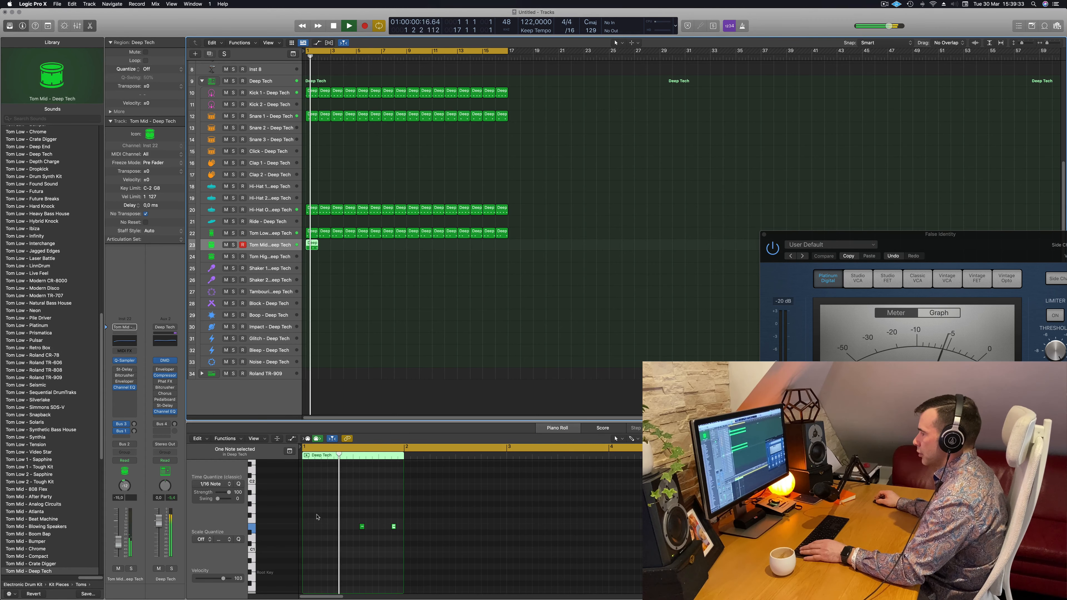
left_click_drag(313, 509, 424, 546)
key("alt+shift+Down")
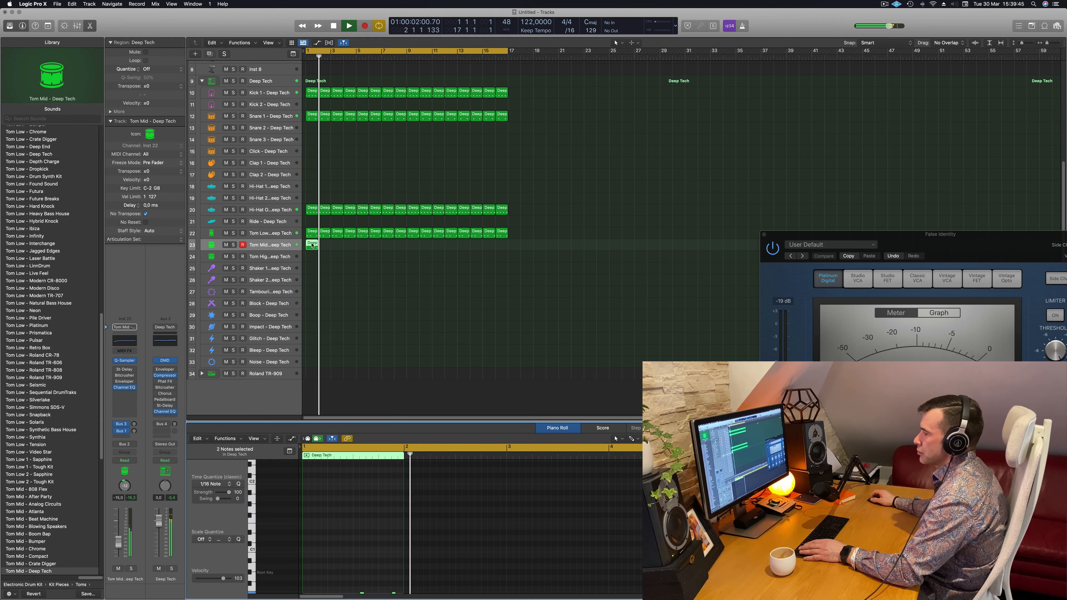
Solo the Tom Mid track to audition its transposed notes, take it out of solo and replay the full mix
key("s")
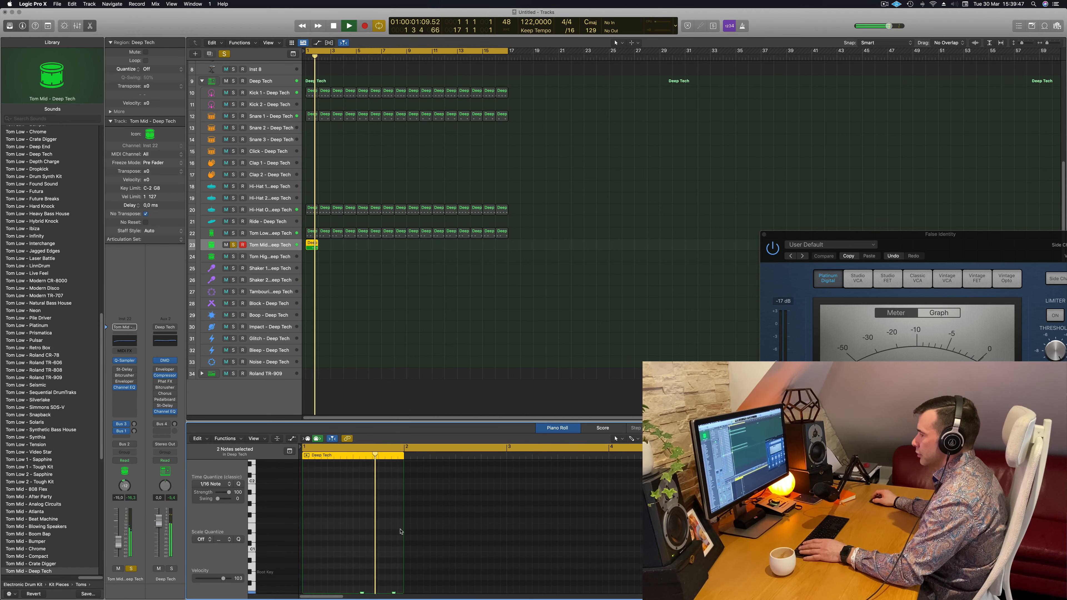
scroll(401, 532, "down", 3)
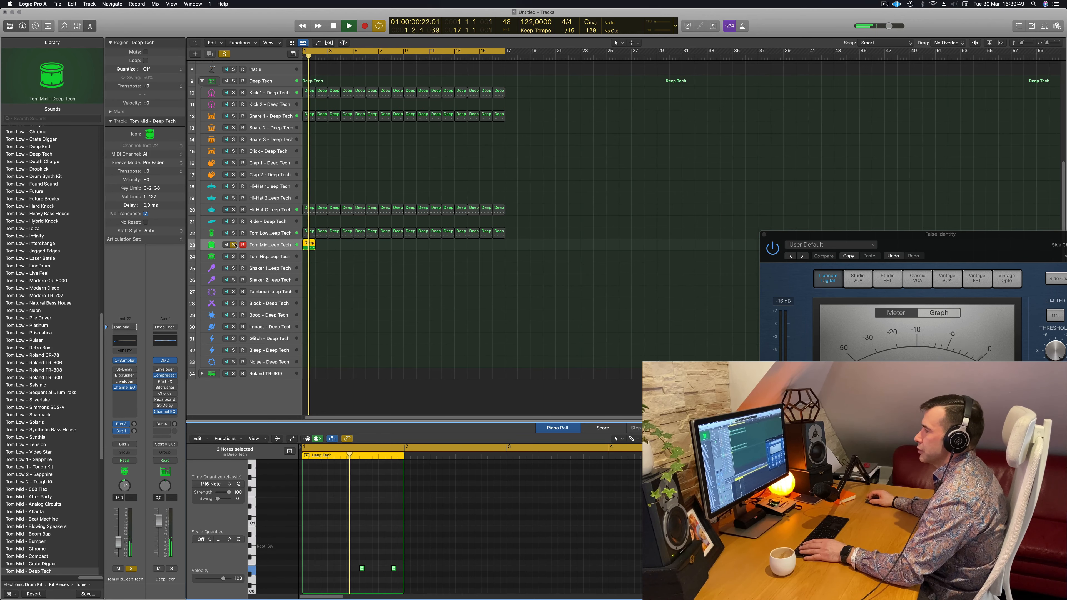
left_click(234, 245)
key("space")
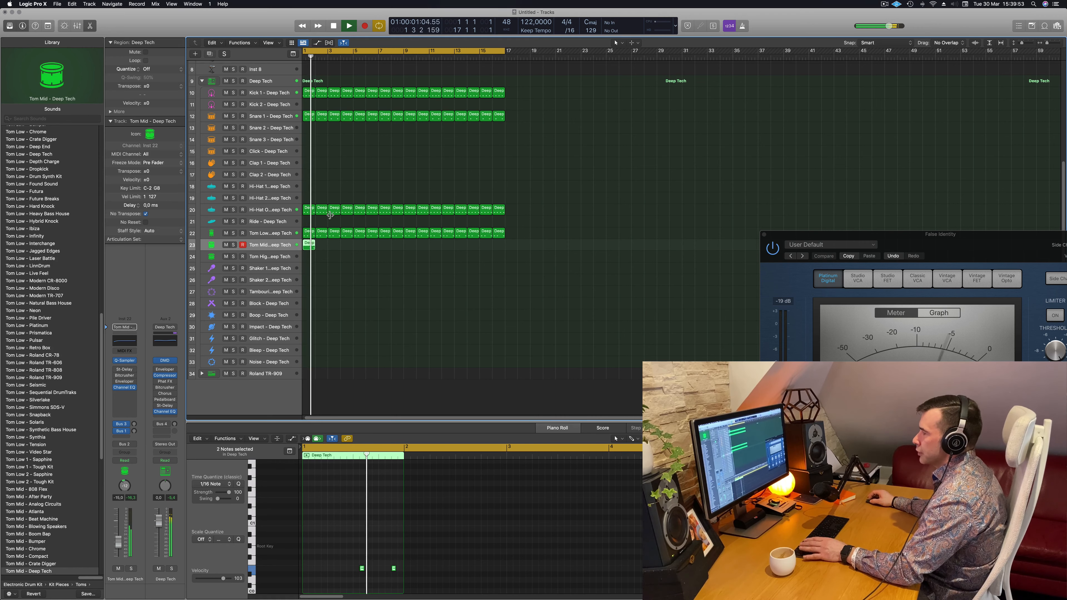
Move the Tom Mid region down to the Boop track at bar 1, replay from the start and deselect it
key("space")
left_click_drag(309, 251, 311, 320)
key("space")
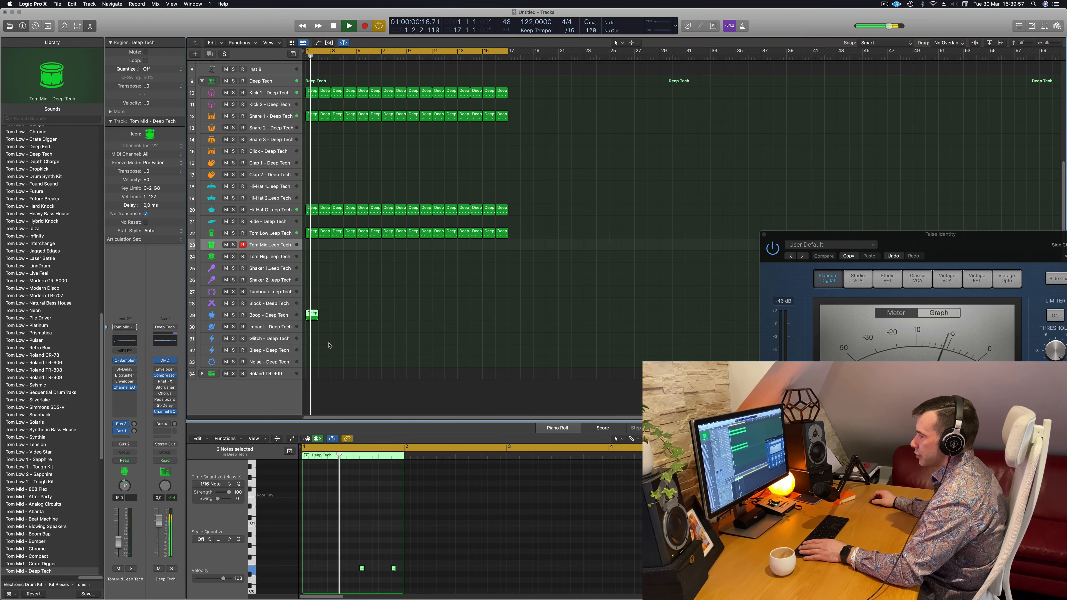
key("Return")
left_click(329, 312)
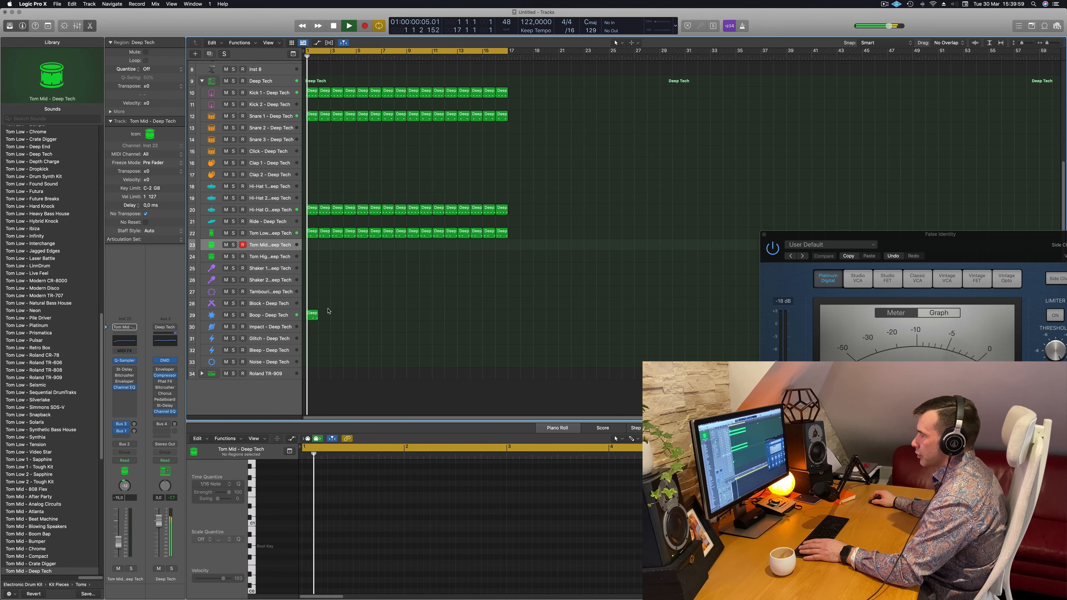
Transpose both notes of the Boop region up one octave, select the Boop track and replay from the start
left_click(312, 315)
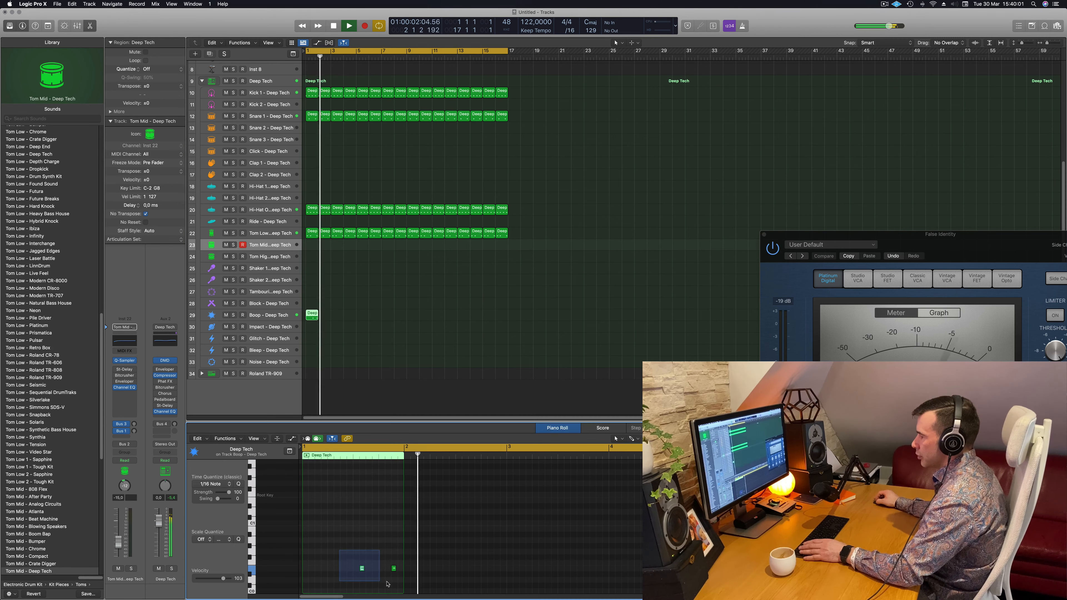
key("Return")
key("alt+shift+Up")
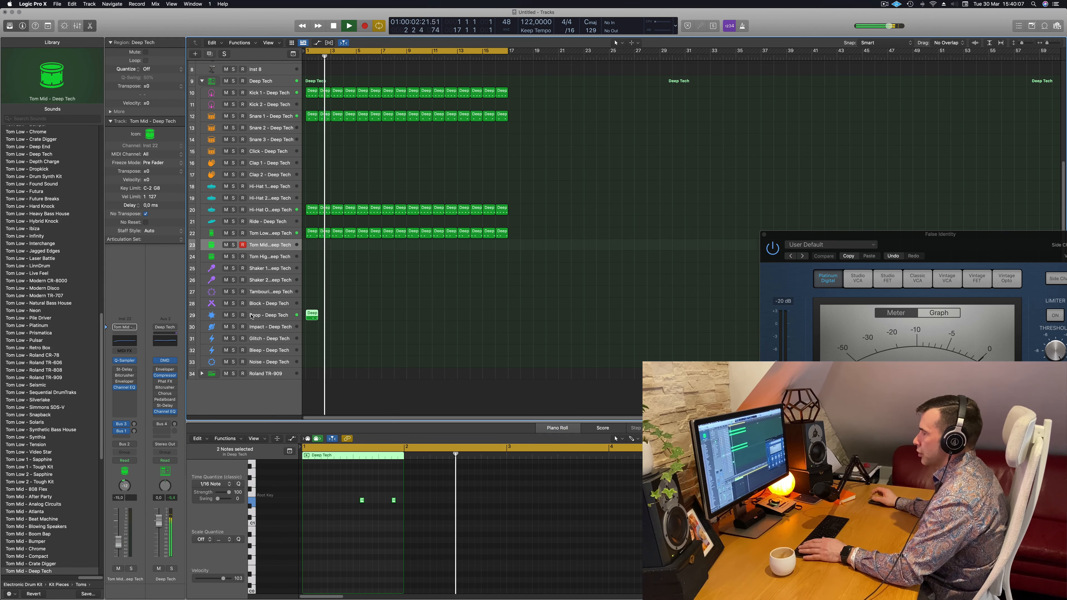
left_click(251, 316)
key("Return")
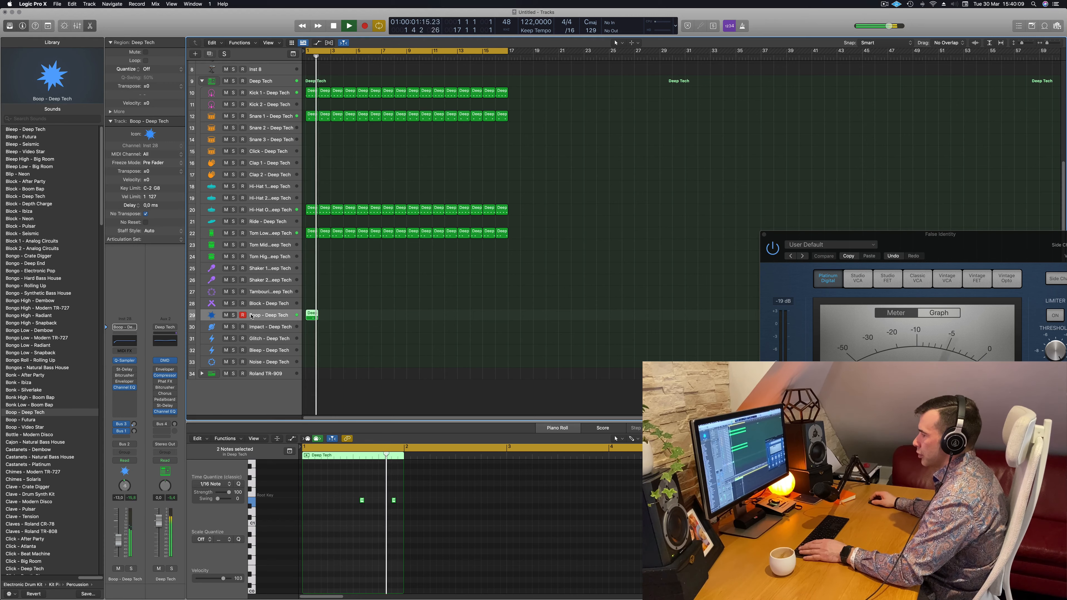
key("Return")
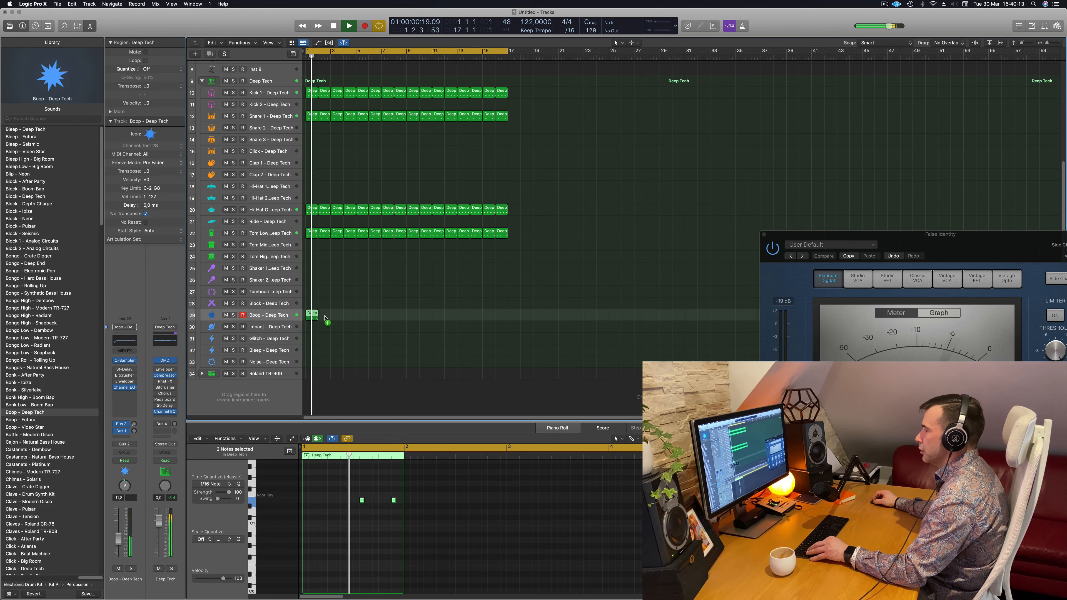
Copy the Boop region to bar 2 and repeat the two regions until they fill all sixteen bars
mouse_move(311, 314)
left_mouse_down()
mouse_move(325, 316)
mouse_move(312, 316)
left_mouse_up()
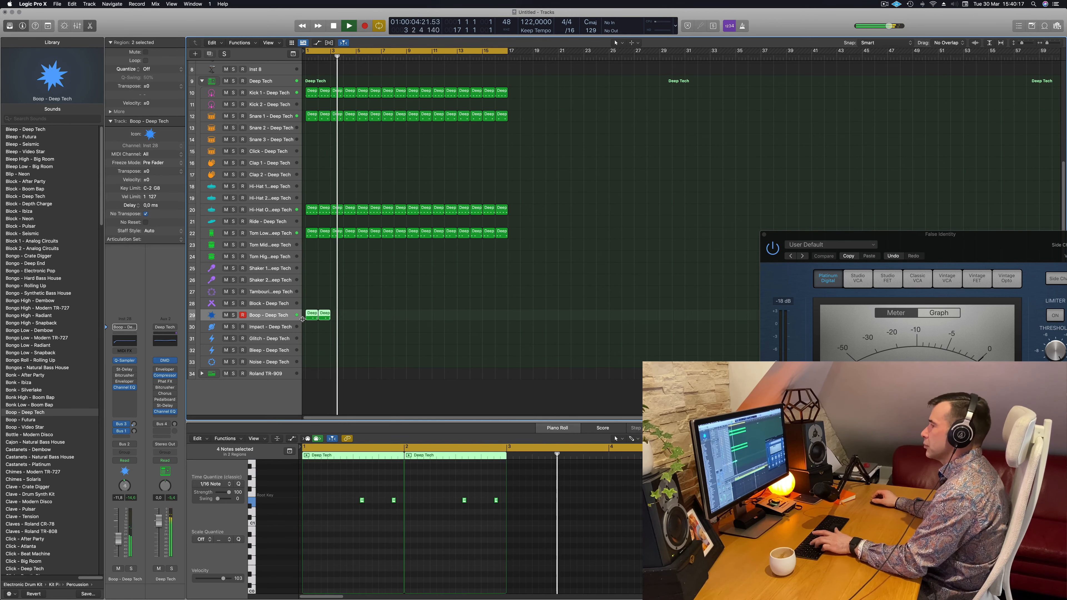
key("super+r")
key("super+r")
key("super+r")
key("super+r")
key("super+r")
key("super+r")
key("super+r")
left_click(580, 246)
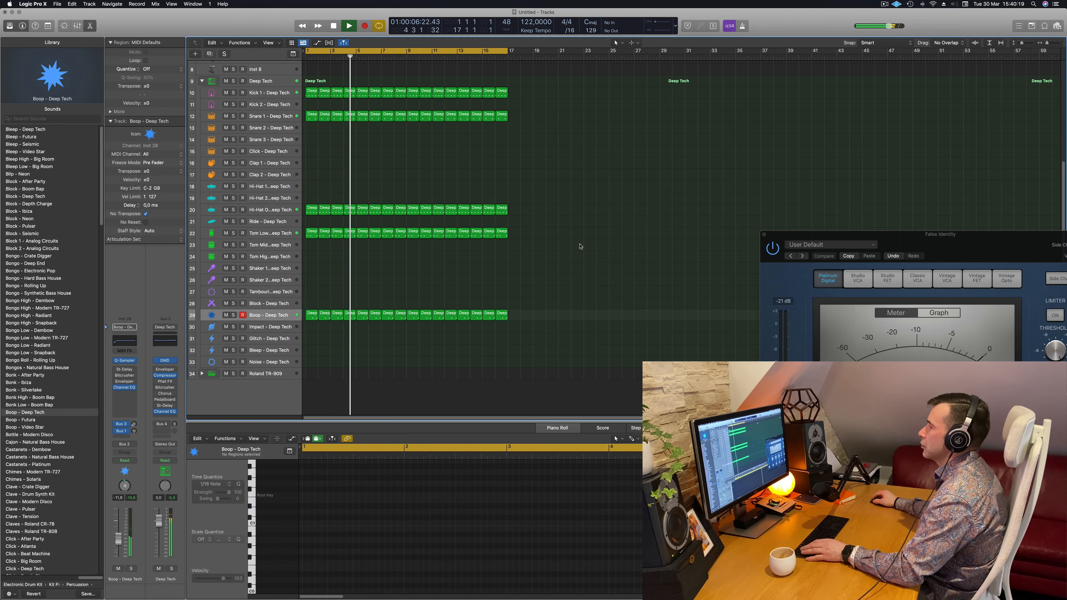
Show the whole arrangement and lower the Boop track's volume to about -15.8 dB
key("z")
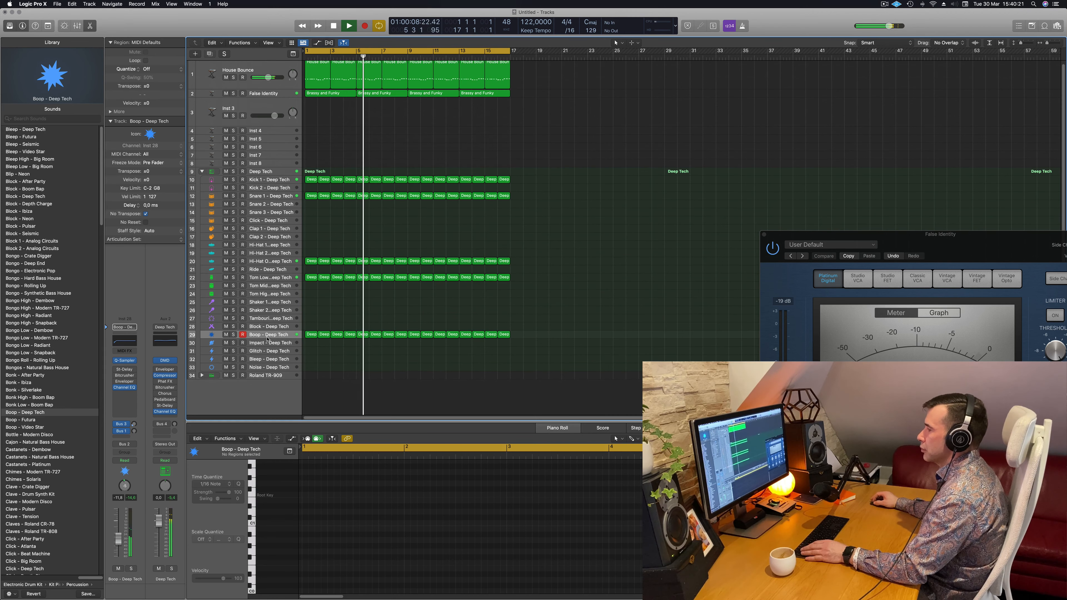
left_click_drag(118, 539, 118, 548)
scroll(343, 128, "up", 1)
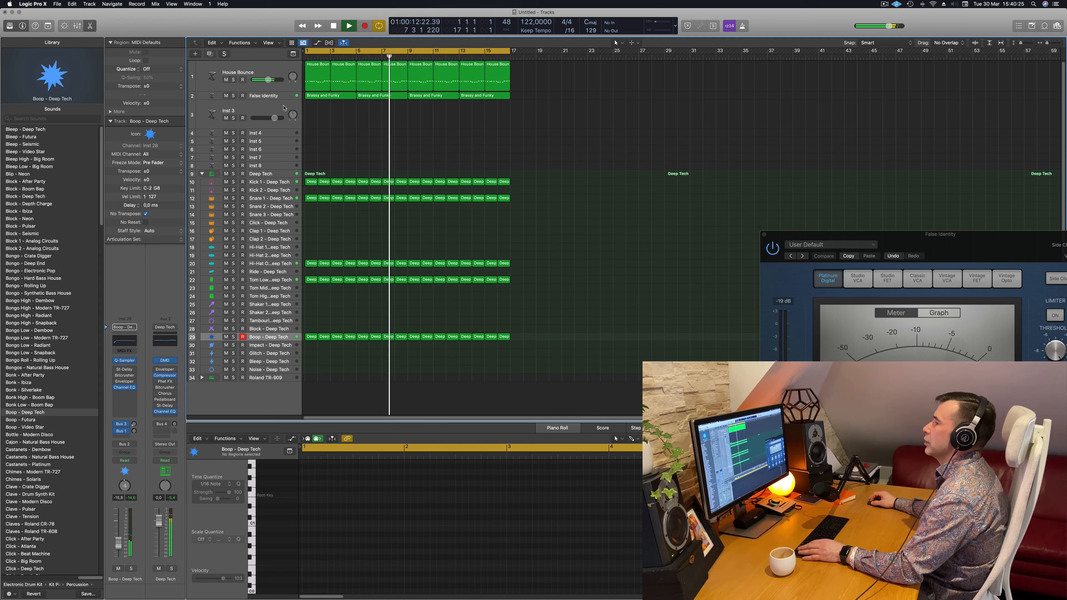
Open Alchemy on the Inst 3 track and filter its presets to Pads with the Fast Attack subcategory
left_click(254, 109)
key("Return")
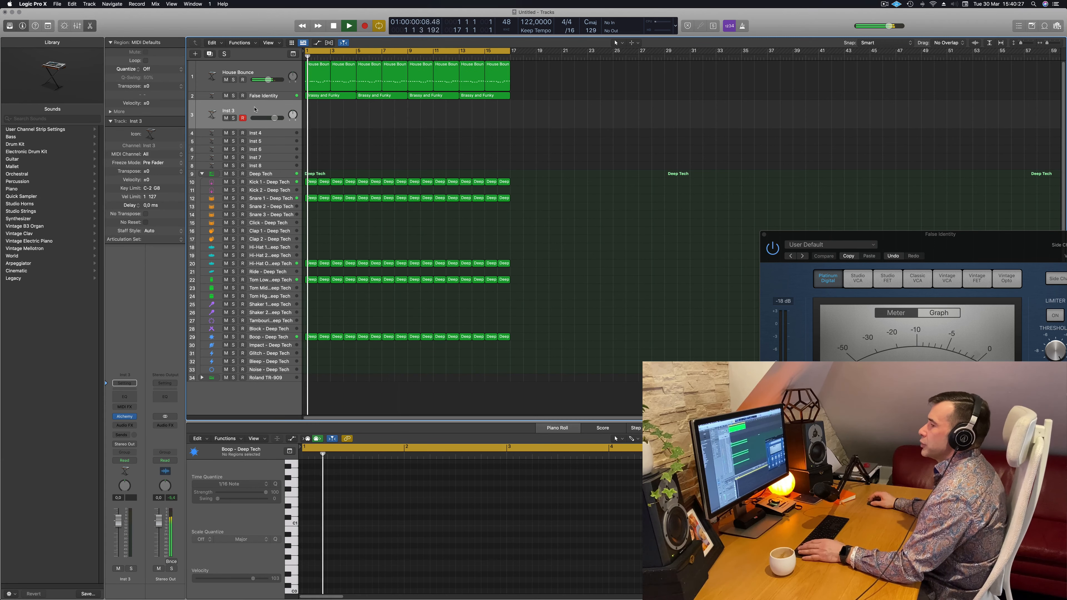
left_click(122, 418)
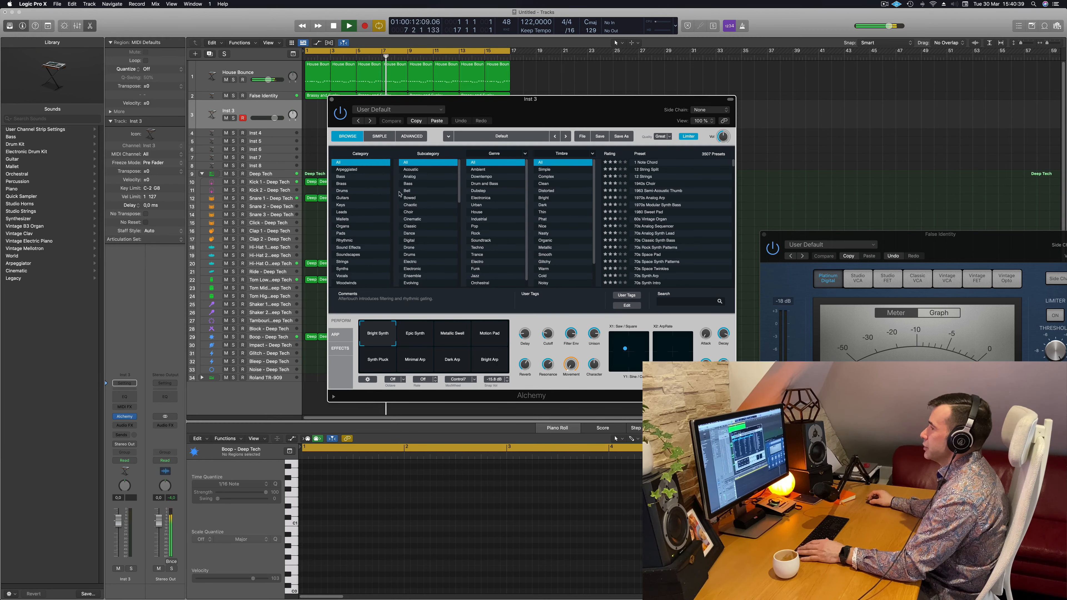
left_click(341, 234)
left_click(428, 190)
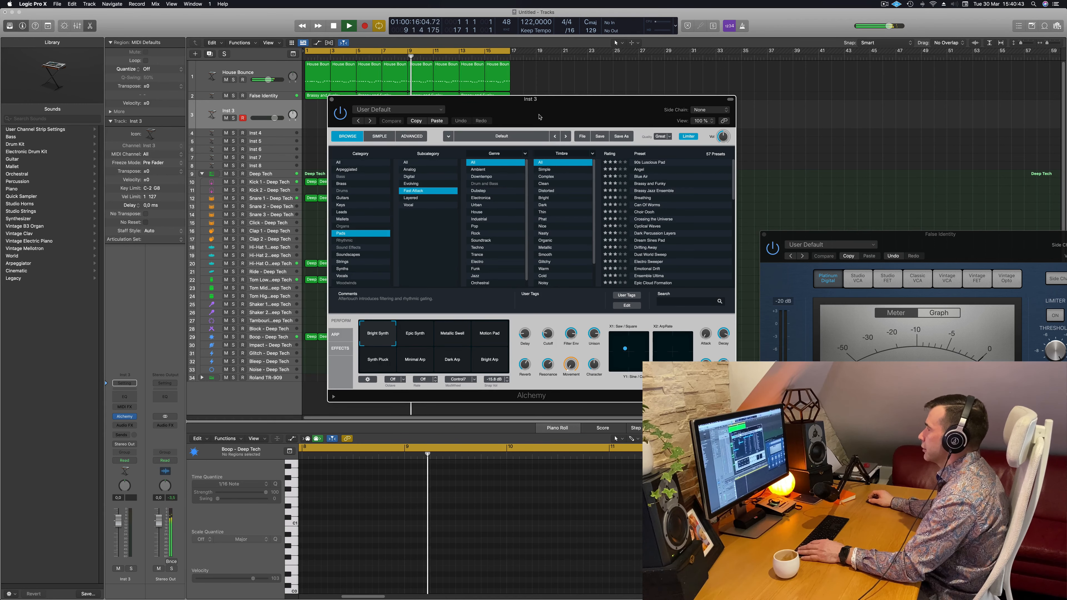
left_click_drag(540, 117, 689, 111)
key("Return")
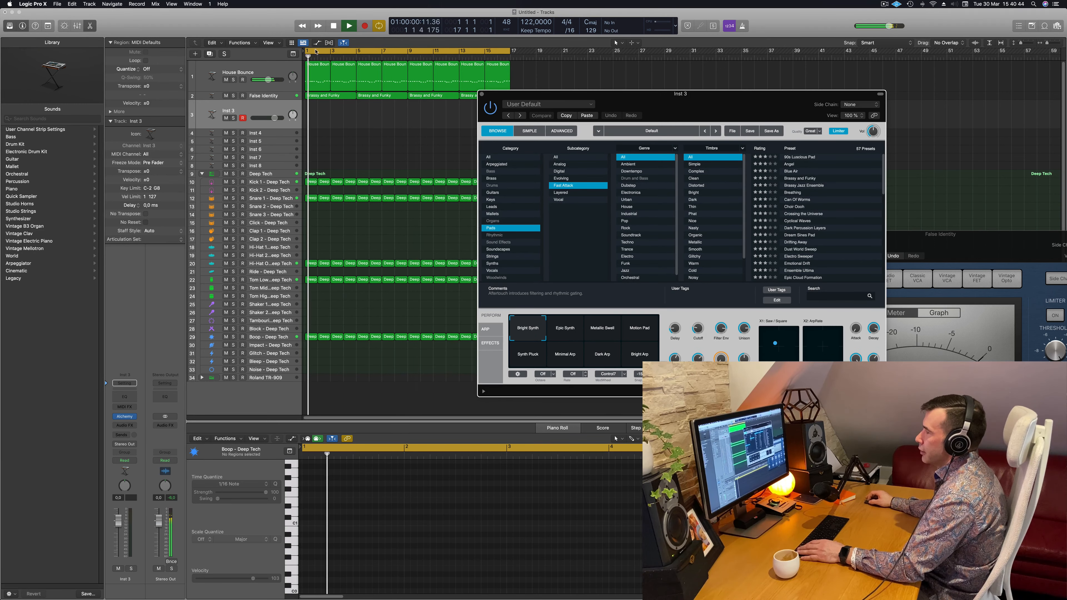
Duplicate the False Identity track with its settings, enlarge the new track's height and replay the mix
left_click(274, 98)
key("super+d")
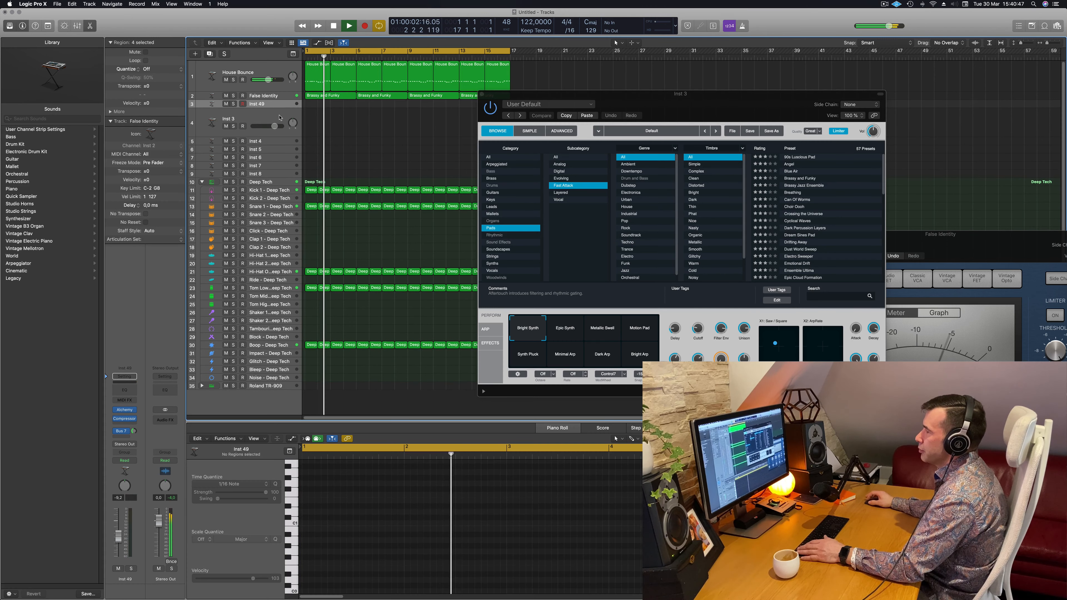
key("space")
key("space")
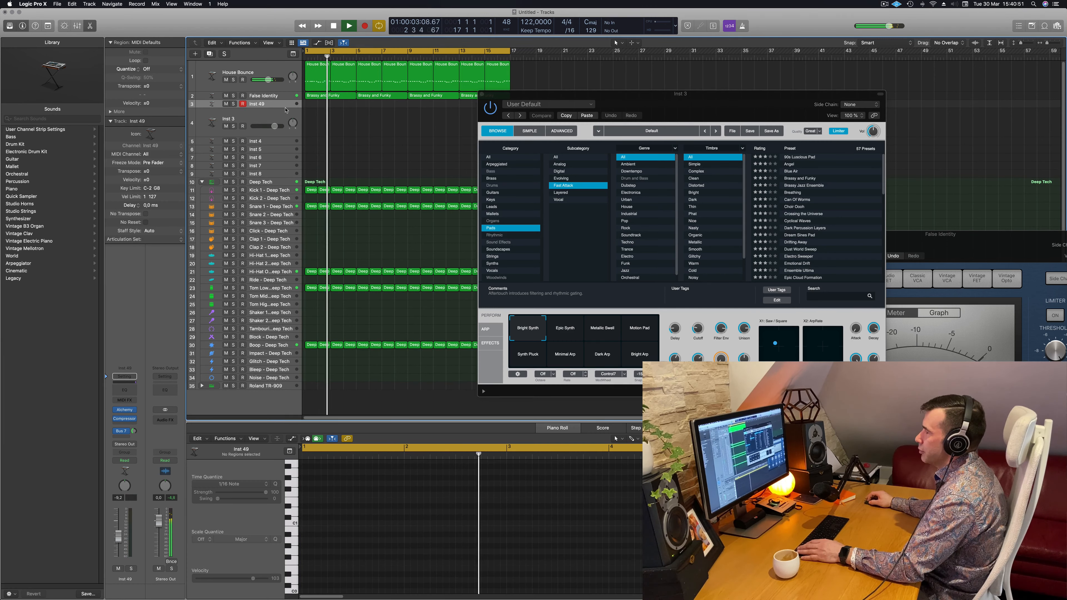
left_click_drag(286, 110, 280, 128)
key("space")
key("space")
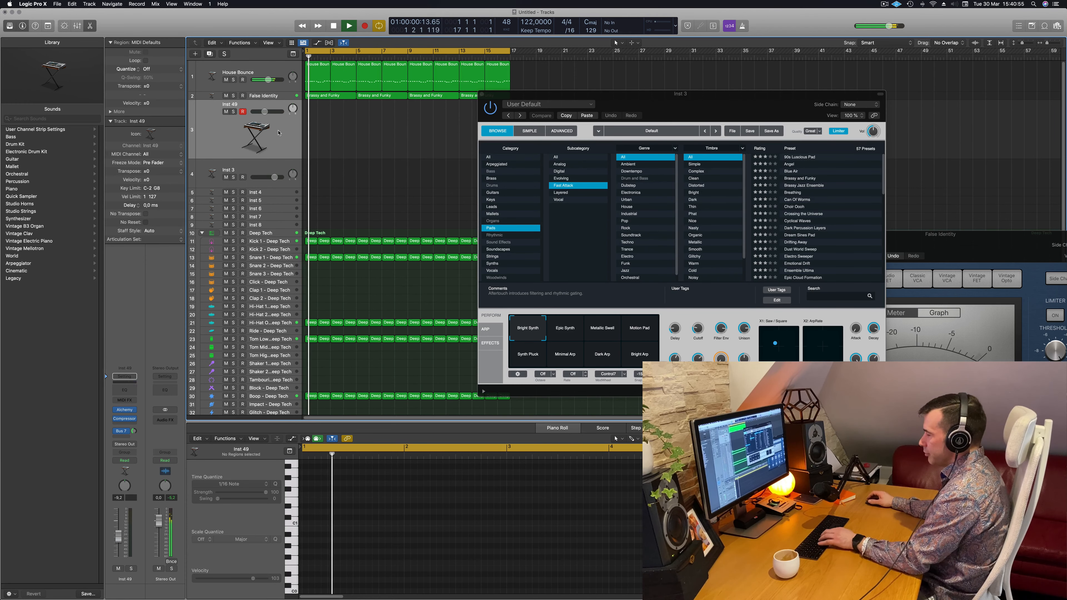
key("l")
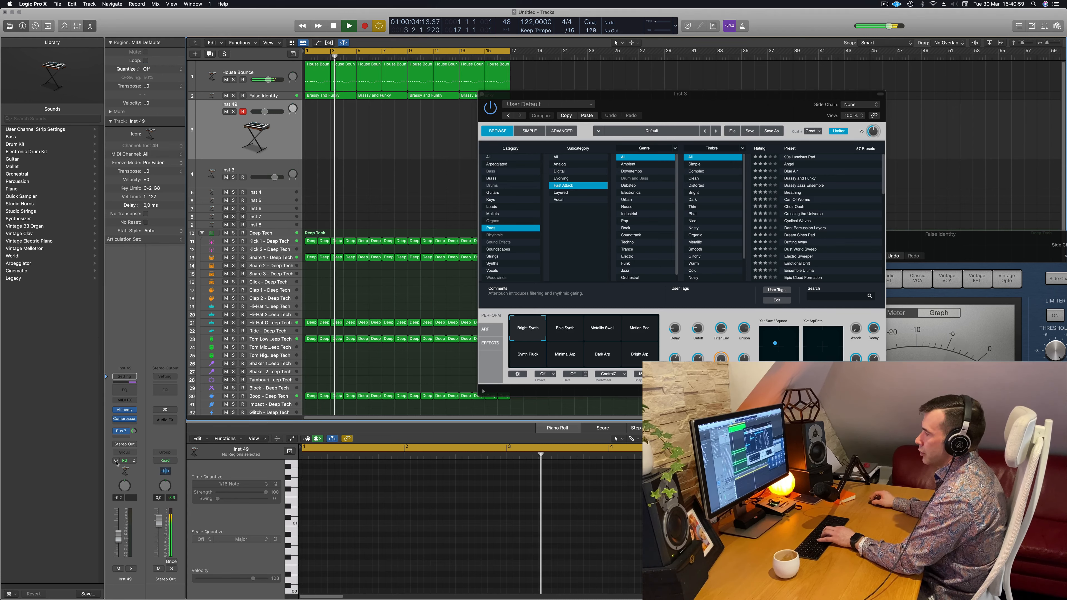
left_click(146, 61)
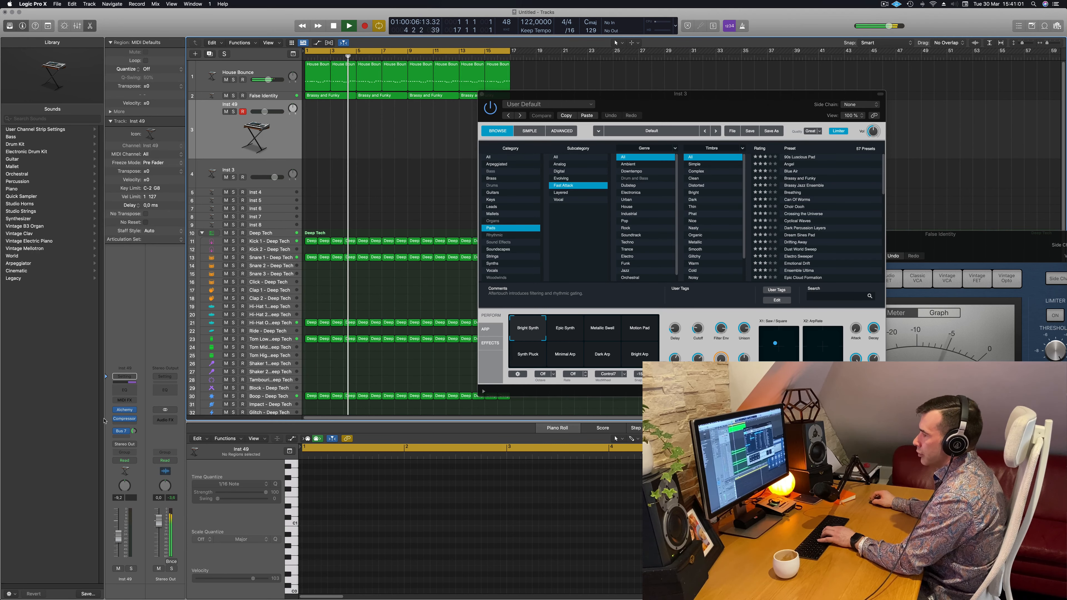
Open Alchemy on the duplicated track, filter the Pads to Fast Attack and load the Crossing the Universe preset
left_click(125, 410)
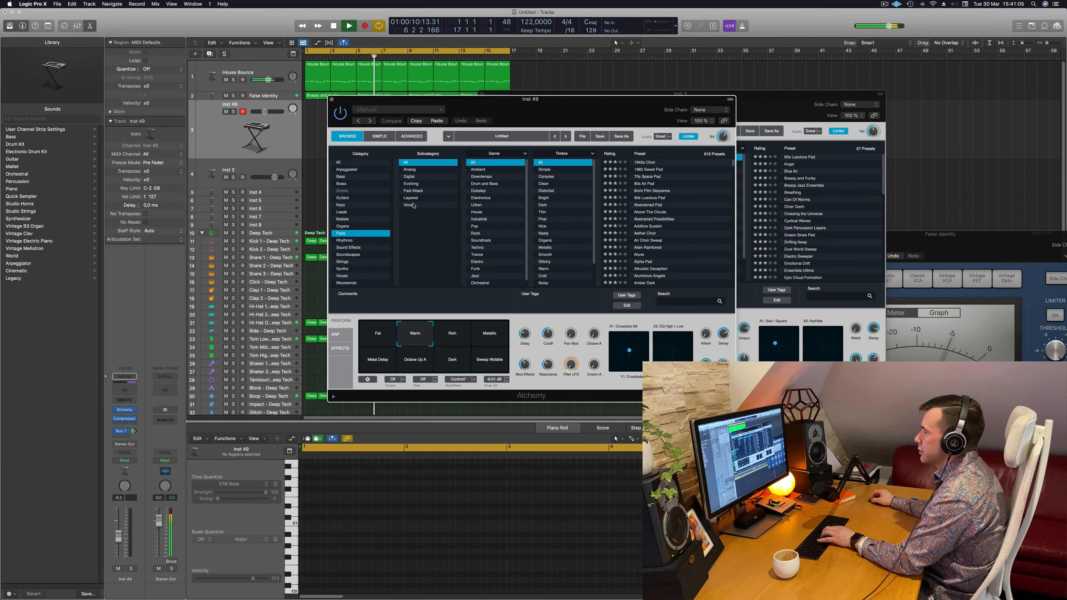
left_click(417, 192)
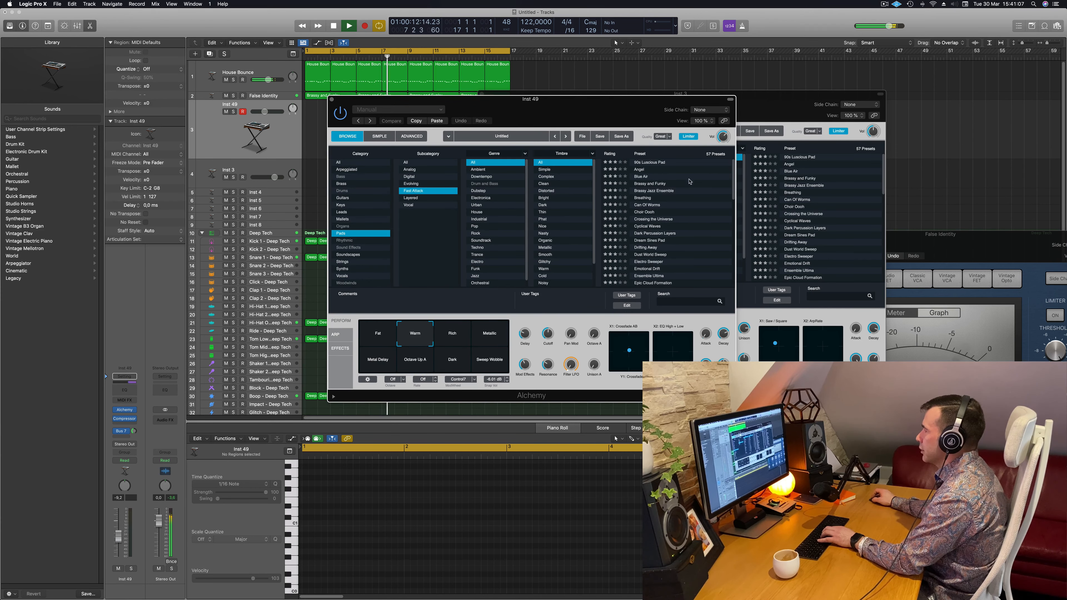
left_click(645, 218)
left_click_drag(597, 104, 752, 118)
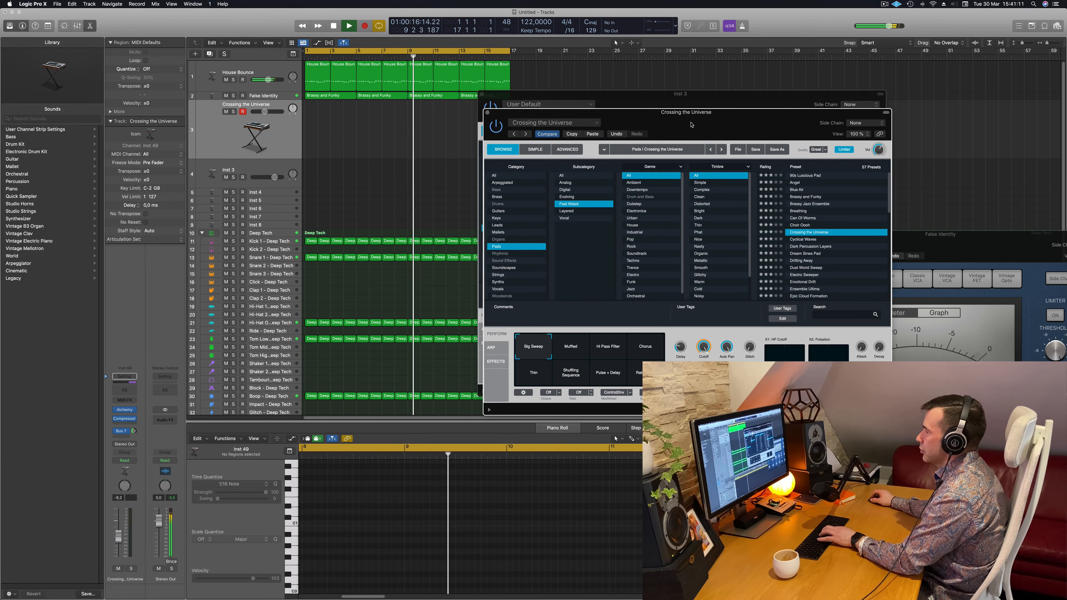
Open Musical Typing and arrange it beside the Alchemy window so both are accessible
key("super+k")
key("k")
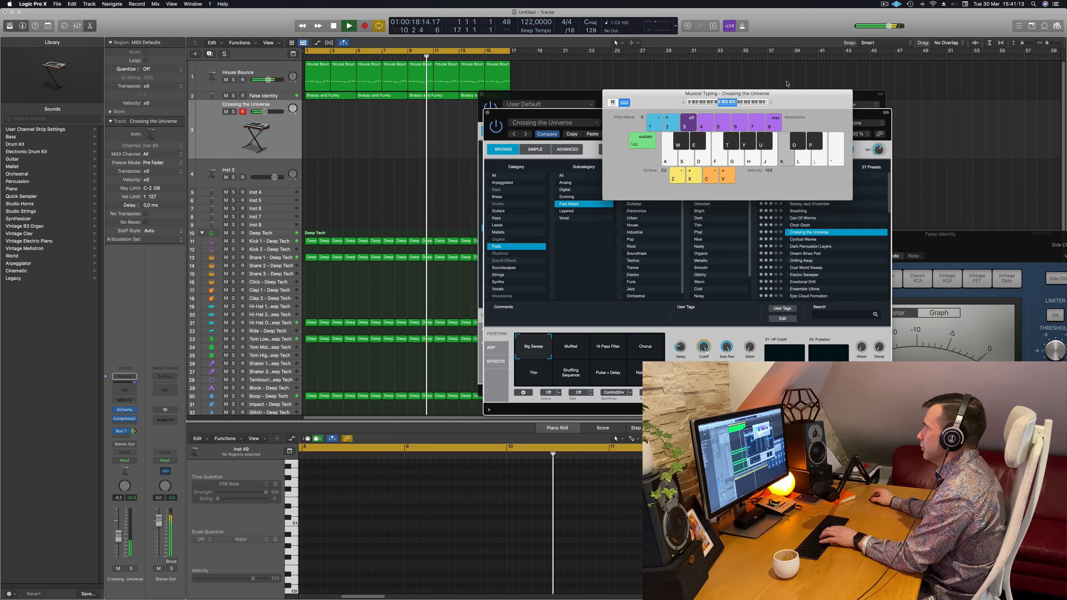
left_click_drag(801, 94, 966, 138)
left_click_drag(729, 121, 573, 181)
Audition Crossing the Universe with test notes, trying one octave lower and returning to the original octave
key("k")
key("j")
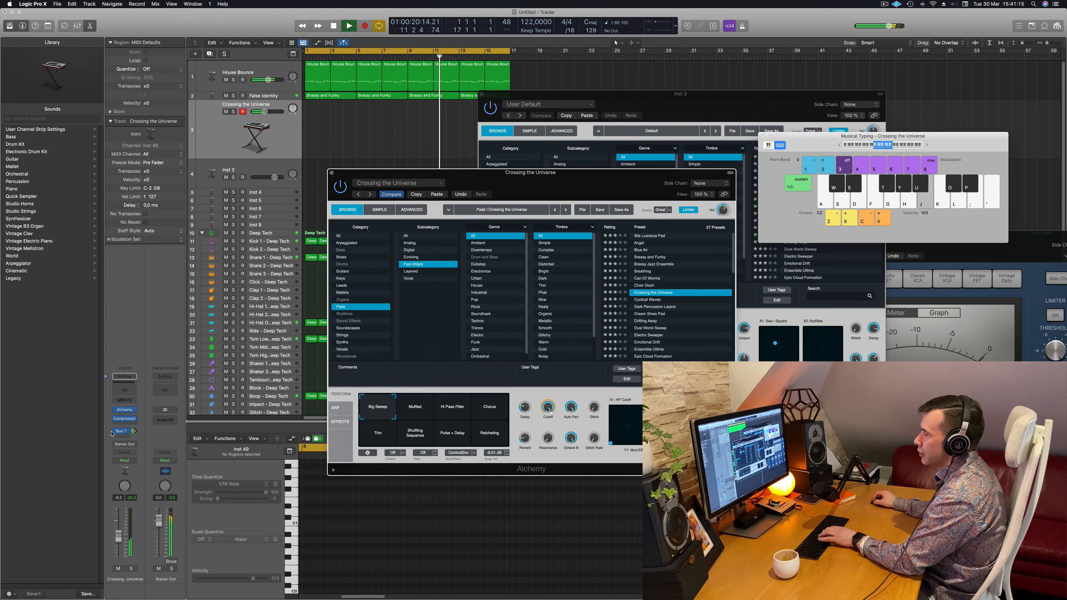
key("k")
key("semicolon")
key("j")
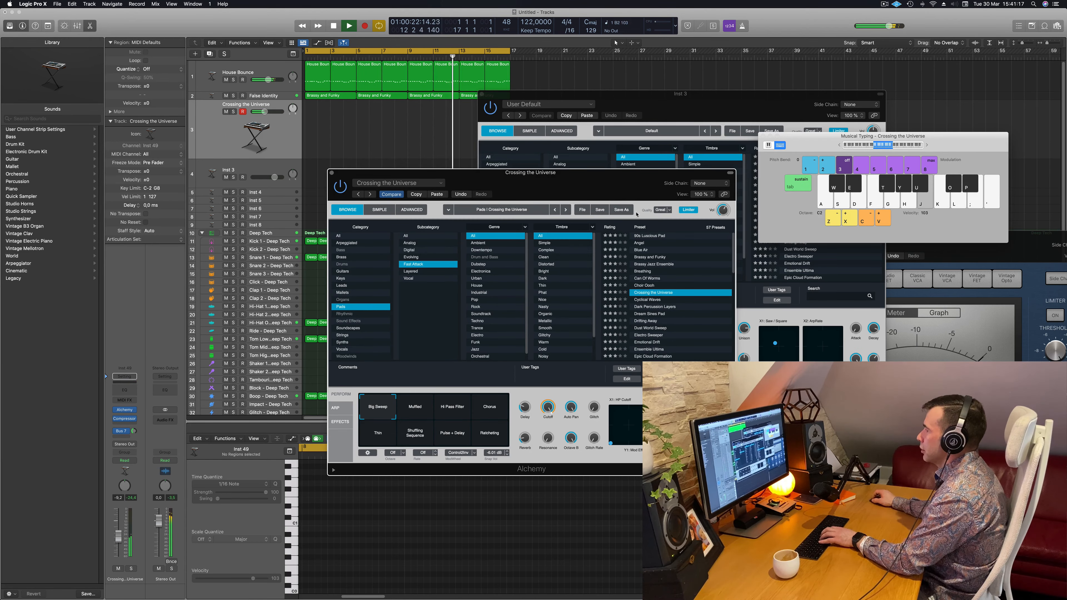
left_click(840, 146)
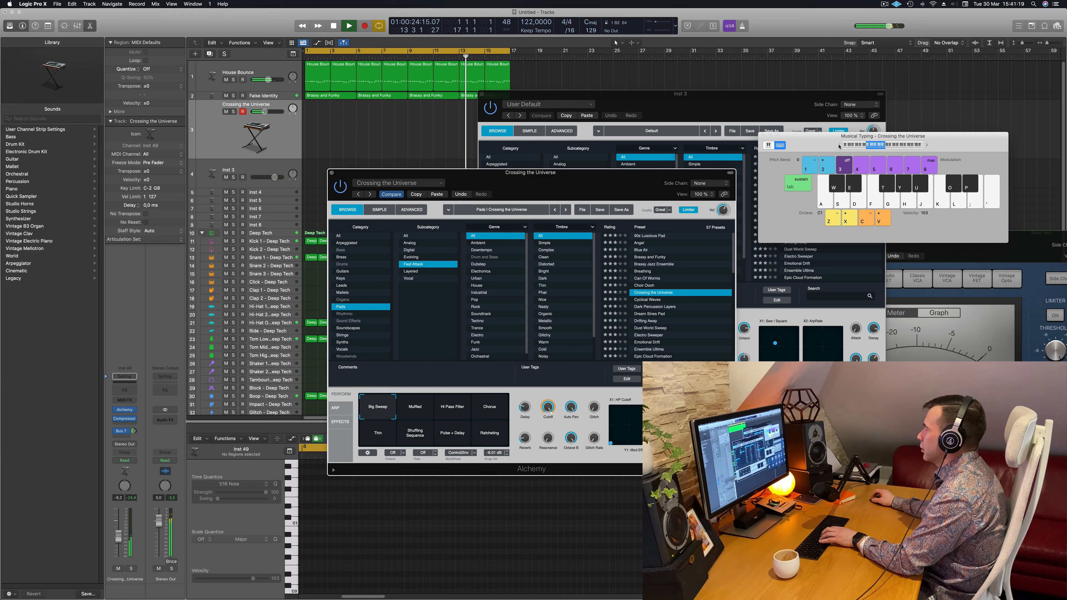
key("k")
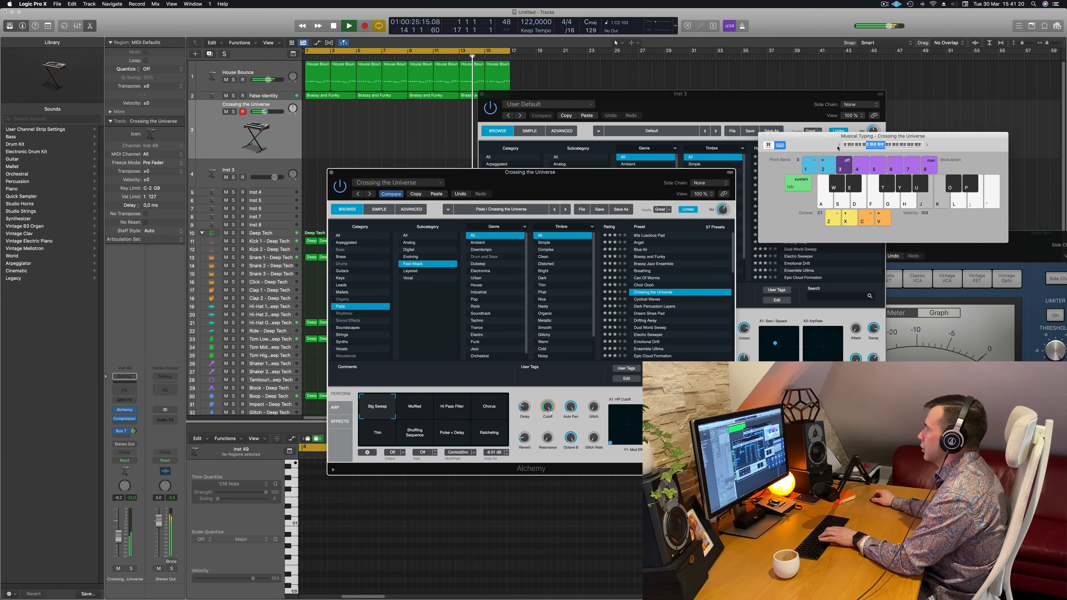
left_click(928, 145)
key("k")
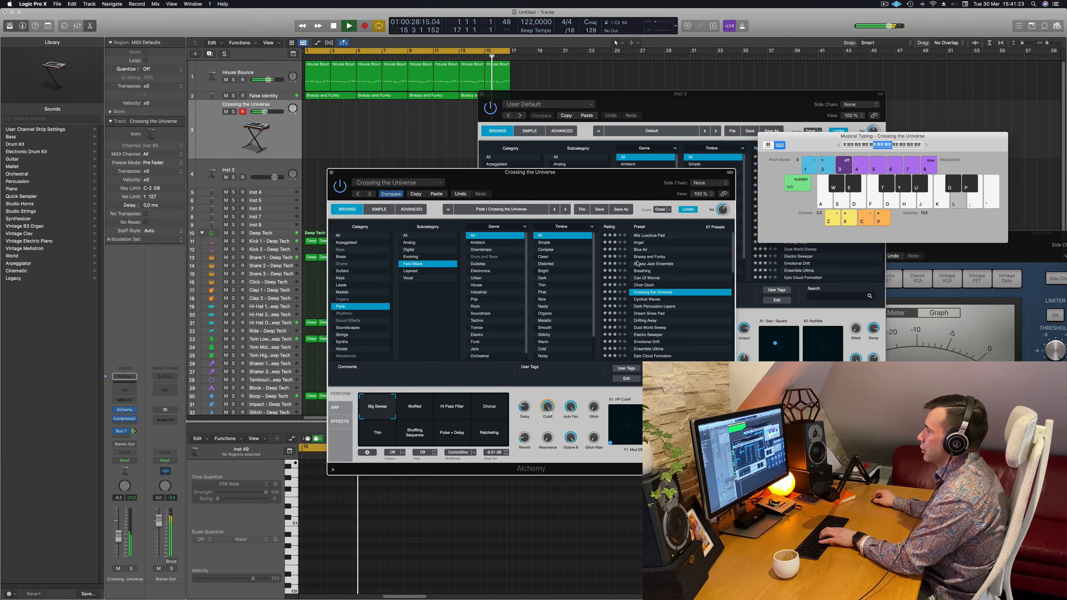
Audition the Dream Sines Pad, Dust World Sweep and Electro Sweeper presets by playing notes over the mix
left_click(649, 313)
key("j")
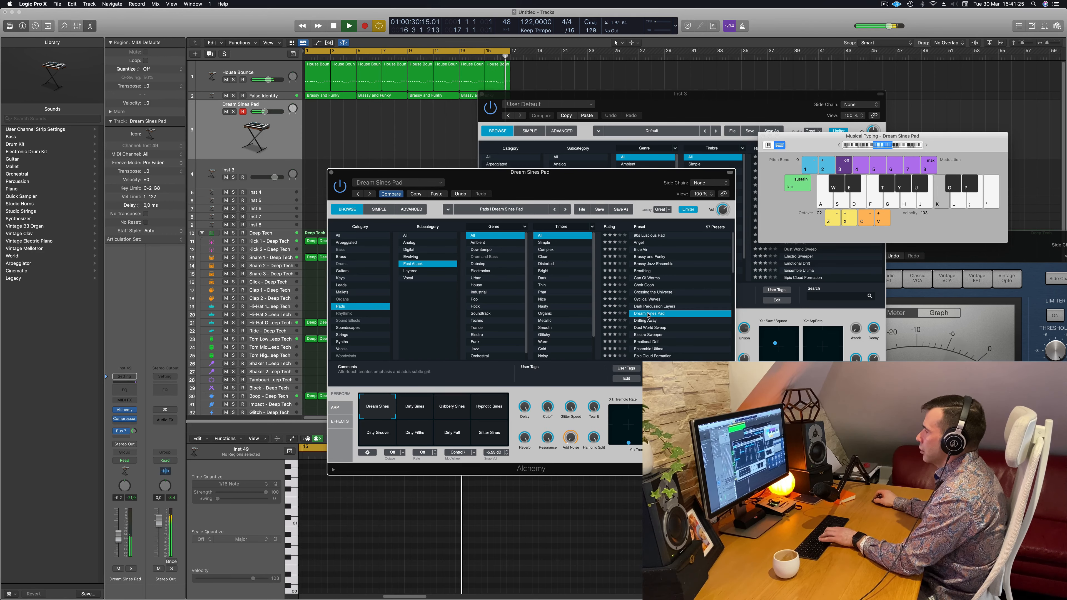
scroll(649, 309, "down", 2)
left_click(652, 300)
key("j")
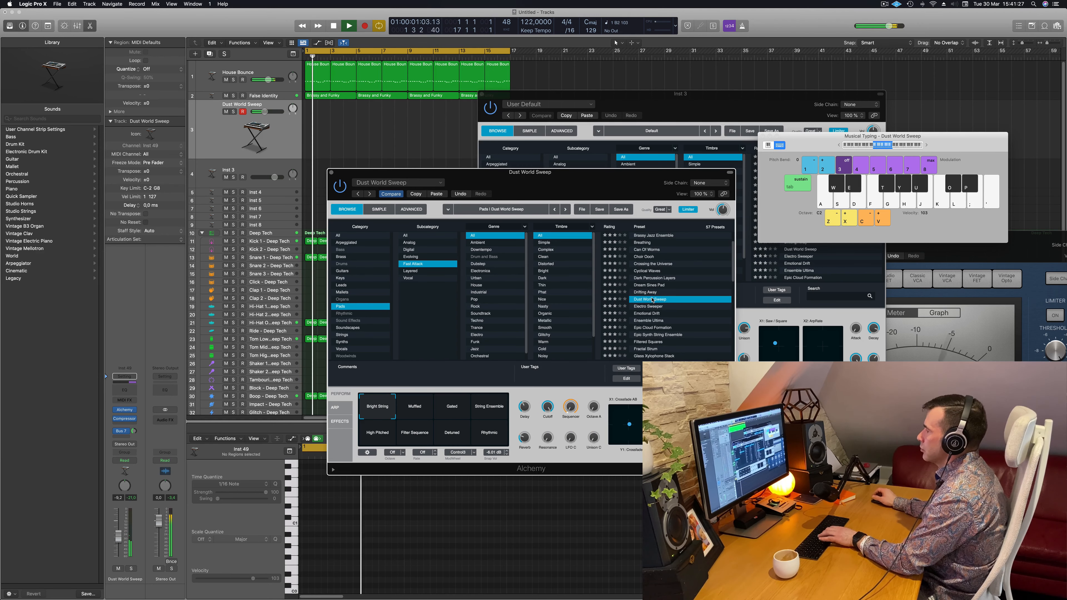
key("k")
key("l")
scroll(671, 287, "down", 3)
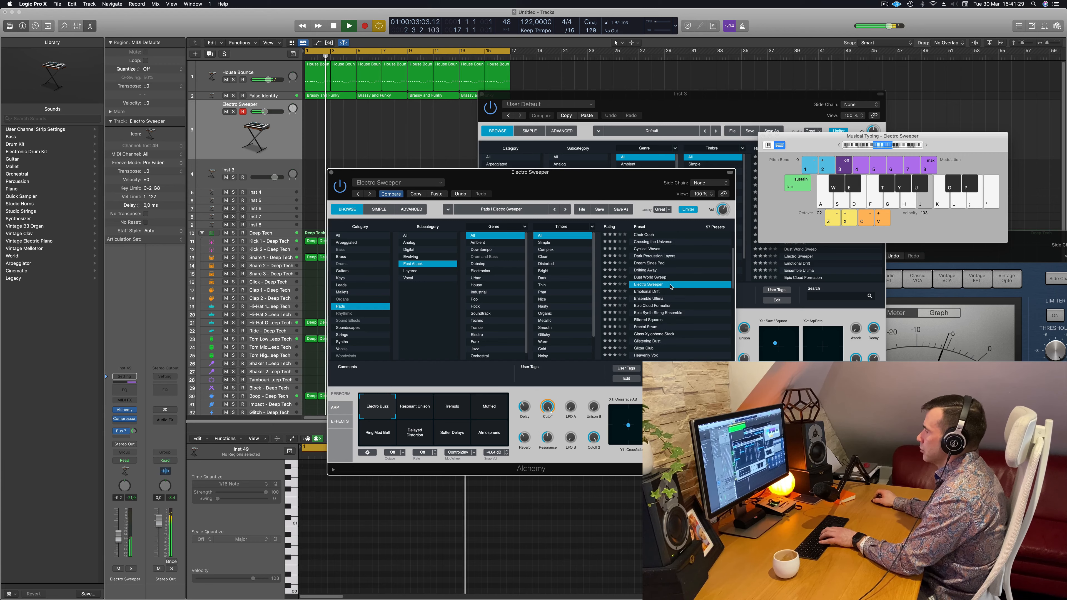
Load the Emotional Drift preset and try out notes with it over the running track
left_click(654, 293)
key("j")
key("k")
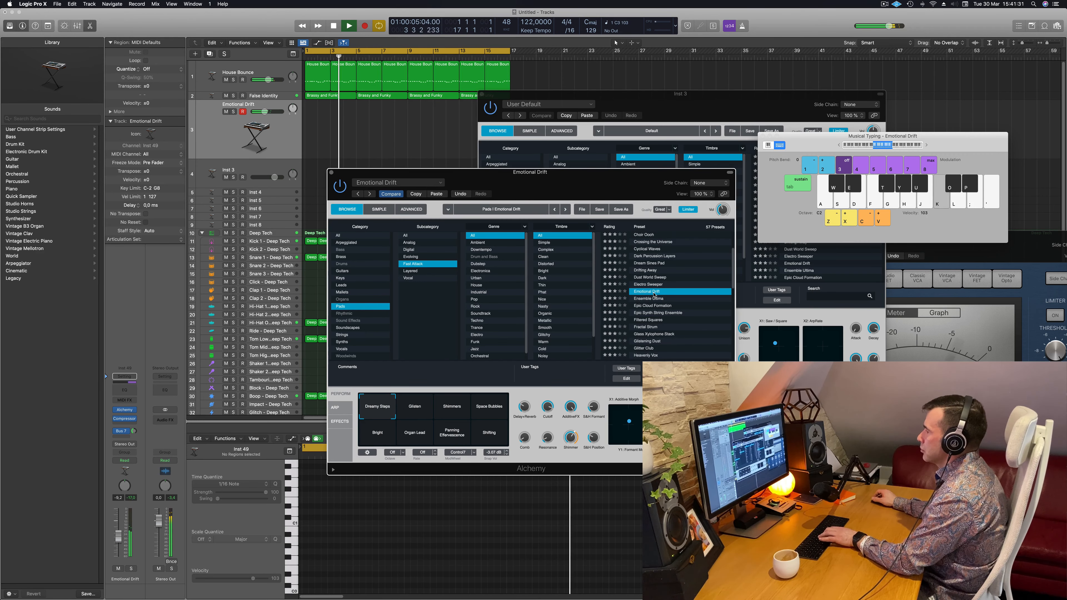
key("f")
key("f")
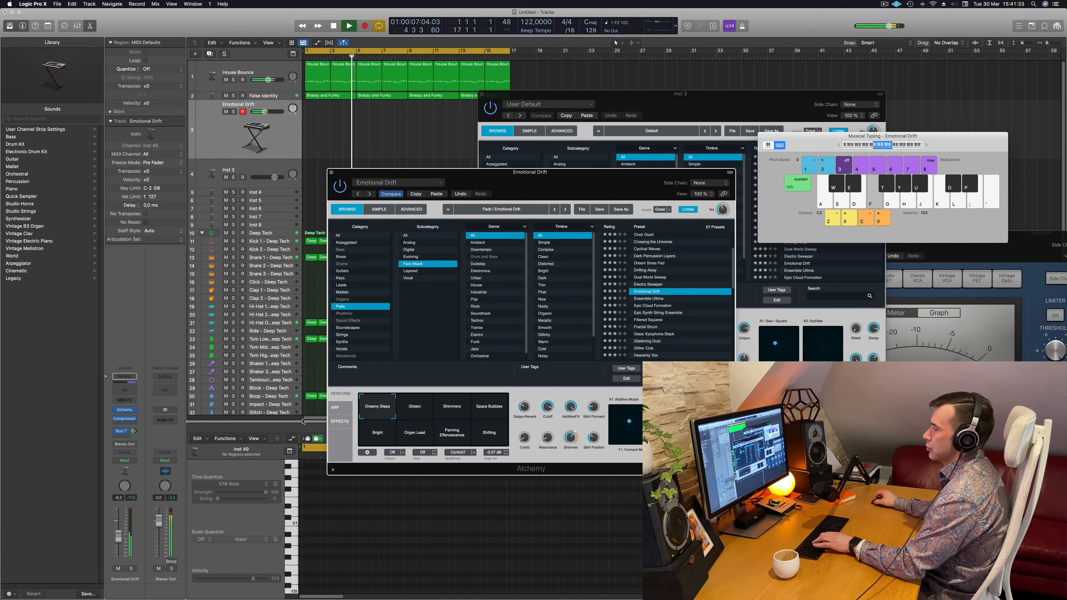
key("g")
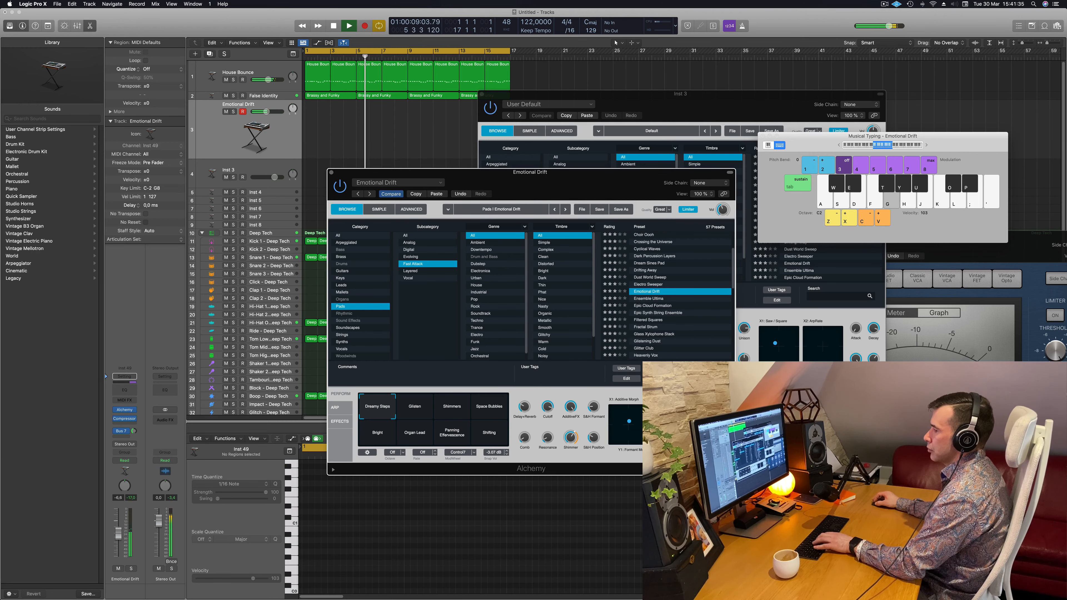
key("d")
key("a")
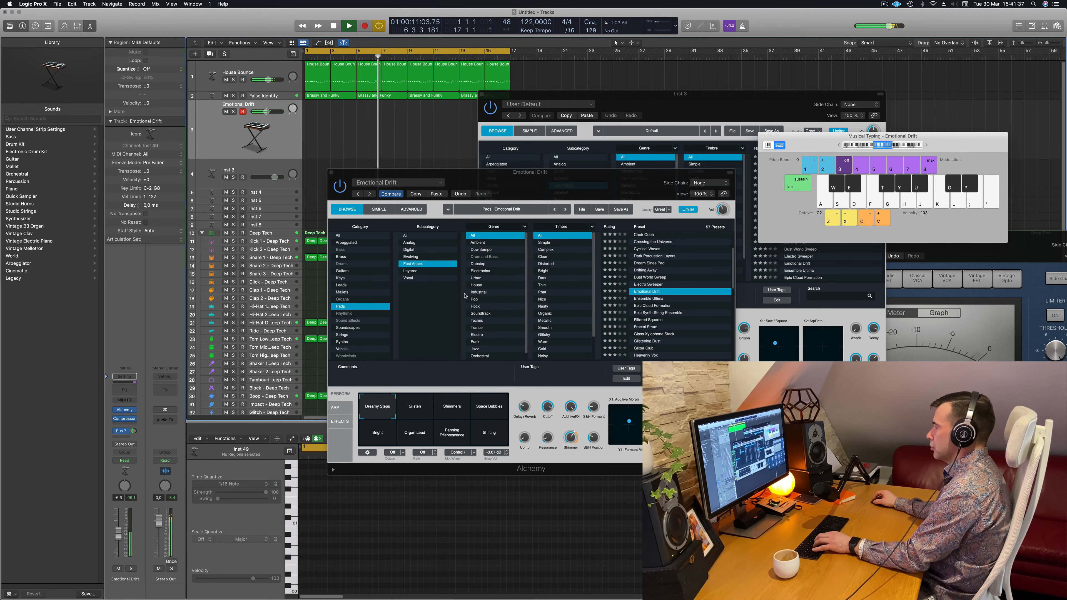
key("h")
key("h")
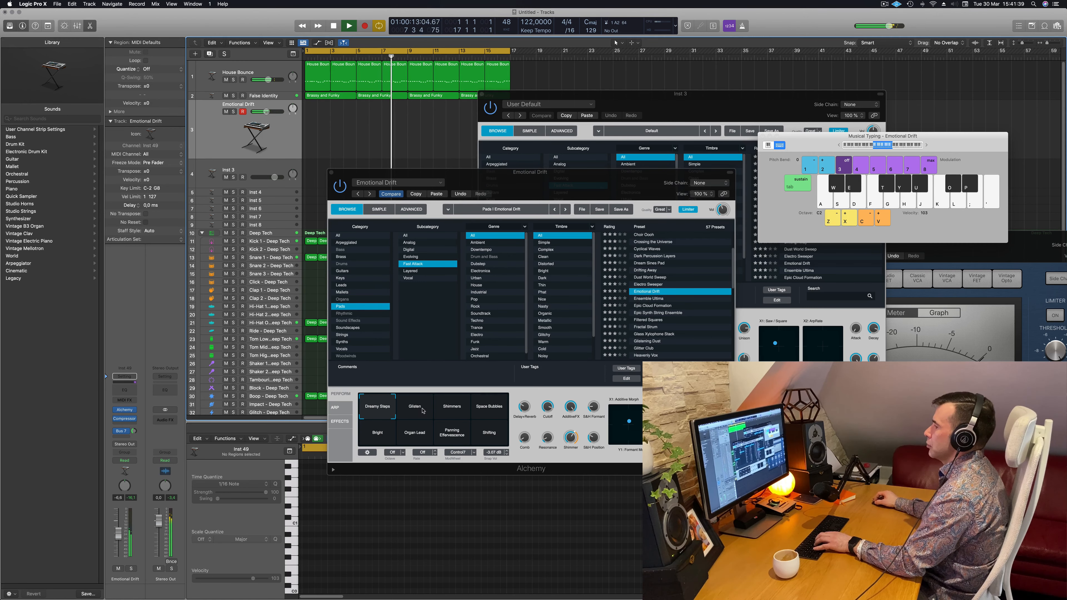
Compare the Glisten and Shimmers variations of Emotional Drift with test notes and select Glisten
left_click(420, 409)
left_click(452, 410)
key("f")
left_click(413, 407)
key("f")
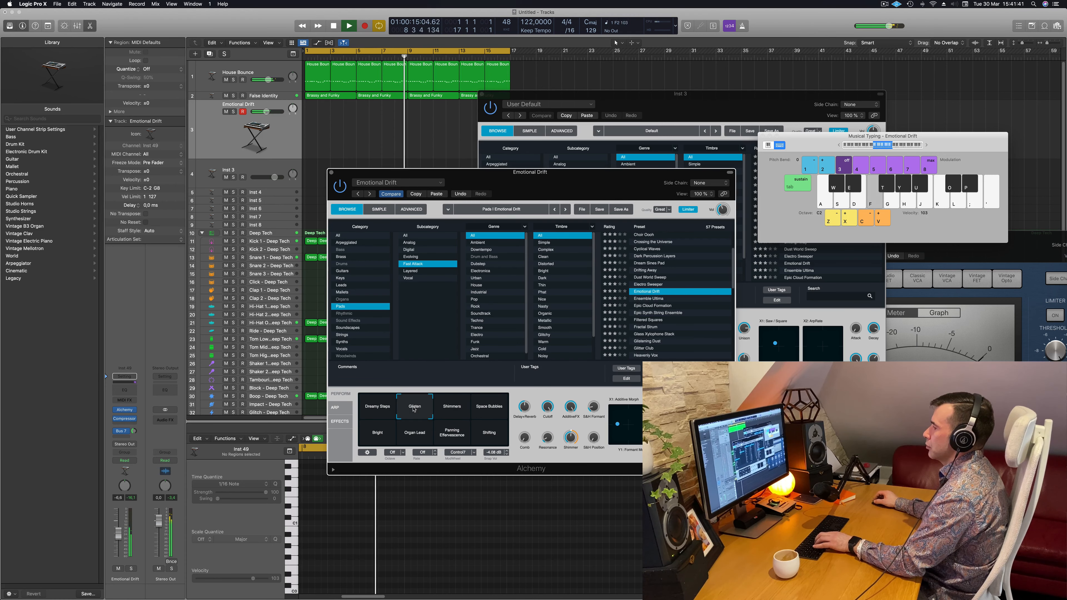
Play a short run of test notes with the Glisten variation of Emotional Drift over the mix
key("h")
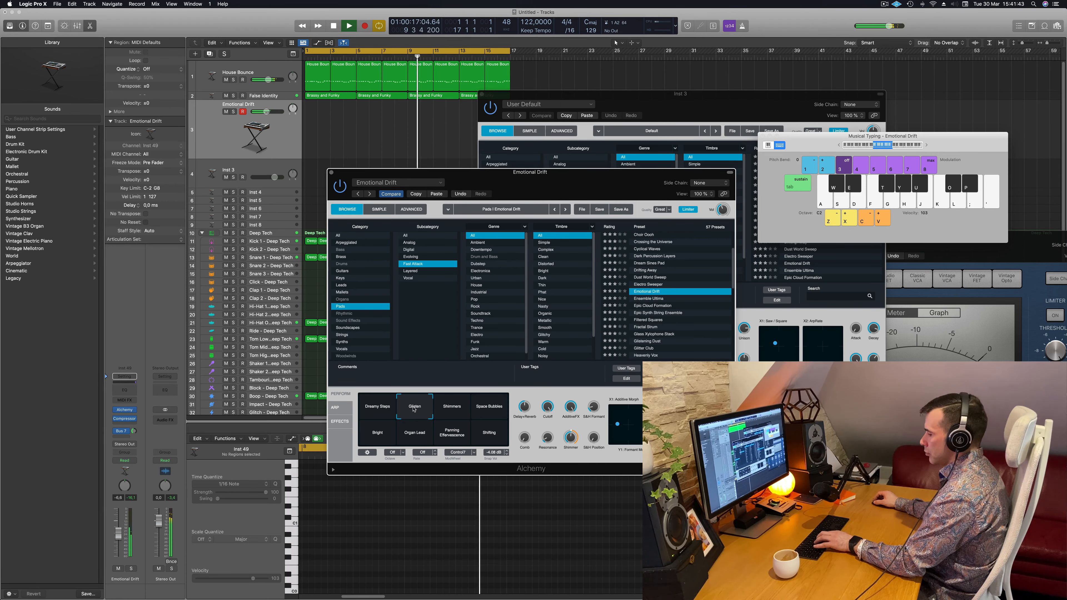
key("k")
key("j")
key("g")
key("d")
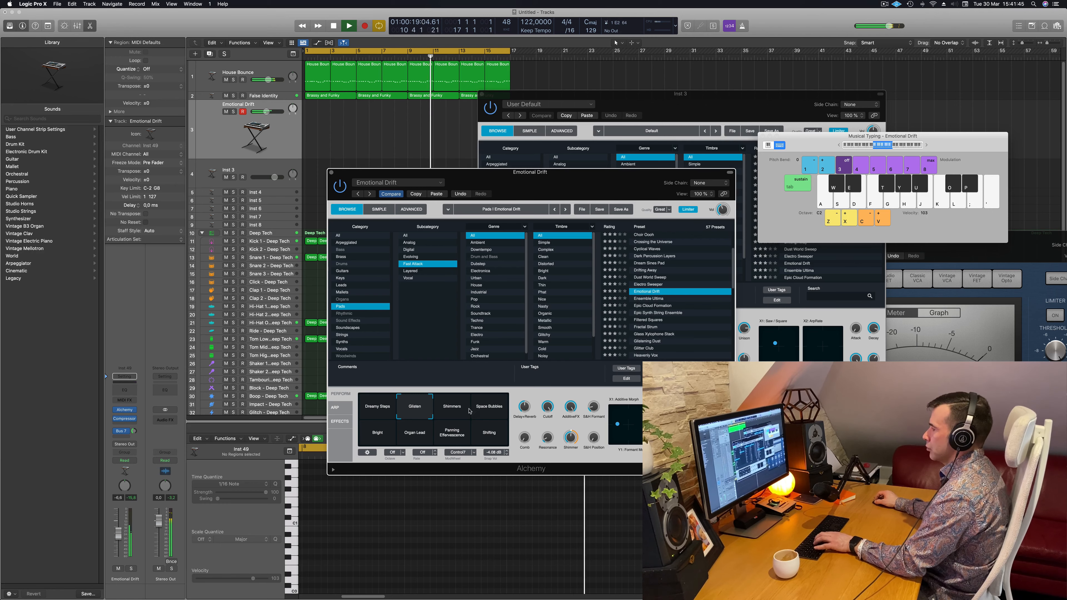
Audition the Shimmers, Space Bubbles and Bright variations of Emotional Drift with test notes
left_click(452, 407)
key("f")
left_click(489, 409)
key("f")
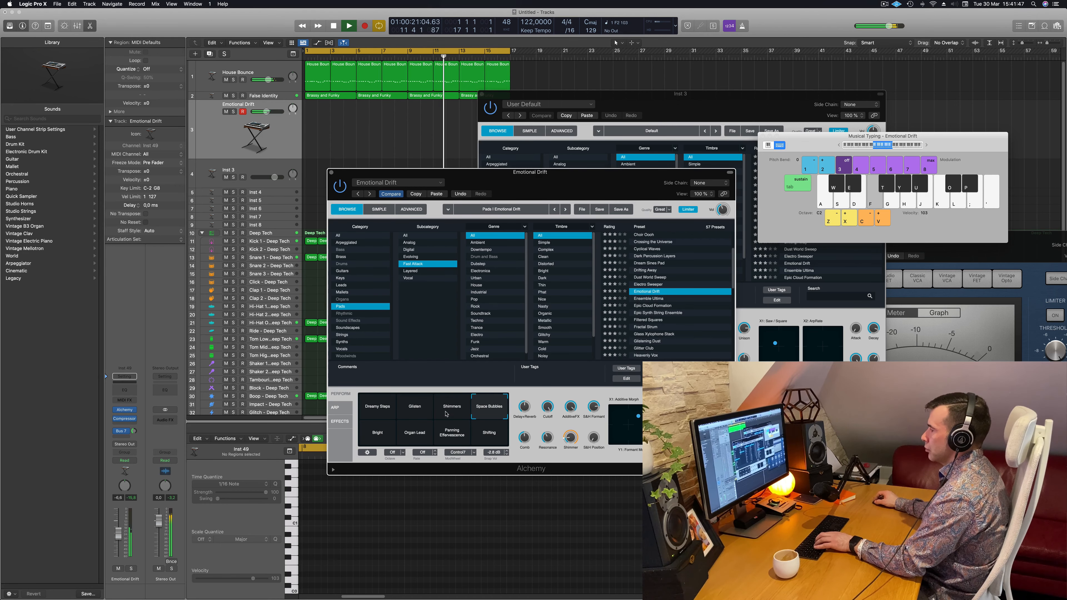
left_click(382, 433)
key("h")
Load the Epic Cloud Formation preset and try out notes with it over the running track
left_click(648, 307)
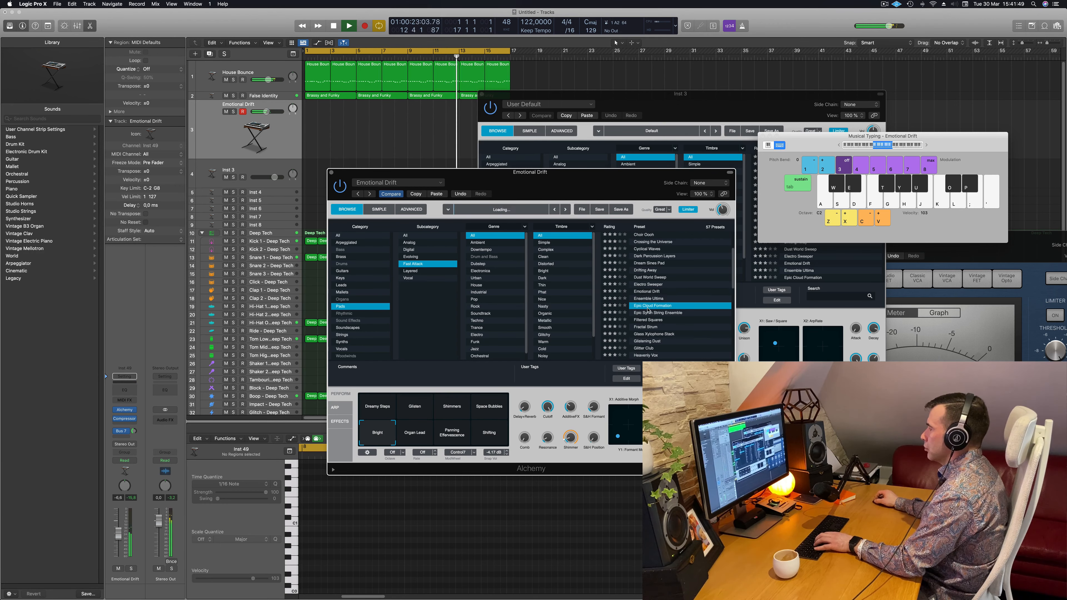
key("f")
key("g")
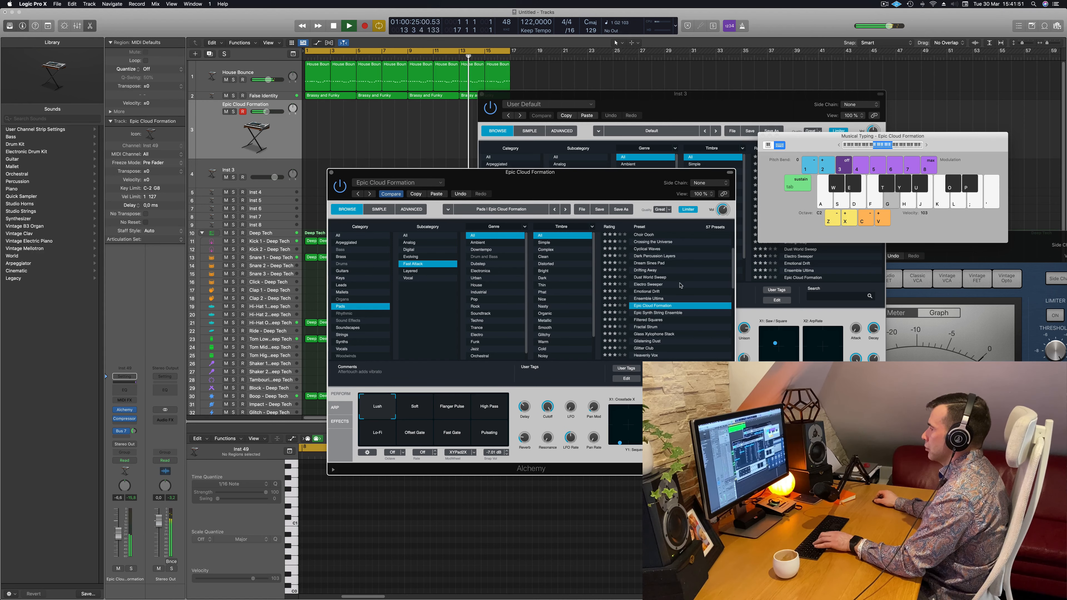
scroll(676, 289, "down", 3)
key("h")
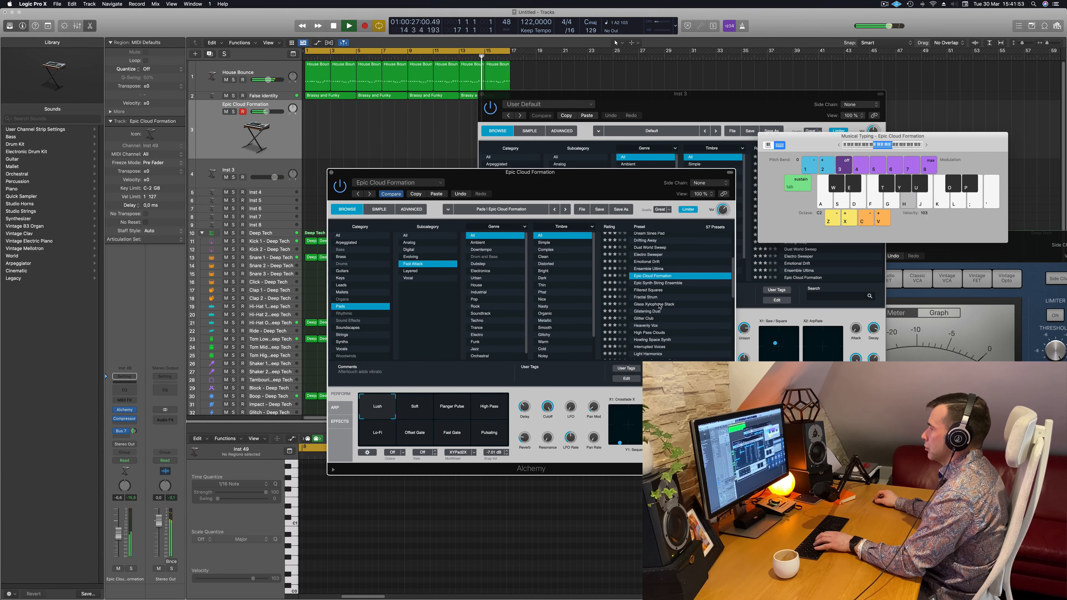
Load the Glass Xylophone Stack preset and play descending test melodies with it over the mix
left_click(660, 305)
key("g")
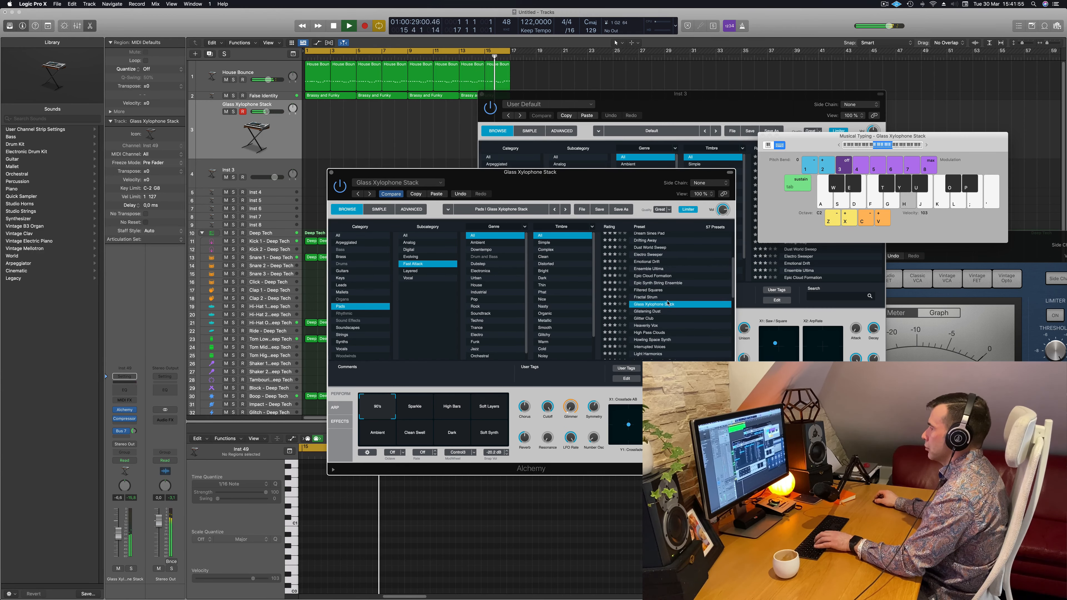
scroll(670, 295, "up", 3)
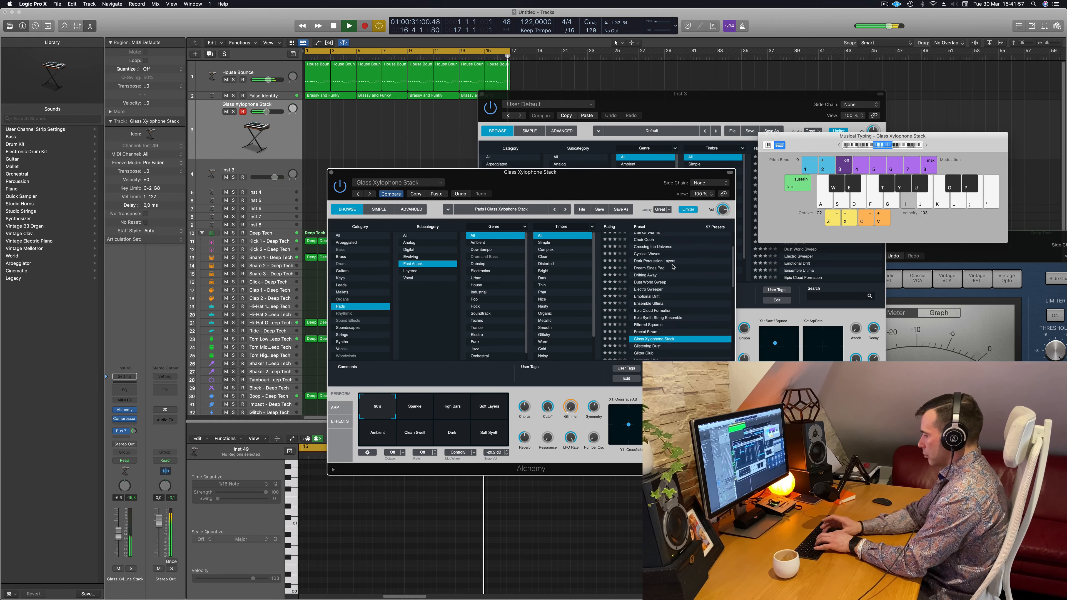
key("l")
key("k")
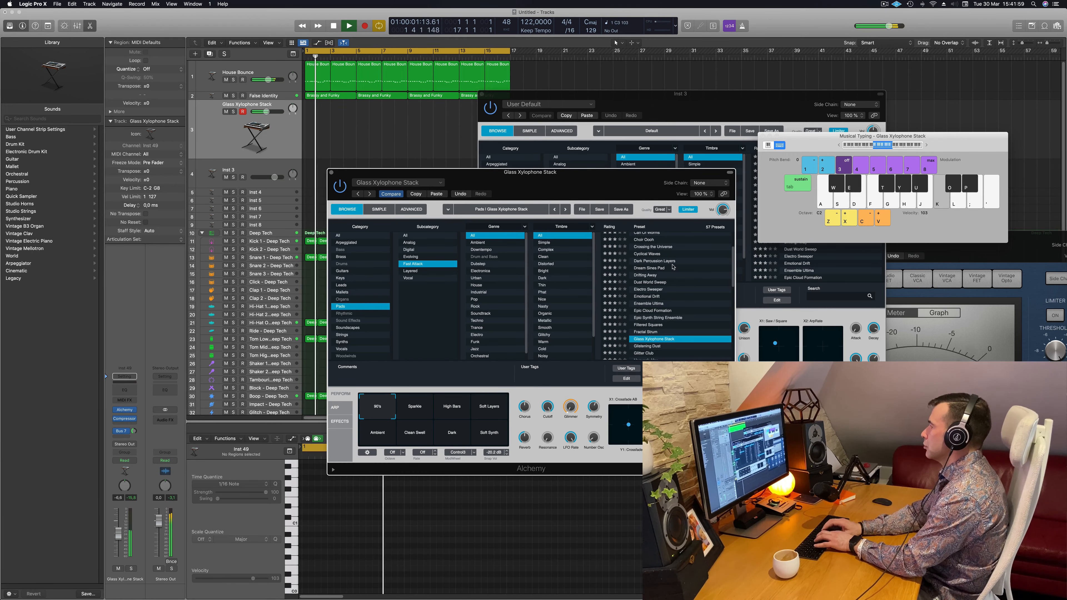
key("j")
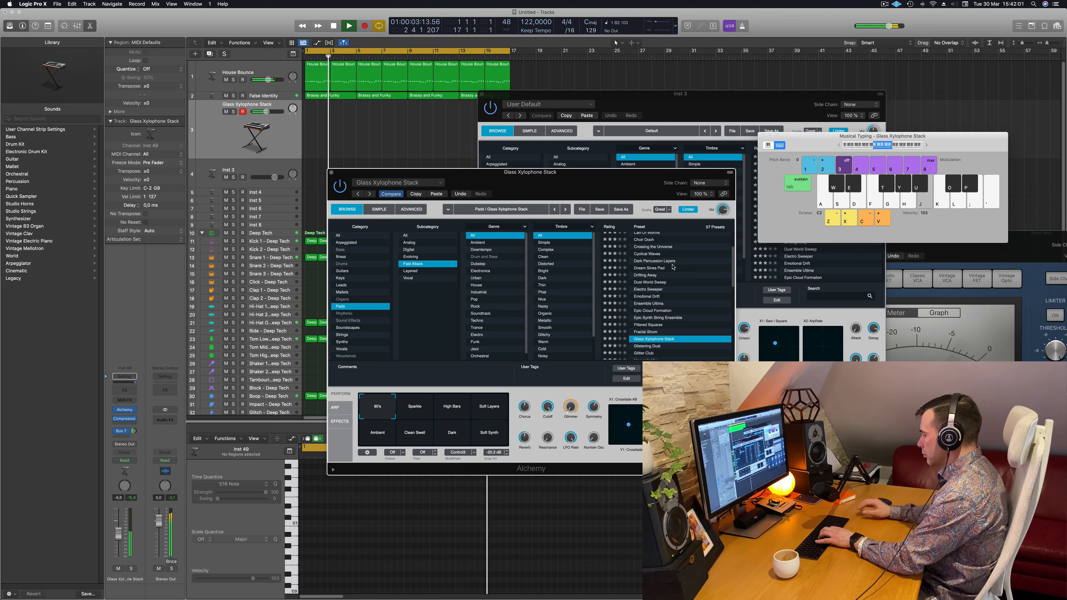
key("apostrophe")
key("semicolon")
key("l")
scroll(680, 278, "down", 2)
key("k")
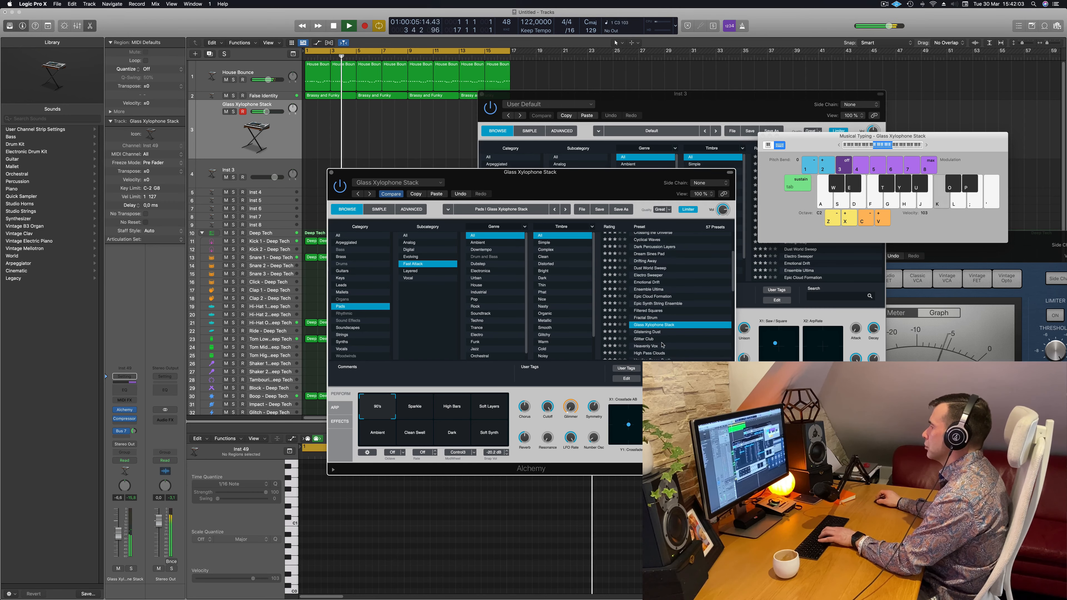
key("j")
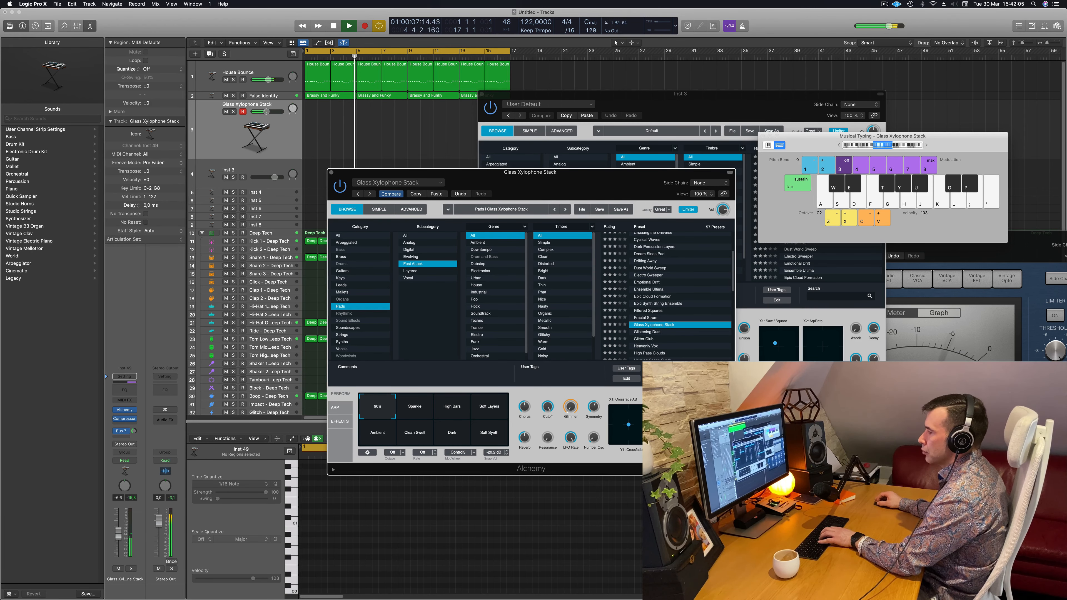
Raise the Glass Xylophone Stack channel volume to -6.3 dB while playing more test notes
left_click_drag(118, 534, 118, 531)
key("j")
key("k")
scroll(680, 303, "down", 3)
key("l")
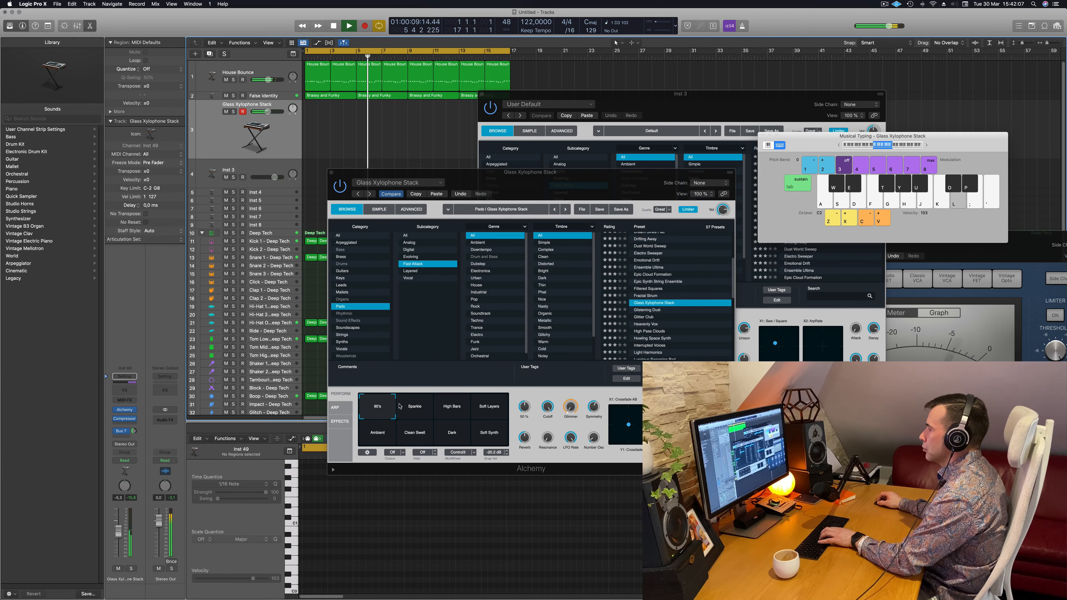
key("j")
Try the High Bars and Soft Layers variations of Glass Xylophone Stack with test notes
left_click(460, 410)
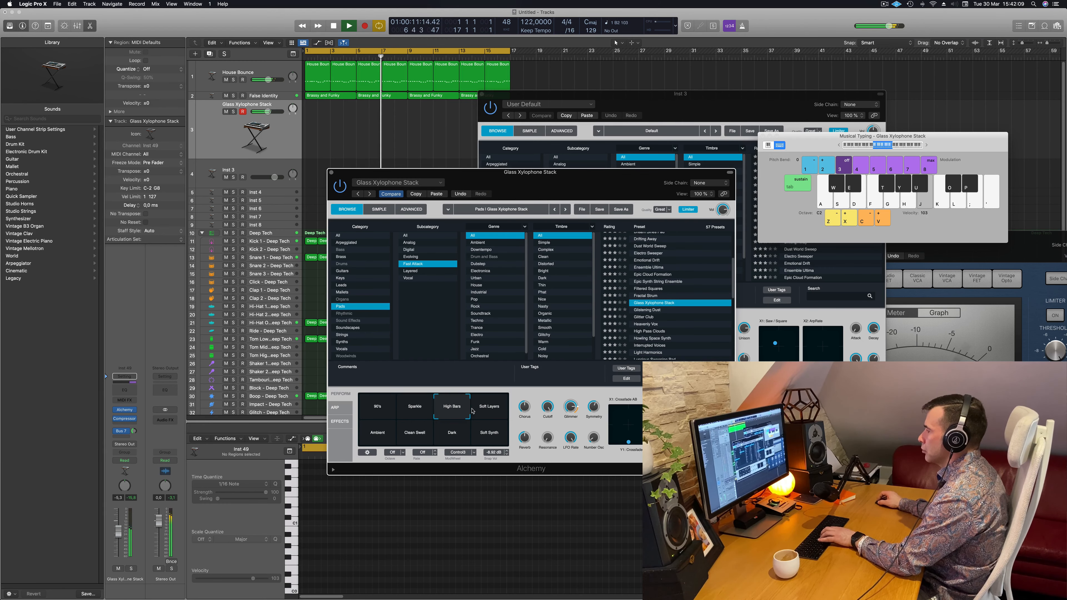
left_click(491, 410)
key("k")
key("l")
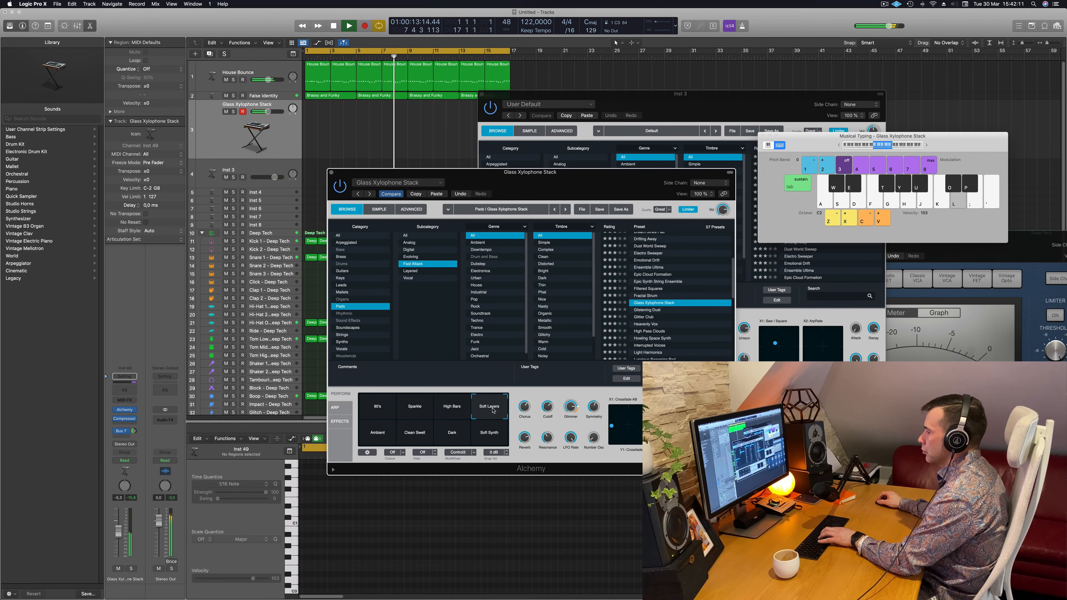
key("f")
key("g")
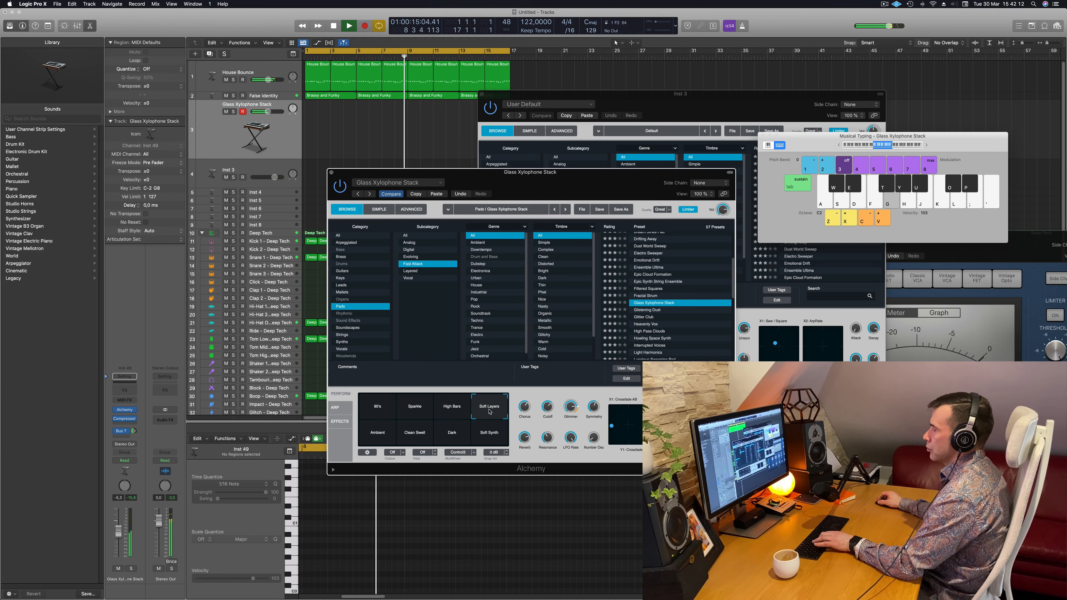
Audition the Ambient, Clean Swell and Dark variations of Glass Xylophone Stack over the mix
left_click(382, 435)
key("k")
key("h")
left_click(412, 434)
left_click(452, 433)
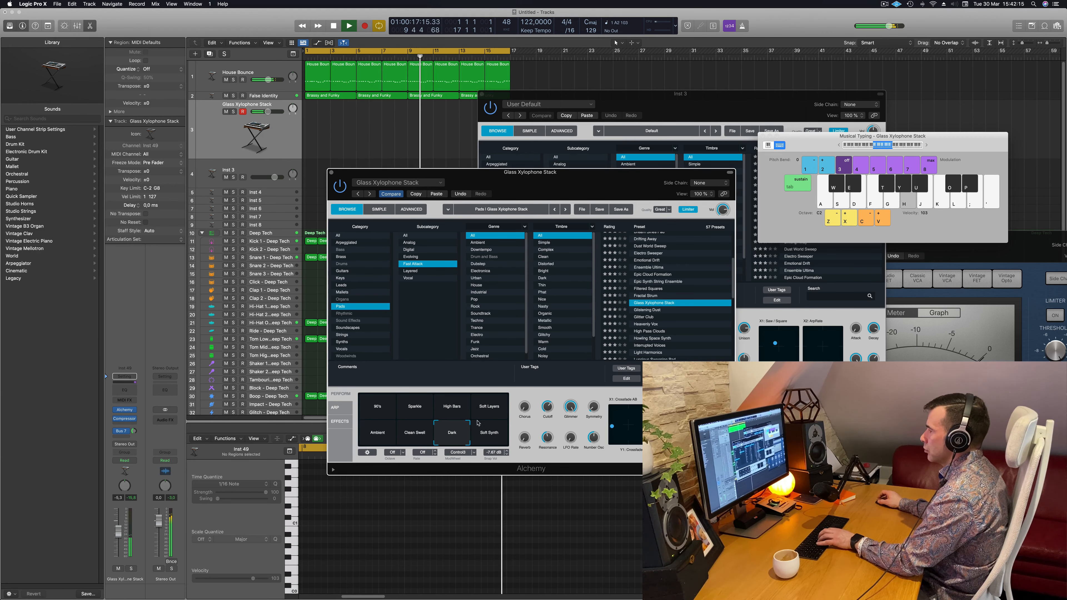
scroll(683, 276, "down", 2)
scroll(683, 277, "down", 1)
key("k")
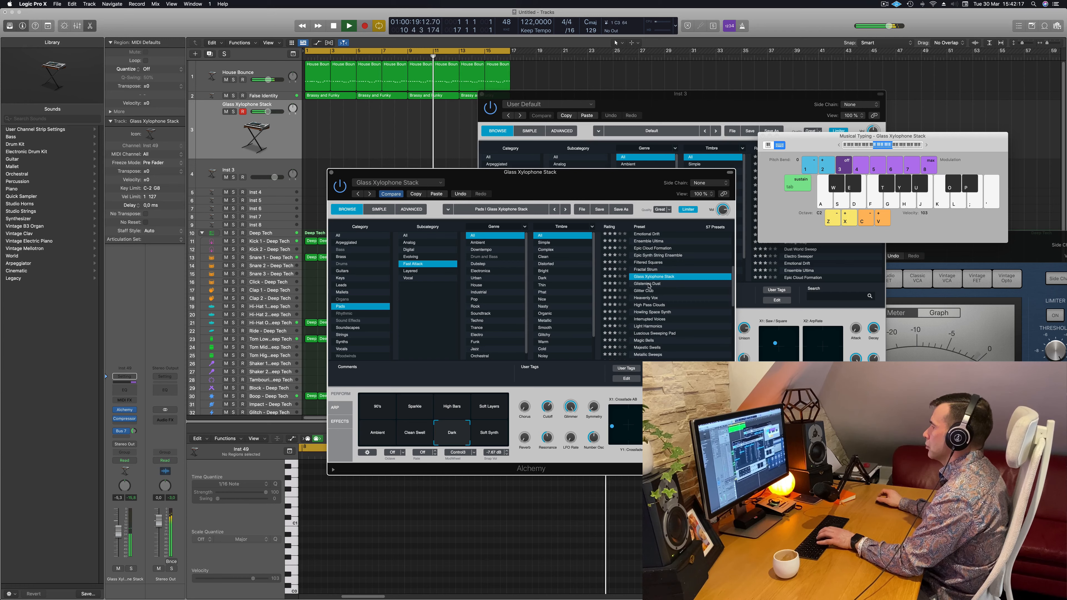
Audition the Glistening Dust and Glitter Club presets by playing notes over the running track
left_click(652, 284)
key("k")
key("h")
left_click(676, 291)
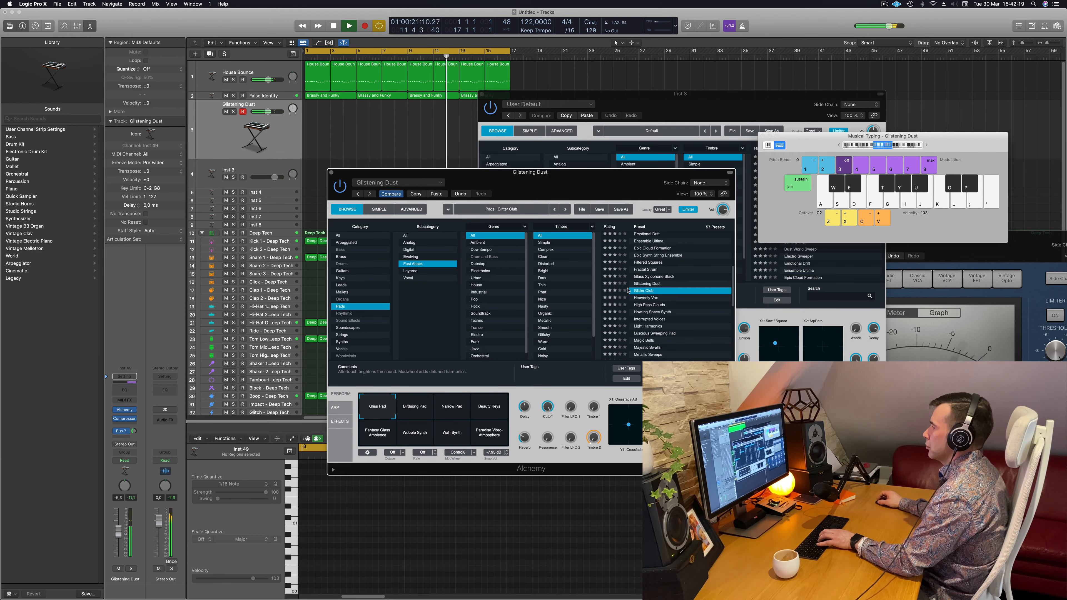
key("h")
key("j")
key("k")
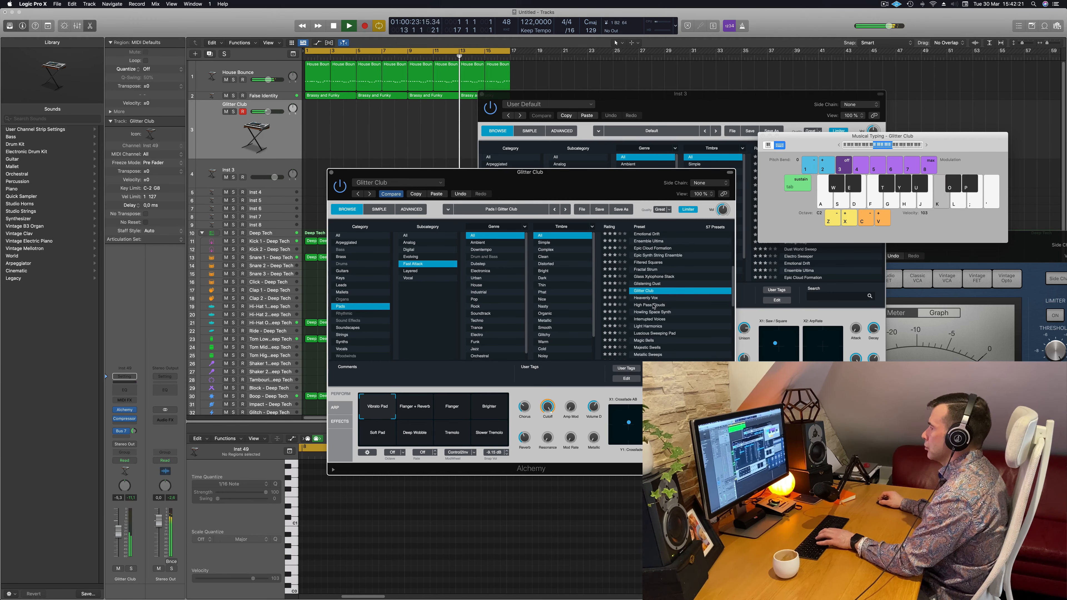
Load the High Pass Clouds preset and try out a few notes with it
left_click(652, 305)
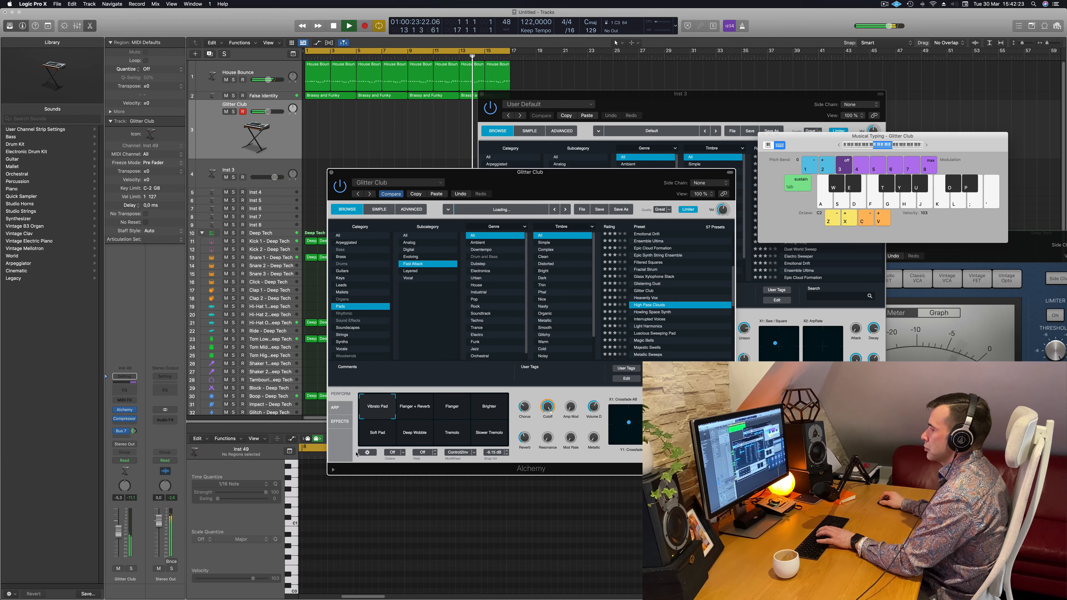
key("k")
key("h")
key("j")
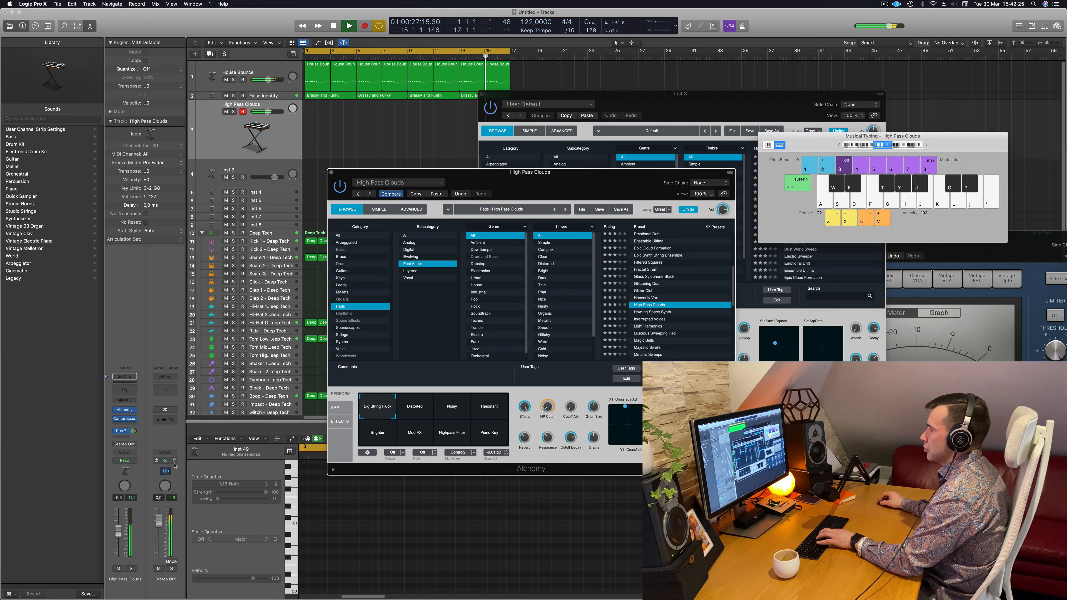
Compare the Noisy and Resonant variations of High Pass Clouds with test notes and return to Noisy
left_click(448, 413)
key("h")
left_click(486, 409)
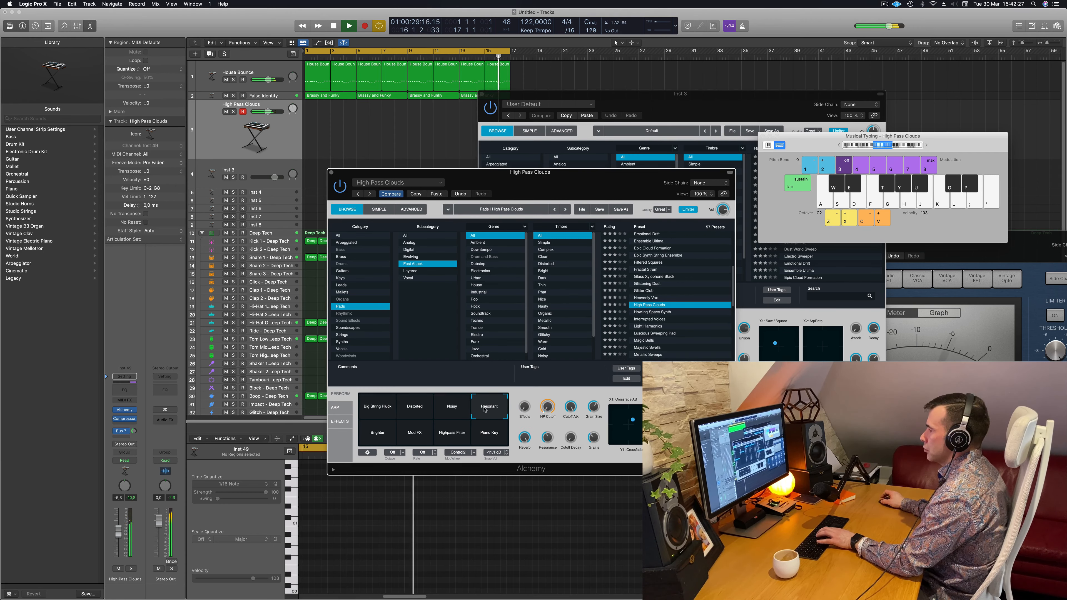
key("h")
left_click(465, 408)
key("h")
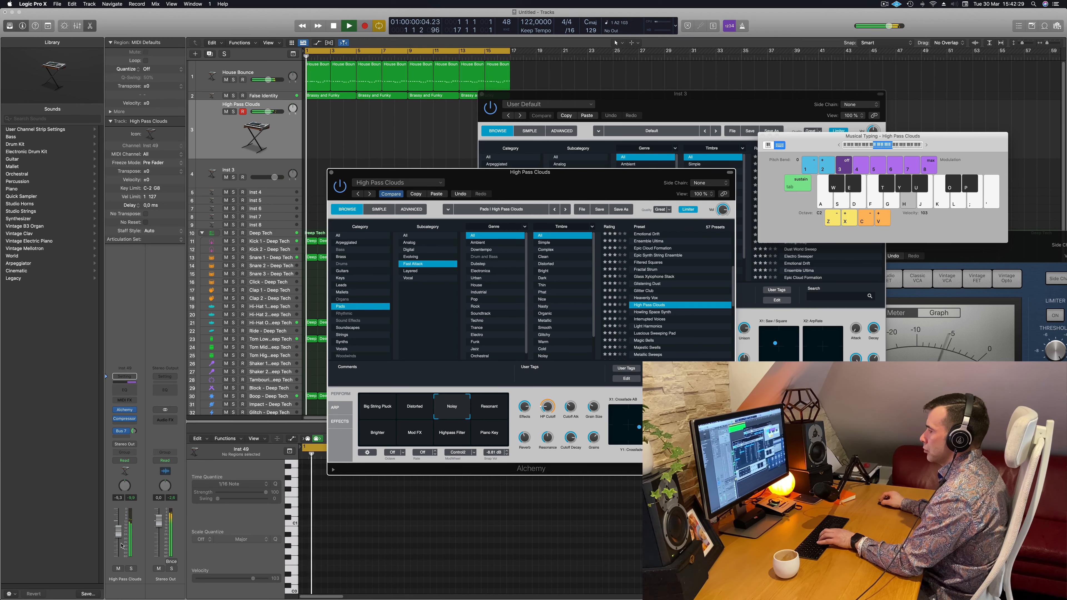
Lower the High Pass Clouds channel volume to -13.4 dB while playing test notes
left_click_drag(115, 531, 116, 541)
key("j")
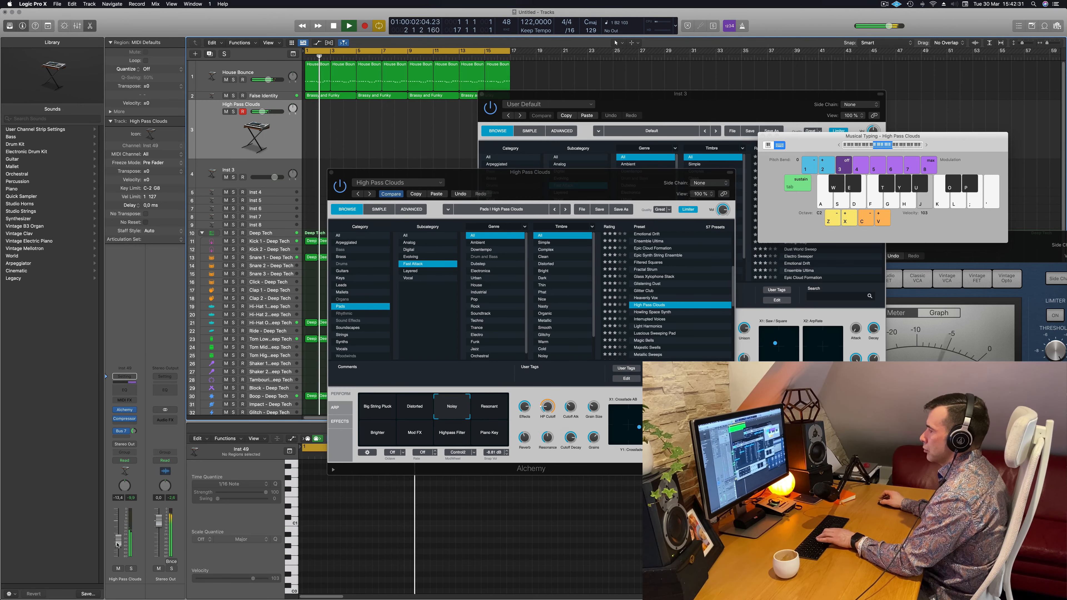
key("k")
Load the Howling Space Synth and Light Harmonics presets in turn, trying out notes with Light Harmonics
left_click(651, 313)
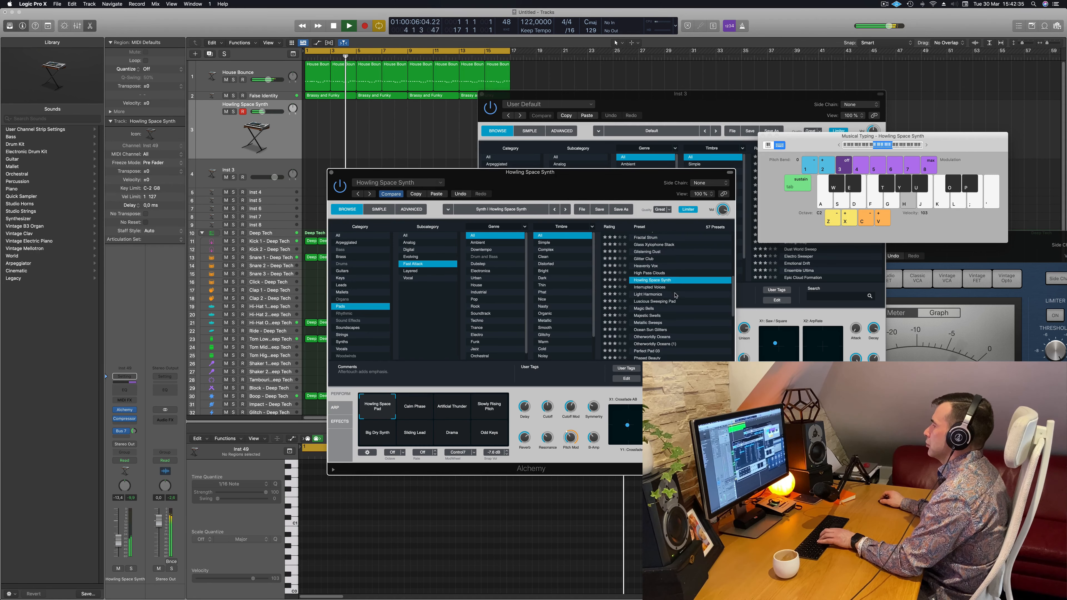
left_click(654, 295)
key("h")
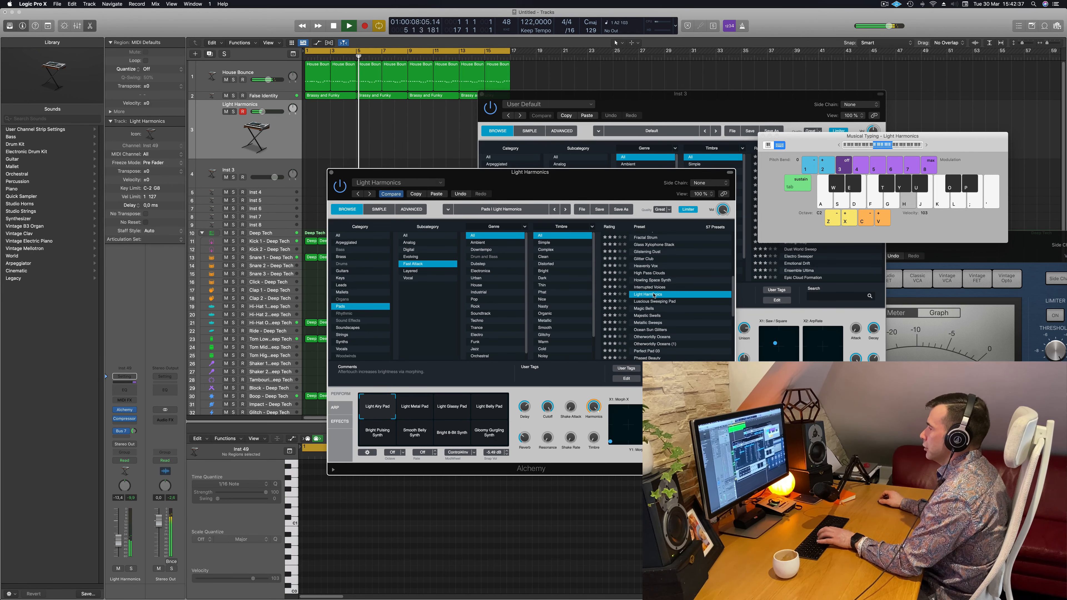
key("j")
Load the Magic Bells preset, raise its channel volume and try out notes over the mix
left_click(649, 288)
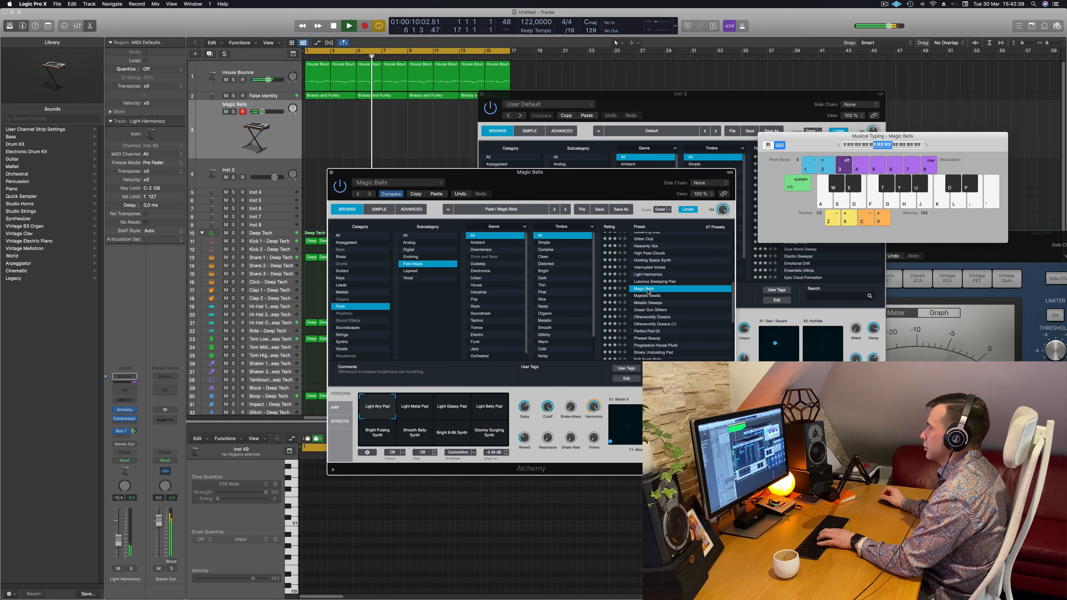
key("h")
key("j")
key("k")
key("h")
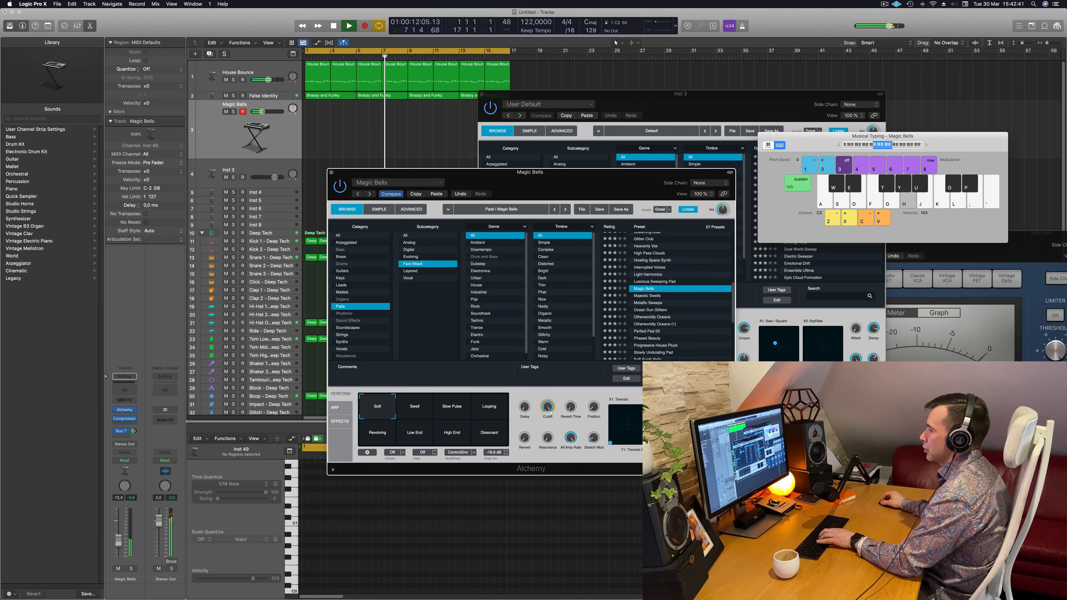
key("k")
key("h")
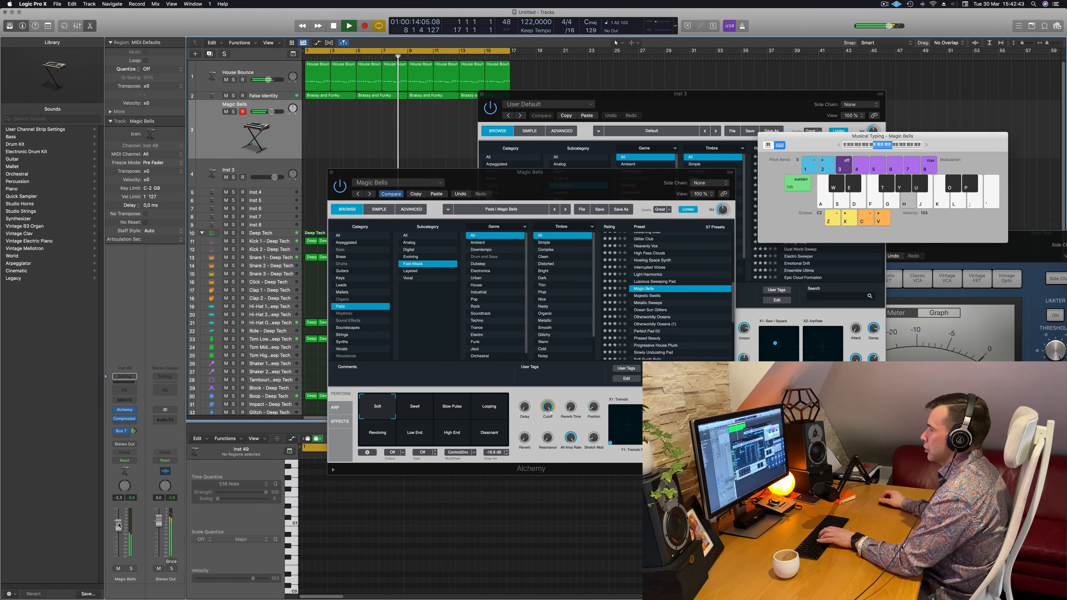
Rehearse a melody with the Magic Bells sound over the playing arrangement
key("semicolon")
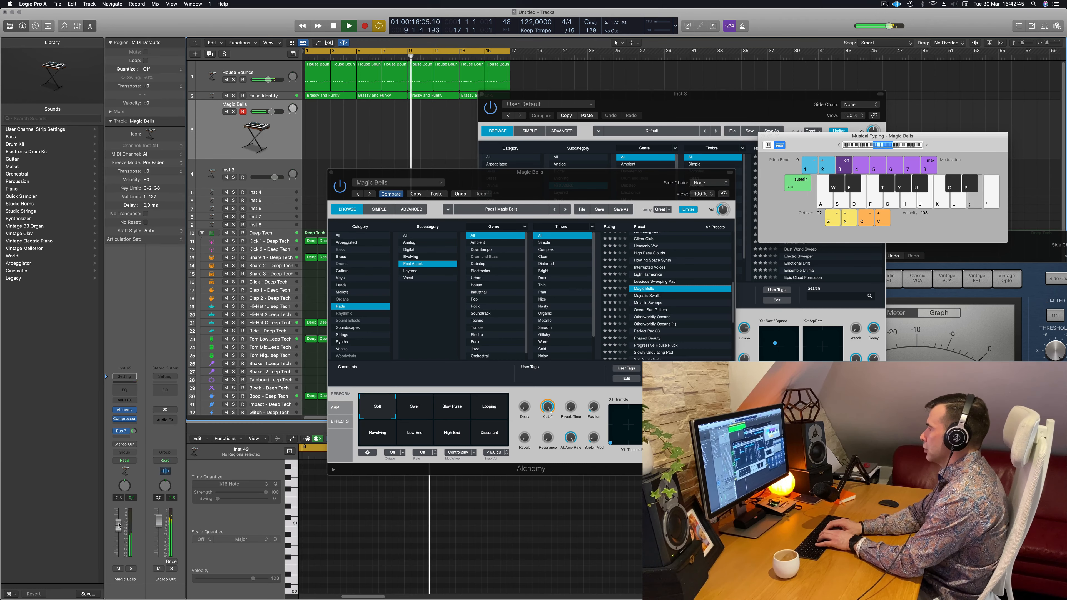
key("k")
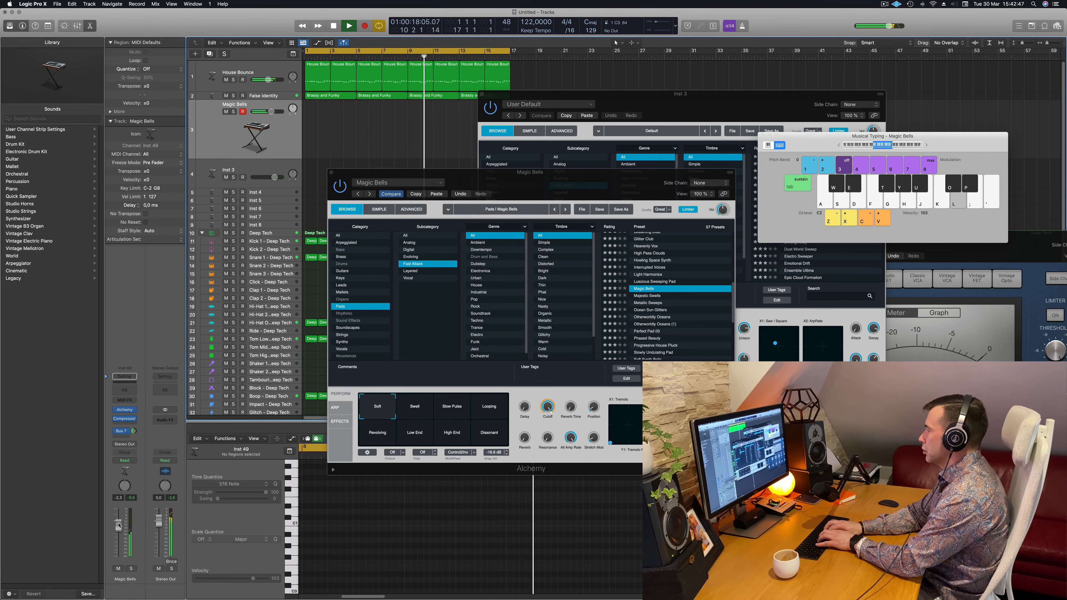
key("l")
key("semicolon")
key("l")
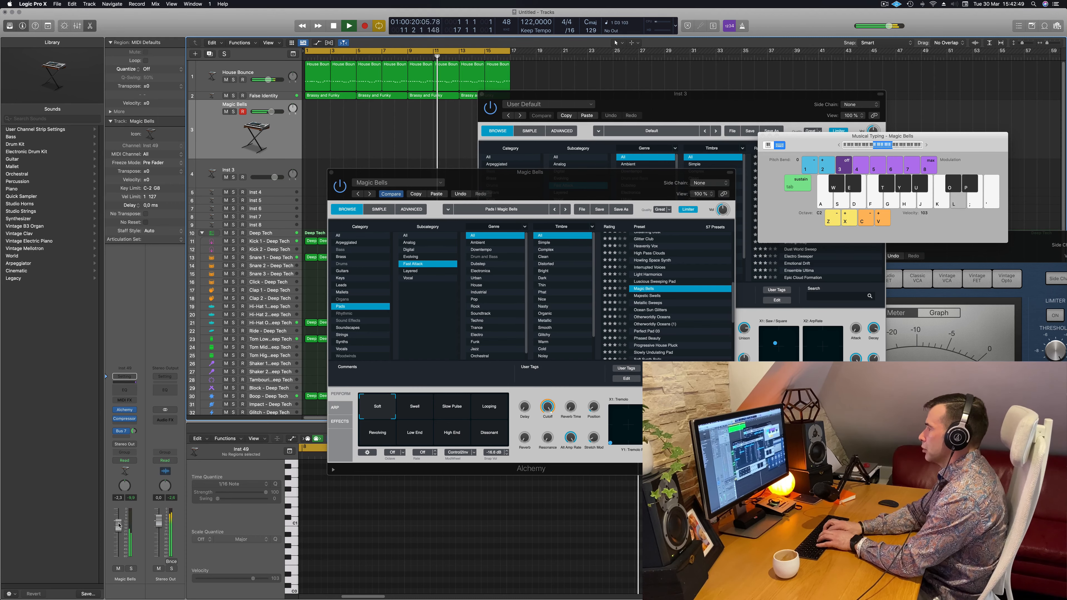
key("k")
key("h")
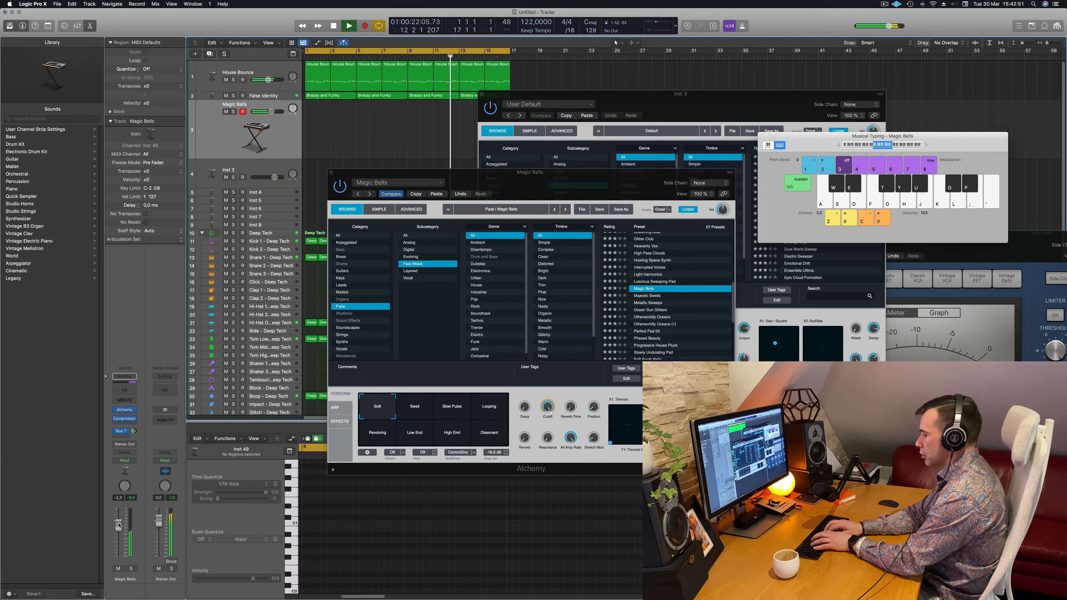
Record a first Magic Bells take from bar 13 to the end of the sixteen-bar cycle
key("semicolon")
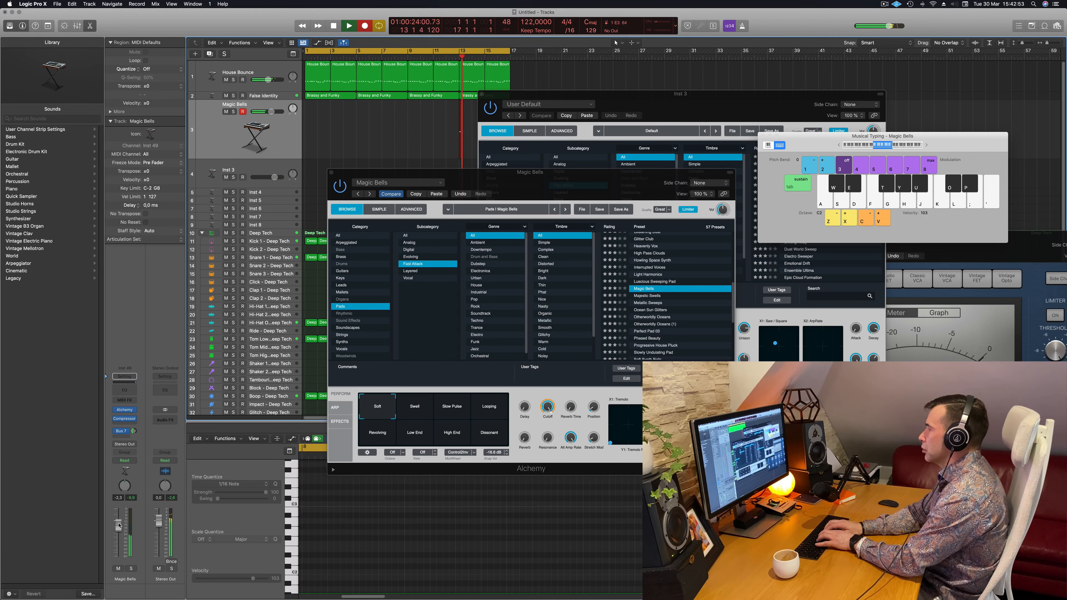
key("l")
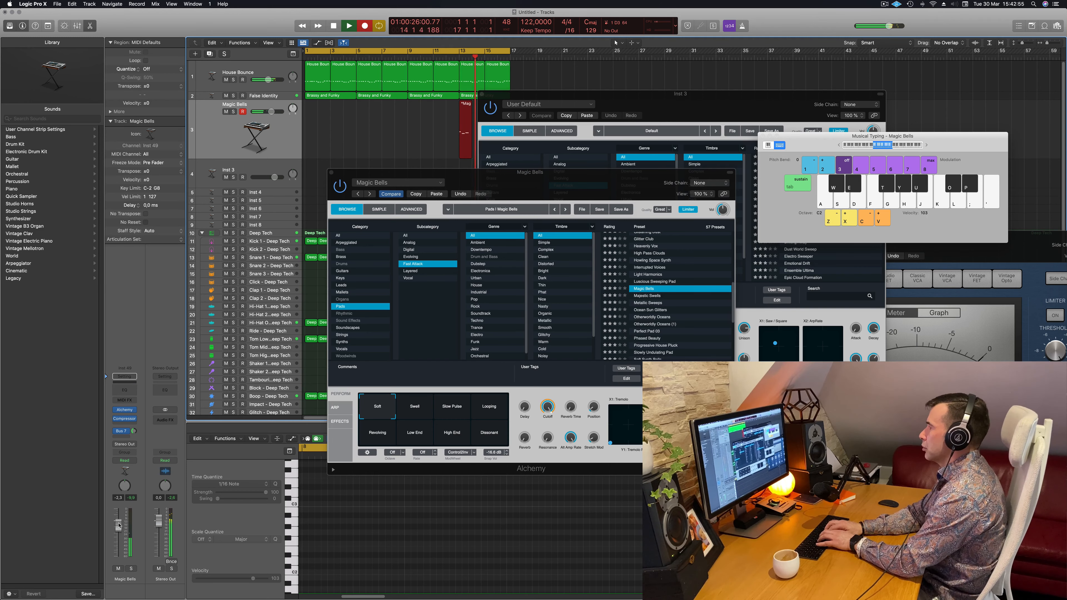
key("j")
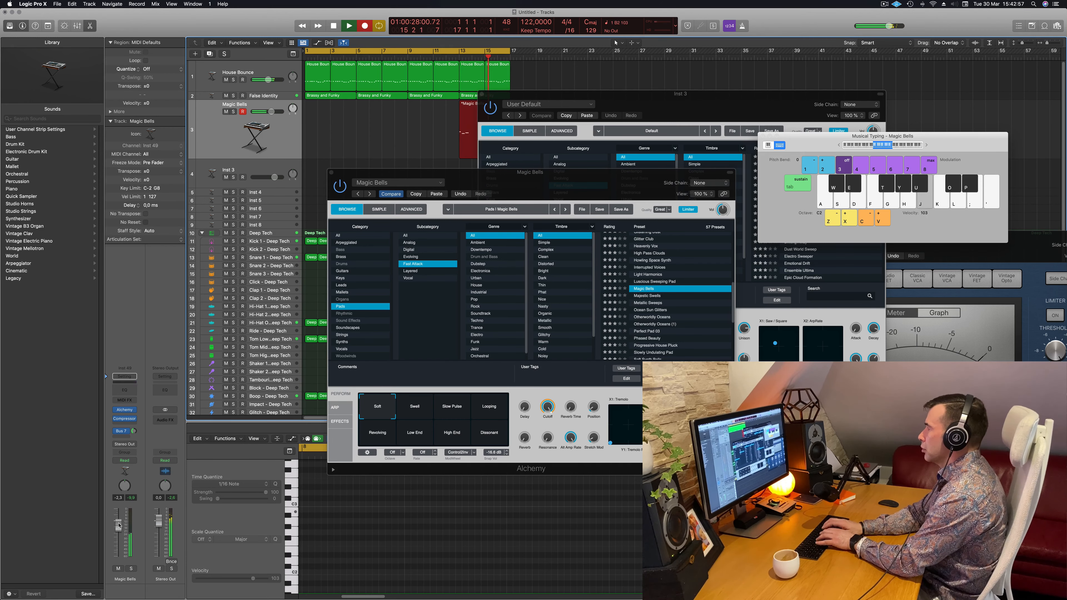
key("l")
key("k")
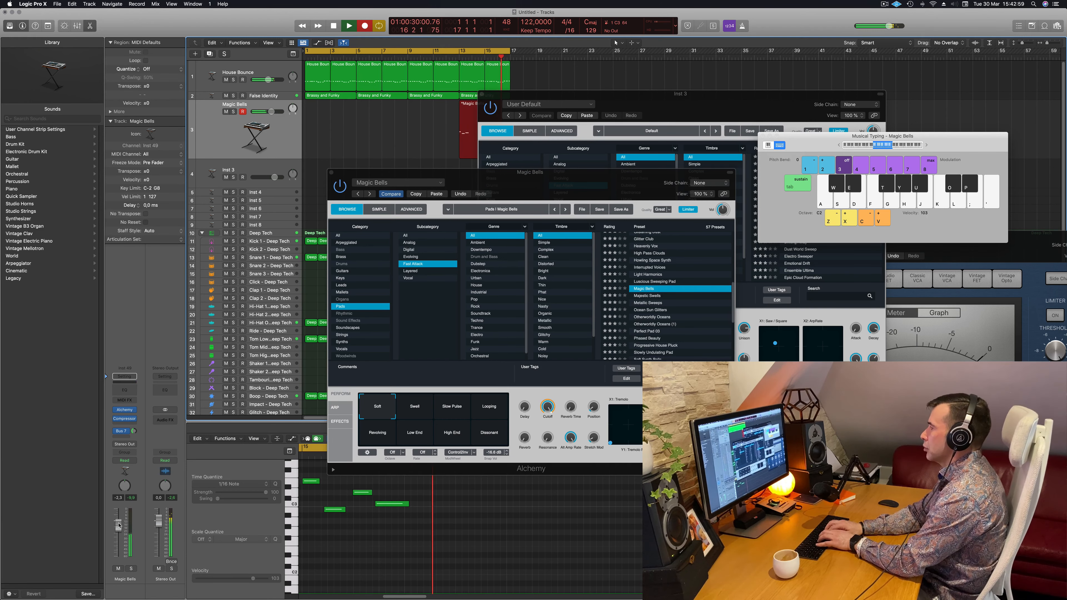
Record a Magic Bells melody from bar 1 into bar 10 over the looping mix, and play it back
key("k")
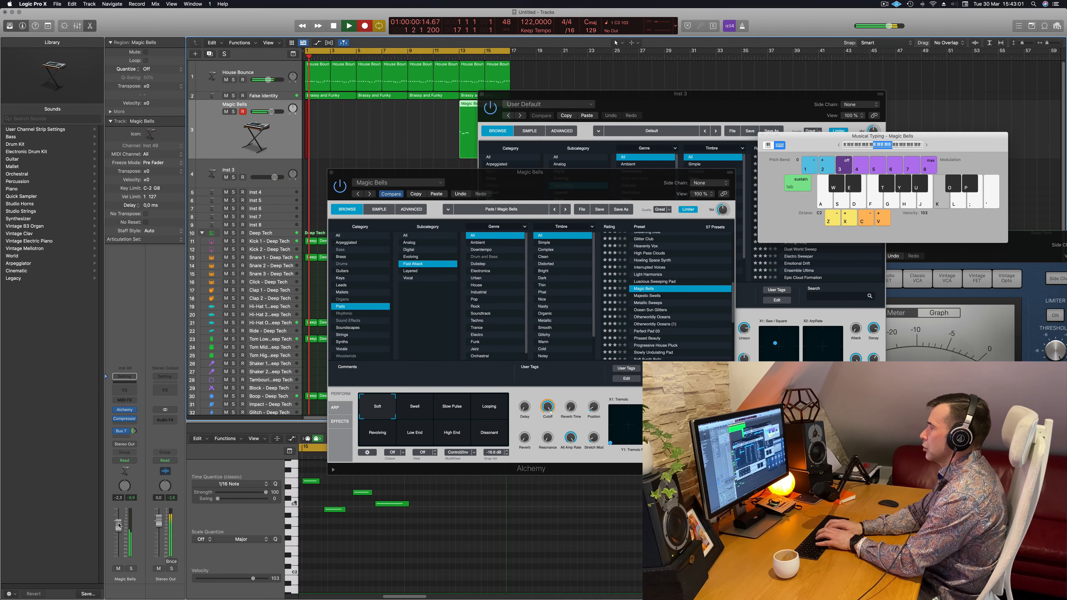
key("h")
key("j")
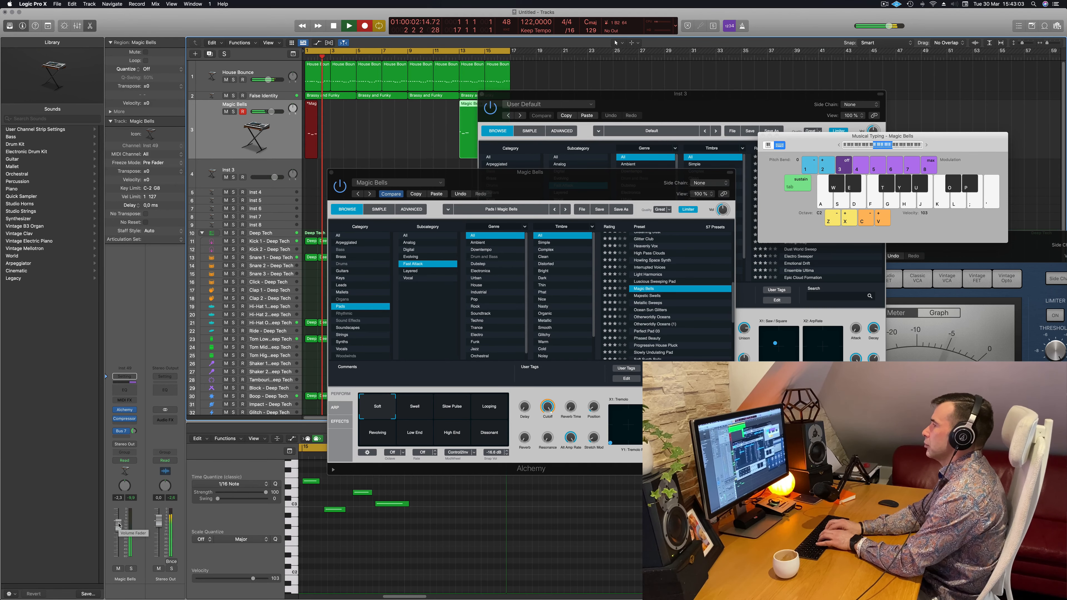
key("p")
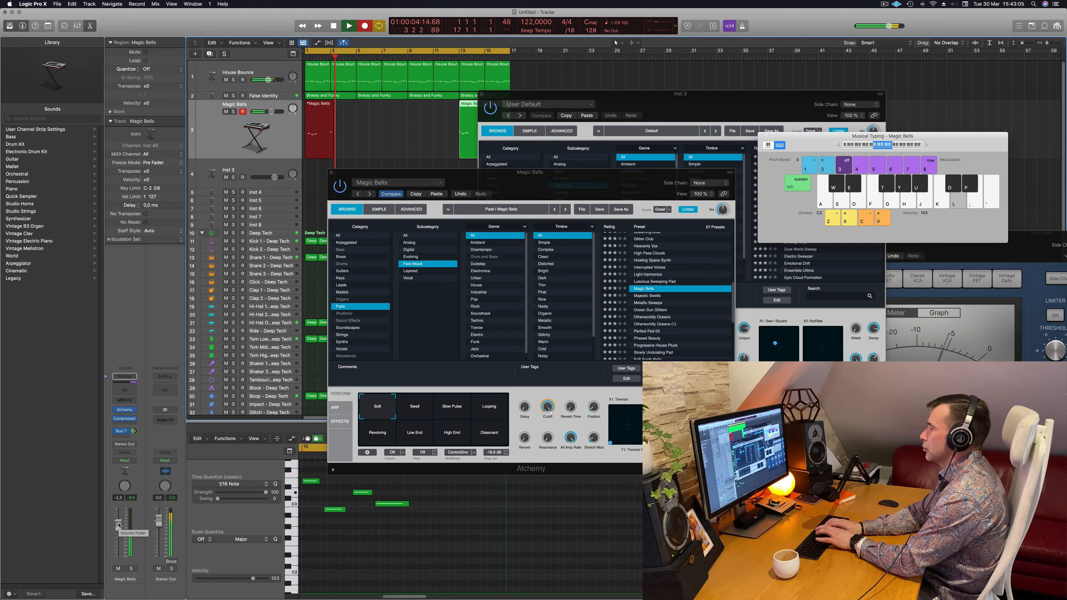
key("h")
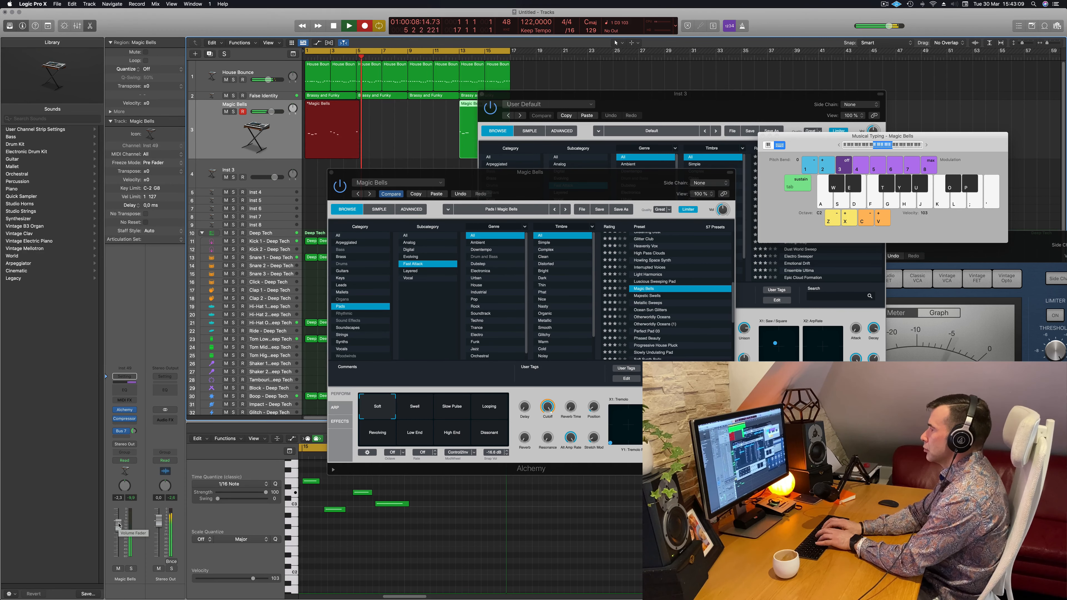
key("j")
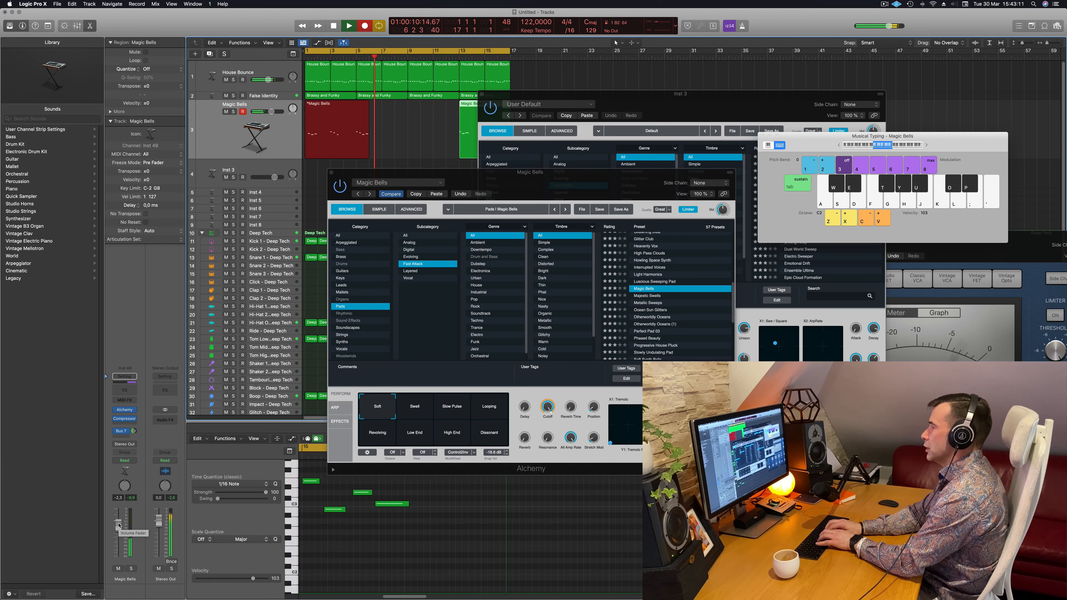
key("semicolon")
key("l")
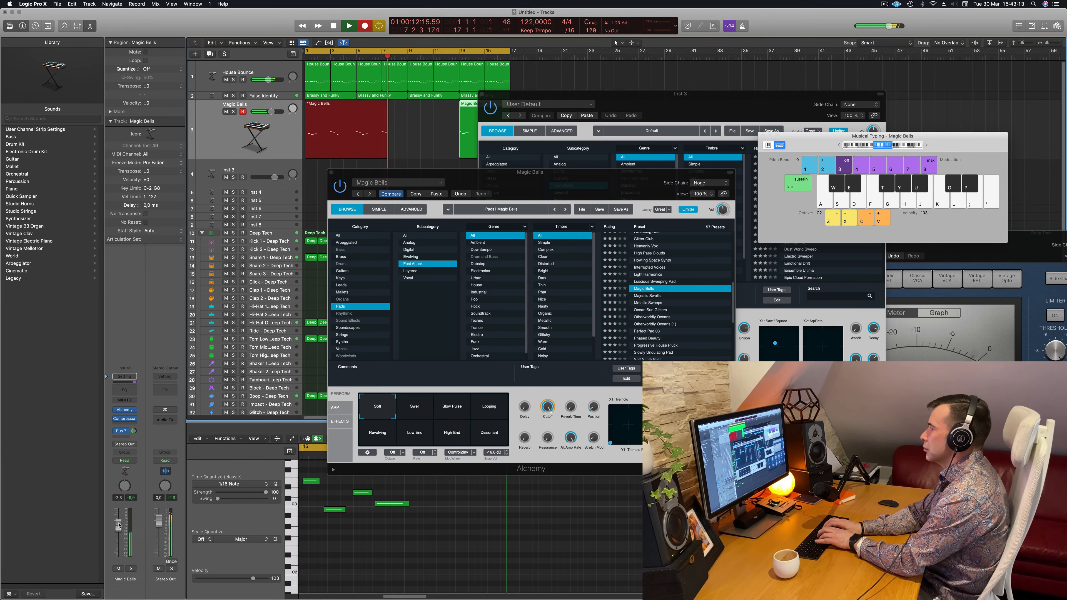
key("h")
key("j")
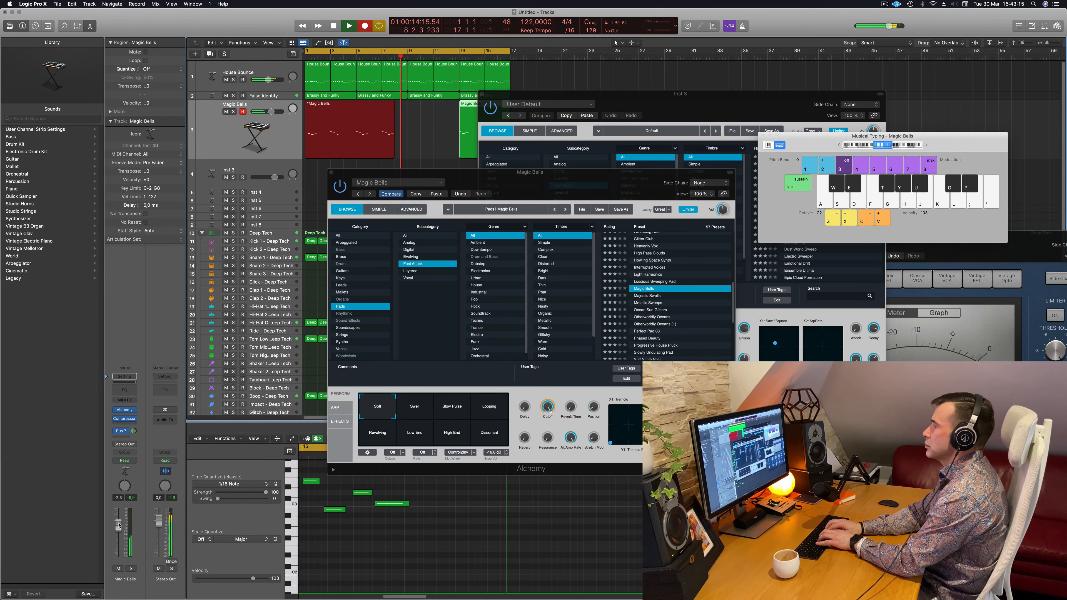
key("l")
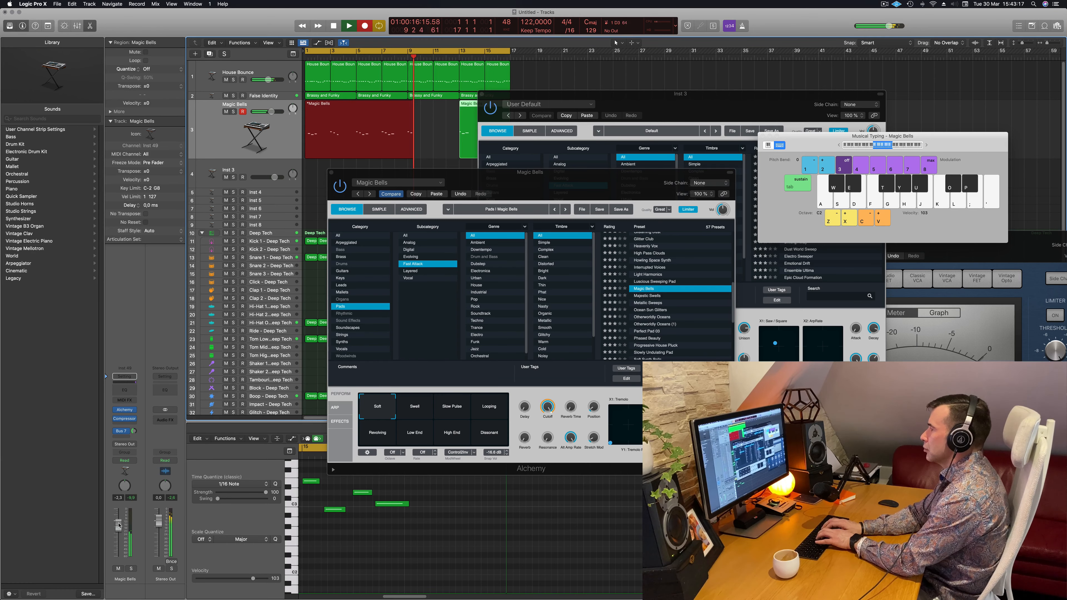
key("k")
key("h")
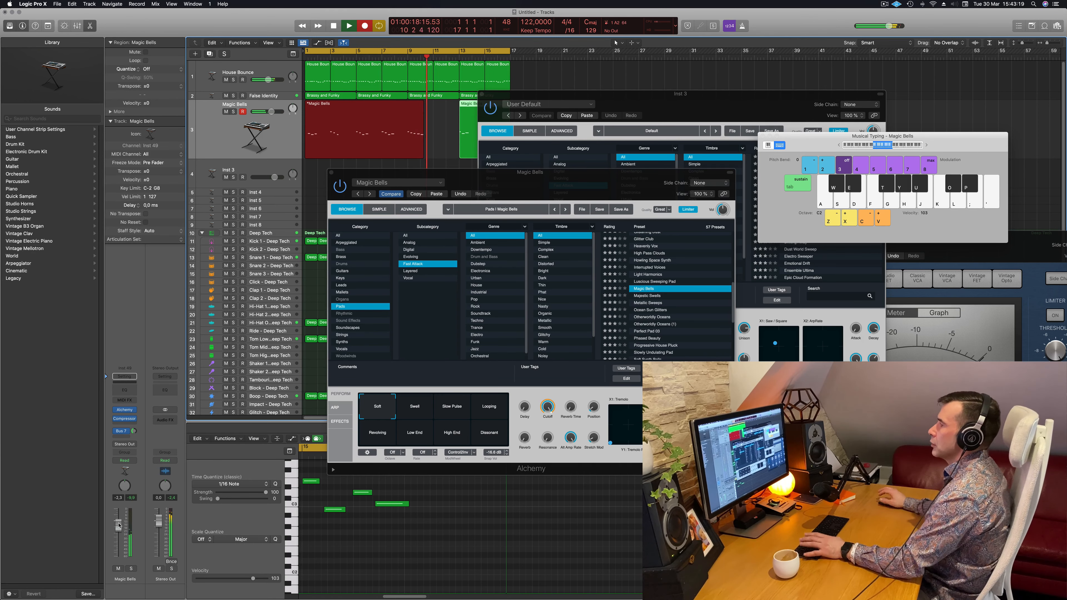
key("space")
key("space")
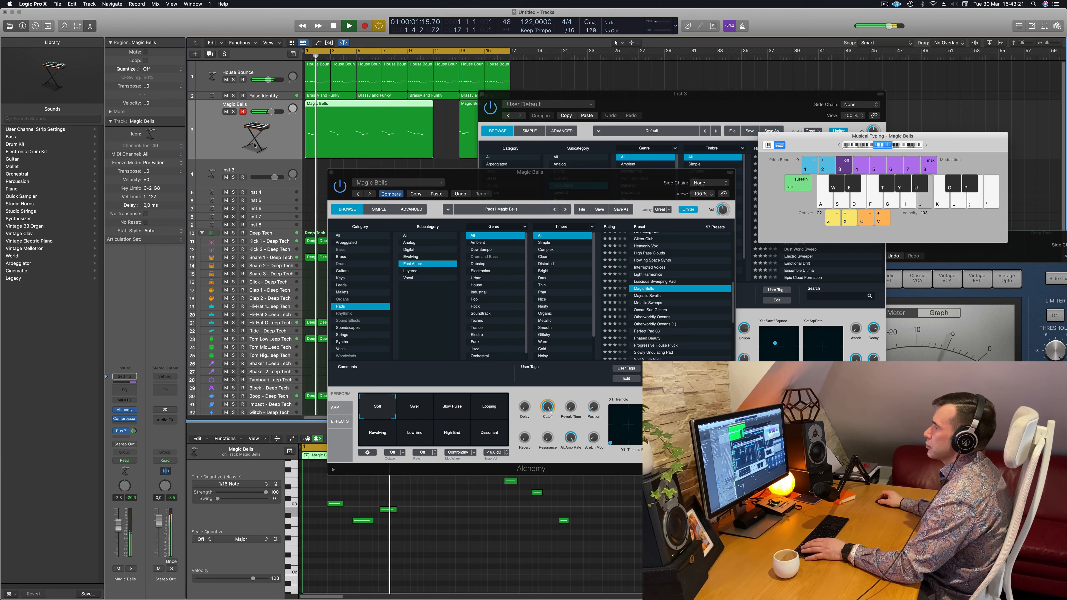
Split the Magic Bells recording at bar 7, delete the earlier part and move the remaining four bars to bar 1
left_click(382, 105)
key("Return")
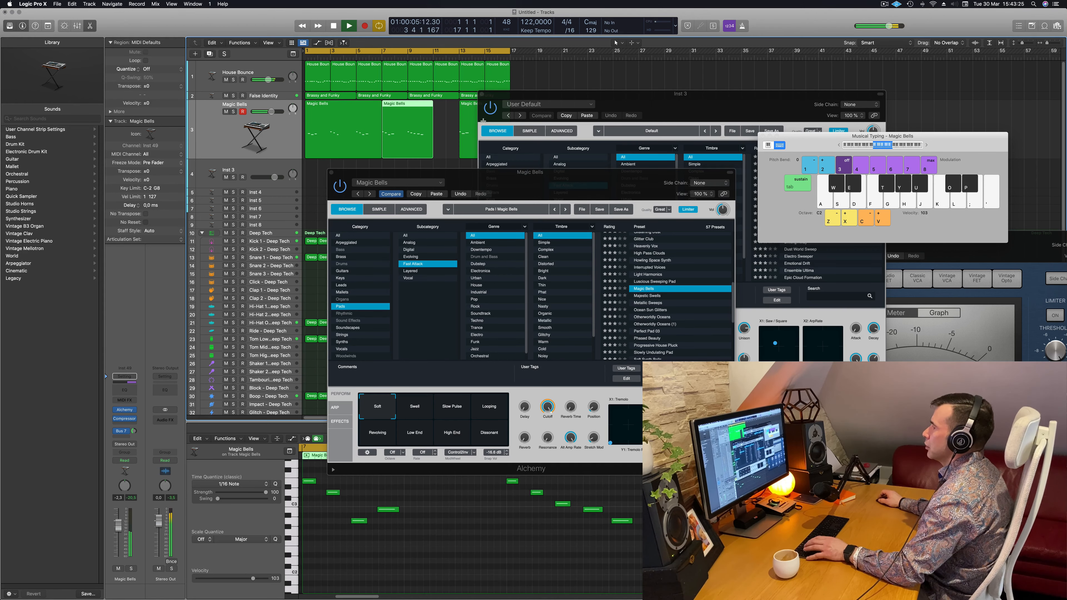
left_click(341, 116)
key("Delete")
left_click_drag(421, 117, 343, 117)
key("space")
Move the Inst 3 plug-in window off the arrangement and delete the Magic Bells take at bar 13
left_click_drag(499, 94, 701, 95)
left_click(506, 117)
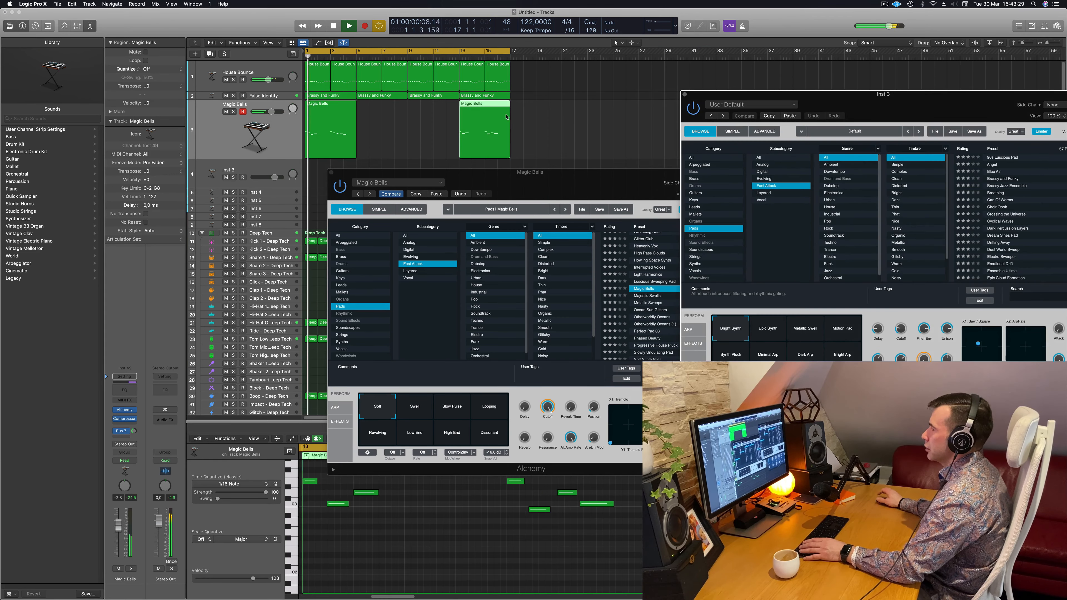
key("Delete")
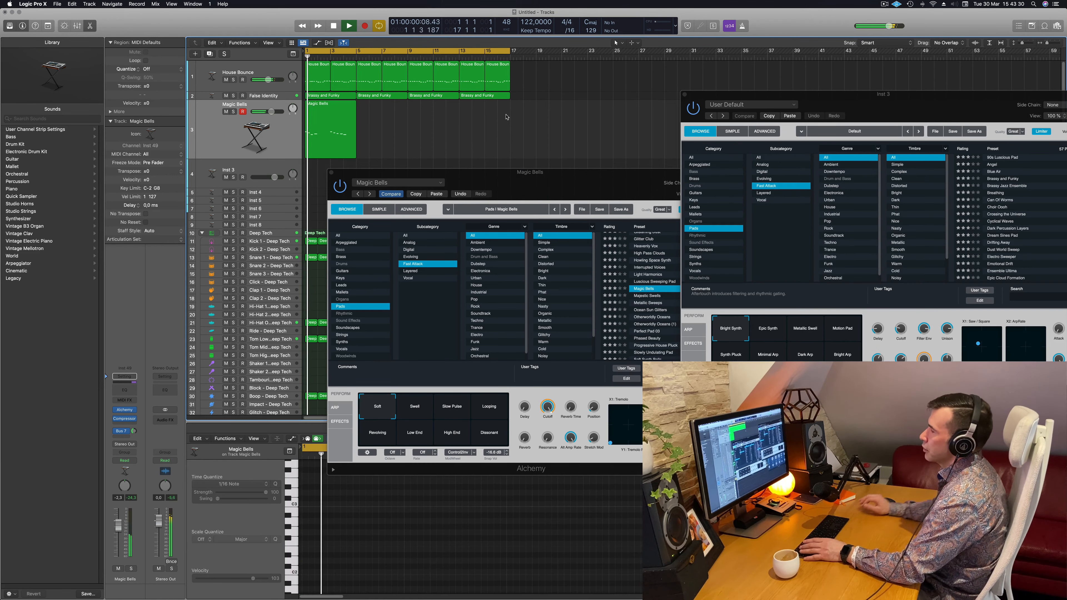
Quantize all notes of the remaining Magic Bells region to 1/16 notes
left_click(337, 111)
left_click(399, 545)
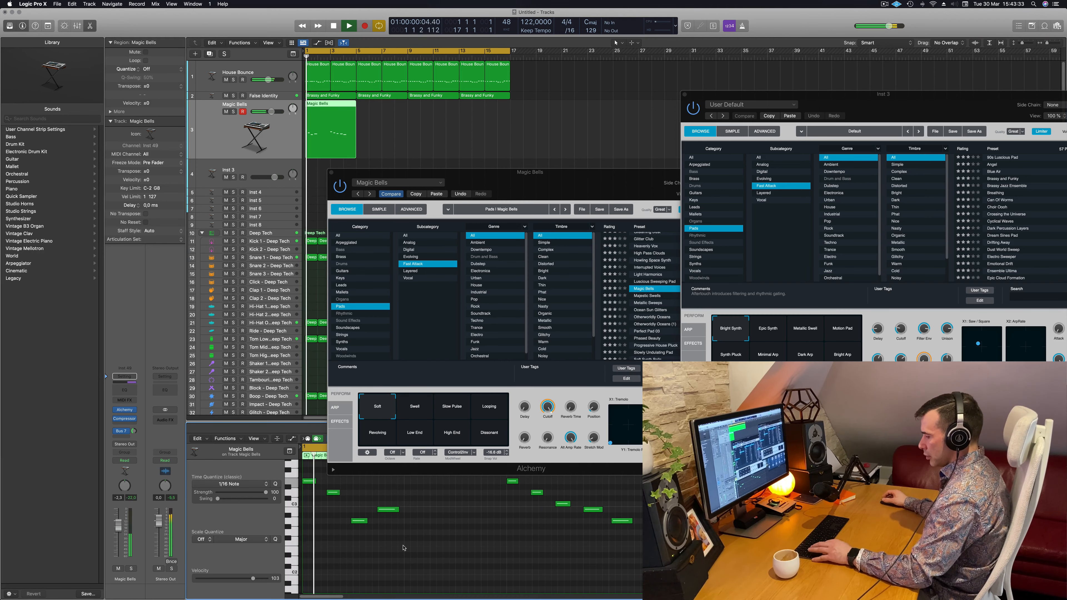
key("super+a")
left_click(422, 544)
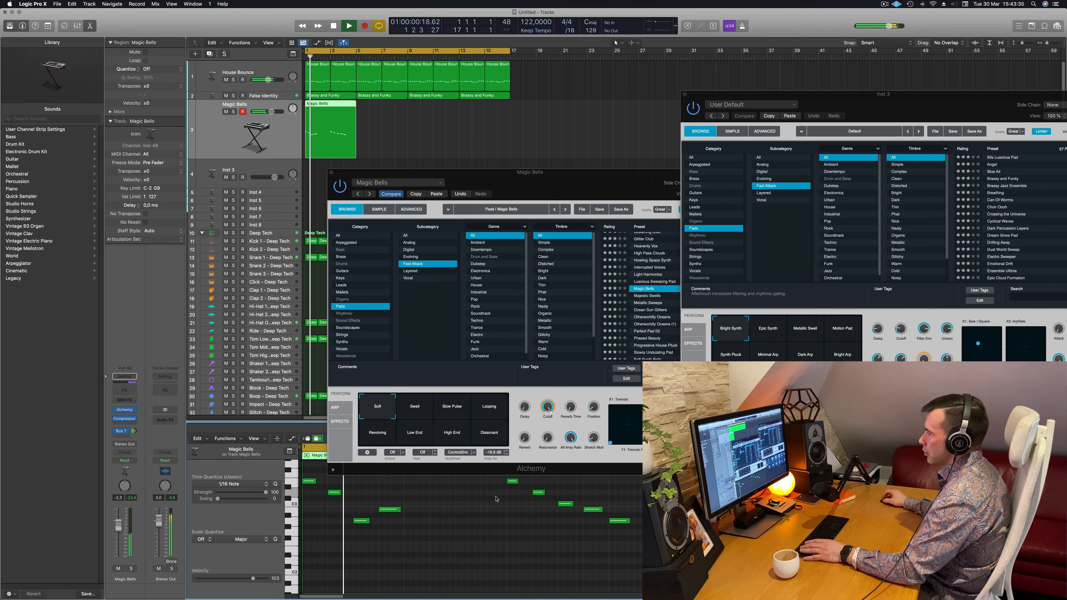
Move the Magic Bells plug-in window clear of the piano roll and delete the melody's final note at bar 4
left_click_drag(564, 184, 970, 172)
scroll(547, 541, "left", 2)
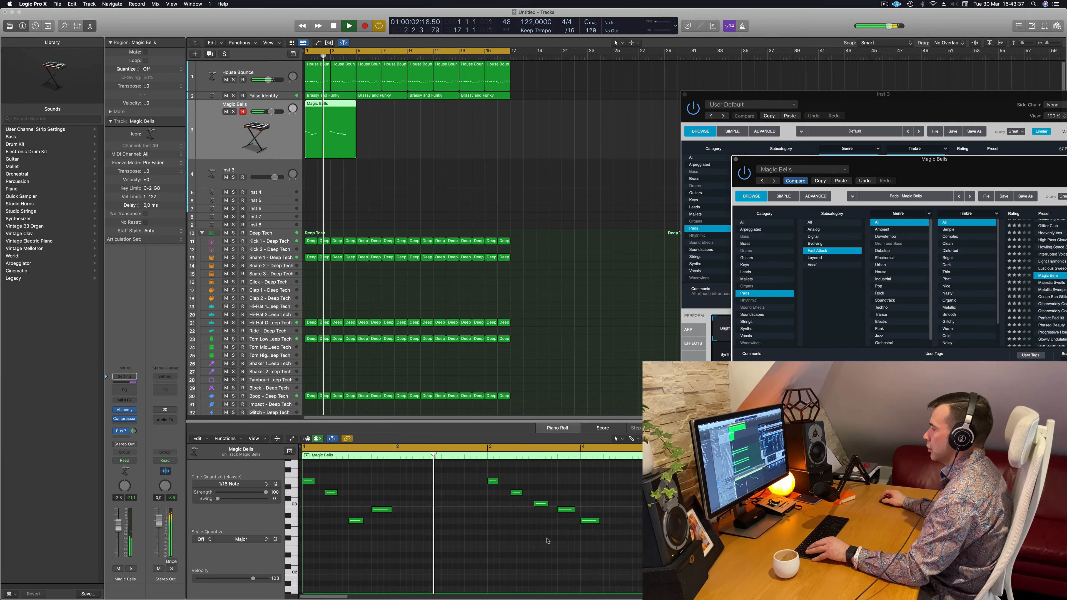
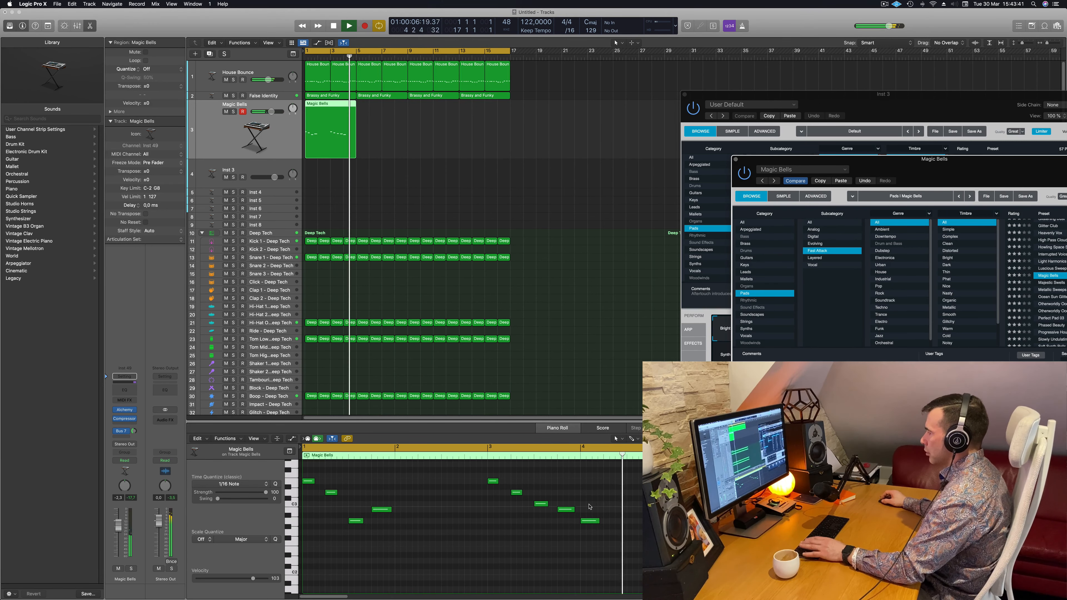
key("Return")
left_click_drag(589, 506, 591, 531)
key("space")
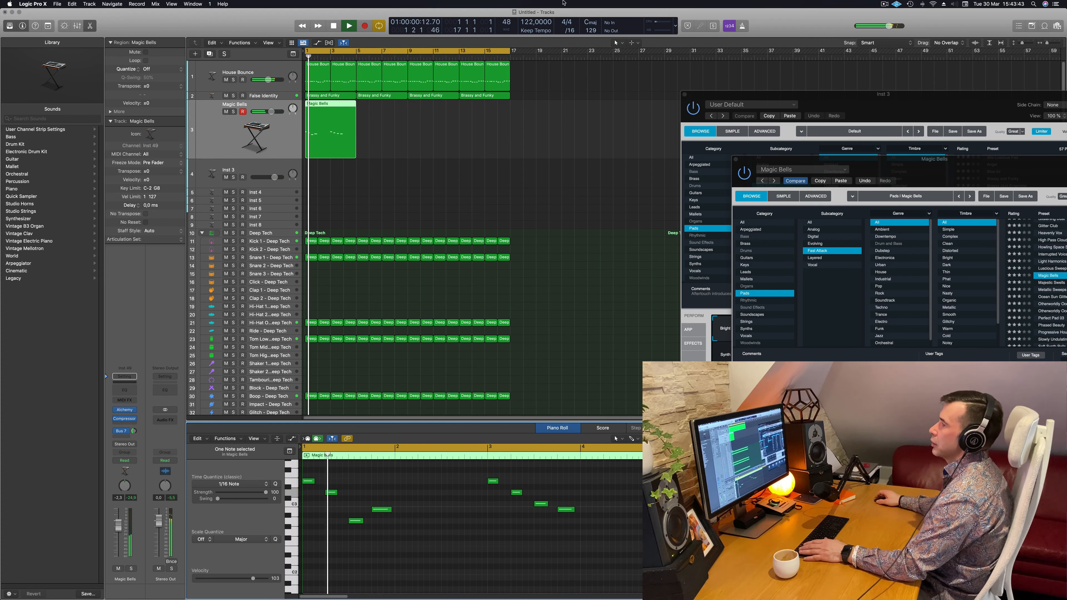
Duplicate the four-bar Magic Bells region to bar 5 and play the arrangement from the start
left_click_drag(332, 110, 383, 110)
key("space")
key("space")
key("space")
key("space")
scroll(348, 298, "down", 1)
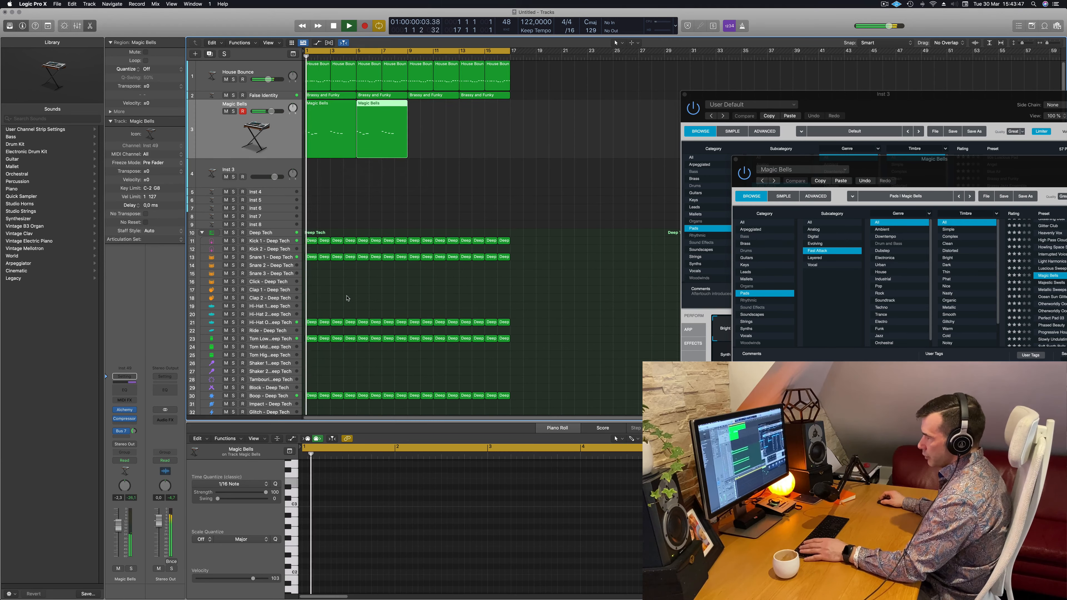
key("space")
key("space")
Bring up the open hi-hat channel strip and lower the Snare 1 - Deep Tech volume to -14.8 dB during playback
left_click(289, 321)
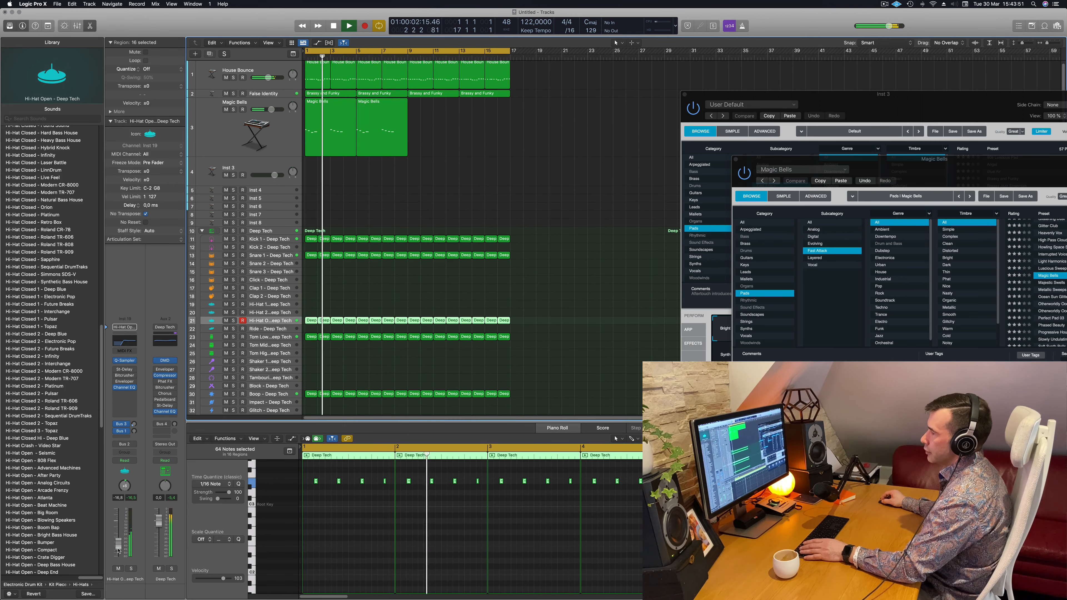
key("Return")
left_click(271, 256)
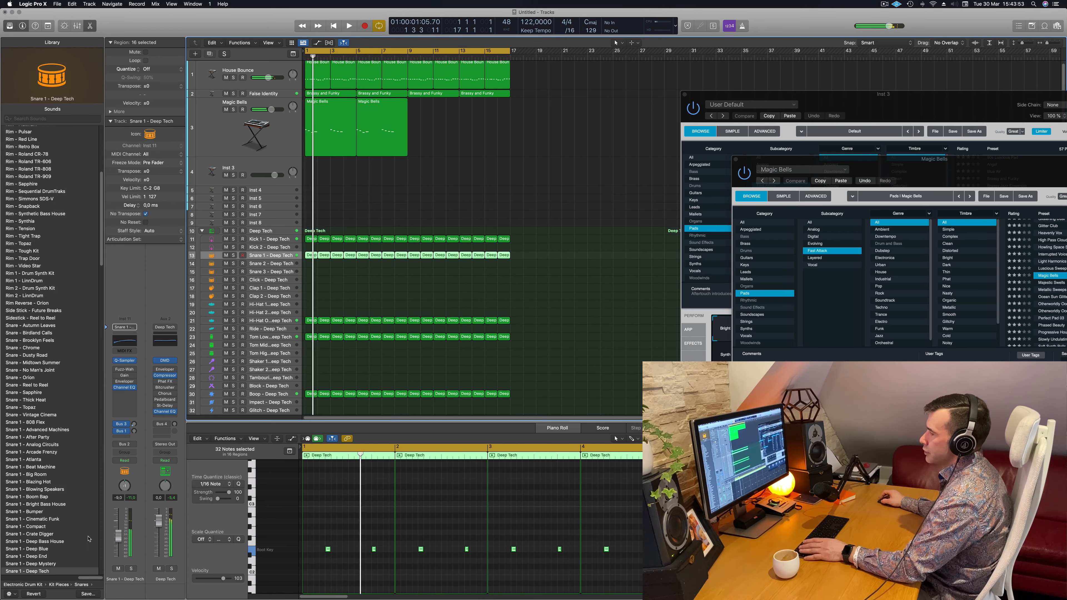
key("Return")
left_click_drag(124, 537, 118, 543)
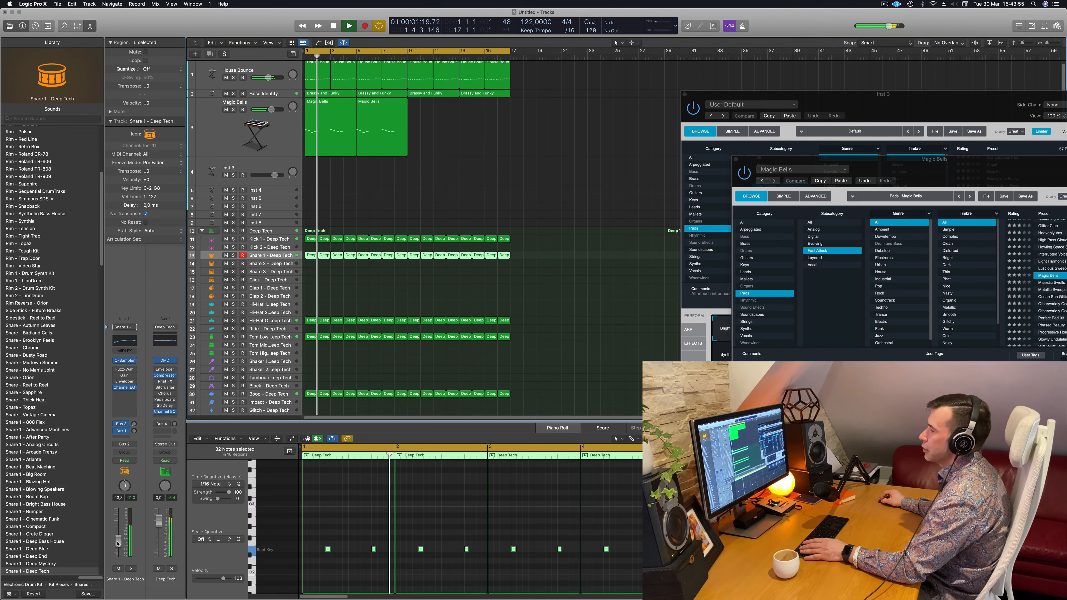
key("Return")
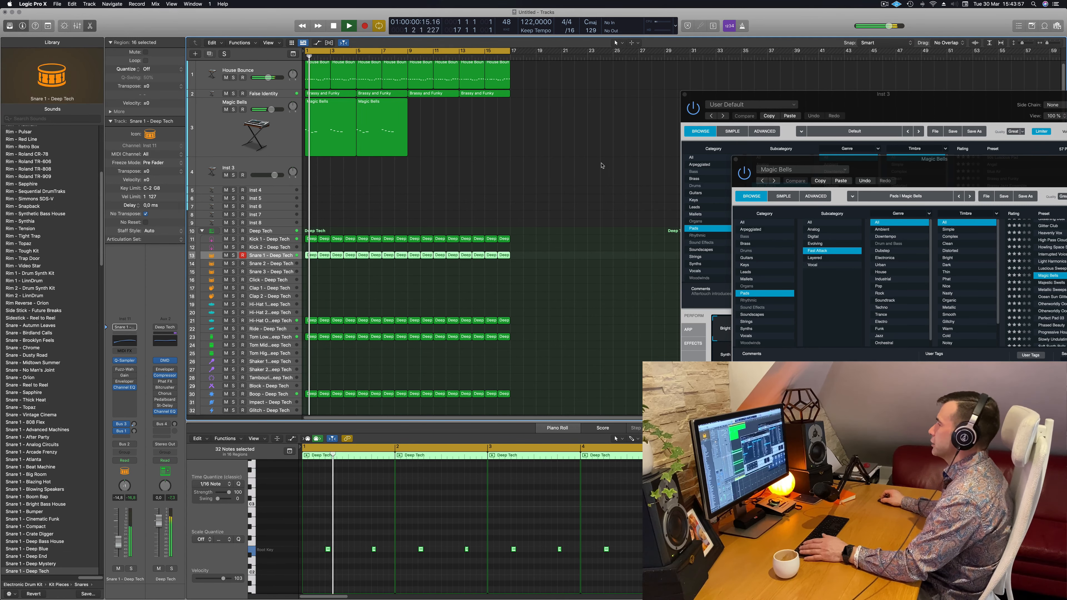
Bring the Magic Bells plug-in window back fully into view and lower the Snare 1 - Deep Tech volume to -16.2 dB
left_click_drag(880, 165, 552, 162)
key("Return")
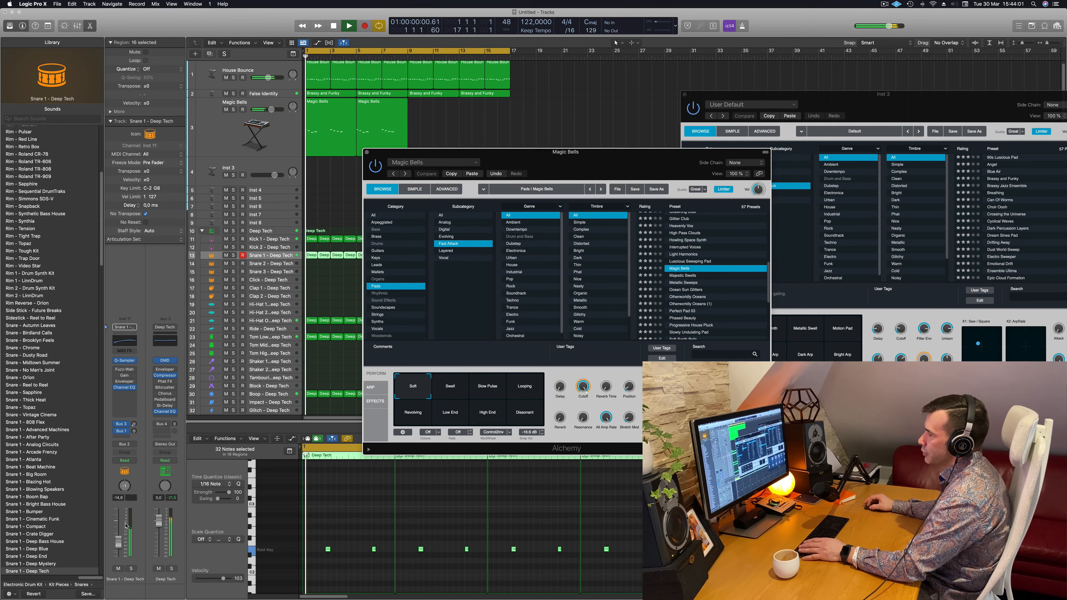
left_click(283, 147)
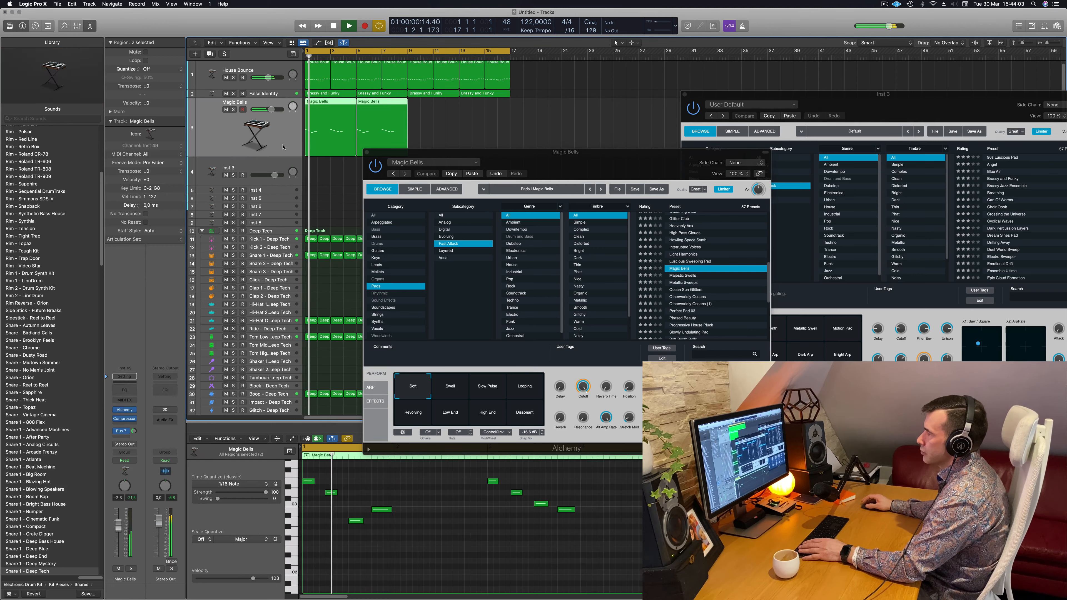
left_click(274, 255)
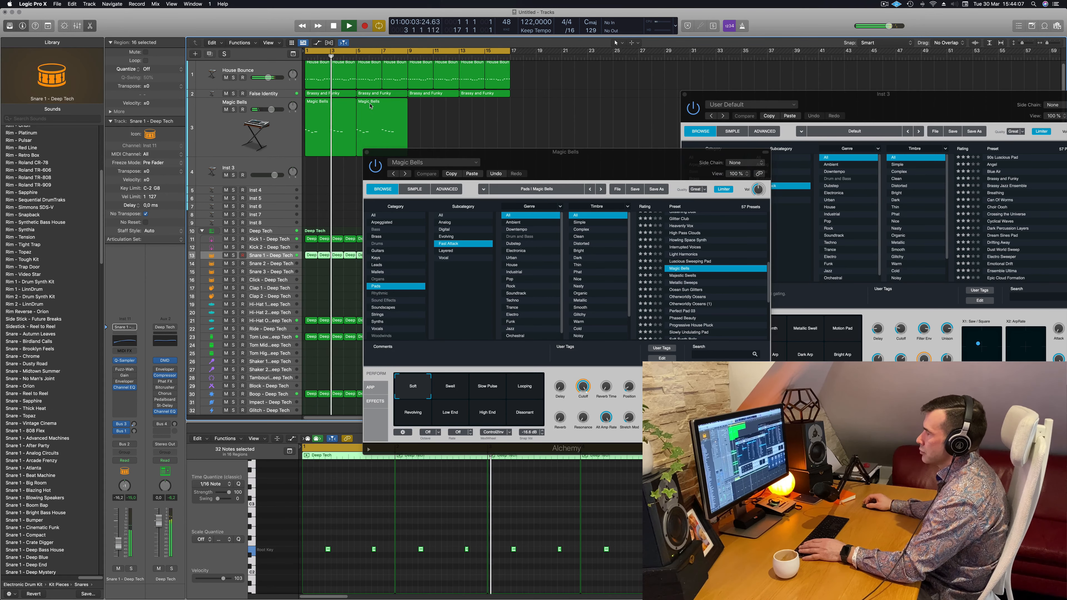
Raise the Magic Bells volume to -1.1 dB and audition its Swell, Slow Pulse, Looping, Revolving, Low End, High End and Dissonant variations
left_click(272, 122)
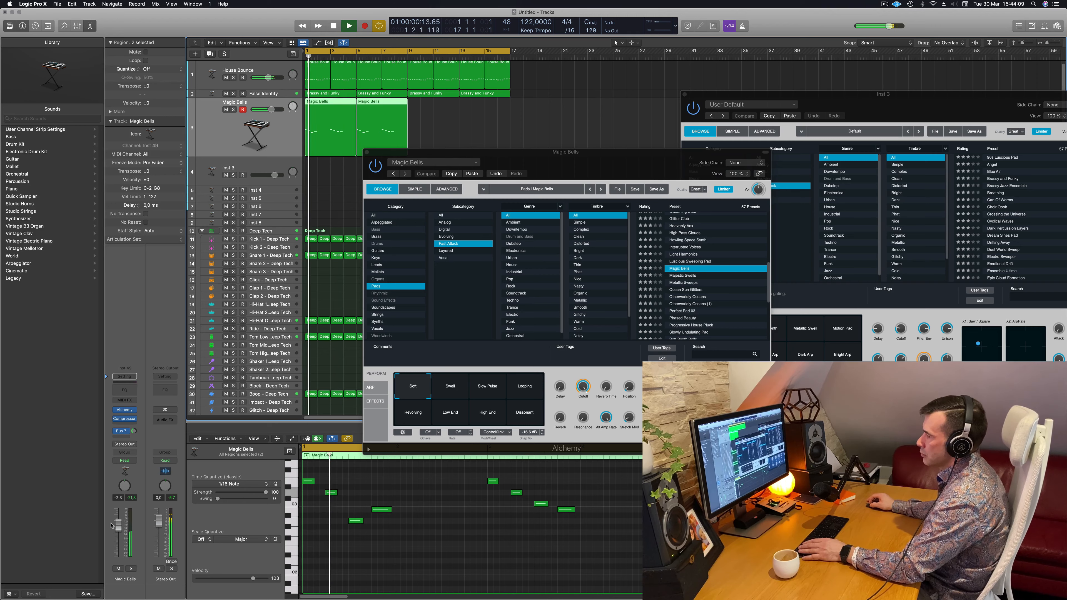
left_click(450, 386)
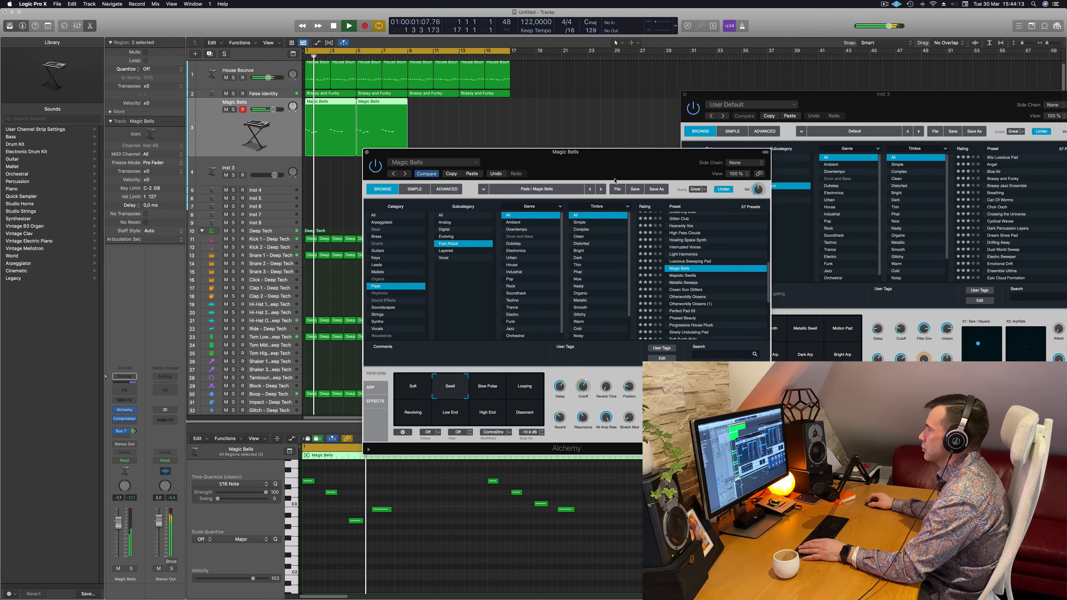
left_click_drag(615, 180, 609, 183)
left_click(488, 386)
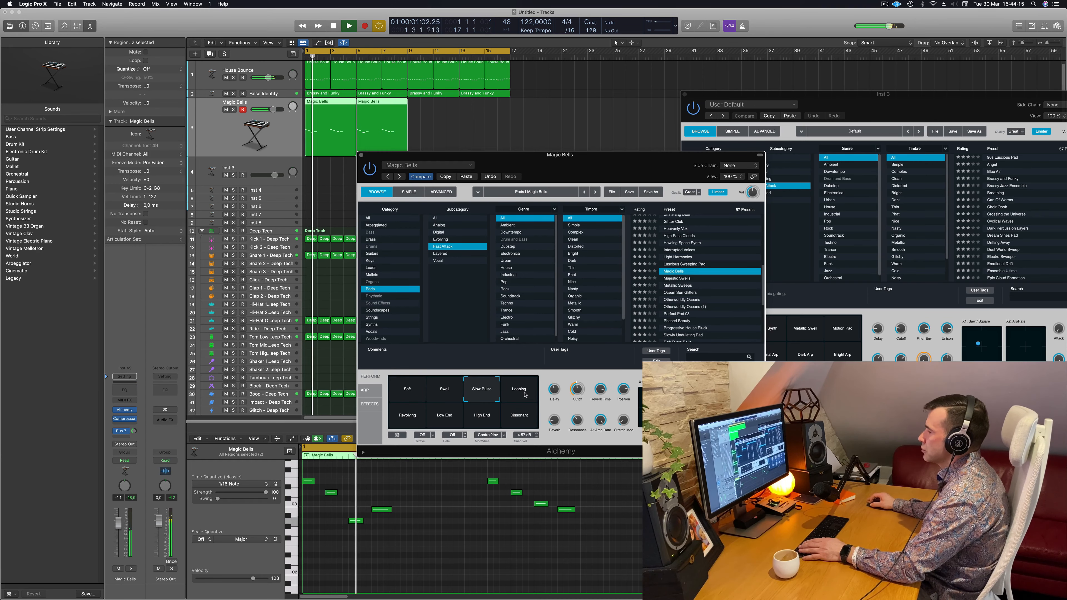
left_click(525, 394)
left_click(405, 417)
key("space")
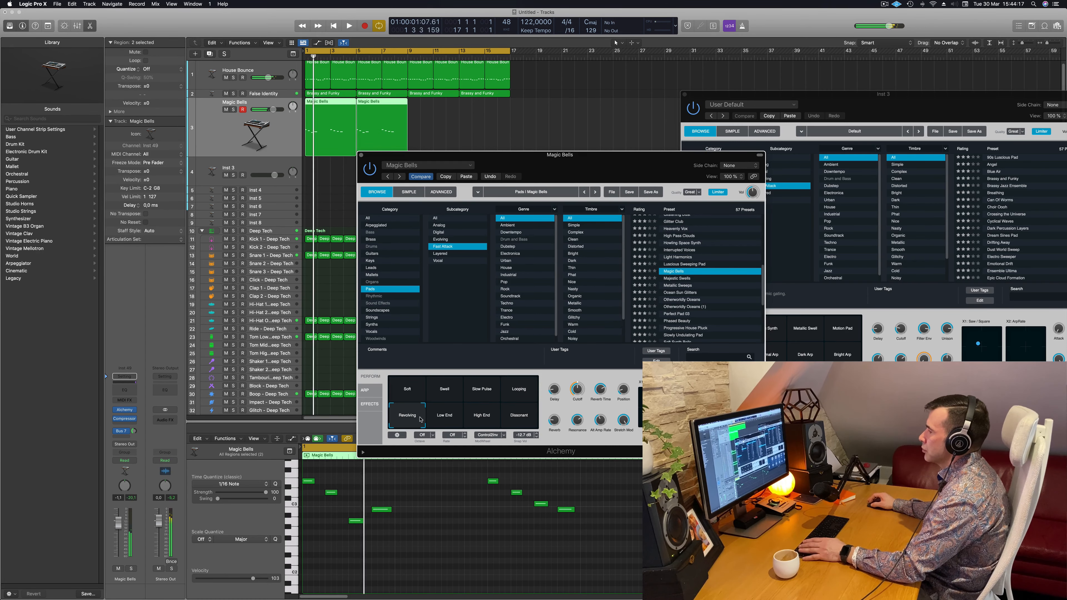
left_click(445, 419)
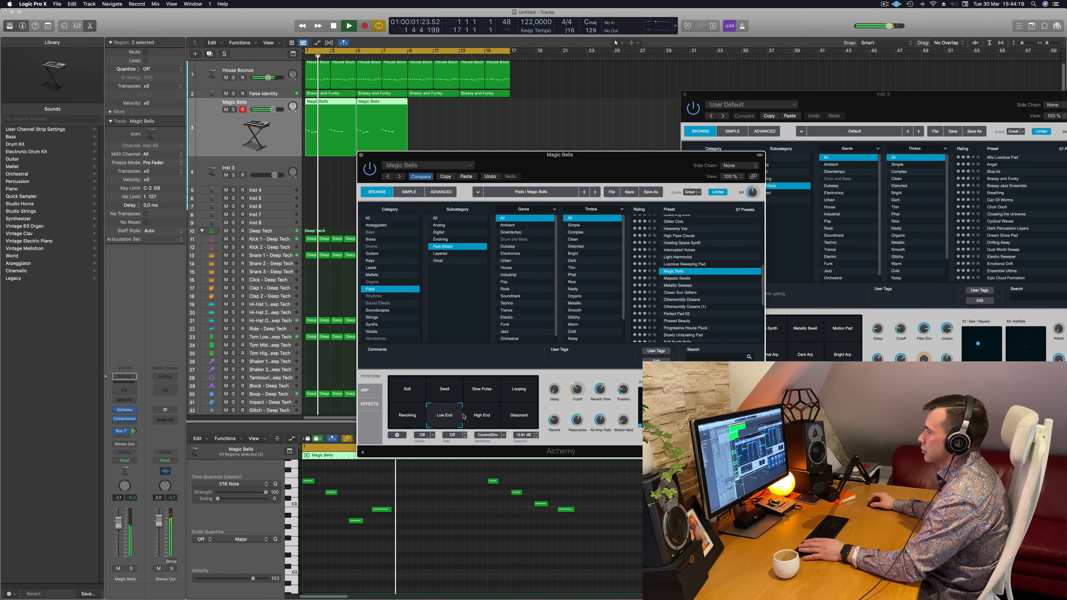
left_click(478, 417)
left_click(513, 418)
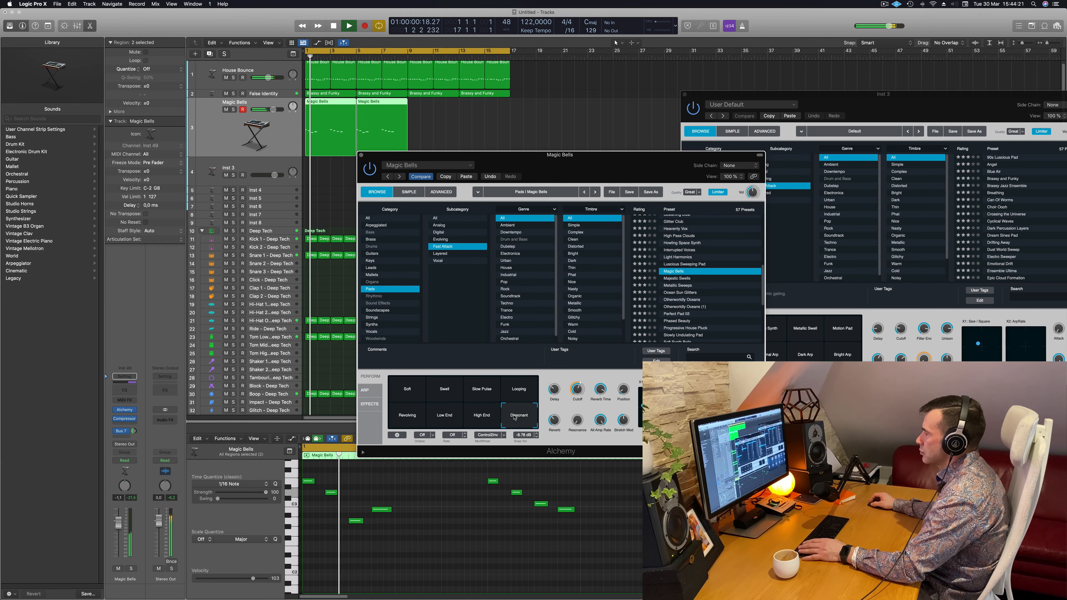
Switch the Magic Bells sound from the Dissonant to the Soft performance variation and listen to it in the loop
key("space")
key("space")
left_click_drag(545, 404, 579, 375)
key("space")
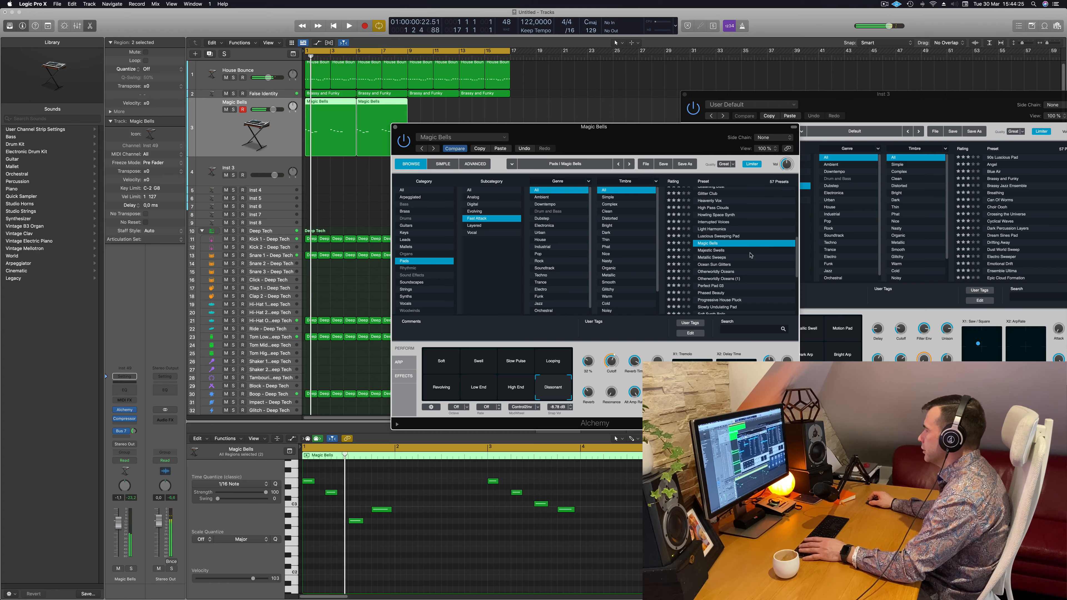
left_click(450, 361)
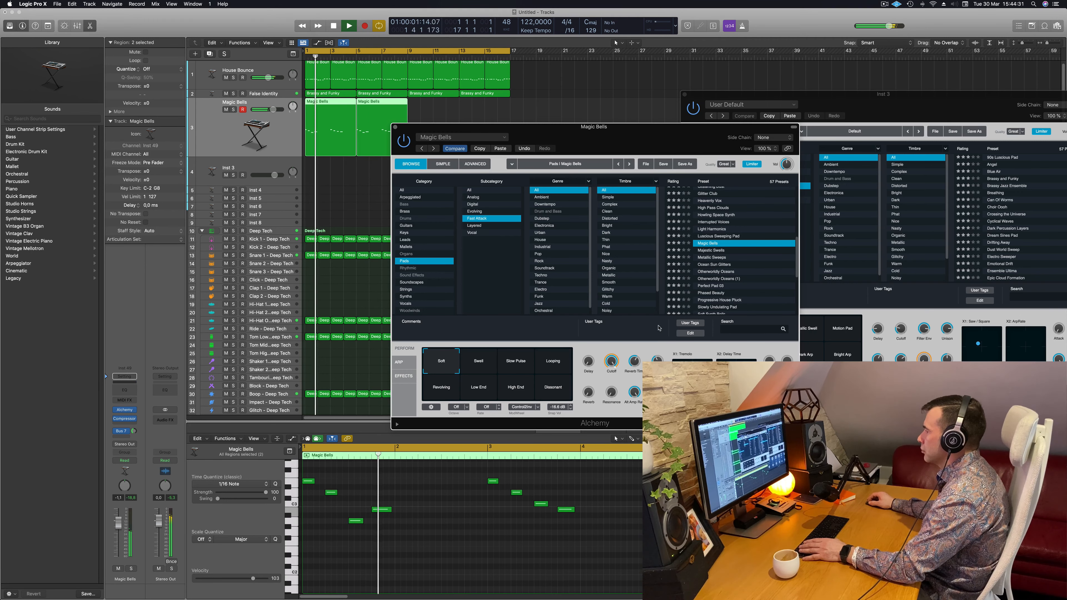
key("space")
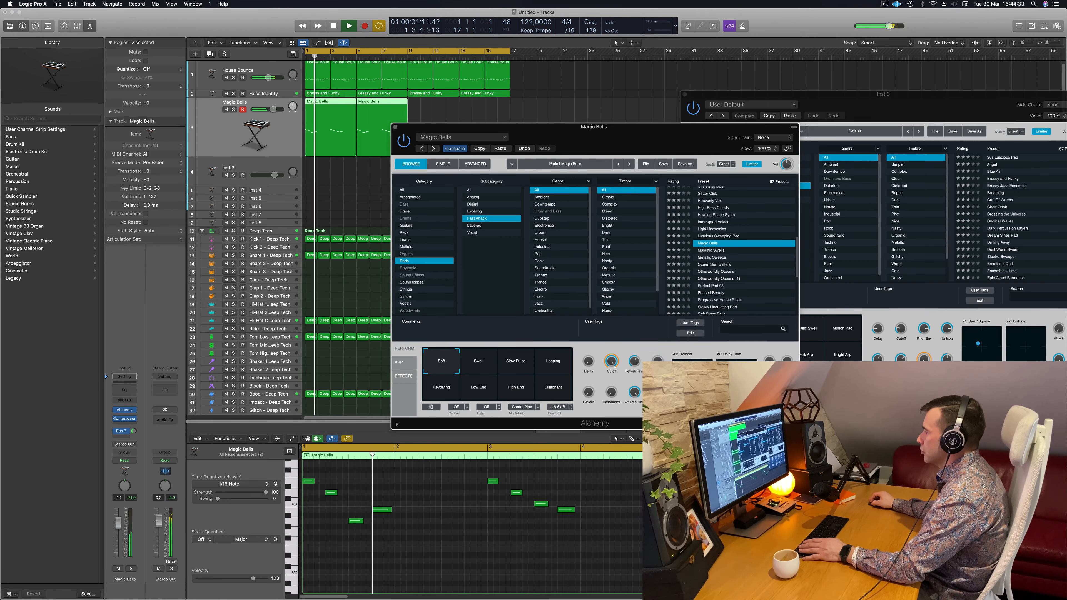
key("space")
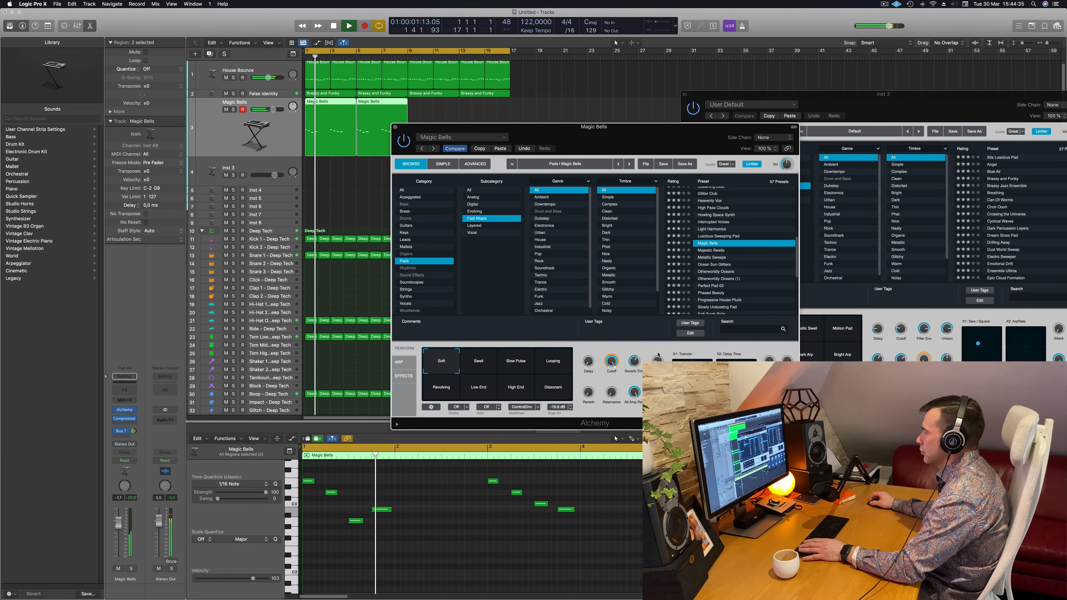
key("space")
key("space")
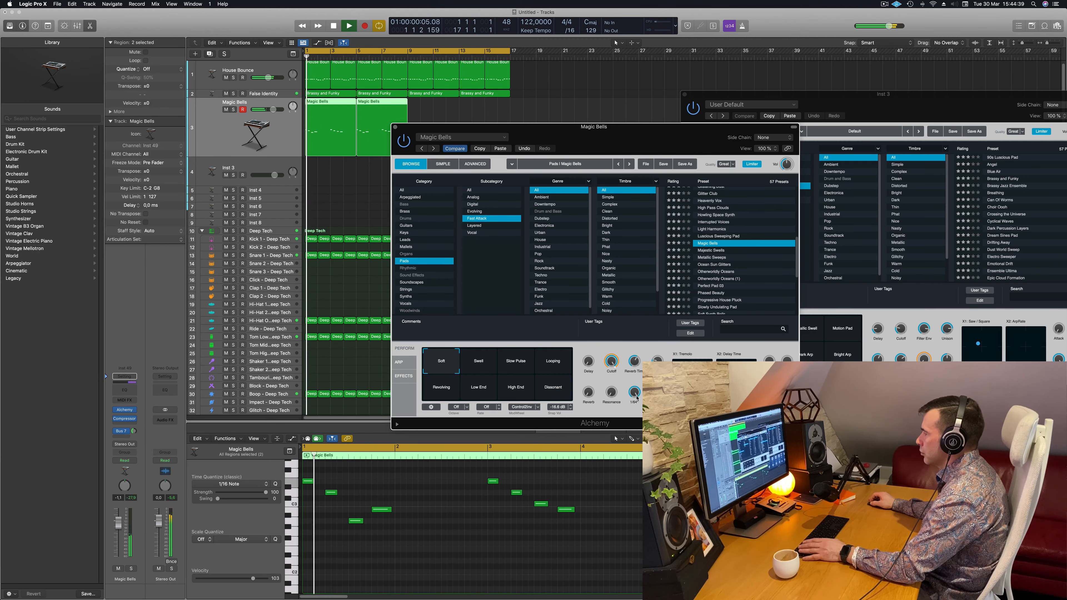
Lower the Cutoff control of the Magic Bells sound and replay the loop
key("space")
left_click_drag(609, 362, 609, 384)
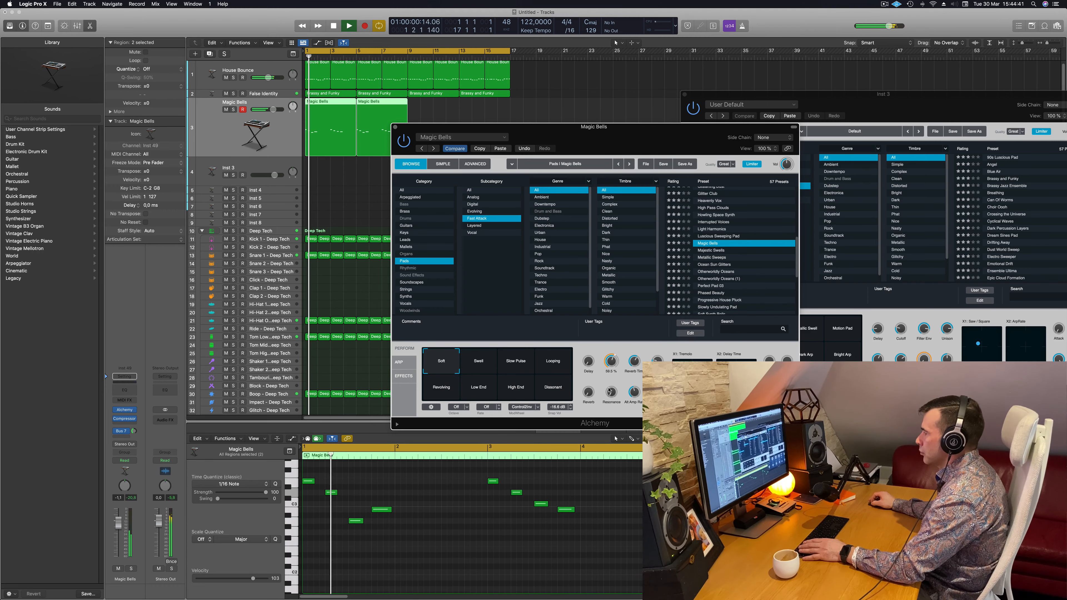
key("space")
key("space")
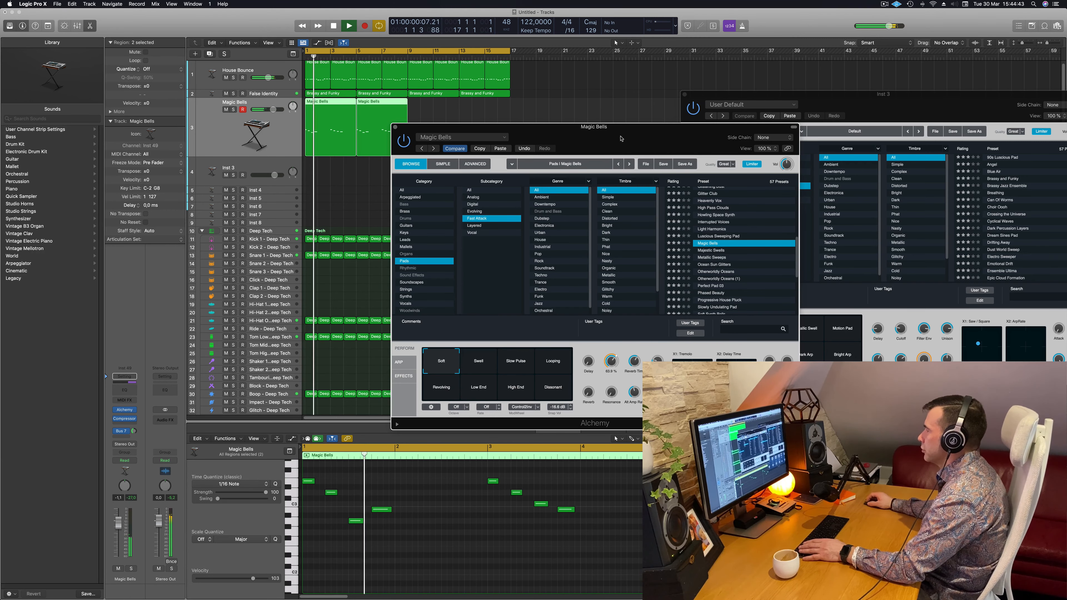
Audition the pad presets Majestic Swells, Metallic Sweeps, Ocean Sun Glitters and Otherworldly Oceans during playback
left_click_drag(621, 139, 717, 114)
key("Down")
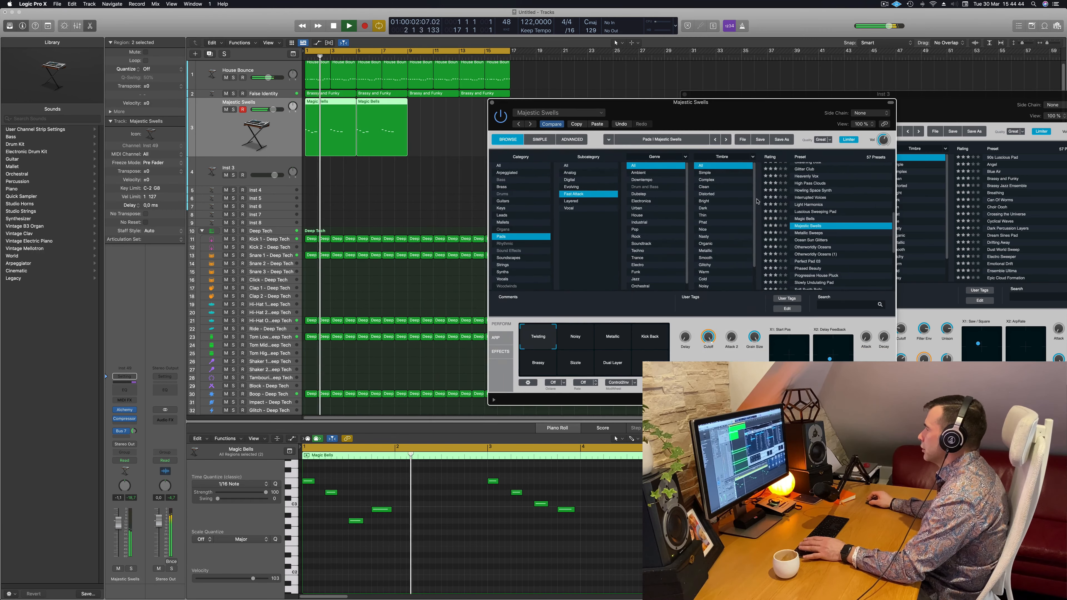
left_click(806, 233)
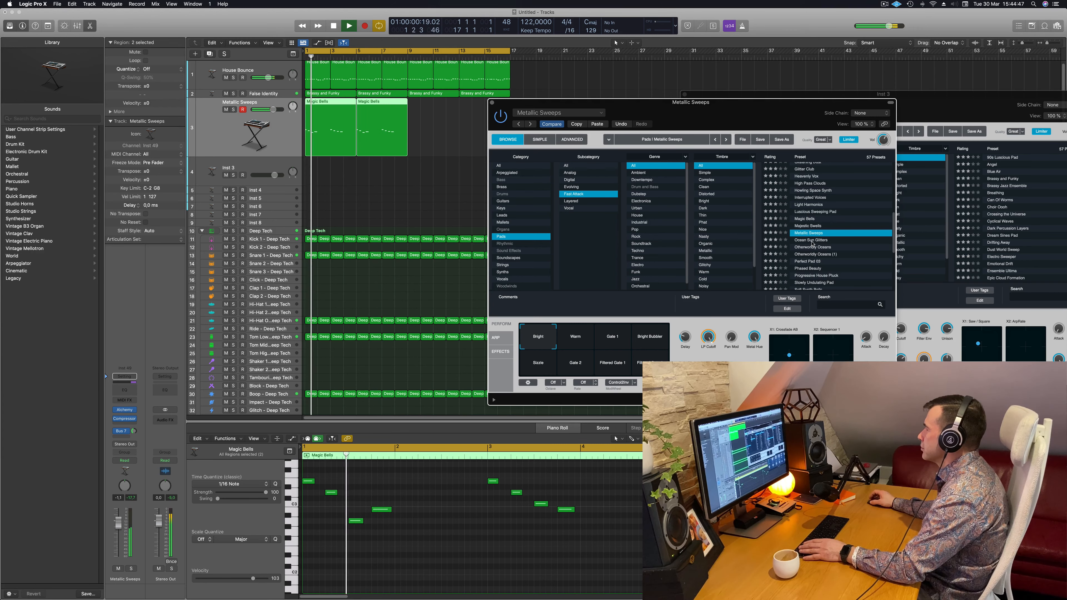
left_click(812, 241)
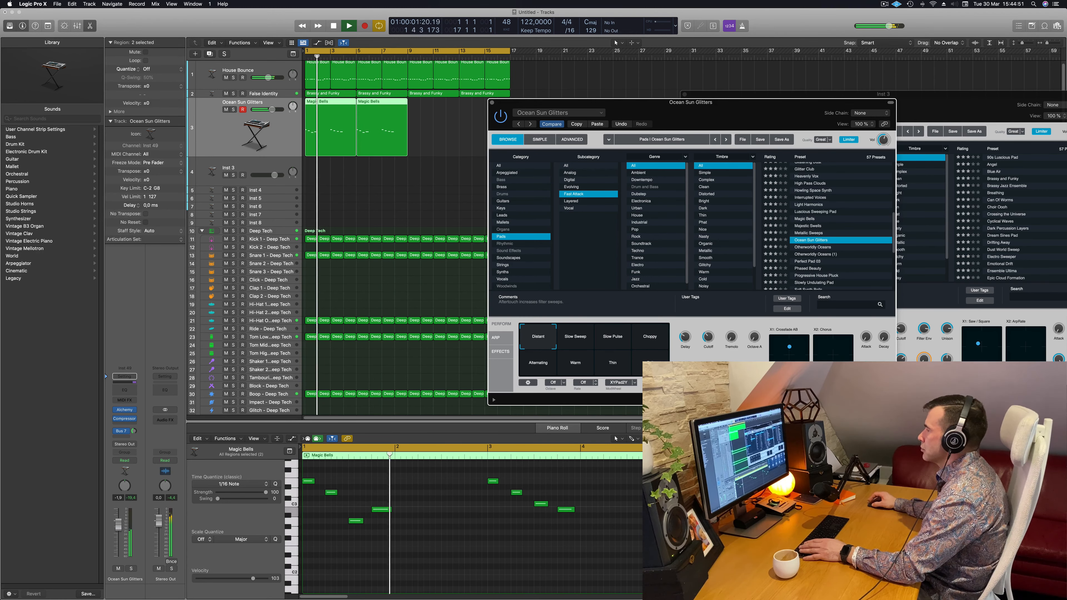
left_click(808, 248)
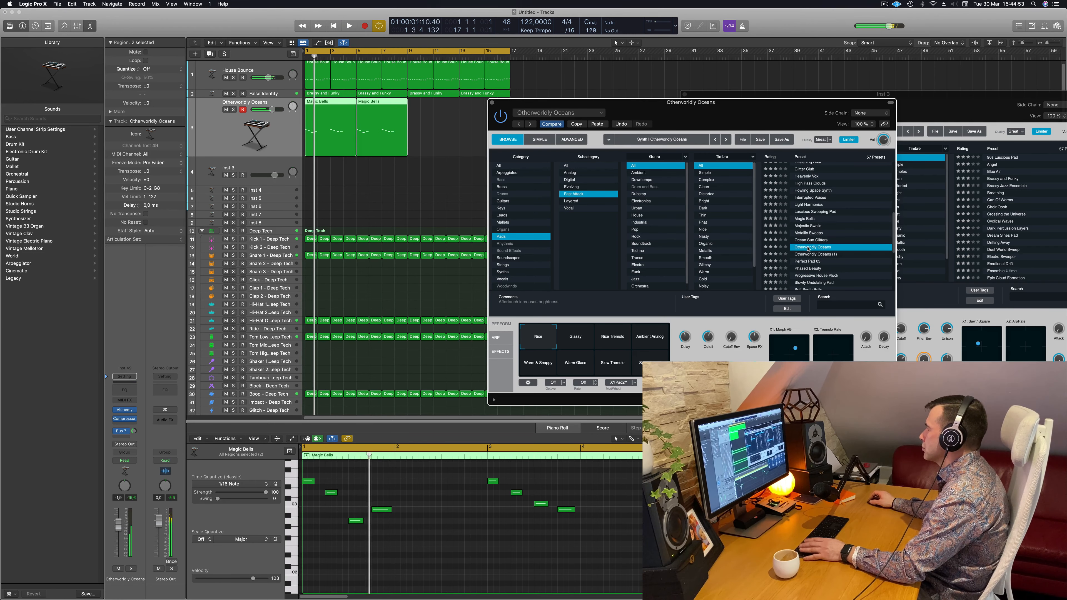
Load the Perfect Pad 03 preset on the pad track and lower the track's volume slightly
scroll(821, 248, "down", 2)
left_click(819, 247)
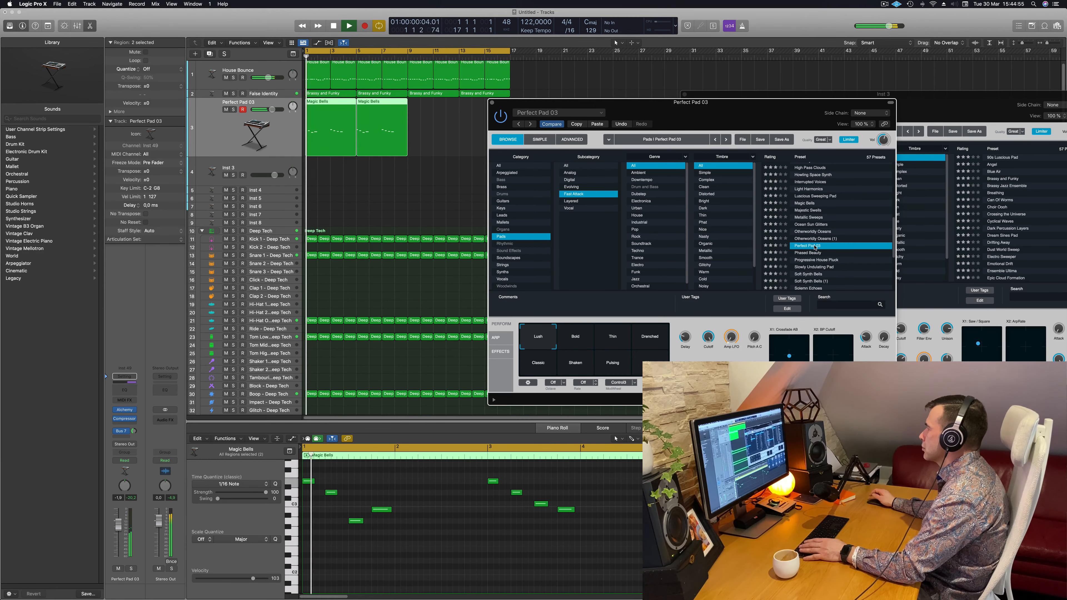
scroll(819, 246, "down", 2)
left_click_drag(698, 109, 640, 95)
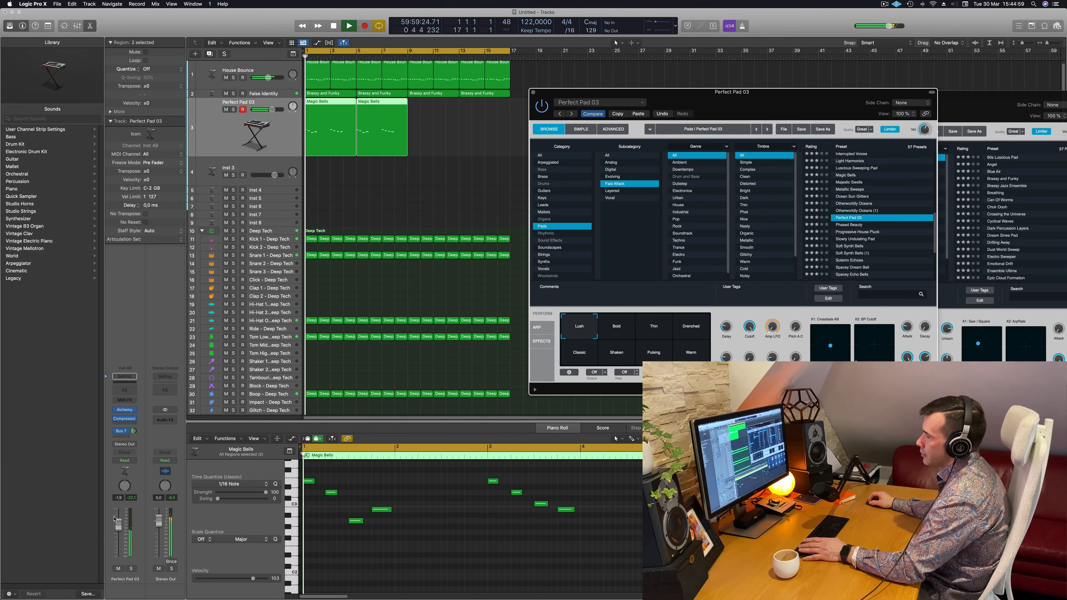
left_click_drag(118, 524, 119, 533)
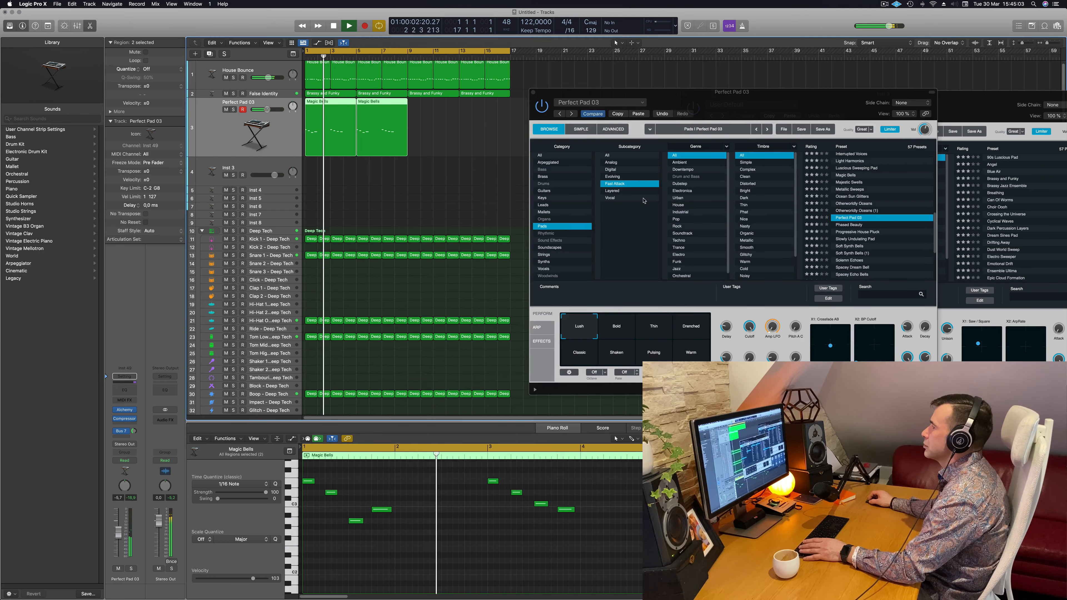
left_click_drag(791, 95, 836, 136)
key("space")
key("space")
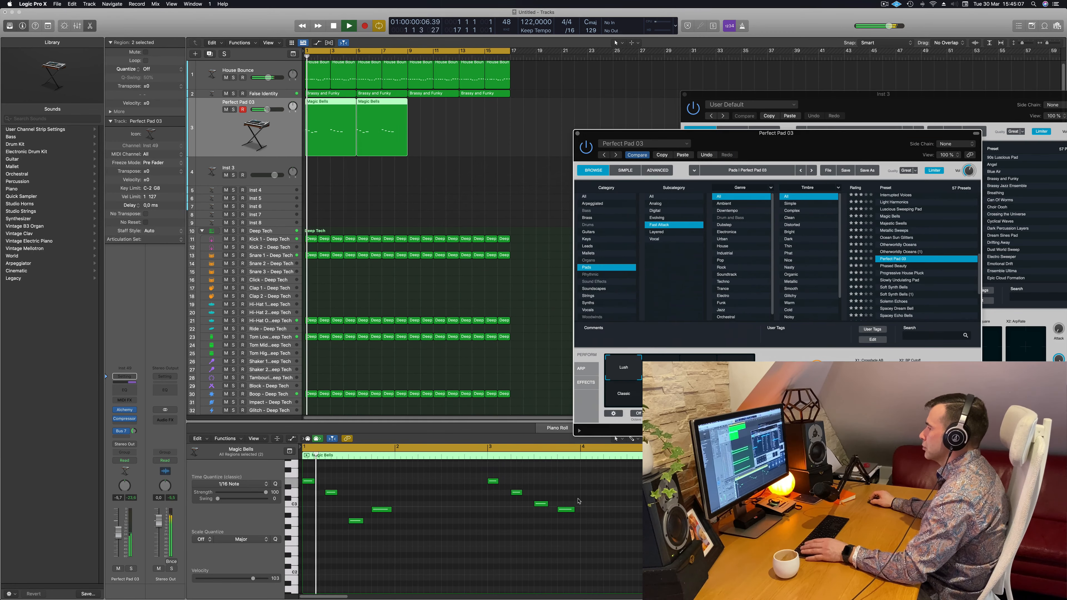
Copy the last note of the Magic Bells region to the start of bar 4 at the pitch of the third note
left_click(568, 509)
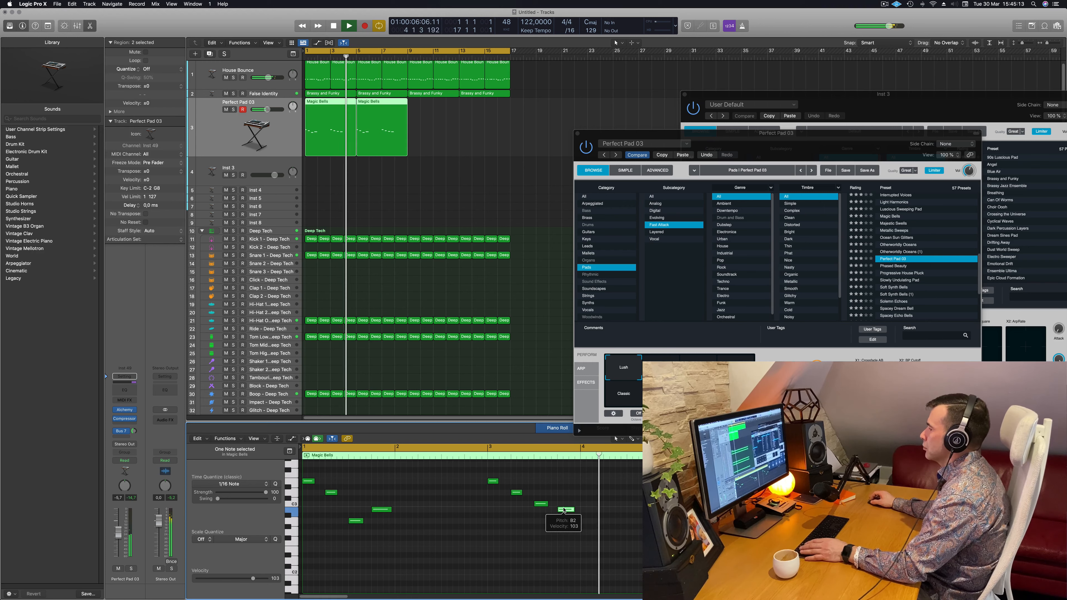
left_click_drag(564, 509, 588, 522)
scroll(584, 515, "left", 2)
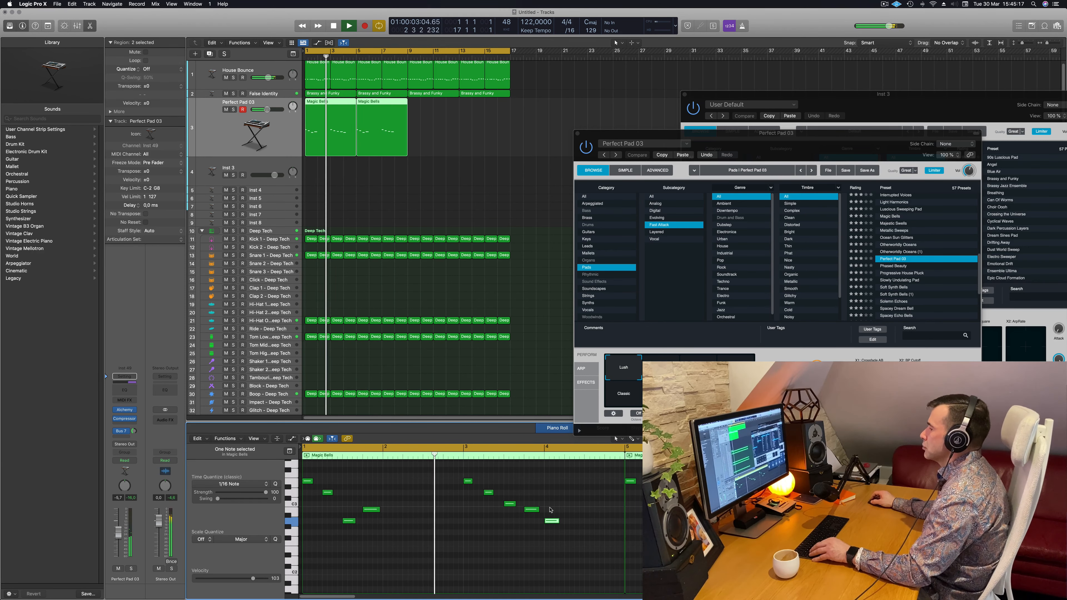
scroll(552, 509, "left", 1)
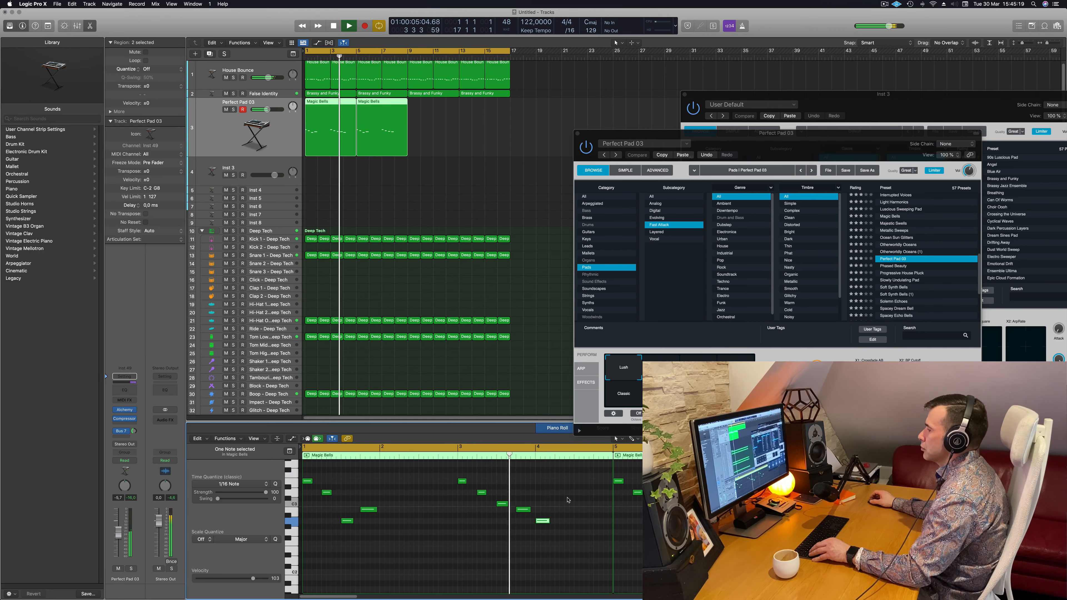
scroll(564, 500, "left", 1)
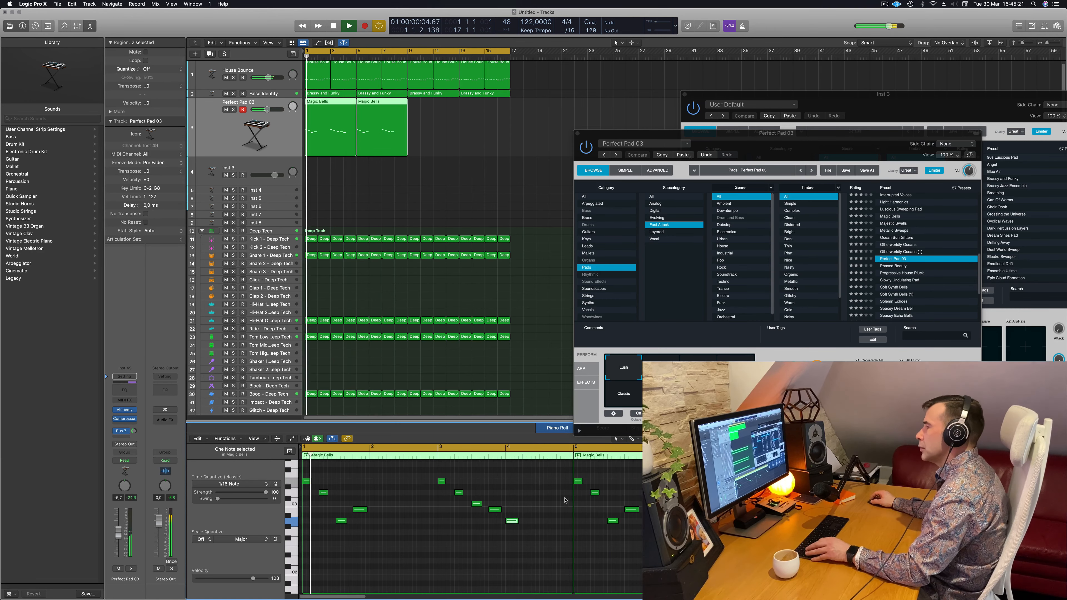
Delete the second Magic Bells region on the pad track and select the first one for editing
left_click(455, 173)
left_click(385, 143)
key("Delete")
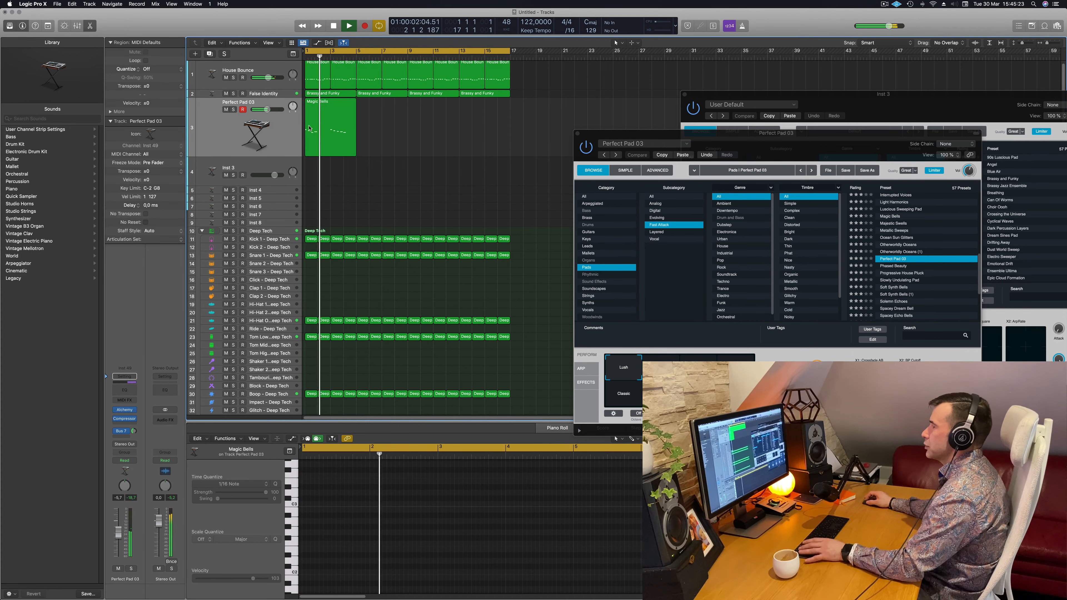
left_click(332, 145)
key("Return")
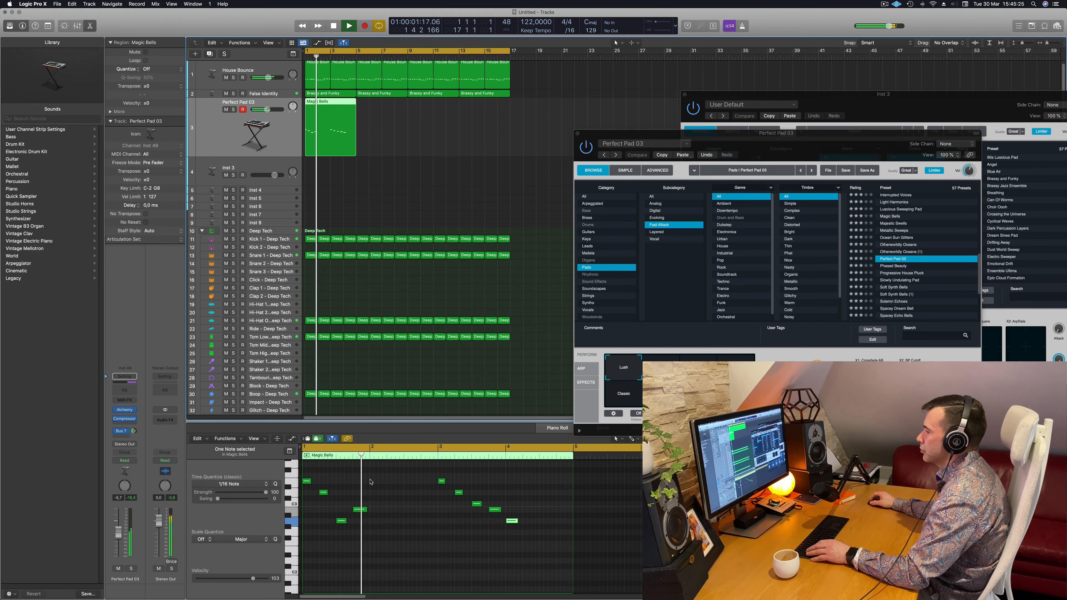
Try moving the third note of the Magic Bells region to the start of bar 2 and undo the move
left_click_drag(341, 520, 374, 523)
key("space")
key("space")
key("super+Right")
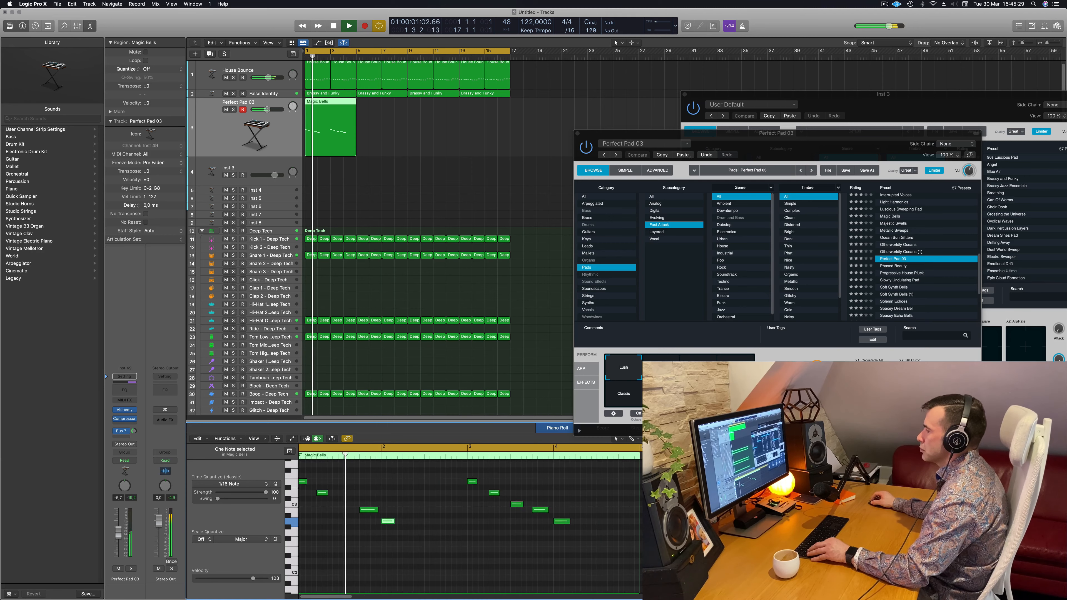
key("super+Left")
key("super+z")
key("space")
key("space")
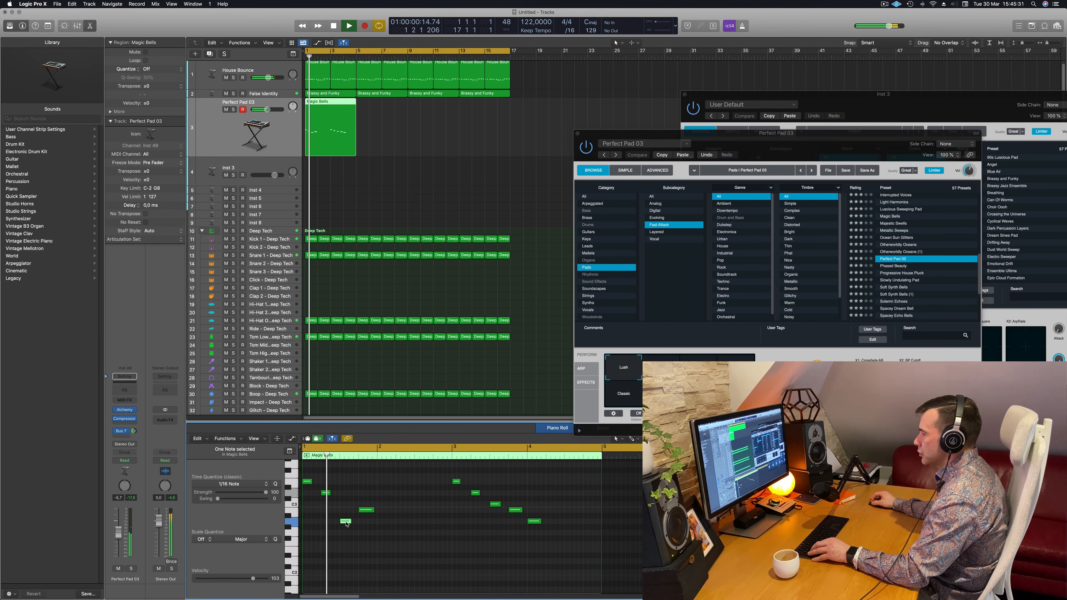
Try out a copy of the third note at the start of bar 2 in playback and delete the copy
left_click_drag(344, 522, 381, 519)
key("space")
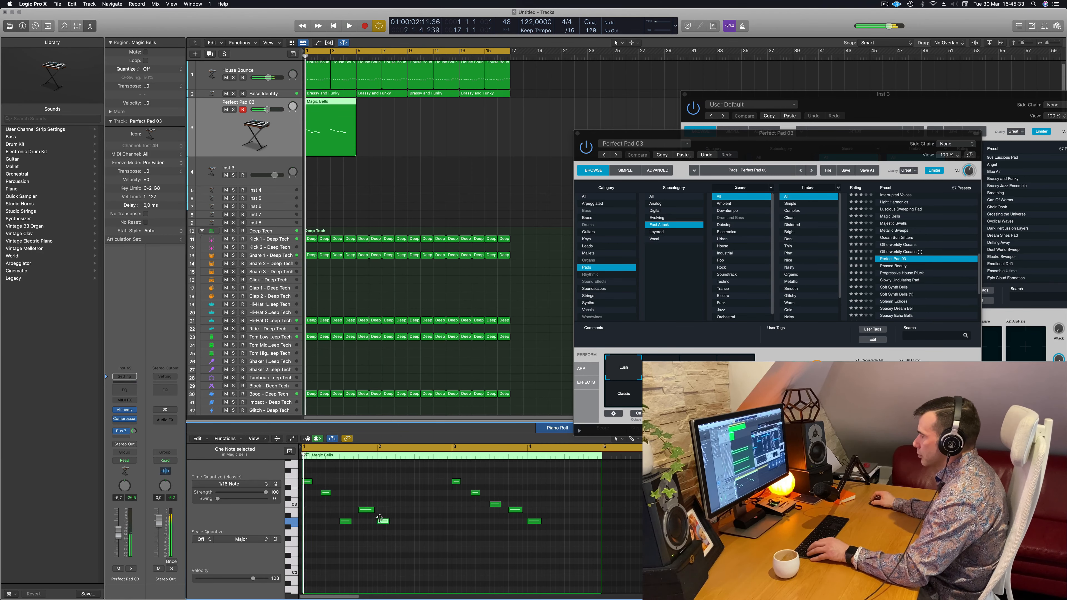
key("space")
key("super+Left")
key("super+Left")
scroll(381, 531, "right", 4)
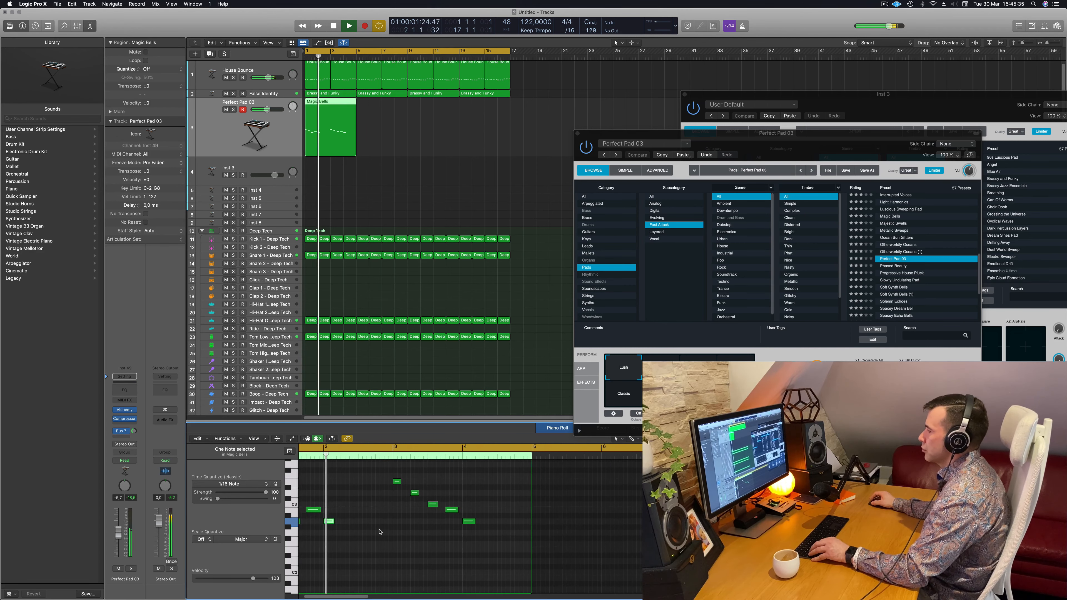
scroll(371, 520, "left", 4)
key("space")
key("space")
key("BackSpace")
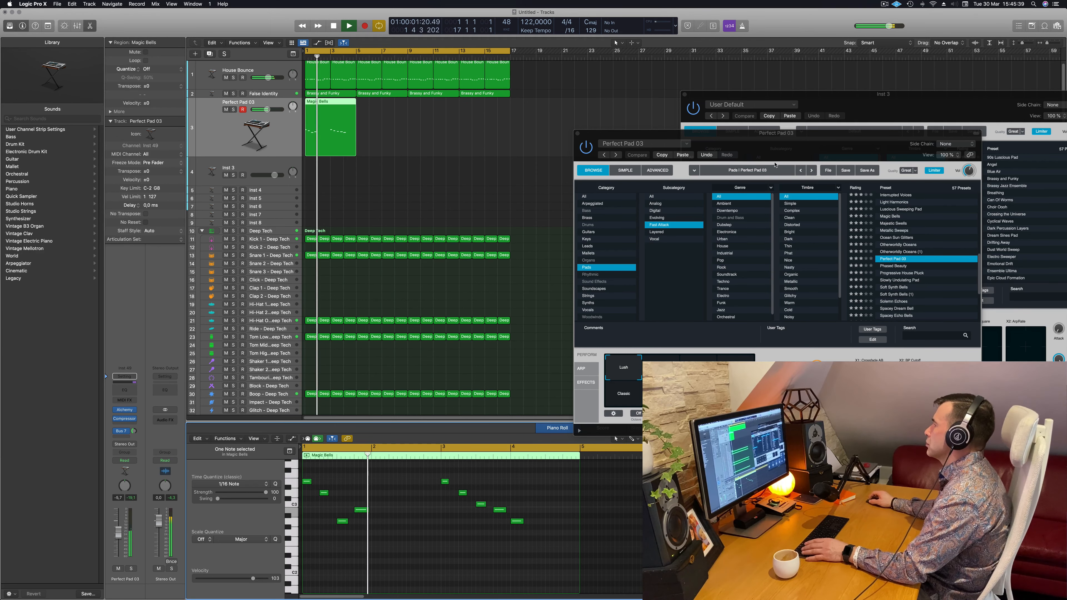
Try the Bold performance variation of Perfect Pad 03, choose Classic instead and replay the loop
left_click_drag(788, 146, 734, 173)
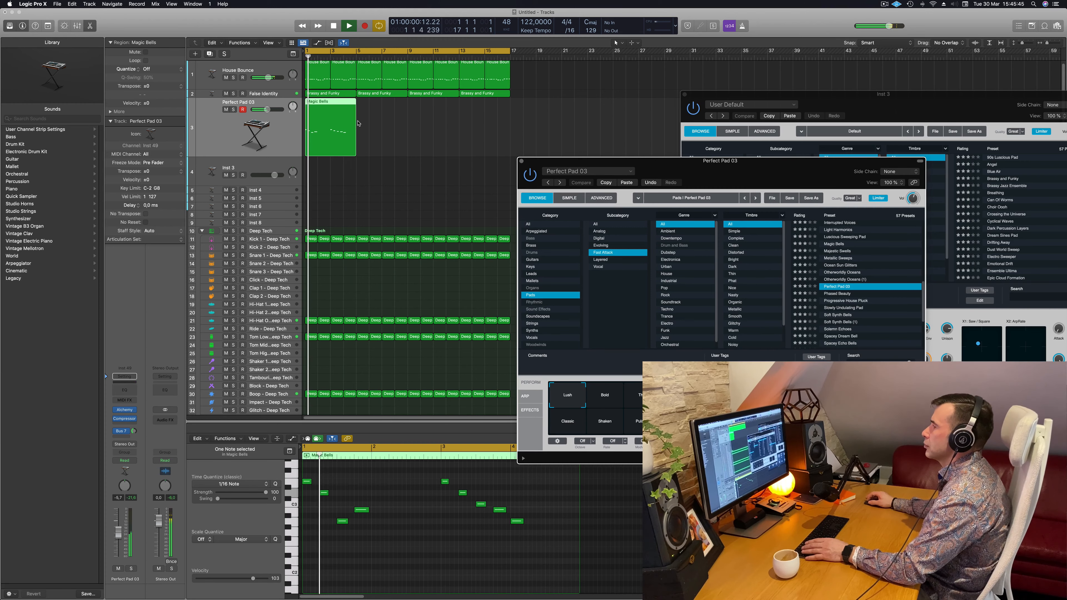
left_click(356, 147)
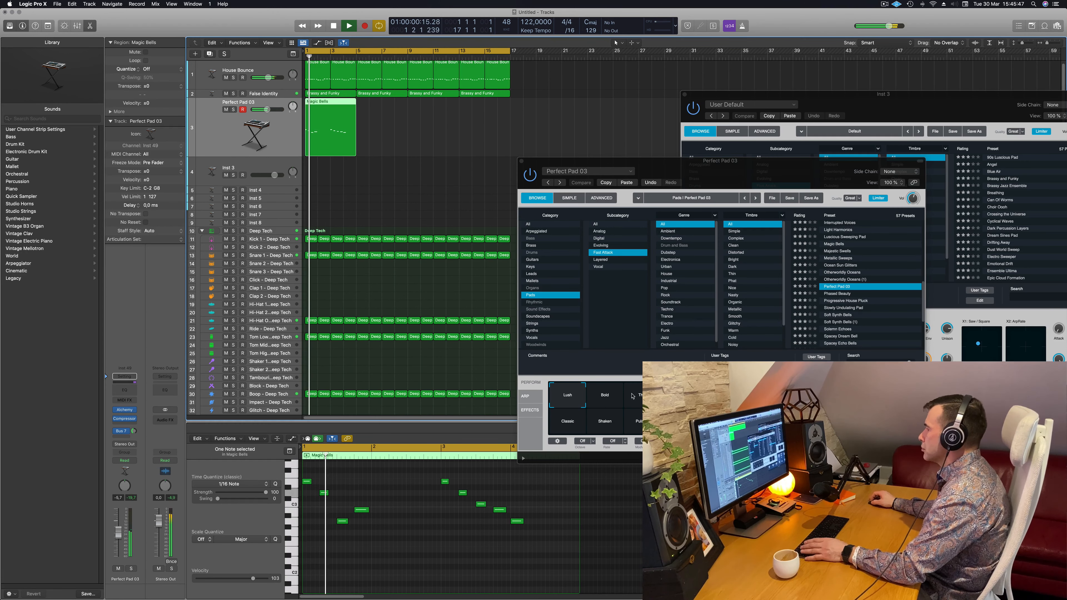
left_click(611, 399)
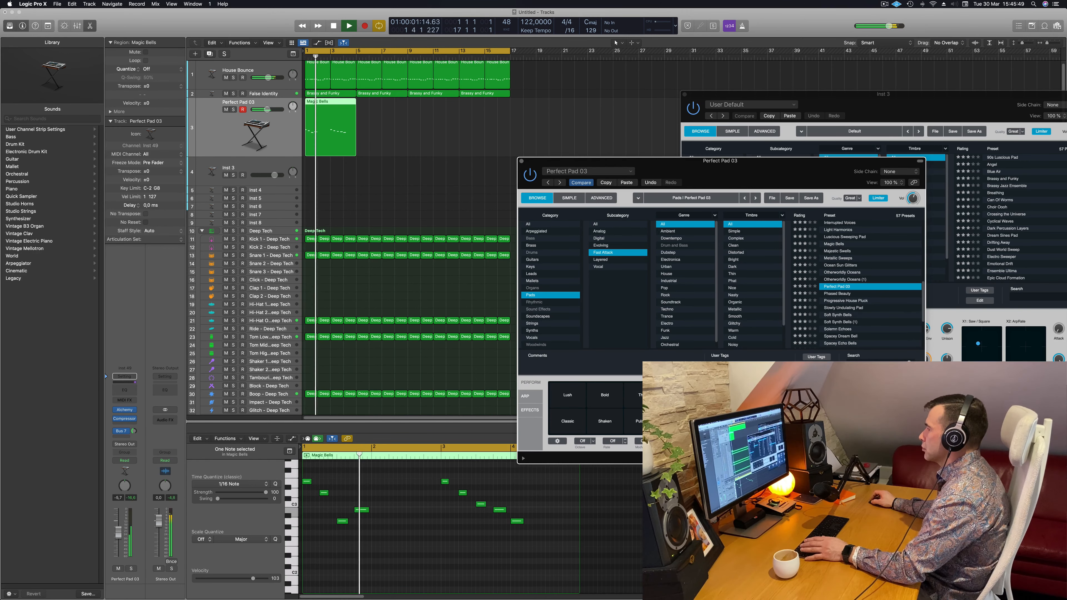
key("space")
left_click(568, 417)
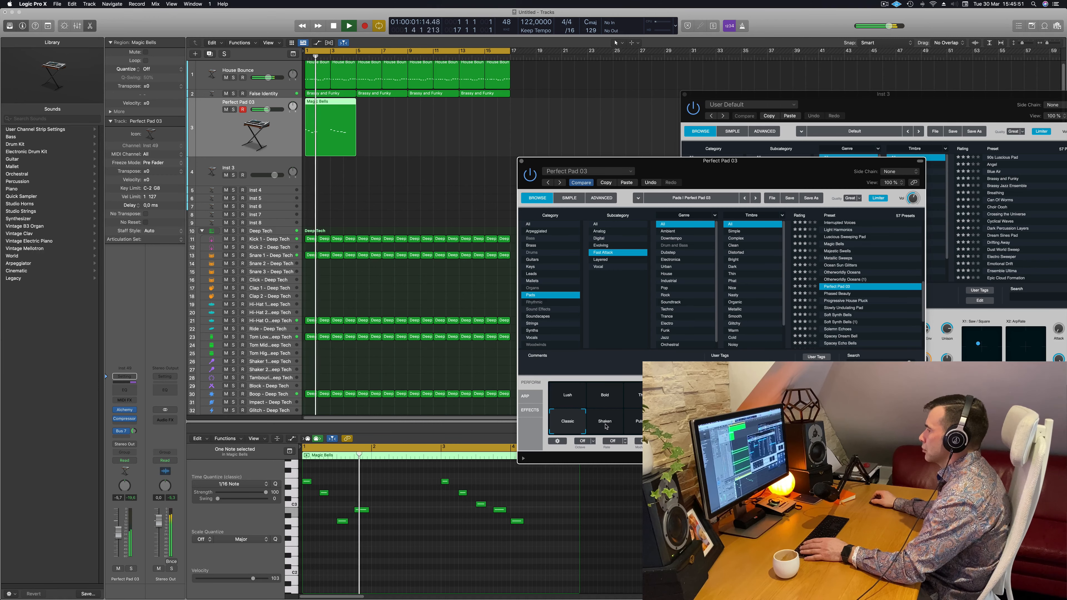
key("Return")
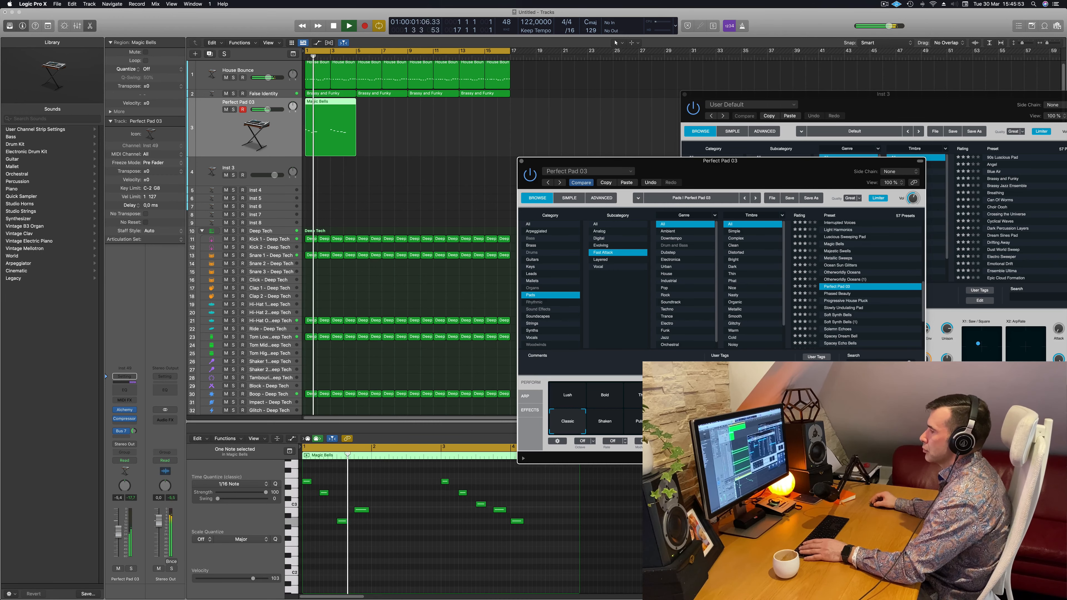
key("Return")
Add a Channel EQ to the pad track with a low cut at 350 Hz and a 12 dB/Oct slope
left_click(126, 391)
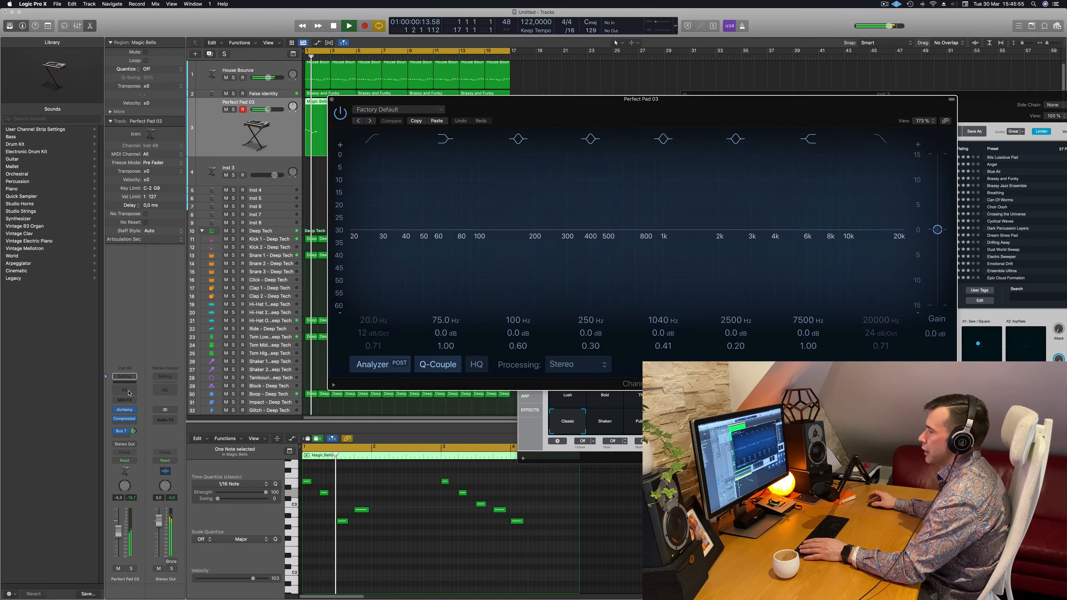
key("Return")
left_click(373, 139)
left_click_drag(394, 201, 621, 164)
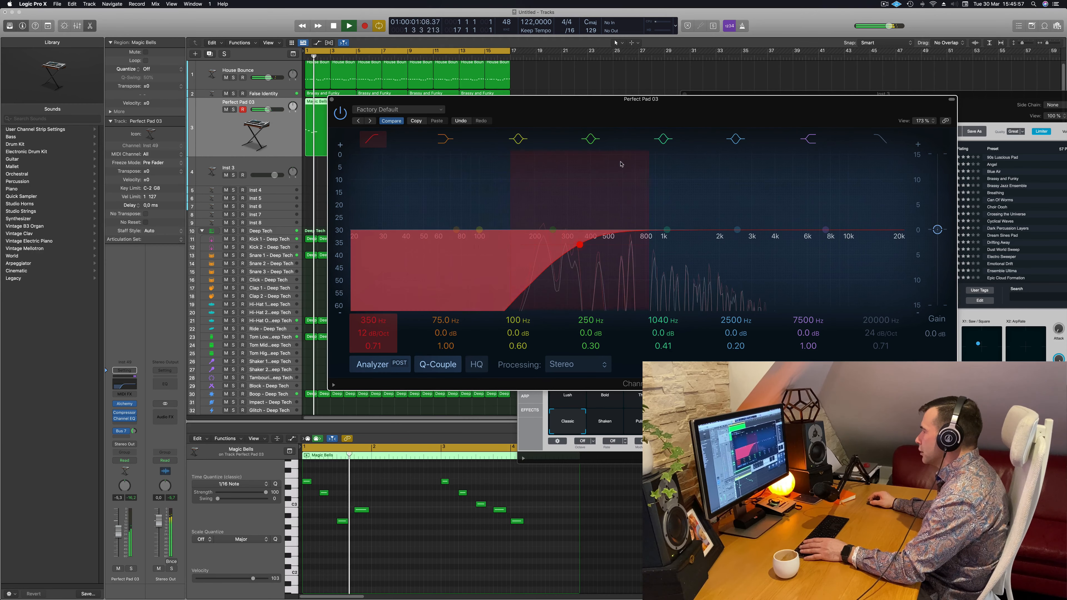
key("Return")
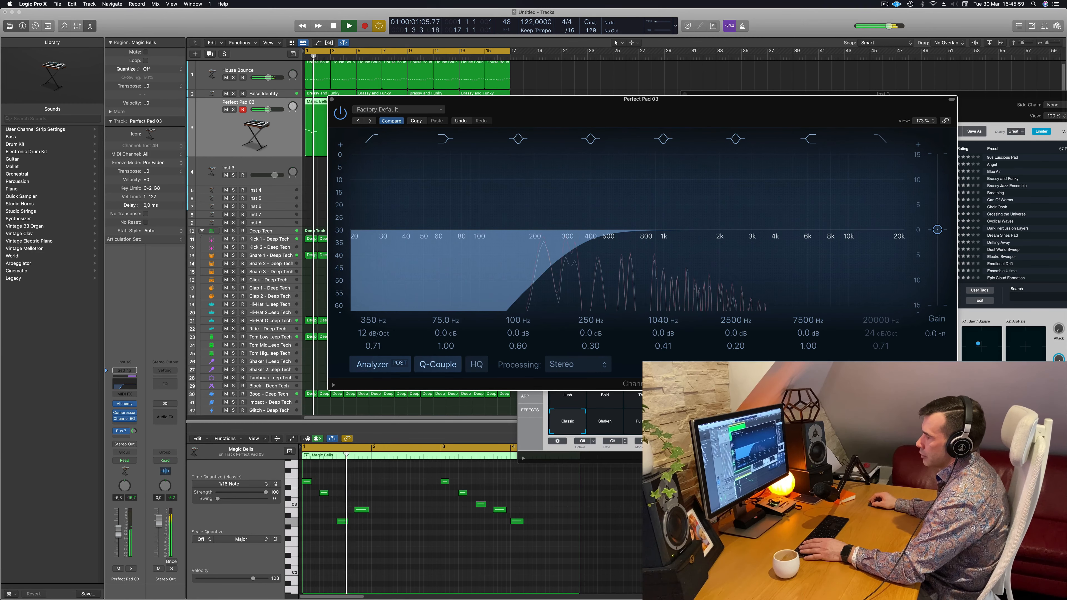
Adjust the pad track's Bus 7 send level and replay the loop
mouse_move(134, 430)
left_mouse_down()
mouse_move(134, 408)
mouse_move(134, 432)
left_mouse_up()
key("Return")
key("Return")
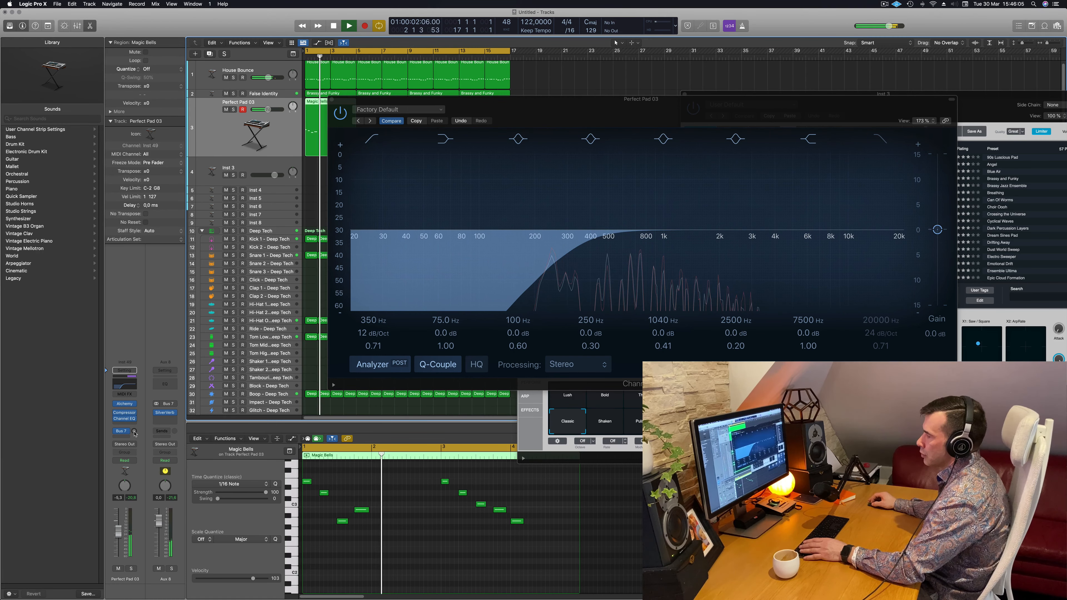
Close the Channel EQ and copy the Magic Bells region on the pad track to bar 5
left_click_drag(396, 98, 508, 119)
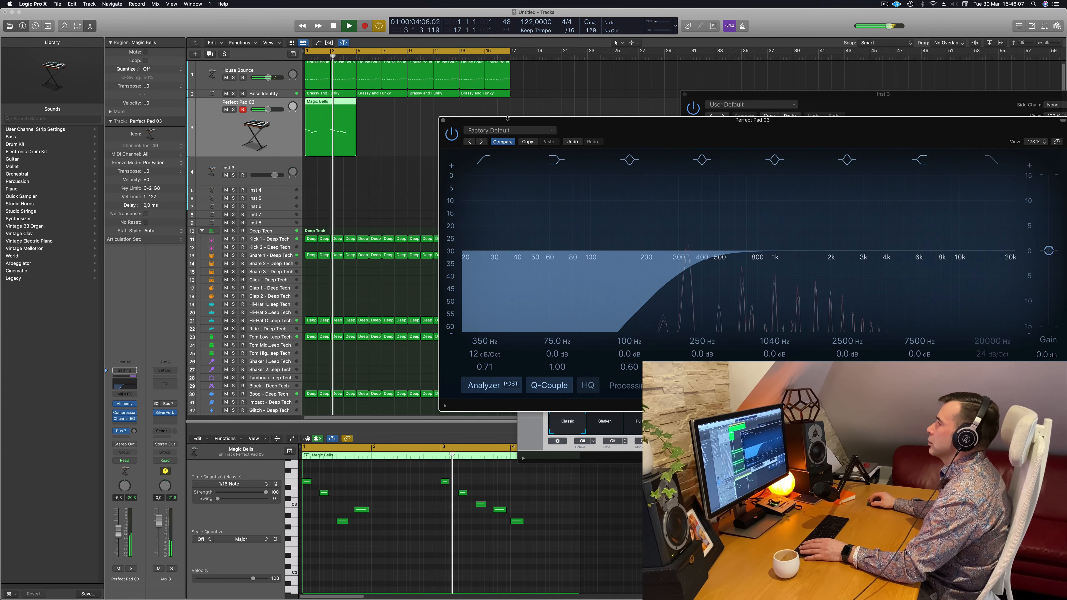
key("super+w")
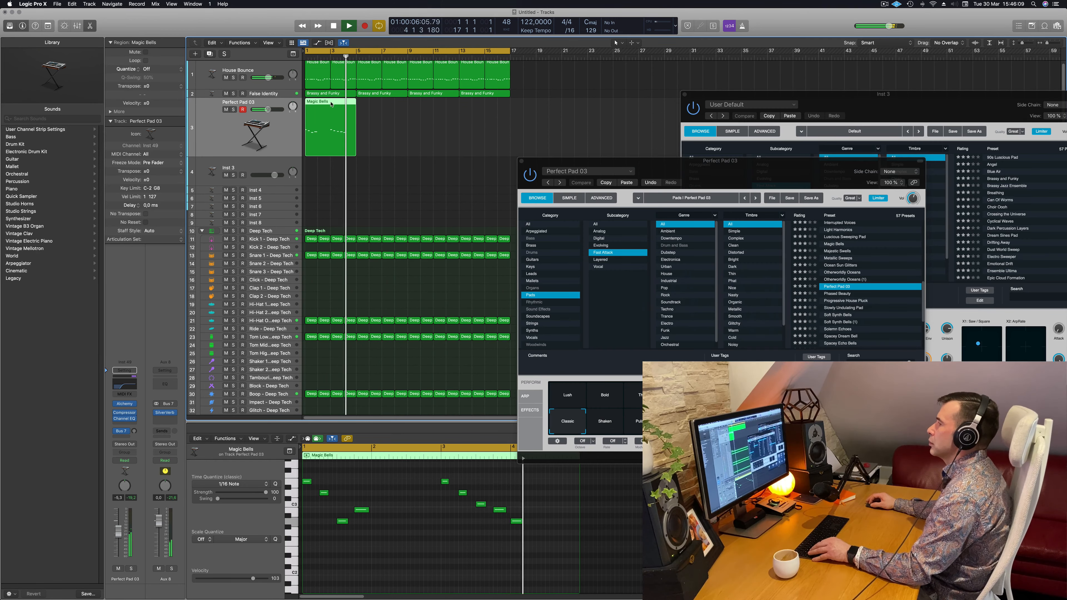
left_click_drag(331, 105, 383, 104)
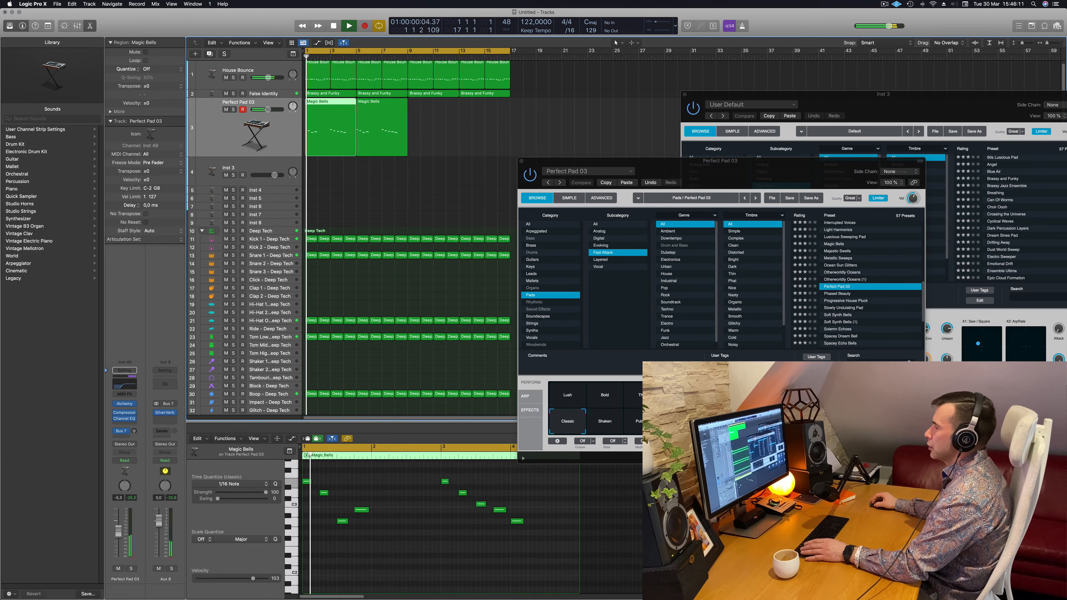
key("space")
Try out the pad melody without its last note in playback and undo the deletion
left_click(517, 521)
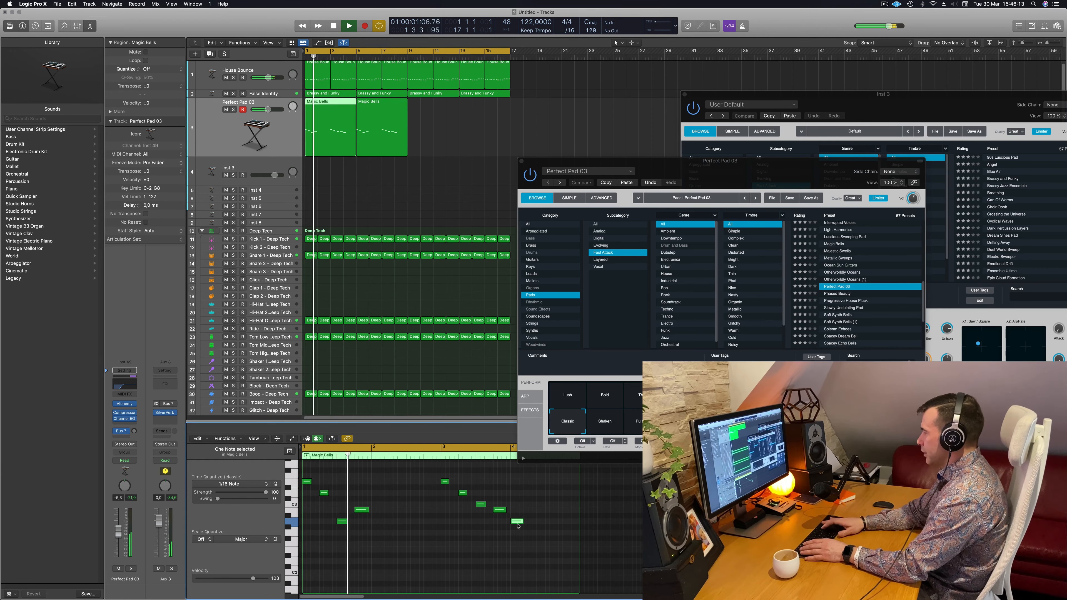
key("Delete")
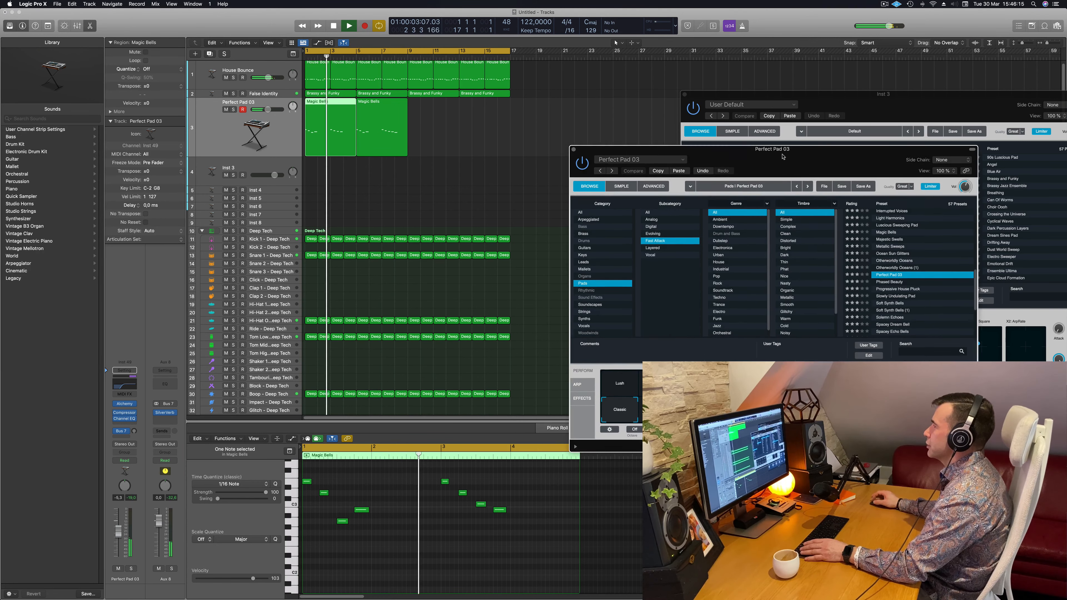
left_click_drag(732, 170, 783, 157)
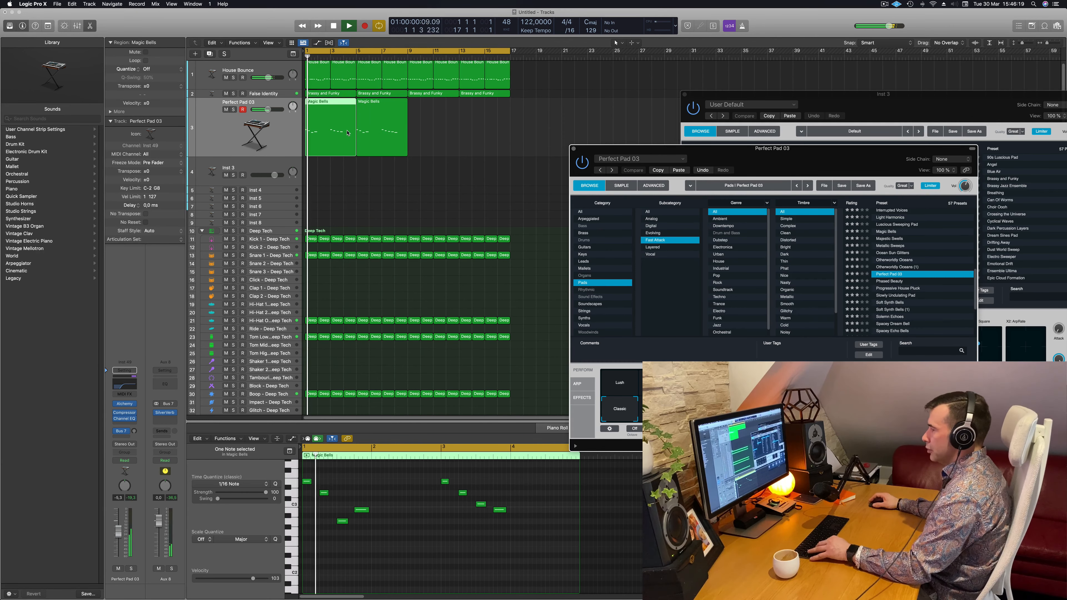
key("super+z")
left_click(402, 123)
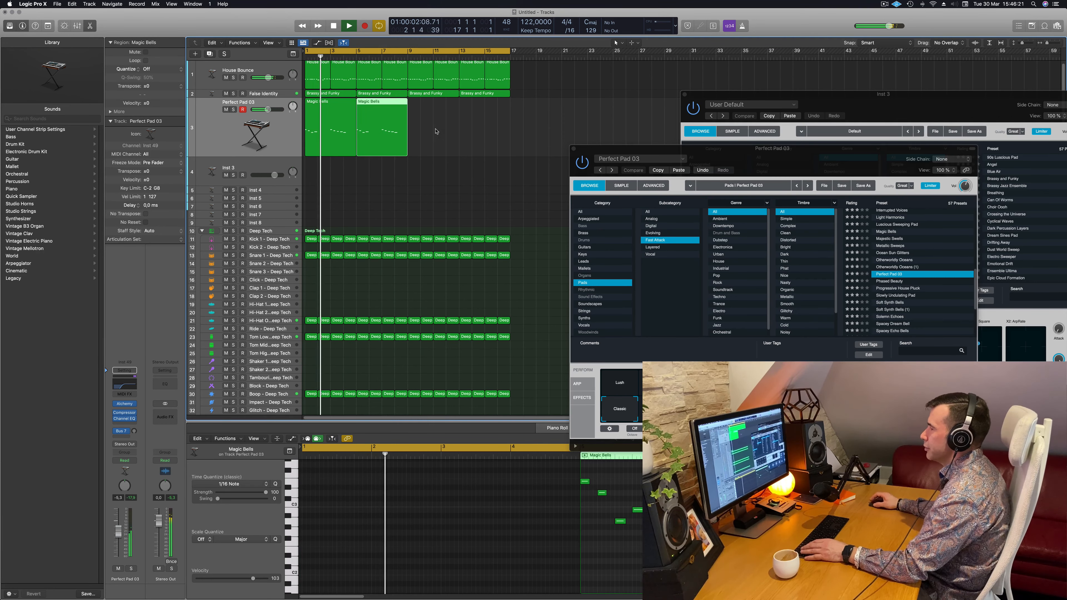
left_click_drag(726, 160, 688, 164)
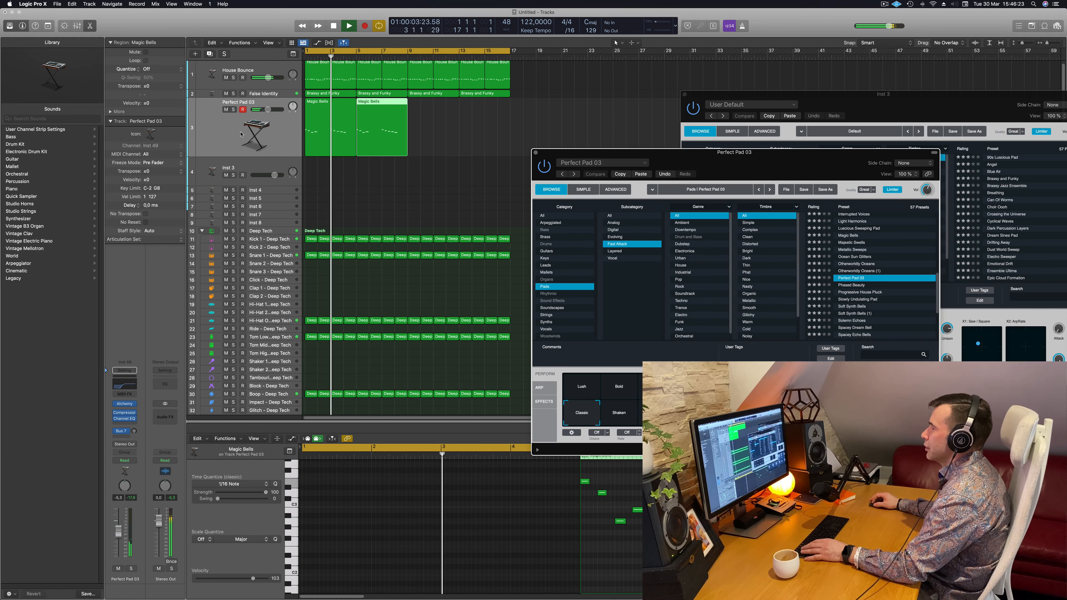
left_click(312, 128)
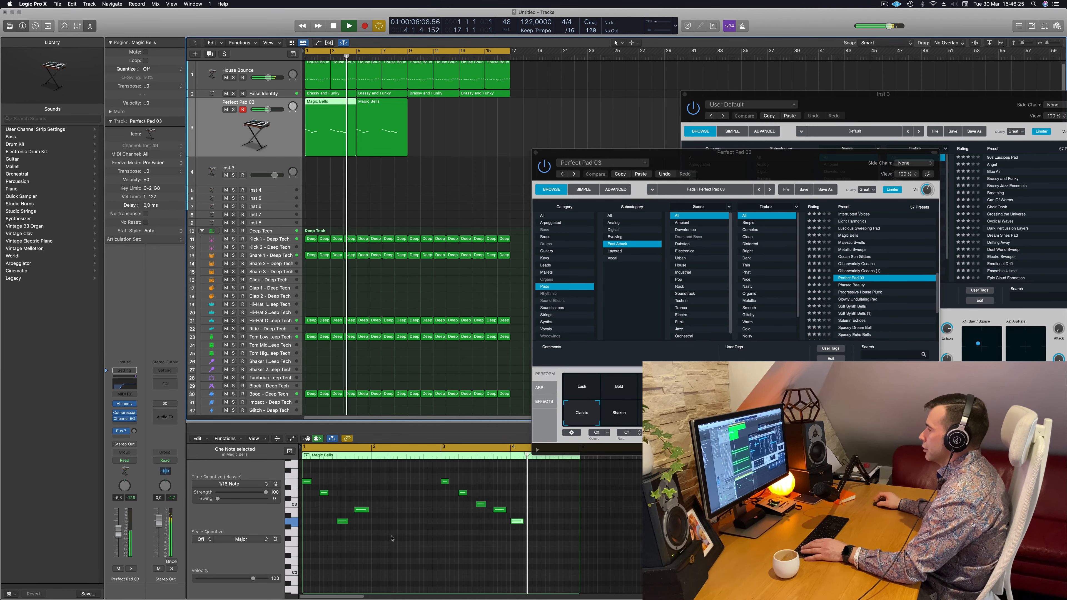
Try out the melody's last note slightly delayed in playback and return it to the start of bar 4
left_click(519, 522)
key("alt+Right")
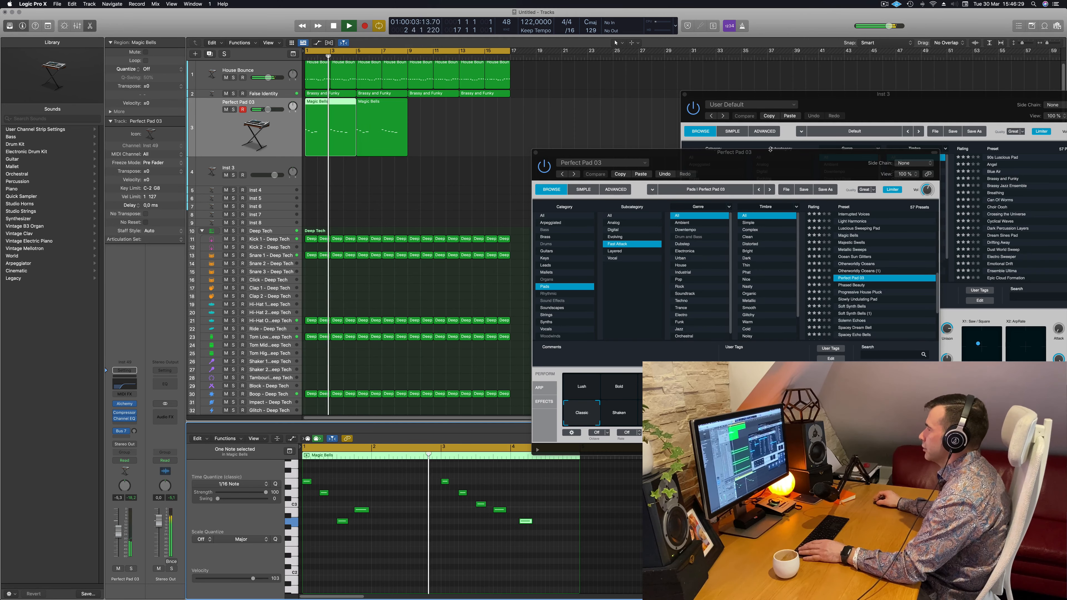
left_click_drag(771, 155, 785, 147)
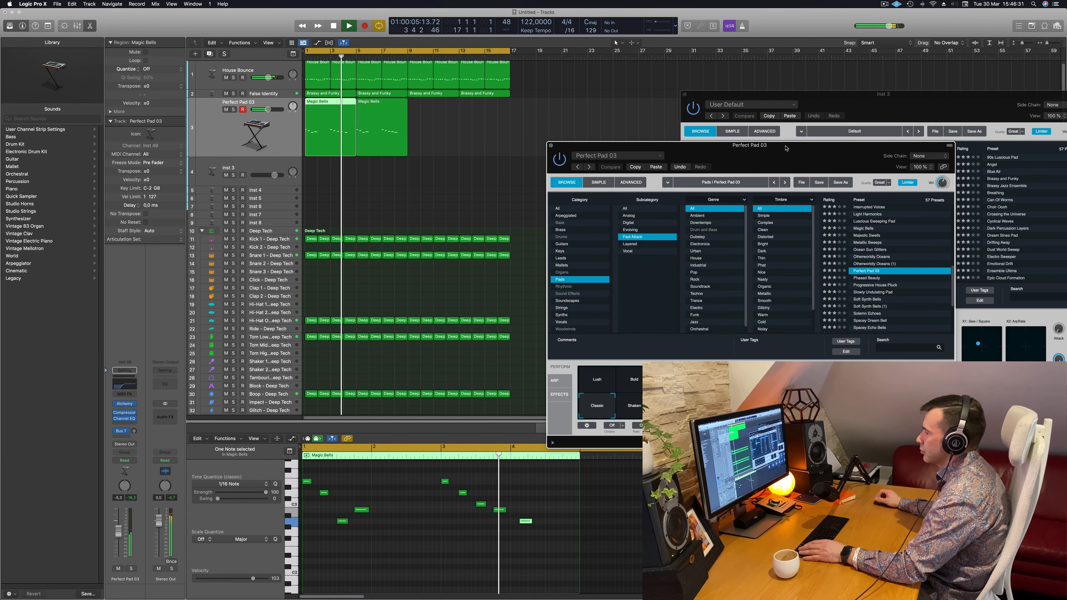
key("Return")
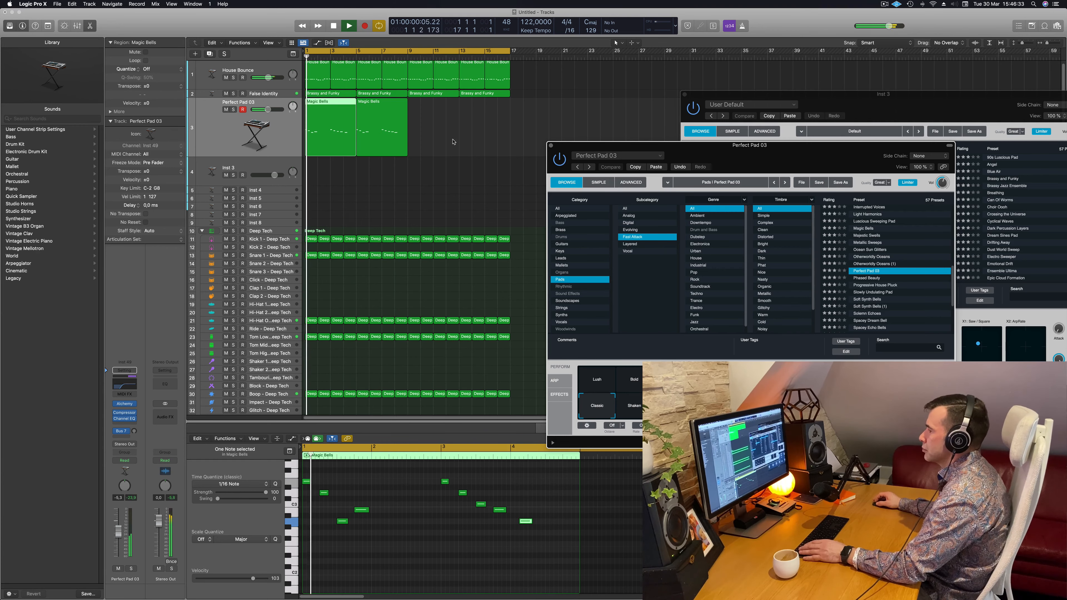
left_click_drag(525, 522, 517, 522)
key("space")
key("space")
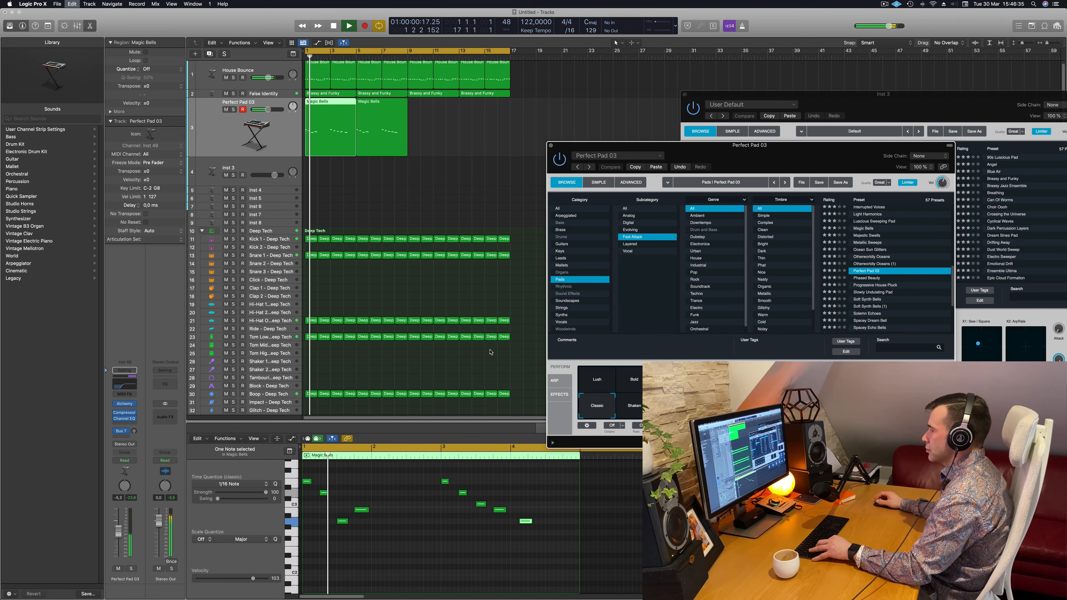
left_click_drag(715, 145, 804, 138)
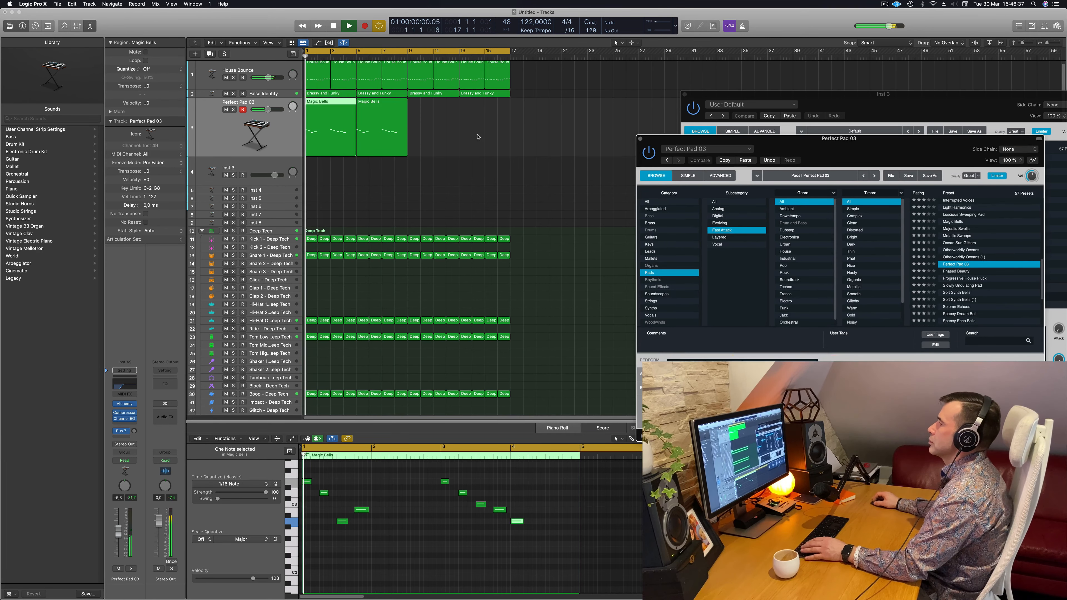
Copy both Magic Bells regions on the pad track to bar 9 and replay the loop
left_click_drag(325, 103, 430, 110)
scroll(431, 195, "left", 5)
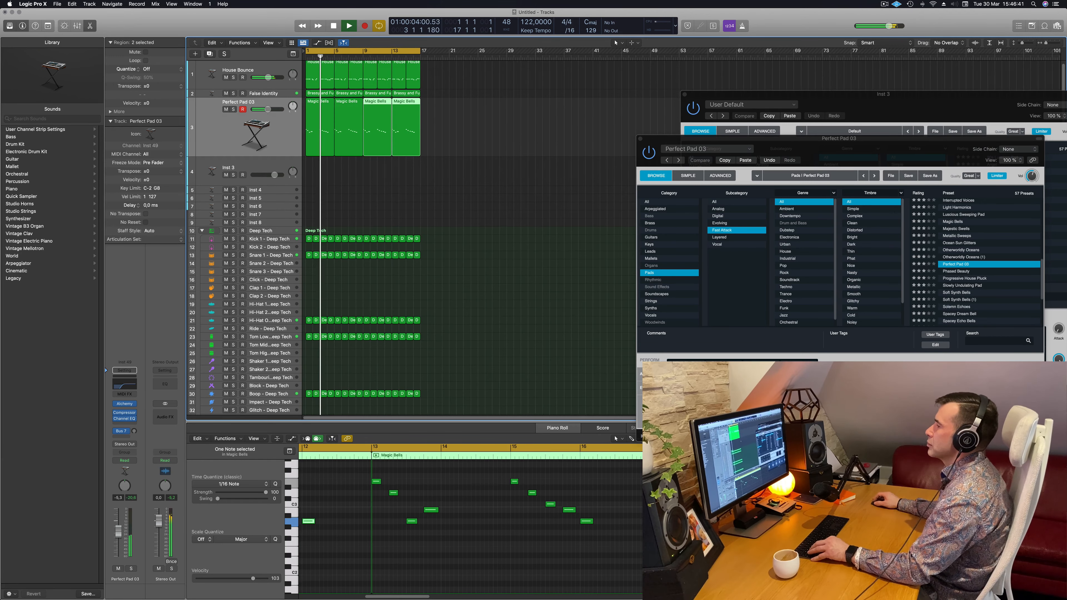
scroll(449, 186, "right", 3)
scroll(449, 187, "right", 2)
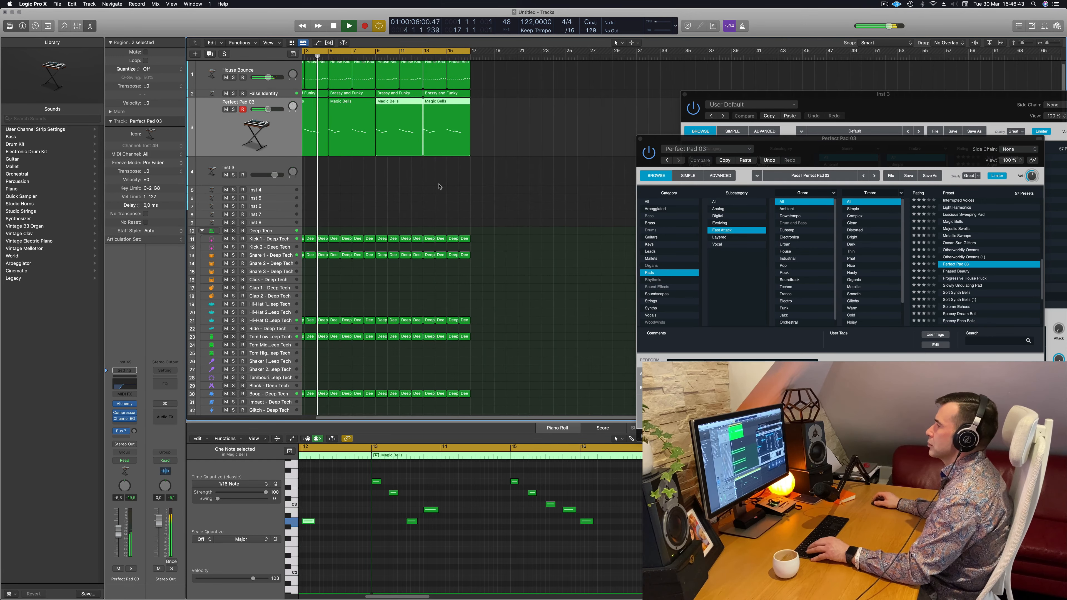
scroll(439, 186, "left", 3)
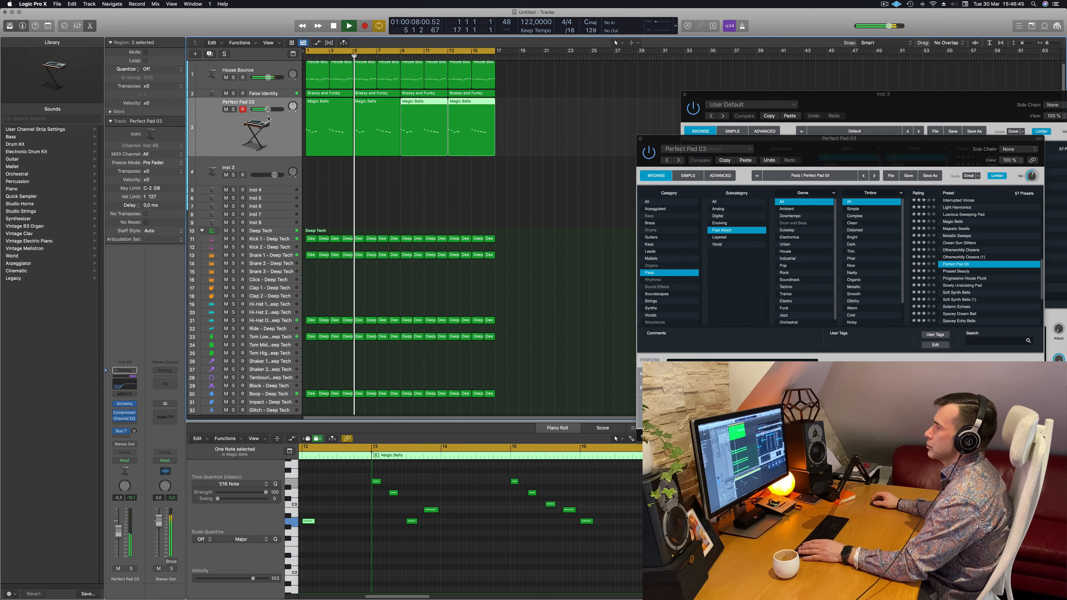
left_click(272, 133)
key("space")
key("space")
Try the Shaken performance variation of Perfect Pad 03 and choose Warm instead
left_click_drag(788, 140, 541, 155)
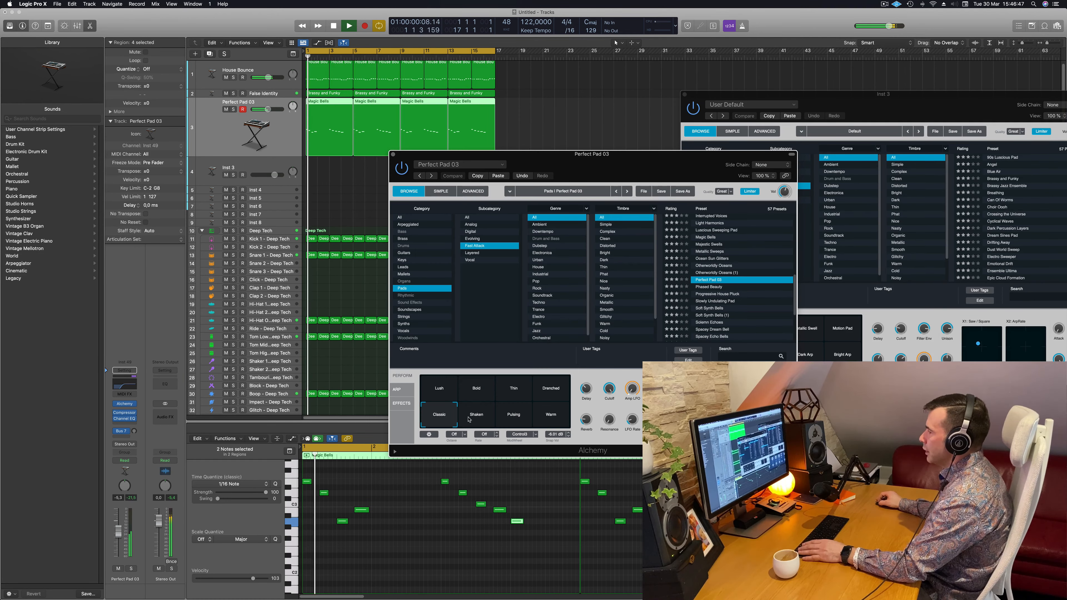
left_click(478, 416)
left_click(549, 417)
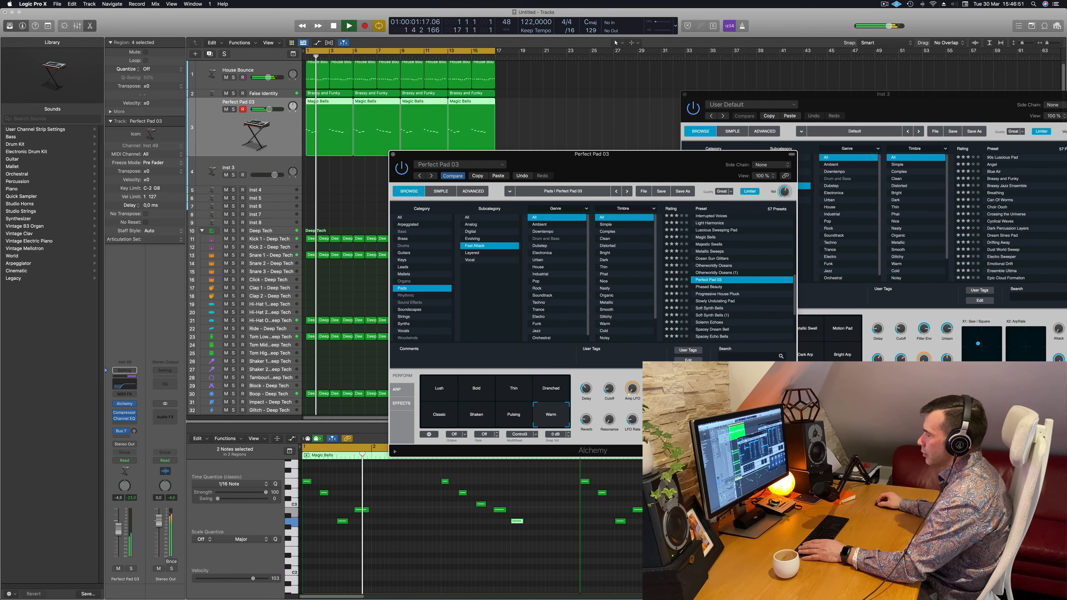
Raise the pad track's volume slightly and replay the loop from the start
left_click_drag(269, 109, 272, 109)
key("space")
key("space")
key("space")
key("space")
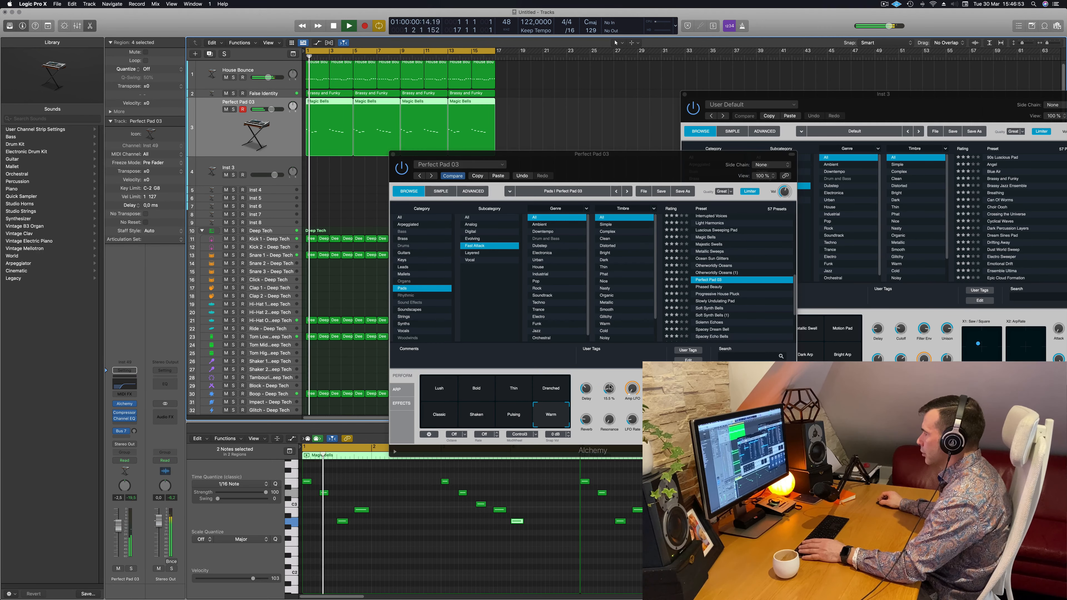
Adjust the Cutoff of Perfect Pad 03 and raise the pad track's level to about -0.8 dB
left_click_drag(610, 388, 609, 378)
left_click_drag(614, 167, 624, 137)
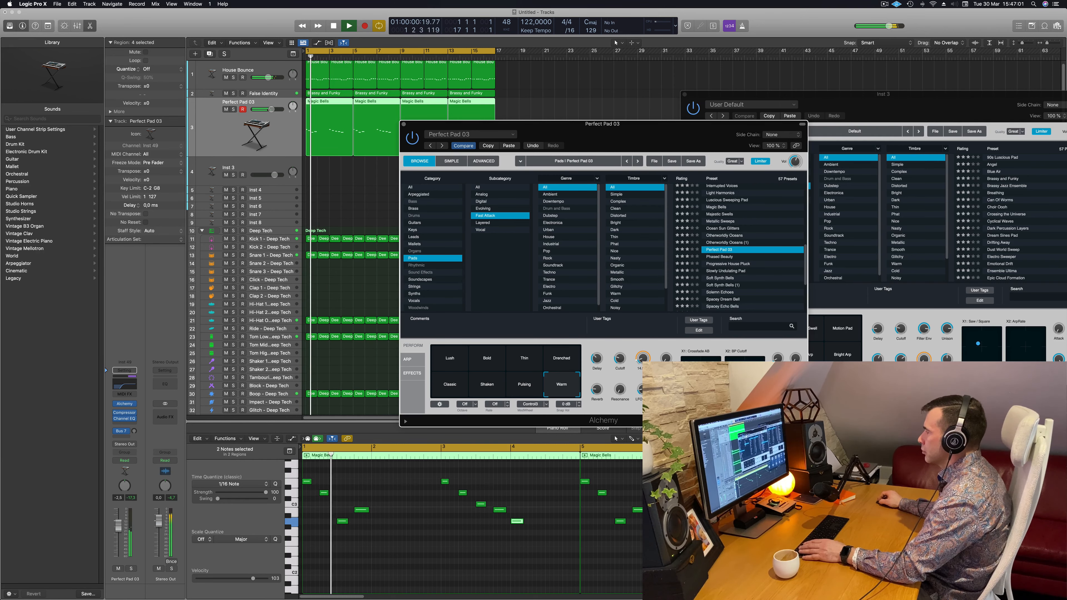
left_click_drag(123, 528, 123, 523)
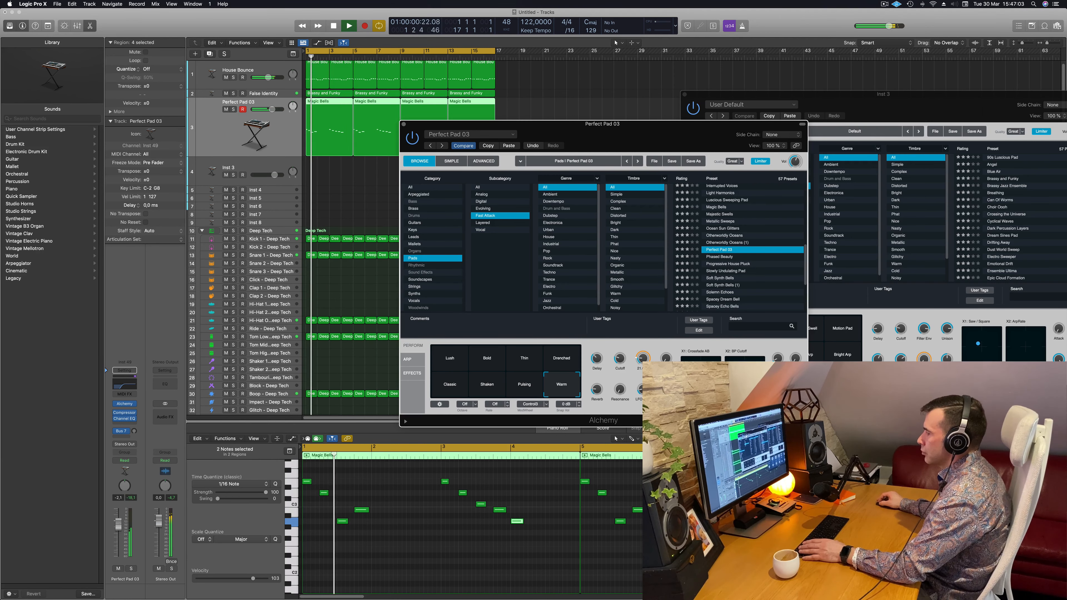
left_click(249, 109)
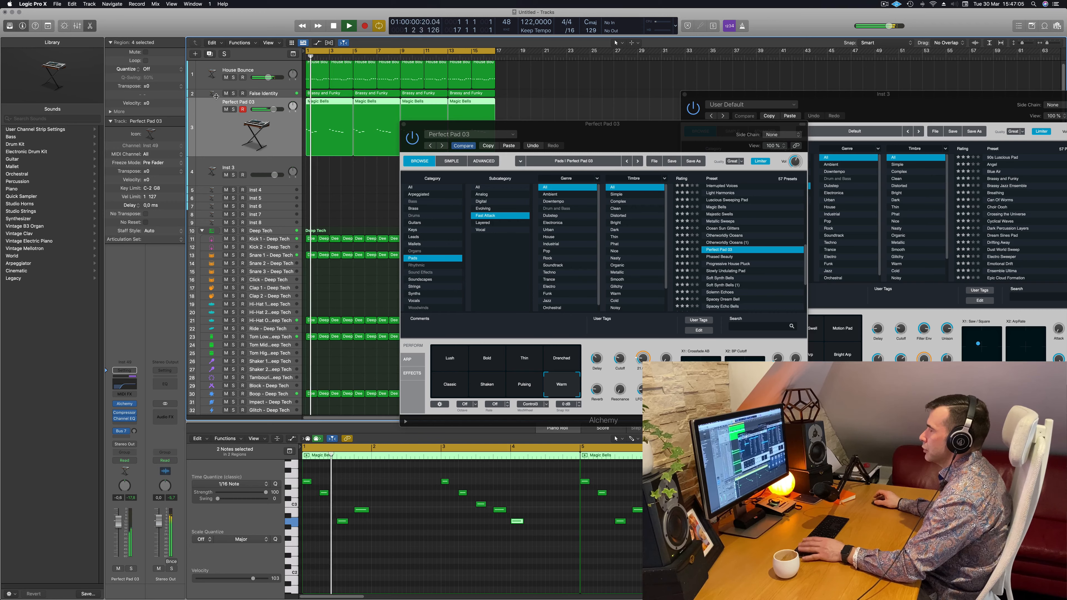
Mute the False Identity track and replay the loop to hear the pad without it
left_click(225, 93)
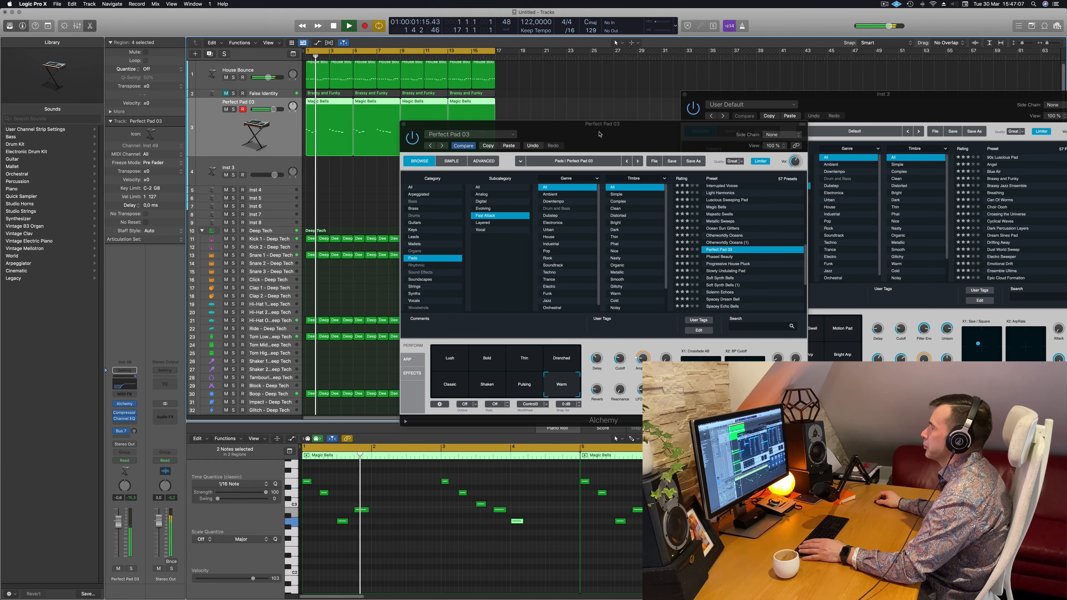
left_click_drag(612, 136, 651, 131)
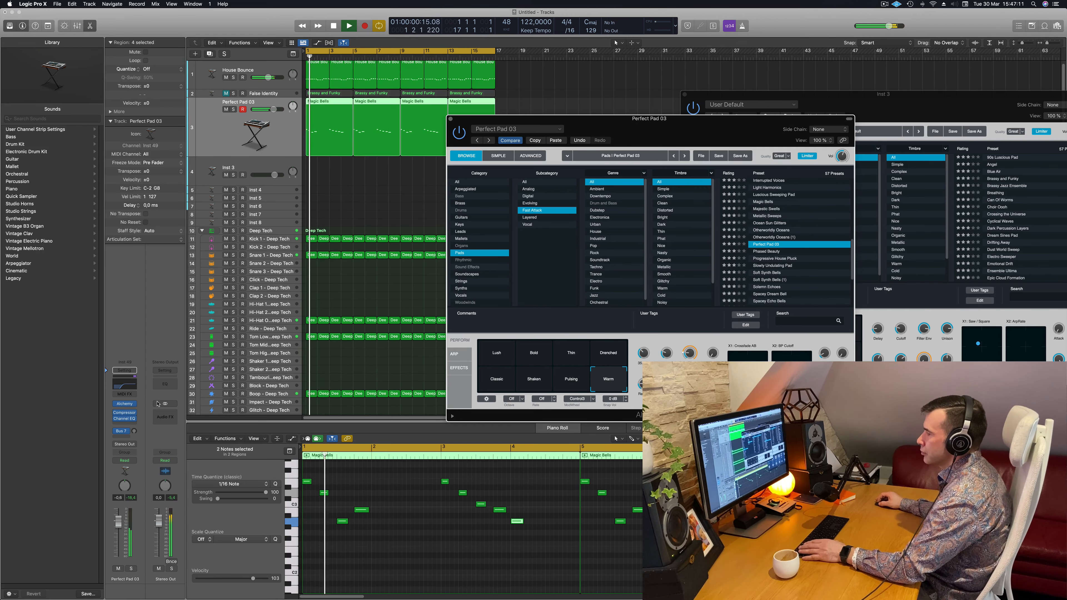
left_click(234, 137)
key("space")
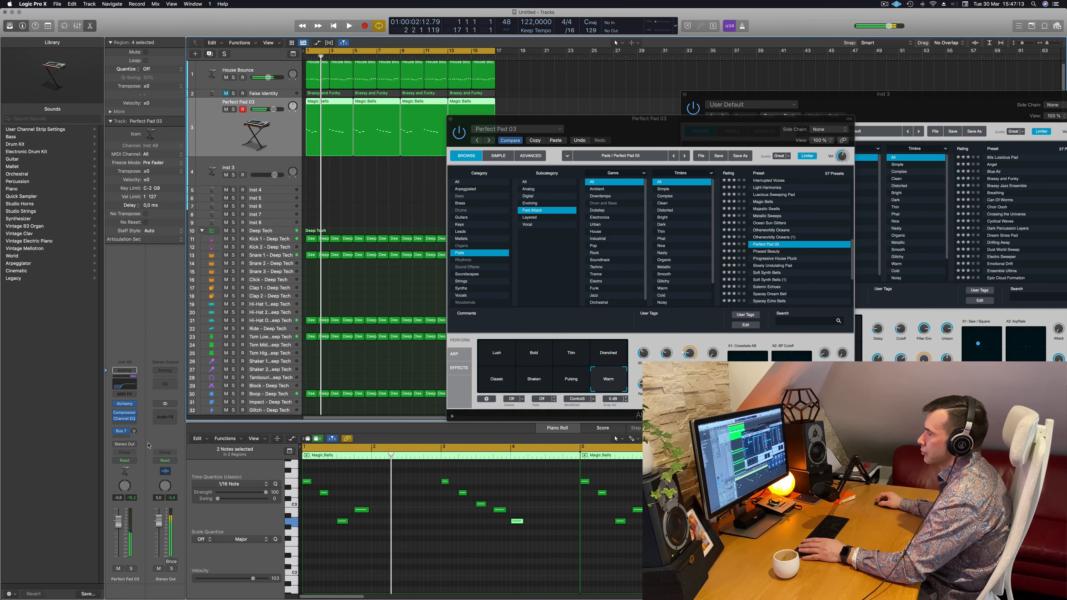
key("space")
Adjust the pad track's Bus 7 send level and copy its Compressor onto Aux 8 after SilverVerb
left_click_drag(134, 431, 134, 438)
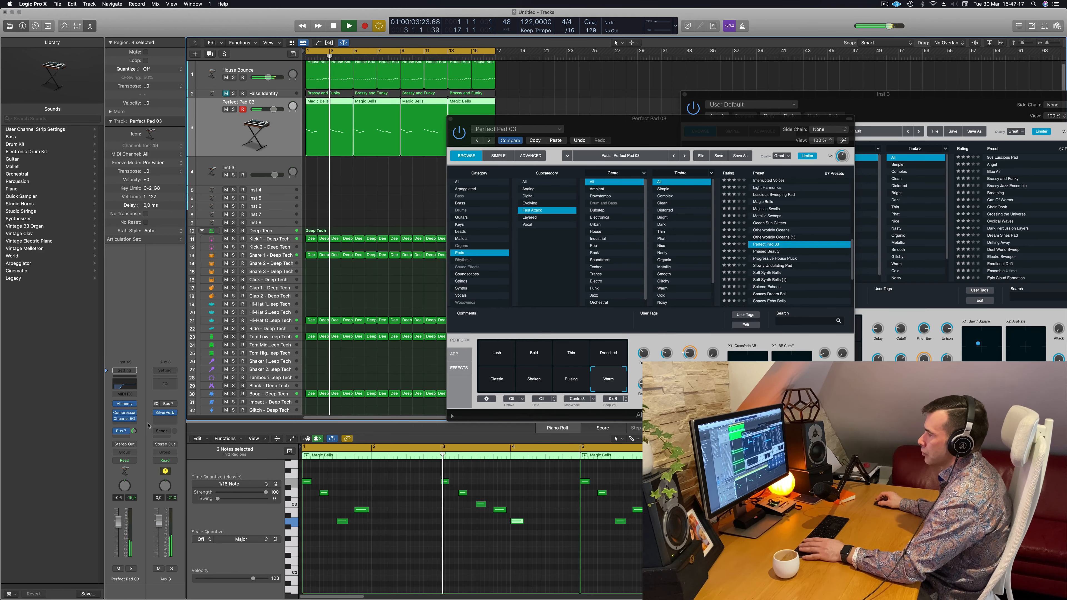
key("space")
key("space")
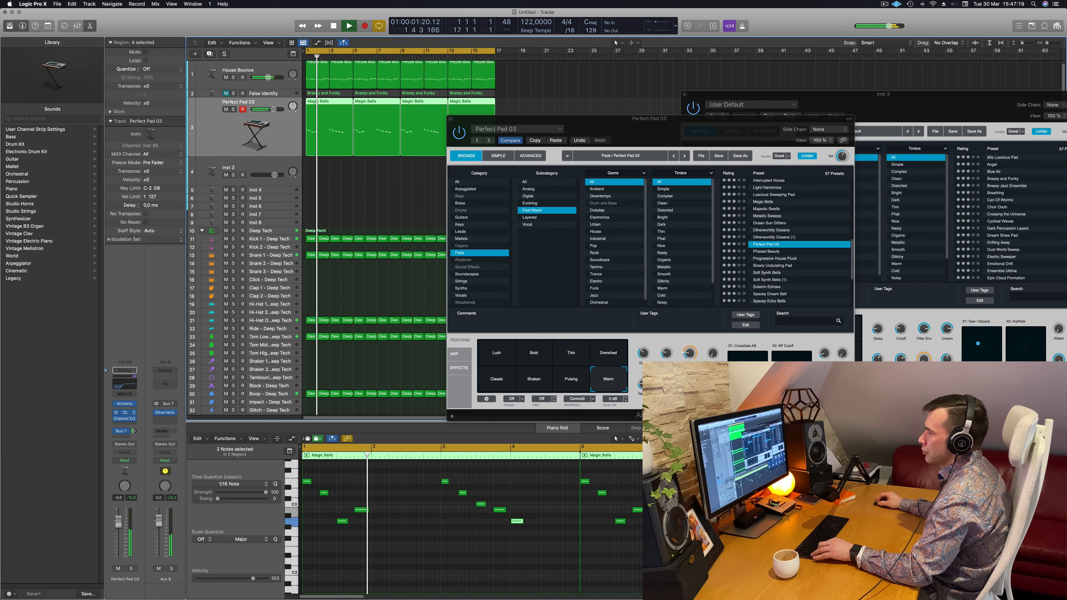
left_click_drag(123, 413, 165, 419)
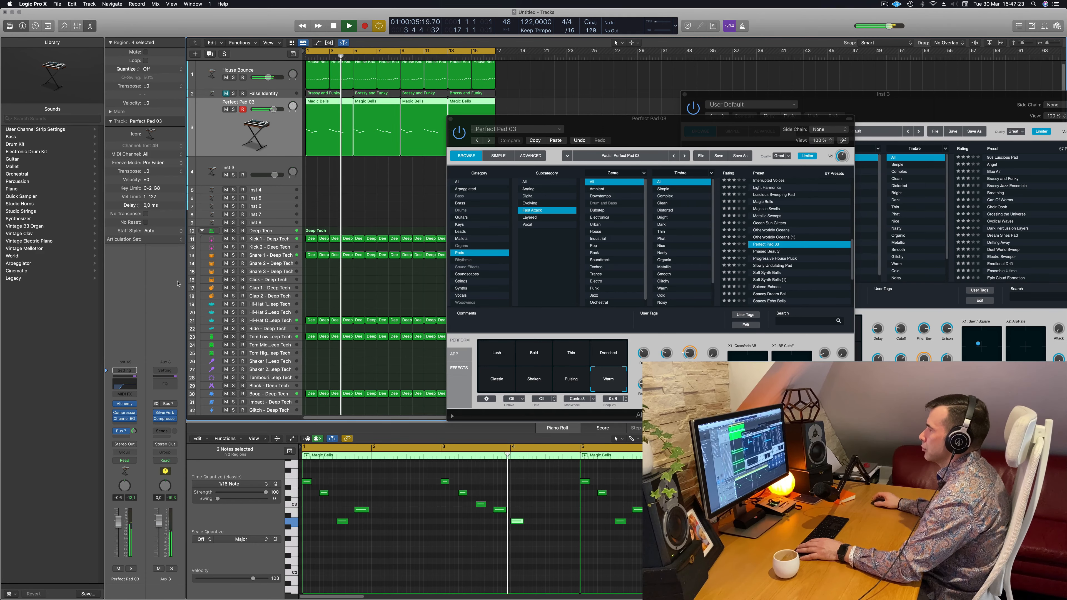
View the pad preset list, close it without choosing another preset, and replay the loop from the start
left_click(629, 156)
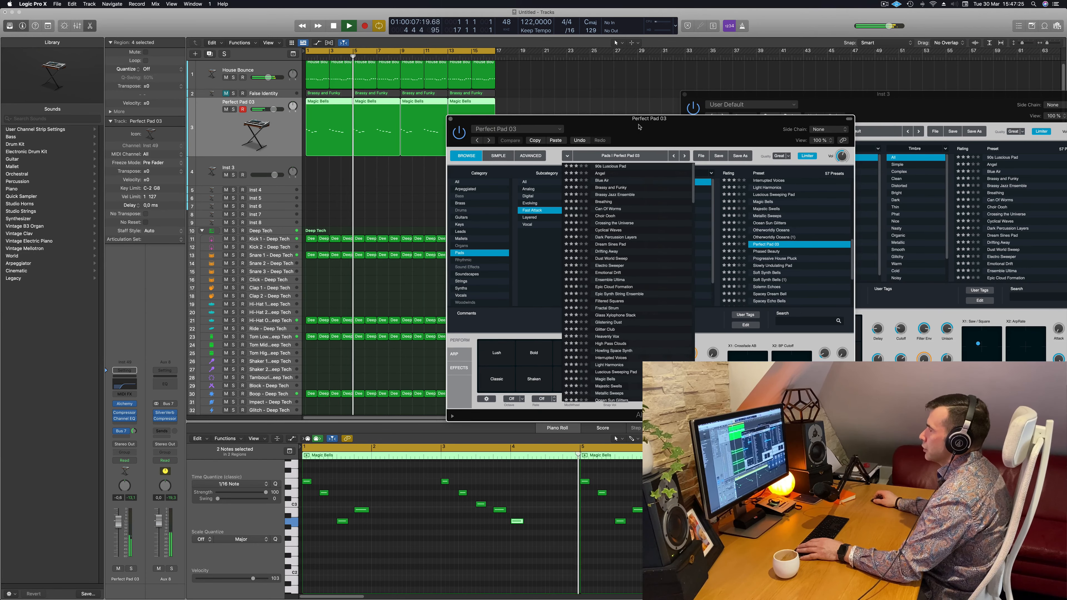
left_click_drag(638, 127, 701, 123)
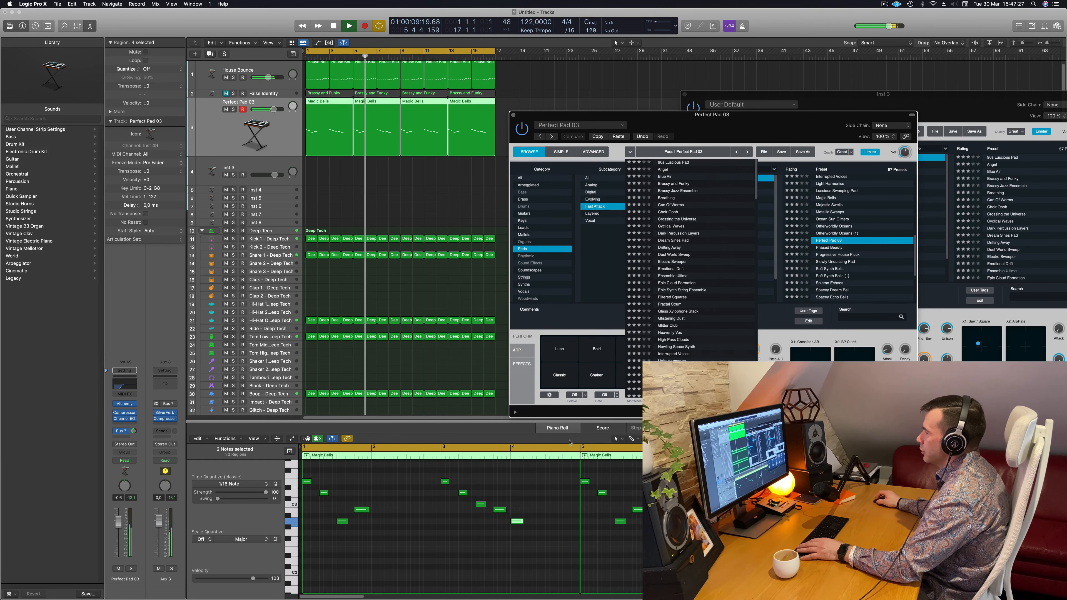
left_click(529, 405)
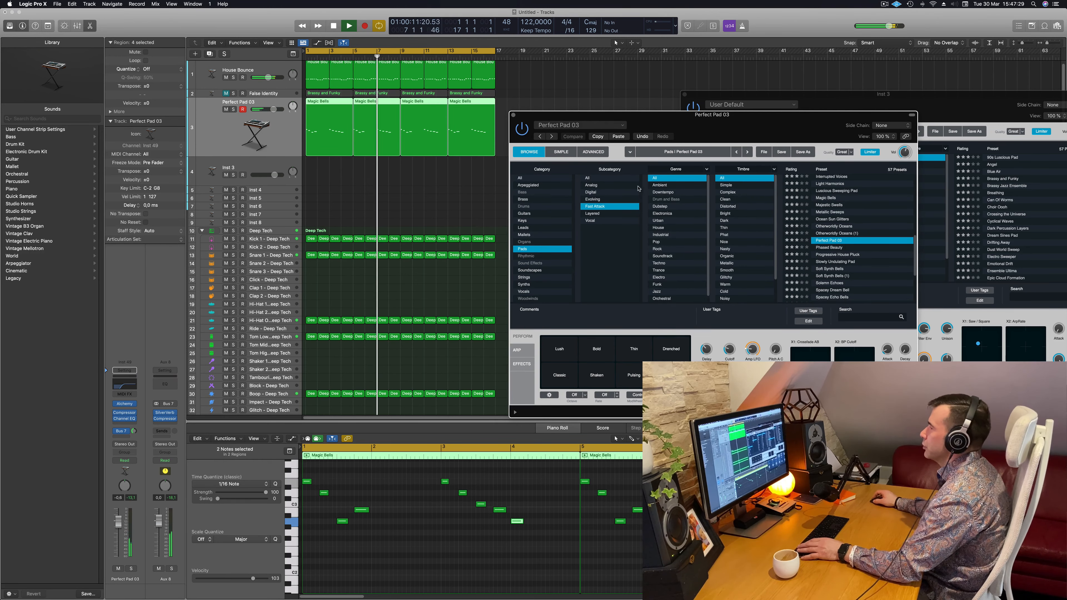
left_click_drag(772, 121, 694, 155)
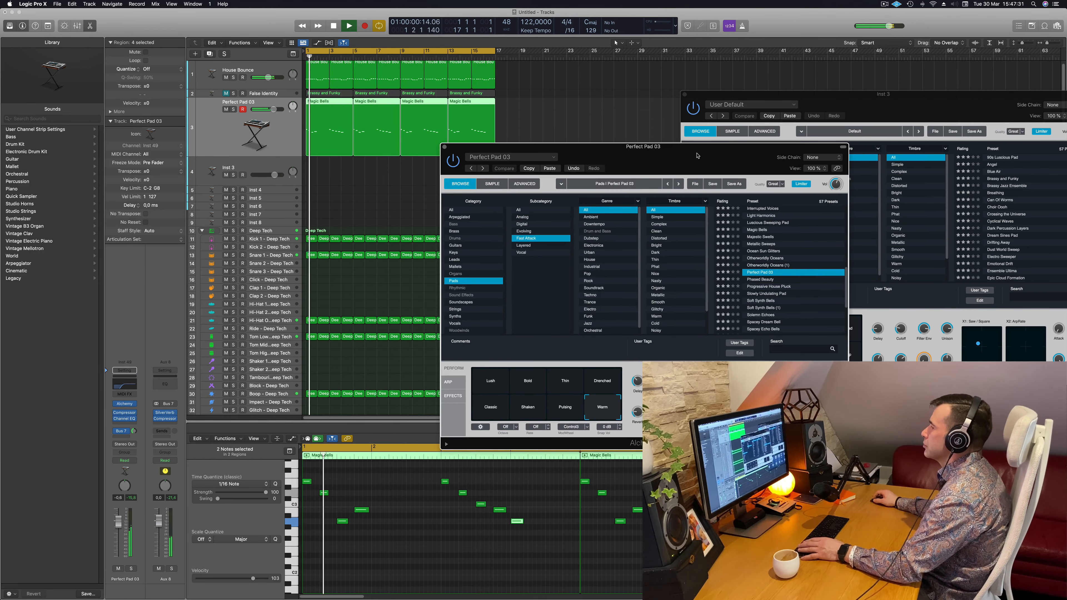
key("Return")
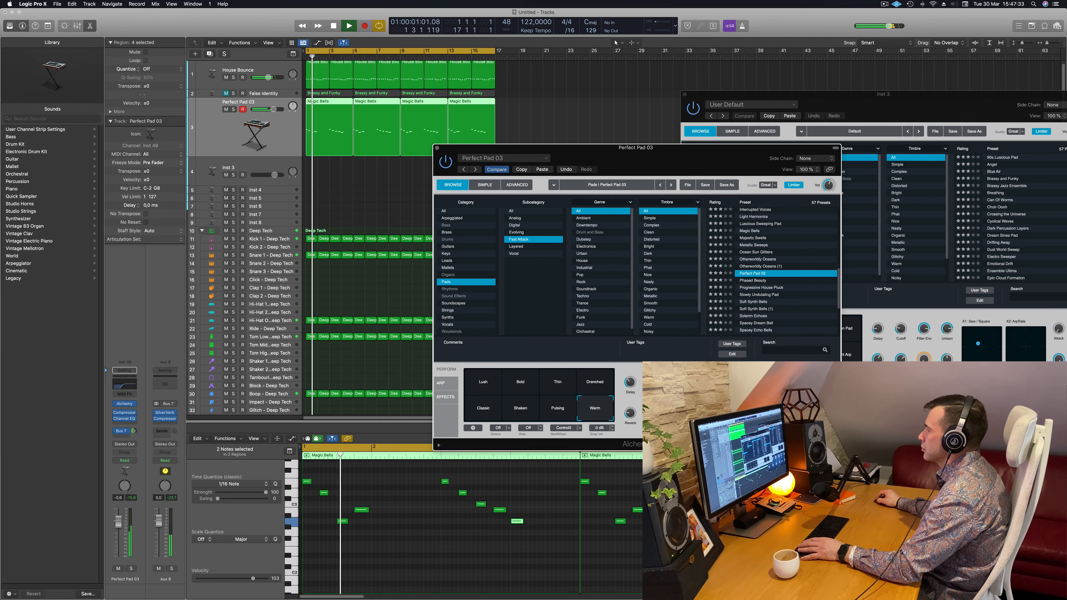
key("Return")
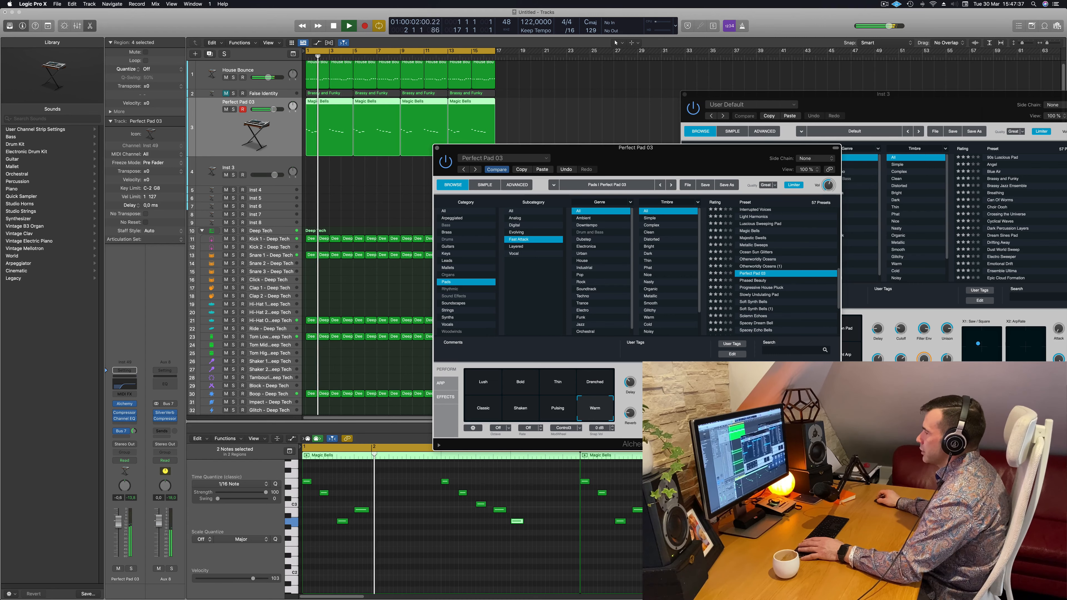
Replay the loop from bar 1 several times to judge how the pad sits with the bass and drums
key("Return")
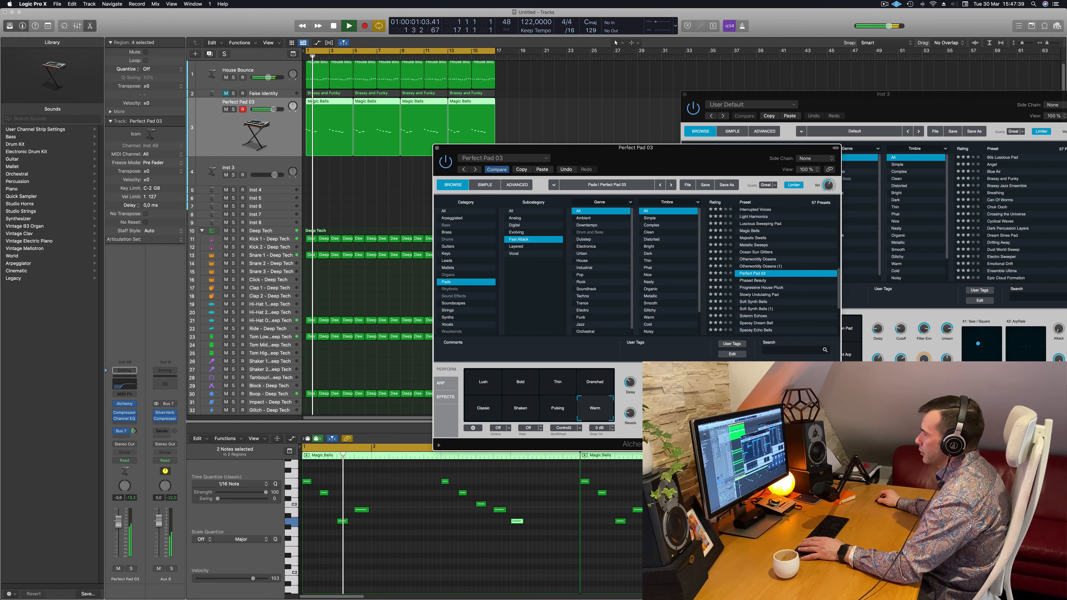
key("Return")
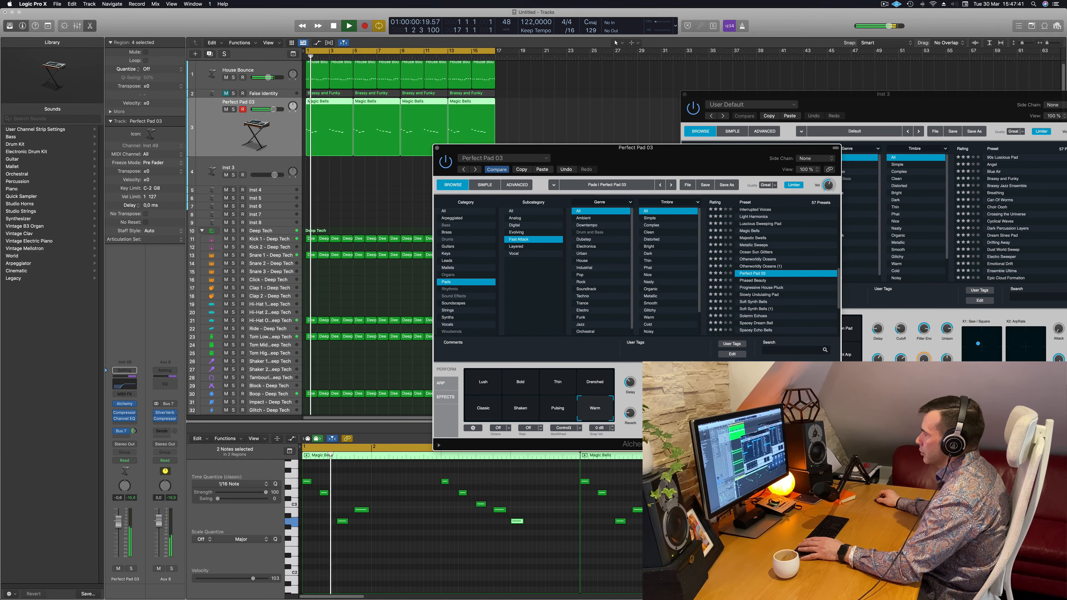
key("Return")
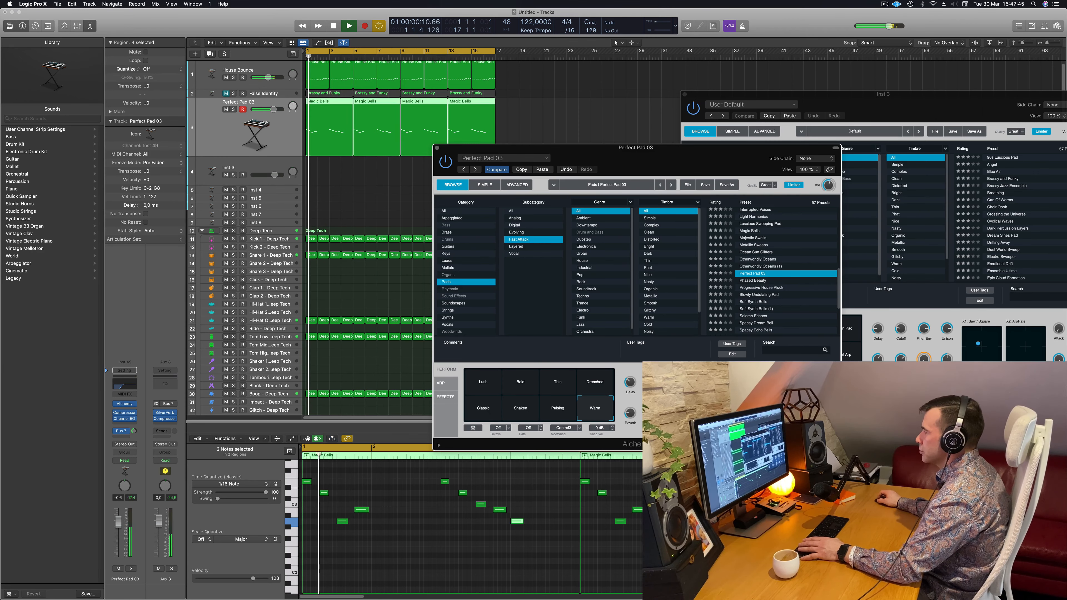
key("Return")
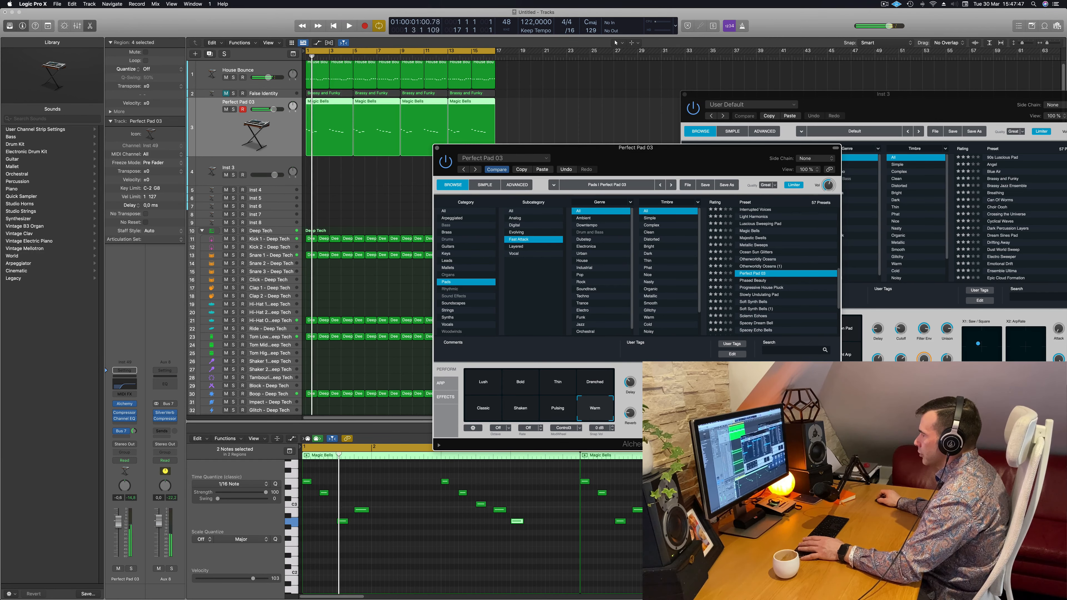
key("Return")
key("Return")
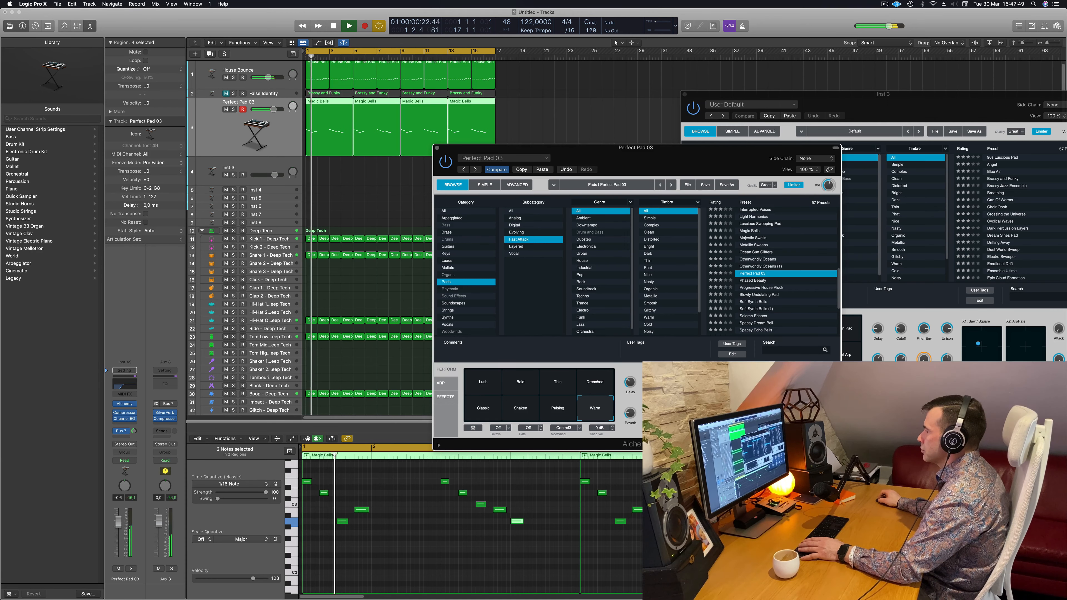
key("Return")
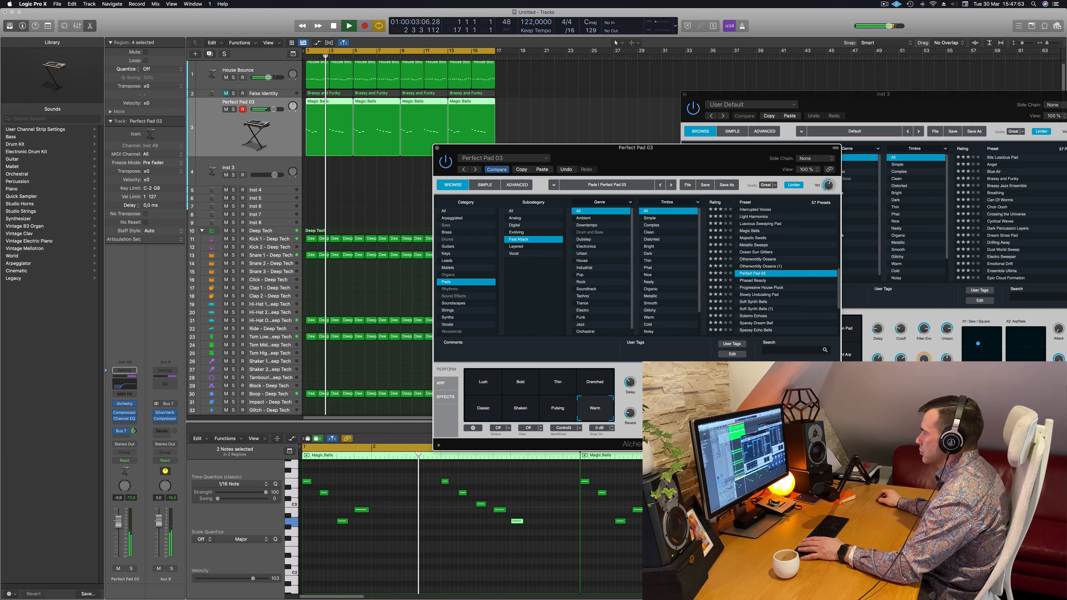
Move the pad's Alchemy window higher and replay the opening bars repeatedly to examine the sound against its performance controls
left_click_drag(744, 147, 764, 119)
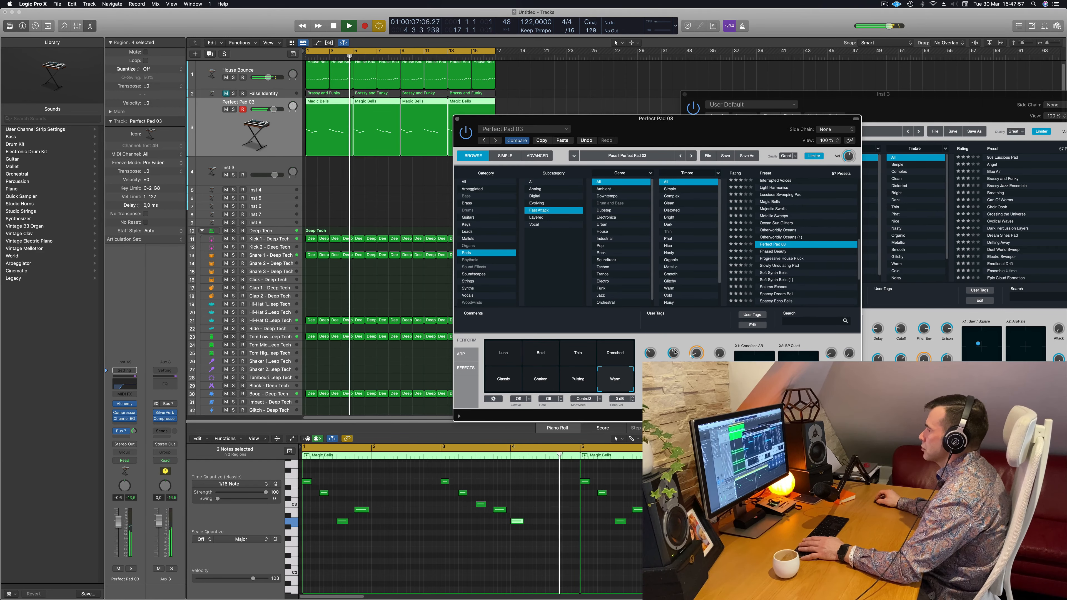
key("Return")
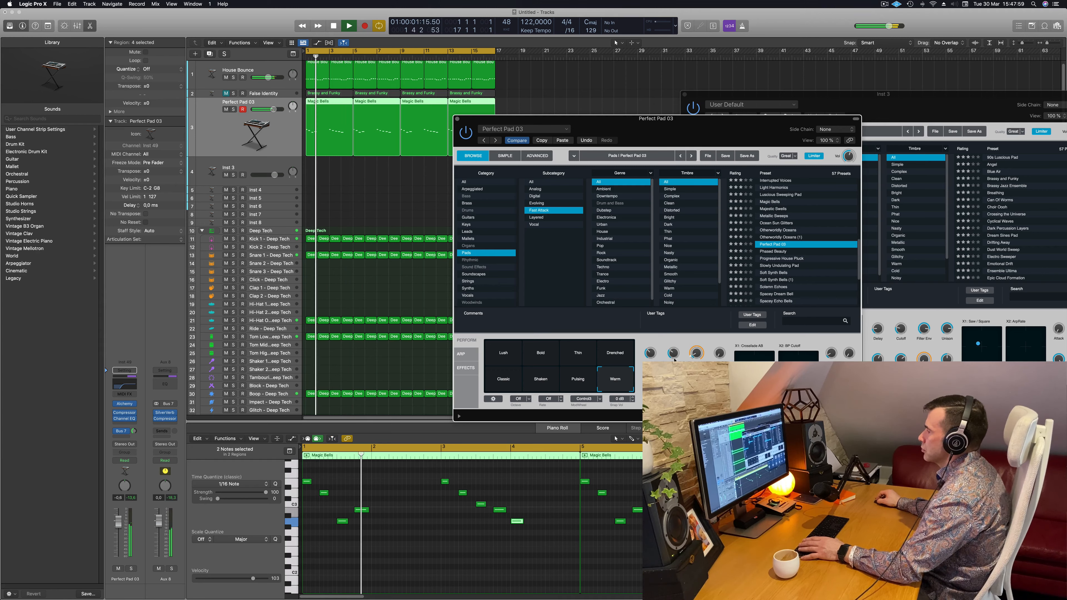
key("Return")
key("space")
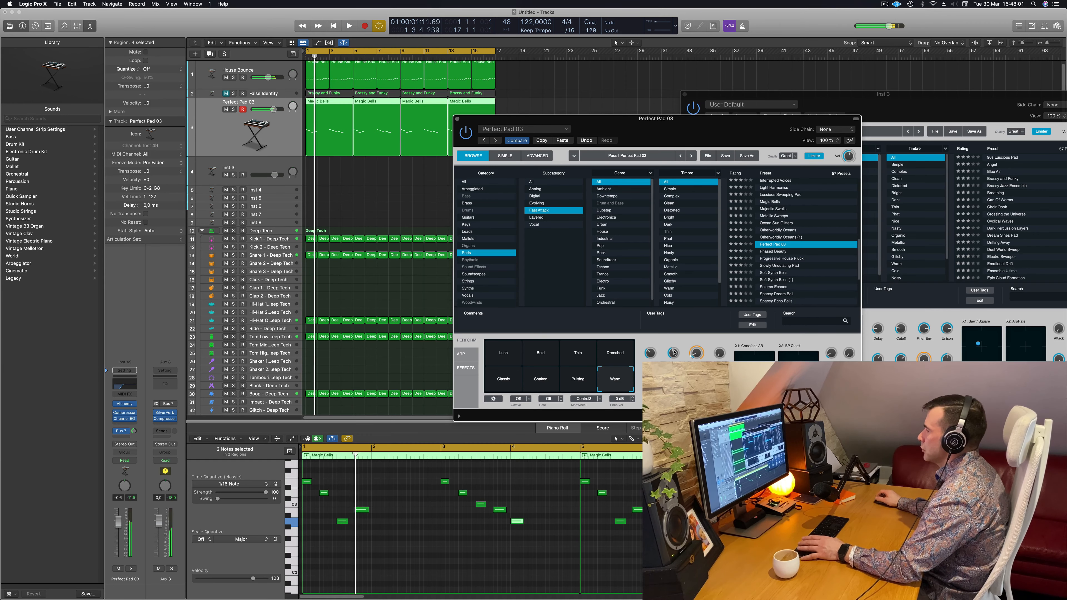
key("Return")
key("space")
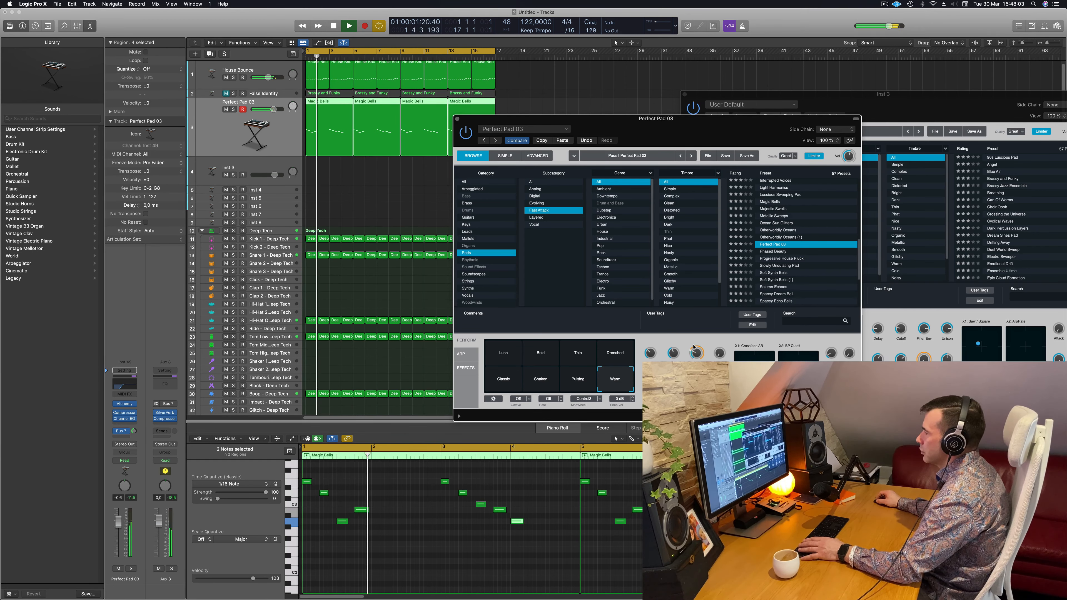
key("Return")
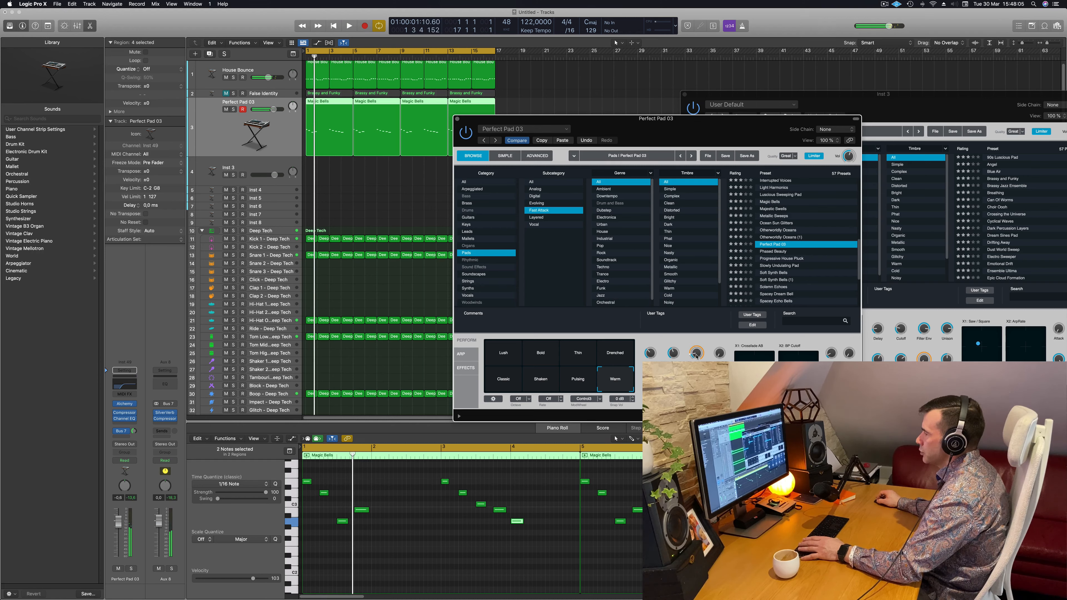
key("Return")
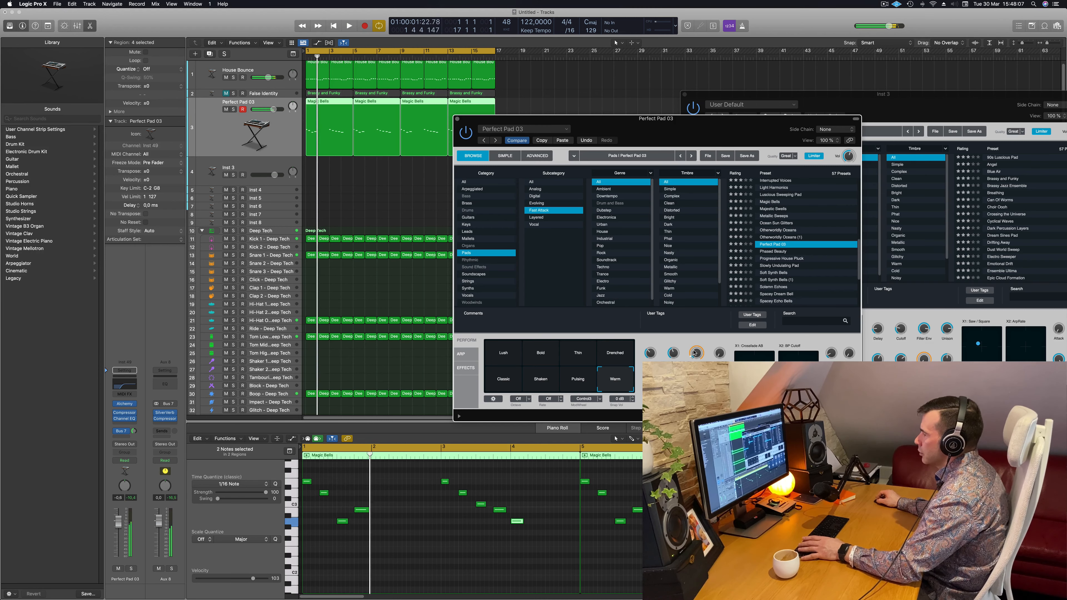
key("Return")
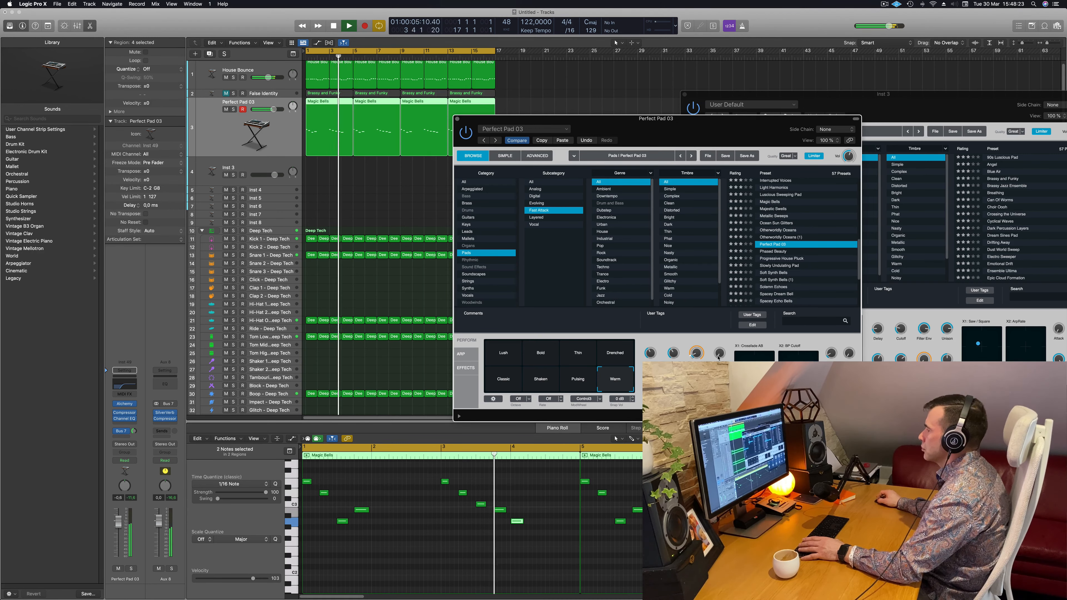
key("Return")
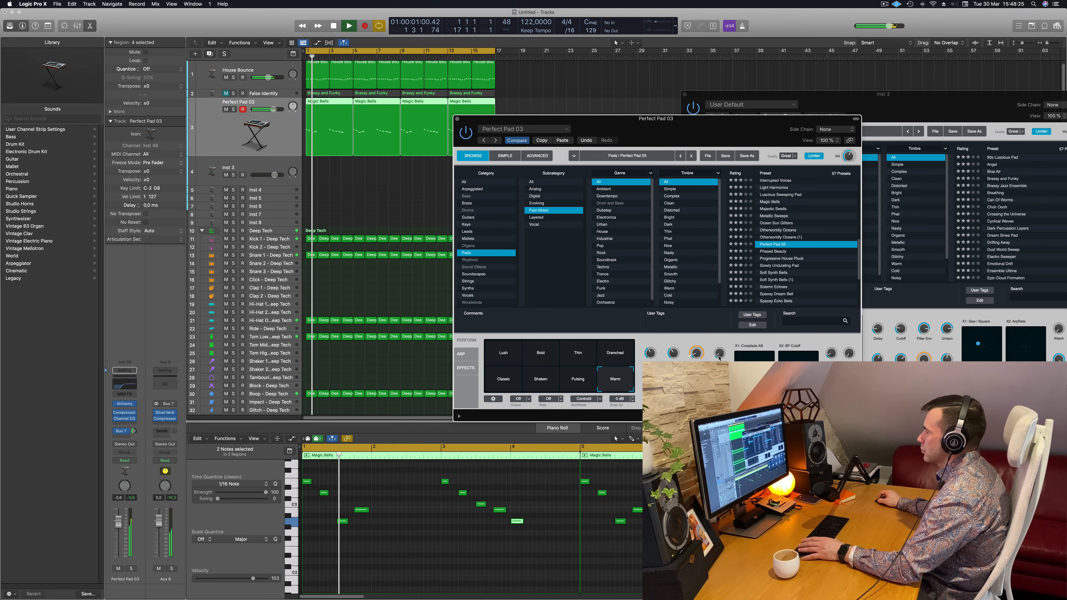
key("Return")
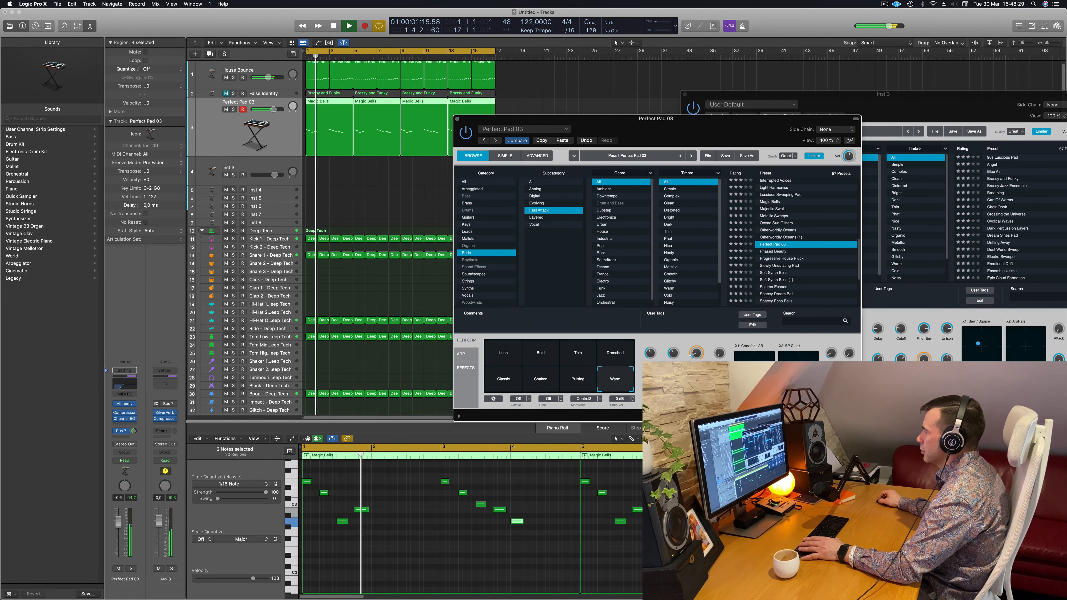
key("space")
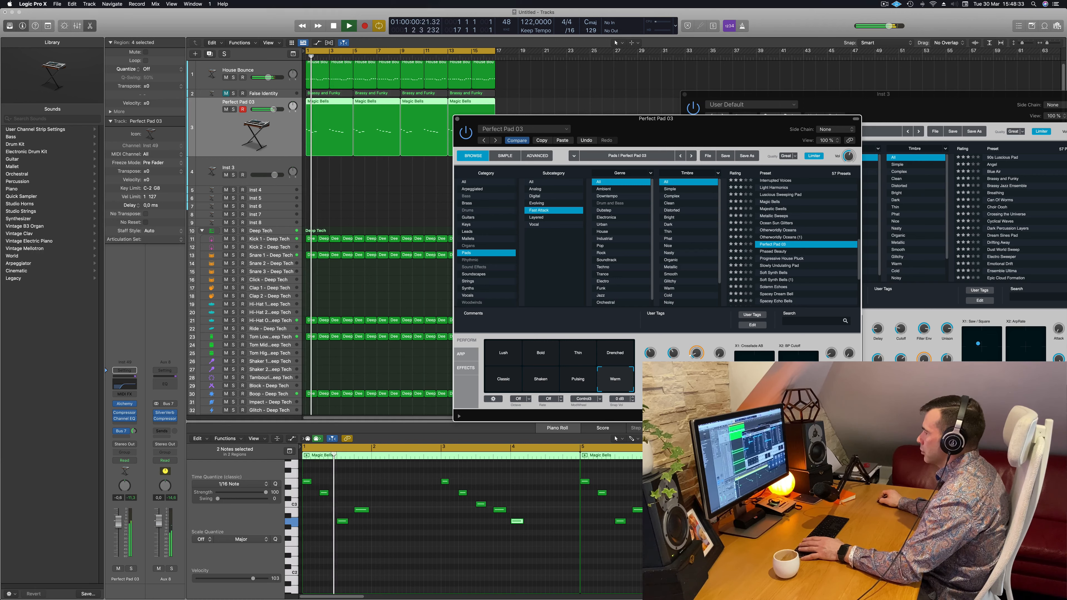
key("Return")
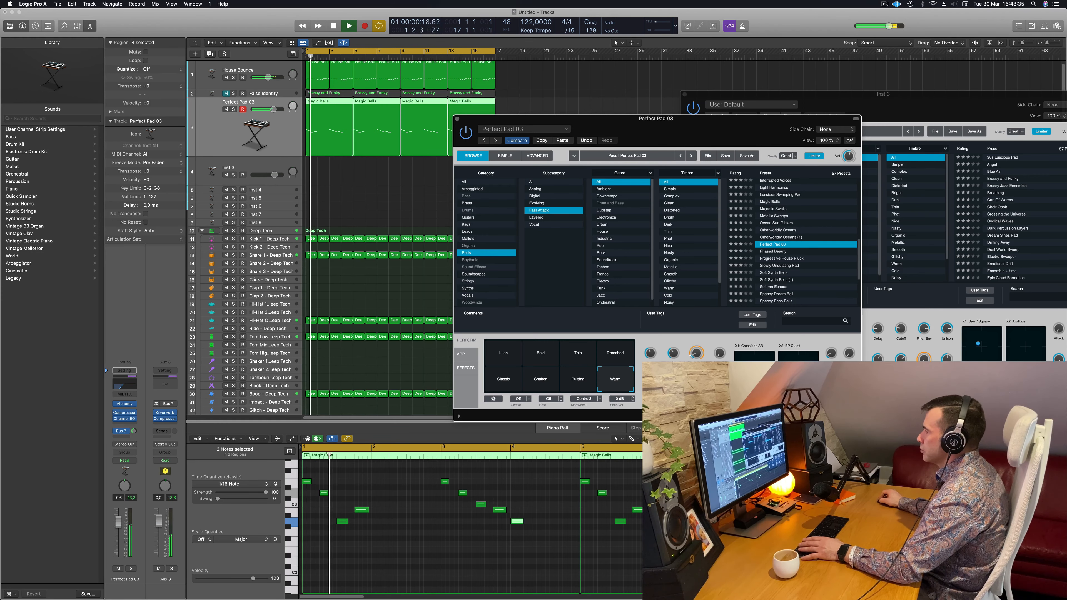
key("Return")
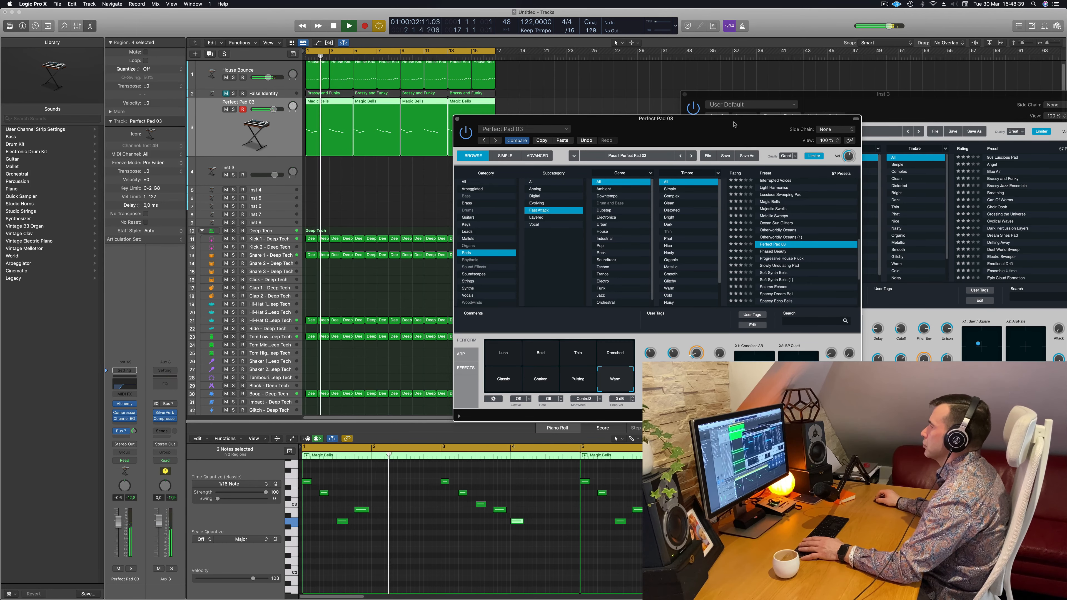
Move aside and close the pad's Alchemy window, reselect the Perfect Pad 03 track and replay the loop from the start
left_click_drag(734, 124, 803, 106)
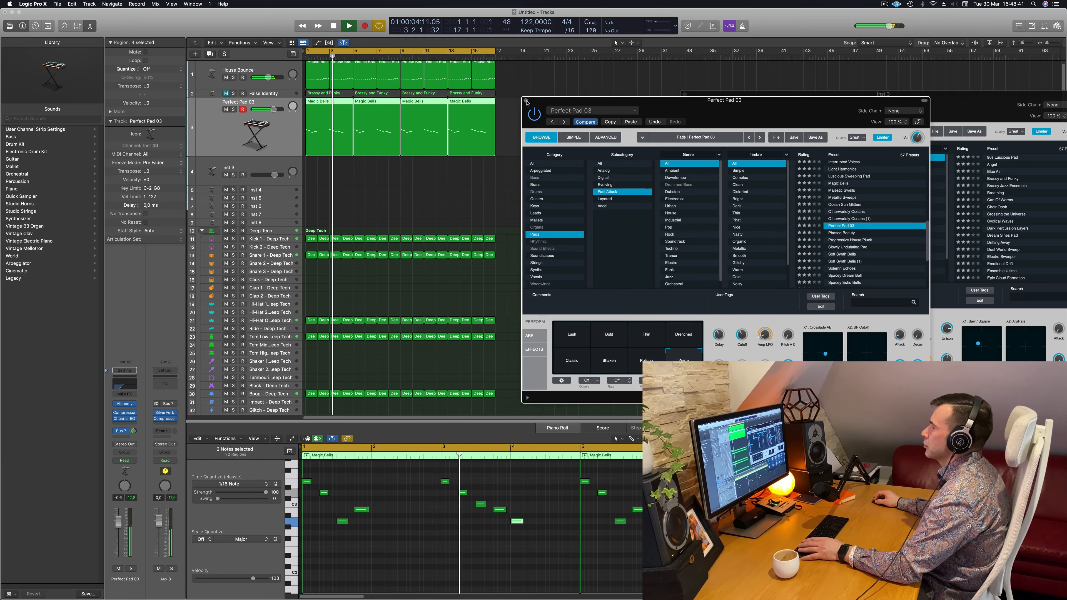
key("super+w")
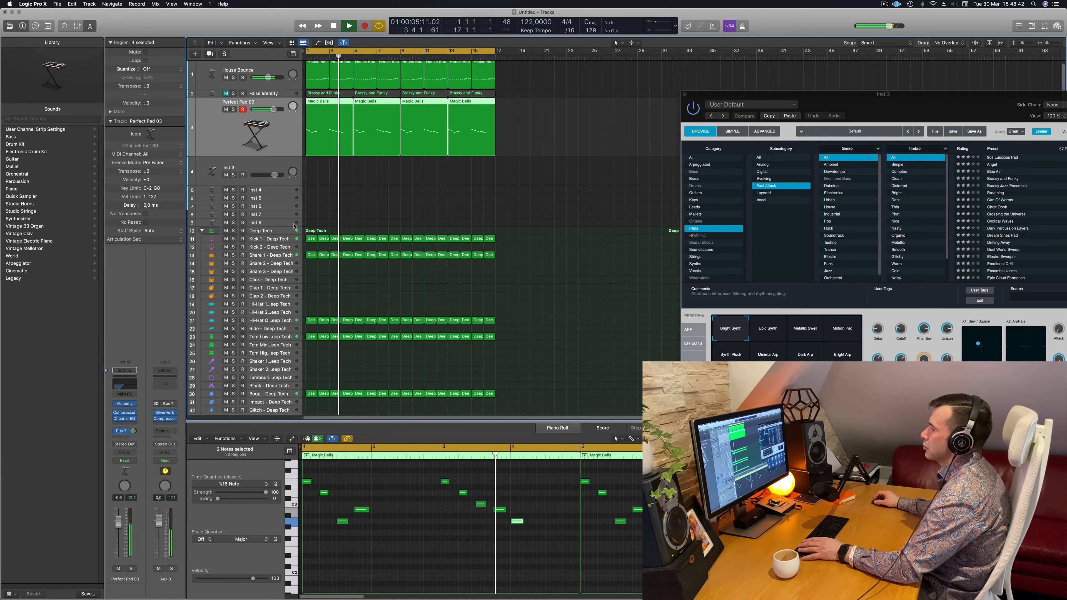
left_click(399, 210)
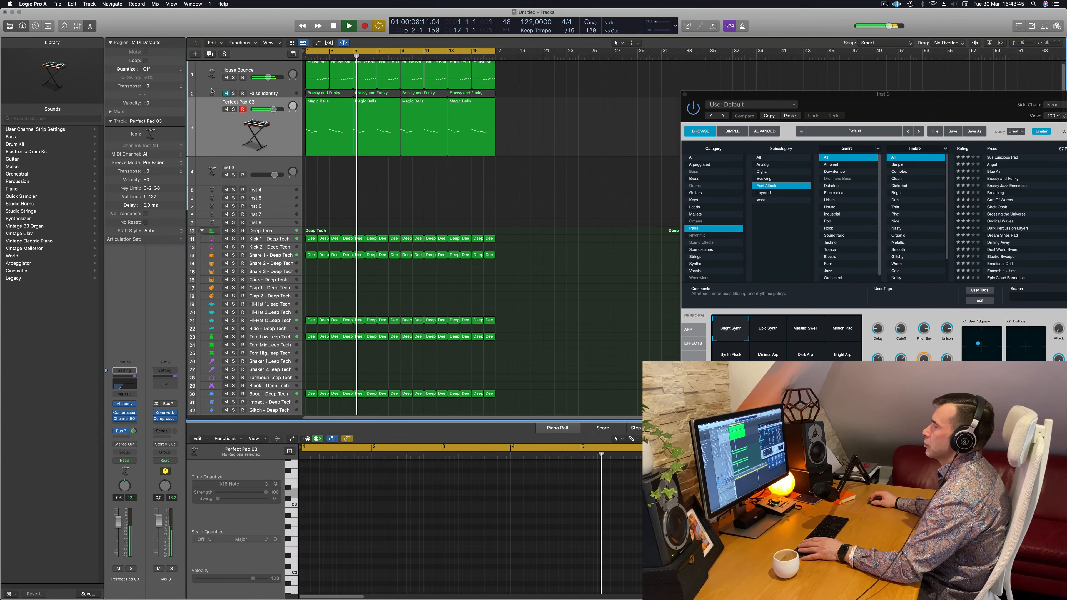
left_click(211, 116)
key("Return")
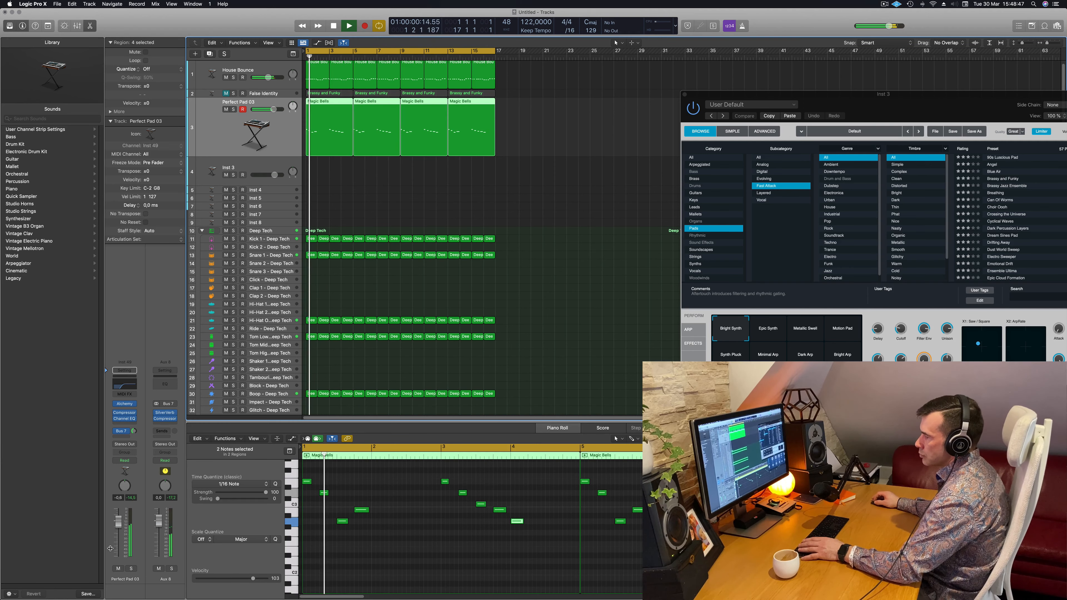
In the pad's Channel EQ, set the low cut to 193 Hz and pull the 3500 Hz band down to -2.1 dB
left_click(124, 389)
left_click_drag(688, 271, 642, 270)
key("Return")
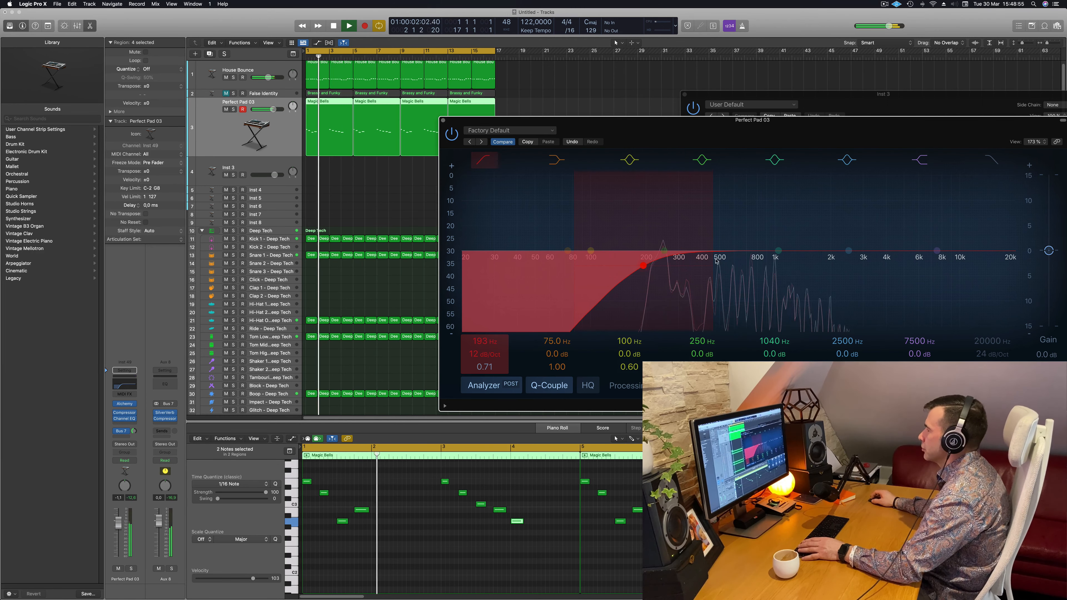
left_click_drag(848, 252, 874, 262)
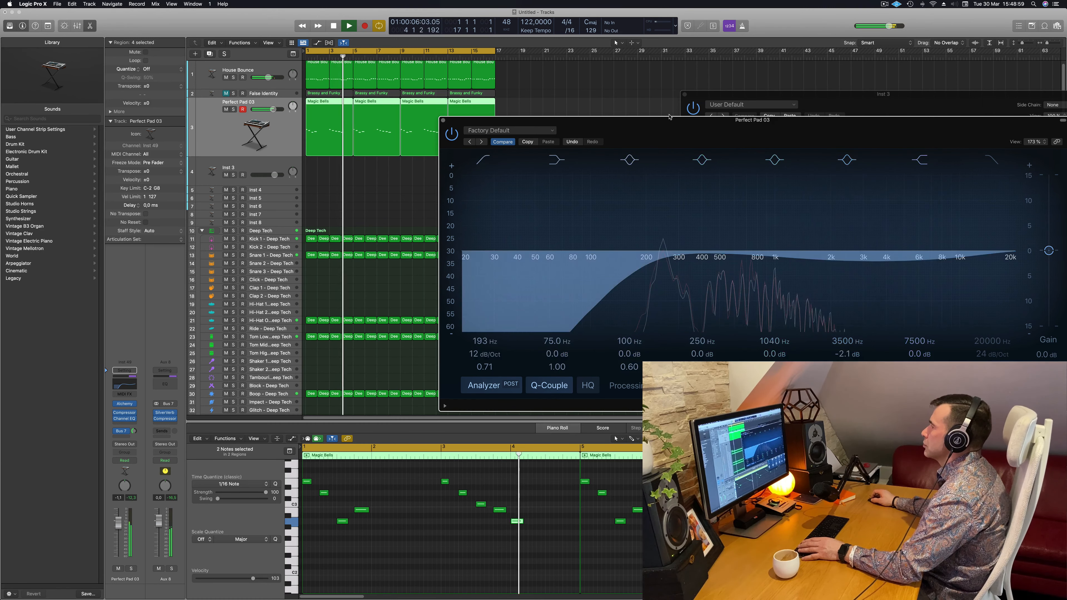
Move the pad's EQ window aside and reopen its Alchemy instrument while the loop restarts
left_click_drag(791, 124, 976, 121)
key("Return")
left_click(232, 122)
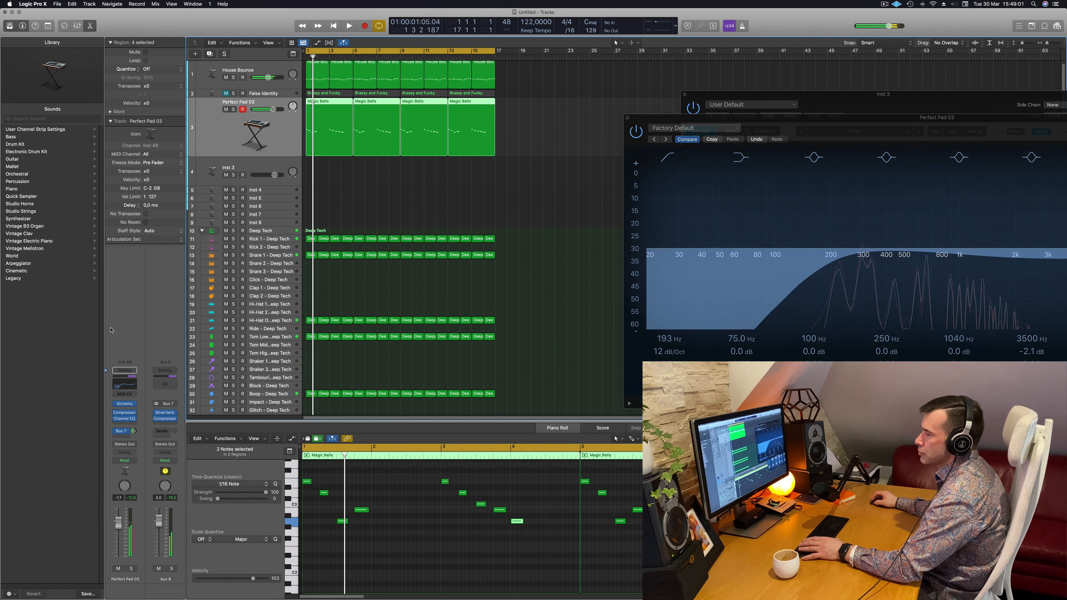
key("Return")
left_click(125, 404)
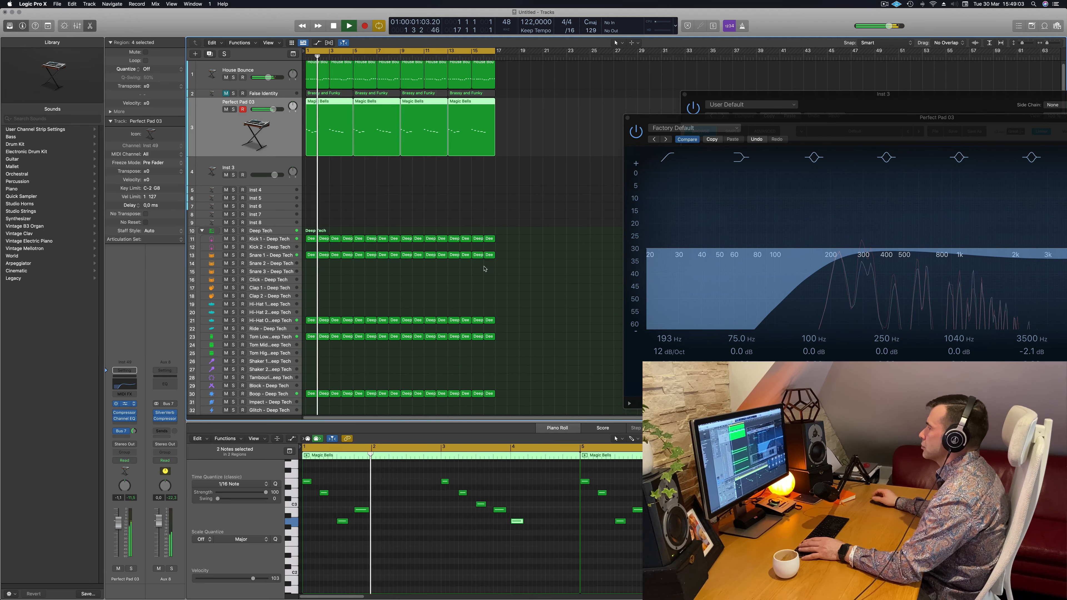
Adjust the Amp LFO and Cutoff amounts of Perfect Pad 03 in Alchemy, replaying the loop to compare the settings
key("Return")
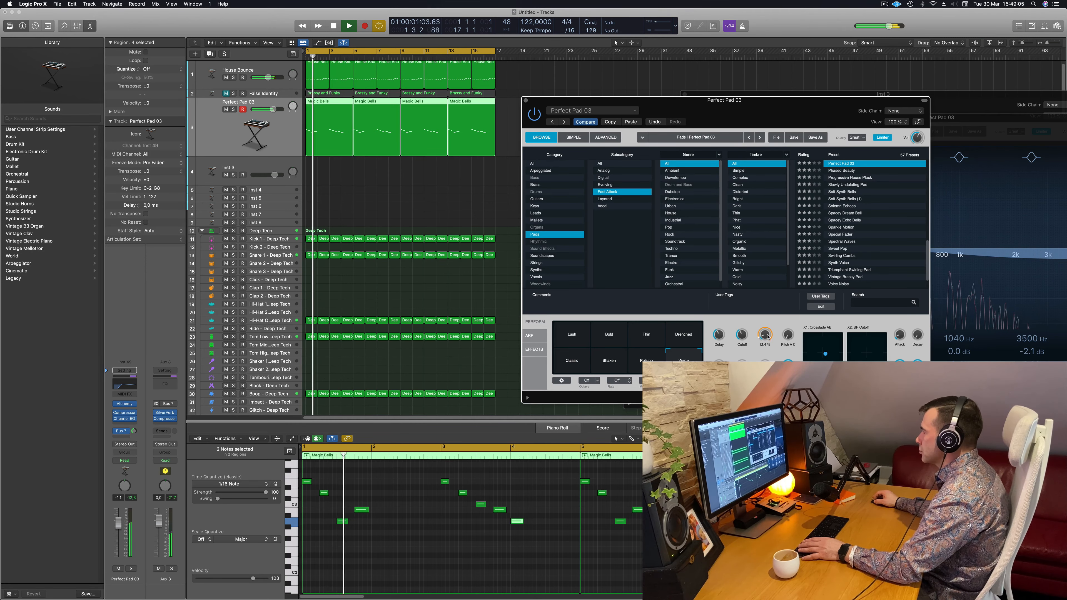
left_click_drag(772, 302, 767, 341)
key("space")
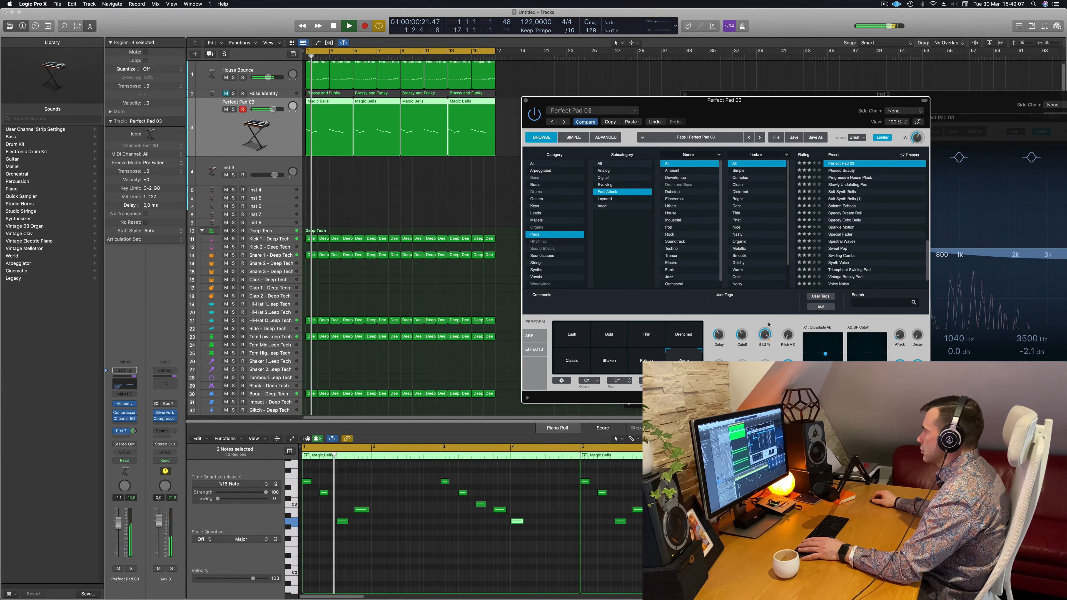
key("Return")
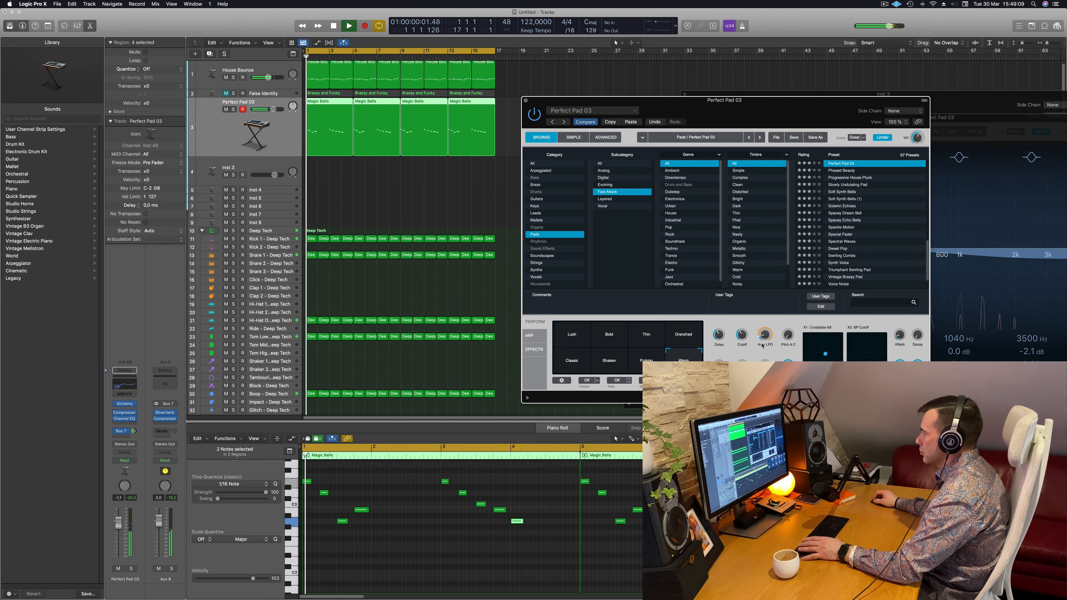
left_click_drag(765, 340, 765, 341)
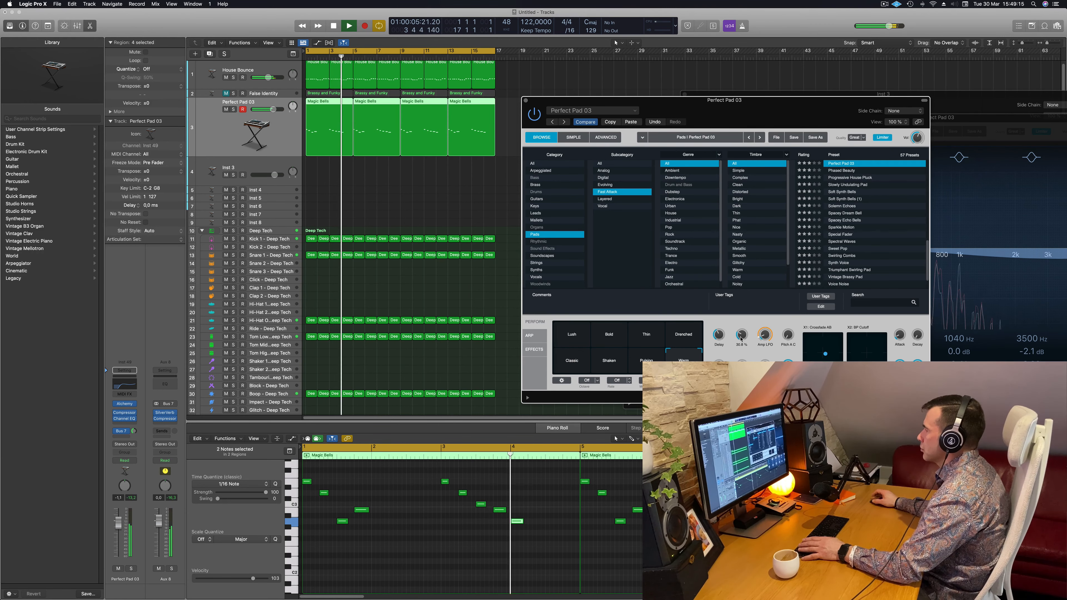
key("Return")
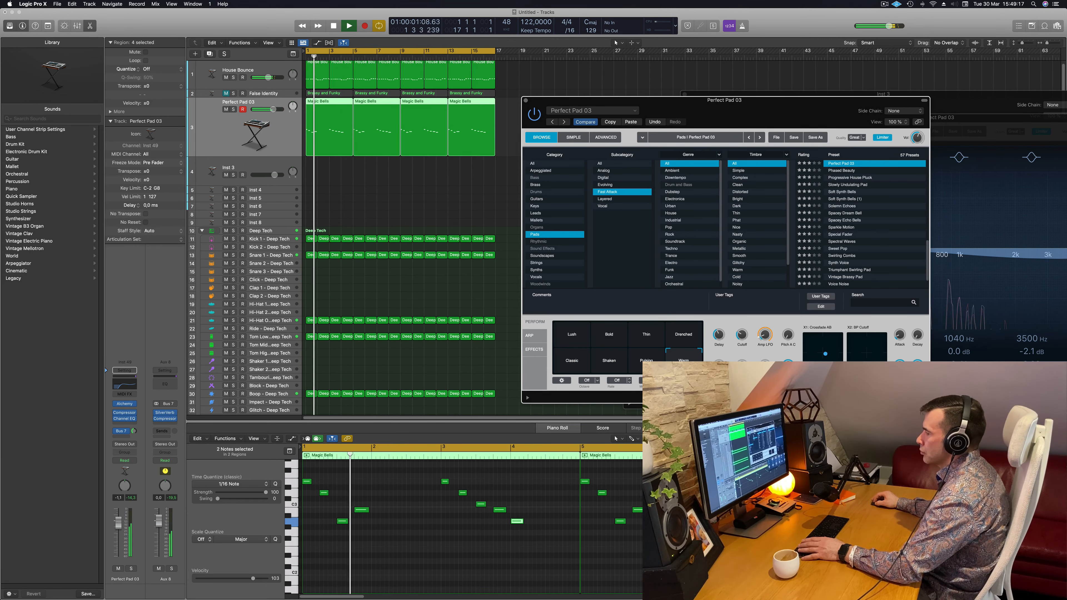
key("Return")
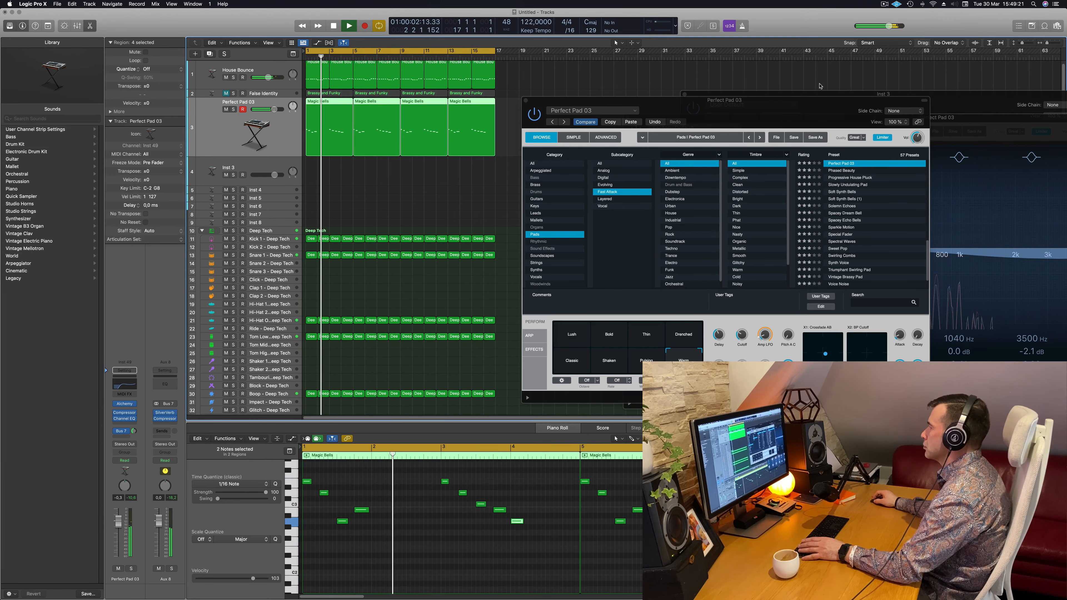
Move the Alchemy window out of the way, unmute and select the False Identity track, and add a Channel EQ to it
left_click_drag(761, 107, 858, 197)
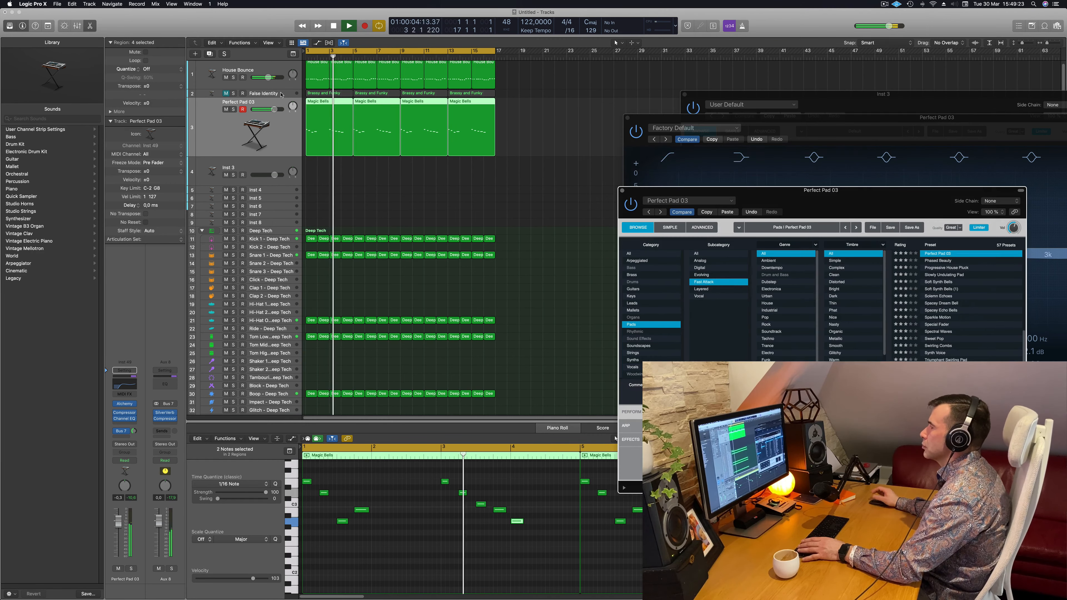
key("Return")
left_click(259, 93)
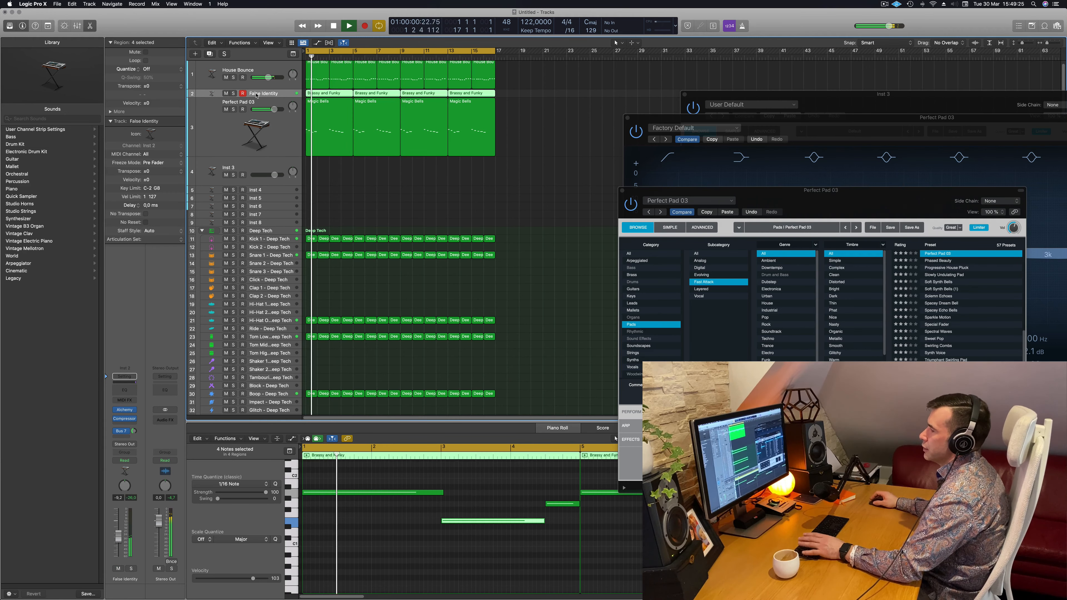
key("Return")
left_click(122, 393)
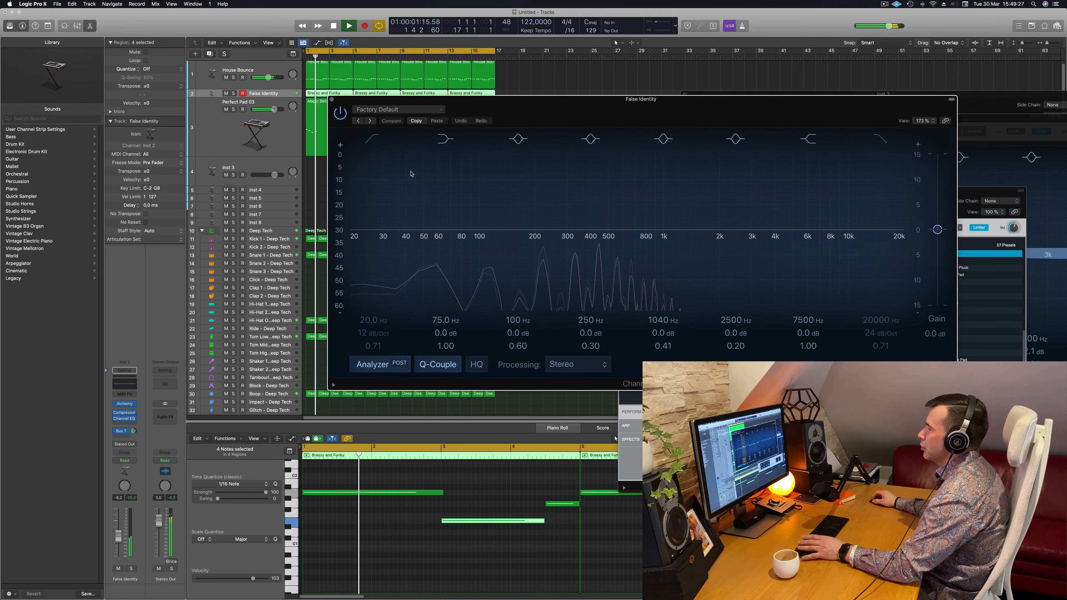
Enable the low cut in False Identity's Channel EQ at 240 Hz, compare it with the pad's EQ, and replay the loop
left_click(369, 143)
left_click_drag(378, 169, 562, 174)
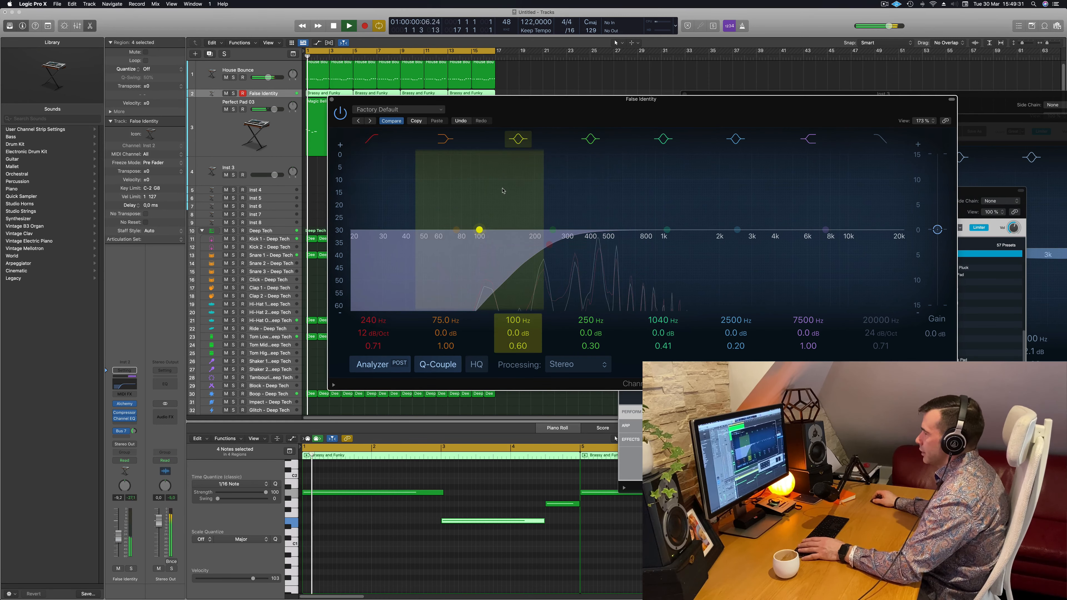
left_click_drag(697, 103, 671, 177)
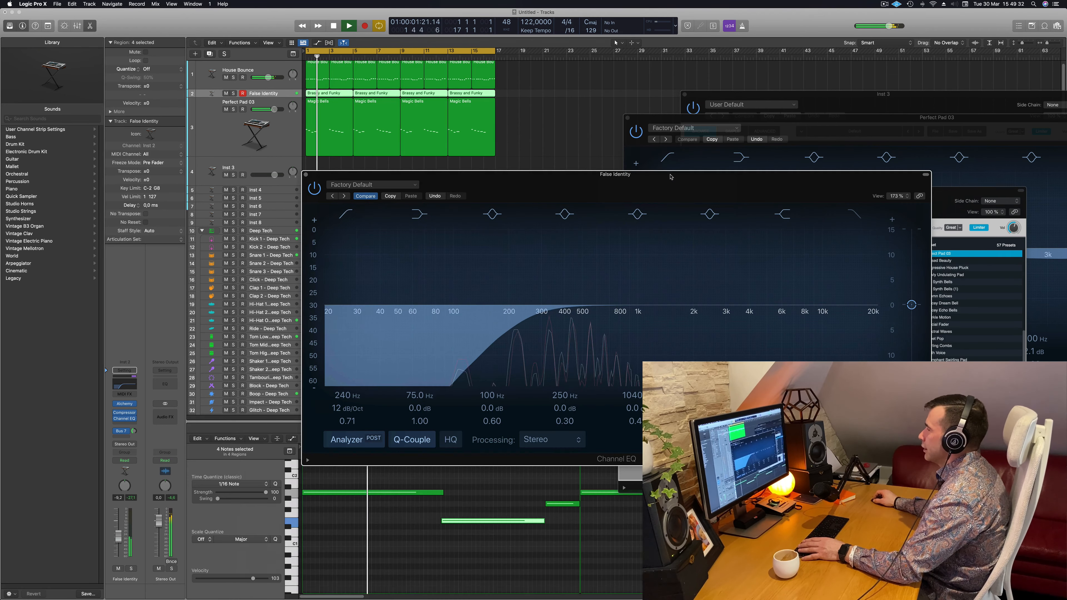
left_click(775, 132)
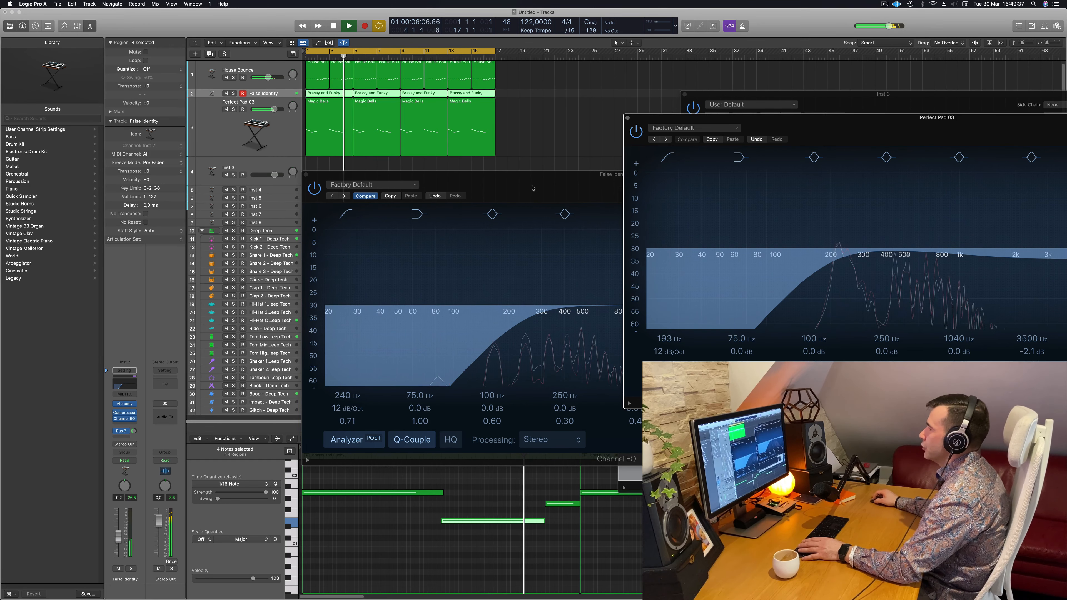
left_click_drag(532, 188, 454, 180)
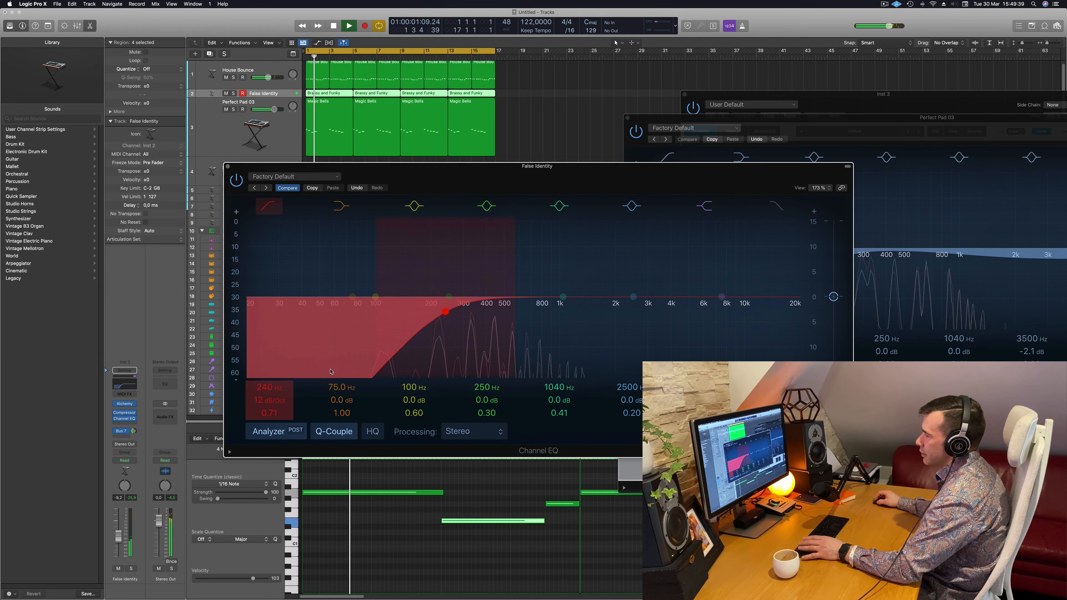
key("Return")
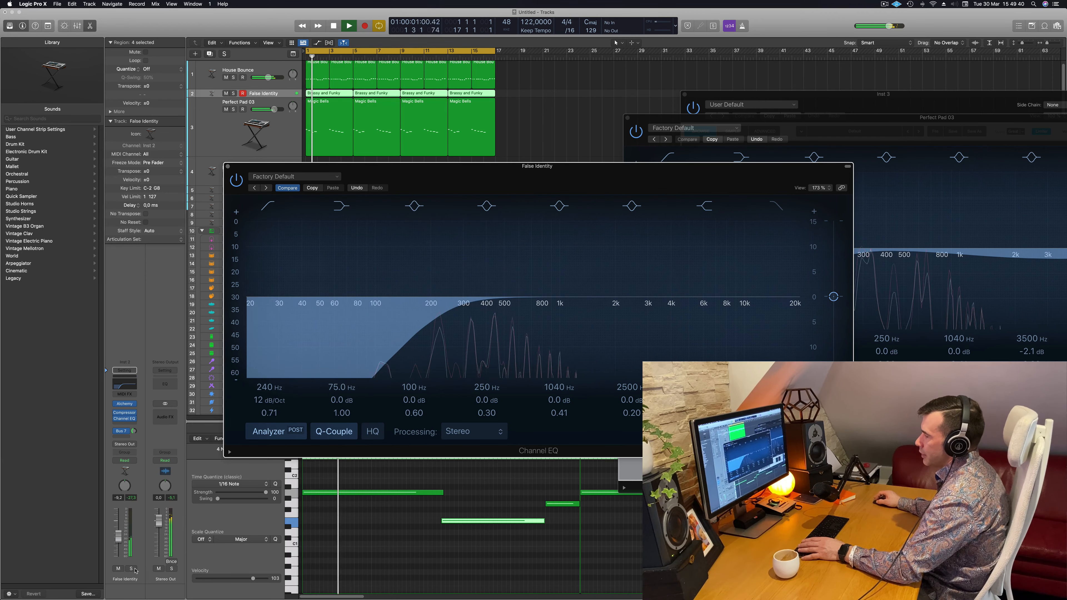
Solo False Identity and Perfect Pad 03 together, and make the False Identity track taller in the arrangement
left_click(134, 570)
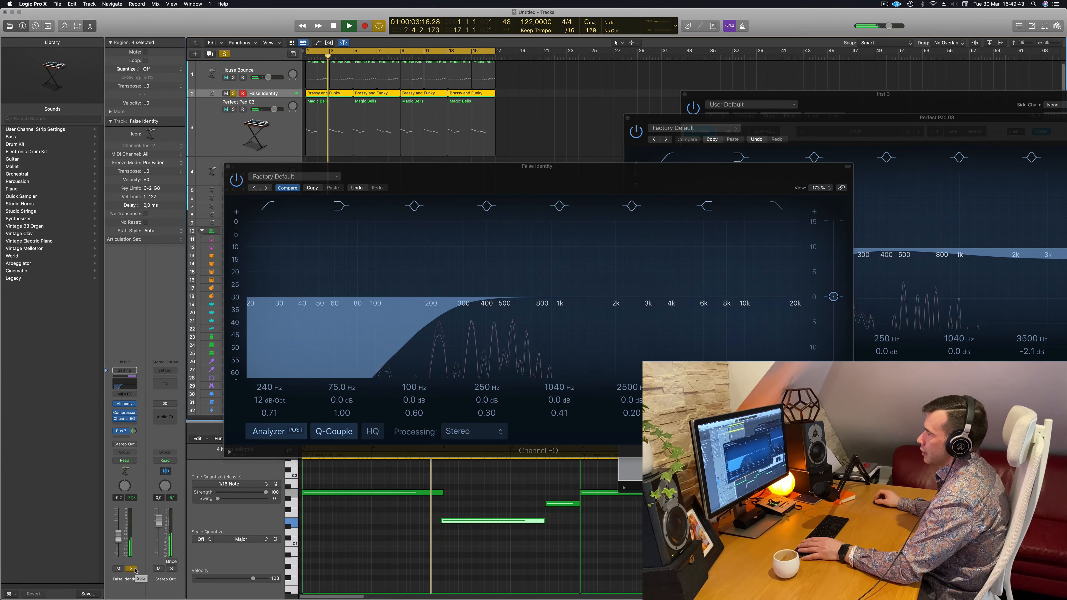
scroll(406, 115, "up", 1)
scroll(406, 116, "down", 4)
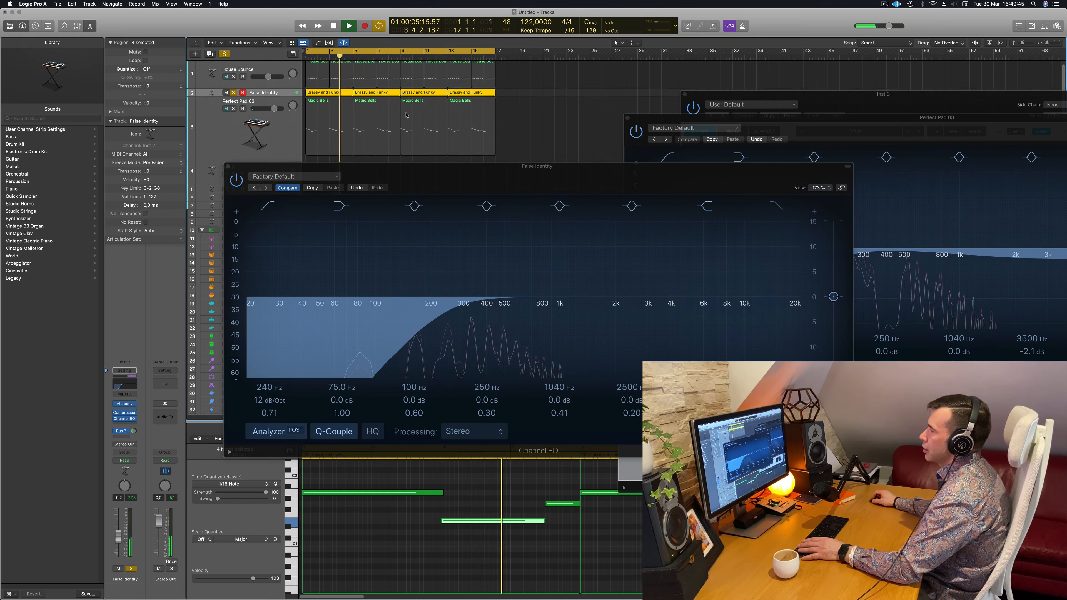
scroll(390, 114, "up", 4)
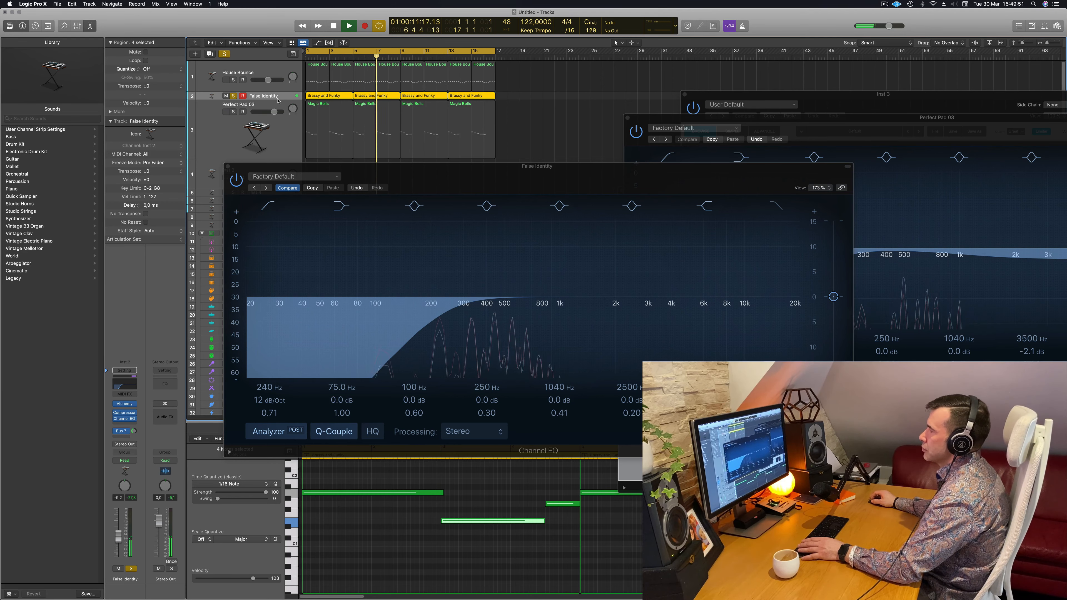
left_click_drag(277, 99, 278, 124)
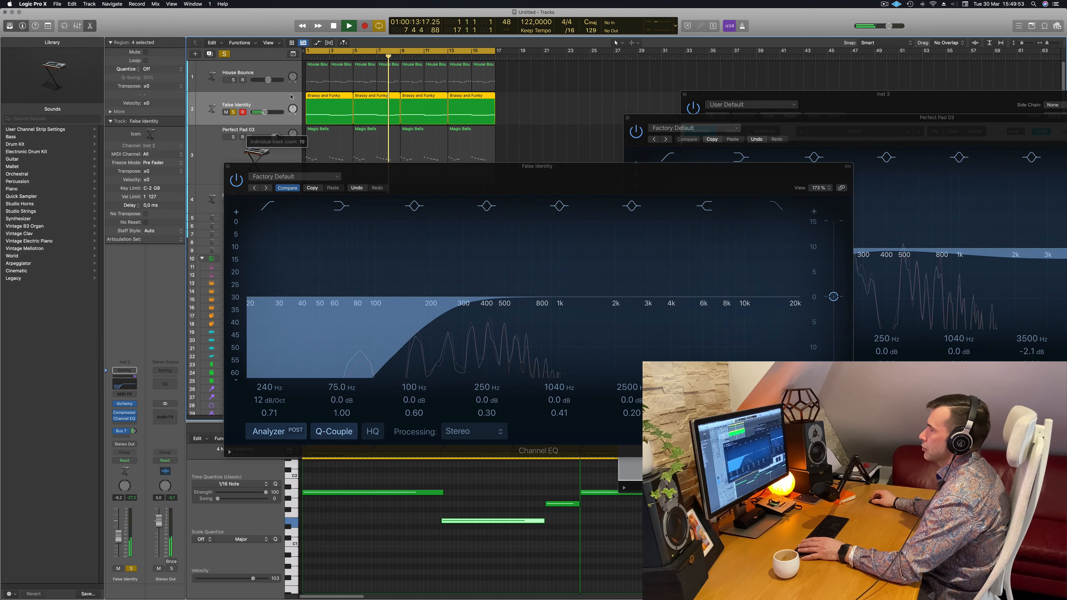
left_click(234, 137)
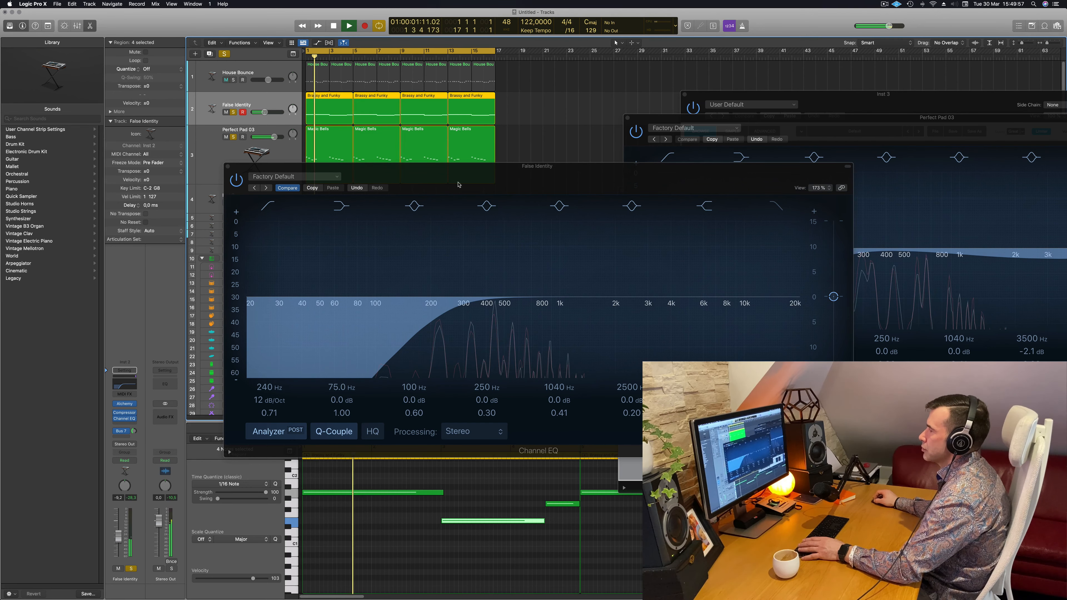
Lower False Identity's EQ low cut to 153 Hz, raise its track volume to about -4.8 dB, and replay the loop
left_click_drag(445, 180, 418, 187)
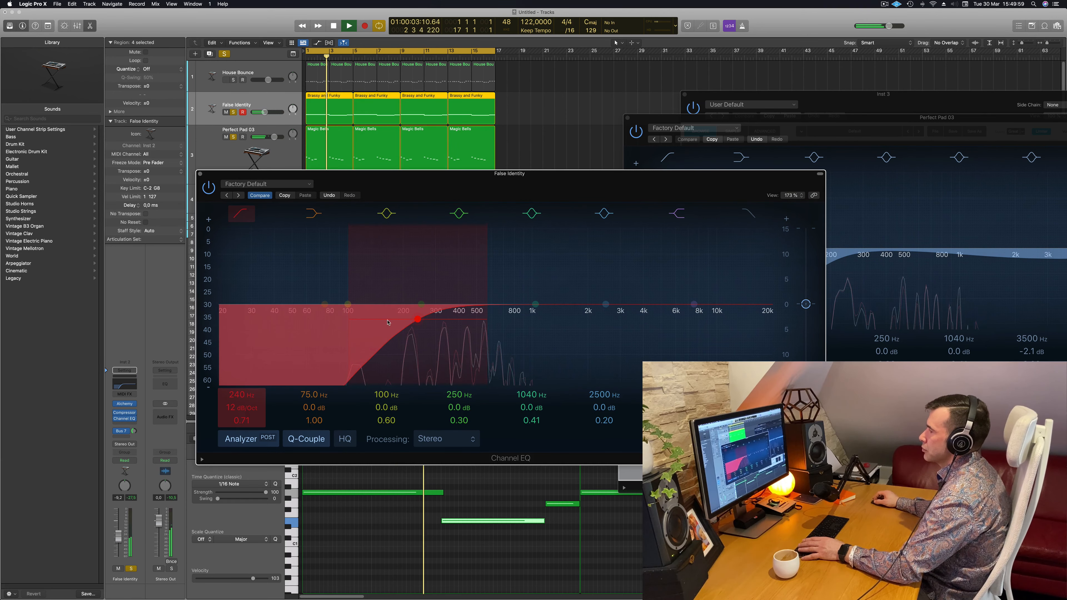
left_click_drag(419, 319, 385, 320)
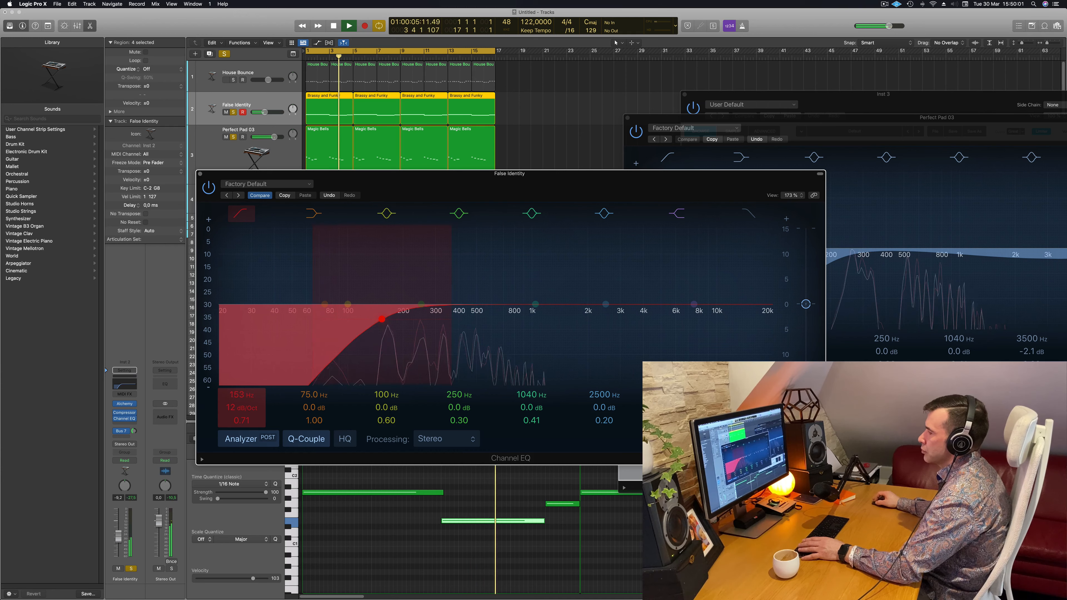
left_click_drag(264, 112, 269, 112)
key("Return")
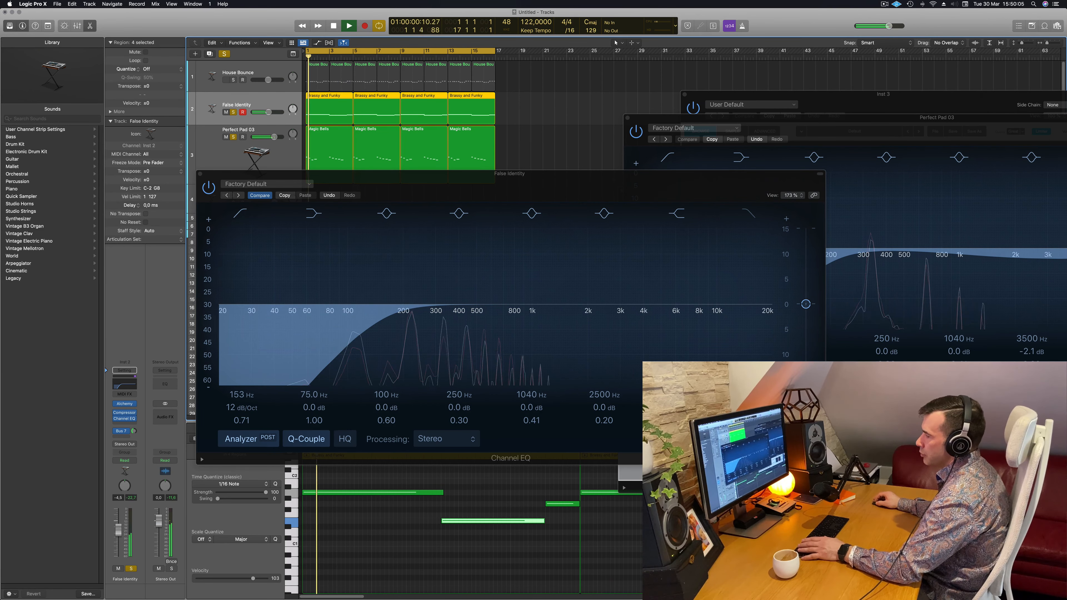
Raise False Identity's volume to about -1.8 dB, set its low cut to 102 Hz, and close its EQ window
left_click_drag(118, 529, 118, 525)
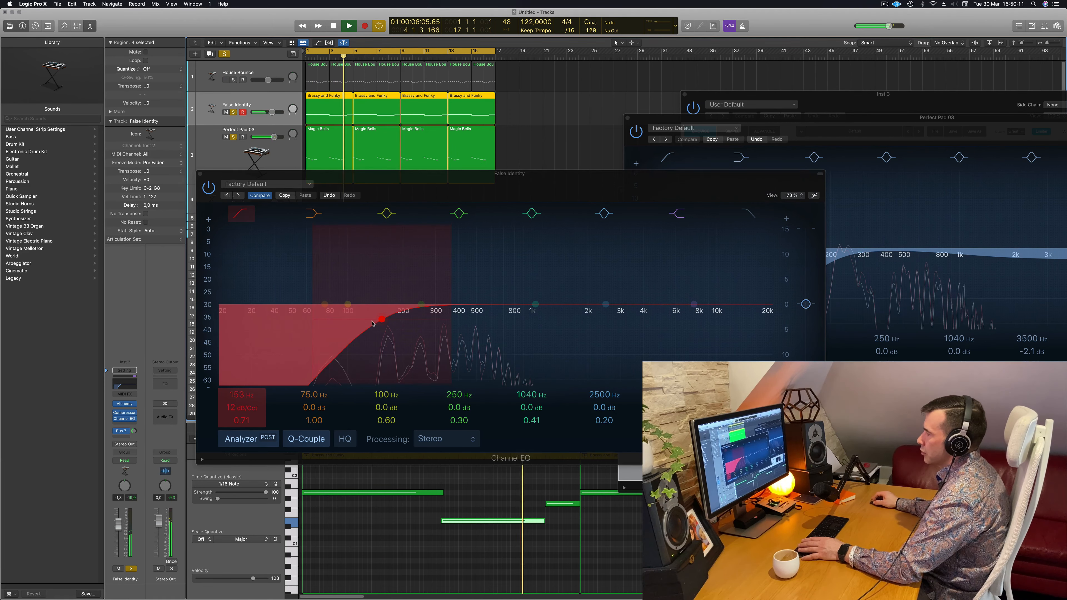
left_click_drag(372, 323, 345, 325)
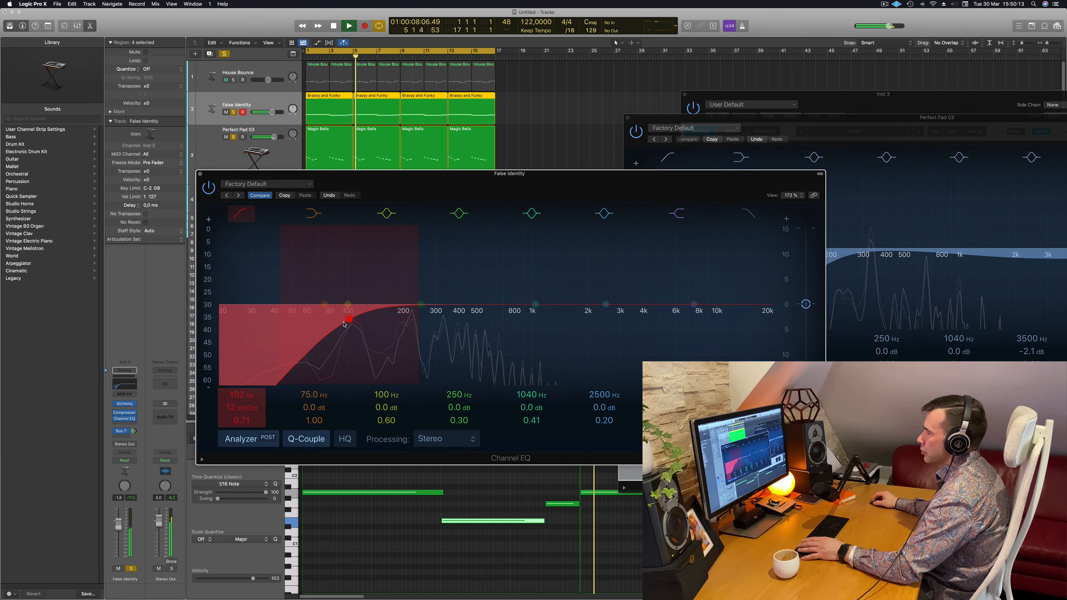
left_click_drag(201, 174, 352, 176)
key("Return")
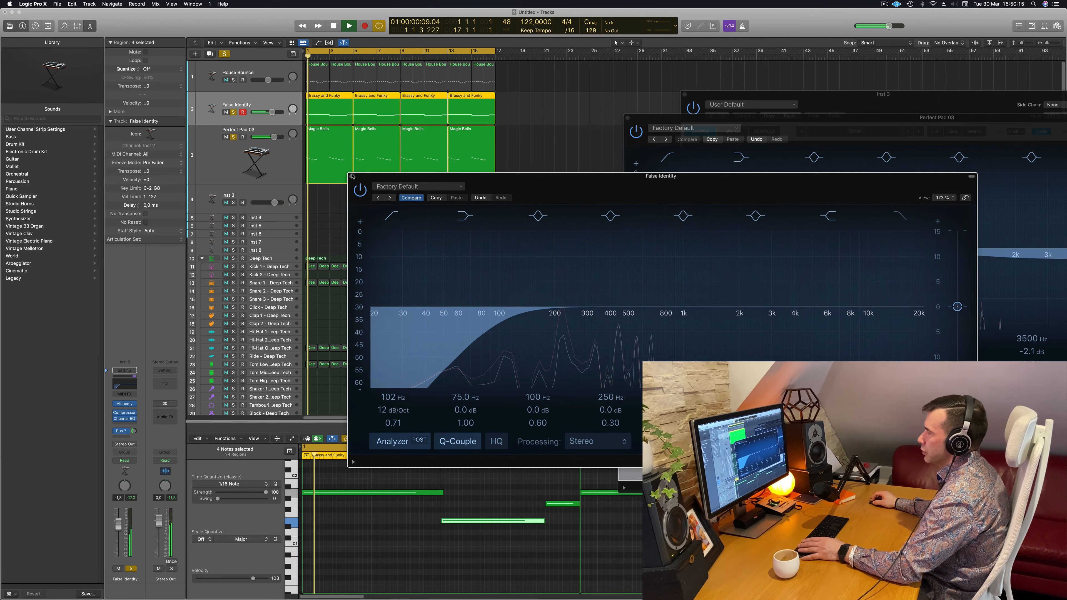
left_click(352, 176)
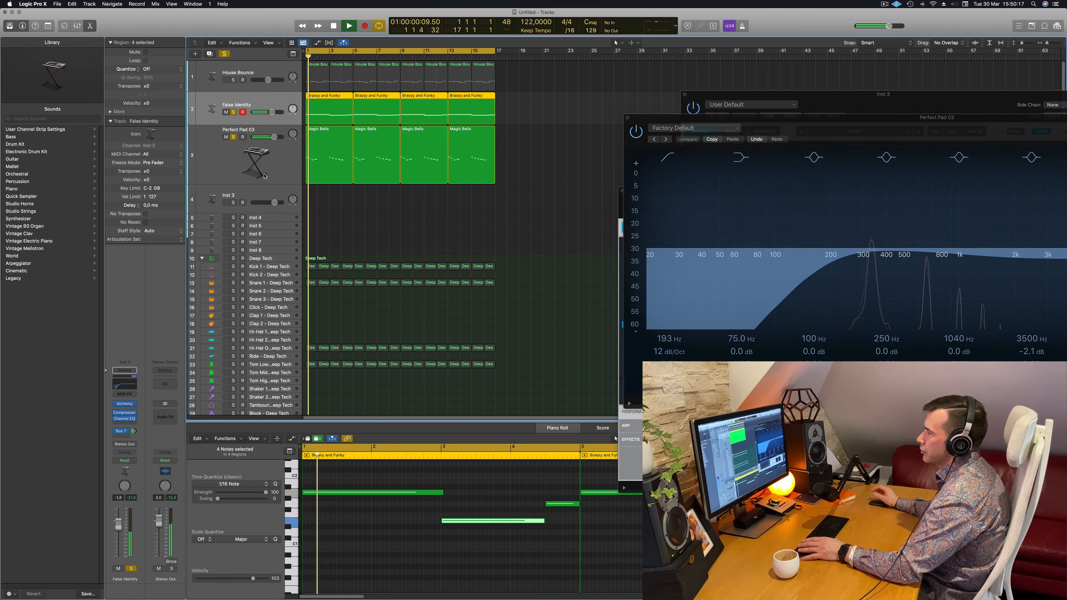
Reopen Perfect Pad 03's Alchemy instrument, fine-tune its Cutoff while replaying the loop, and move the window aside
left_click(264, 176)
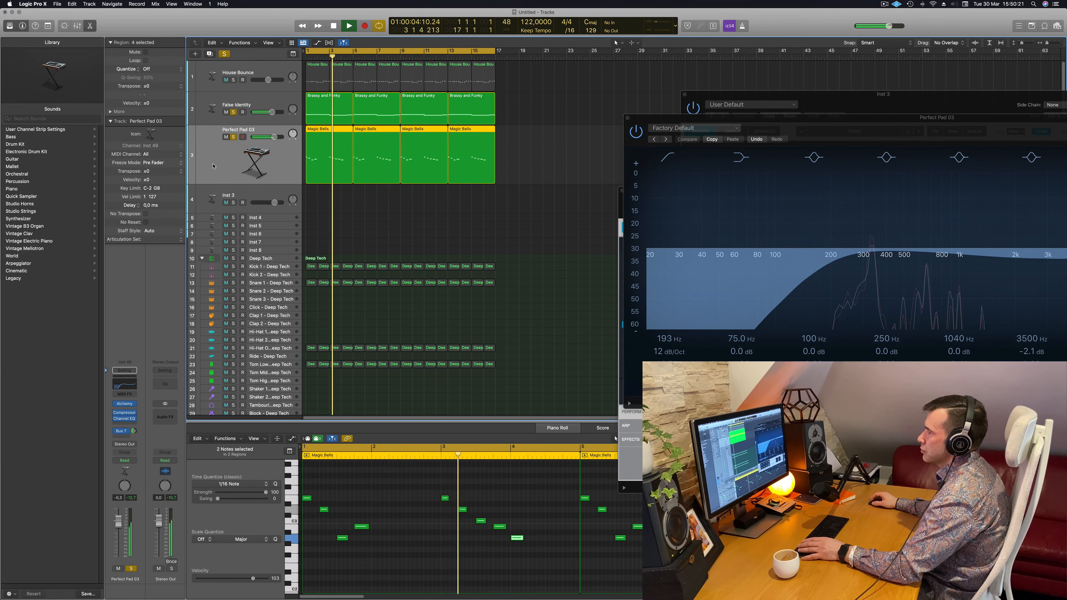
key("Return")
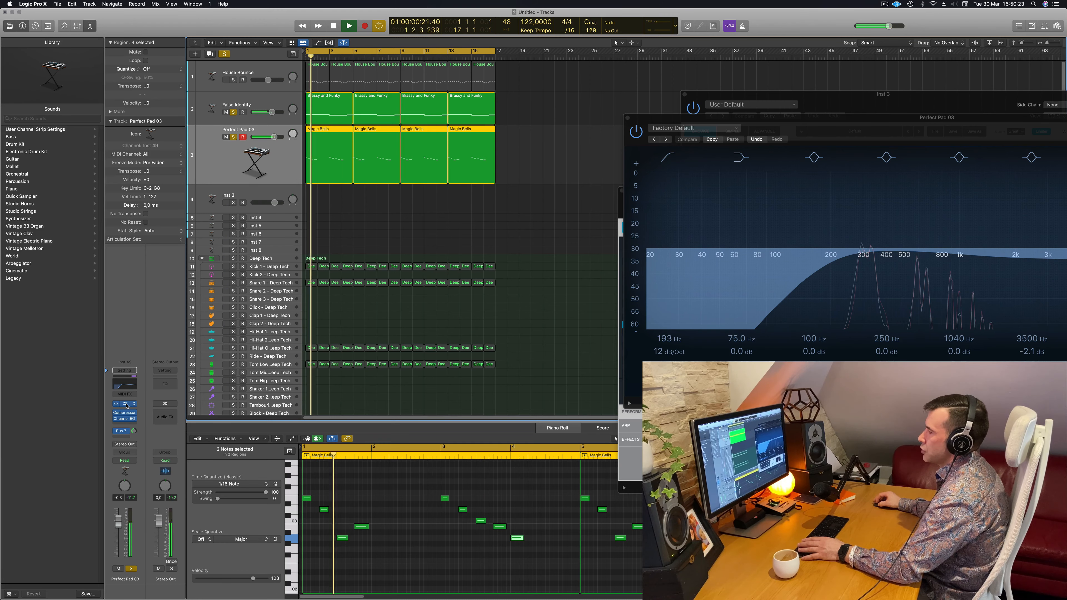
left_click(126, 404)
left_click(126, 404)
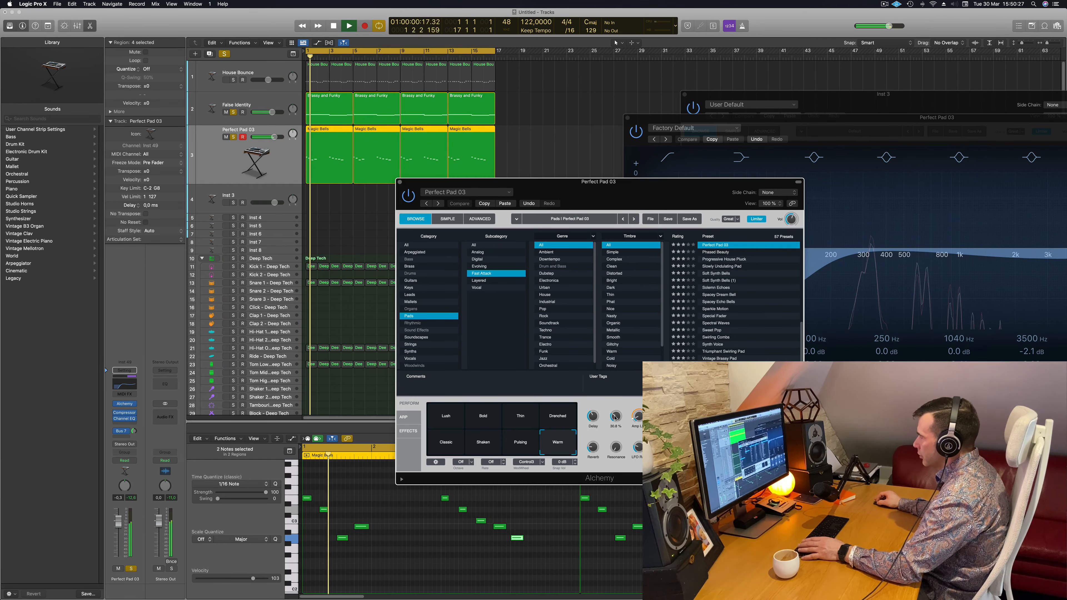
left_click_drag(616, 420, 615, 417)
key("Return")
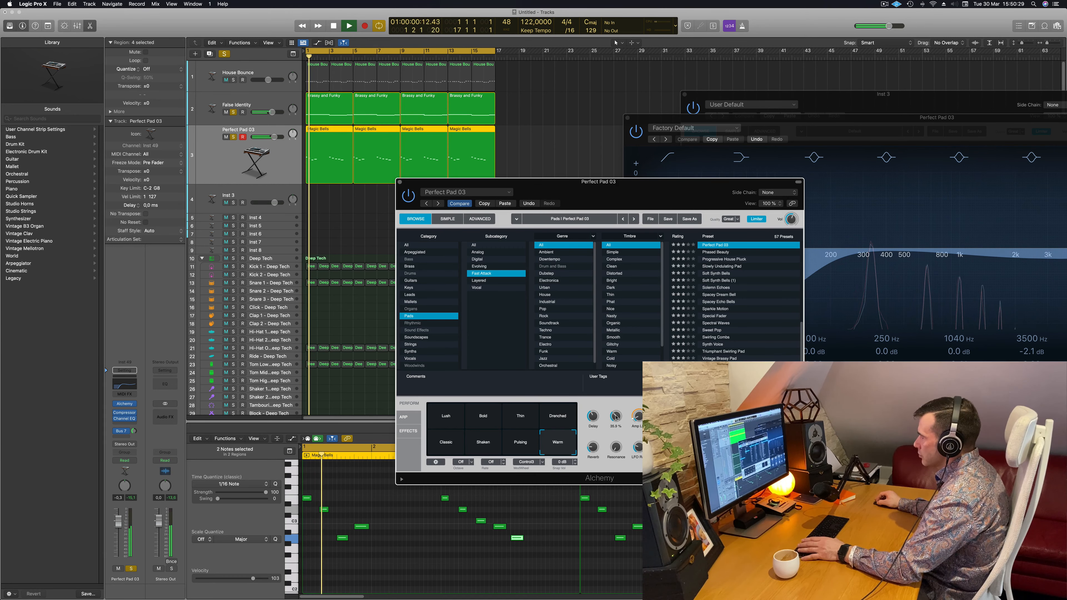
left_click_drag(624, 194, 799, 195)
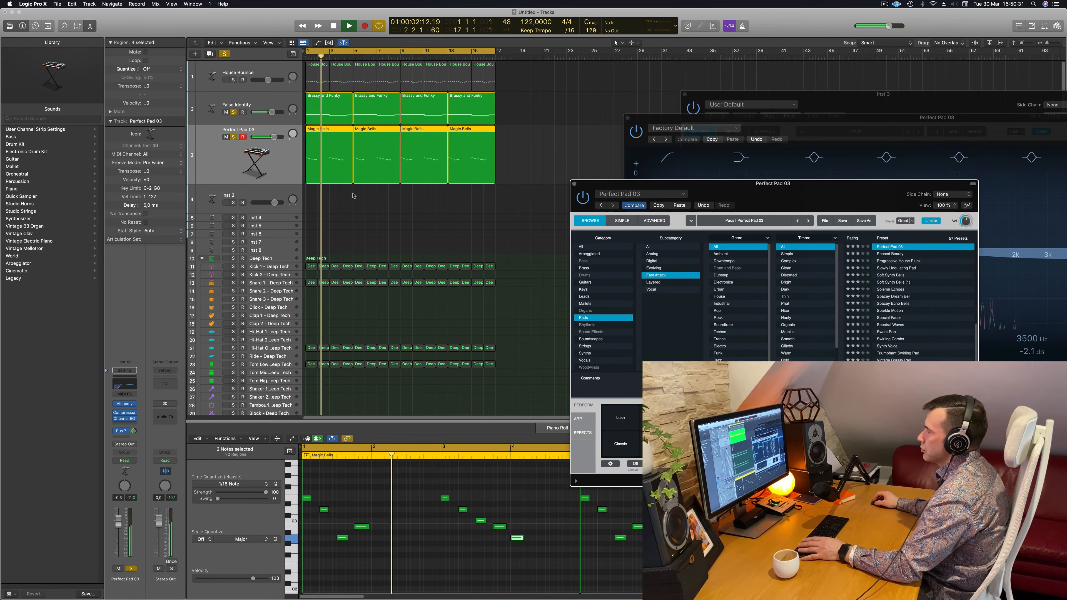
Close the pad's Alchemy window and solo Kick 1 and House Bounce alongside the pad and False Identity, replaying the loop
left_click(233, 267)
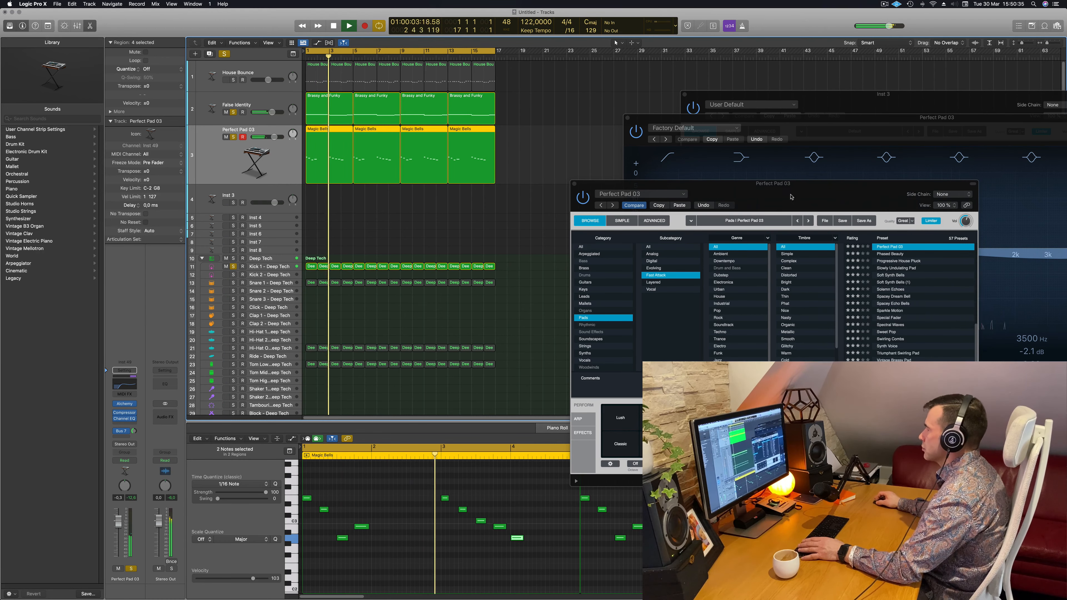
left_click_drag(821, 197, 749, 214)
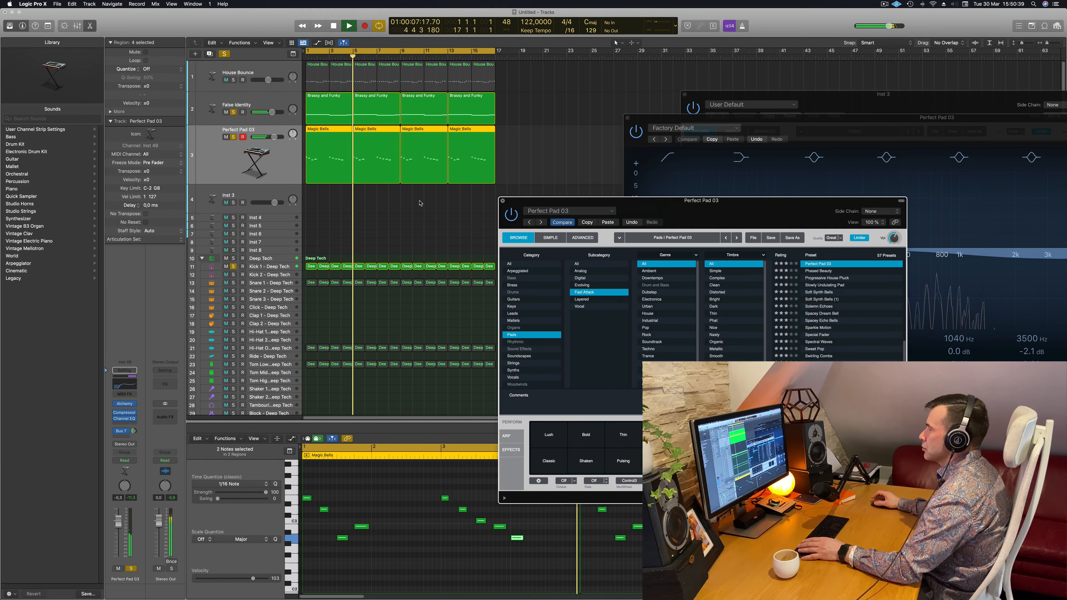
left_click(503, 201)
left_click(269, 69)
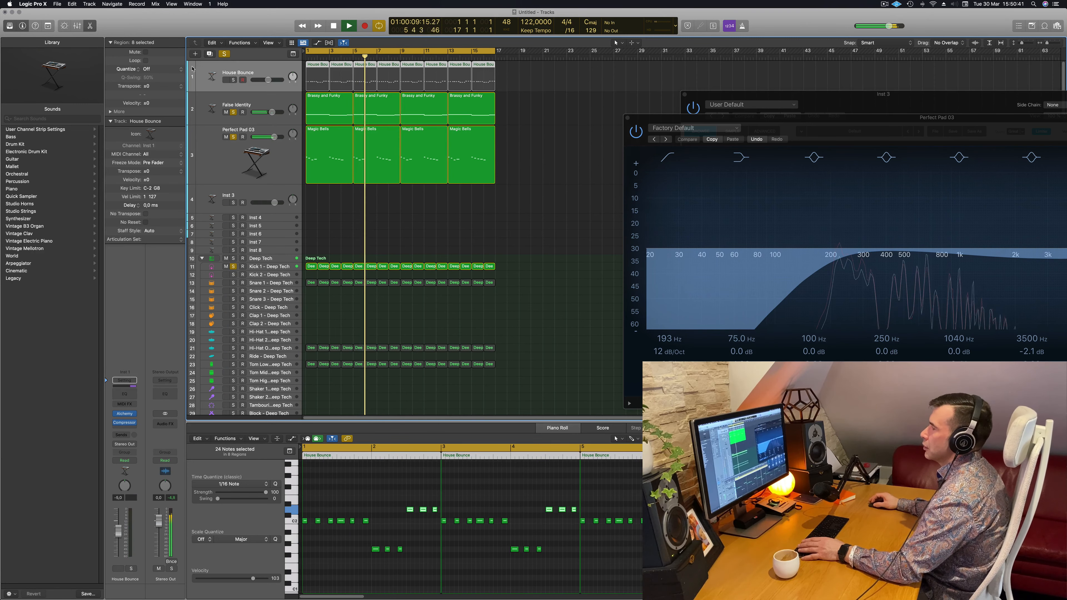
left_click(234, 80)
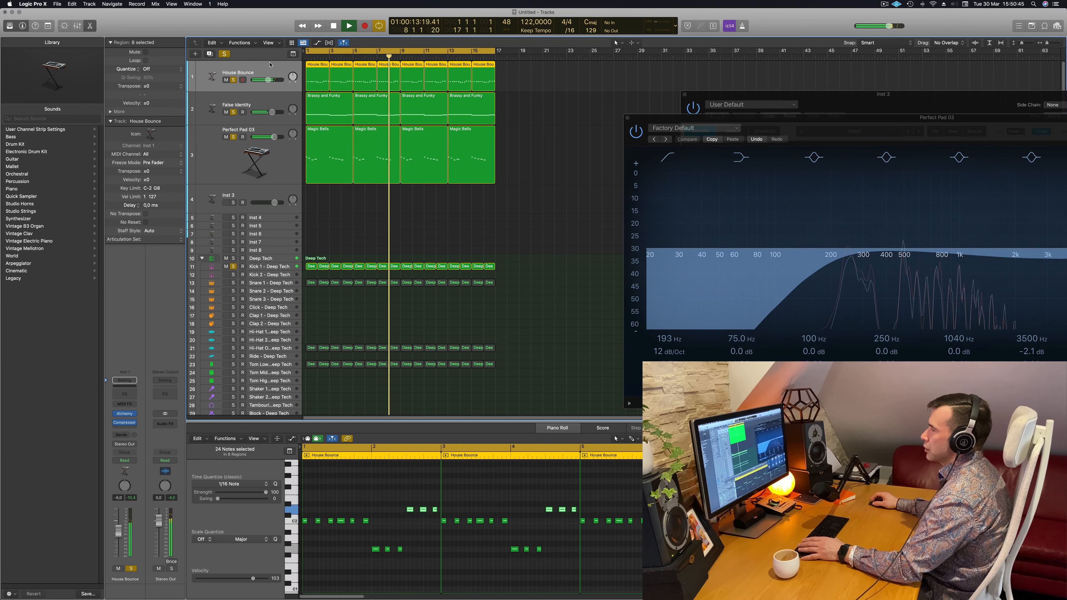
key("Return")
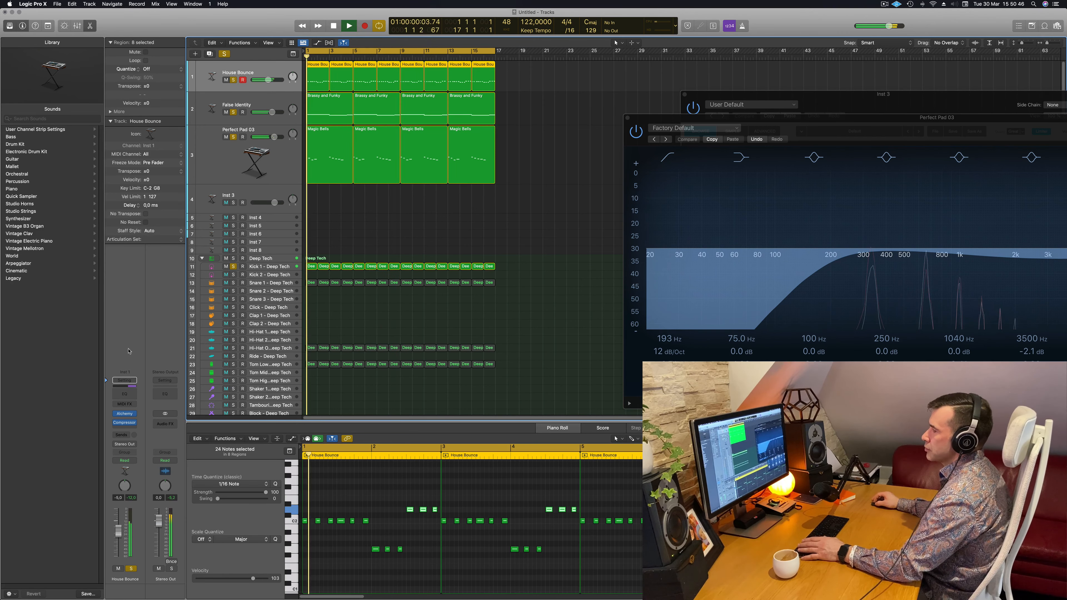
Open House Bounce's Alchemy instrument and move its window clear of the arrangement
left_click(124, 414)
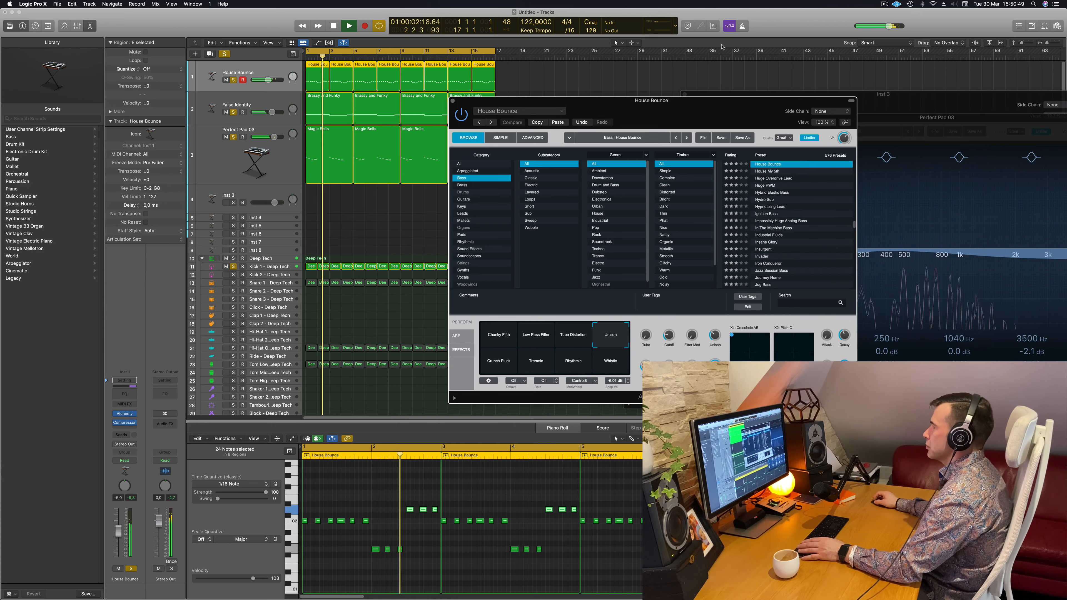
left_click_drag(687, 102, 910, 112)
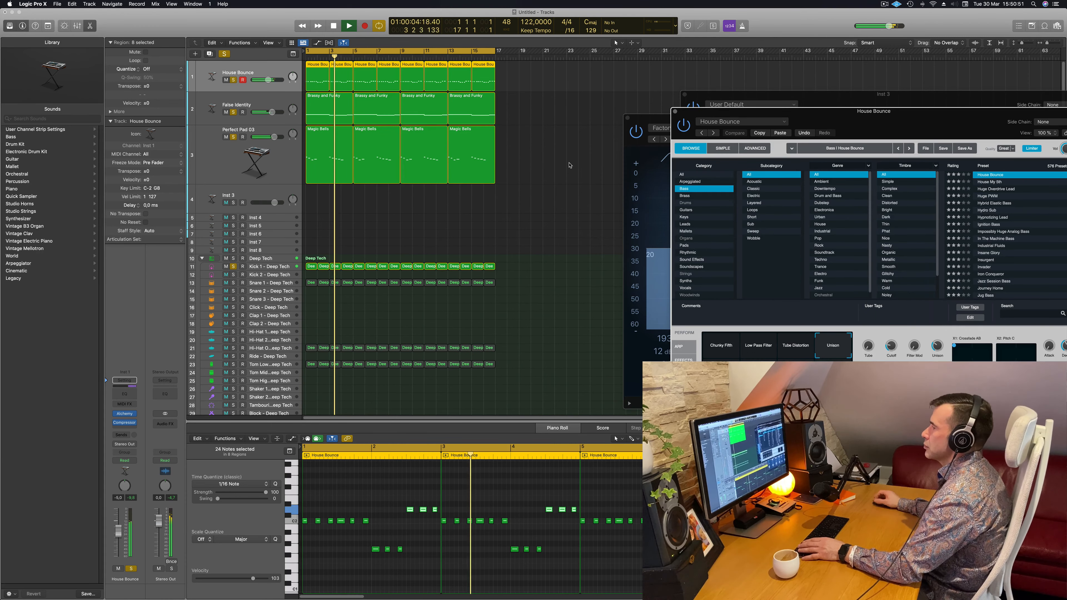
left_click(538, 149)
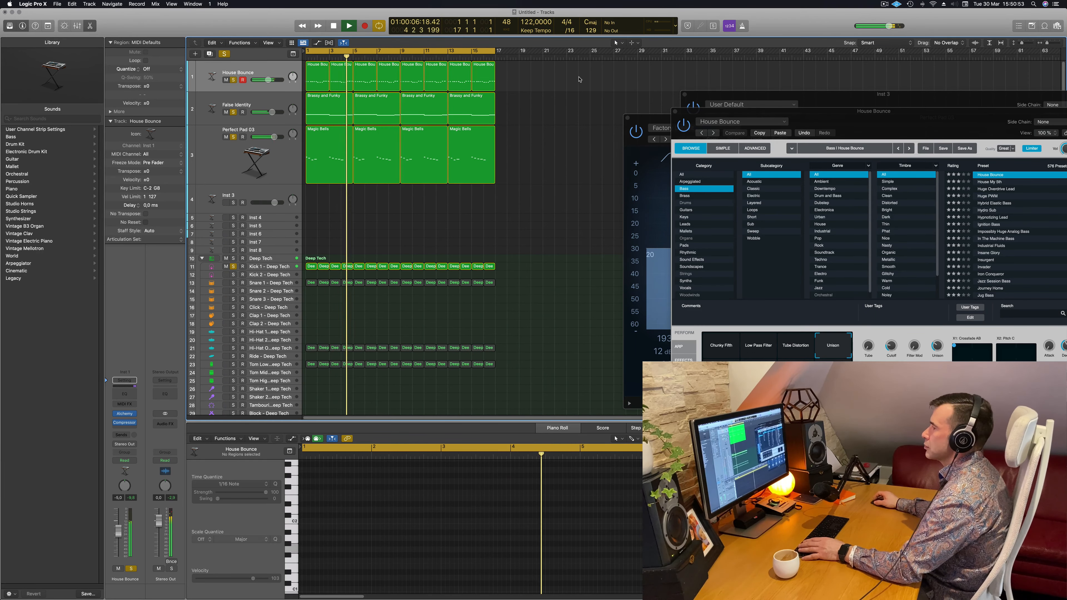
Reselect the House Bounce track, clear all solos, and restart playback with the full mix
left_click(262, 70)
key("space")
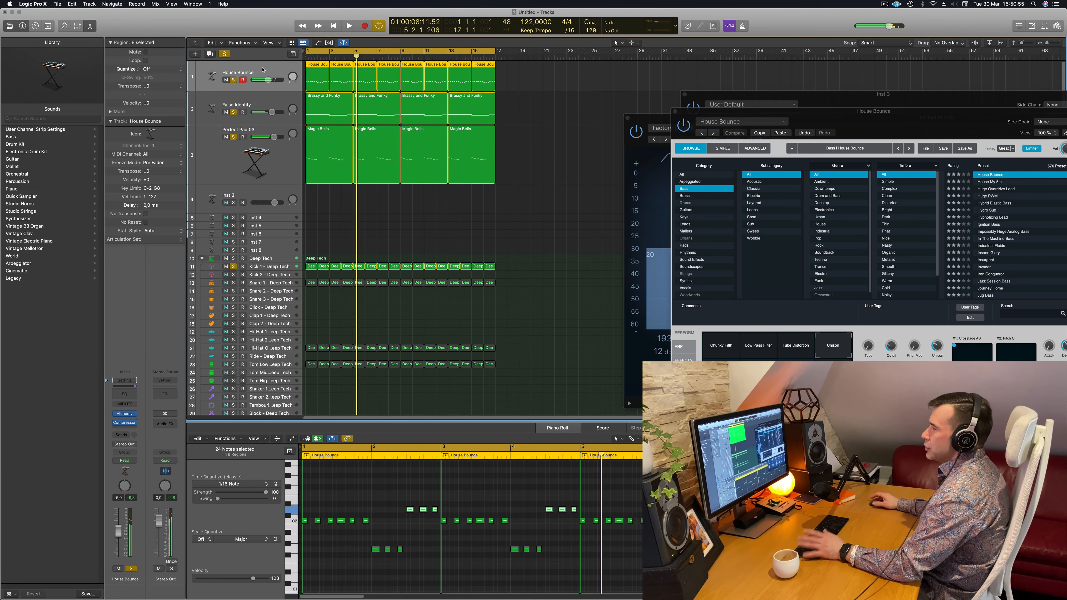
left_click(224, 53)
key("space")
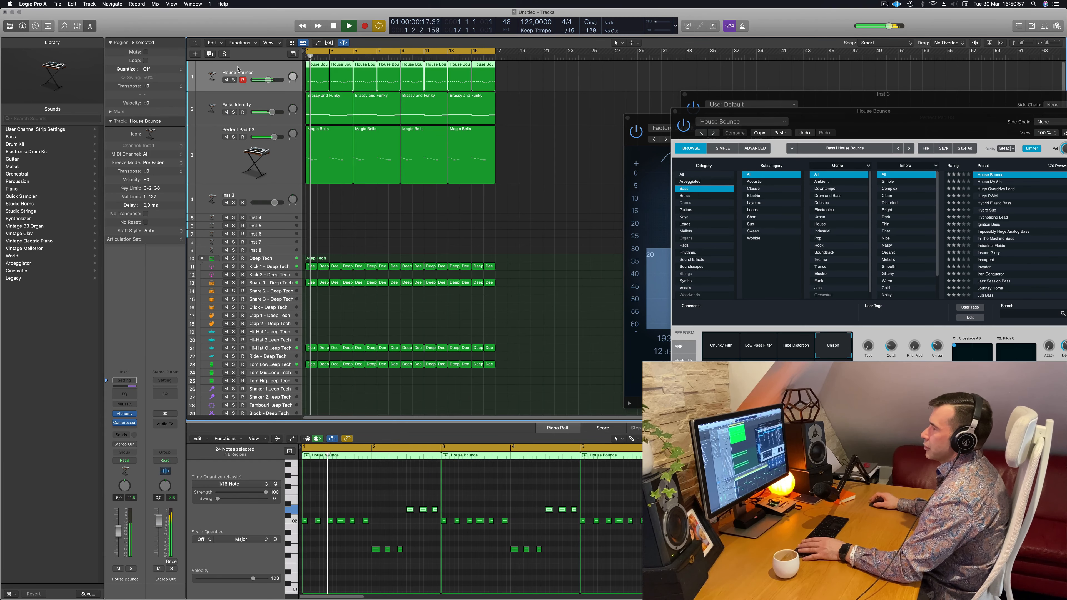
Copy the first Brassy and Funky region onto a duplicate of the House Bounce track, and mute the original House Bounce track
key("super+d")
key("space")
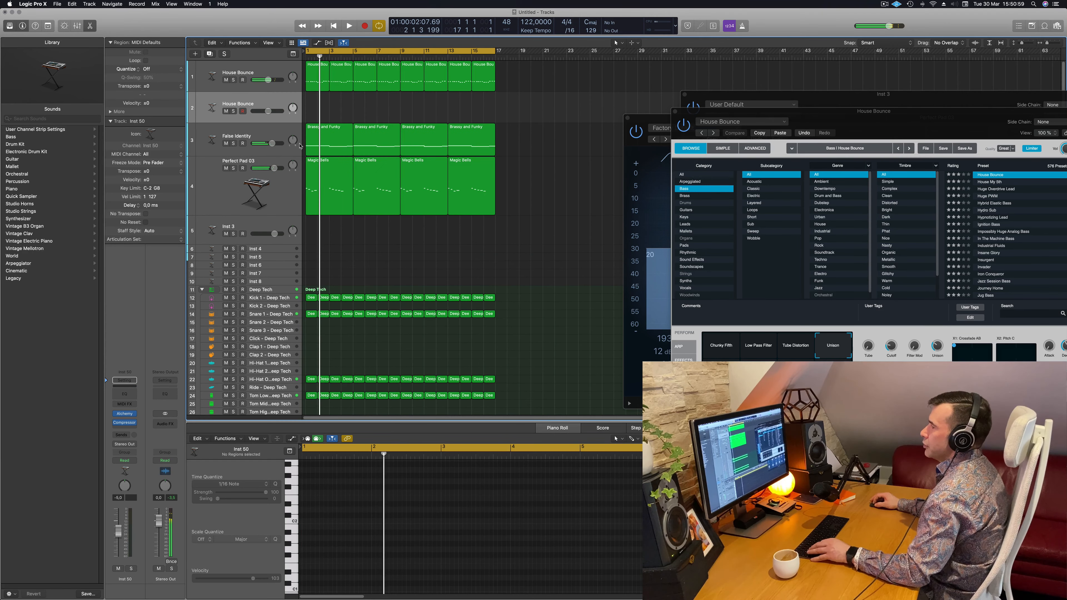
left_click(333, 137)
left_click_drag(332, 136, 336, 118)
scroll(383, 490, "down", 2)
left_click(429, 520)
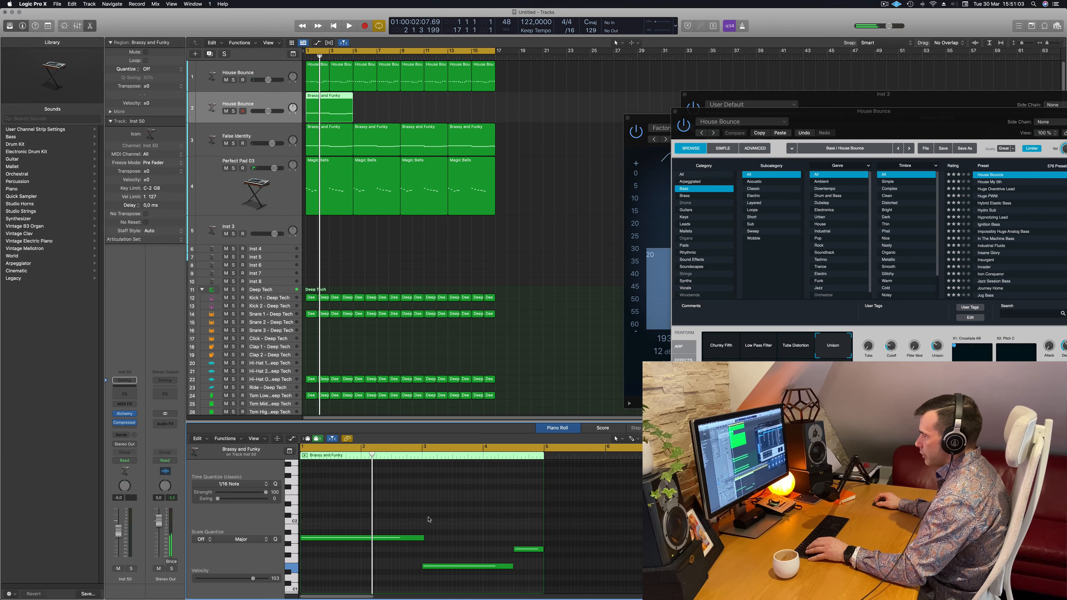
left_click(226, 80)
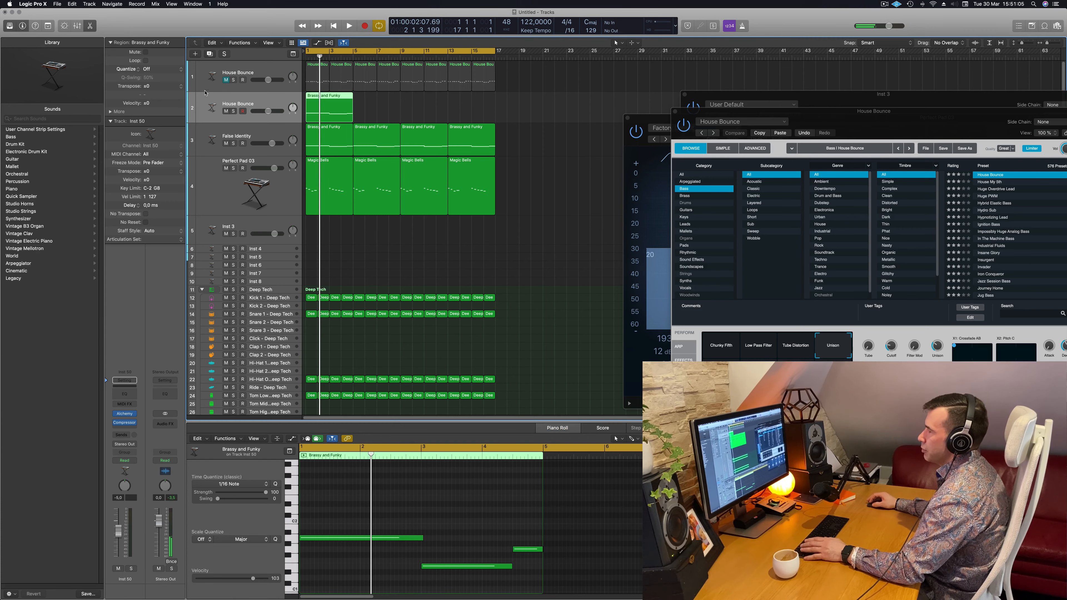
Replay the loop from the start and audition the duplicate House Bounce track in solo and with the full mix
key("space")
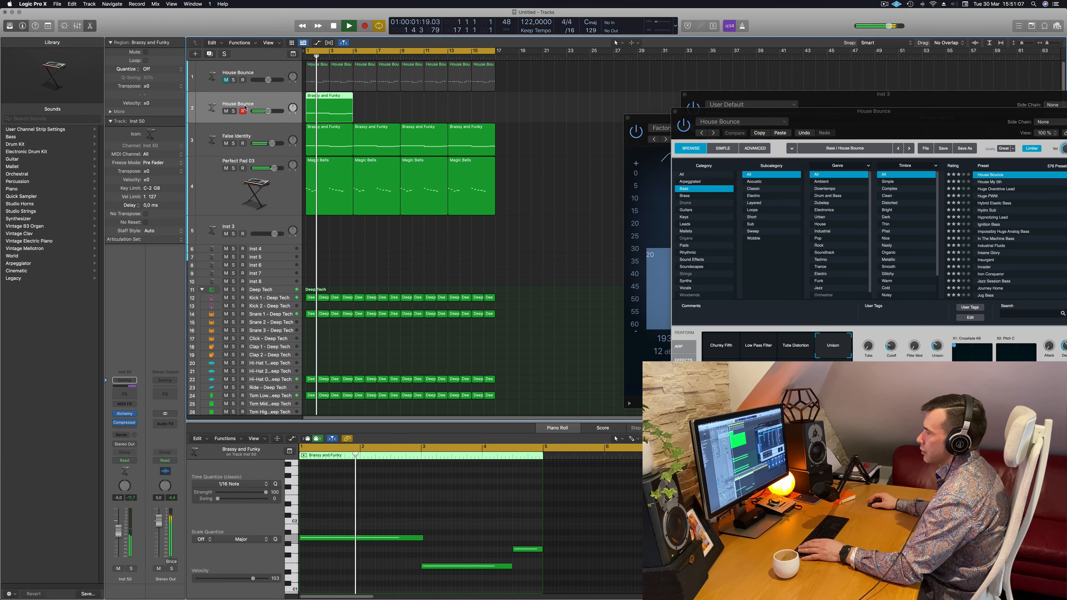
key("space")
key("space")
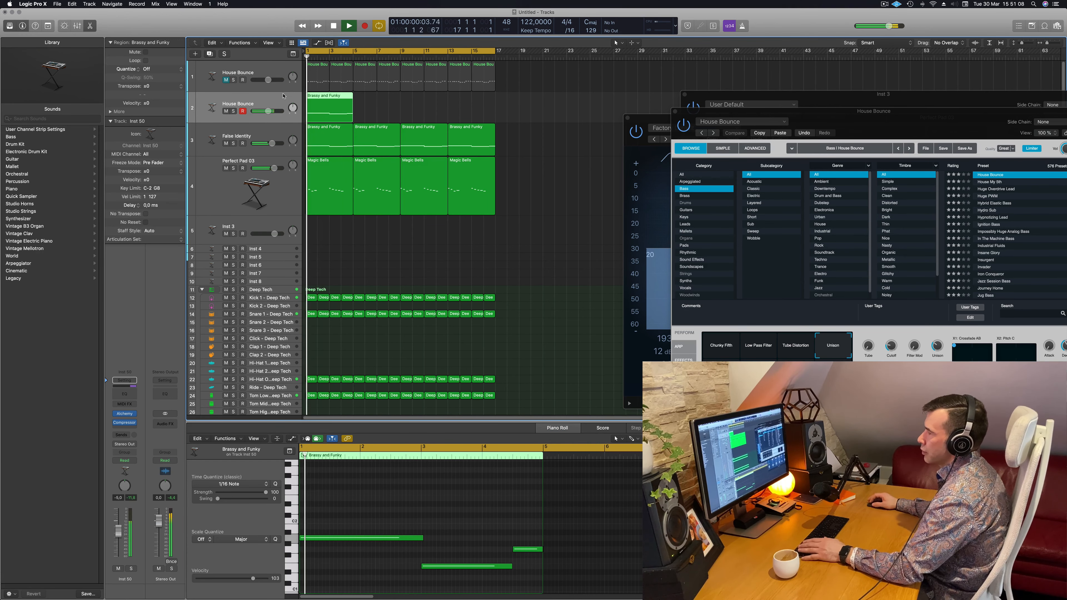
left_click(131, 569)
left_click(132, 569)
key("space")
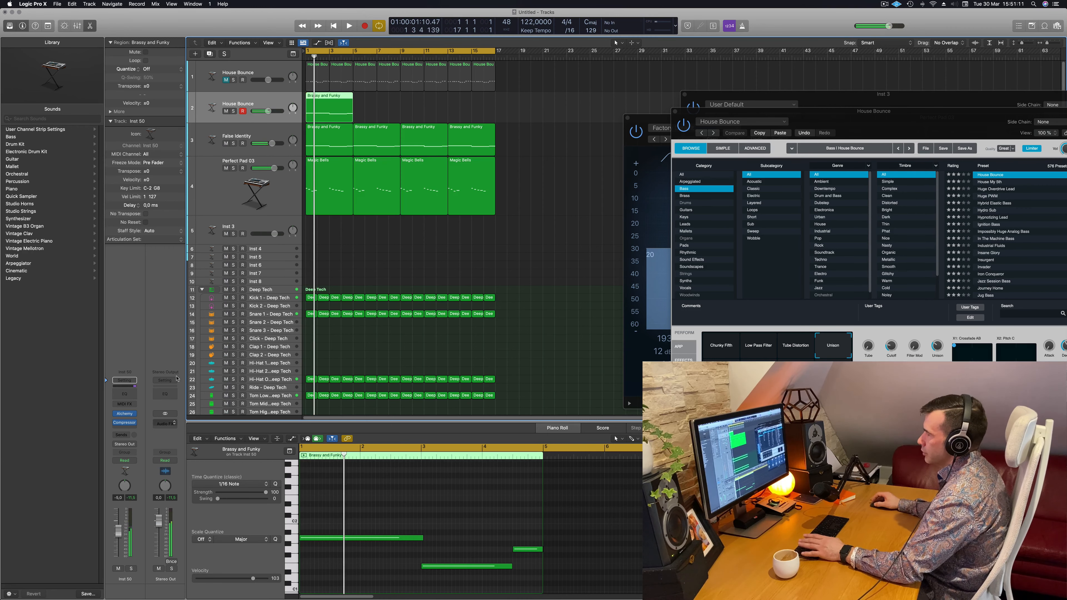
key("space")
Copy the Brassy and Funky region along the duplicate House Bounce track to fill all 16 bars, and replay the loop
scroll(396, 491, "down", 3)
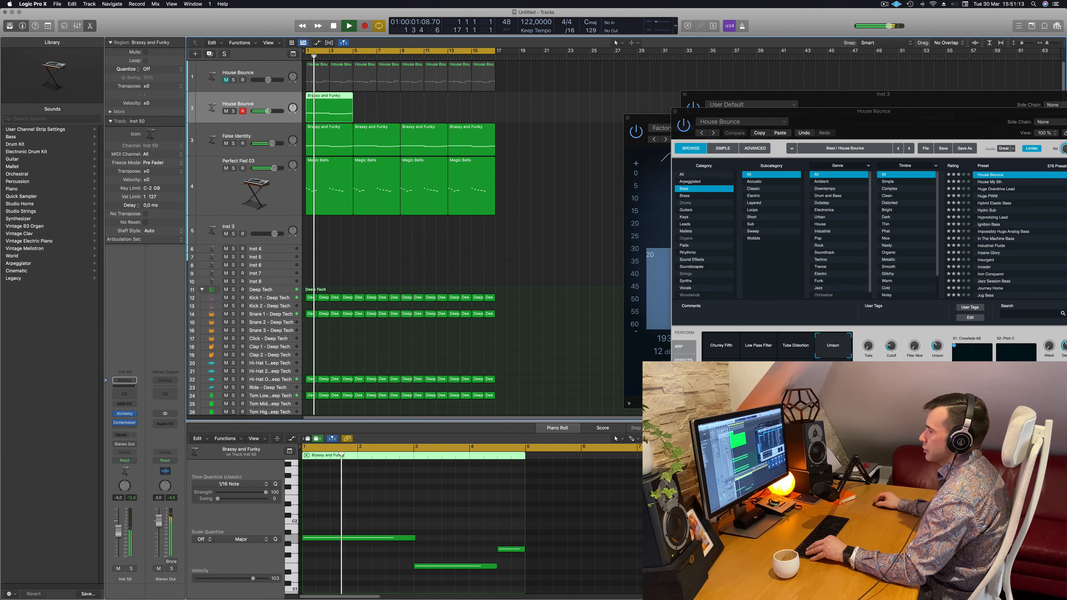
scroll(383, 495, "down", 3)
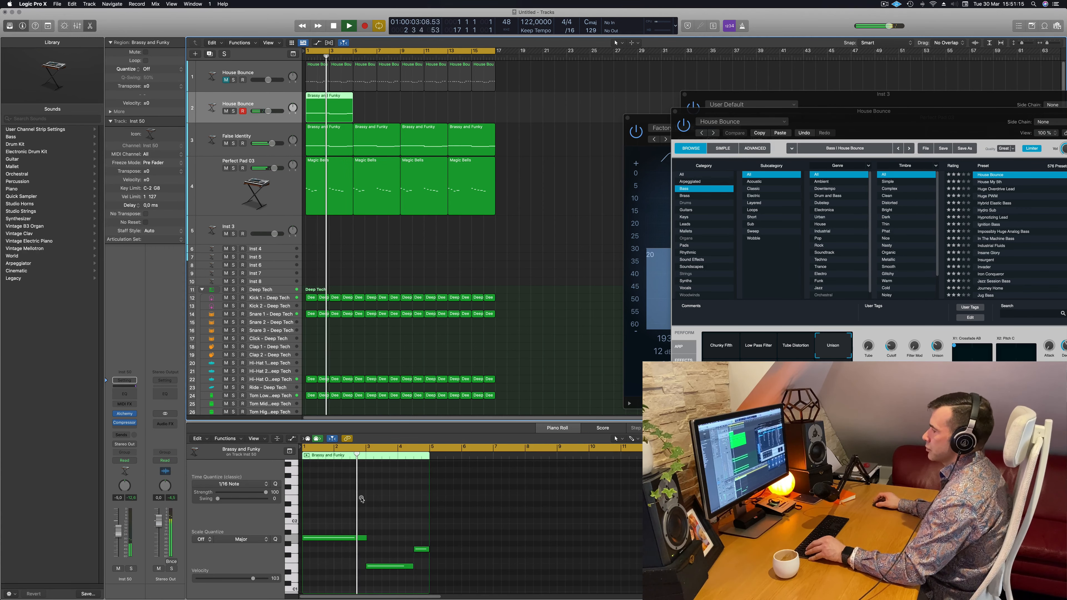
scroll(362, 499, "up", 2)
scroll(362, 500, "down", 2)
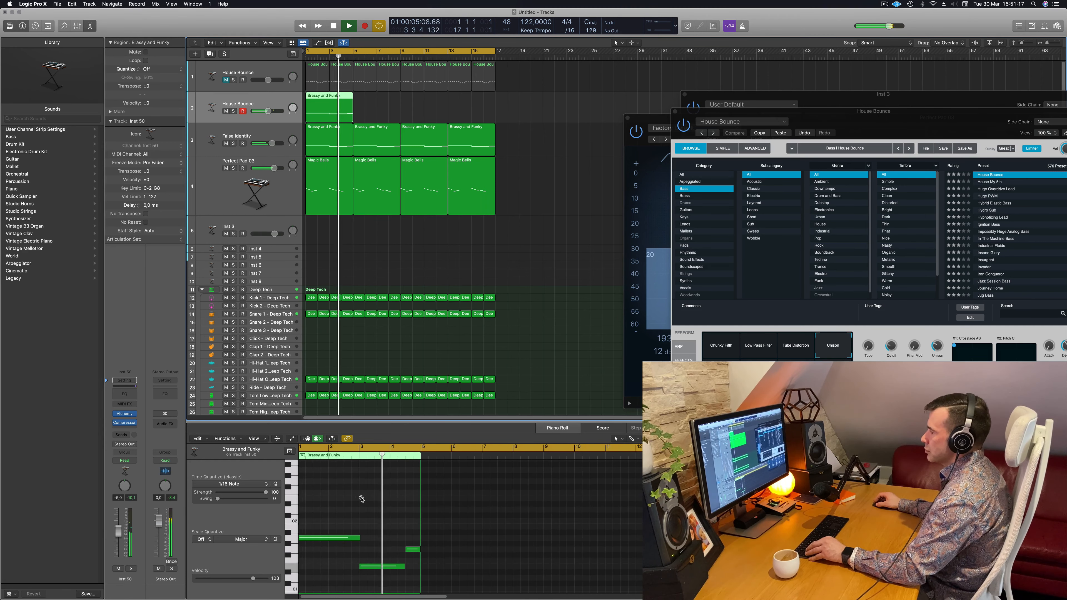
scroll(362, 499, "up", 1)
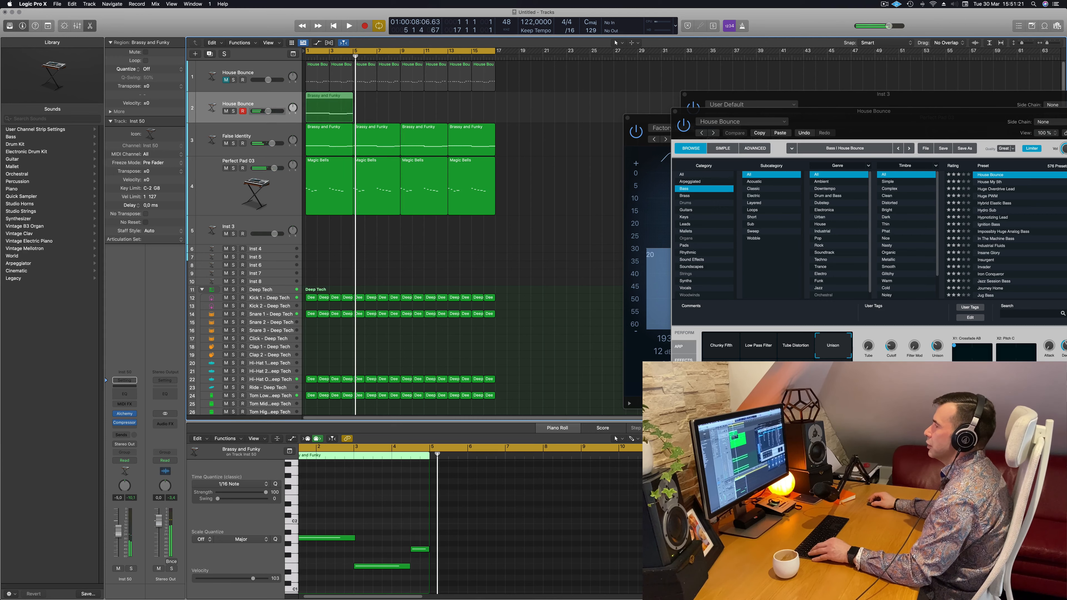
left_click_drag(324, 104, 433, 101)
left_click(338, 101, "shift")
key("space")
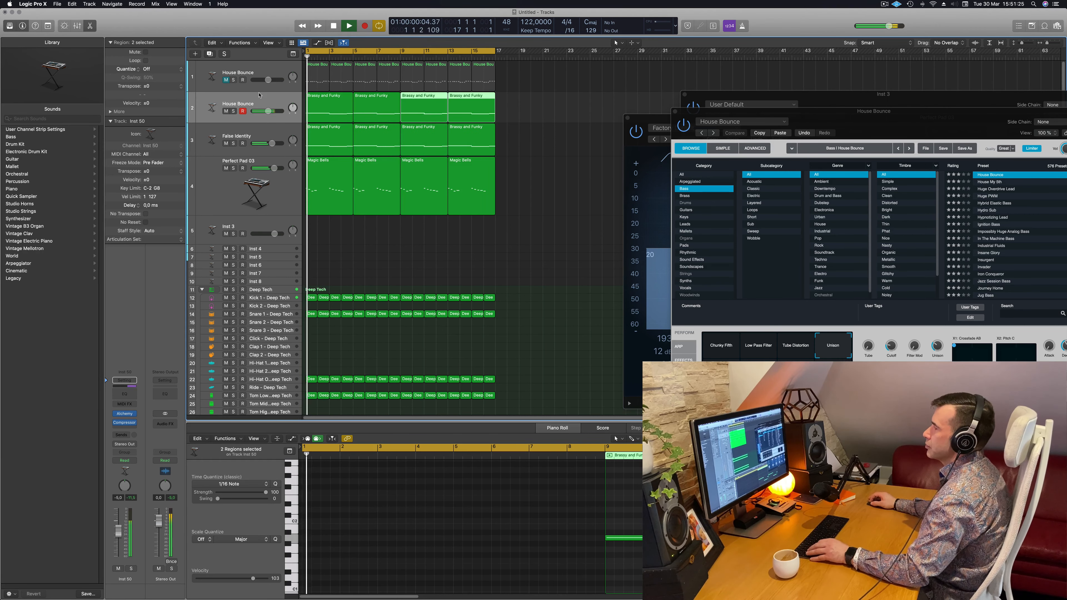
Move House Bounce's Alchemy window aside, and lower the duplicate bass track's level while checking it in and out of solo
left_click_drag(948, 112, 708, 247)
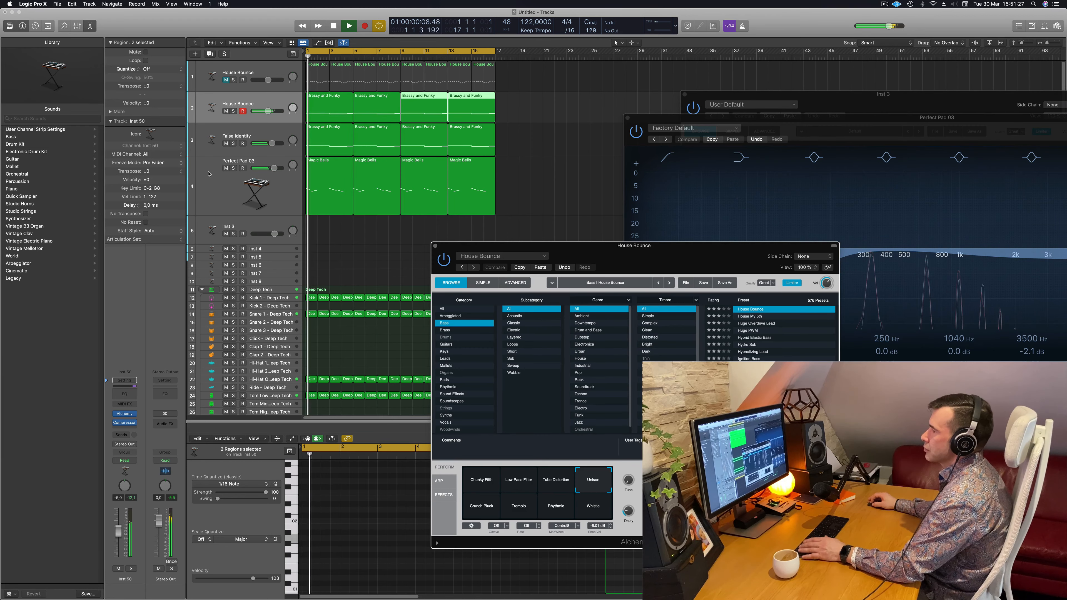
left_click(129, 568)
left_click(131, 569)
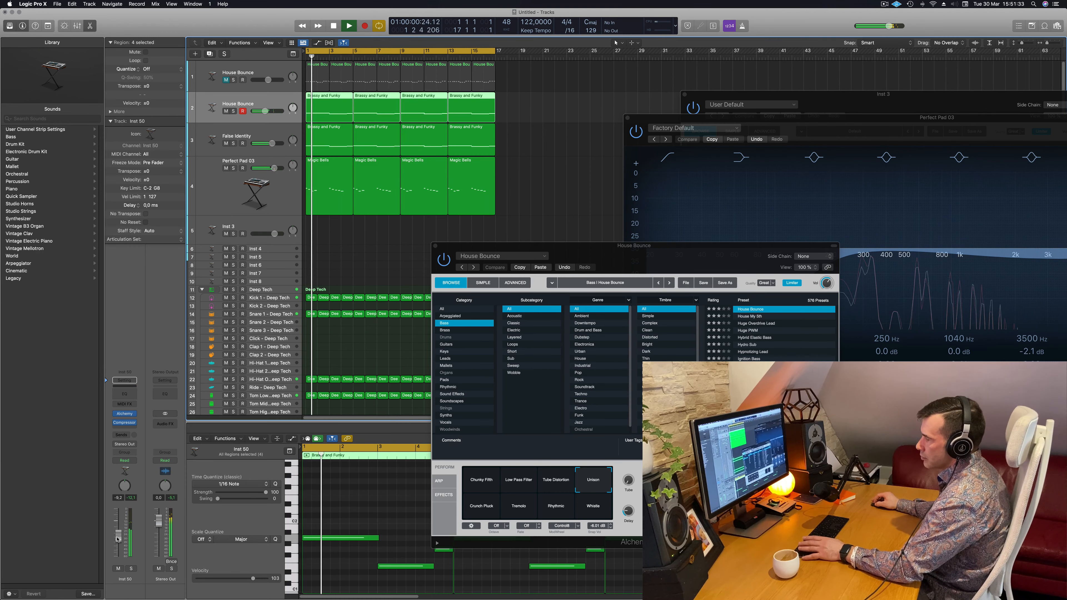
Add a Channel EQ to the duplicate House Bounce track and boost its 75 Hz low shelf to +5.4 dB
left_click(128, 397)
left_click_drag(477, 242, 457, 219)
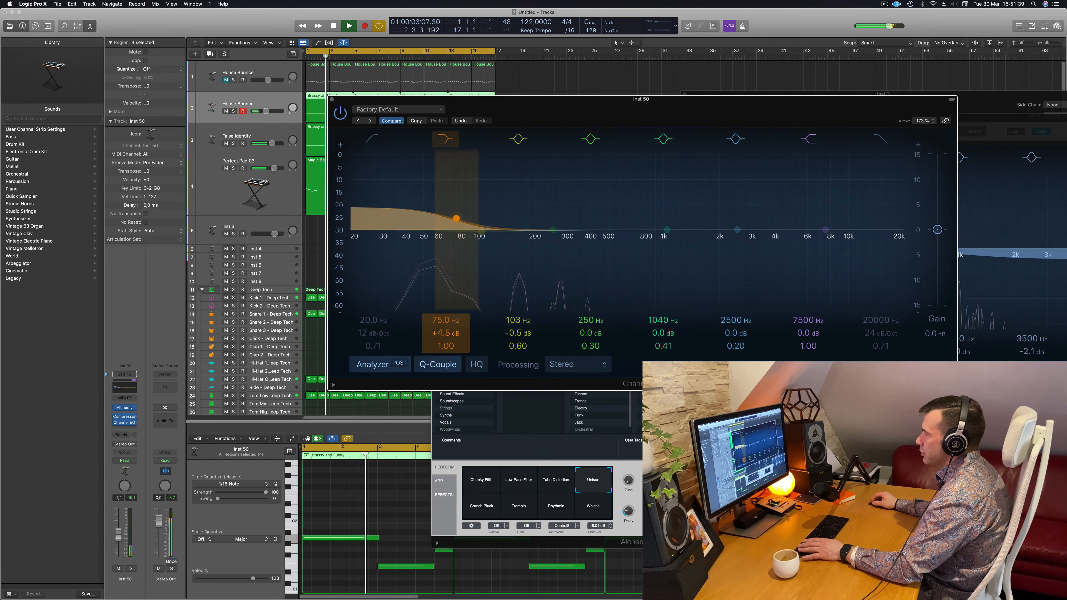
key("Return")
scroll(443, 333, "up", 5)
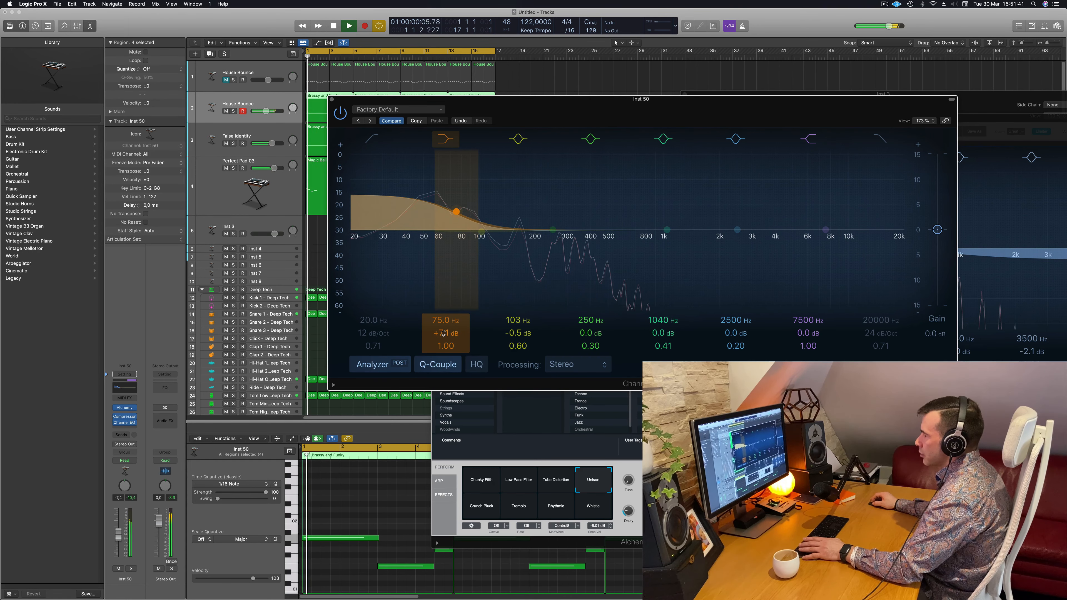
scroll(446, 333, "up", 2)
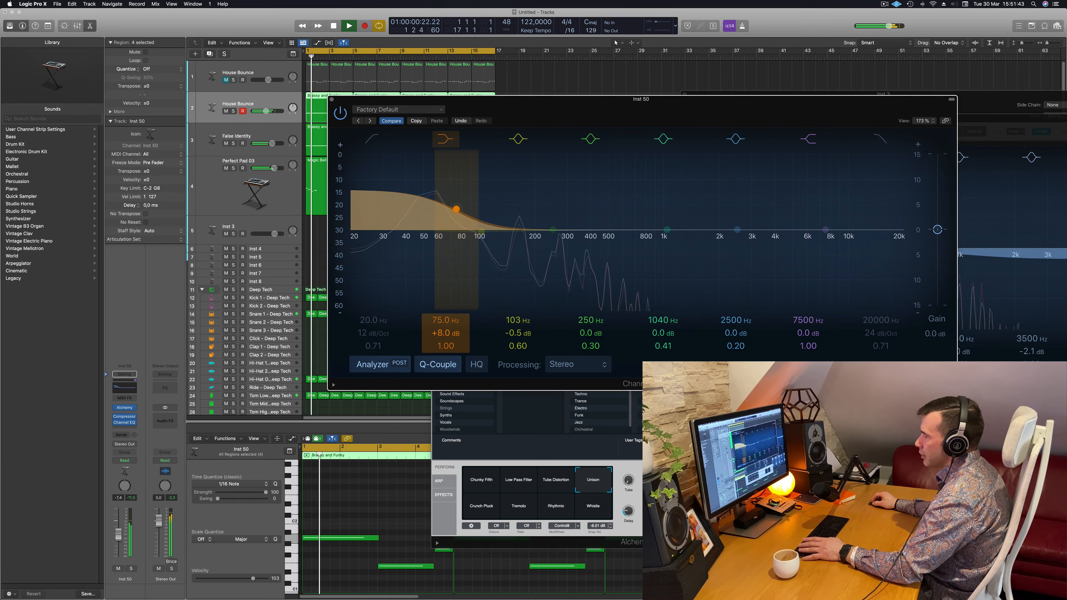
key("Return")
scroll(446, 333, "down", 5)
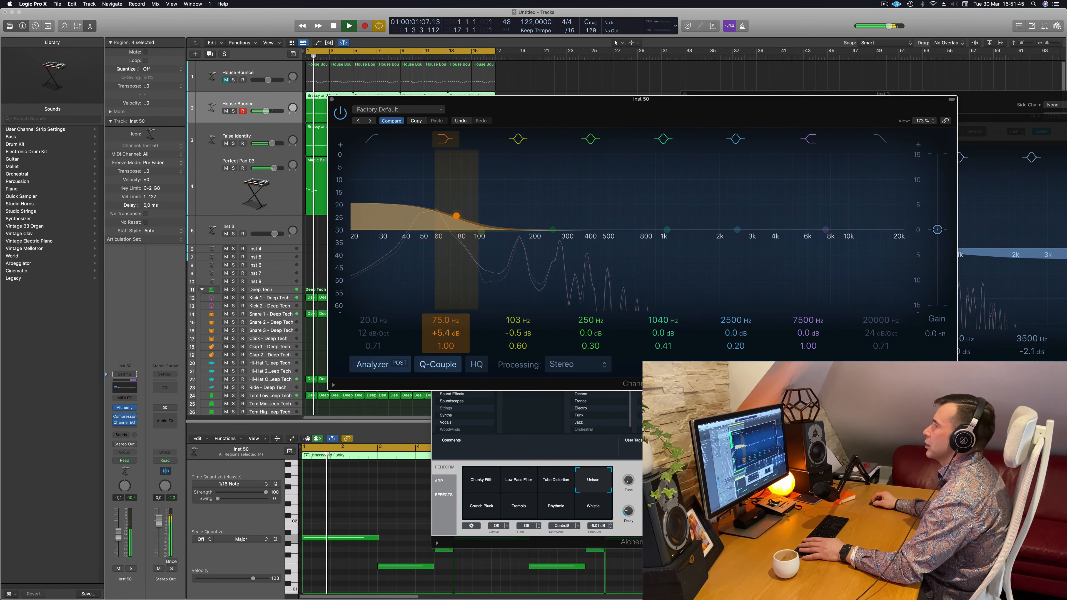
Close the bass track's Channel EQ and Alchemy windows, and set its level to about -8 dB
left_click(331, 99)
scroll(479, 132, "up", 1)
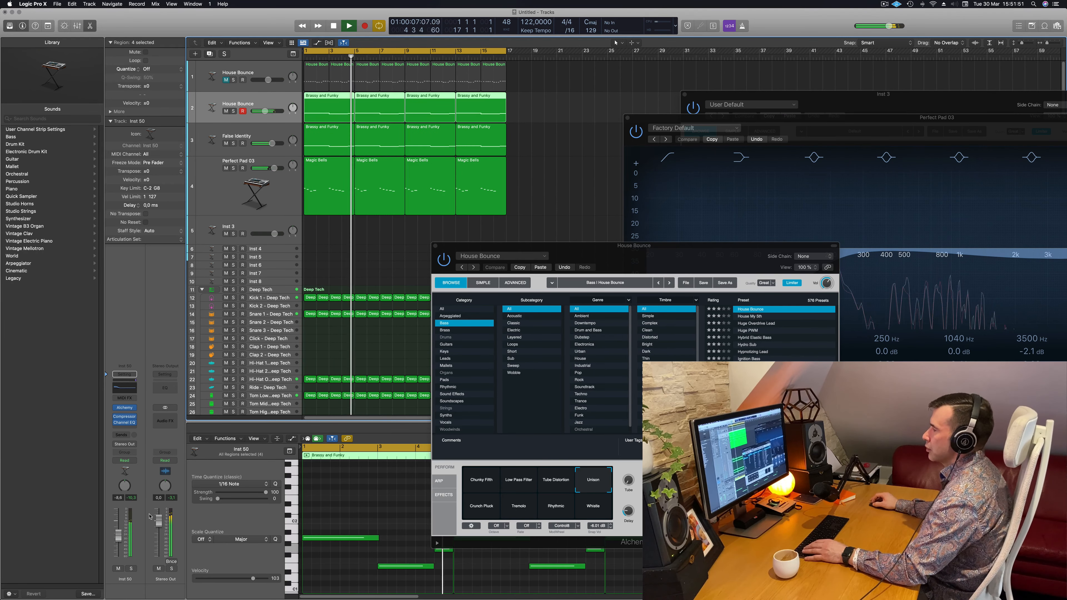
left_click_drag(429, 245, 395, 250)
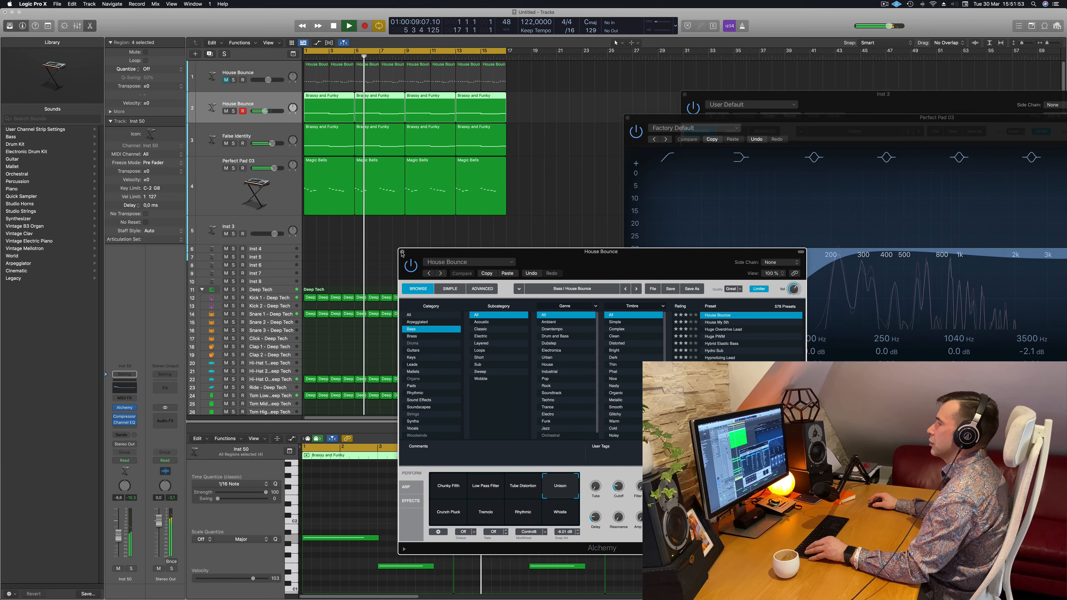
left_click(403, 252)
scroll(401, 252, "down", 3)
Select the Perfect Pad 03 track, fine-tune its Bus 7 send level, and replay the loop
left_click(272, 197)
key("space")
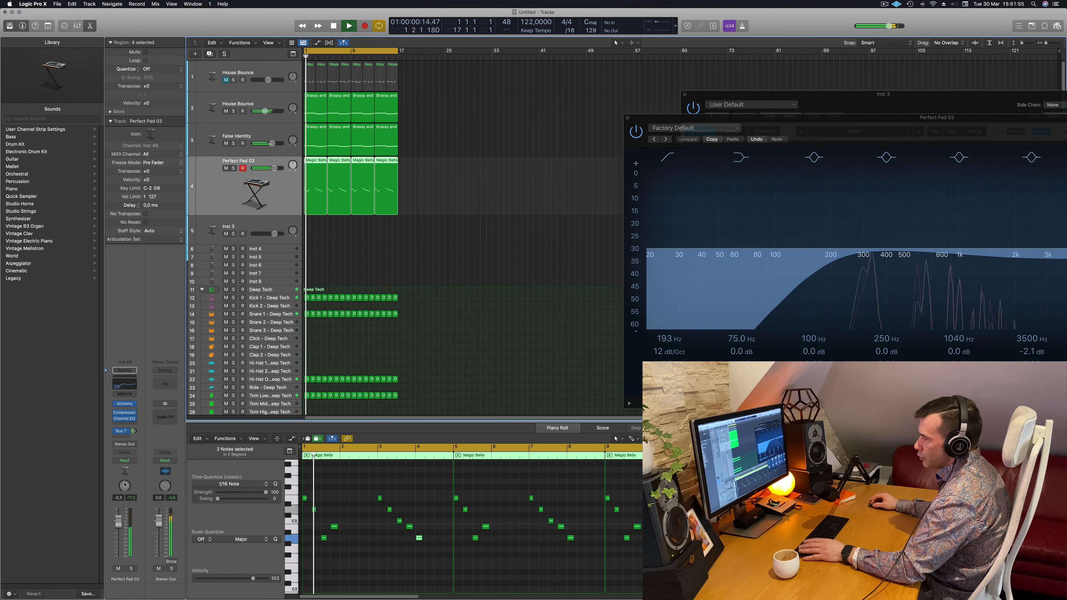
left_click_drag(133, 431, 134, 430)
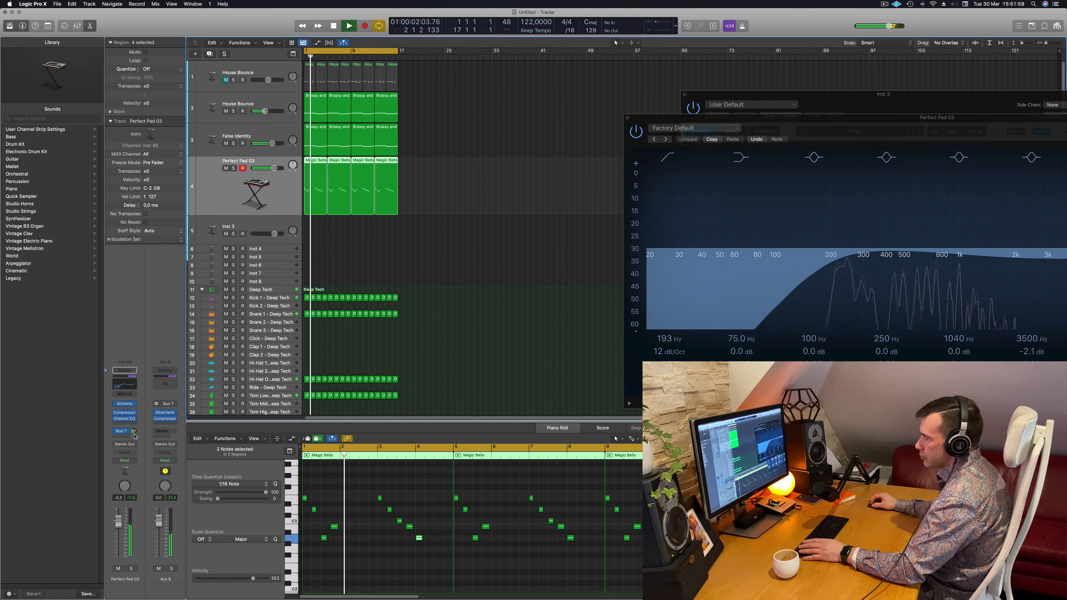
scroll(489, 246, "up", 2)
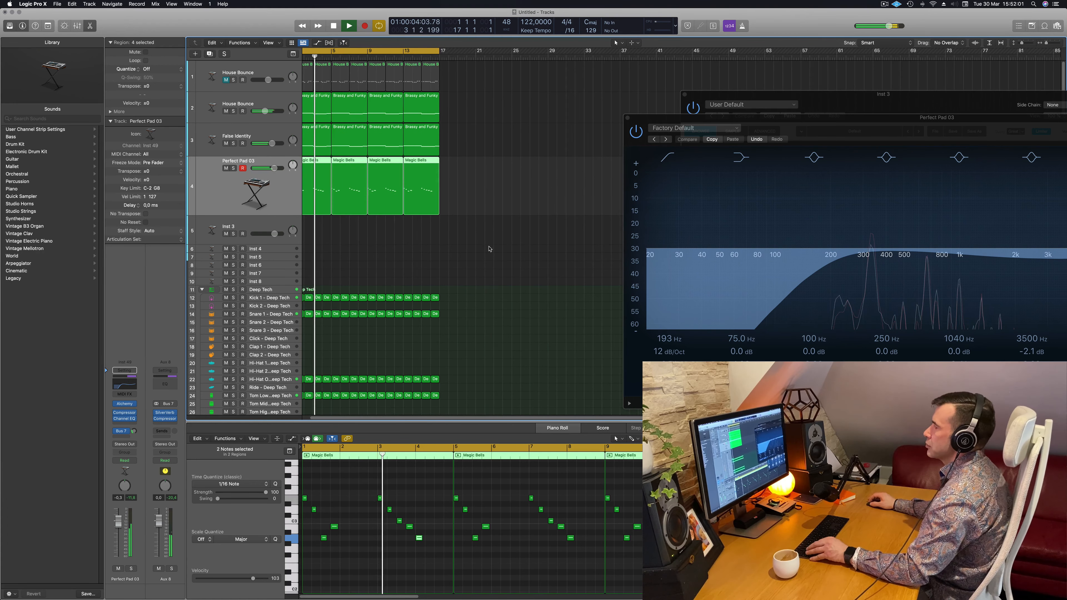
scroll(471, 219, "up", 3)
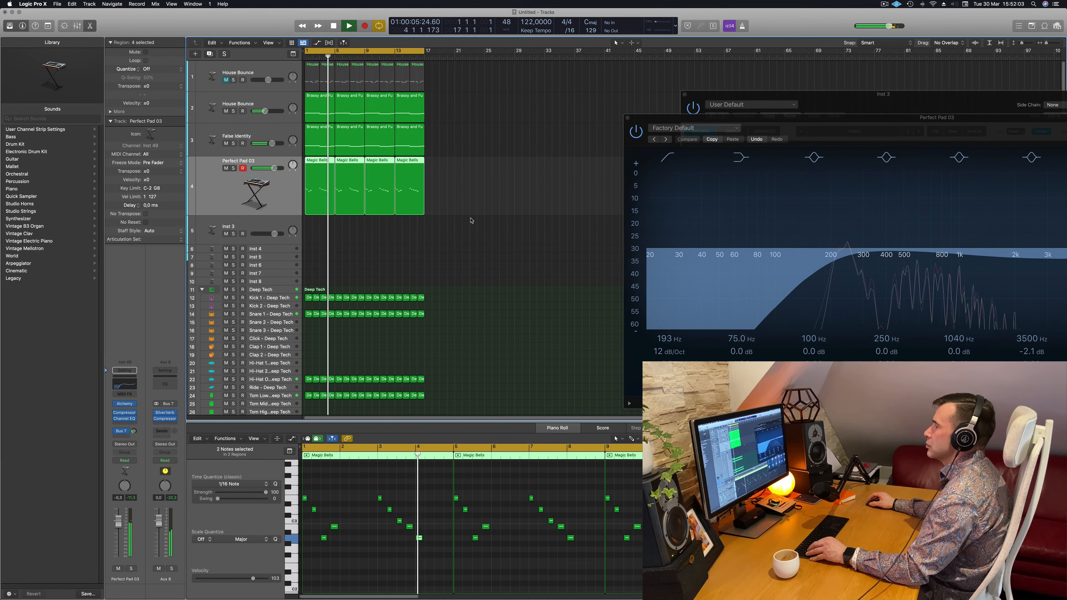
scroll(484, 220, "down", 1)
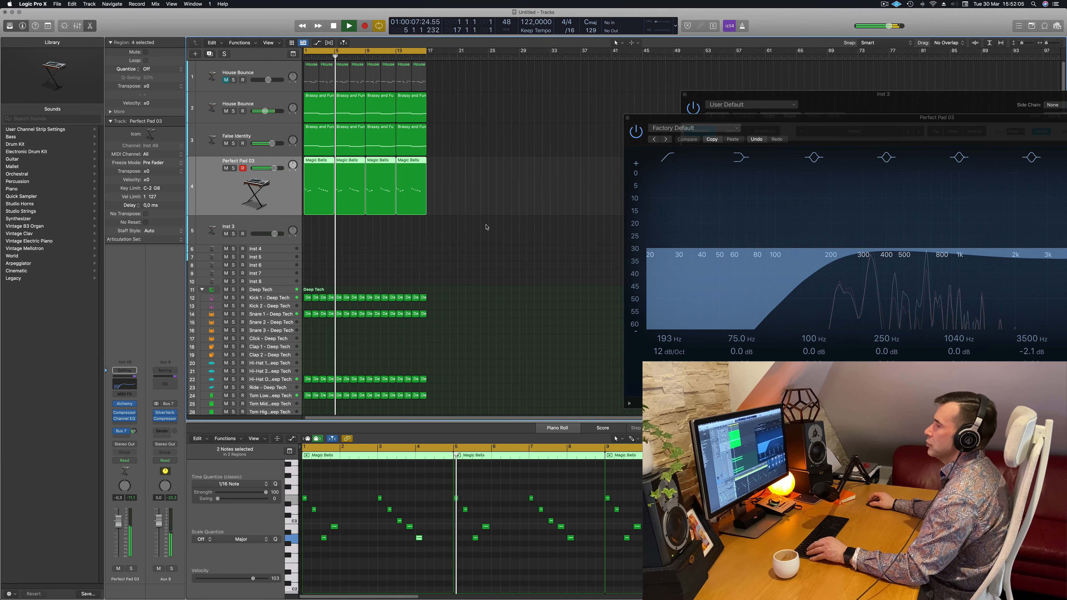
scroll(483, 220, "up", 2)
scroll(483, 220, "down", 1)
key("space")
key("space")
Open Kick 1's Channel EQ, disable its low cut, and raise the 75 Hz low shelf to +2.3 dB
left_click(269, 298)
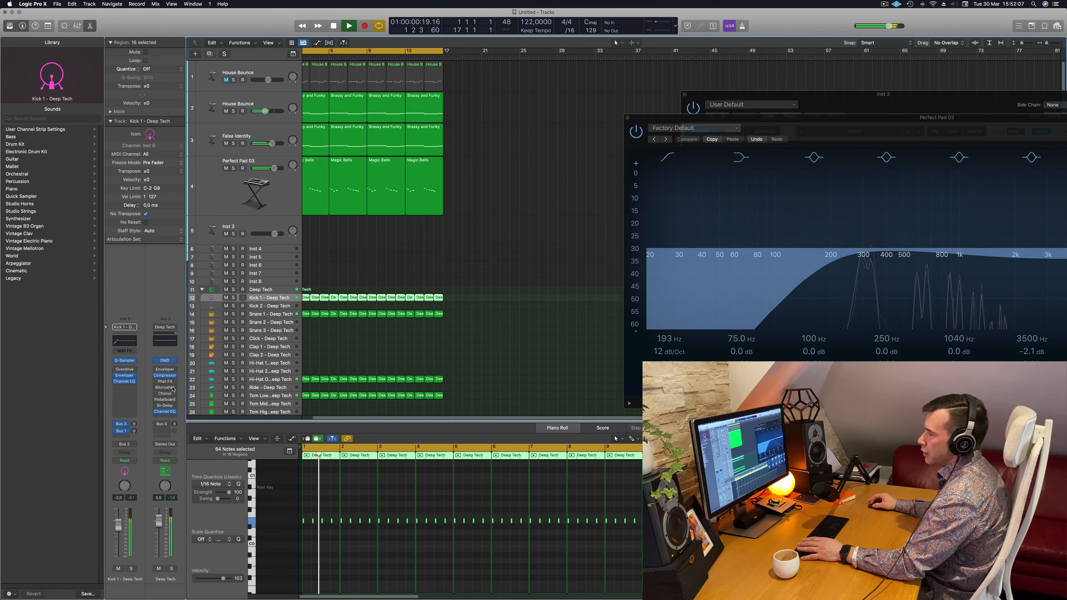
key("space")
key("space")
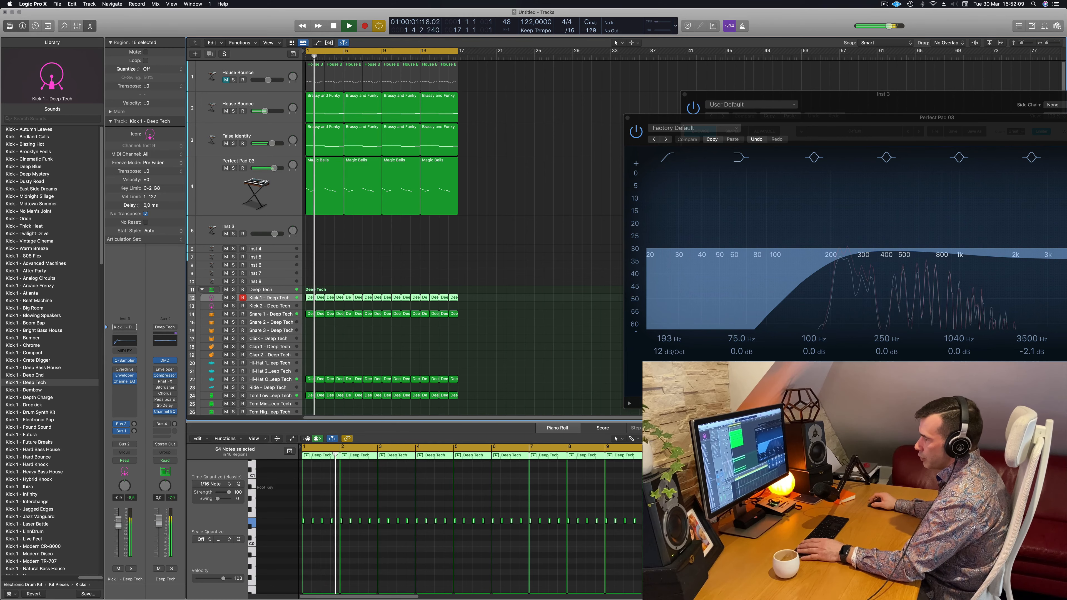
left_click(118, 342)
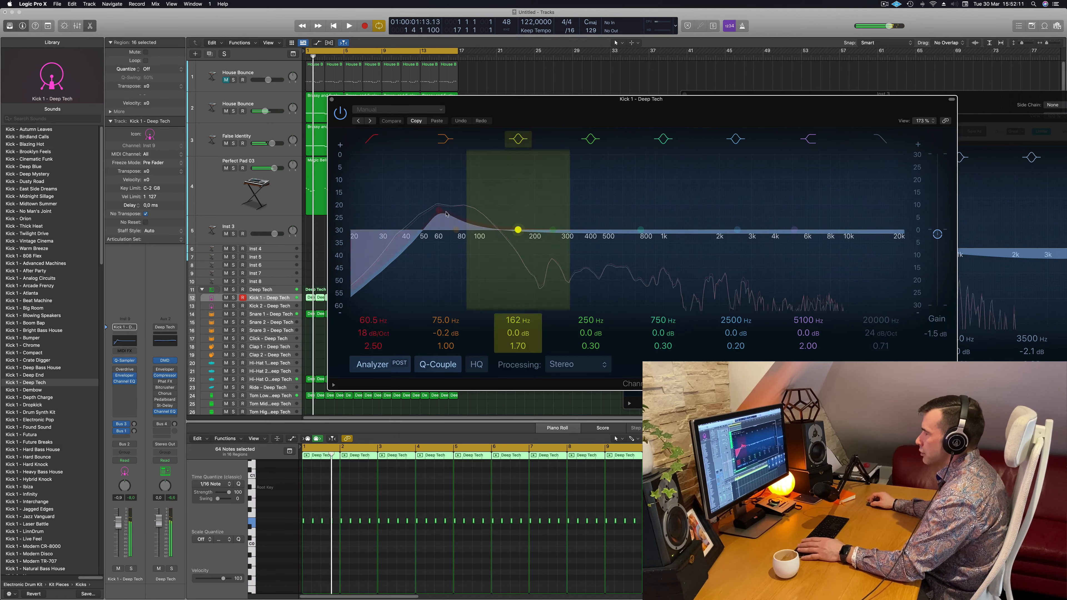
left_click_drag(456, 232, 456, 226)
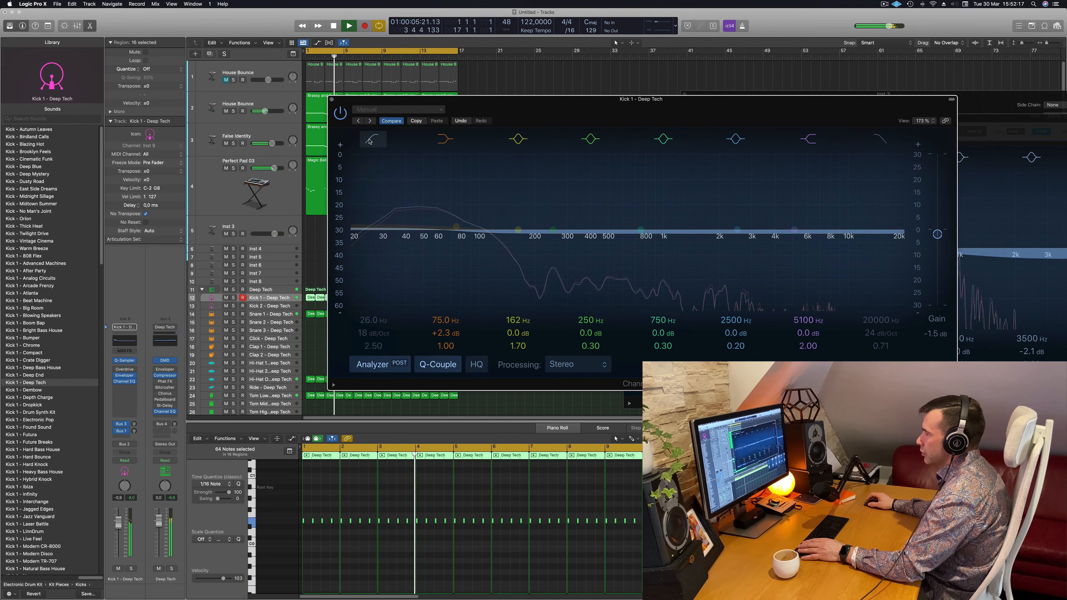
Set Kick 1's low shelf to 109 Hz at +8.2 dB and replay the loop
key("space")
scroll(446, 332, "up", 5)
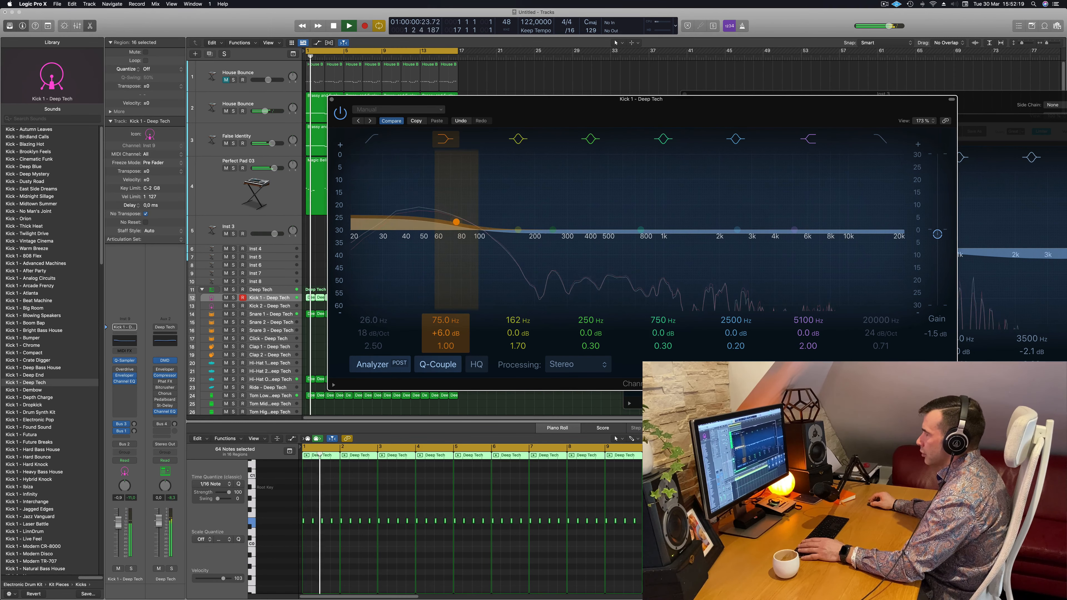
scroll(447, 319, "up", 6)
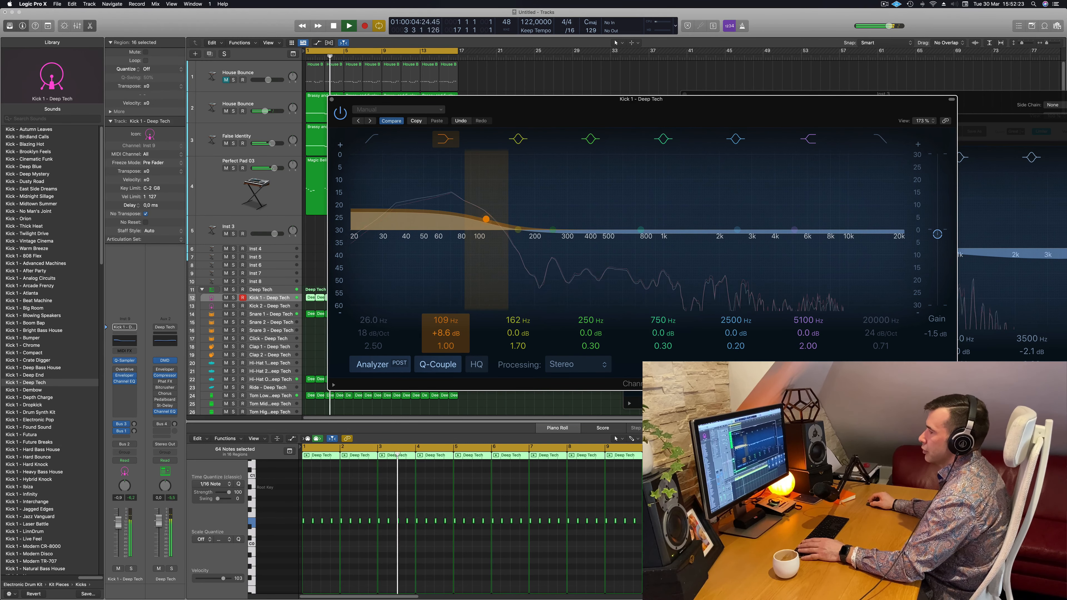
key("space")
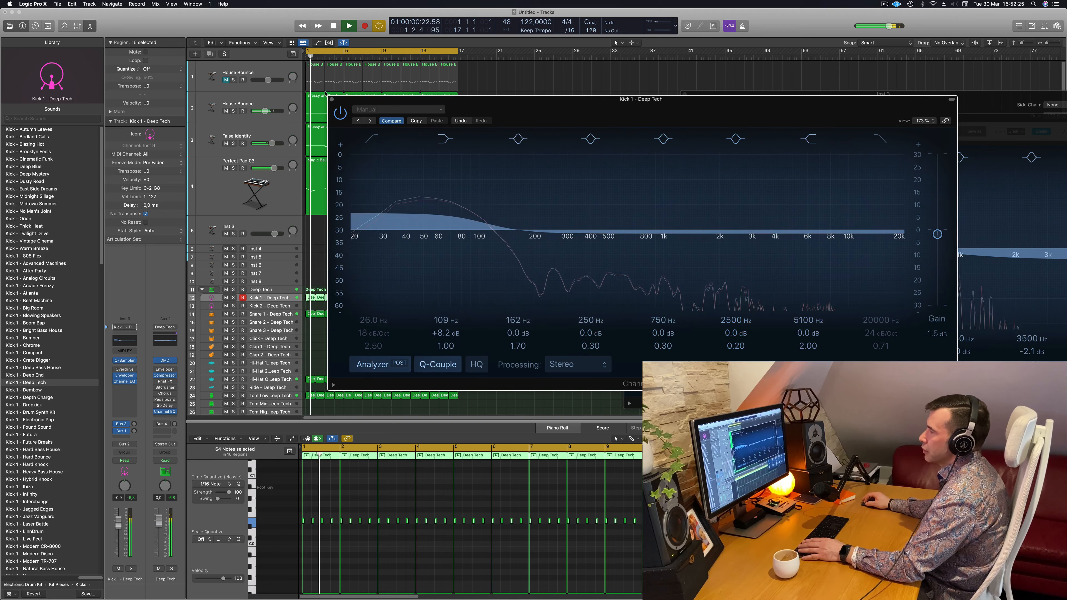
Close Kick 1's Channel EQ, lower the kick's level to about -2.8 dB, and deselect its regions
left_click(331, 99)
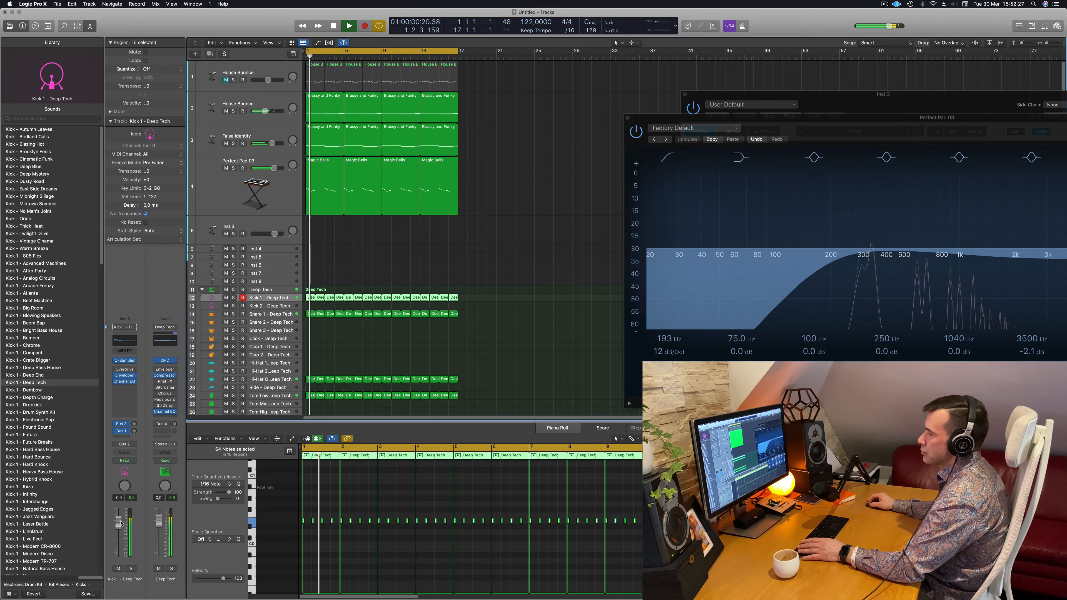
left_click_drag(118, 523, 121, 529)
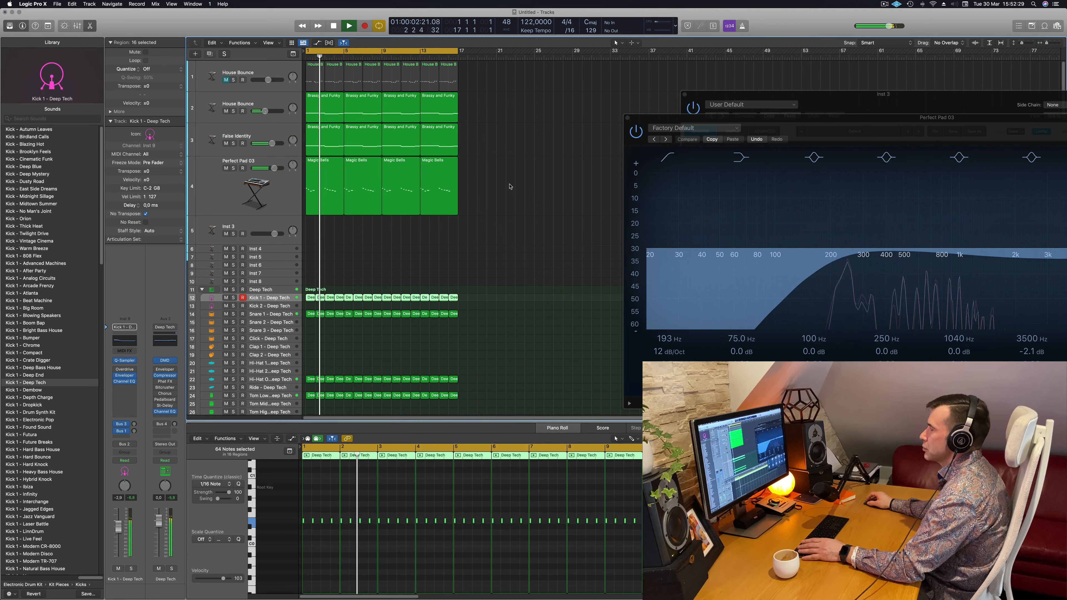
left_click(513, 193)
scroll(513, 193, "right", 3)
scroll(516, 197, "left", 2)
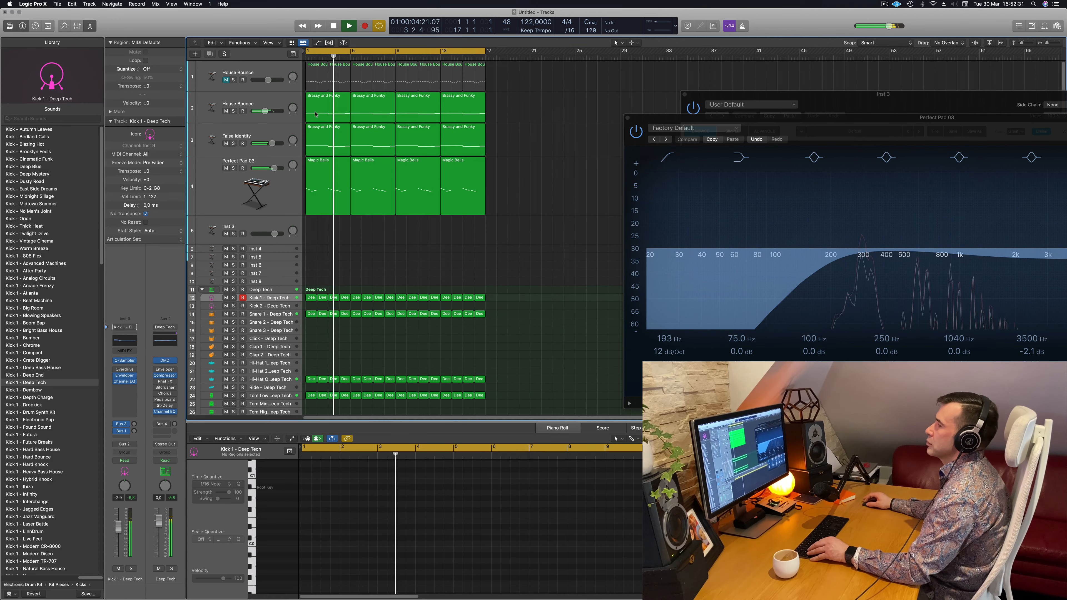
Reopen the duplicate House Bounce track's Channel EQ and reduce its 75 Hz low shelf to +3.7 dB
left_click(255, 111)
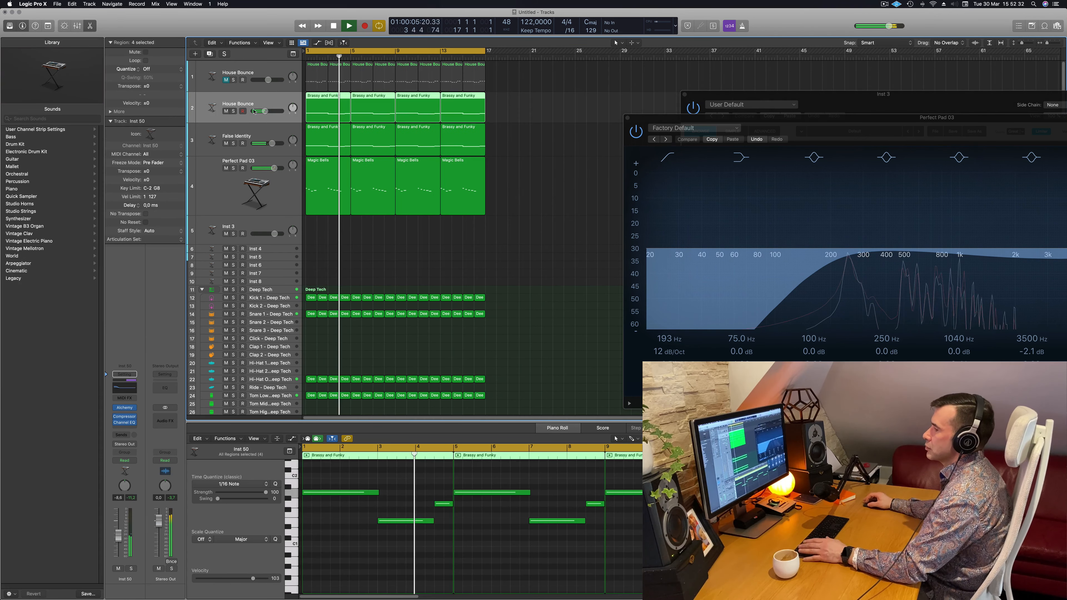
left_click(126, 408)
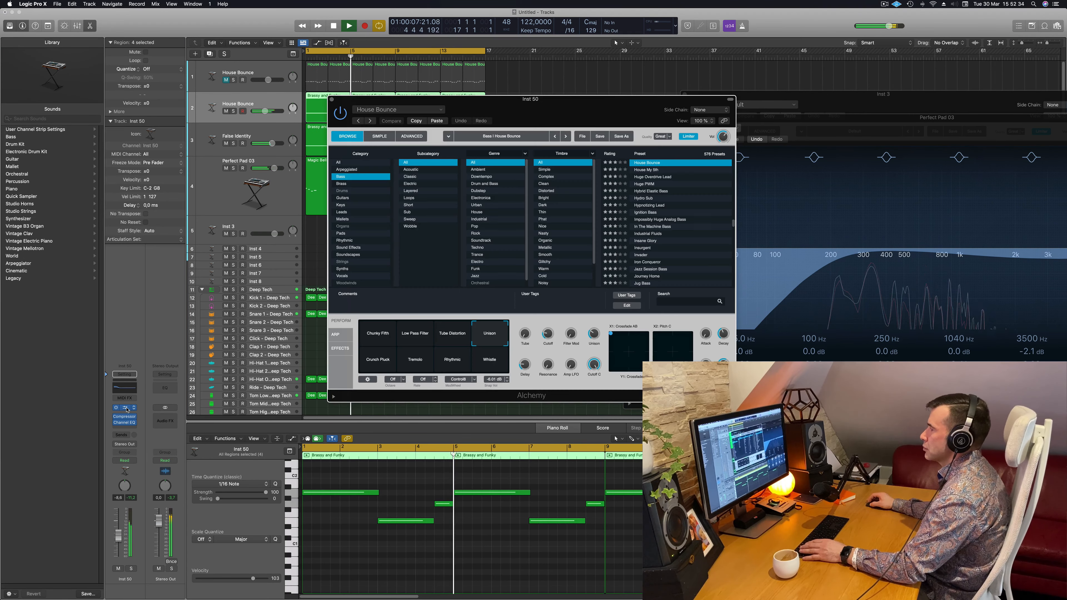
left_click(125, 387)
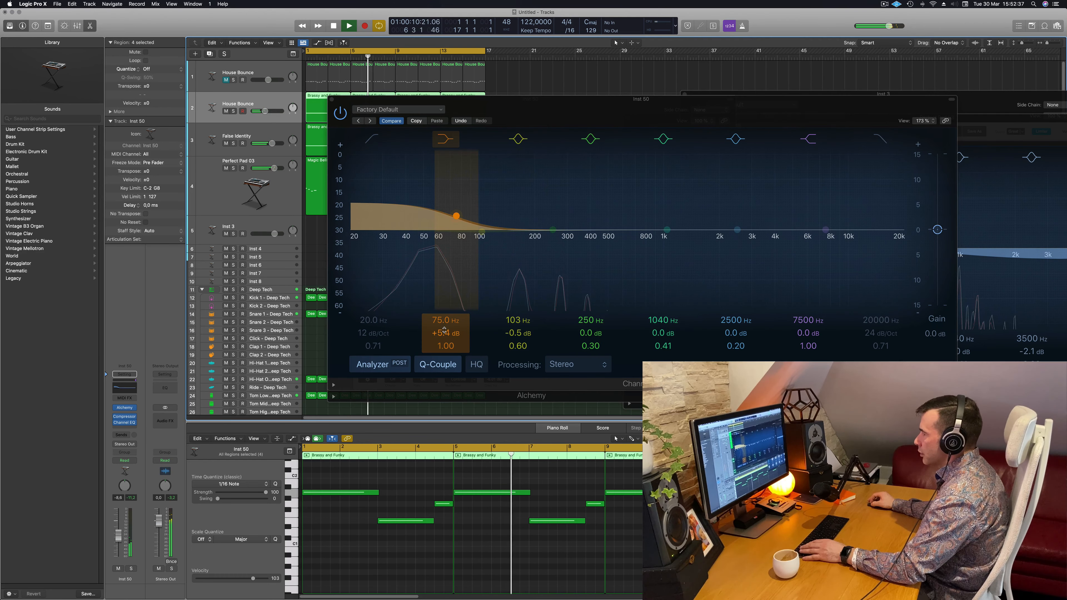
left_click_drag(445, 331, 444, 338)
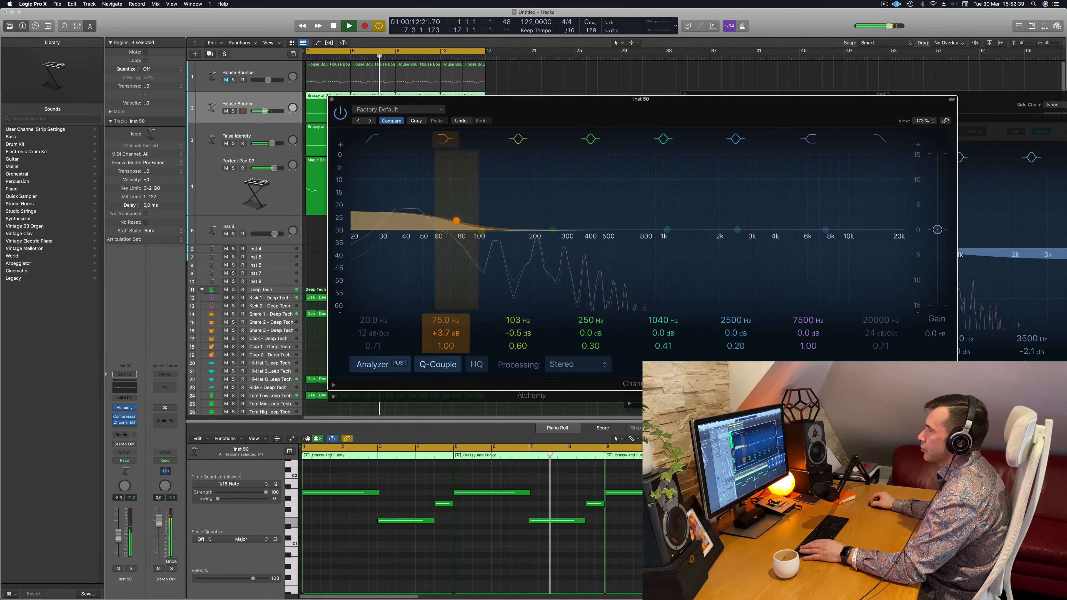
Close the duplicate House Bounce track's Channel EQ, move its Alchemy window clear of the track regions, and replay the loop from the start
left_click(331, 100)
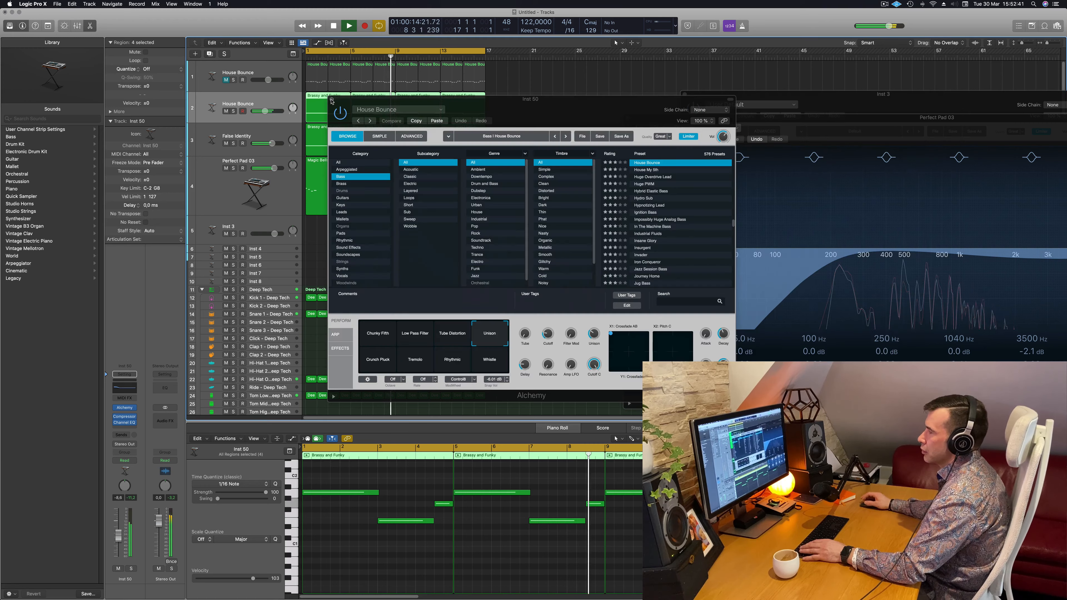
left_click_drag(349, 118, 545, 148)
key("Return")
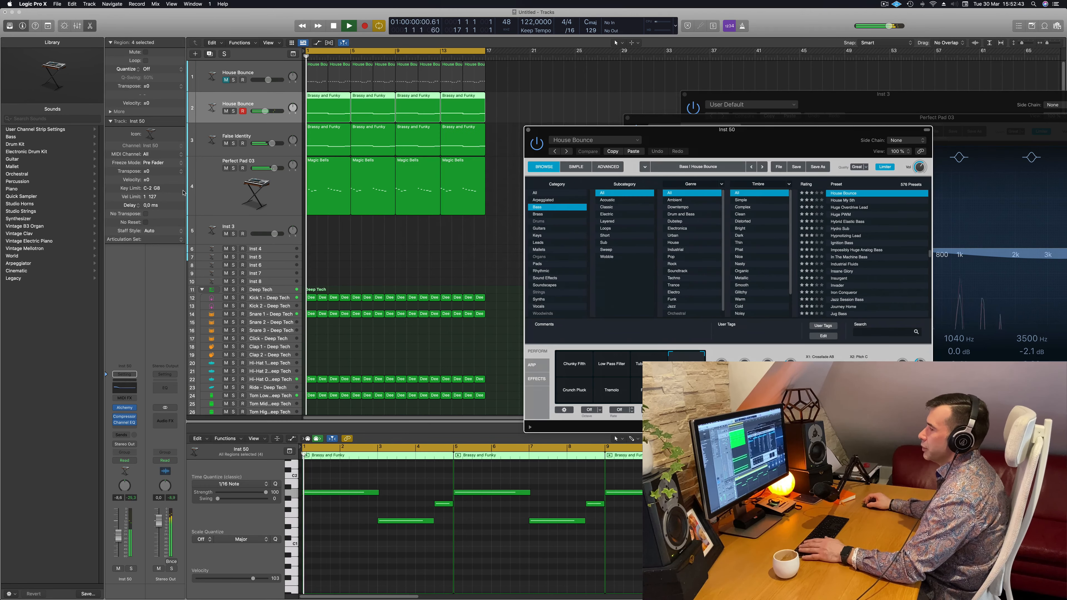
Raise the Cutoff slightly in the duplicate House Bounce track's Alchemy, replay the loop to check it, and close the instrument
left_click(124, 423)
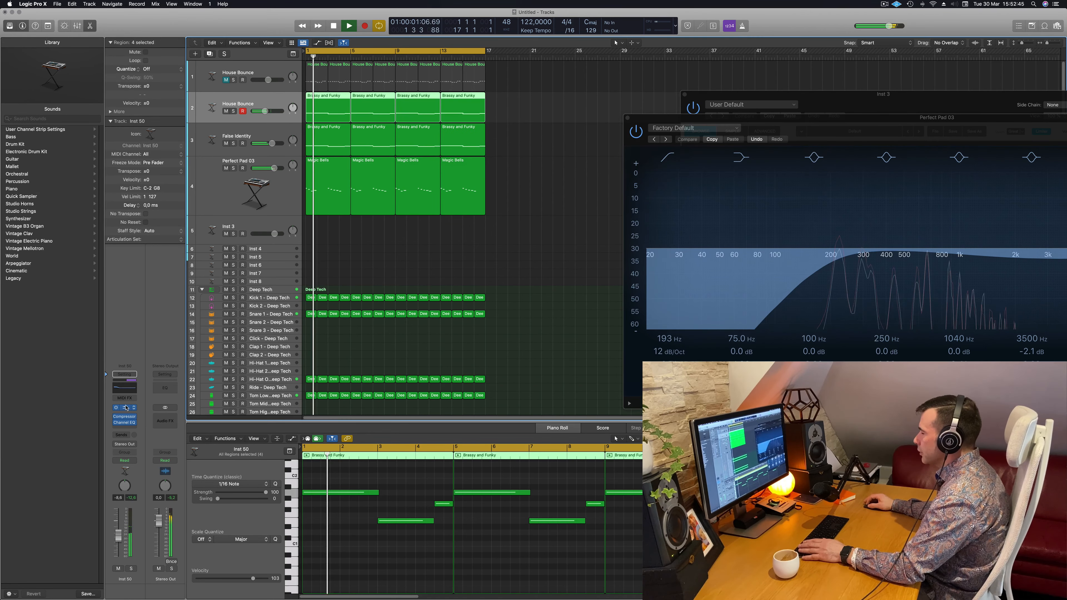
left_click(126, 408)
key("Return")
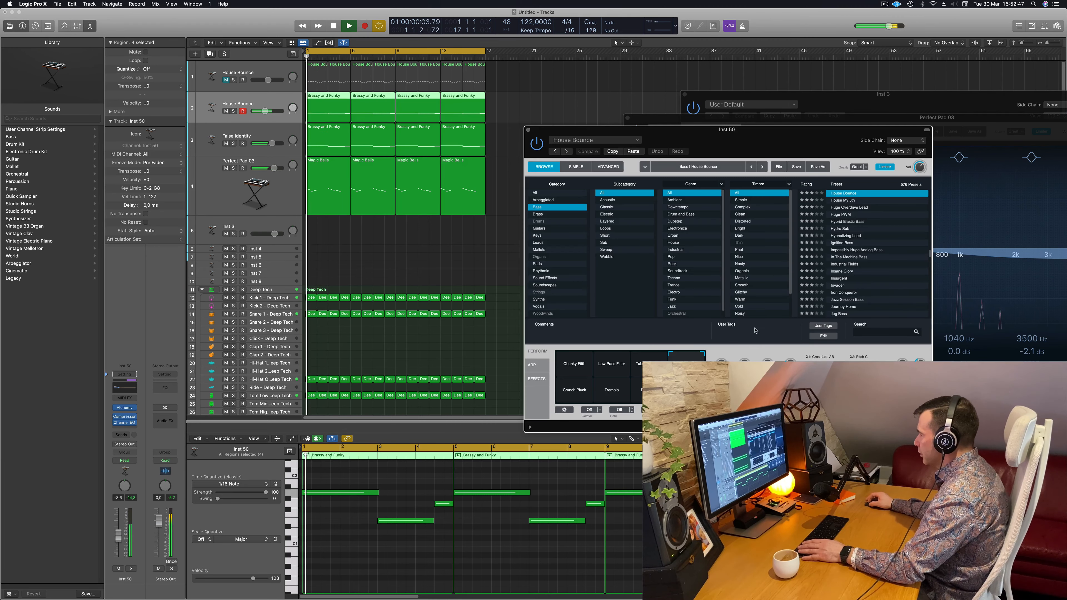
left_click_drag(745, 365, 745, 352)
key("Return")
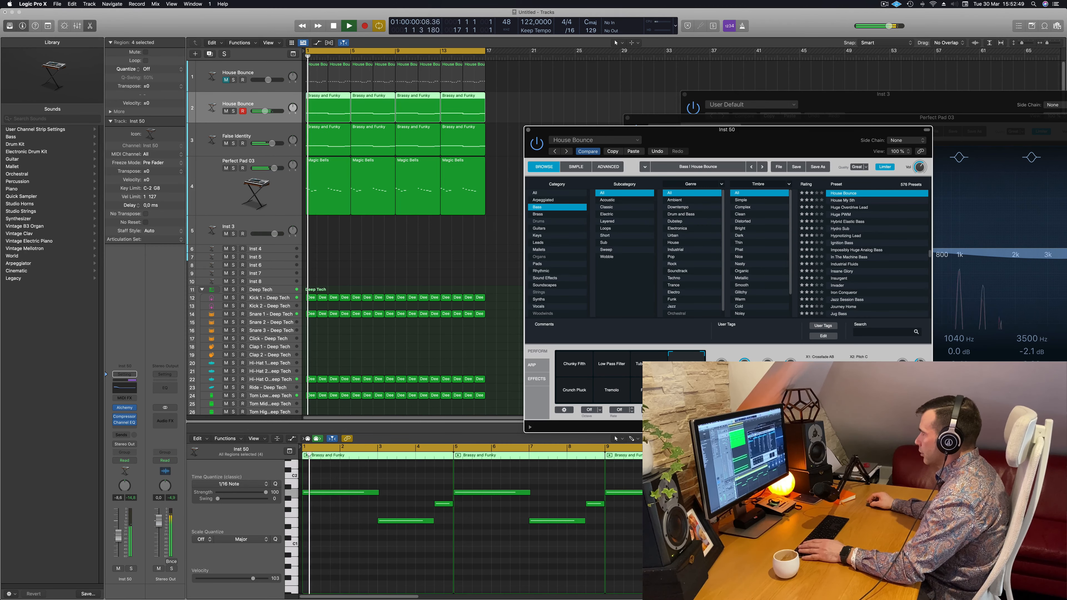
key("Return")
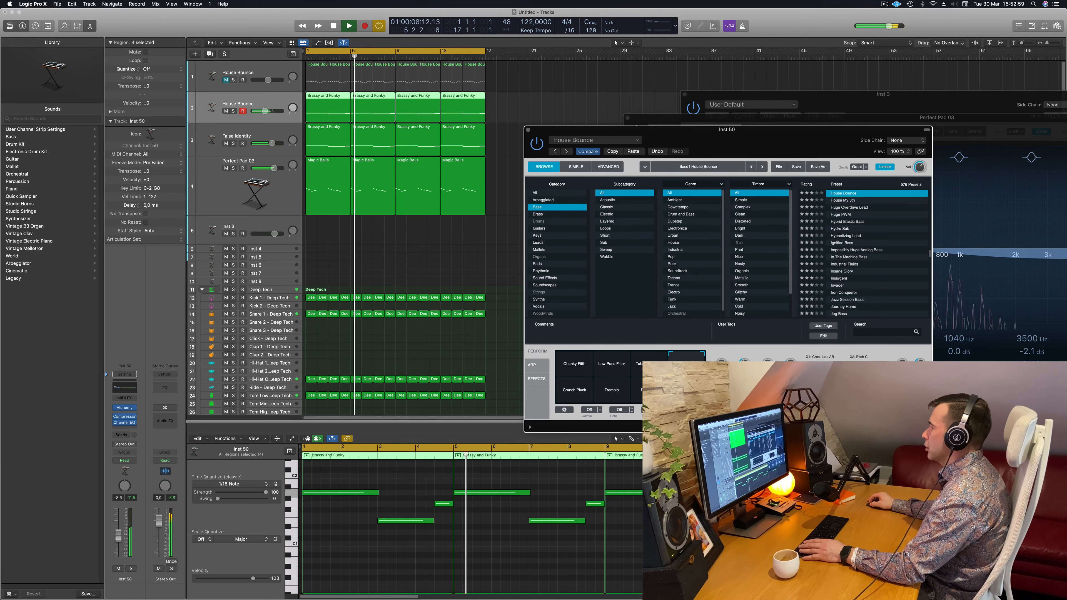
key("Return")
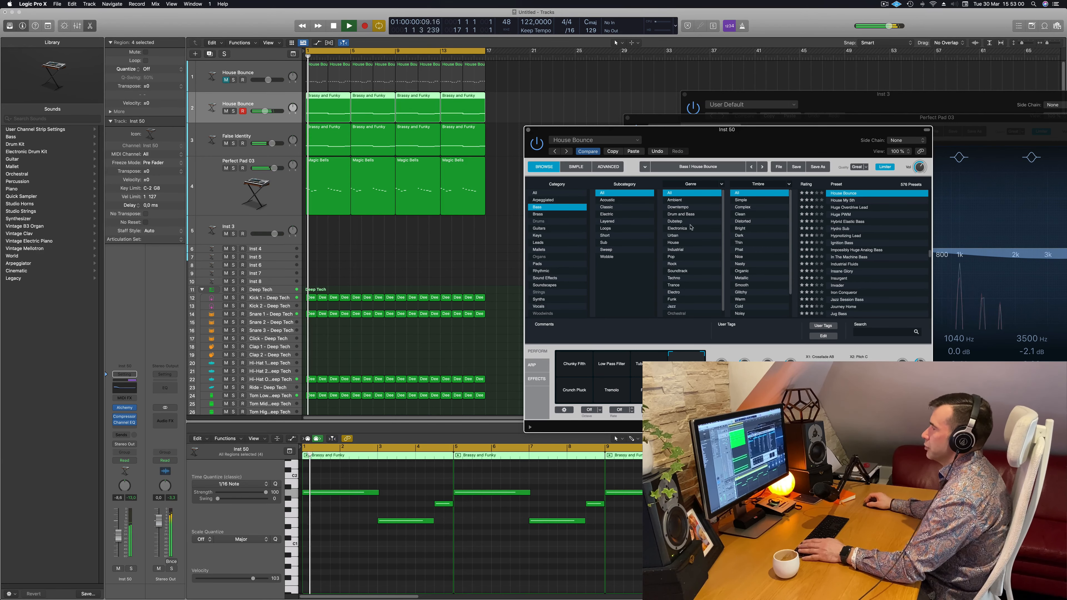
left_click(528, 130)
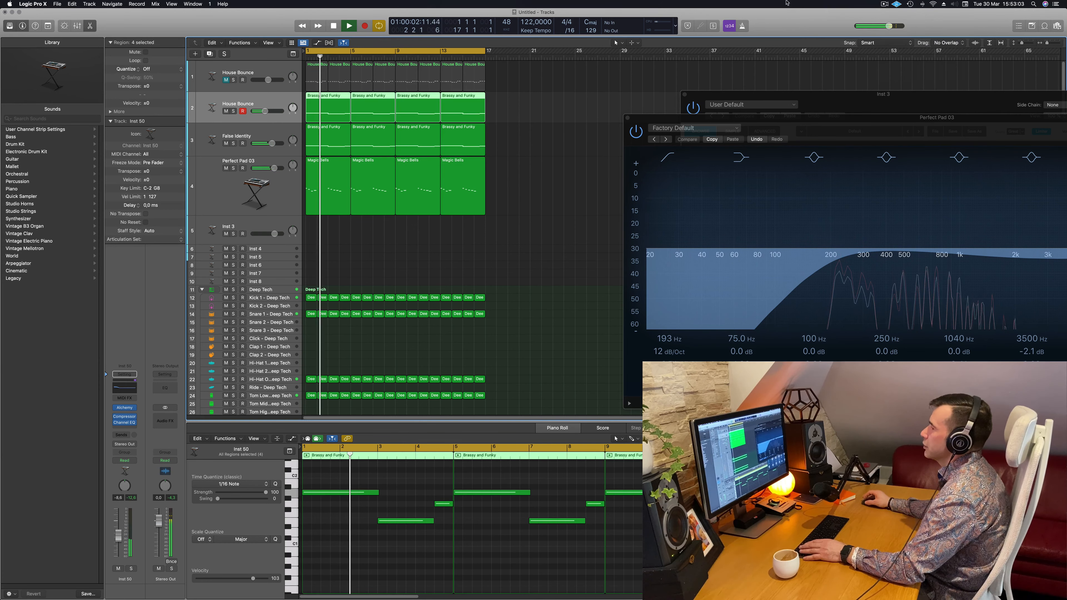
Deselect the regions and load the 80s Fantasy preset from the Brass category into Alchemy on the Inst 3 track
left_click(484, 239)
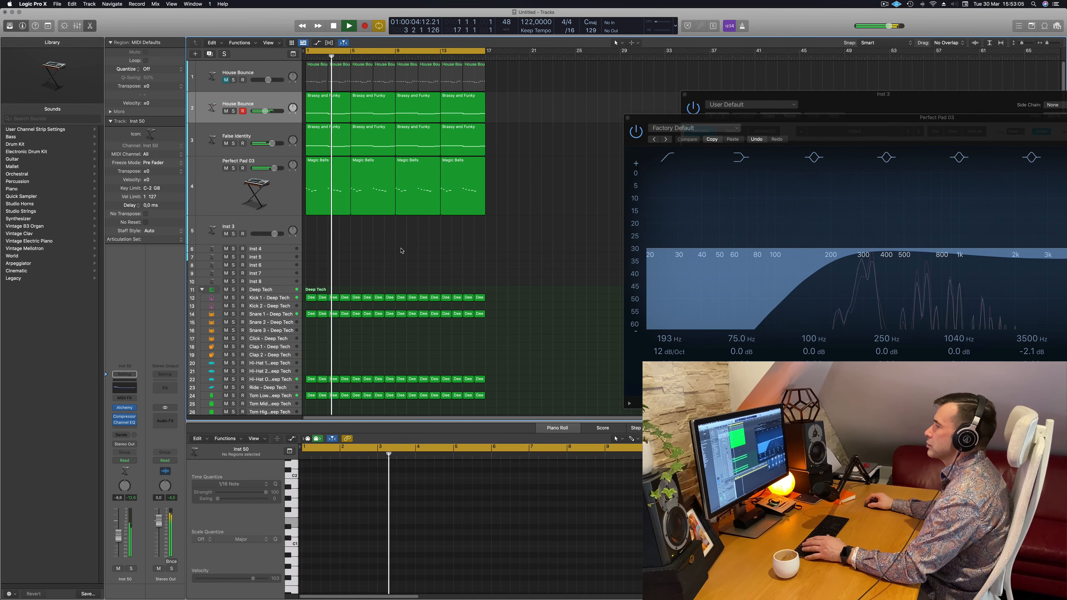
scroll(401, 248, "up", 2)
scroll(400, 248, "down", 2)
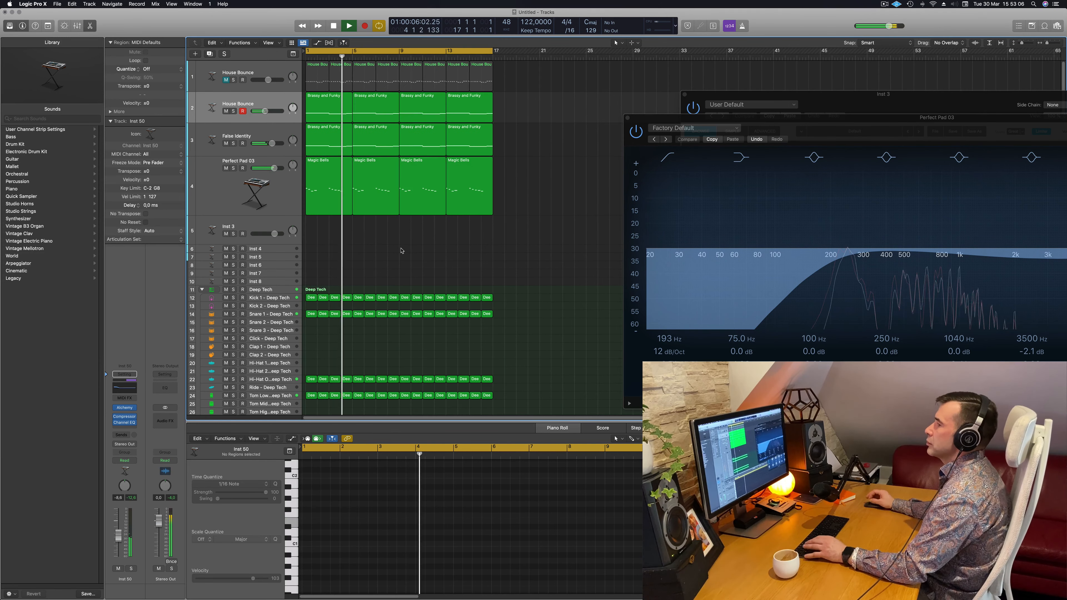
left_click(277, 224)
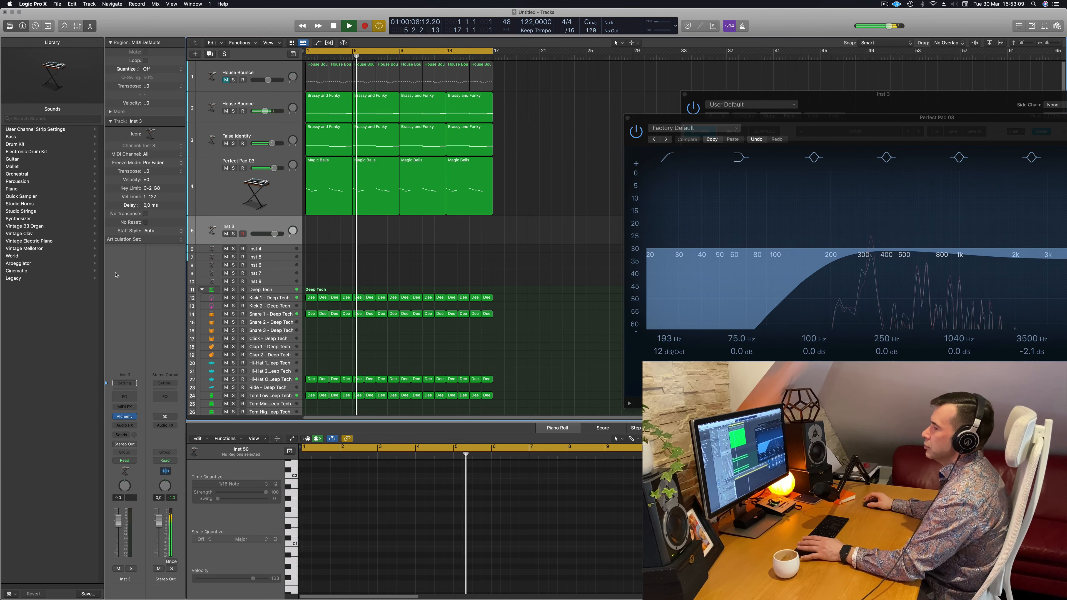
left_click(125, 416)
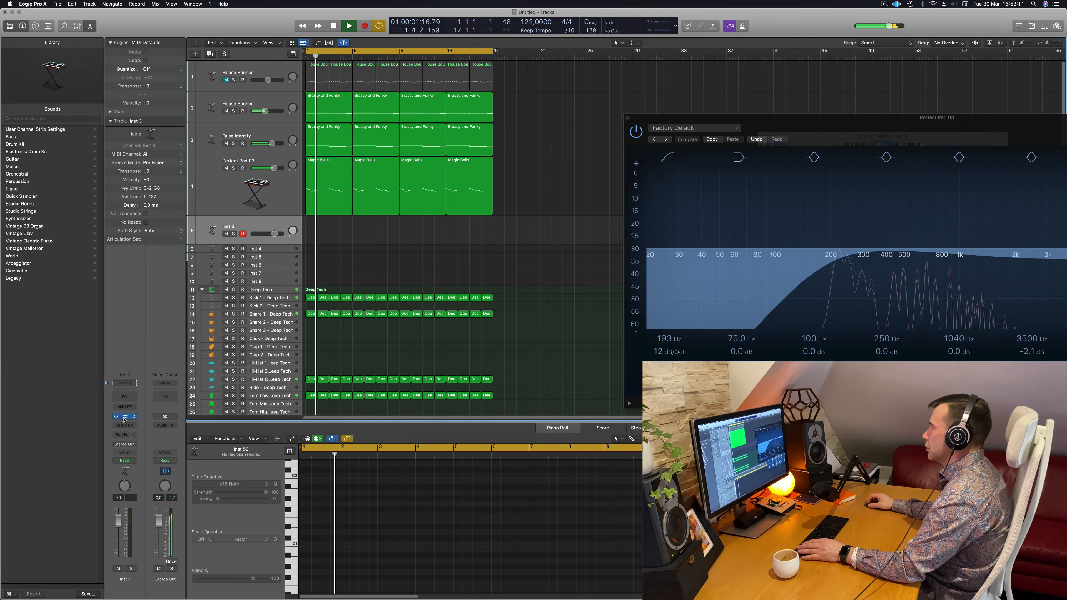
left_click(125, 419)
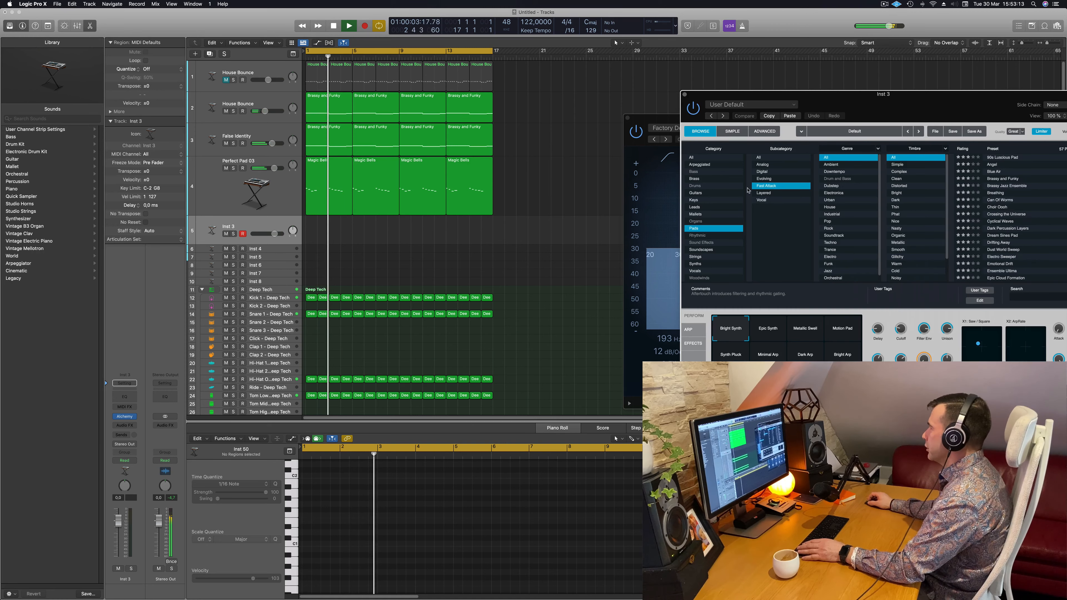
left_click_drag(883, 110, 566, 165)
left_click(396, 233)
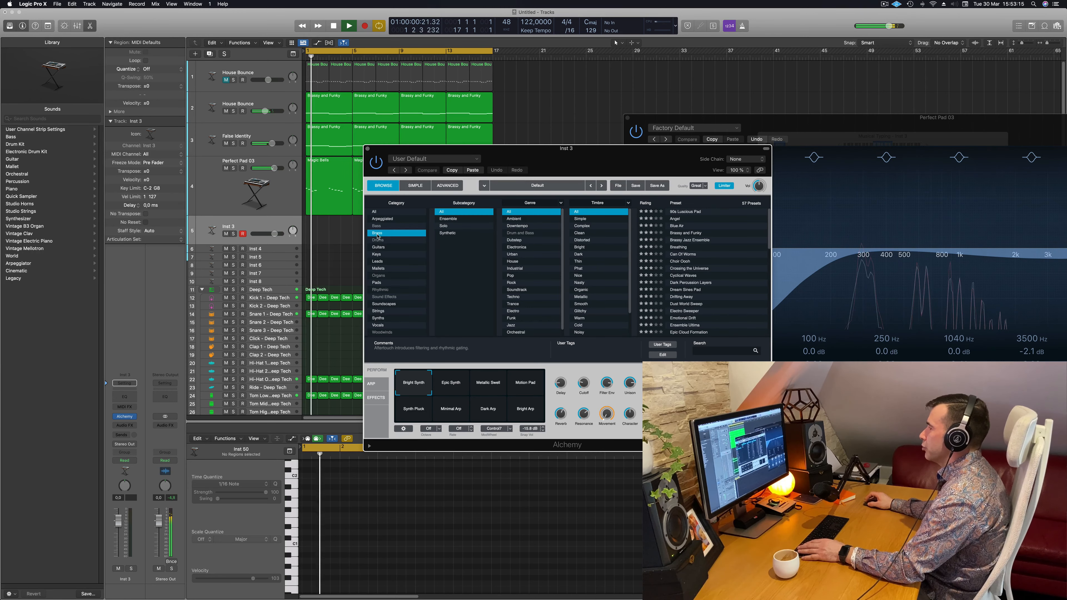
left_click(681, 212)
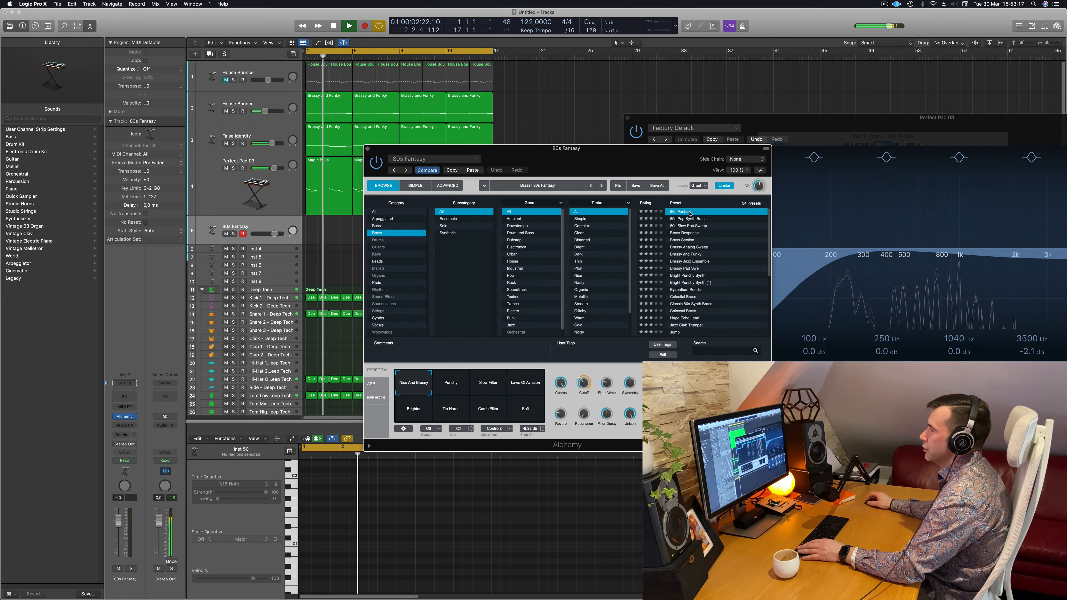
Add a send from the 80s Fantasy track to Bus 7 (Aux 8) at about -16.2 dB
left_click(121, 435)
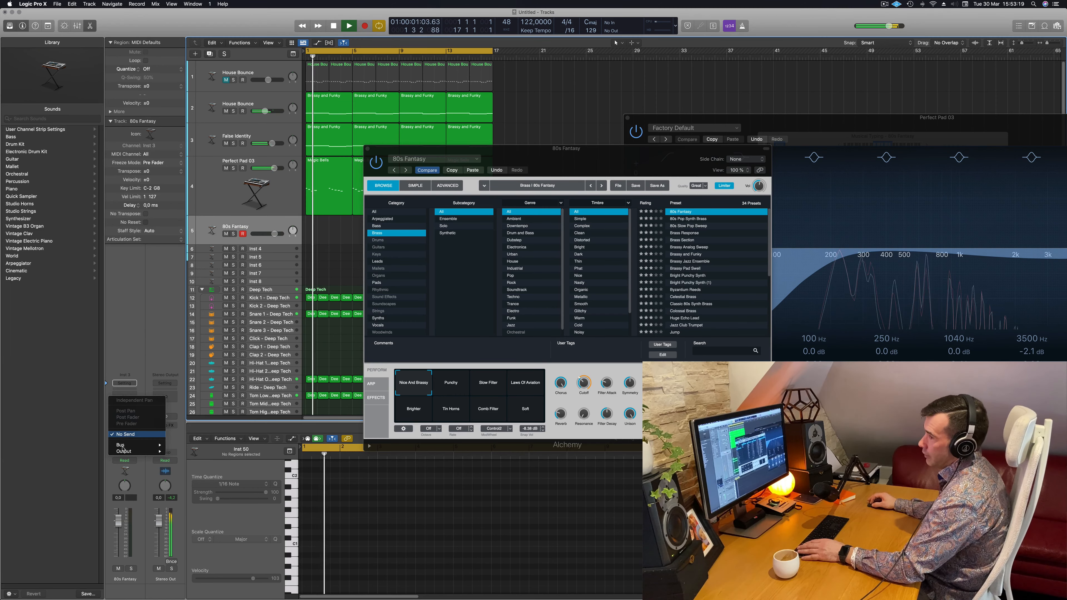
mouse_move(127, 450)
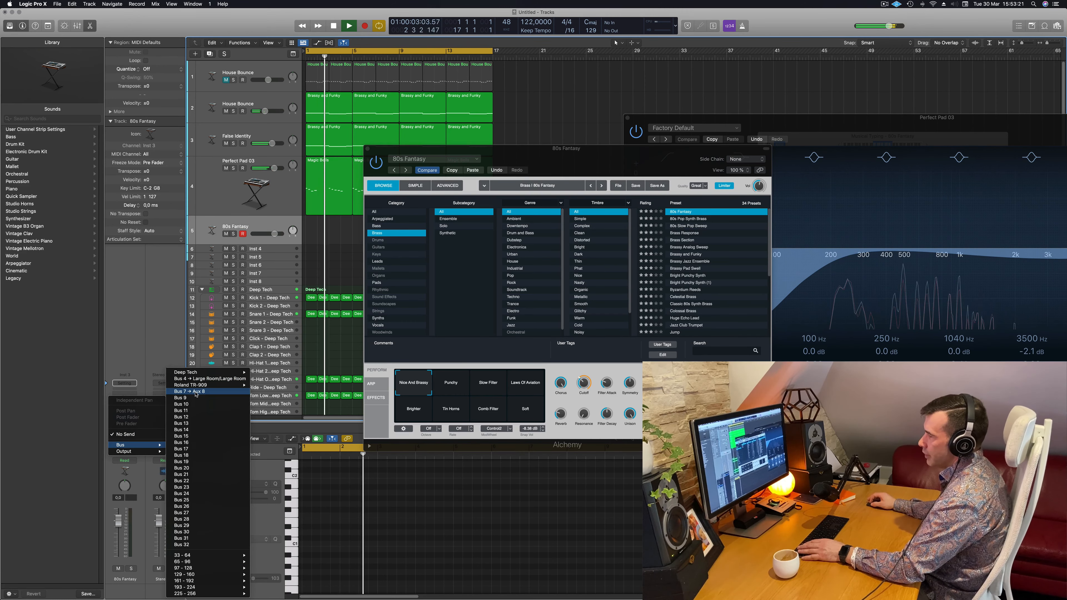
left_click(196, 394)
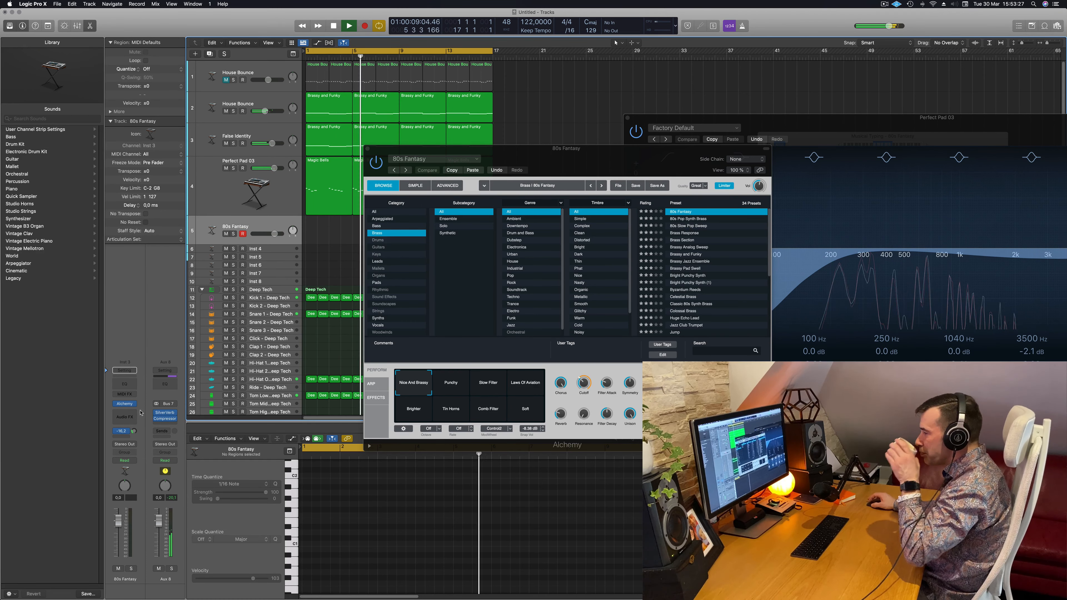
Open the Musical Typing keyboard and rearrange it, the Alchemy window and the Perfect Pad 03 EQ so the tracks stay accessible
left_click_drag(603, 151, 801, 146)
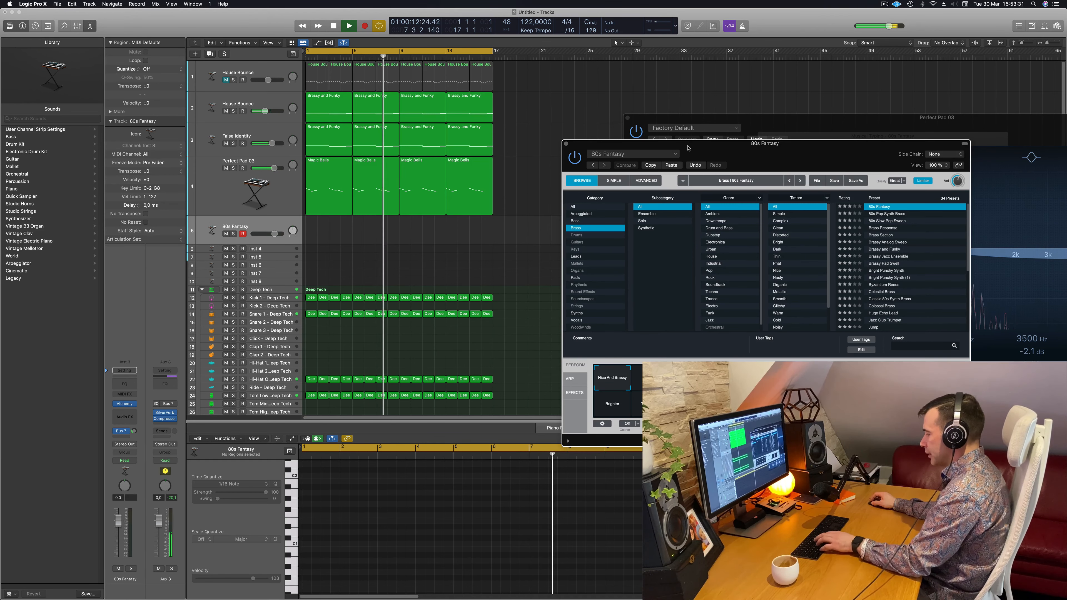
key("super+k")
left_click_drag(911, 124, 625, 322)
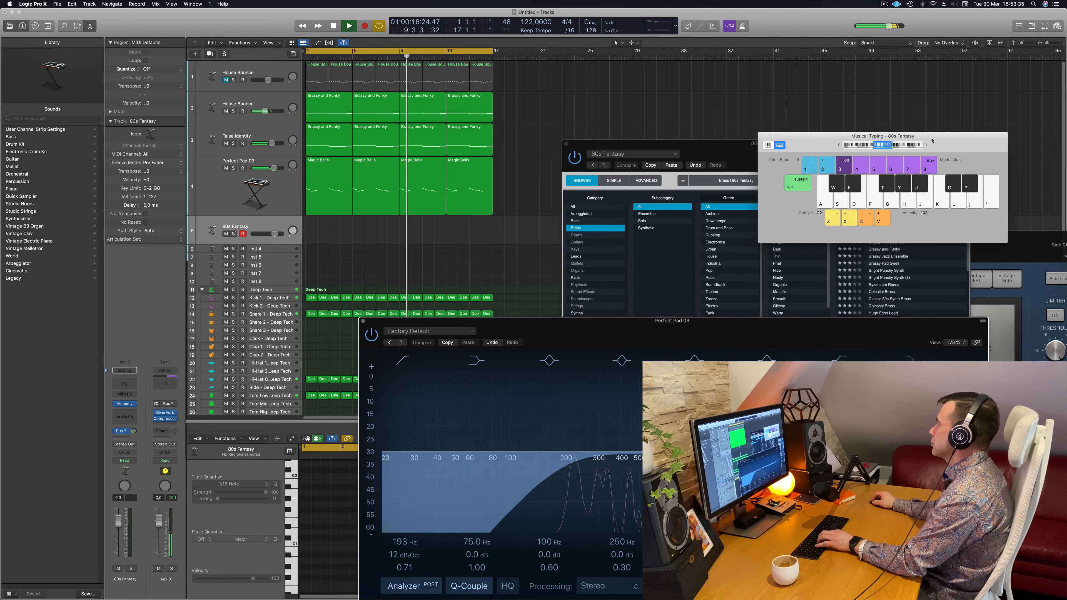
left_click_drag(932, 141, 647, 94)
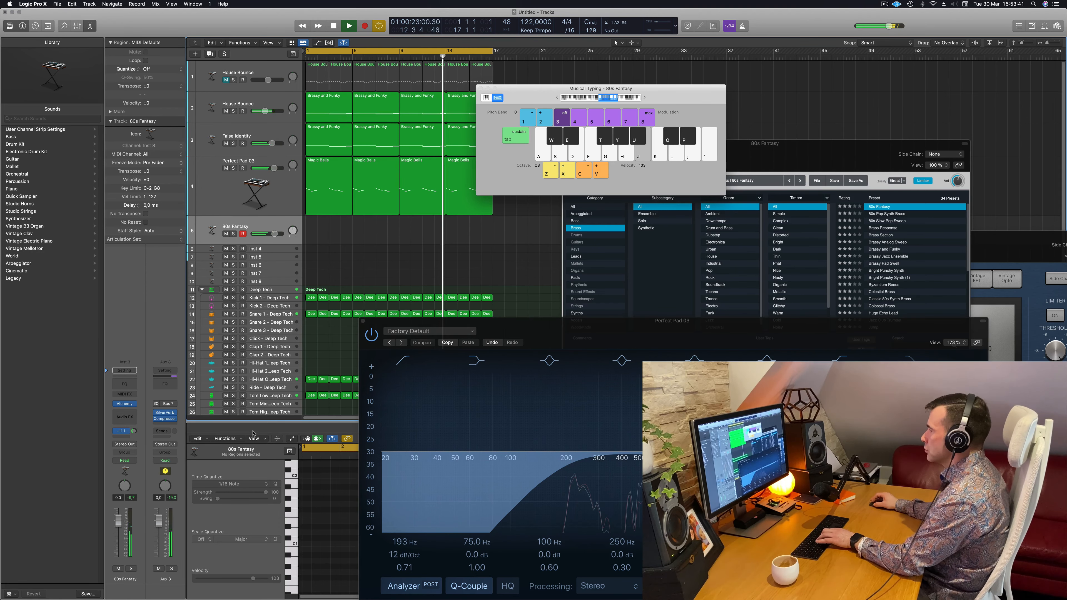
Choose the Punchy variation of 80s Fantasy in Alchemy and lower the track's level to about -4.8 dB
left_click_drag(782, 143, 761, 151)
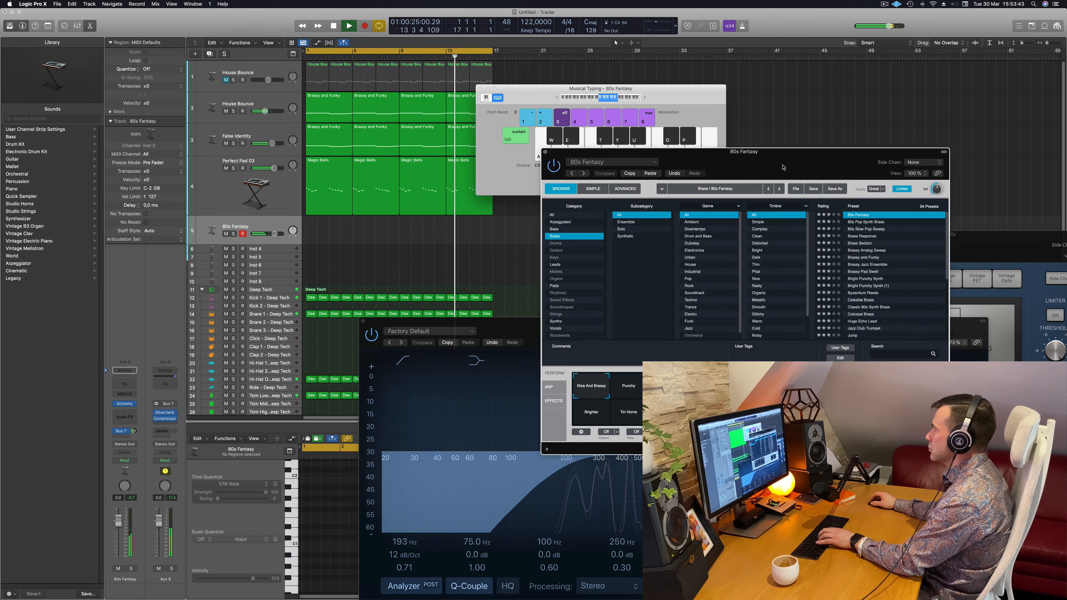
left_click(625, 391)
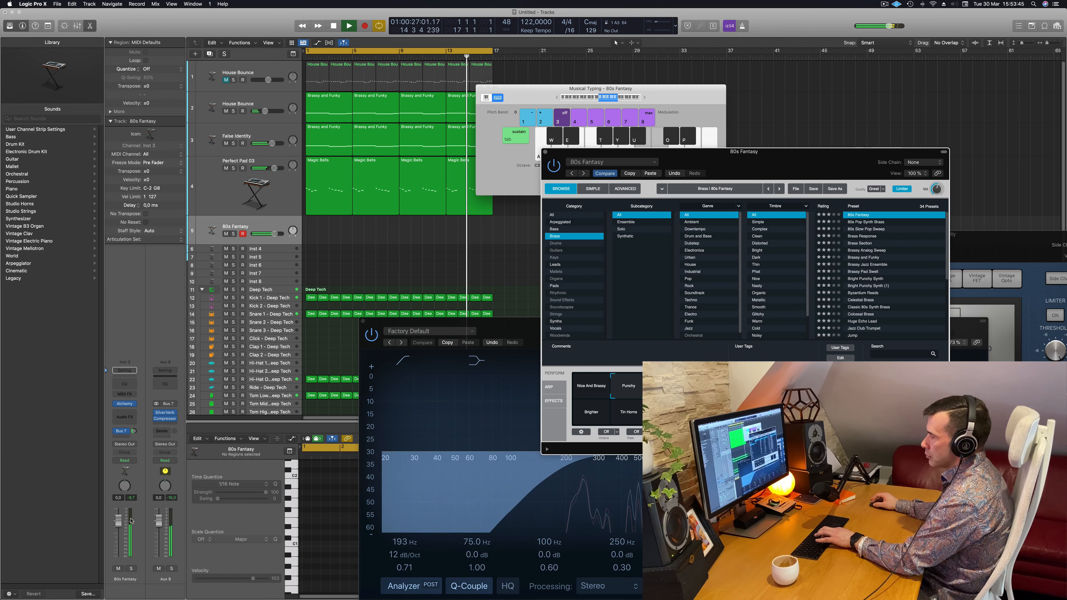
left_click_drag(118, 528, 118, 540)
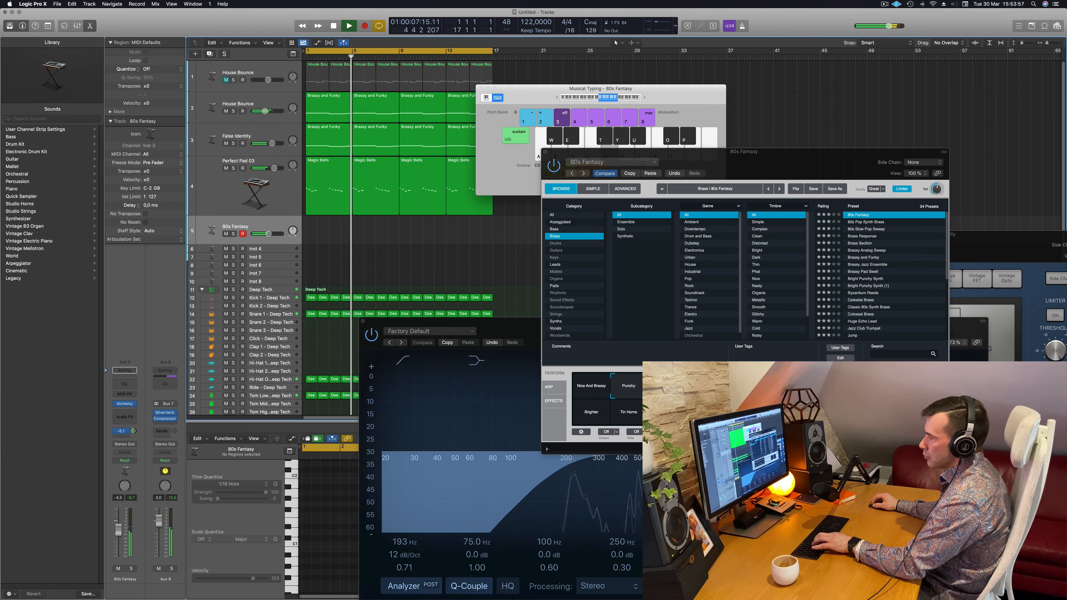
Raise the 80s Fantasy track's Bus 7 send to about -3.5 dB and try out melody notes over the playing loop
key("d")
left_click_drag(134, 430, 136, 426)
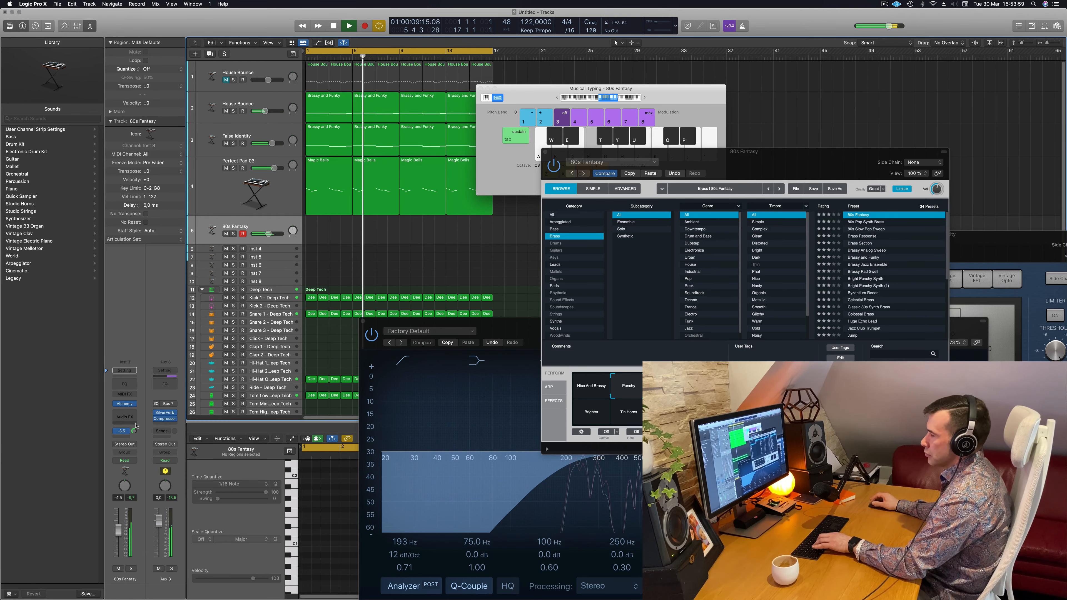
key("k")
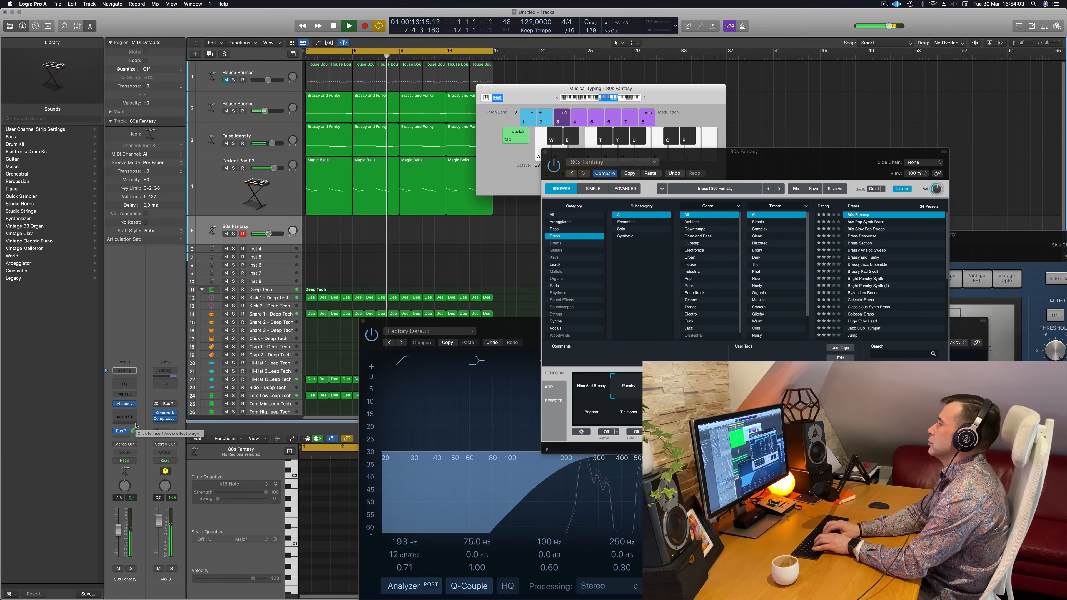
key("l")
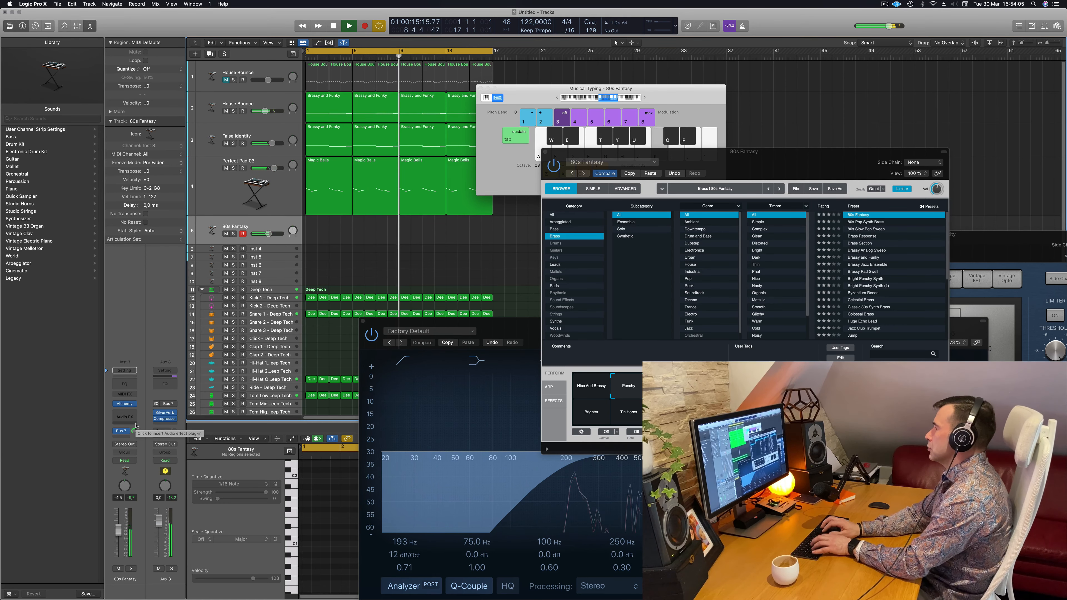
key("g")
key("d")
key("f")
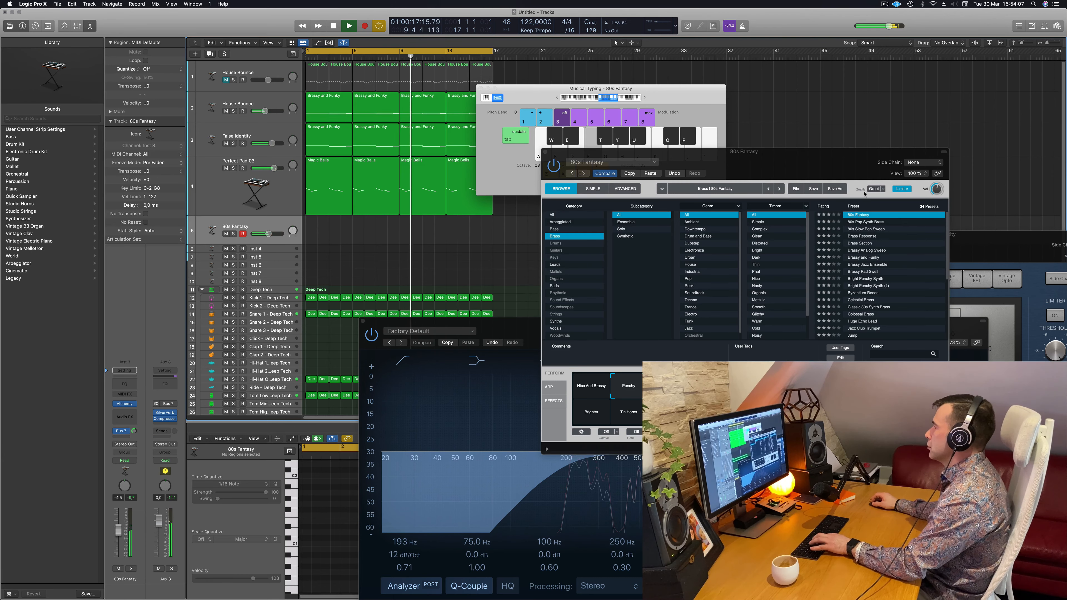
key("g")
Try the Brassy Analog Sweep and 80s Pop Synth Brass presets over the loop, and return to 80s Fantasy
left_click_drag(846, 171, 822, 169)
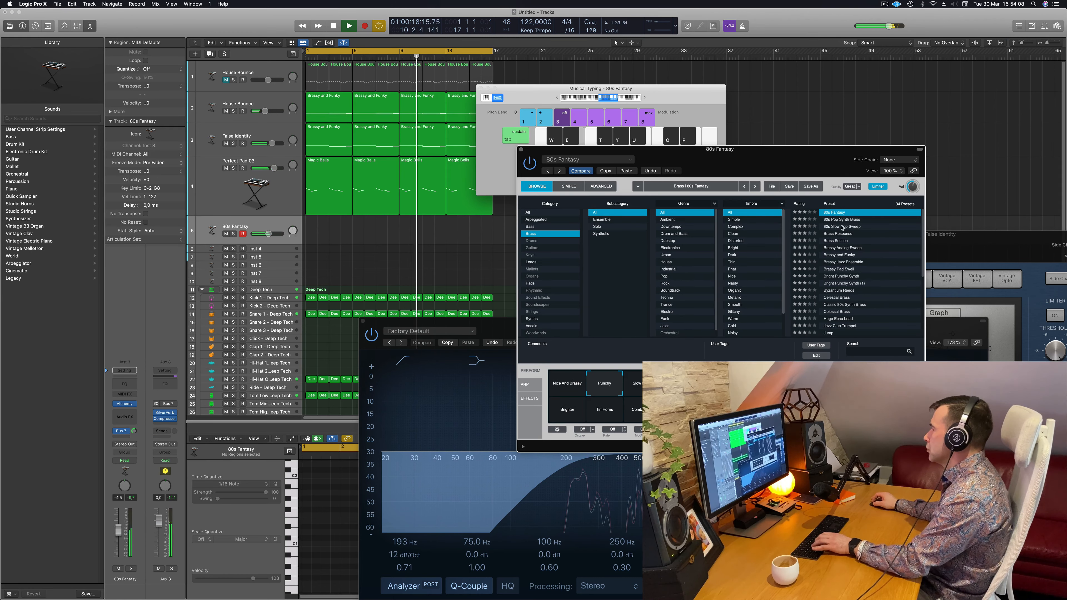
left_click(859, 248)
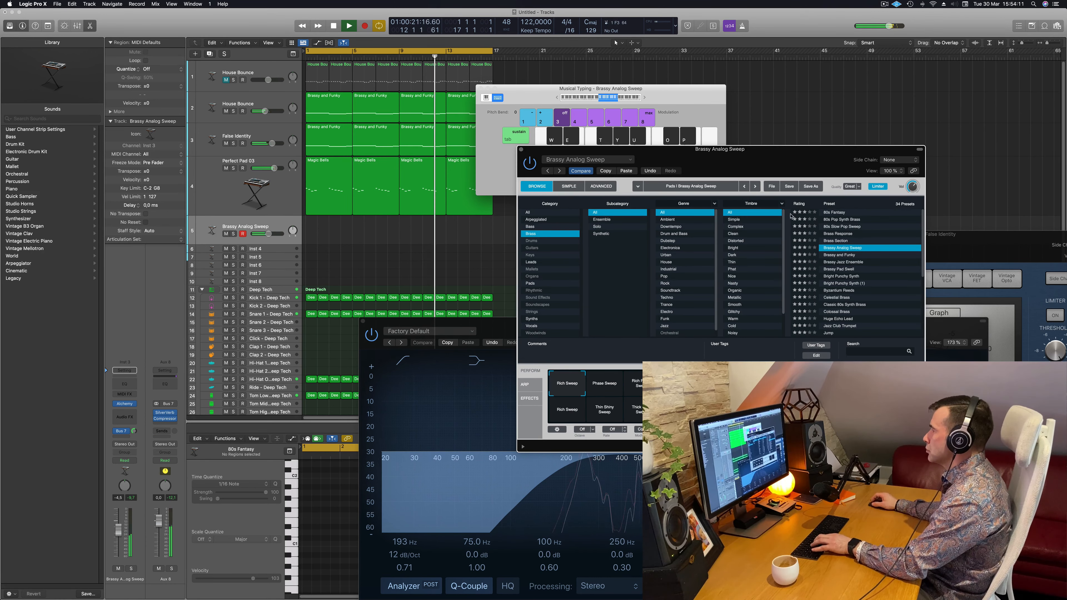
left_click(837, 220)
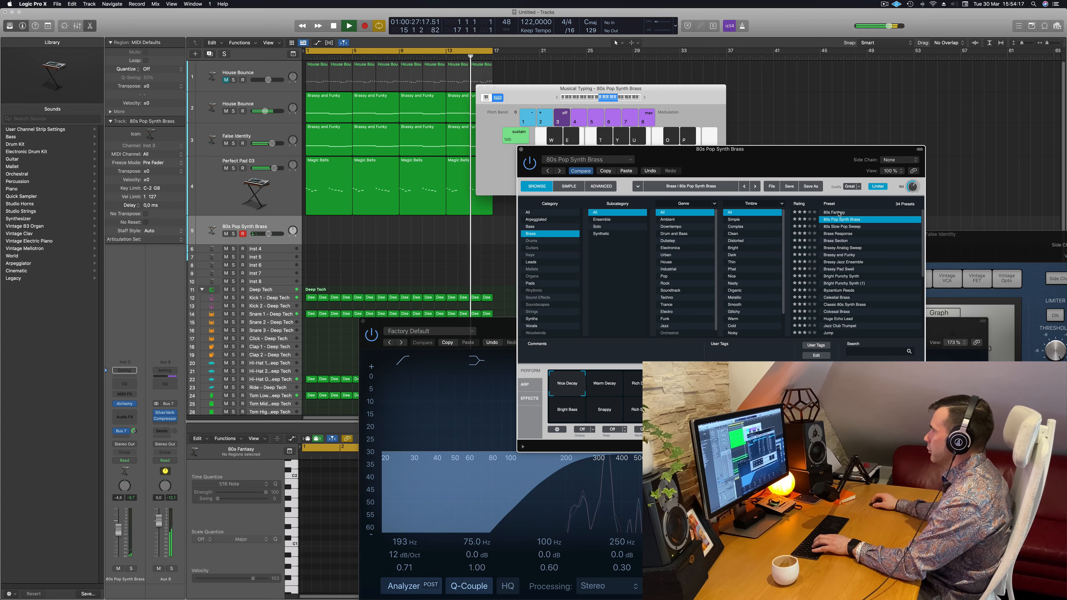
left_click(838, 213)
Move the 80s Fantasy Alchemy window aside, audition the Slow Filter variation over the loop and return to Punchy
left_click_drag(627, 367, 705, 341)
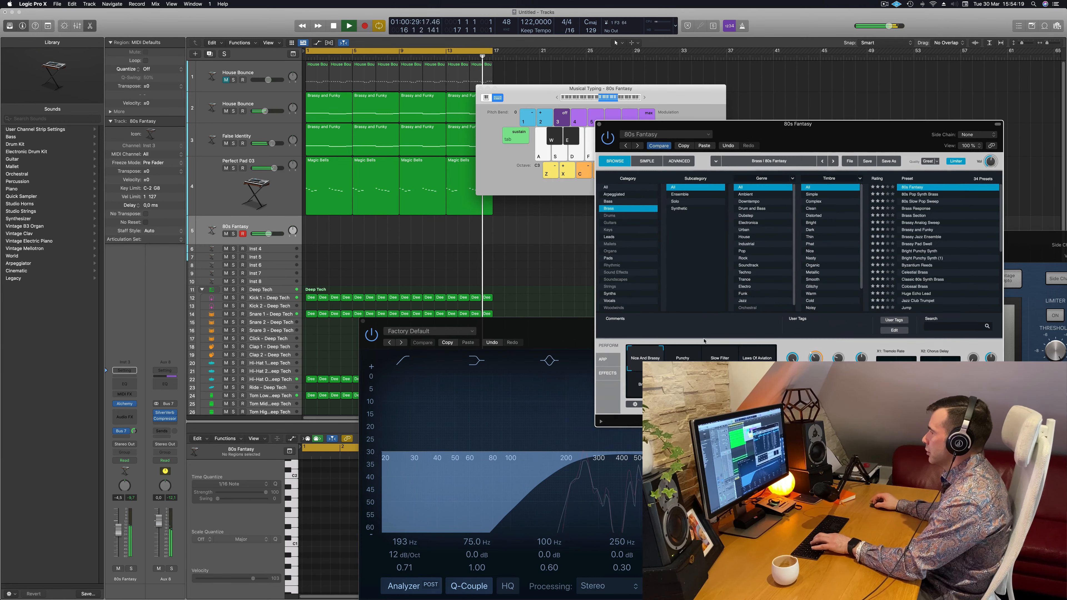
left_click(689, 360)
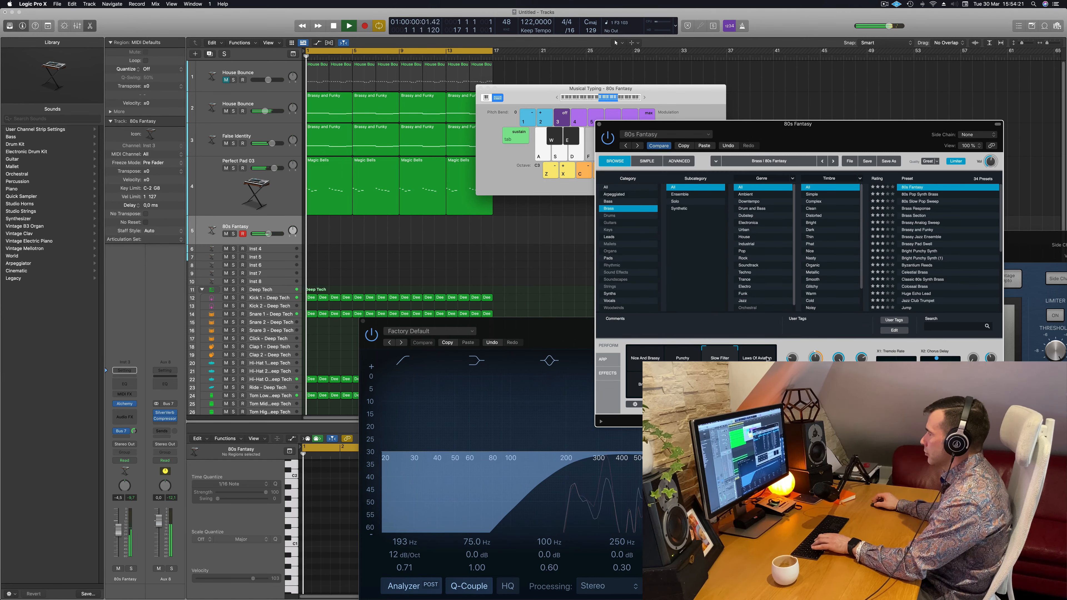
left_click(757, 358)
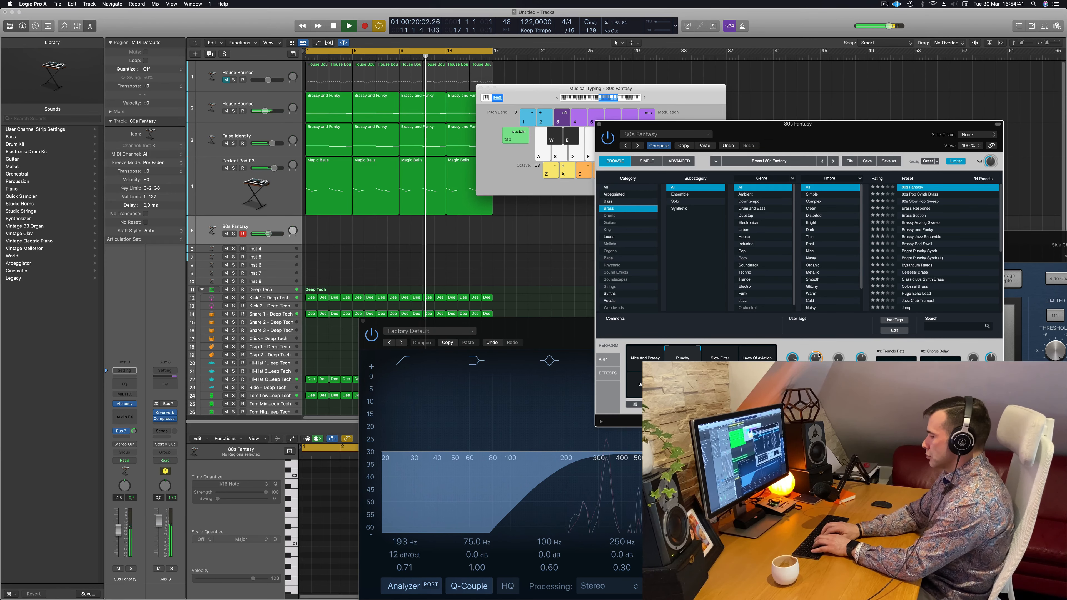
Record a four-bar 80s Fantasy melody of C4, B3, D4 and G3 from bar 1, ending with playback stopped
key("r")
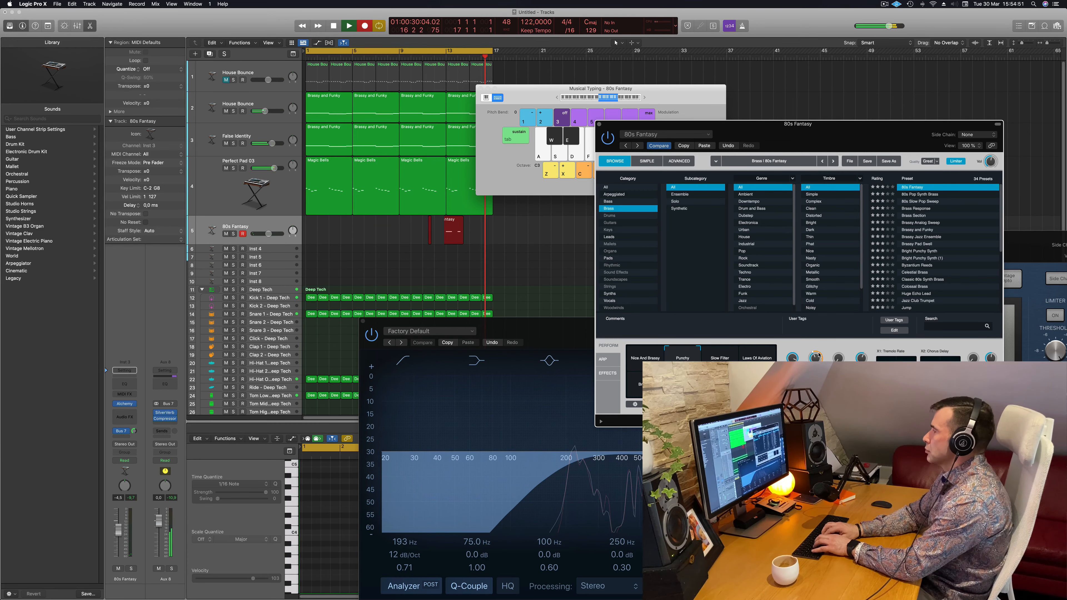
key("k")
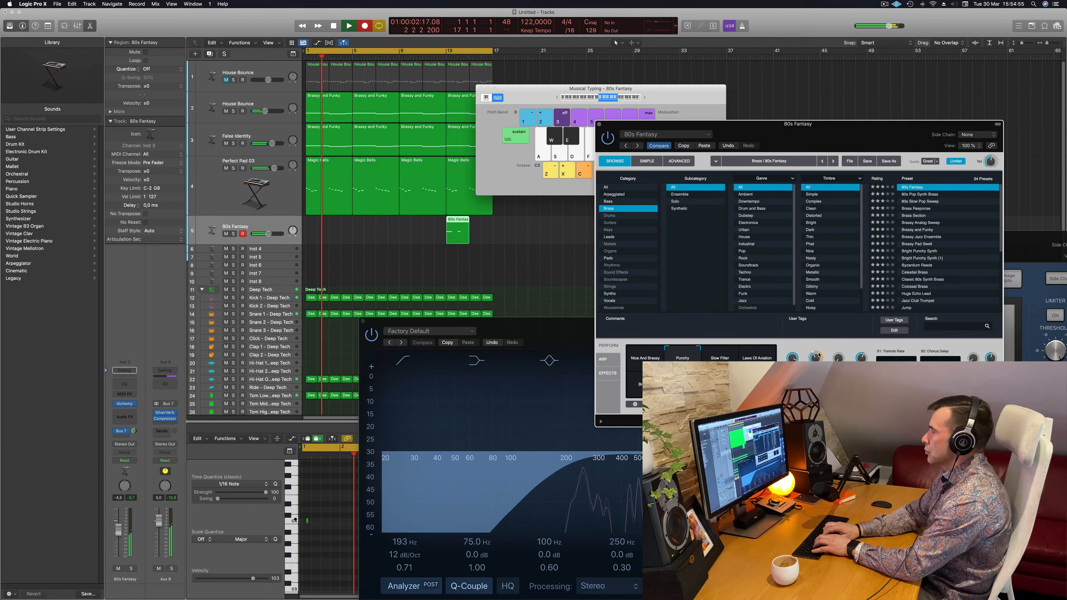
key("j")
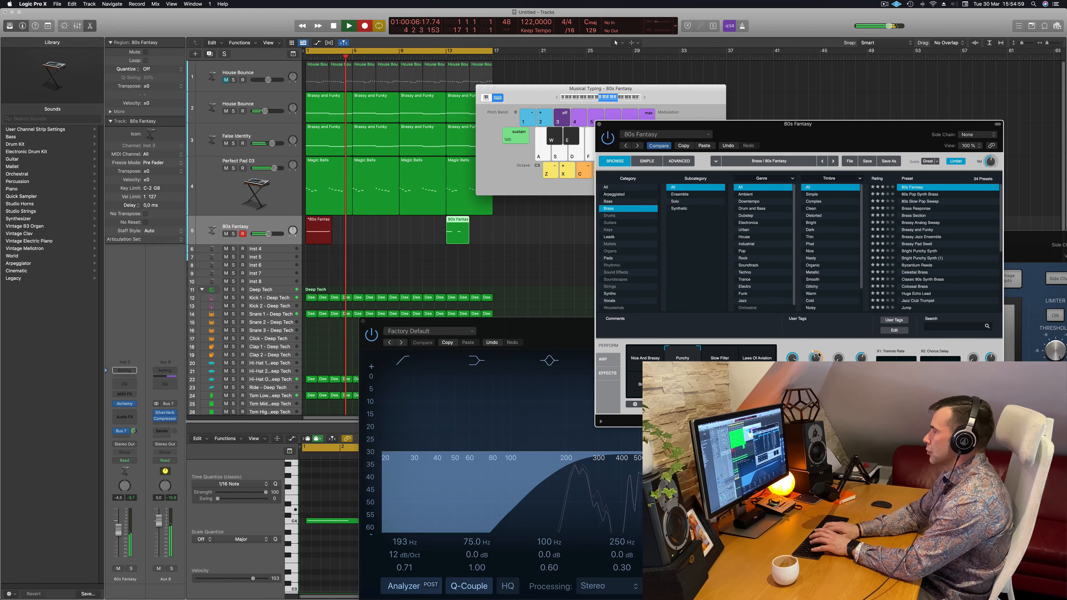
key("g")
key("space")
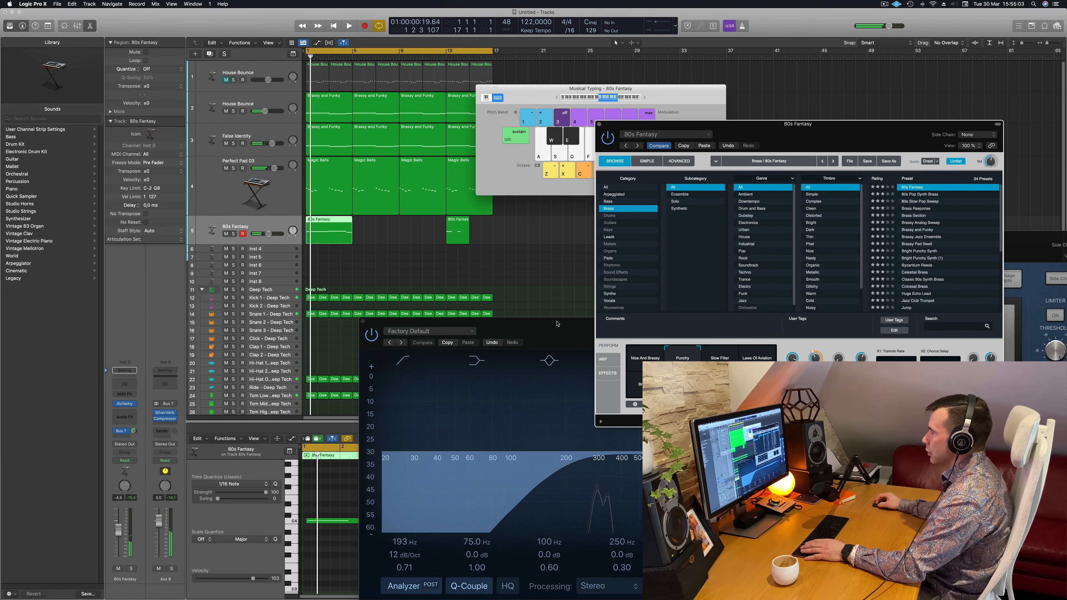
Move the EQ window off the Piano Roll and quantize all the recorded 80s Fantasy notes to 1/16
left_click_drag(557, 323, 996, 223)
left_click(385, 554)
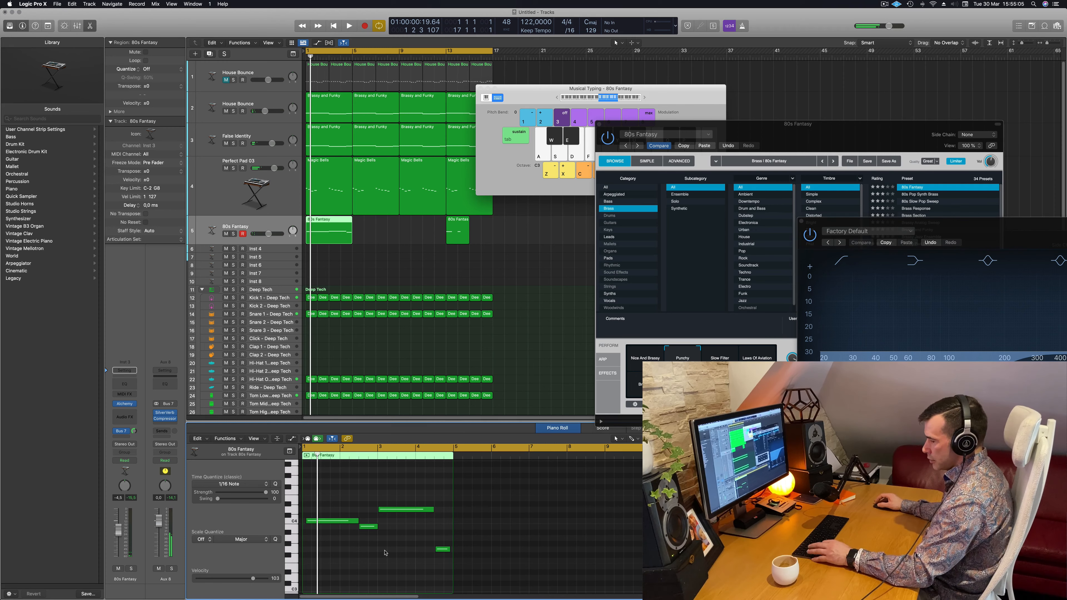
key("super+a")
left_click(356, 506)
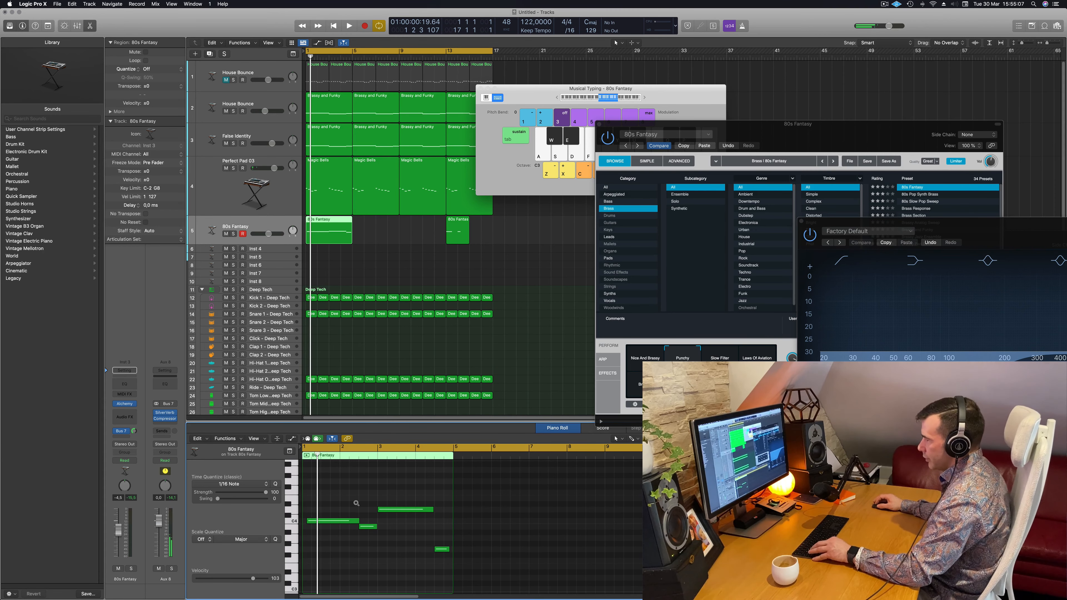
Lengthen the opening C4 note of the 80s Fantasy region so that it meets the second note
key("super+Right")
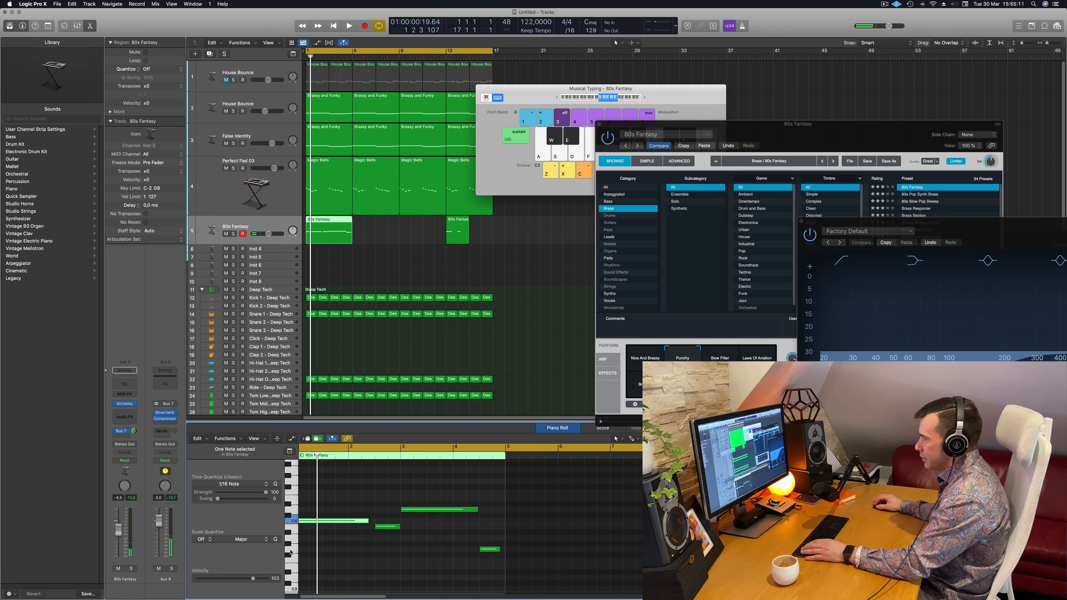
scroll(391, 515, "left", 2)
left_click_drag(374, 519, 380, 520)
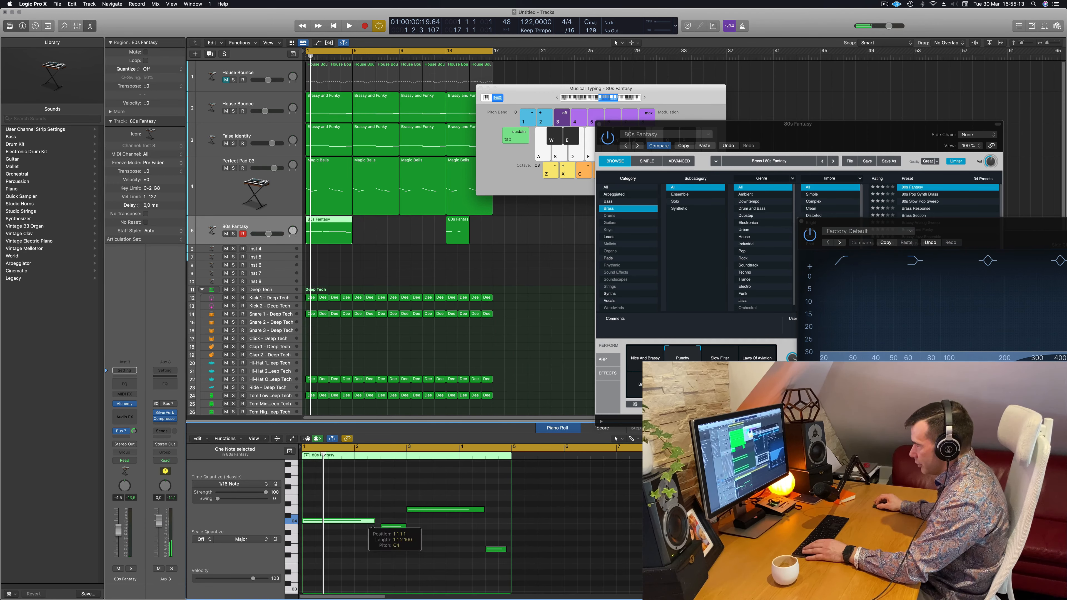
left_click(373, 559)
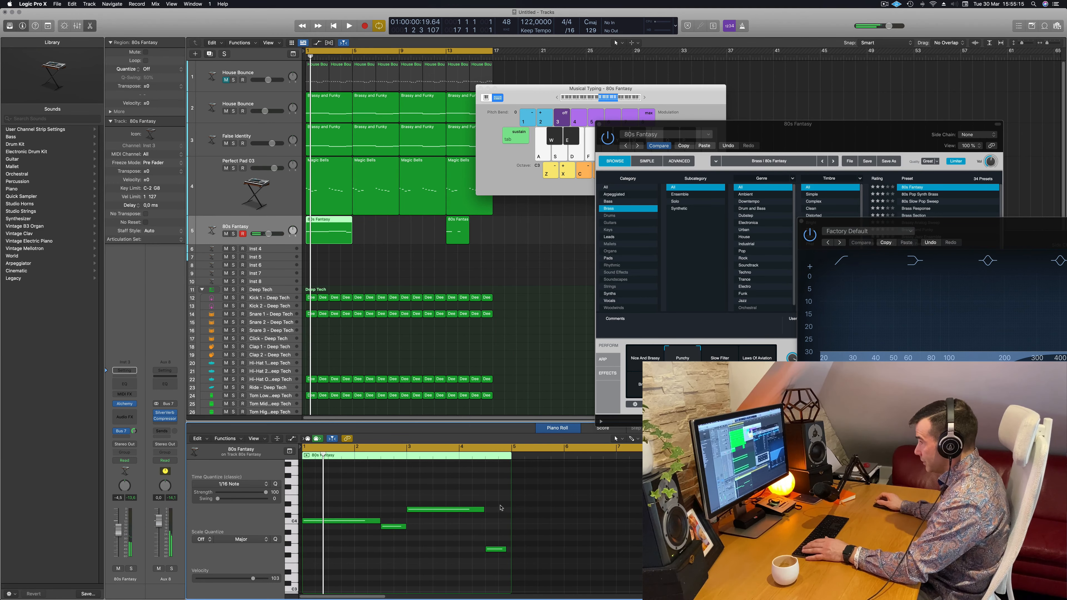
Delete the stray 80s Fantasy region at bars 13–14 and play back the remaining four-bar region
left_click_drag(493, 246, 462, 234)
key("Delete")
left_click(336, 235)
key("space")
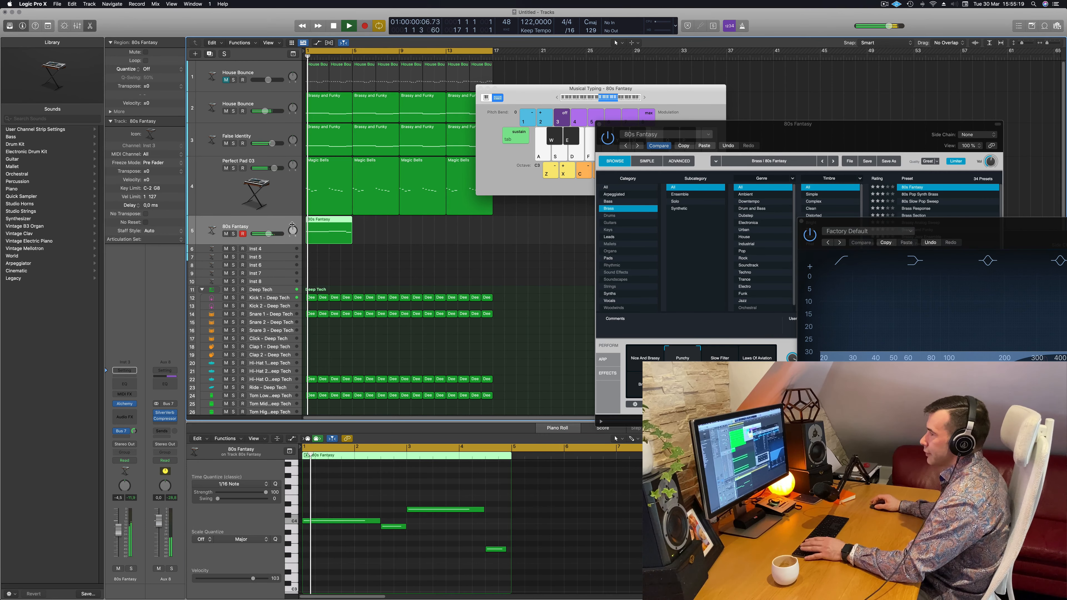
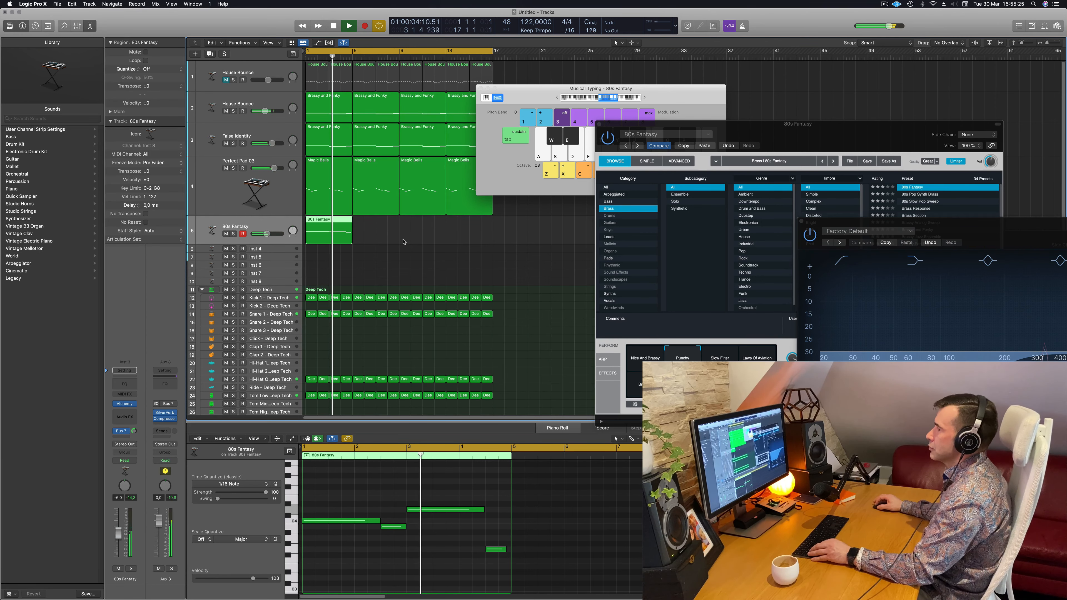
With Musical Typing closed, copy the four-bar 80s Fantasy region to bars 5–8 and join both into one region
scroll(406, 241, "down", 5)
scroll(399, 238, "up", 1)
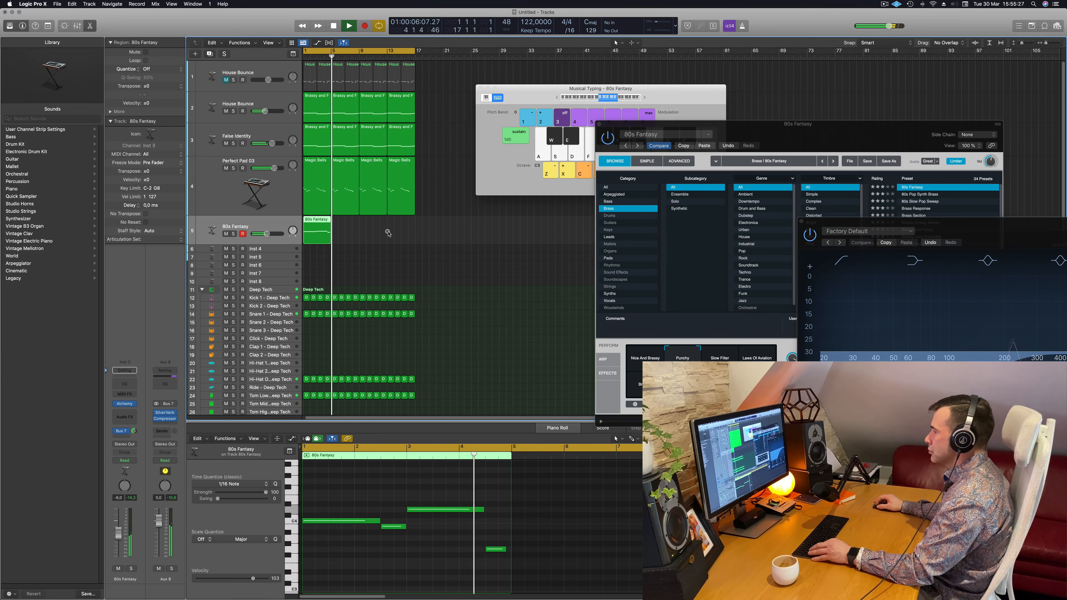
scroll(391, 232, "up", 2)
scroll(391, 234, "down", 4)
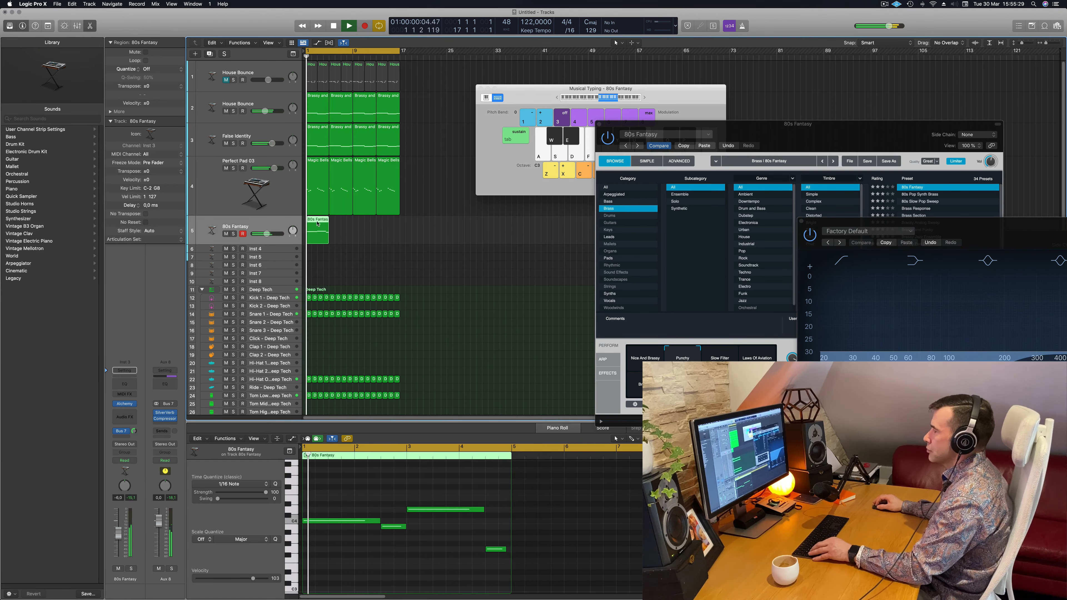
left_click_drag(320, 227, 291, 237)
key("super+k")
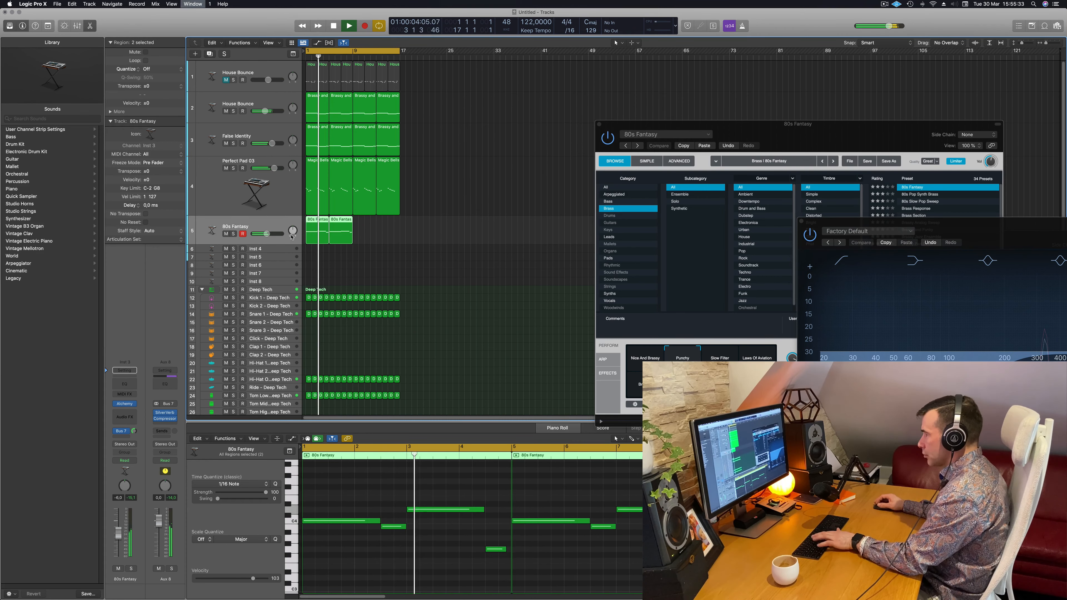
key("super+j")
Raise the short B3 note in bar 6 of the joined 80s Fantasy region to D4
scroll(471, 506, "left", 3)
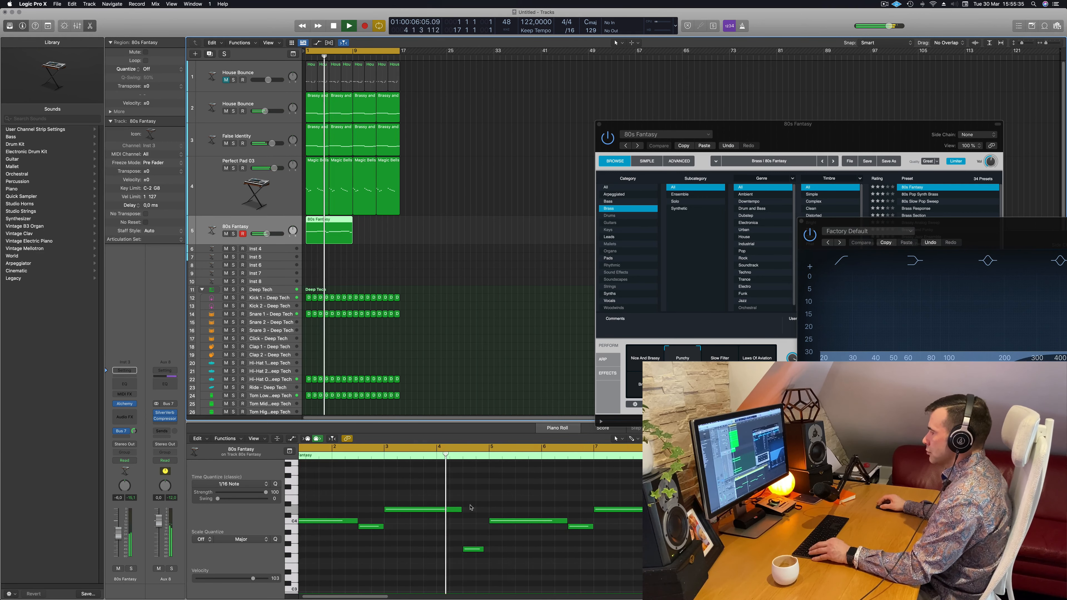
scroll(482, 506, "left", 3)
scroll(468, 506, "right", 2)
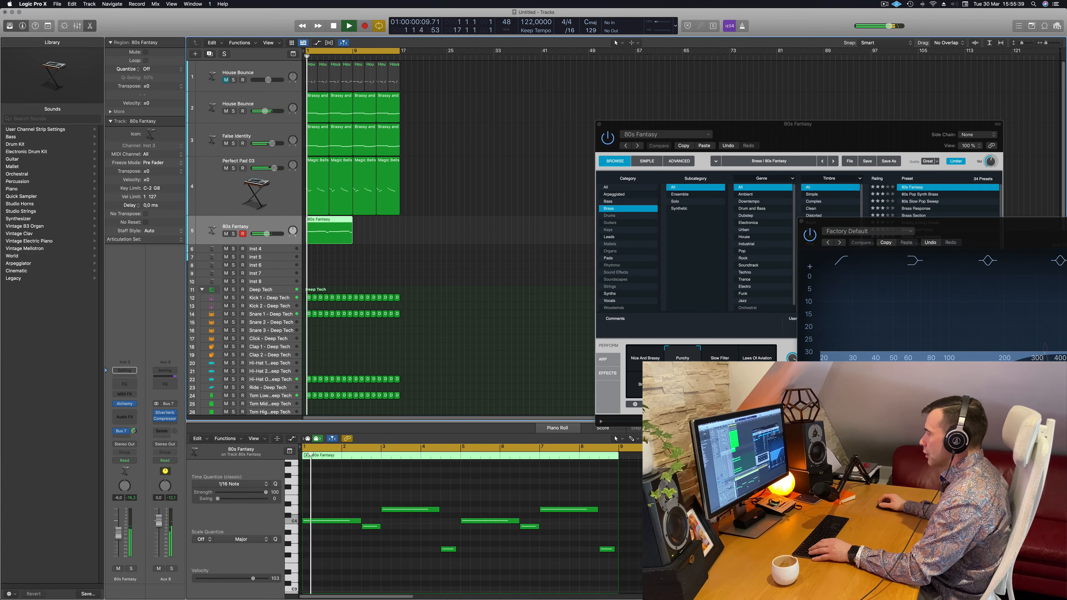
left_click(530, 526)
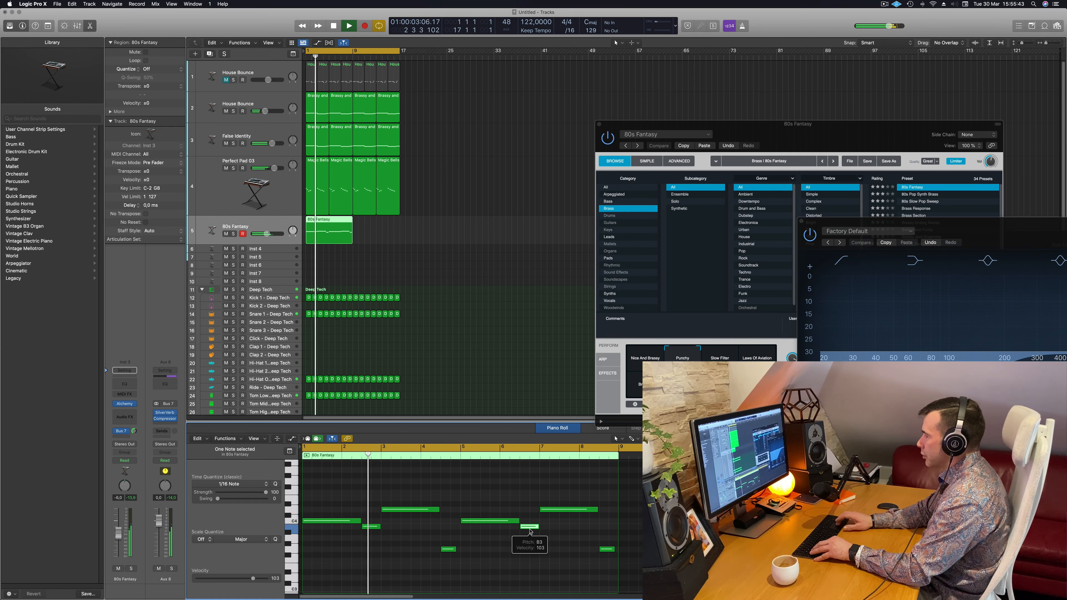
left_click_drag(530, 532, 530, 514)
Transpose the long D4 note in bar 7 of the 80s Fantasy region down to B3
left_click(572, 510)
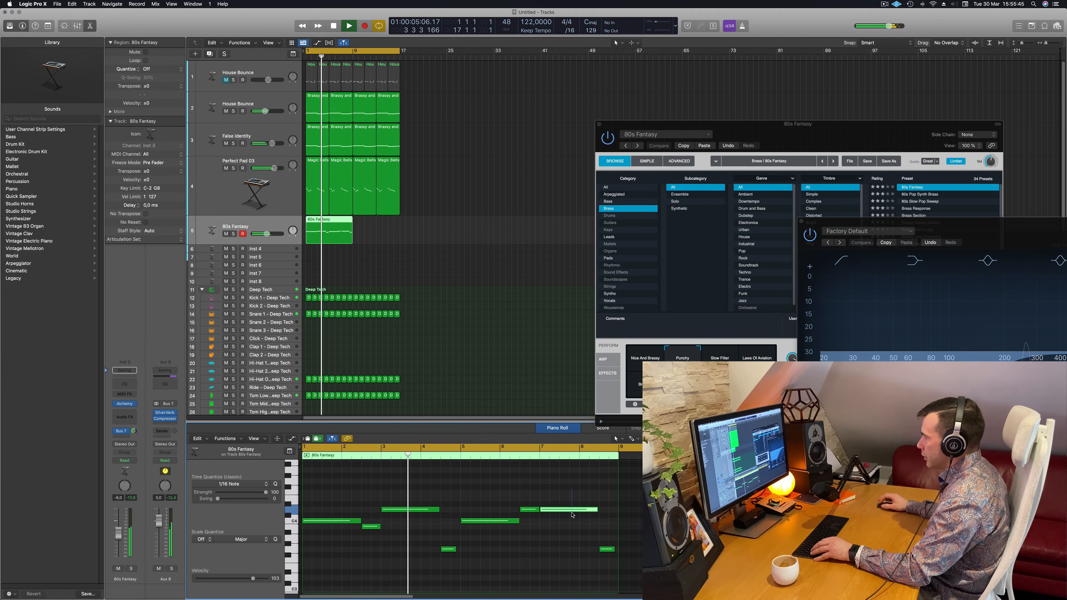
key("alt+Down")
key("alt+Down")
key("alt+Down")
key("alt+Down")
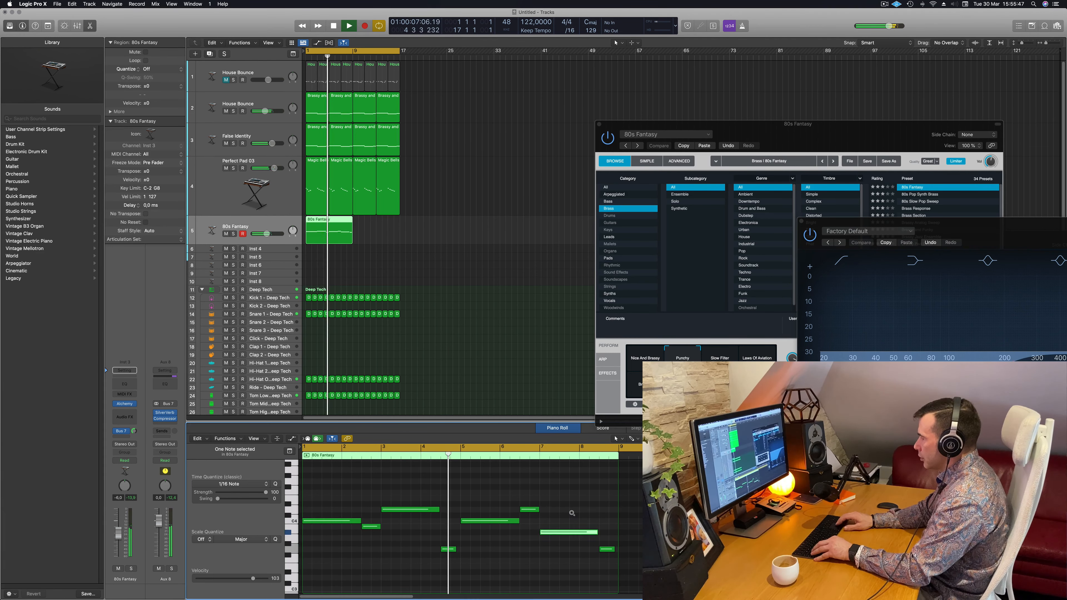
key("alt+Up")
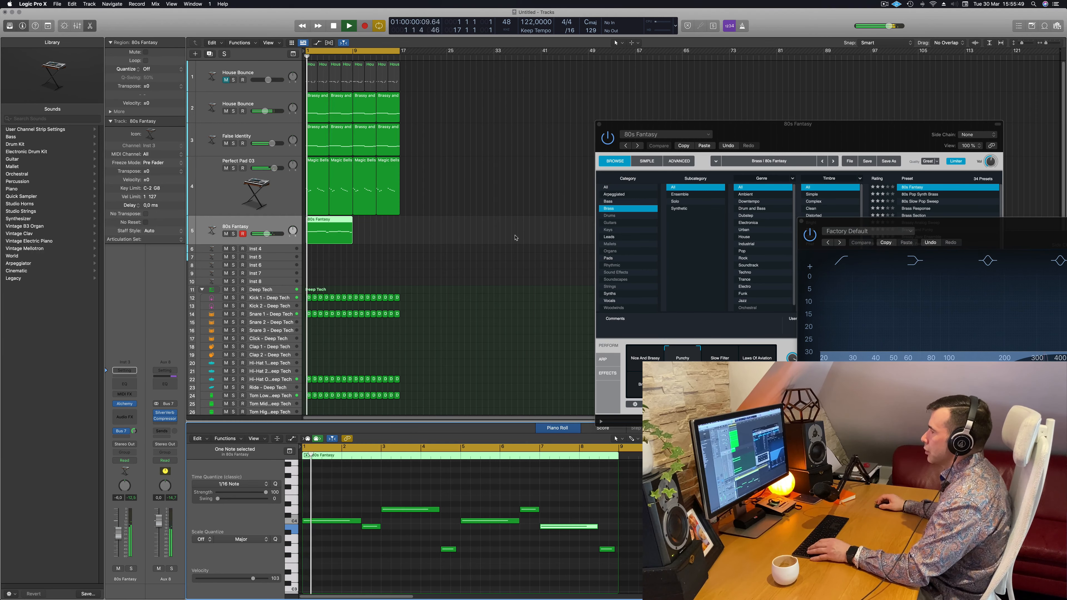
Play the loop to check the edited melody, and copy the eight-bar 80s Fantasy region to bars 9–16
left_click(500, 258)
left_click(331, 220)
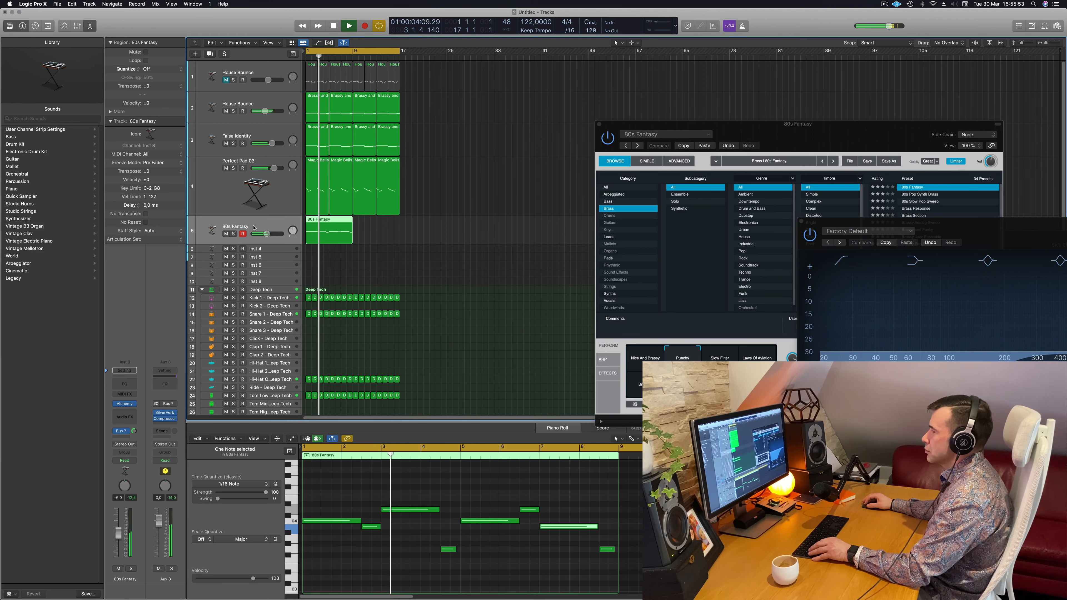
key("super+Right")
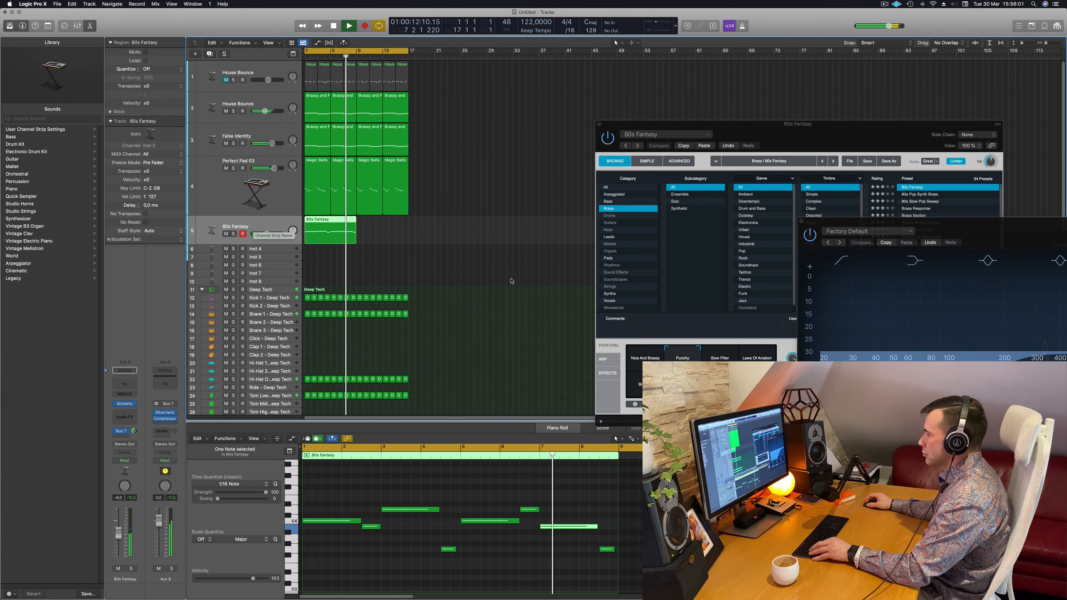
key("super+Left")
key("Return")
key("space")
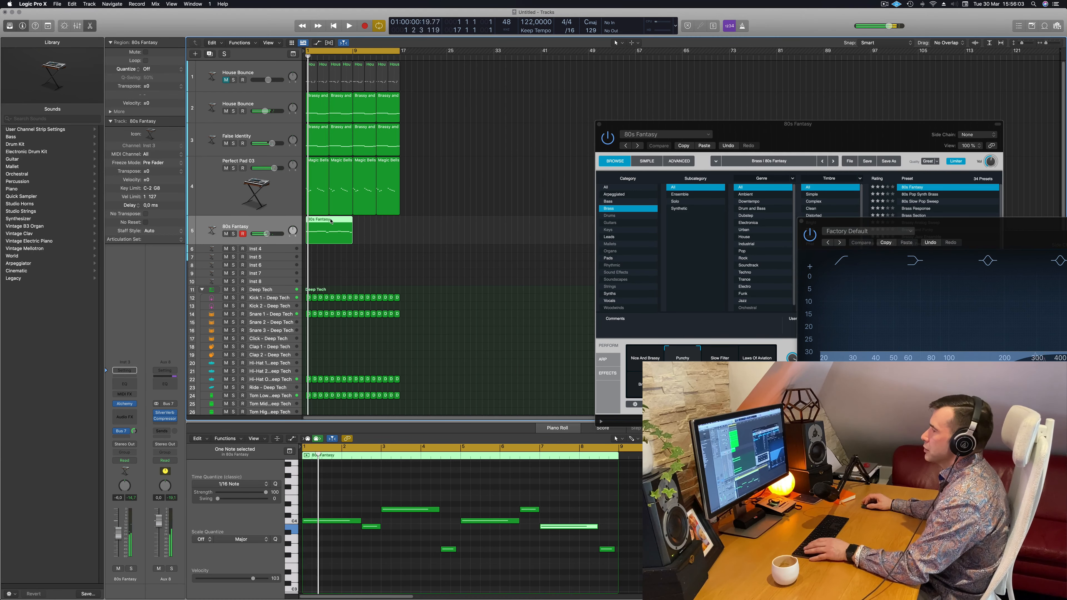
key("space")
left_click_drag(332, 222, 376, 224)
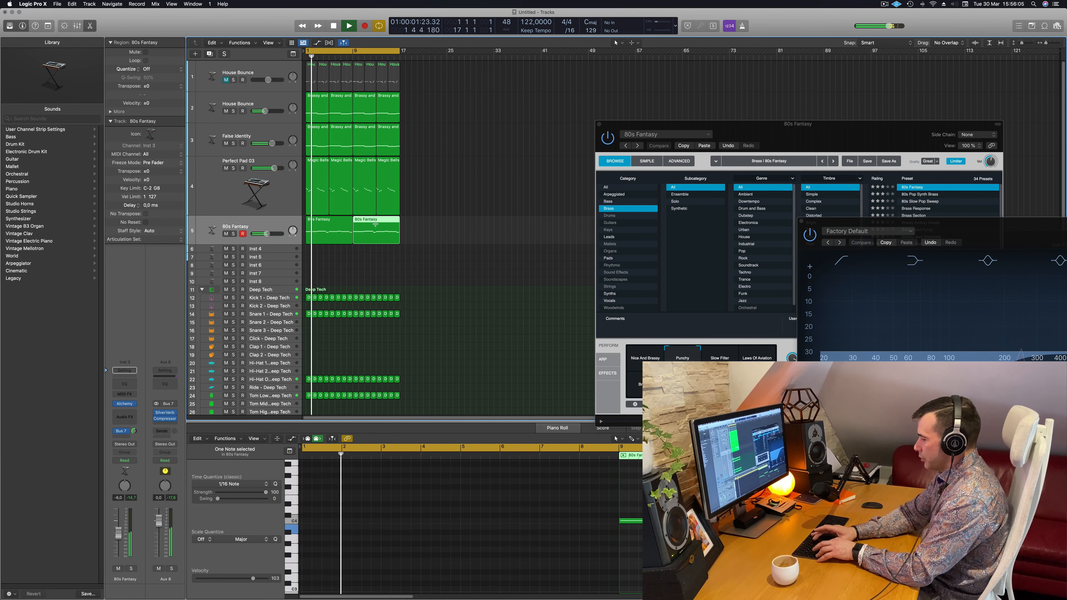
Repeat all regions once to fill bars 17–32 and extend the cycle range to cover the whole 32 bars
key("super+a")
key("super+r")
key("Return")
key("space")
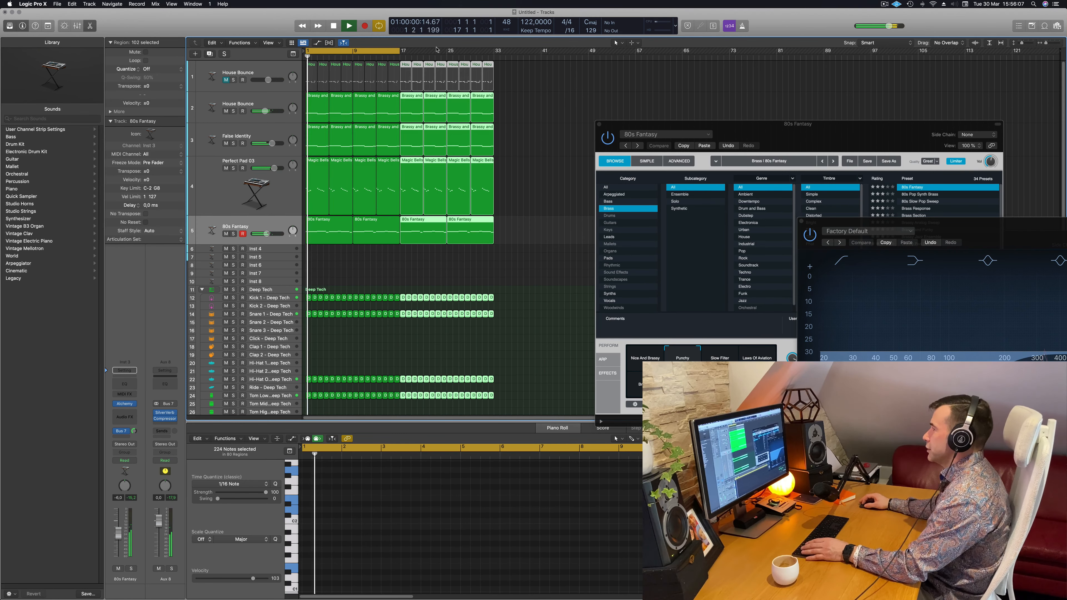
left_click_drag(397, 51, 491, 59)
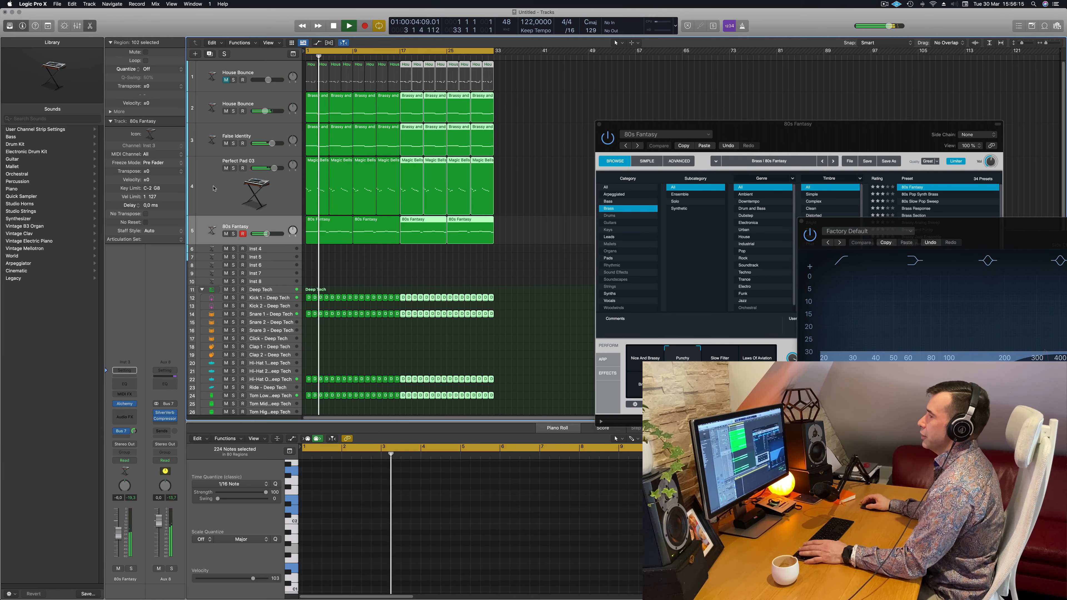
Solo the Perfect Pad 03 track briefly to hear it alone, and mute it in the mix
left_click(228, 179)
left_click(233, 169)
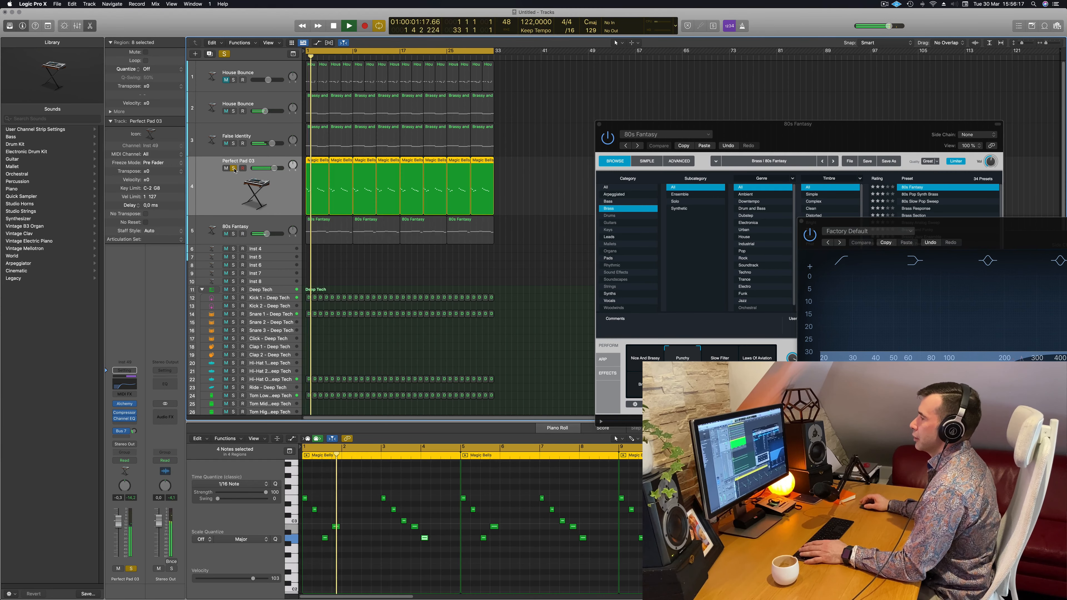
left_click(234, 168)
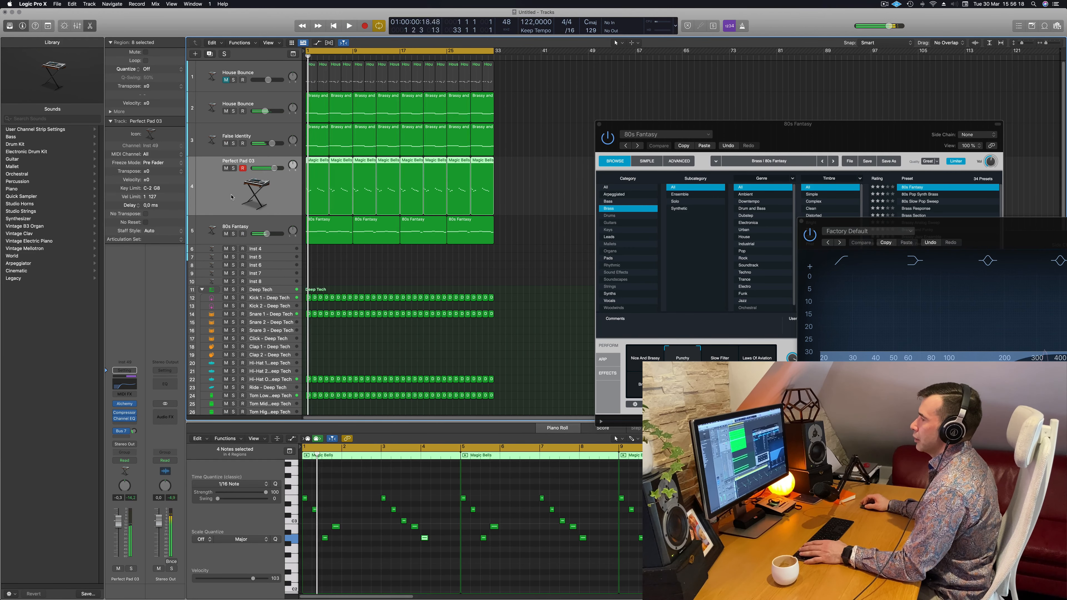
left_click(226, 168)
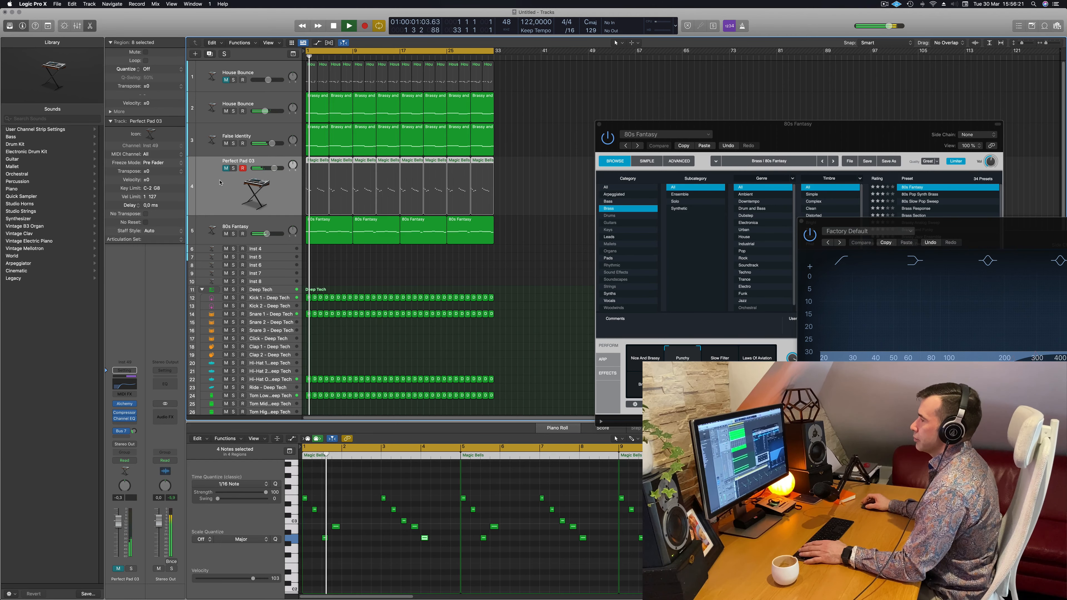
Select the False Identity track, restart playback from the beginning and set the track's automation mode to Touch
left_click(279, 133)
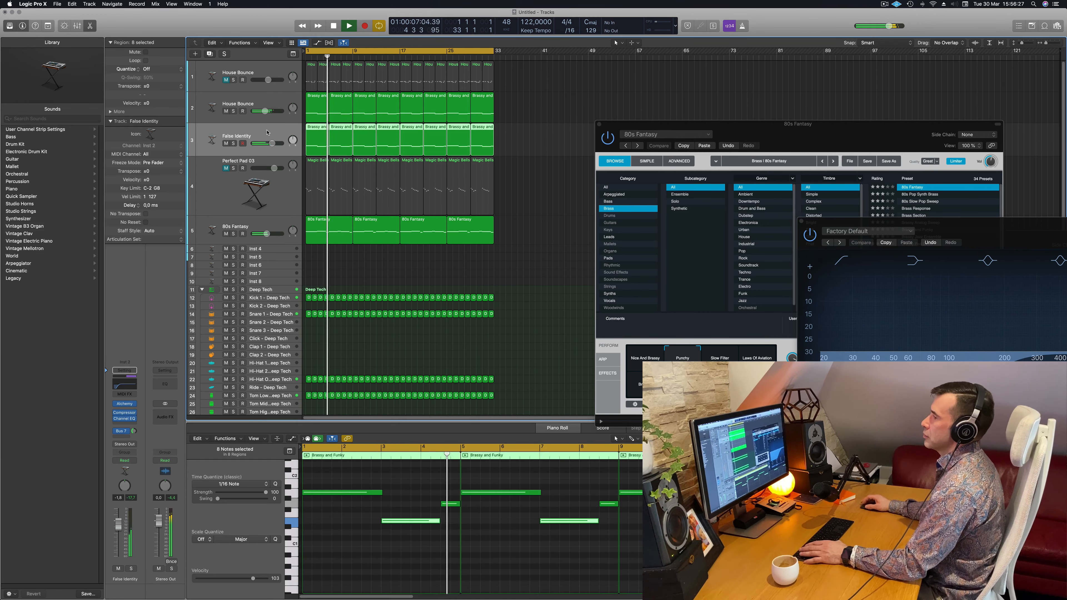
key("Return")
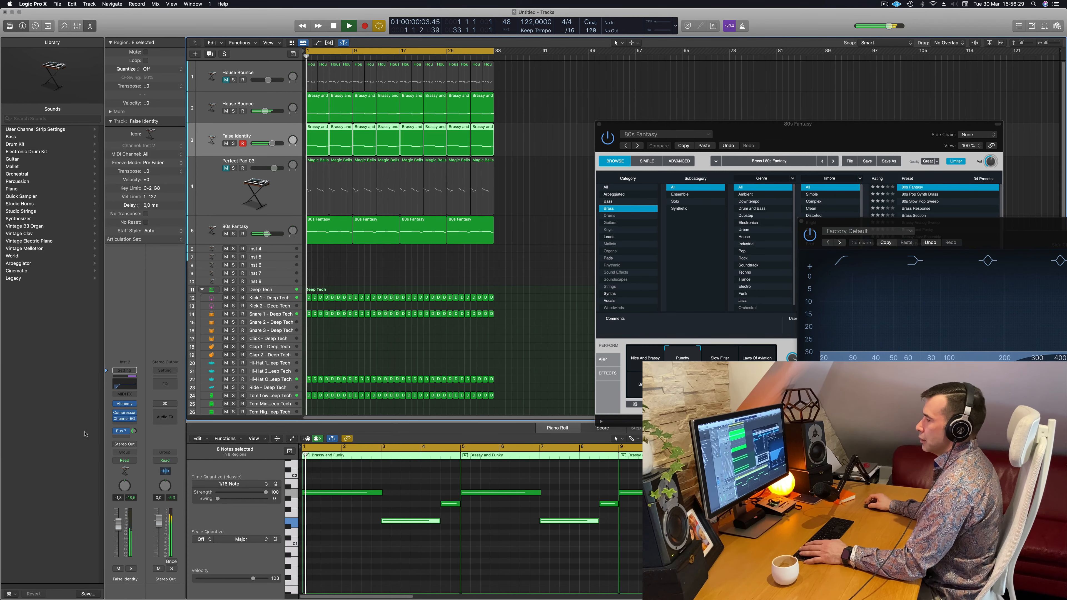
key("Return")
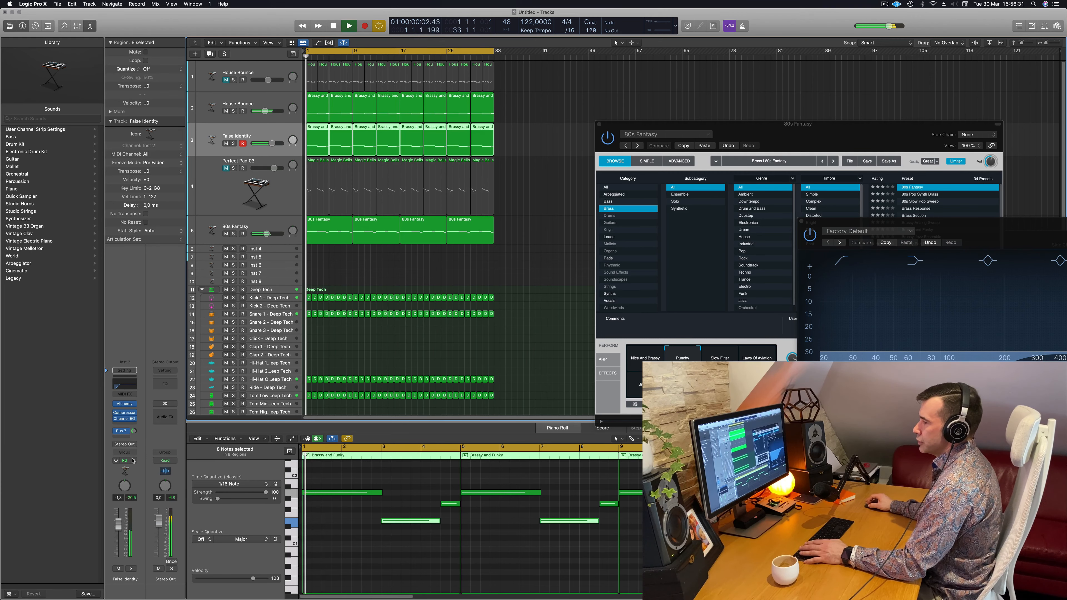
left_click(133, 460)
left_click(128, 470)
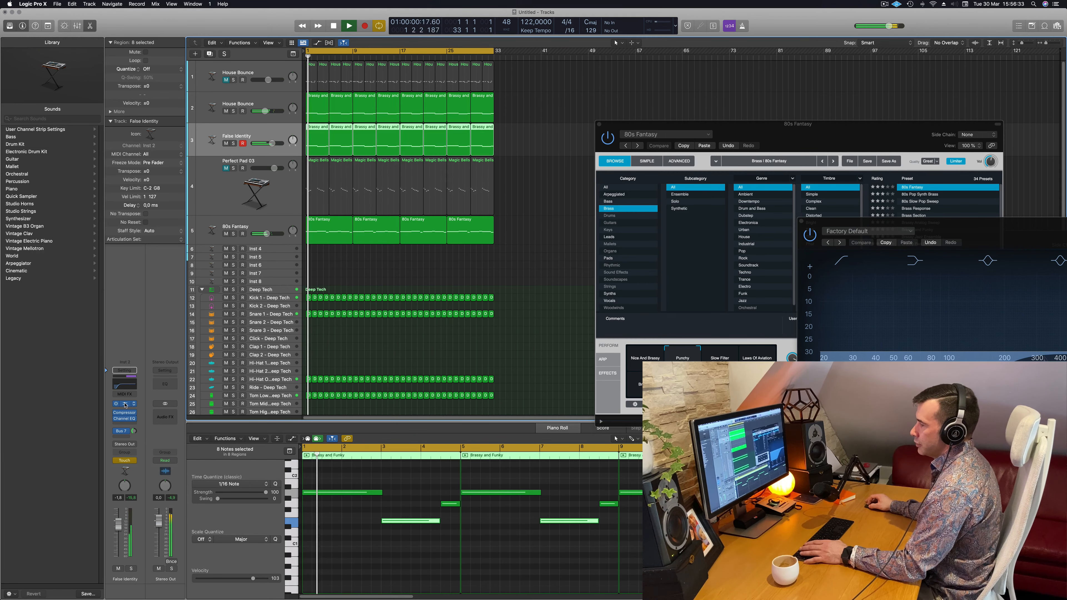
Open the False Identity Alchemy instrument and turn its Cutoff knob during playback to record automation
left_click_drag(562, 145, 632, 129)
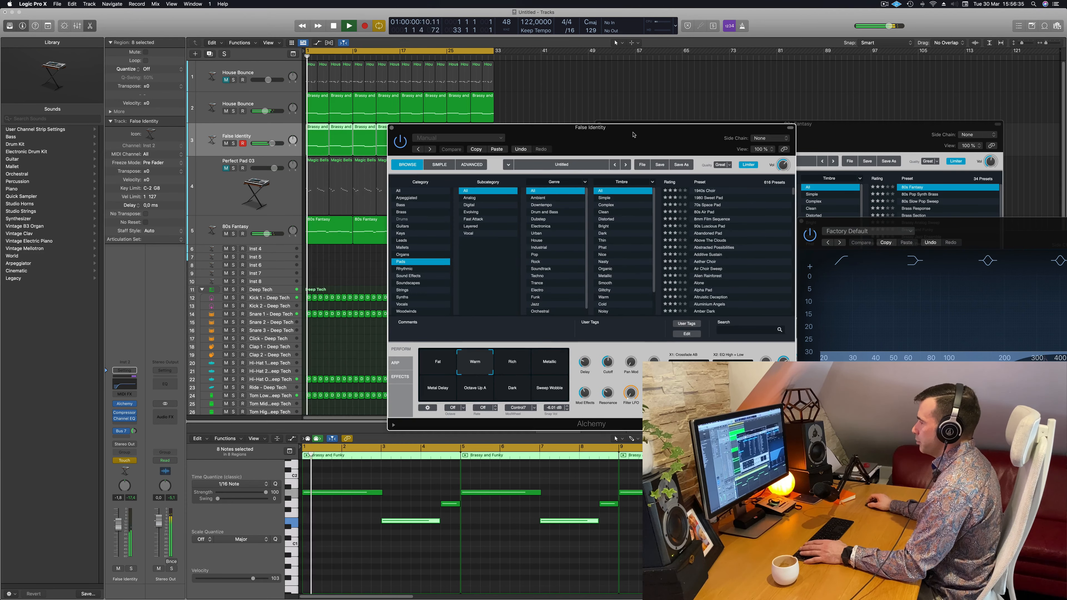
key("Return")
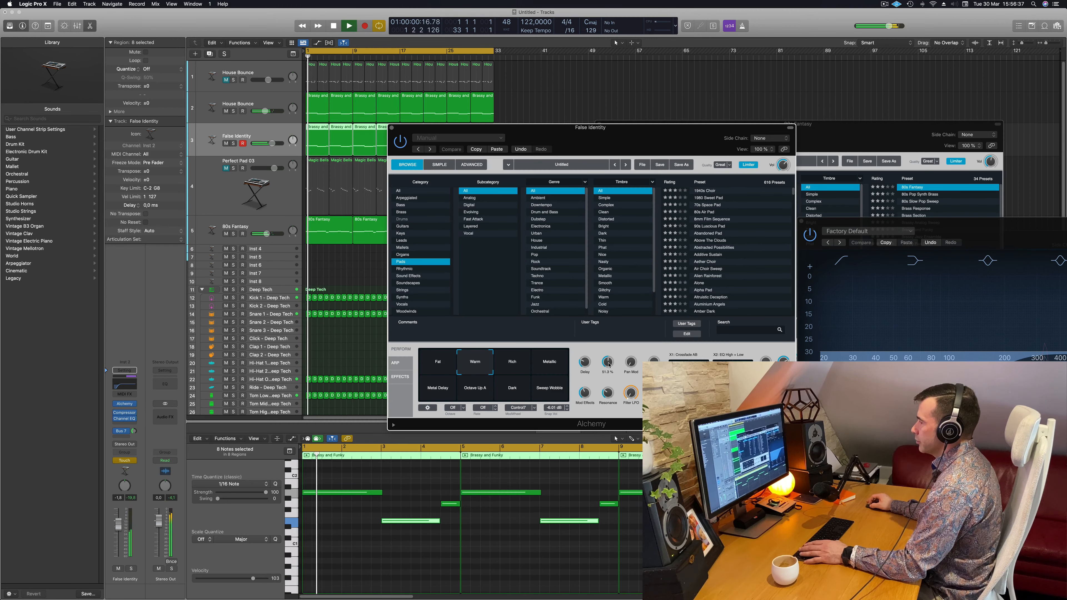
left_click_drag(610, 364, 609, 363)
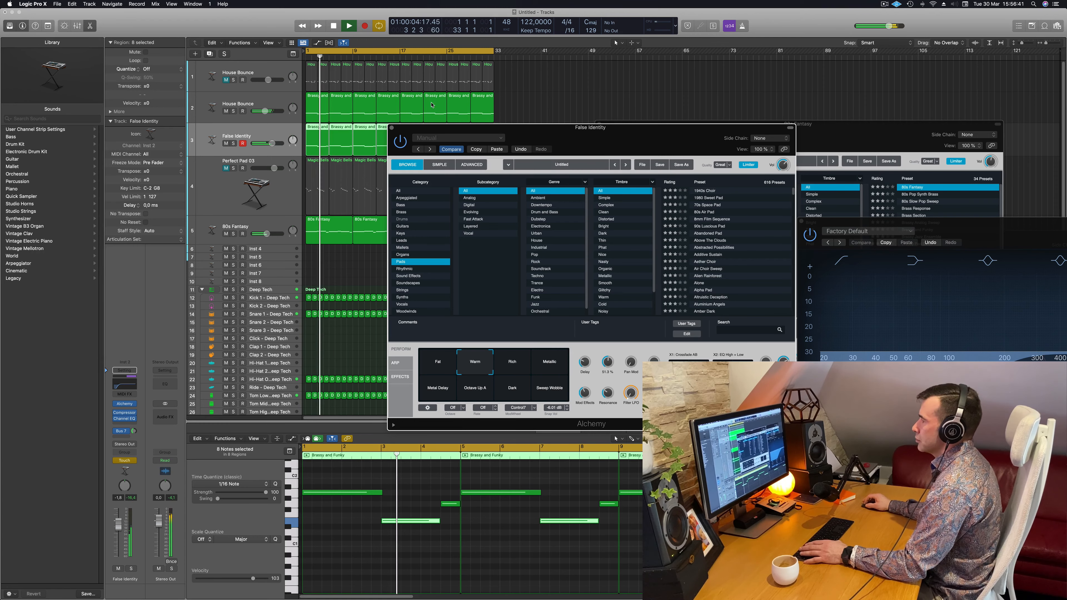
left_click_drag(641, 133, 817, 133)
key("Return")
Show track automation, display the Alchemy Cutoff curve on False Identity, and set the automation mode back to Read
key("a")
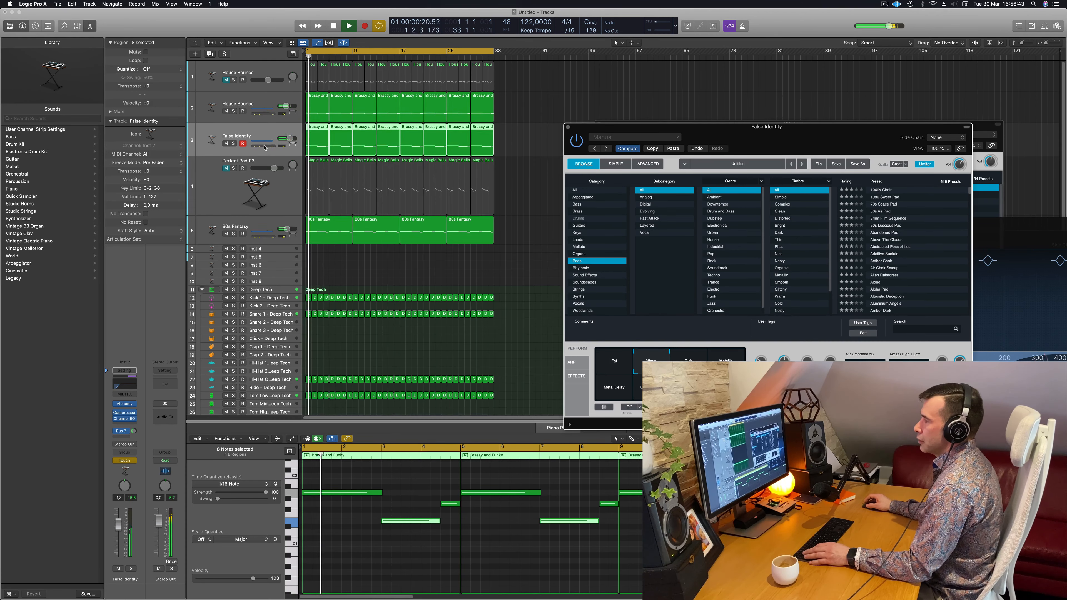
left_click(240, 144)
left_click(268, 145)
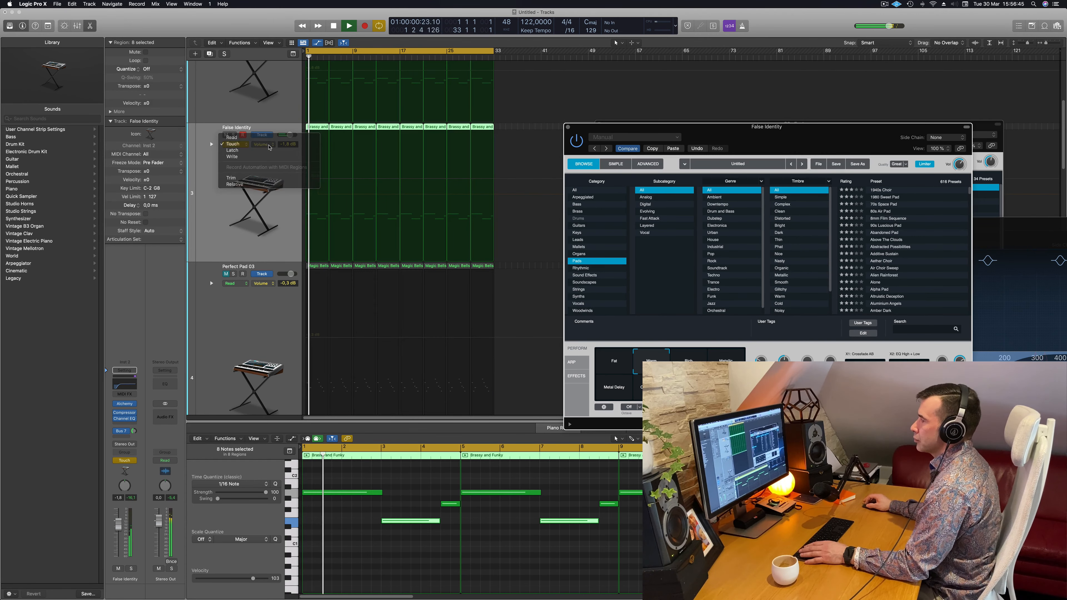
left_click(269, 146)
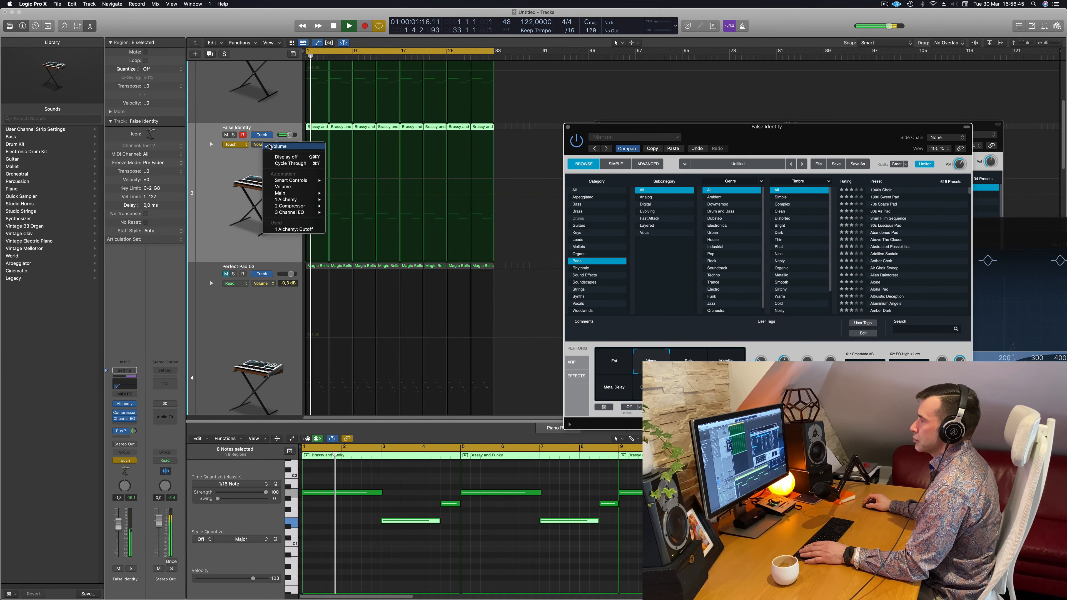
left_click(289, 229)
left_click(236, 145)
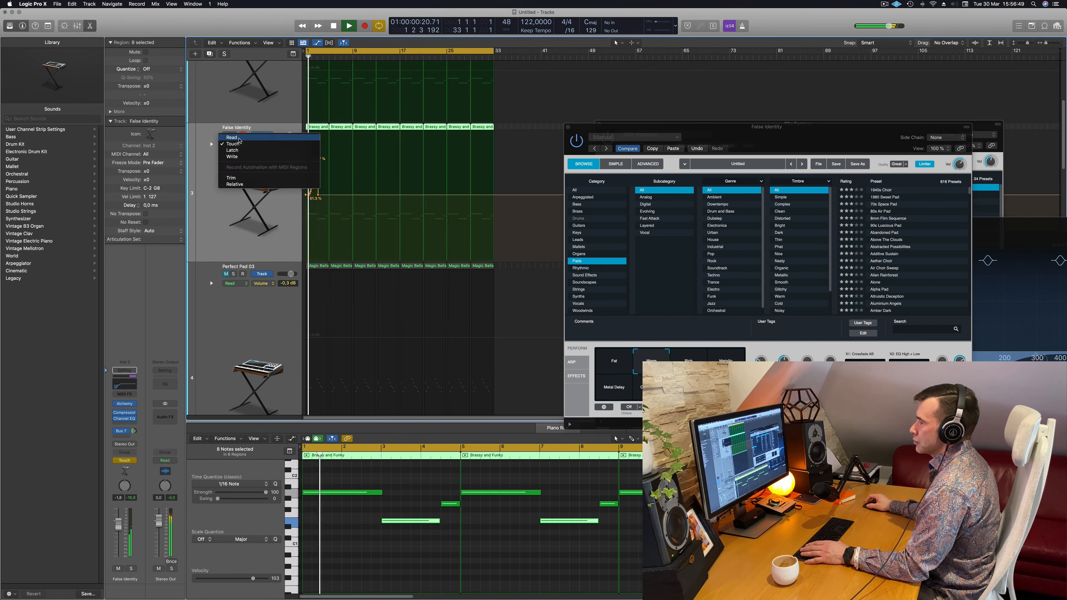
left_click(235, 138)
Ramp the False Identity Cutoff automation up to 99% at bar 5, and solo the track briefly to hear it
mouse_move(318, 194)
left_mouse_down()
mouse_move(307, 195)
mouse_move(329, 187)
mouse_move(329, 132)
left_mouse_up()
key("space")
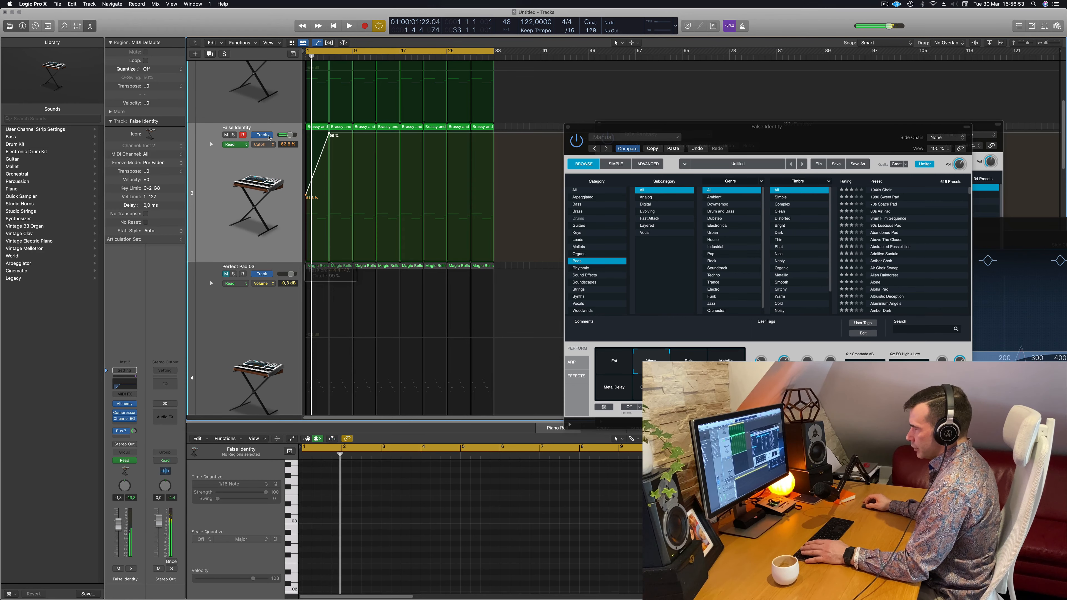
left_click(232, 135)
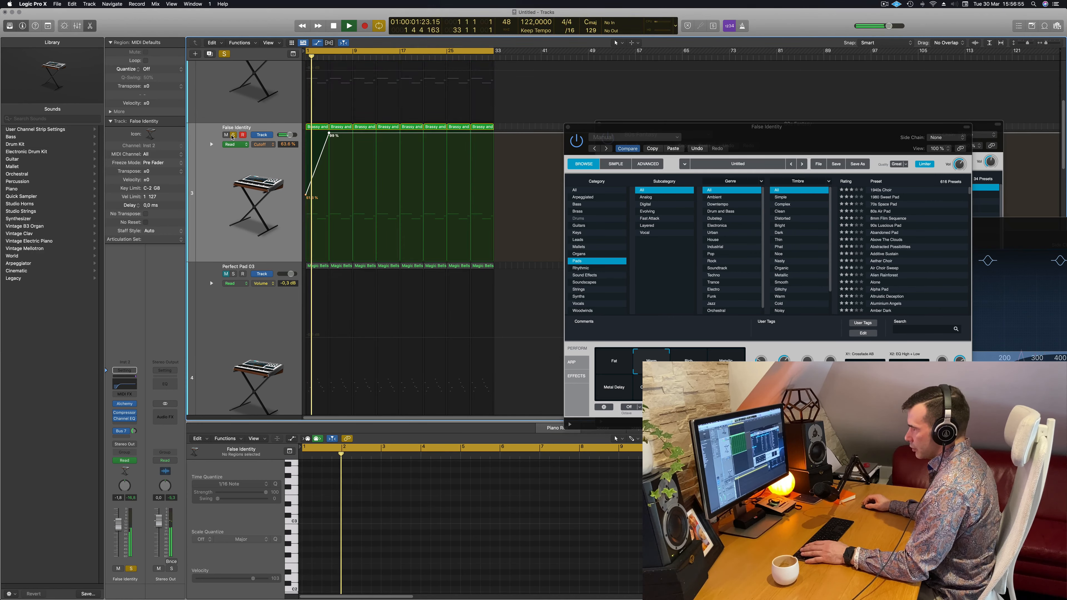
left_click(232, 135)
Add a Cutoff drop to about 49.7% at bar 5 and move the 99% peak close to the end of bar 4
key("super+Right")
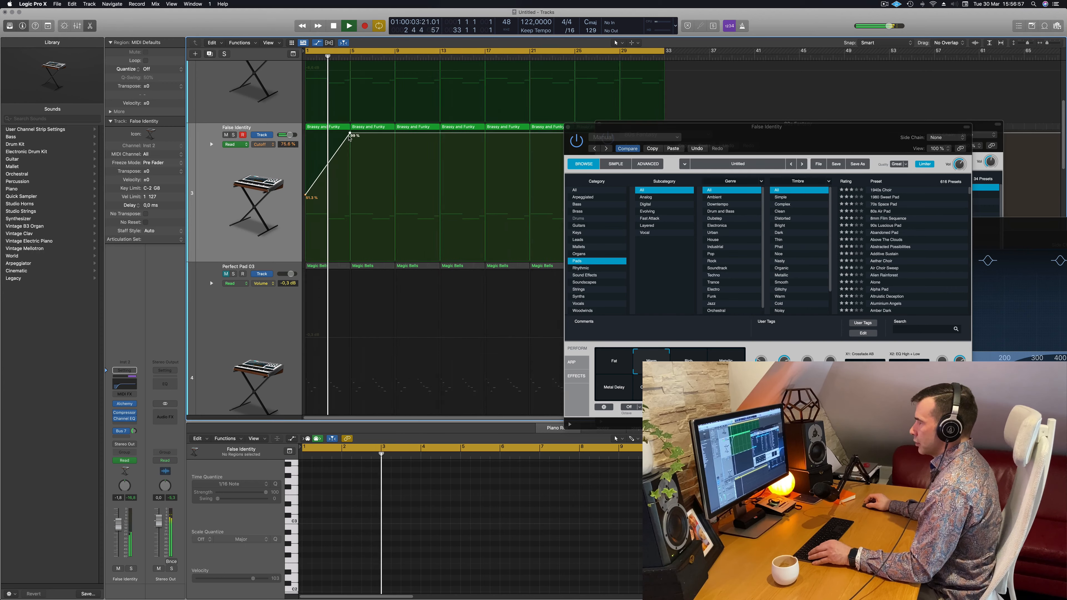
key("super+Right")
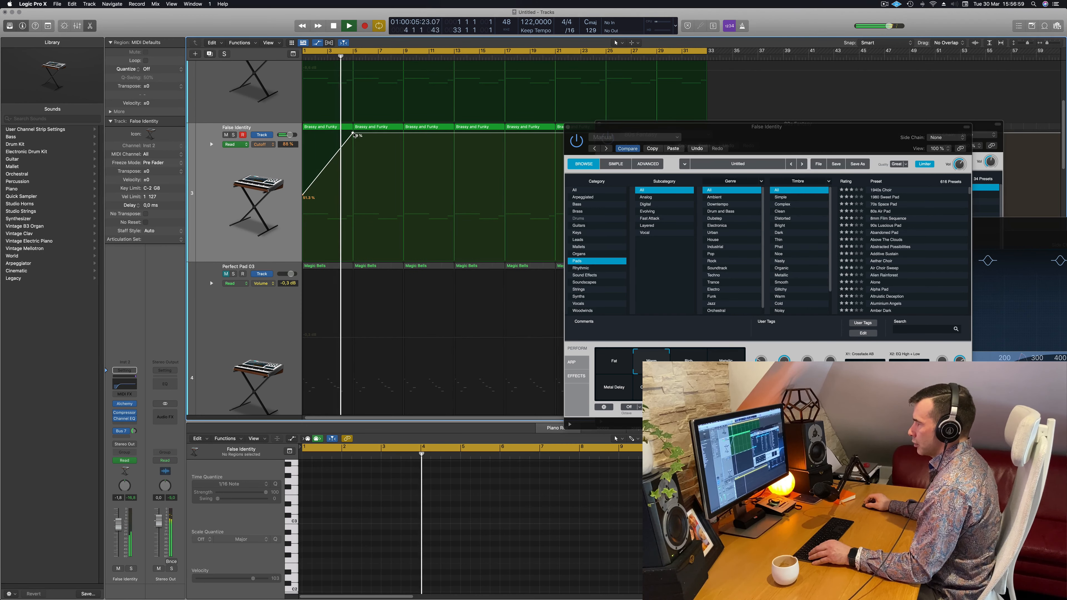
left_click_drag(353, 134, 354, 197)
key("Return")
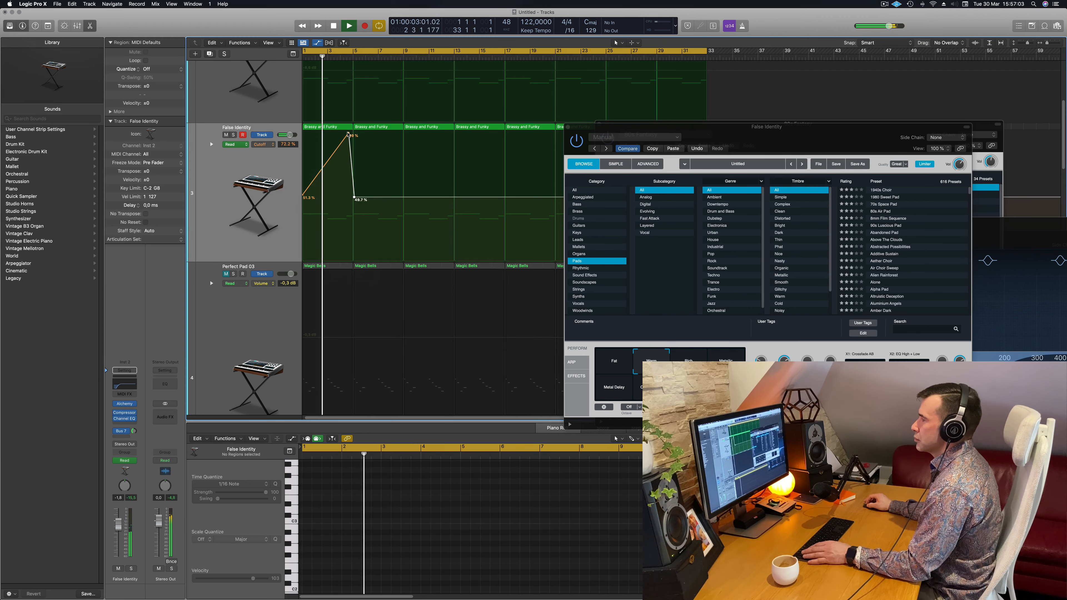
left_click_drag(349, 133, 351, 133)
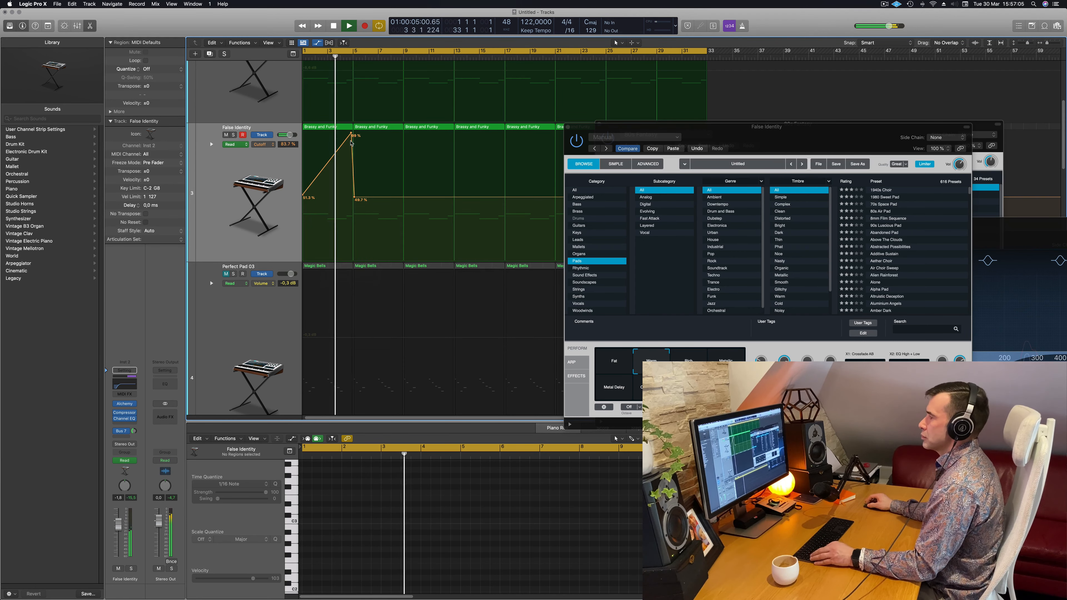
Move the low Cutoff point to bar 9 at about 53.2% for a gradual fall, and replay from the start
scroll(341, 199, "down", 2)
scroll(340, 200, "down", 2)
left_click(337, 197)
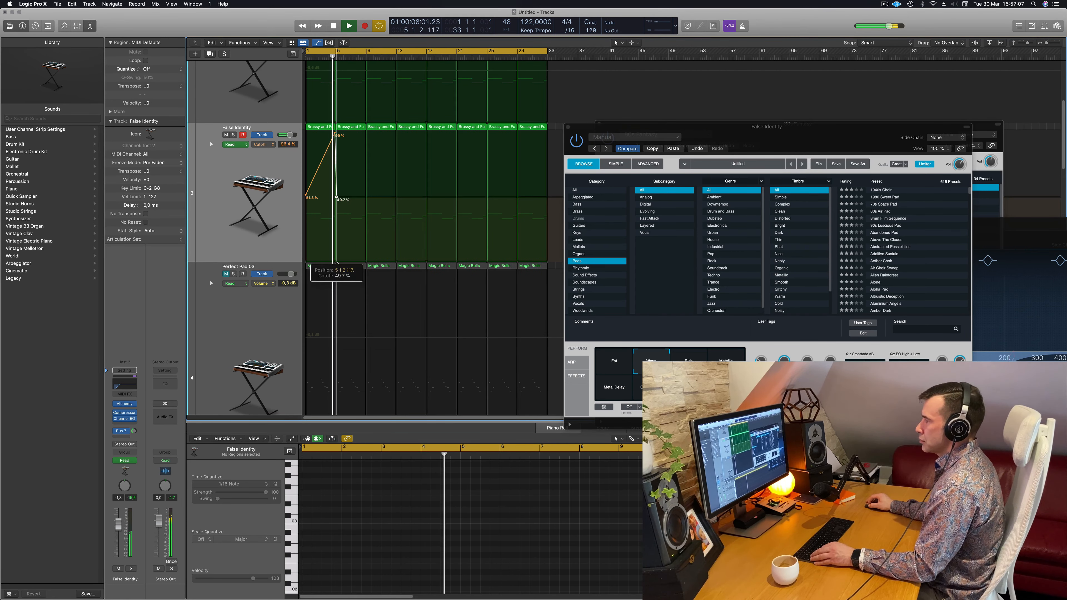
left_click_drag(337, 197, 366, 192)
scroll(359, 192, "left", 1)
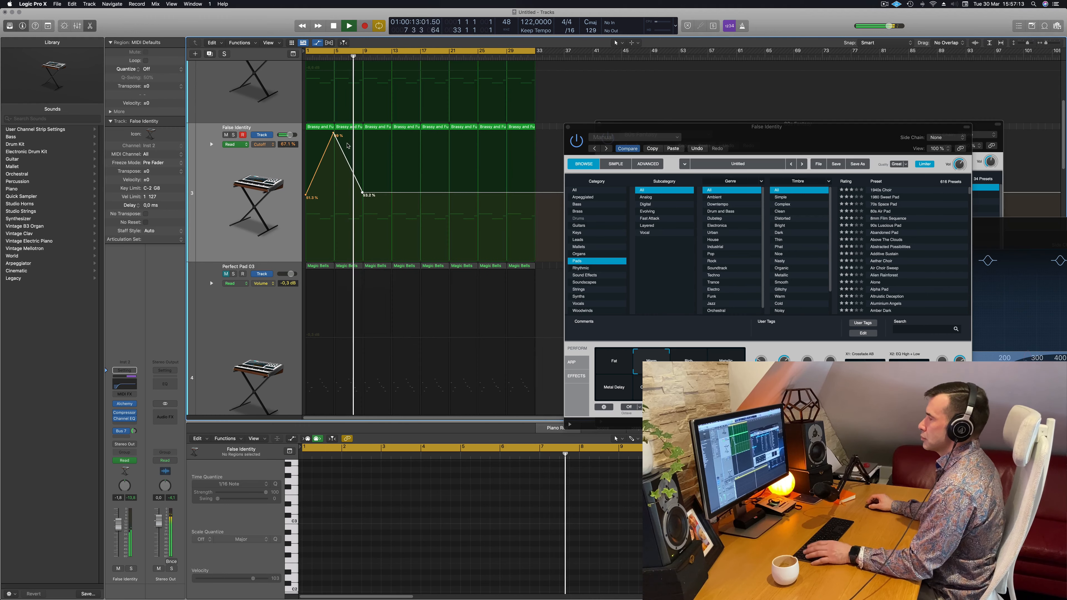
key("space")
key("space")
left_click(335, 133)
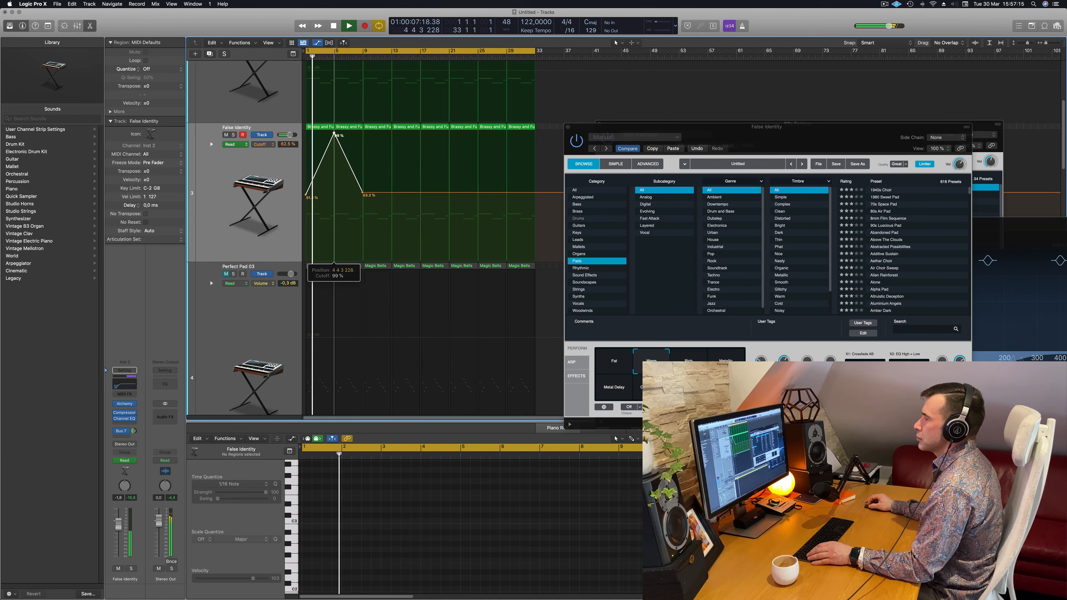
Add Cutoff points at bars 13 and 17, and raise the bar 13 point near maximum to form a second peak
key("super+Left")
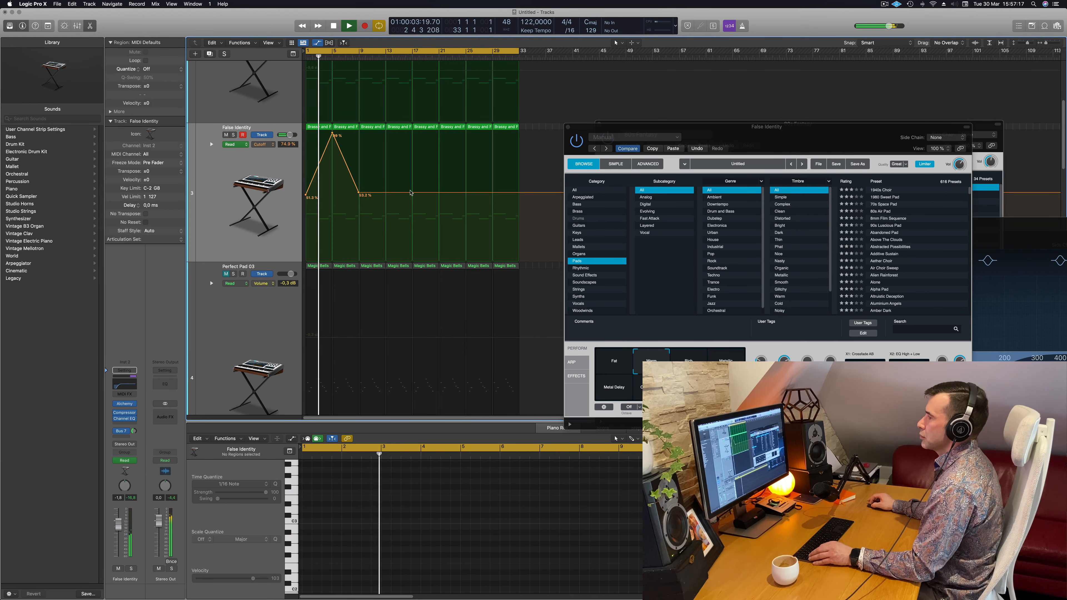
left_click(412, 192)
left_click(386, 193)
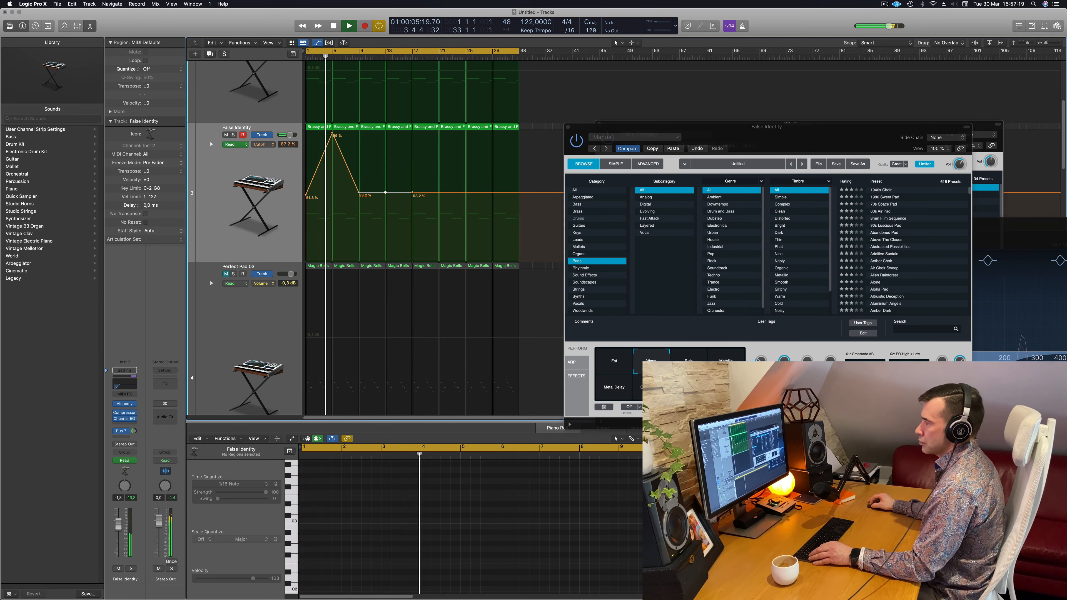
left_click_drag(386, 193, 385, 132)
key("super+Left")
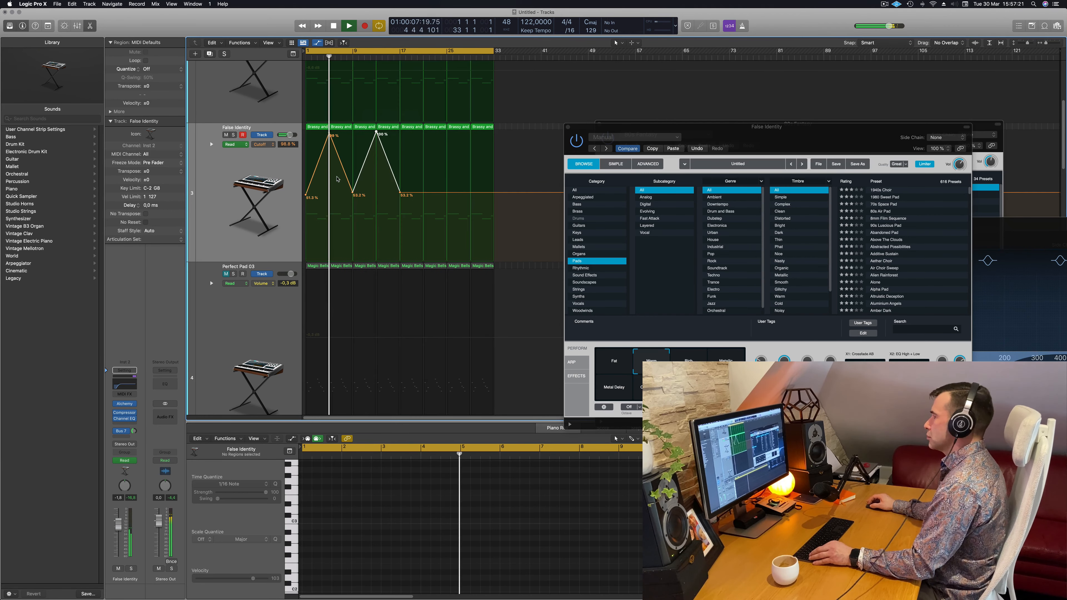
Unmute the Perfect Pad 03 track and lower its volume to -2.8 dB during playback
key("super+Up")
key("super+Up")
key("super+Up")
key("super+Up")
key("super+Up")
key("super+Up")
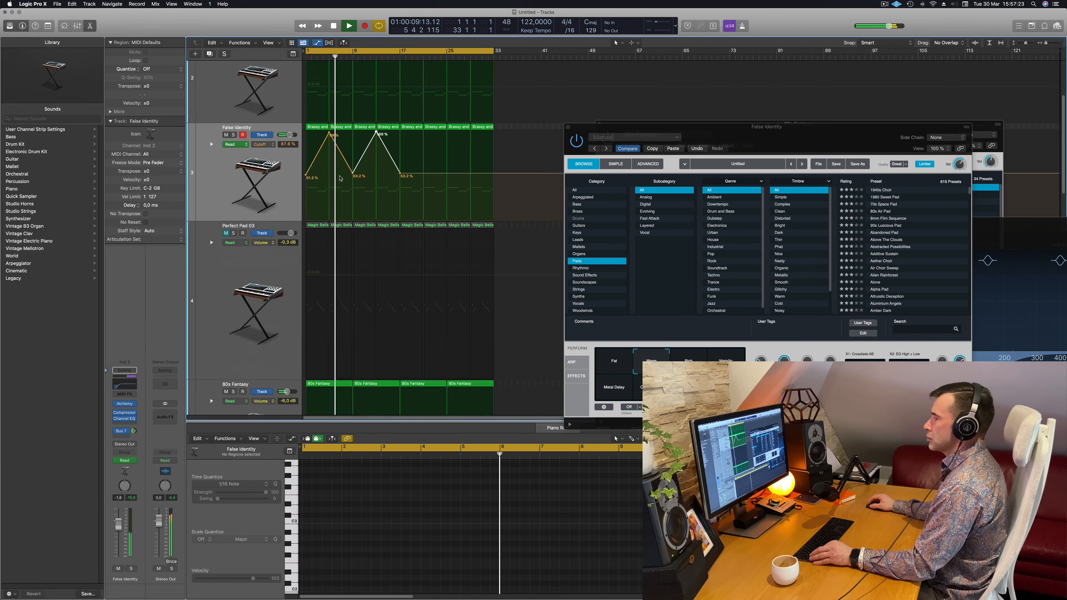
left_click(215, 223)
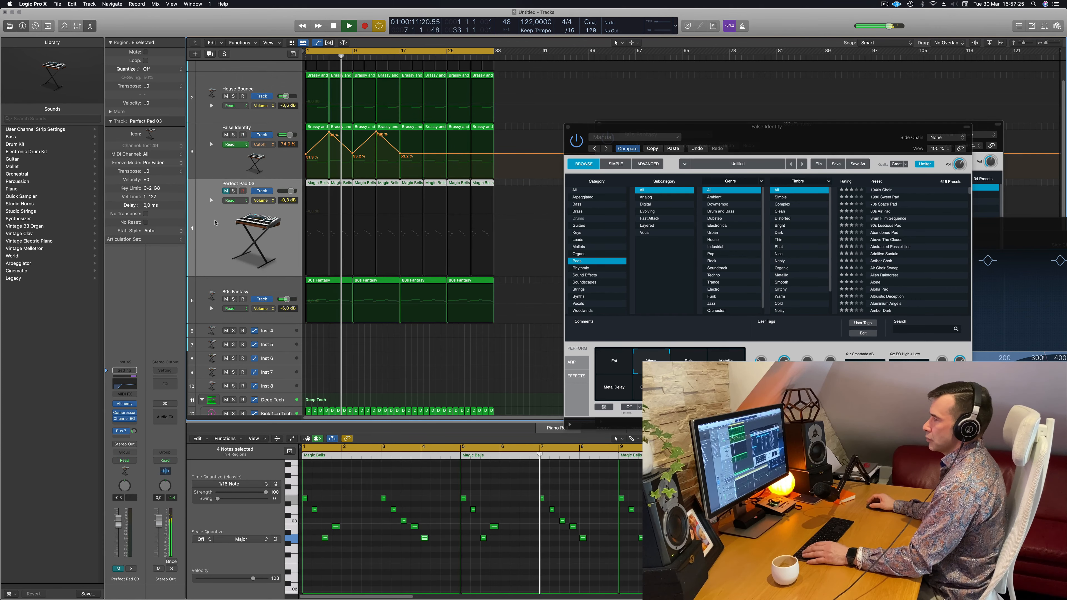
left_click(227, 191)
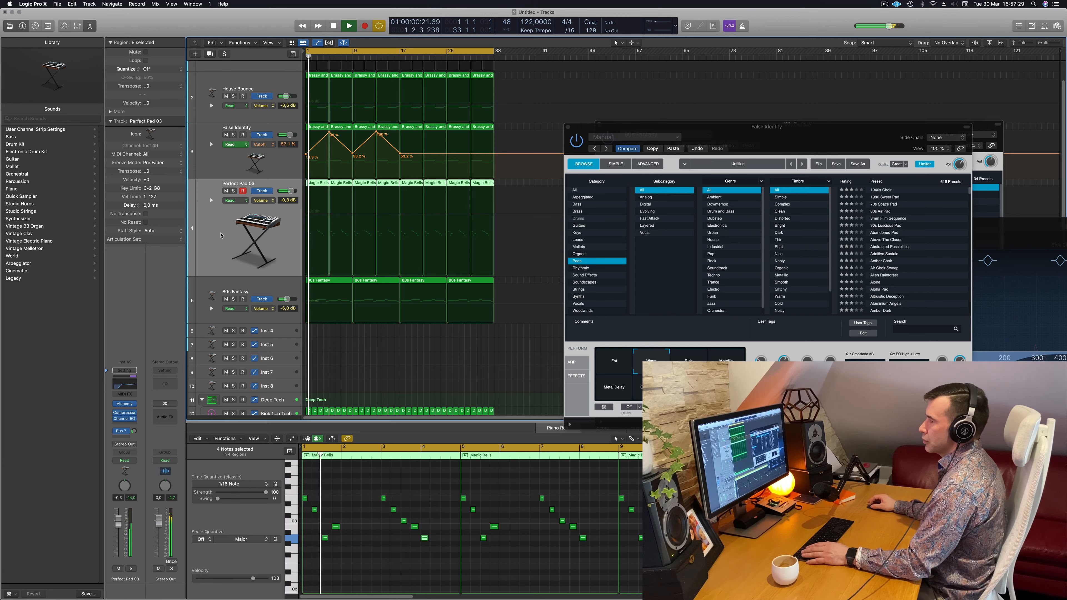
key("Return")
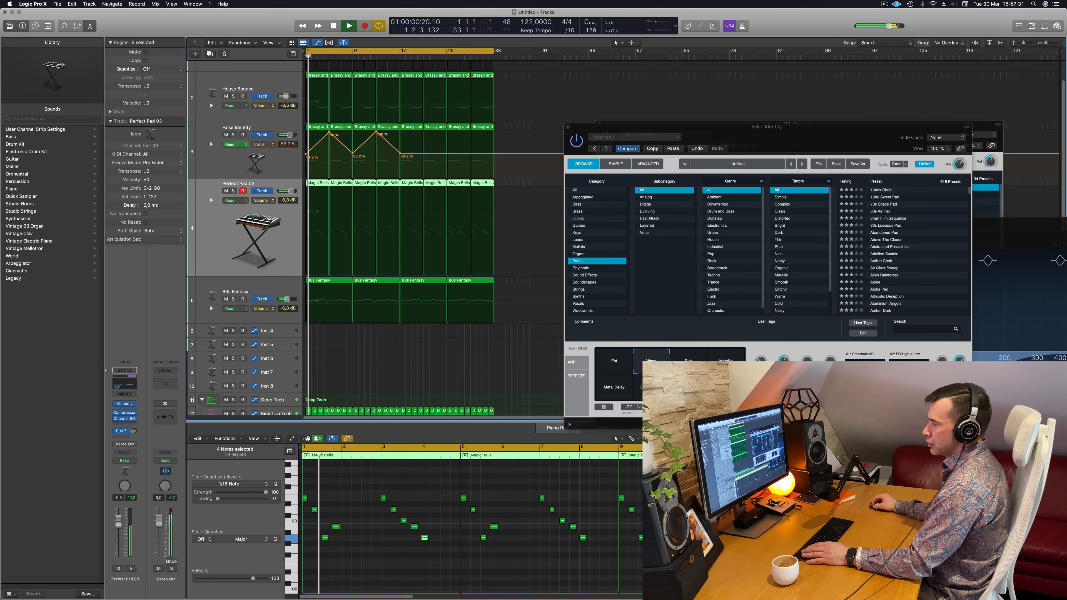
left_click_drag(121, 529, 119, 527)
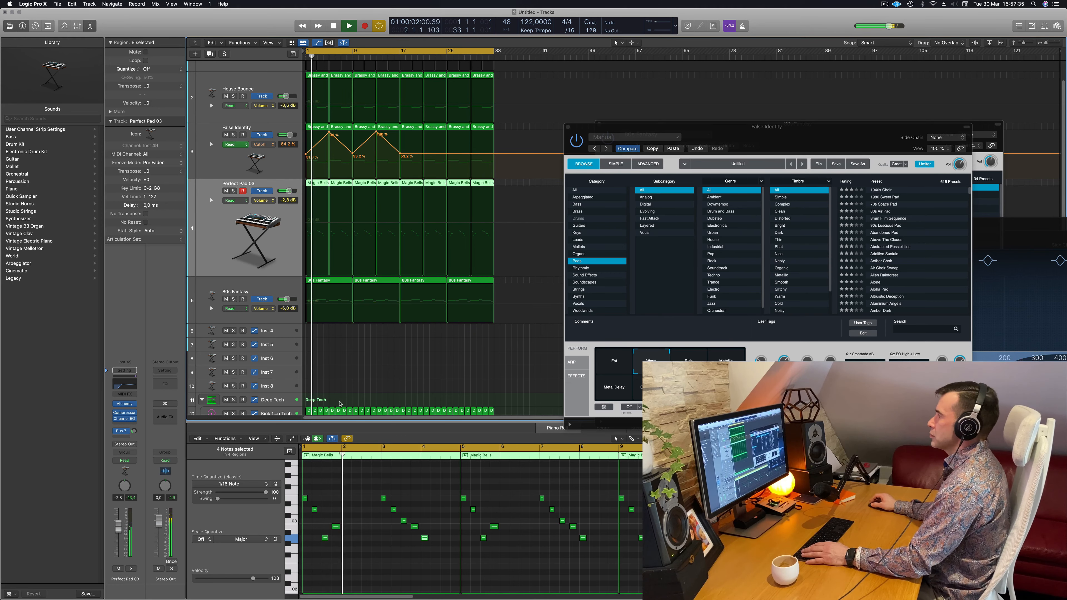
Close the False Identity and 80s Fantasy Alchemy windows to uncover the arrangement
left_click_drag(790, 150, 622, 183)
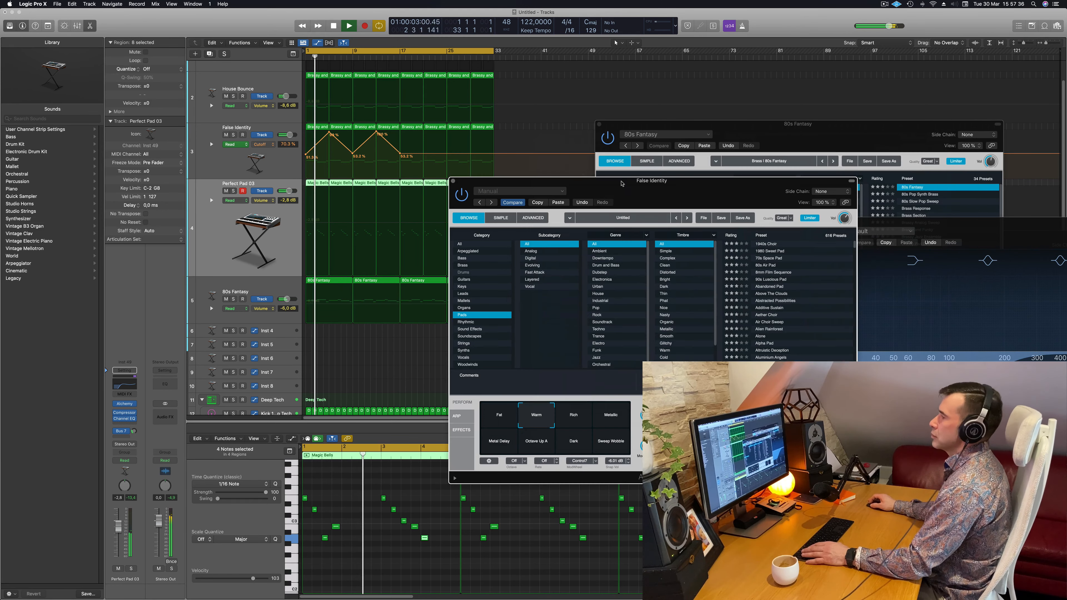
left_click(453, 182)
left_click_drag(610, 125, 313, 169)
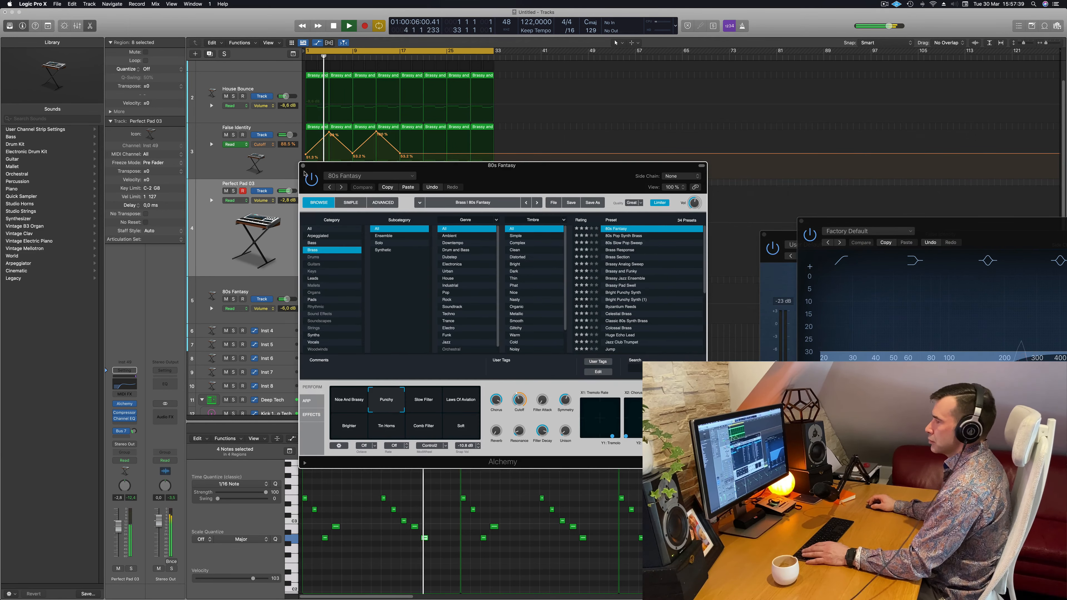
left_click(303, 165)
scroll(397, 216, "down", 5)
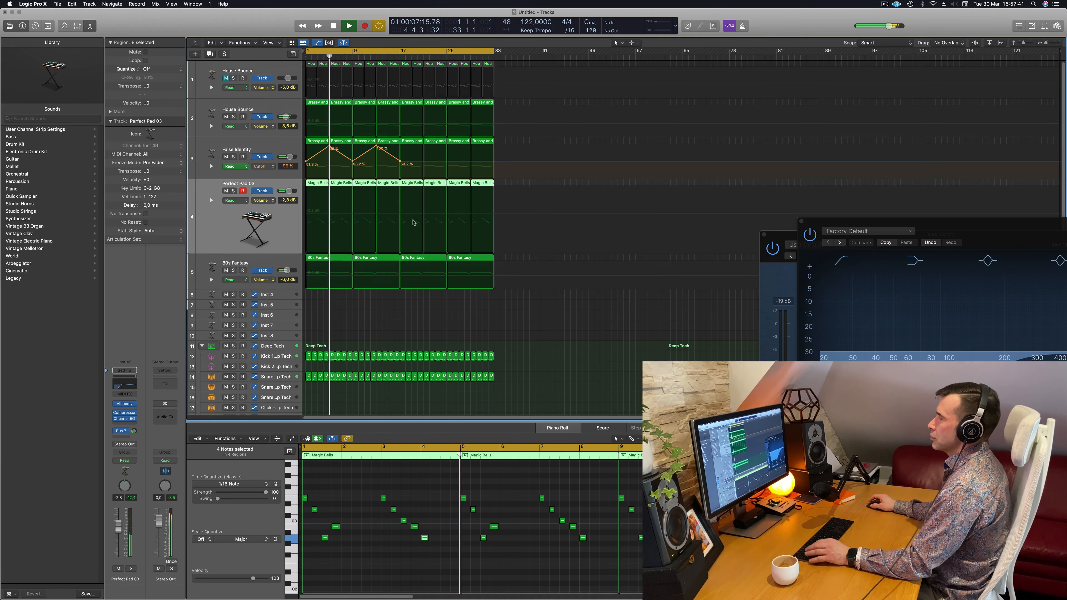
Unmute the first House Bounce track briefly, mute it again, and solo the second House Bounce track for a moment
left_click(226, 78)
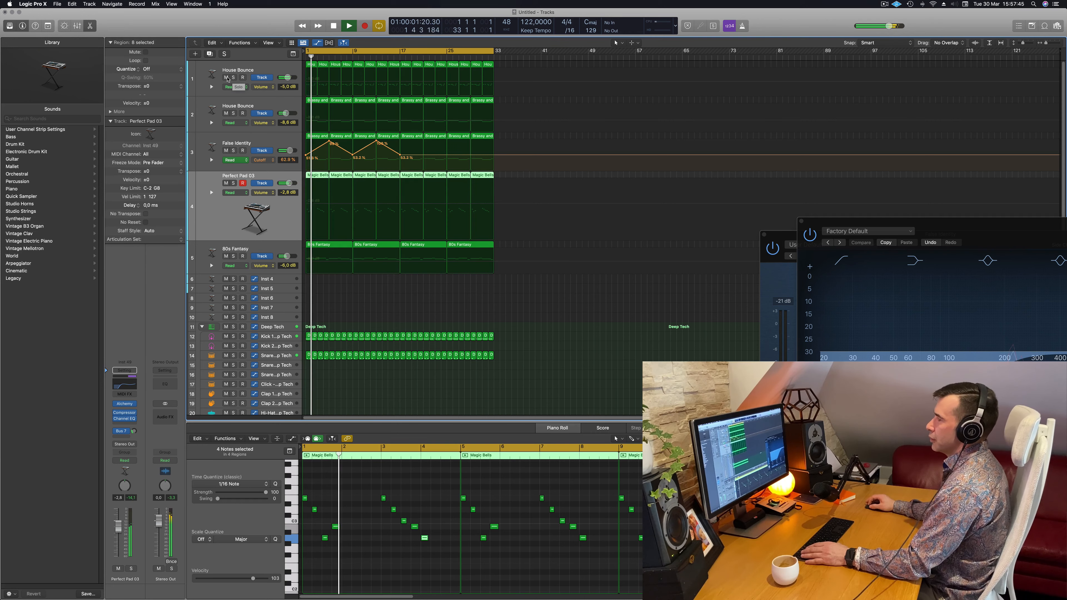
left_click(226, 78)
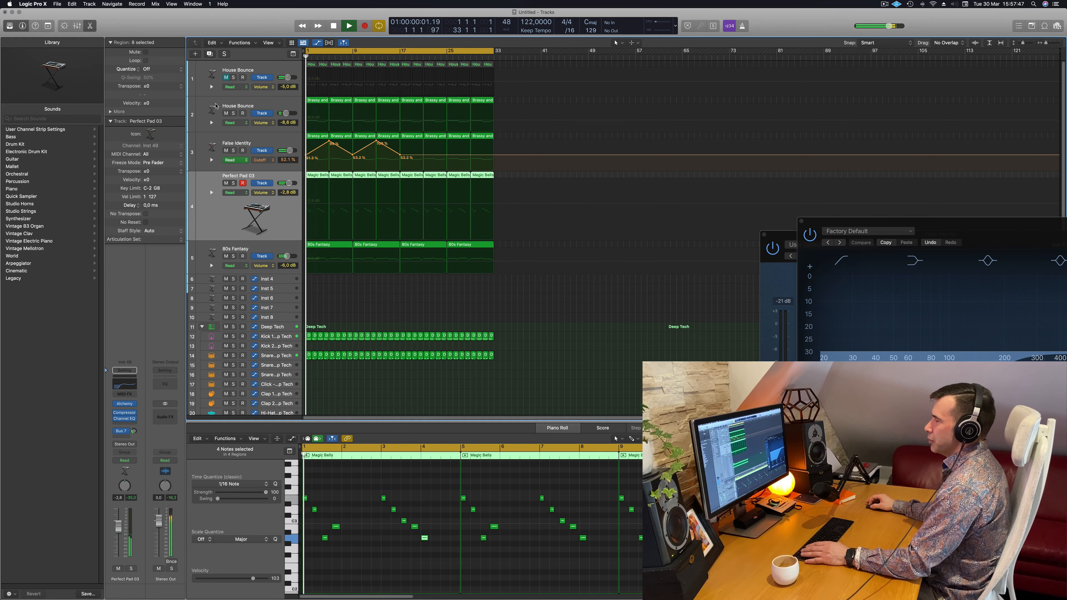
left_click(234, 114)
left_click(233, 114)
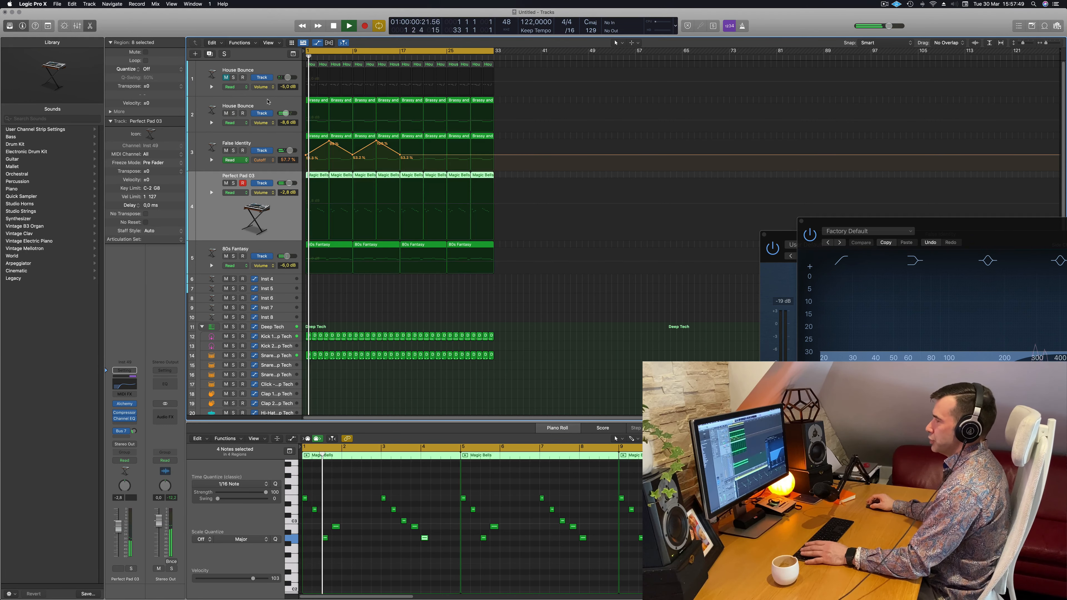
Select the second House Bounce track, open its Alchemy synth, and raise the track volume to about -5.9 dB during playback
left_click(248, 127)
mouse_move(125, 410)
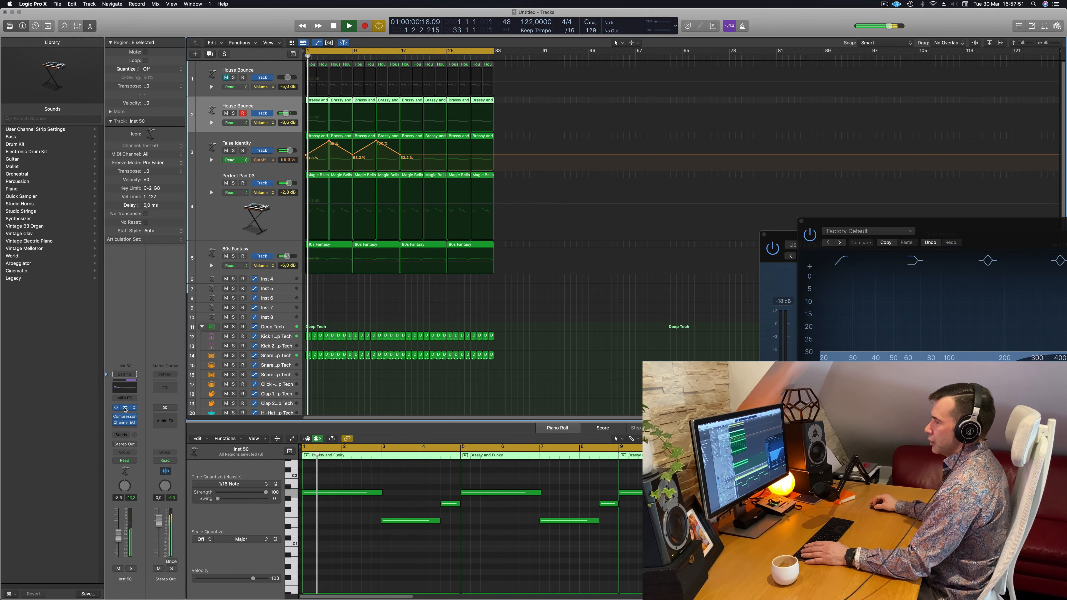
key("Return")
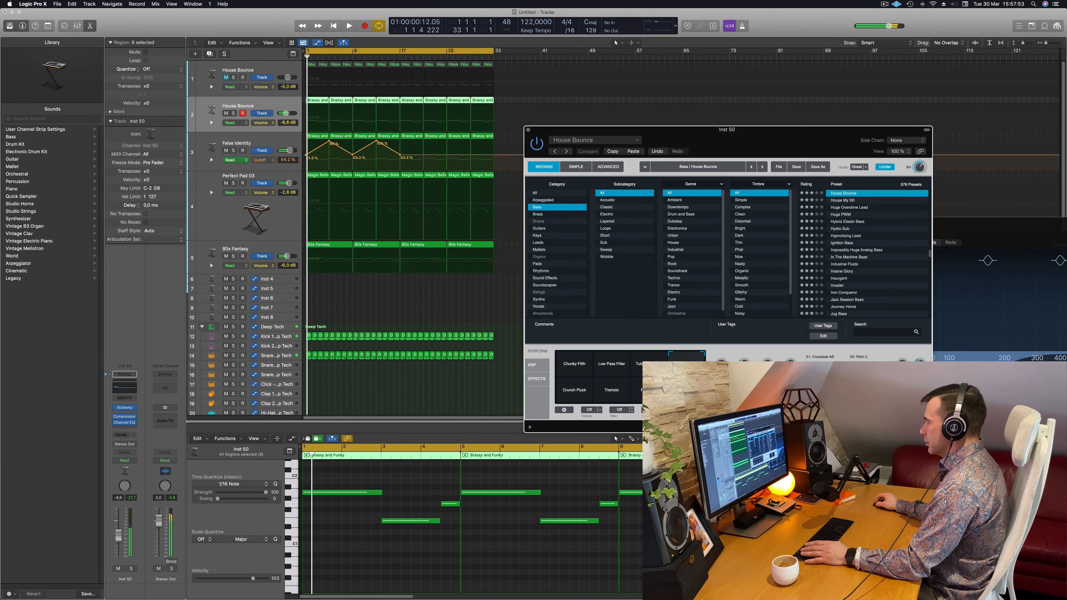
key("space")
key("Return")
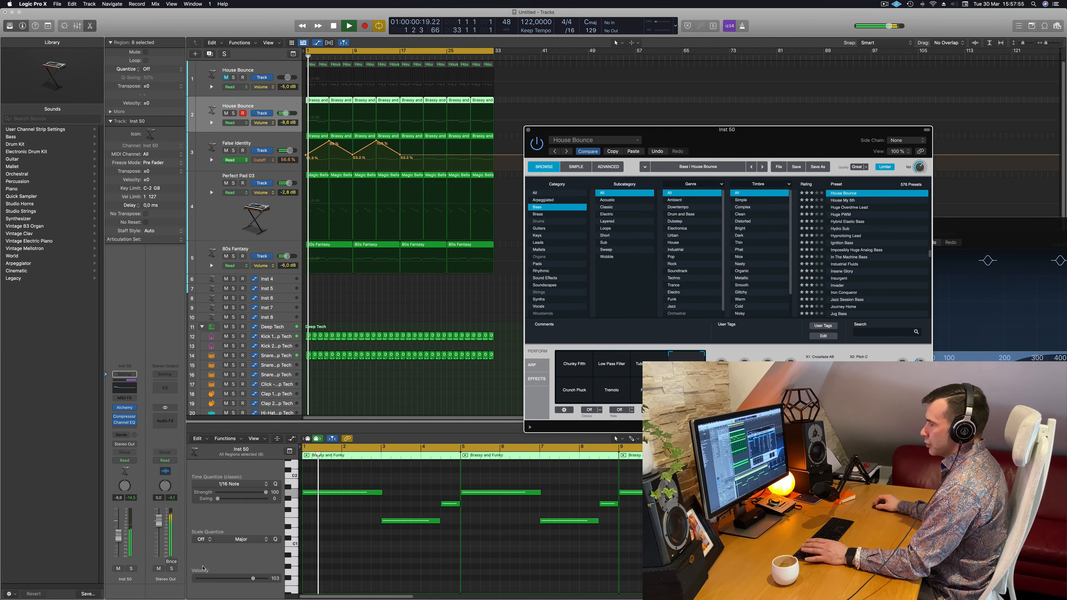
key("Return")
left_click_drag(118, 540, 118, 537)
key("Return")
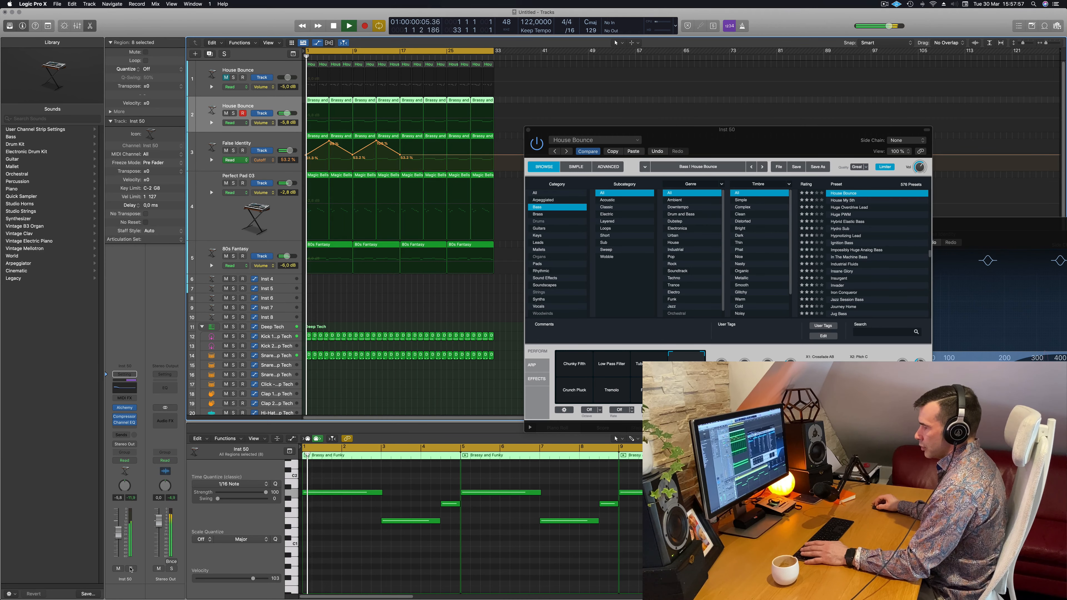
key("s")
key("s")
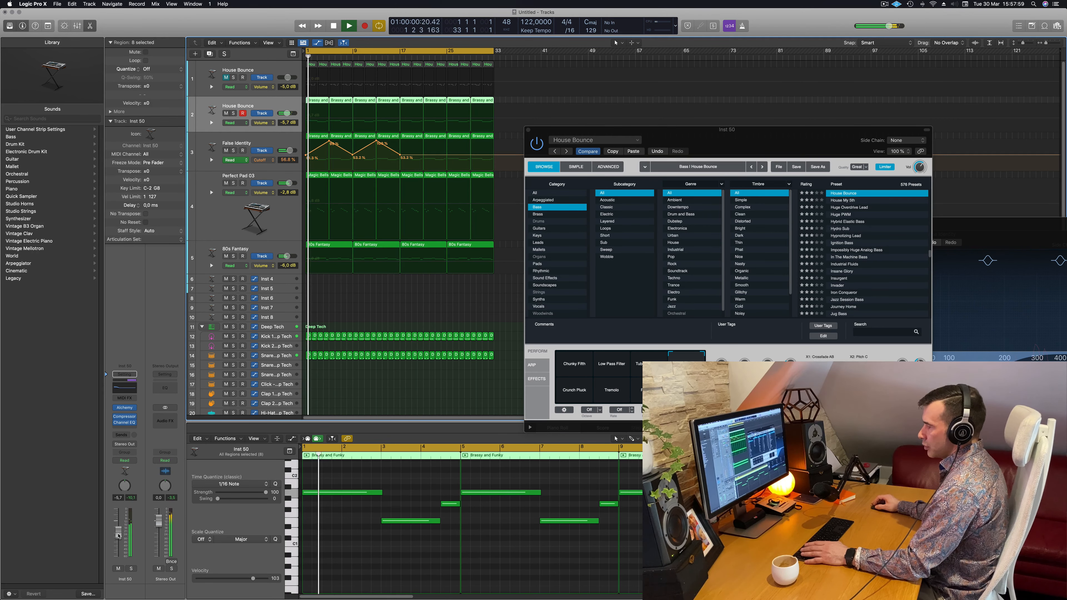
Move the House Bounce Alchemy window aside and close it to uncover the arrangement
left_click(763, 123)
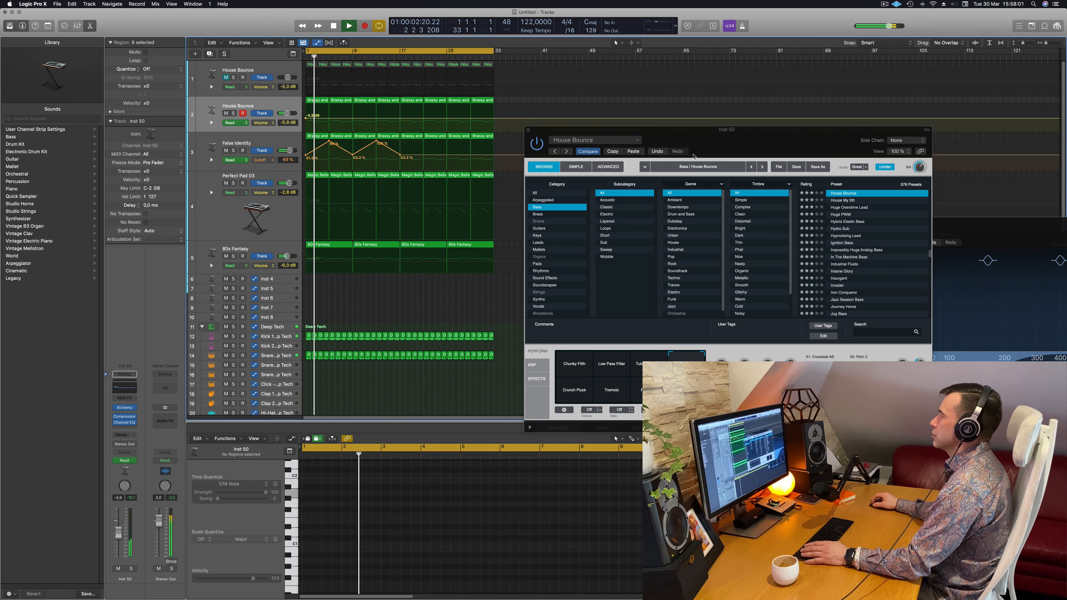
left_click_drag(530, 131, 454, 147)
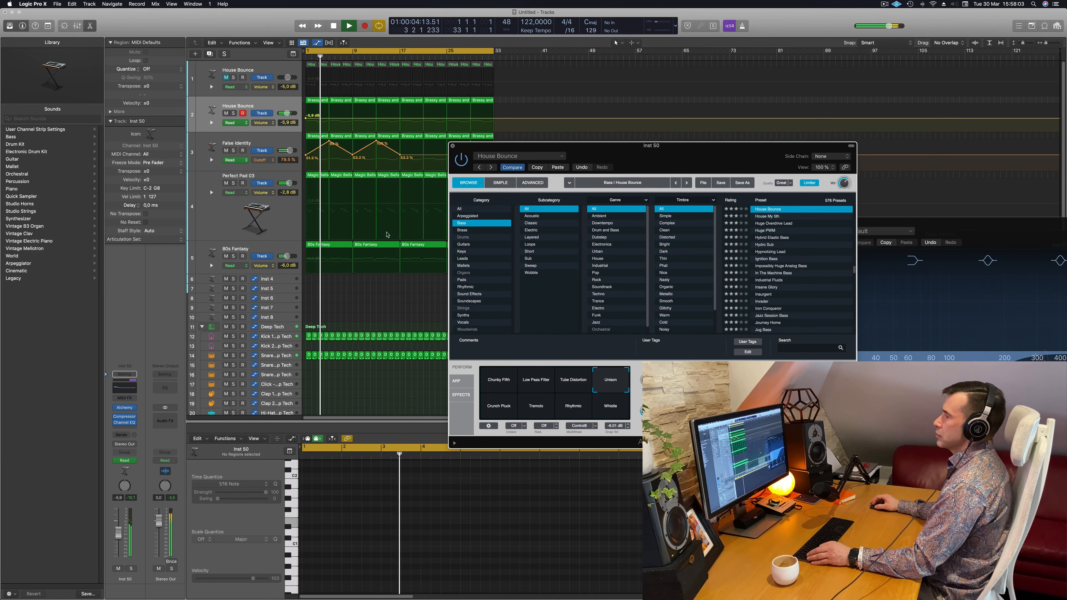
left_click(453, 146)
Add a Channel EQ to the 80s Fantasy track with a low cut at 525 Hz, and close it
scroll(405, 295, "up", 1)
scroll(405, 295, "down", 1)
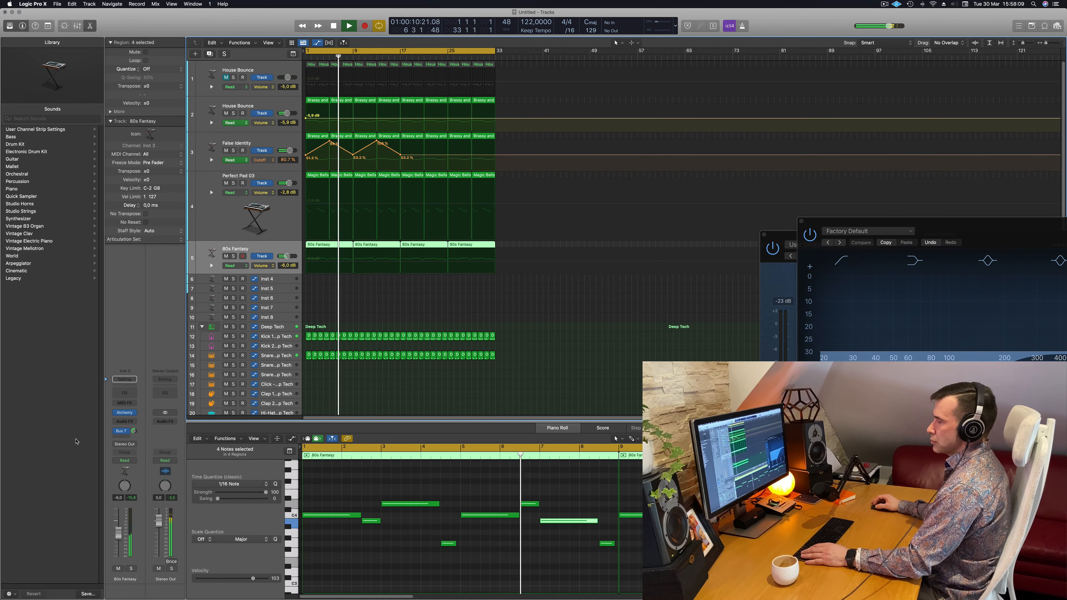
left_click(125, 392)
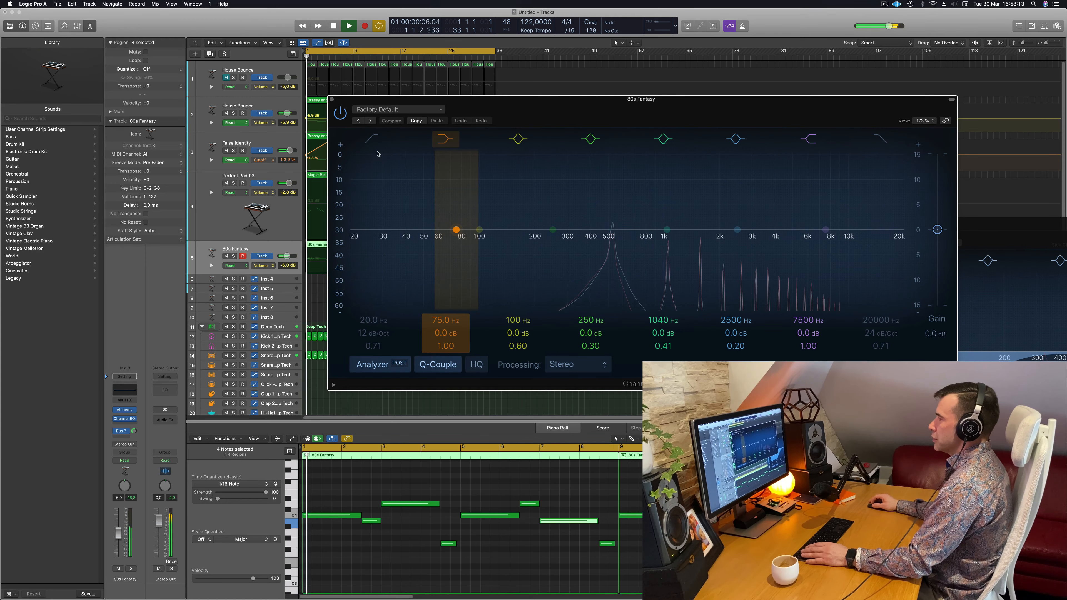
left_click(376, 140)
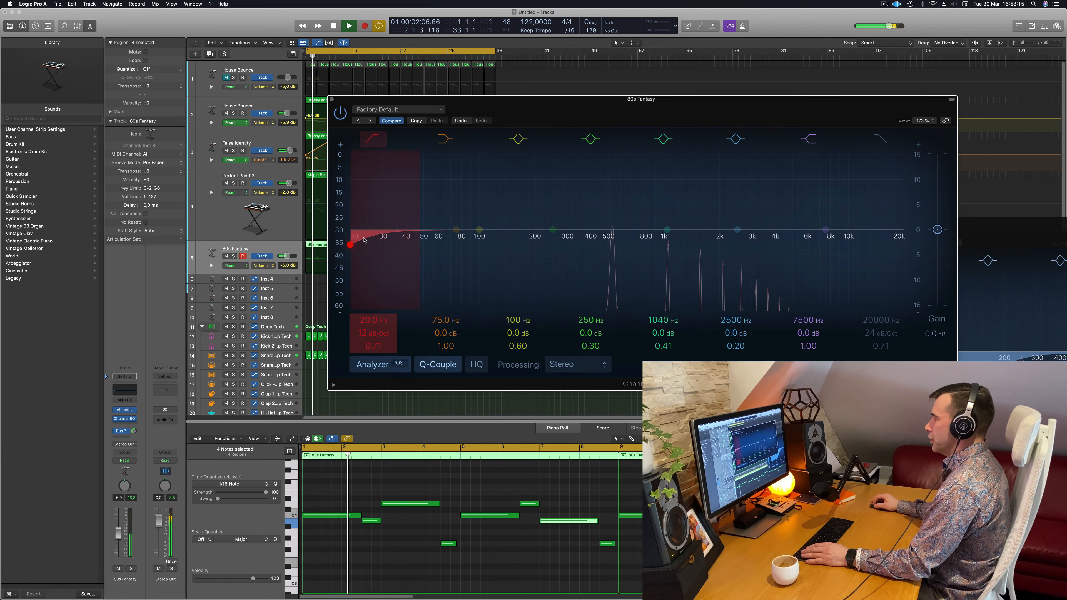
left_click_drag(364, 240, 613, 241)
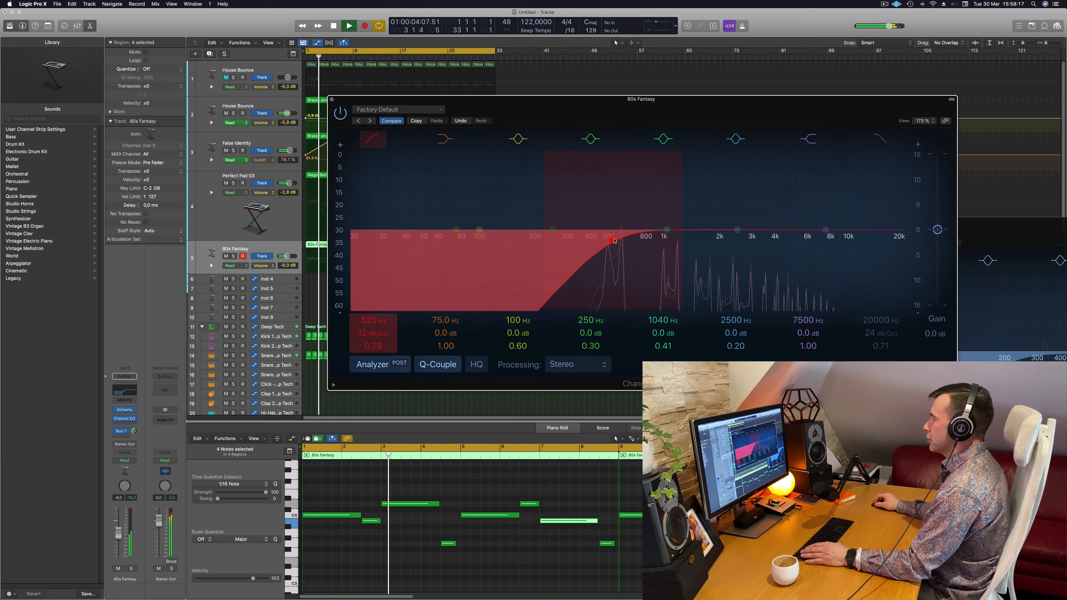
left_click(331, 99)
Extend the False Identity Cutoff automation with a third peak at bar 21 that falls back at bar 25
key("Up")
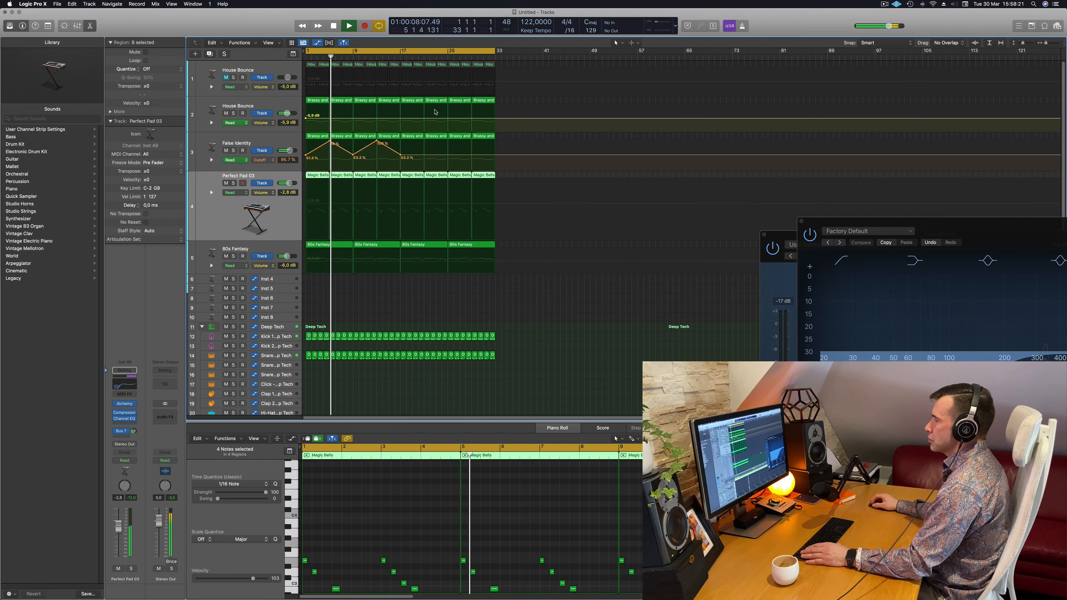
left_click_drag(425, 155, 447, 154)
Copy the first Kick 1 region of the Deep Tech kit to bar 1 of the Shaker 2 track
scroll(434, 217, "down", 3)
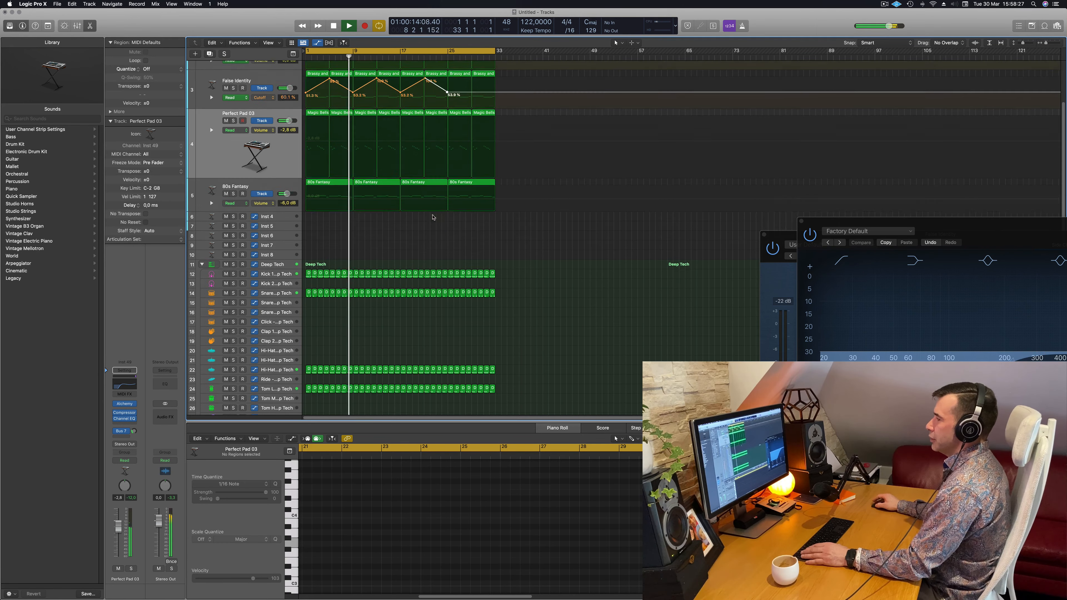
scroll(433, 217, "down", 6)
key("Return")
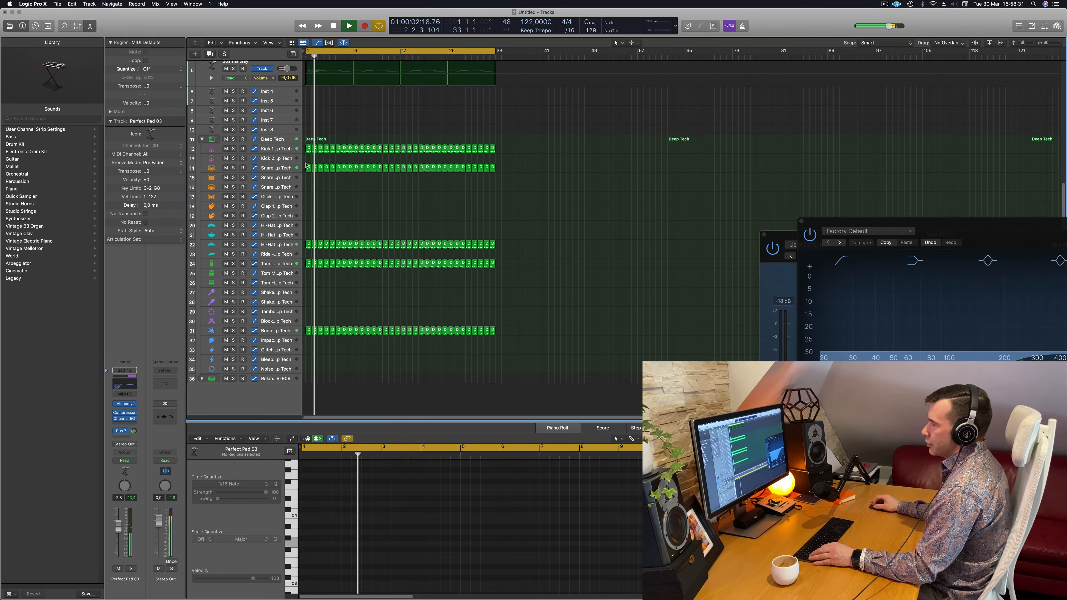
left_click(309, 148)
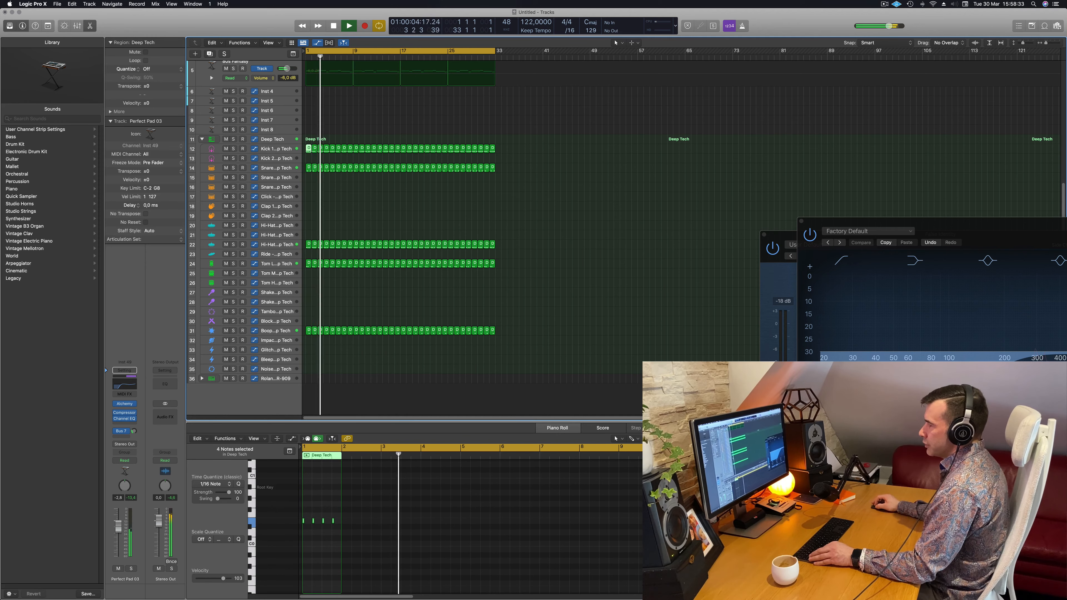
left_click_drag(309, 148, 311, 301)
Select all four notes in the copied Shaker 2 region and transpose them up by octaves
scroll(340, 521, "up", 3)
left_click(336, 542)
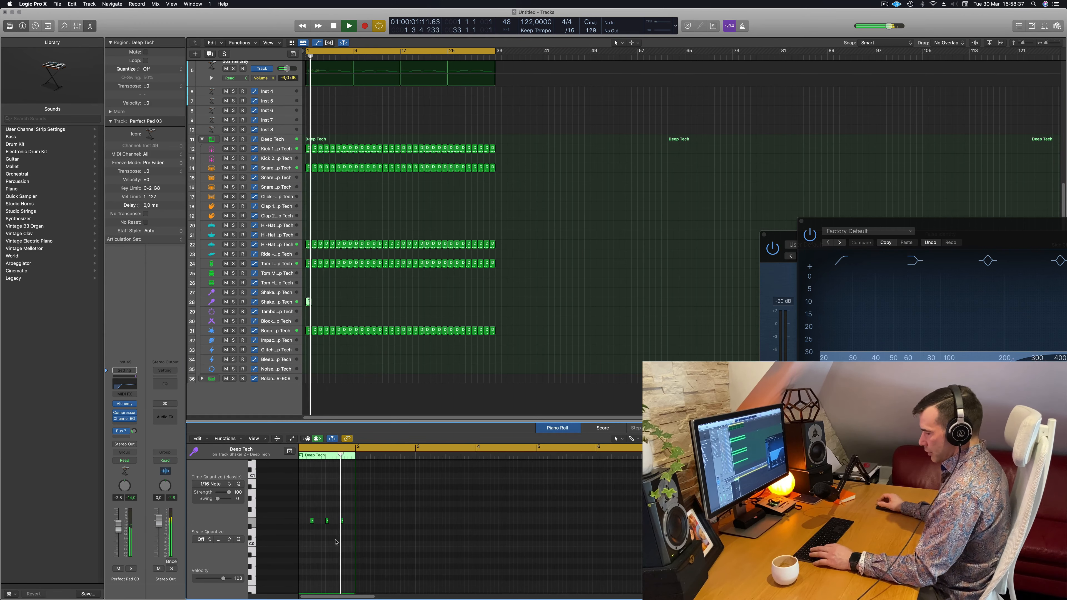
key("super+a")
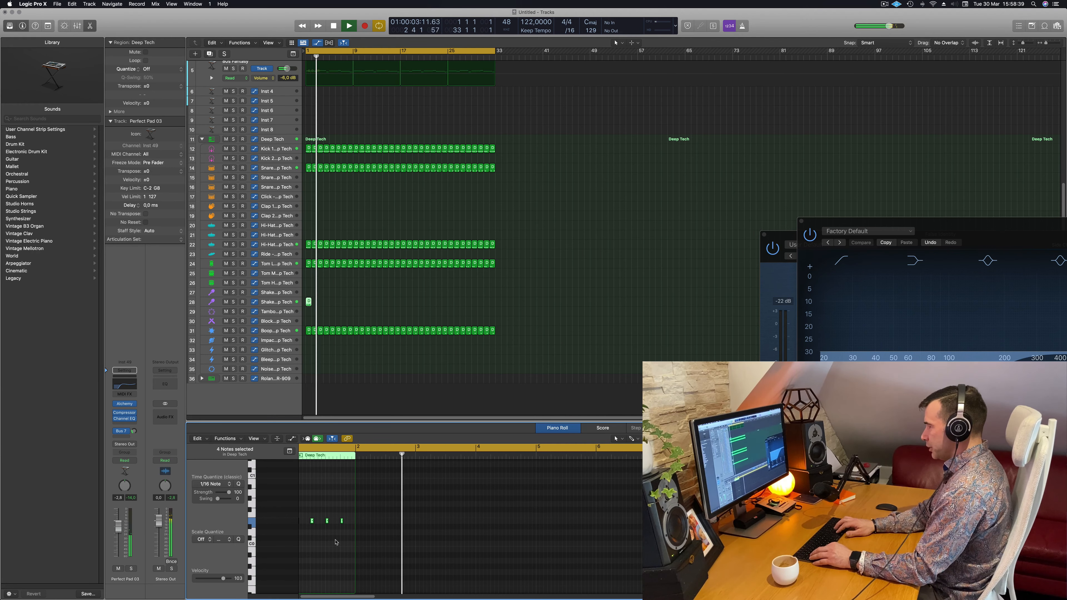
key("Return")
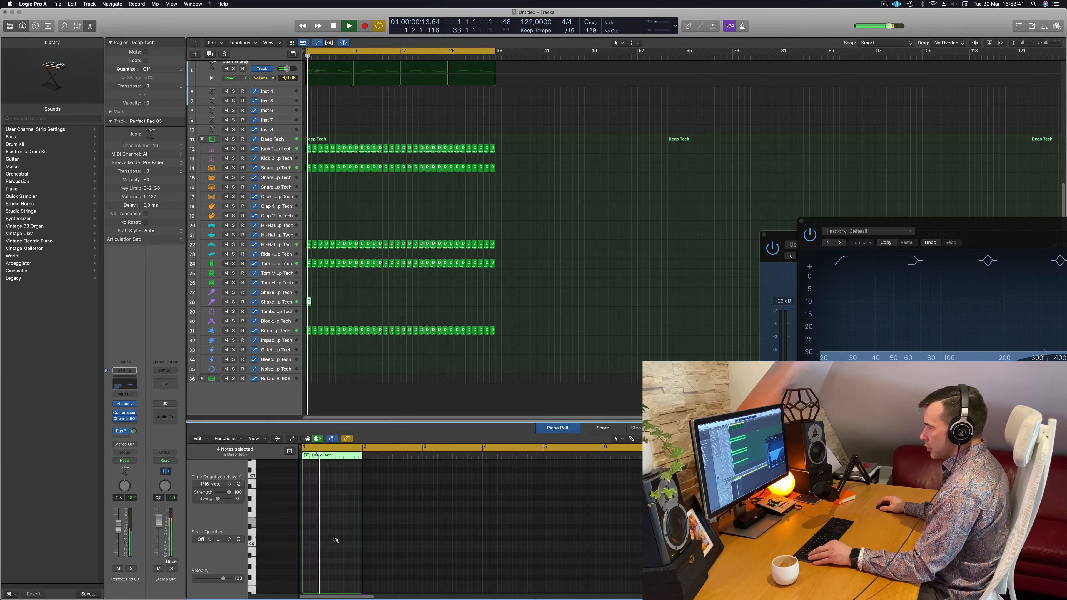
scroll(335, 541, "down", 5)
scroll(335, 542, "up", 5)
scroll(335, 542, "up", 2)
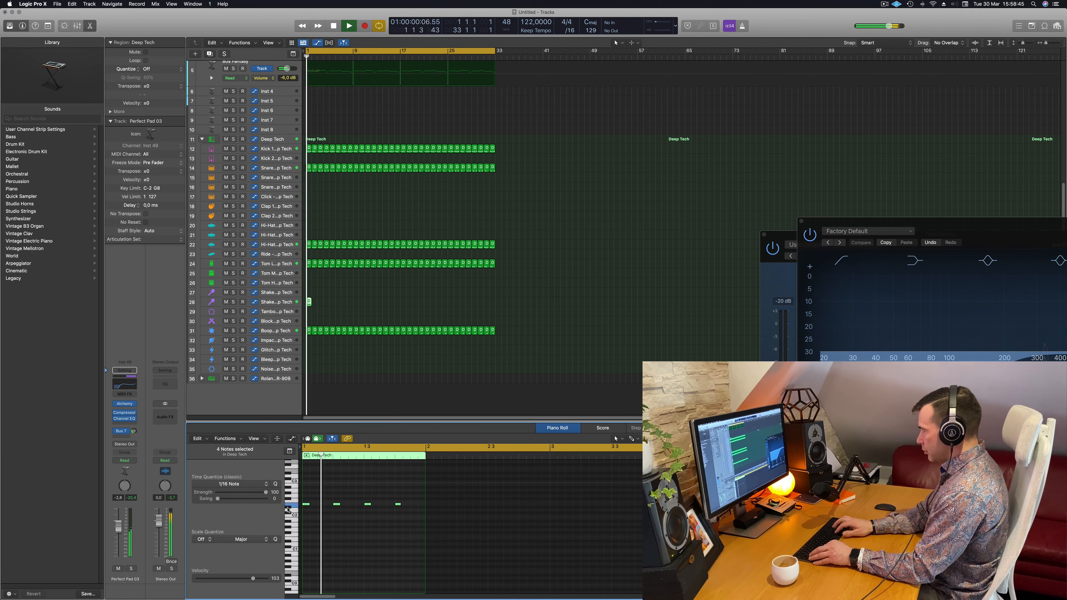
key("alt+shift+Up")
Duplicate the shaker notes between the existing beats to fill the bar with a continuous shaker pattern
scroll(325, 493, "up", 2)
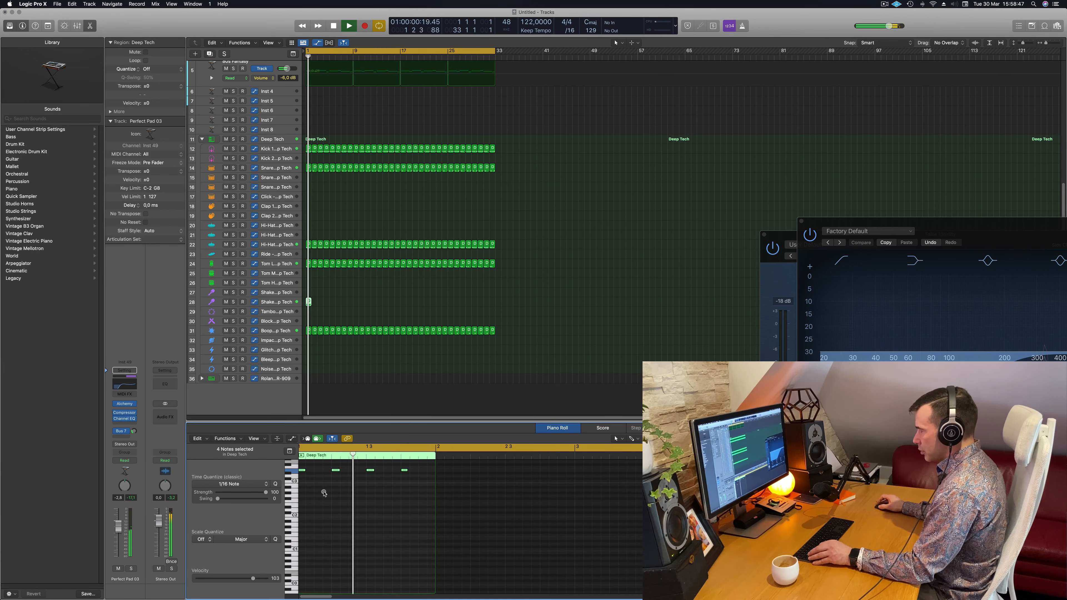
left_click_drag(311, 470, 326, 472)
key("space")
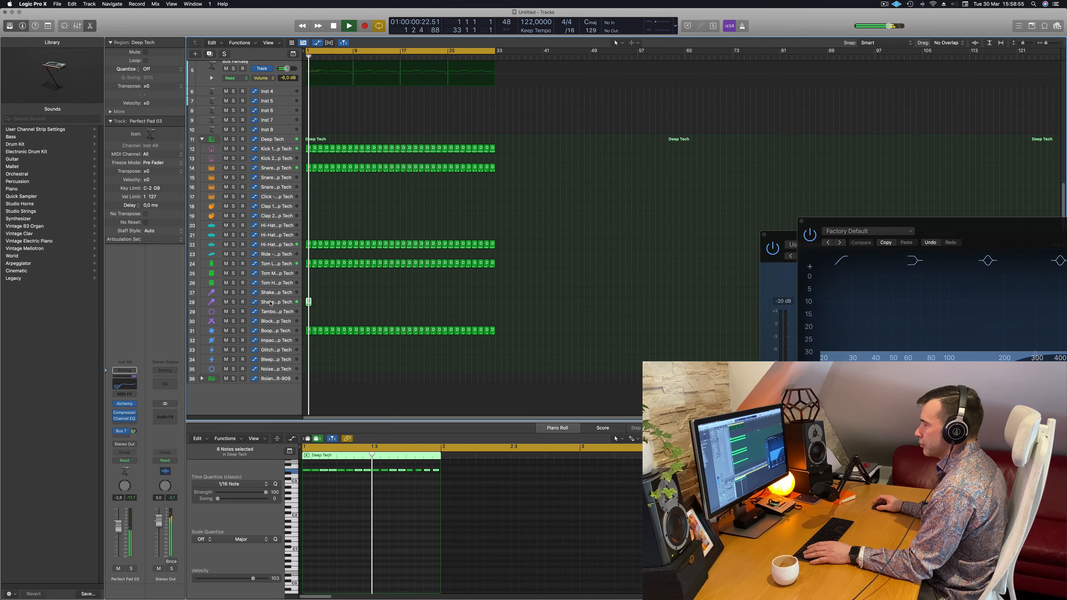
Select the Shaker 2 region and set the Shaker 2 track volume to about -25.6 dB
left_click(308, 301)
left_click_drag(119, 551, 118, 548)
key("space")
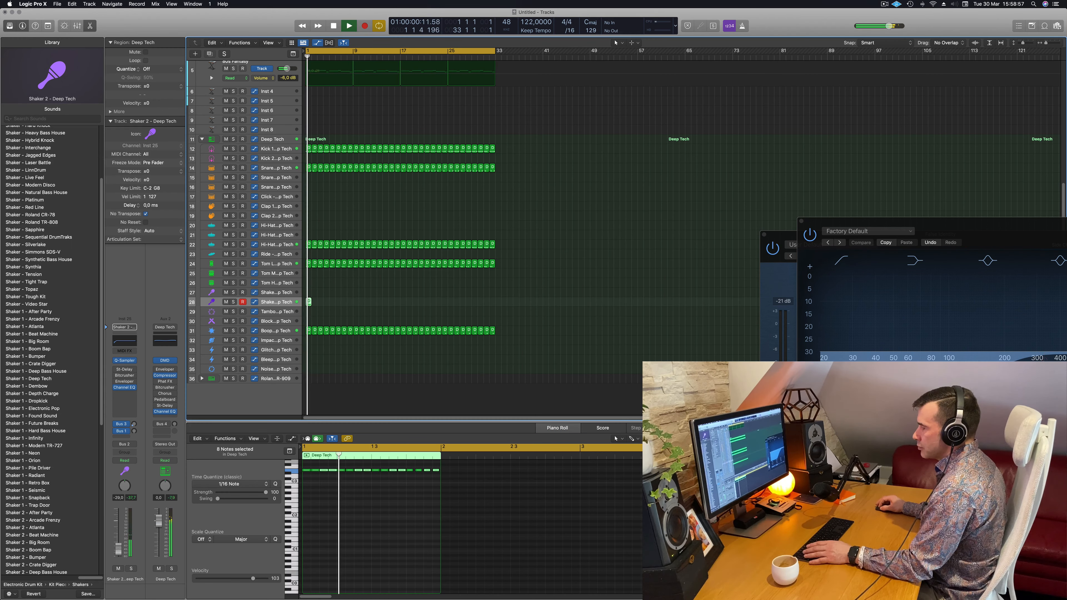
key("space")
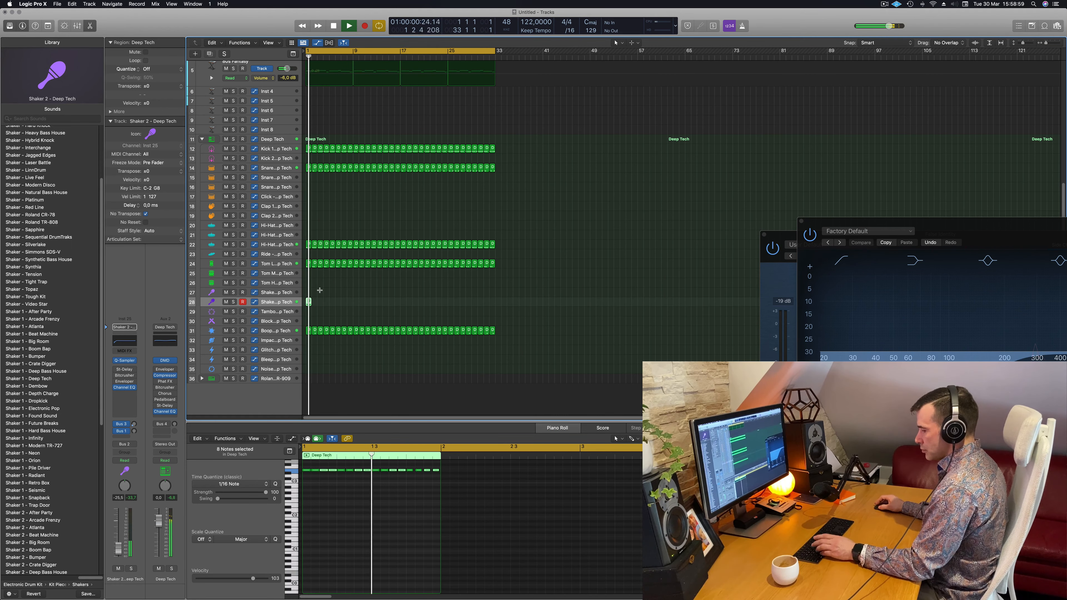
Repeat the one-bar Shaker 2 region until it fills the arrangement up to bar 33
key("super+r")
key("super+r")
key("super+r")
key("super+r")
key("super+r")
key("super+r")
key("super+r")
key("super+r")
key("super+r")
key("super+r")
key("super+r")
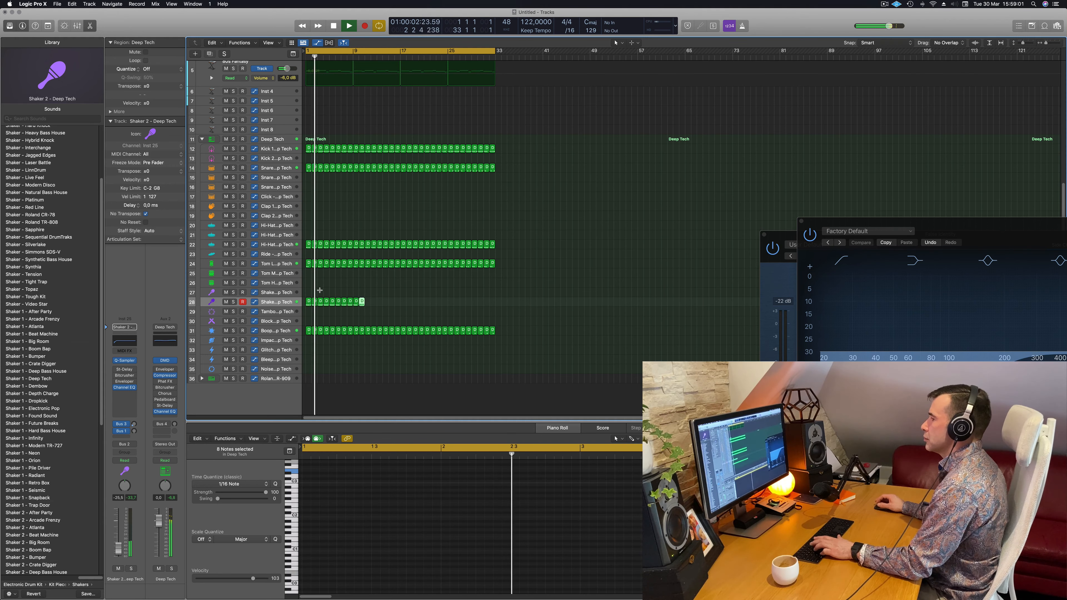
key("super+r")
key("super+r")
key("super+r")
key("super+r")
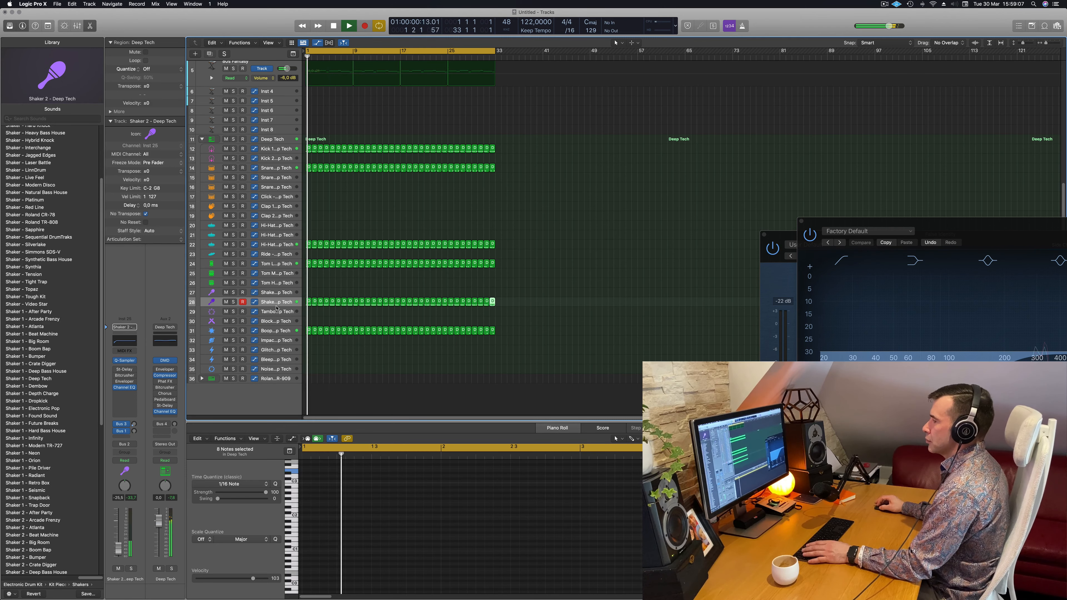
Enlarge the Shaker 2 track, select all of its regions, and solo the track for a moment
left_click_drag(276, 307, 276, 339)
key("space")
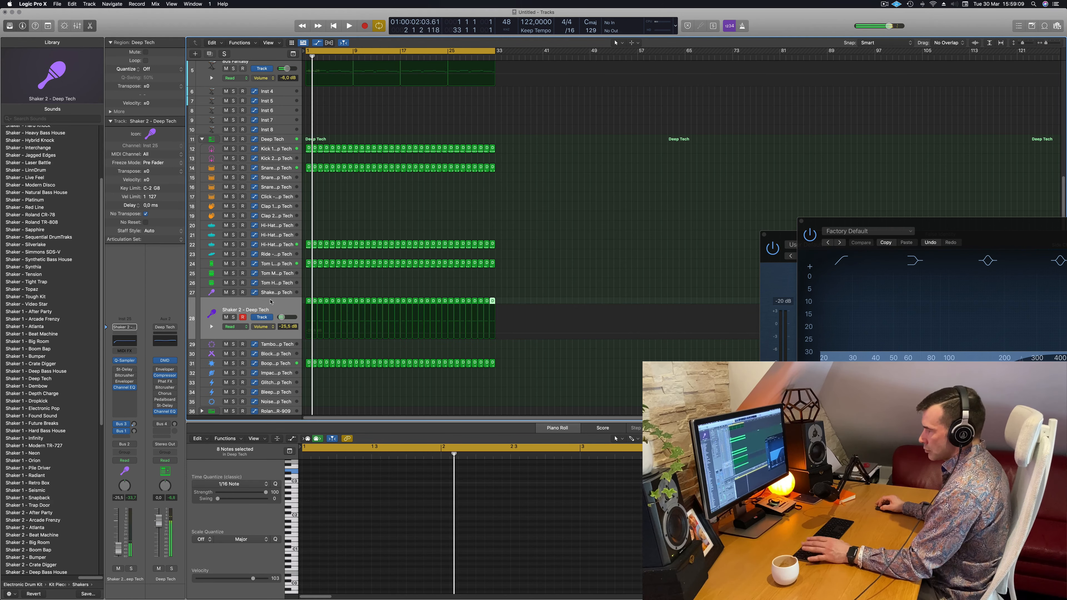
key("space")
left_click(281, 310)
left_click(130, 570)
left_click(130, 569)
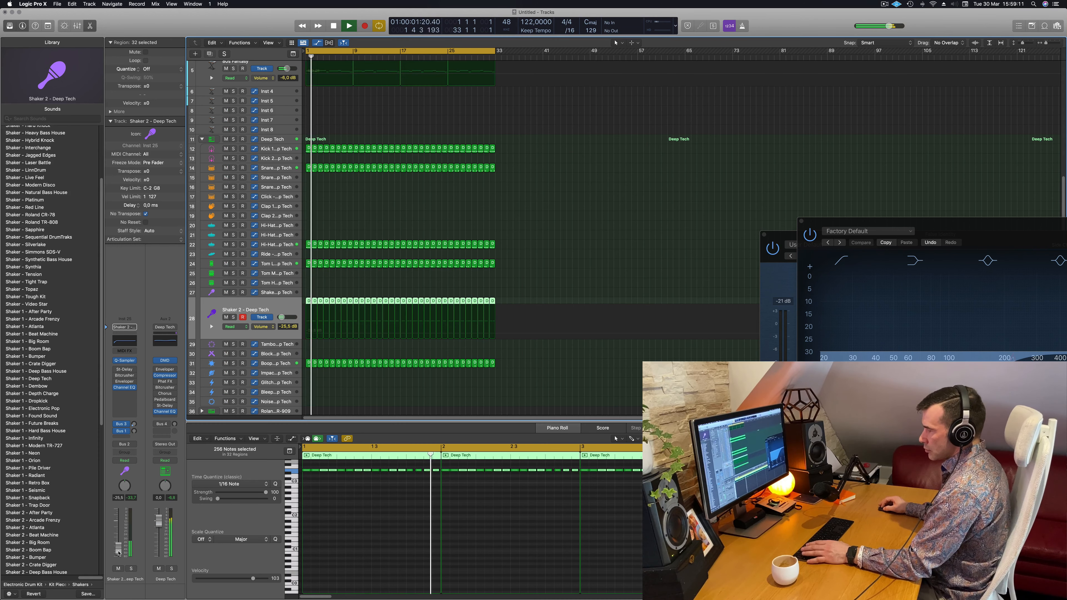
Lower the Shaker 2 volume to -28.0 dB, then raise it to -24.5 dB while replaying the opening
key("space")
key("space")
left_click_drag(118, 548, 119, 551)
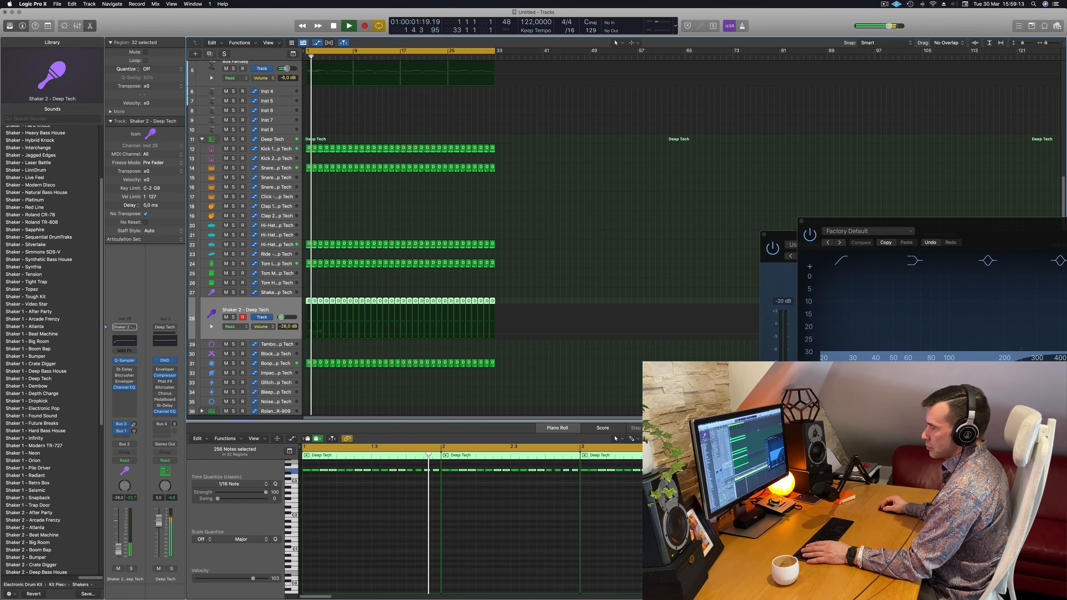
key("space")
key("space")
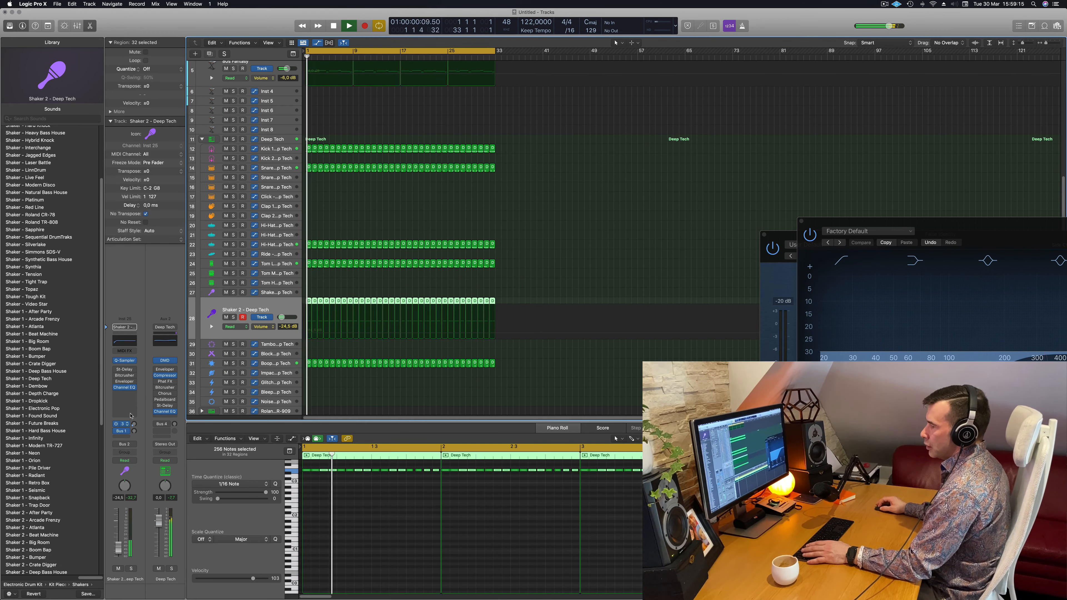
Insert a stereo Compressor on the Shaker 2 track and raise its ratio
left_click(124, 394)
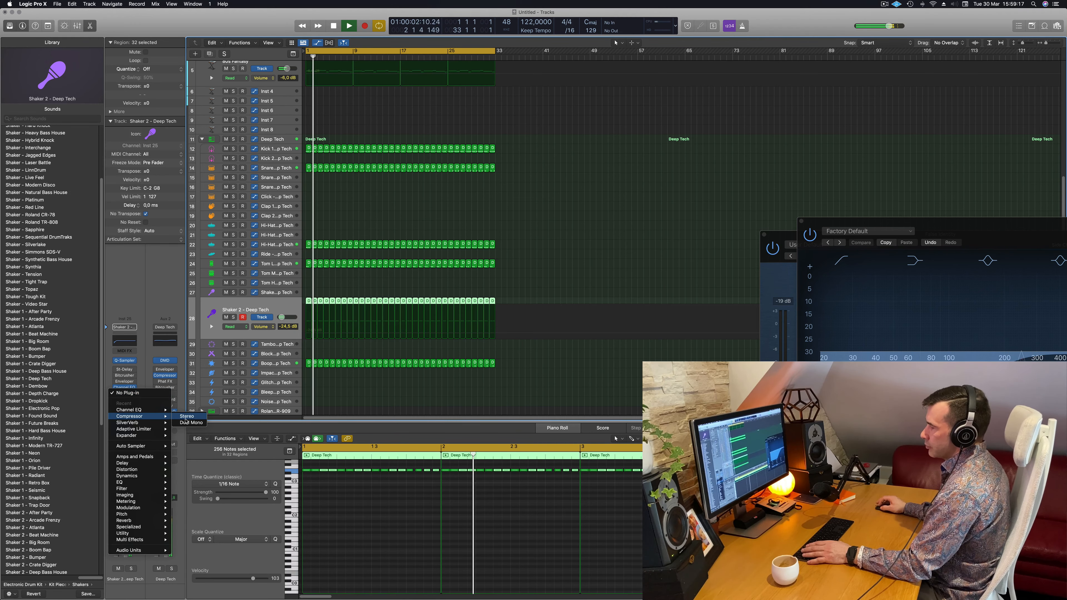
left_click(186, 417)
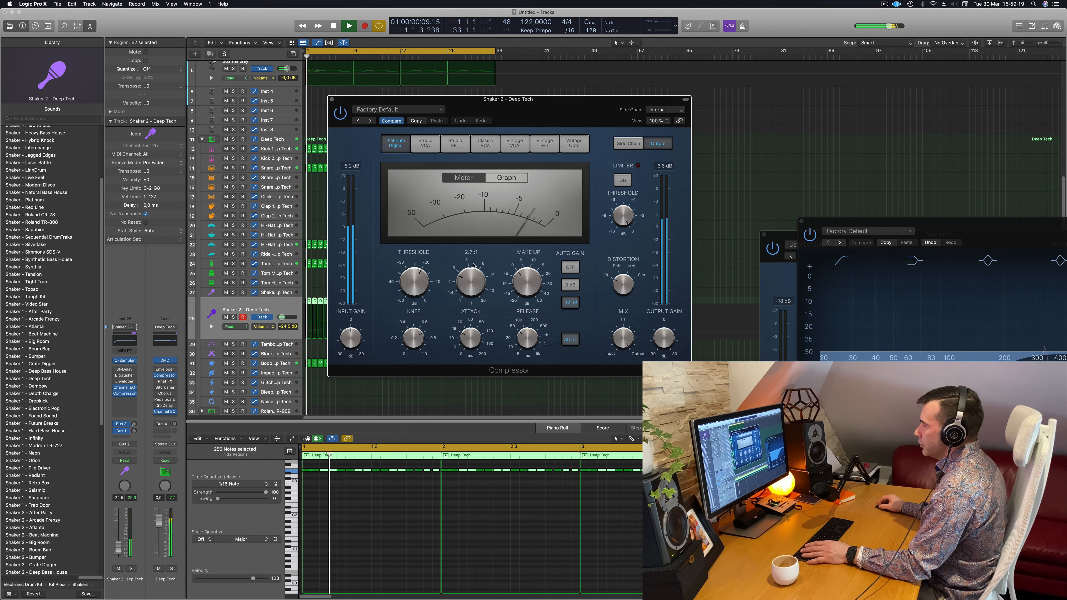
left_click_drag(473, 265, 474, 234)
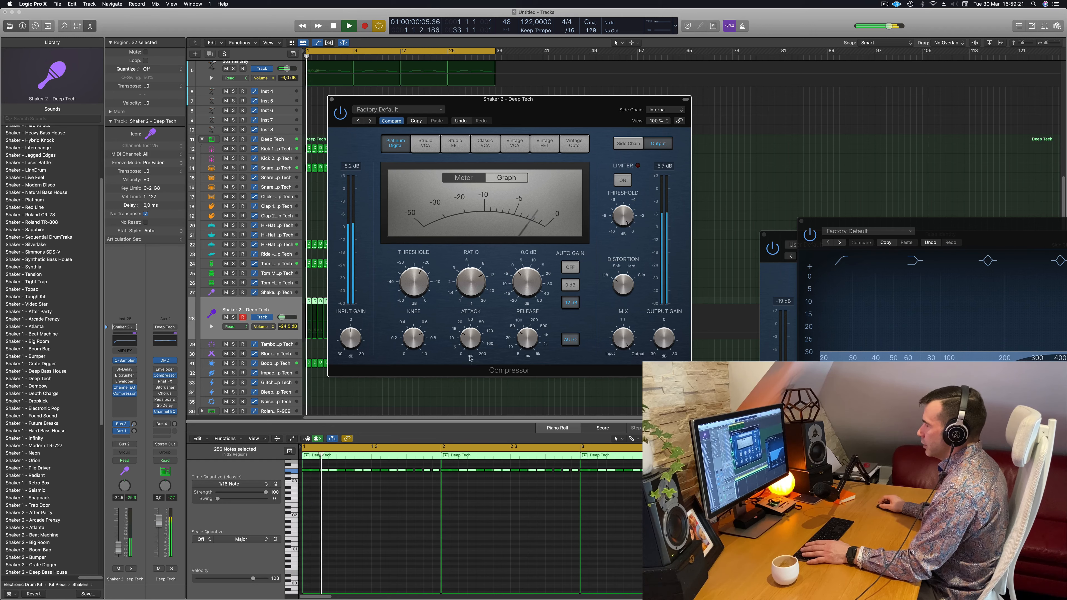
Set the Shaker 2 Compressor's side chain source to Inst 9 and its attack to 0.0 ms
left_click(652, 110)
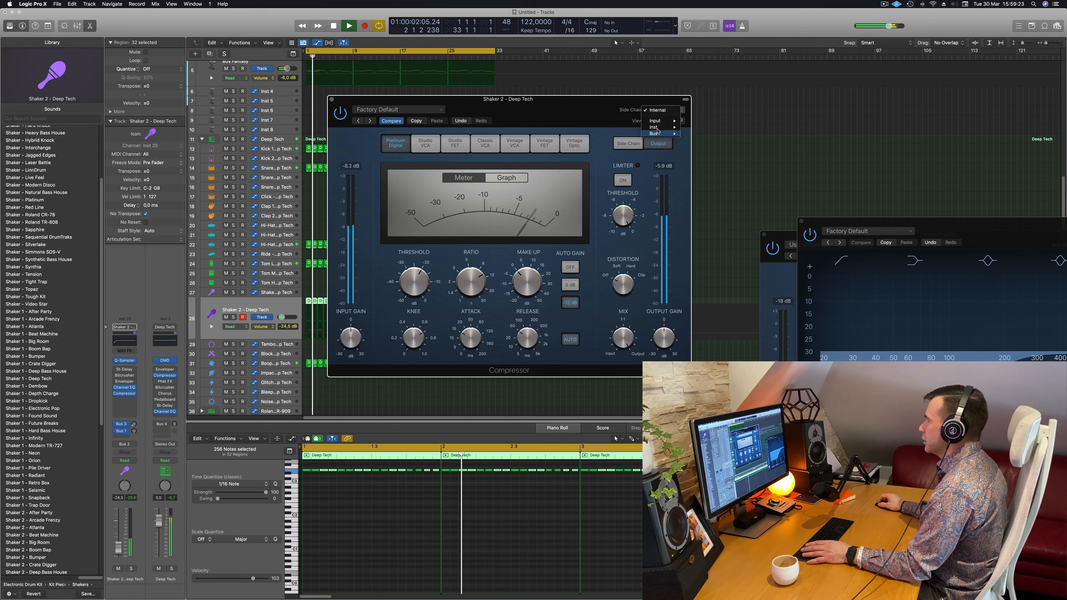
mouse_move(659, 127)
left_click(712, 178)
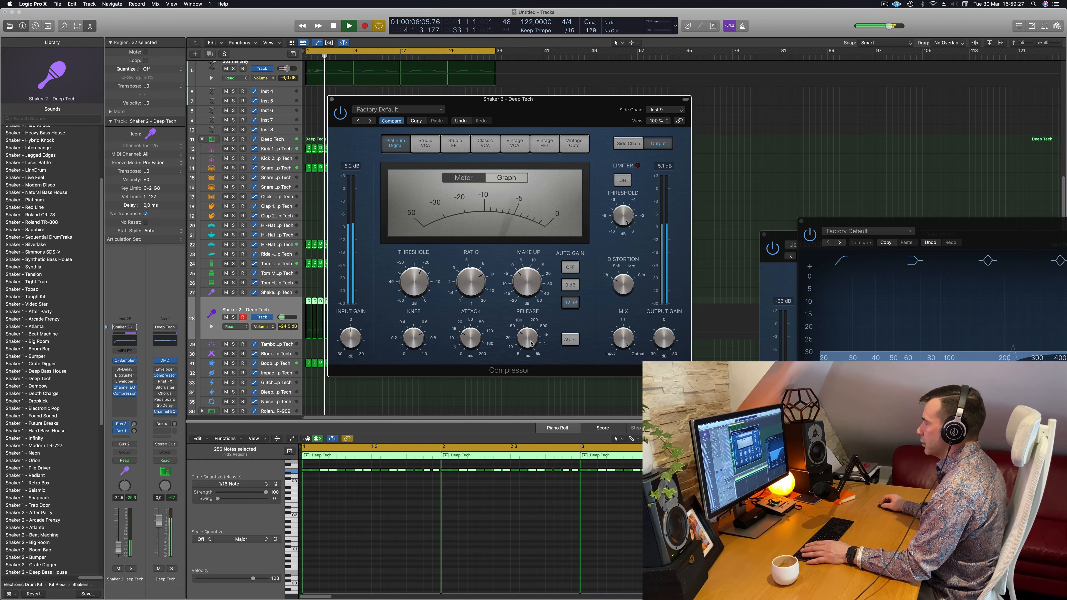
key("space")
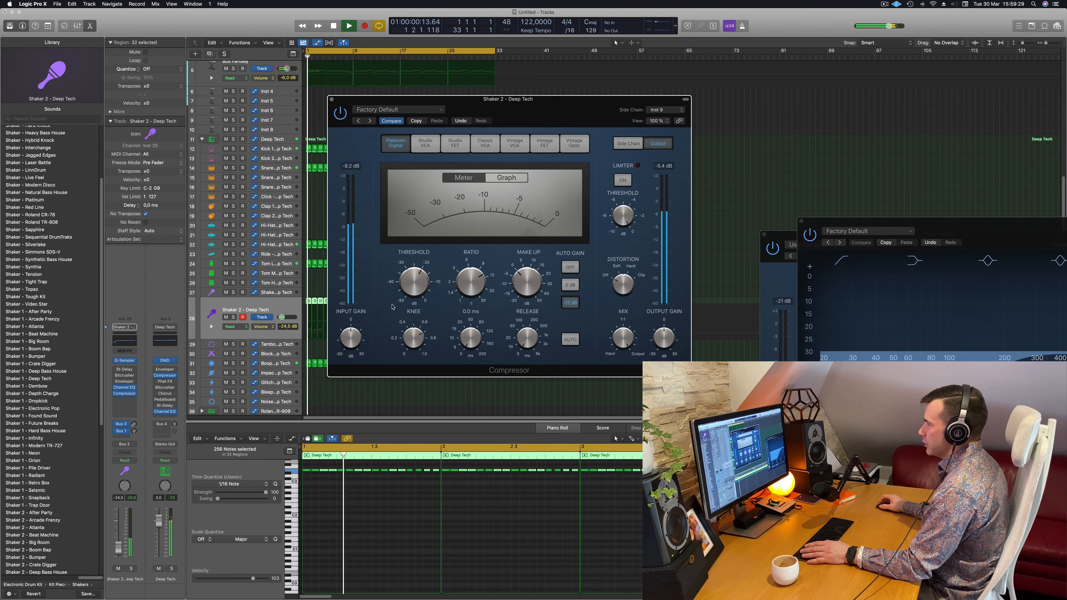
Move and close the Compressor window, and lower the Shaker 2 volume to -28.5 dB during playback
left_click_drag(535, 117, 587, 121)
key("space")
key("space")
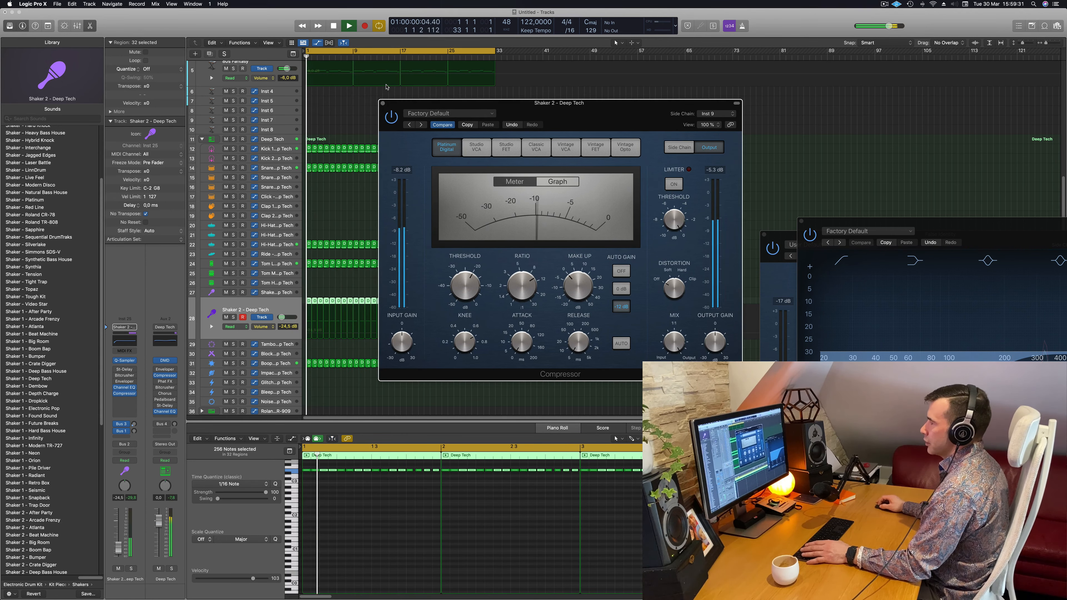
left_click(383, 103)
key("space")
key("space")
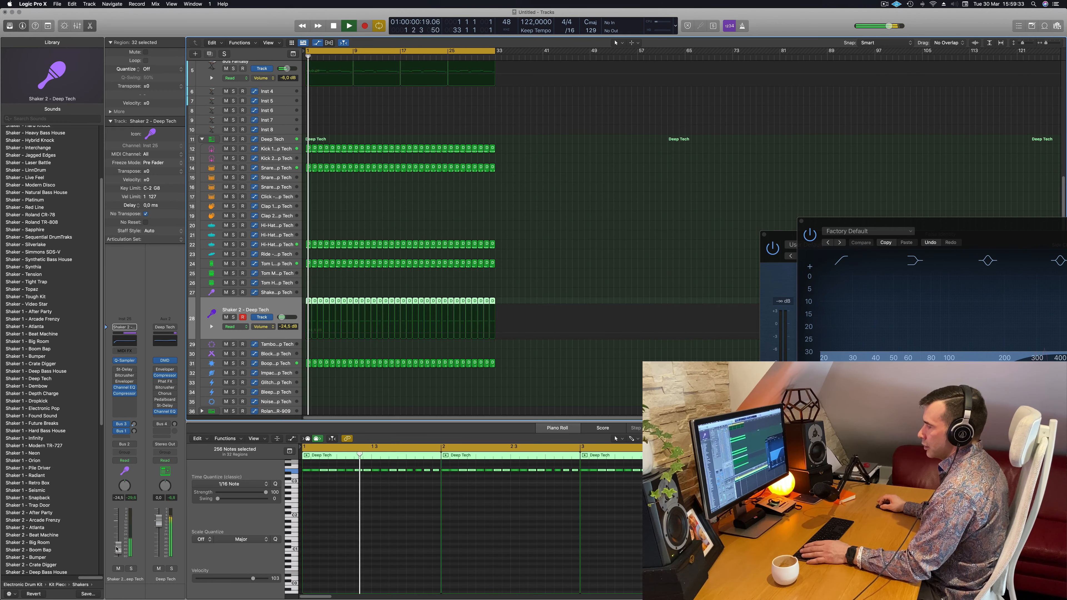
left_click_drag(117, 549, 119, 551)
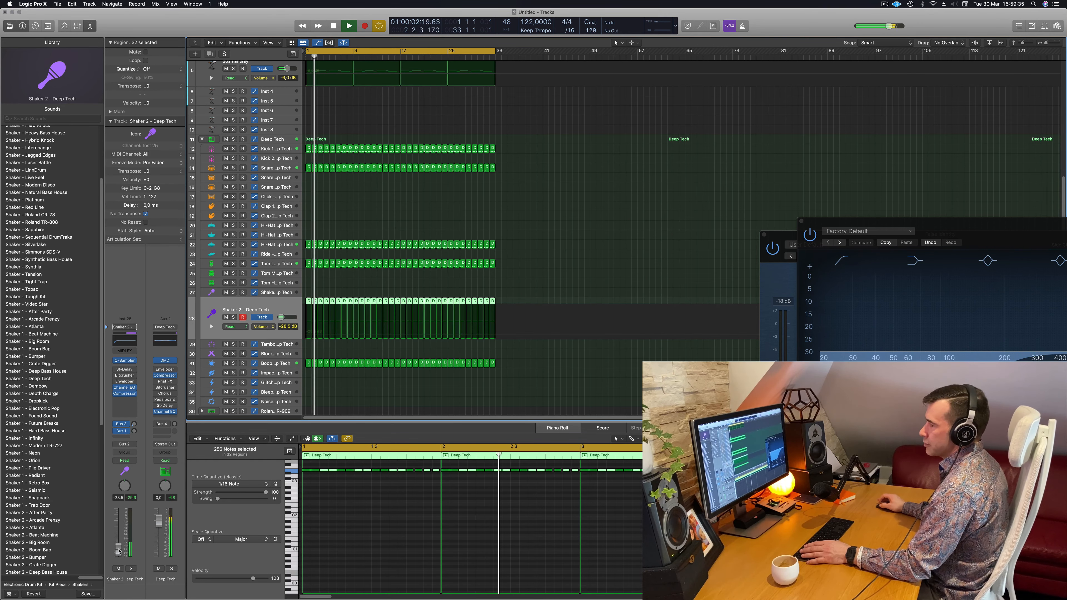